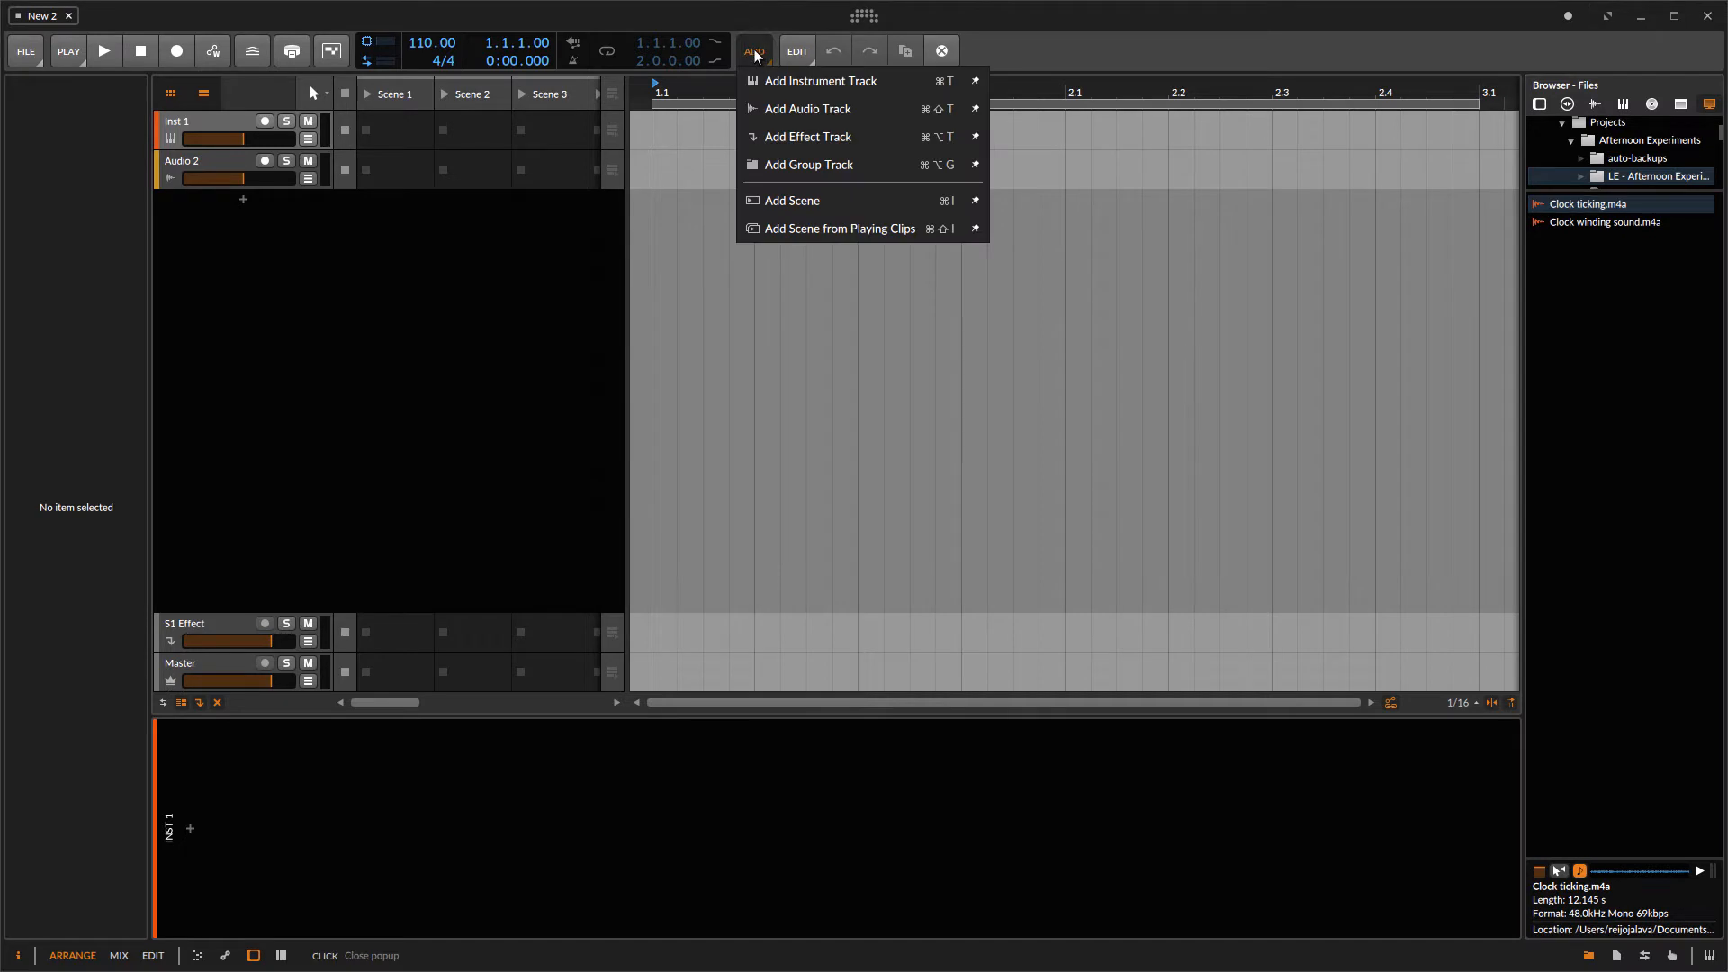
Step: Add an audio track and delete the Inst 1 instrument track
left_click(782, 110)
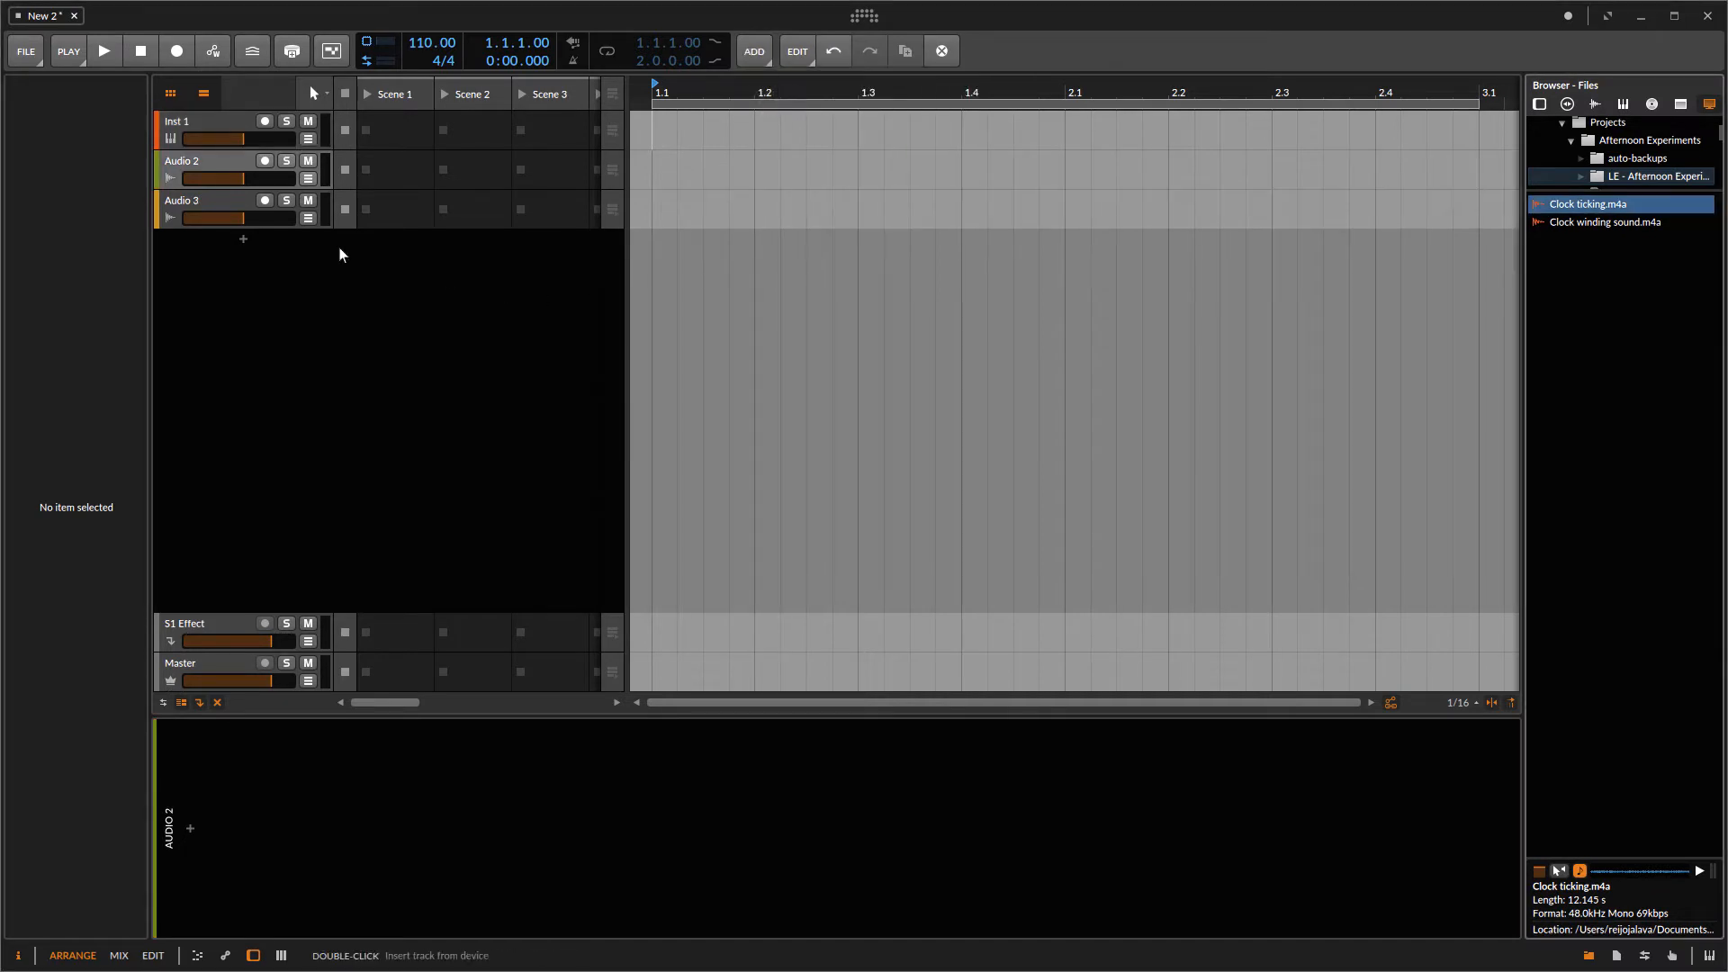
left_click(217, 125)
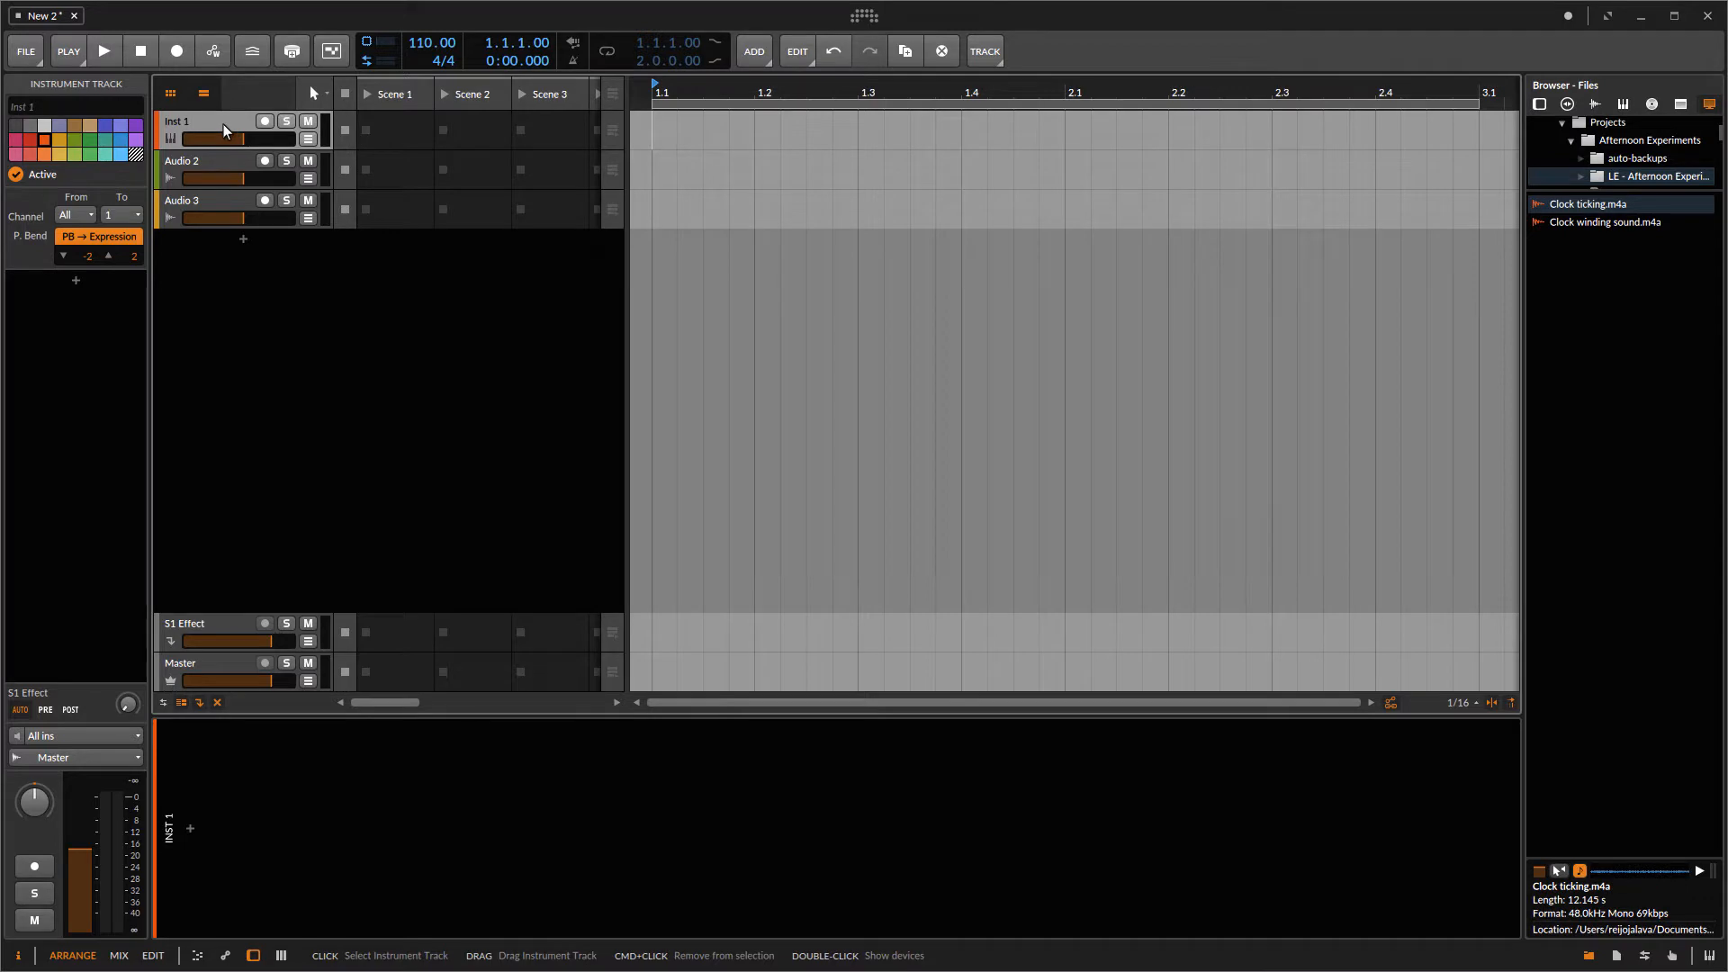
right_click(224, 123)
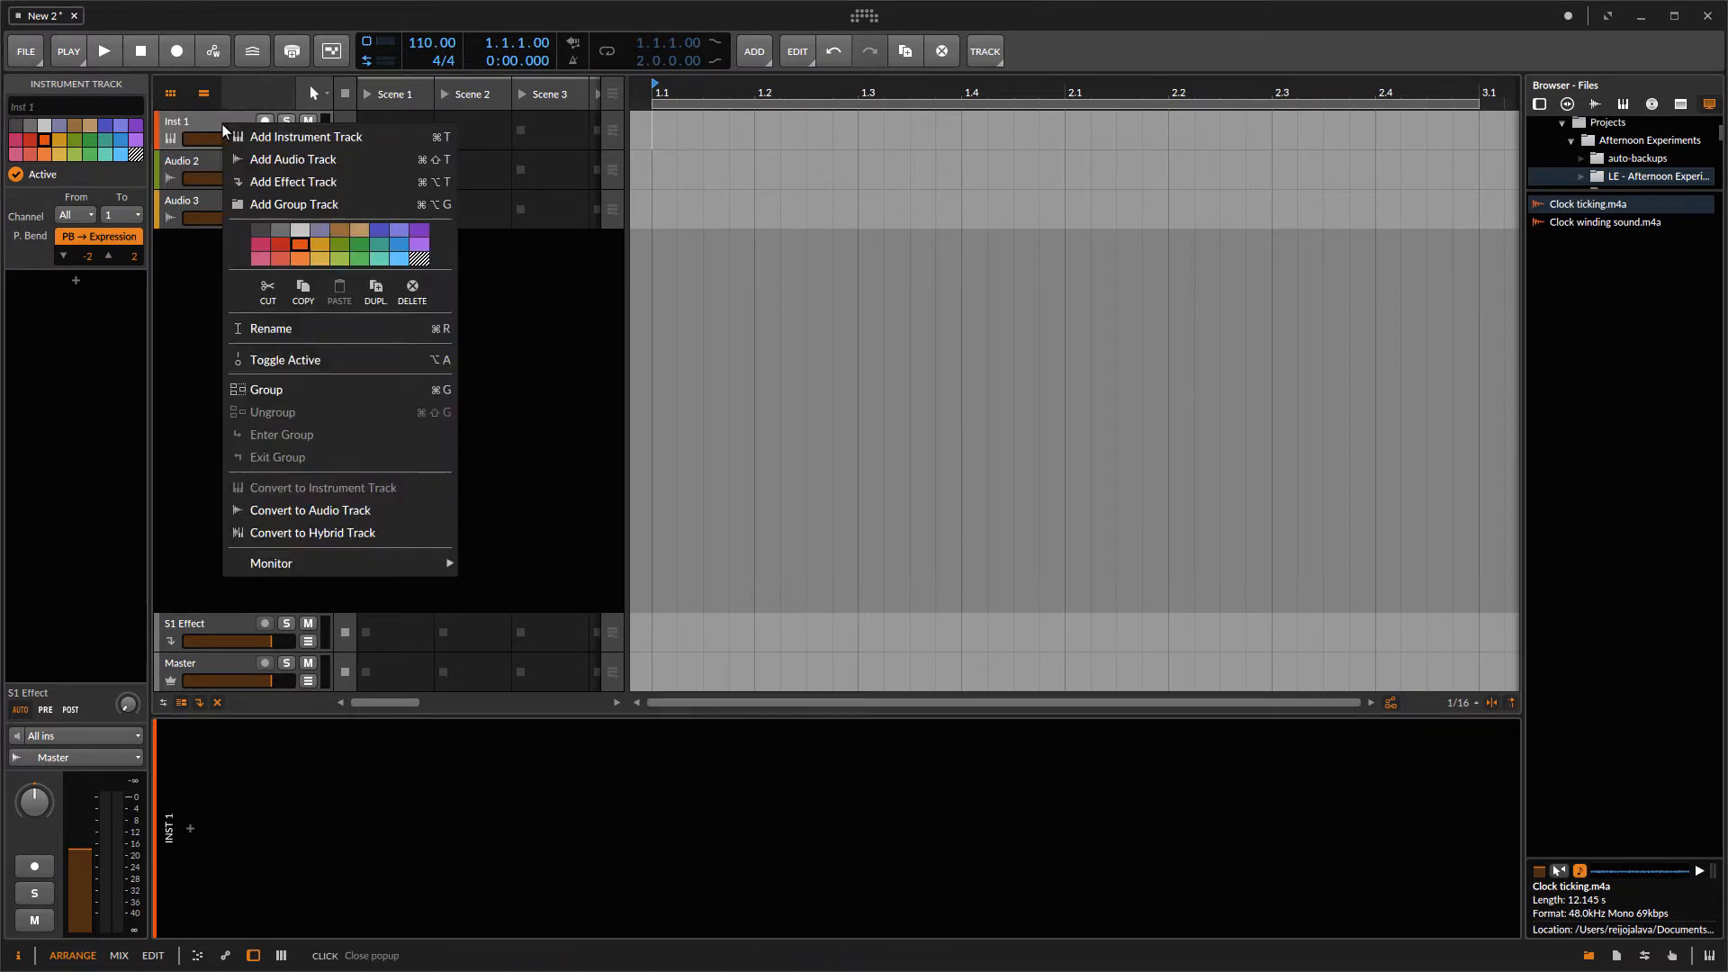
left_click(412, 290)
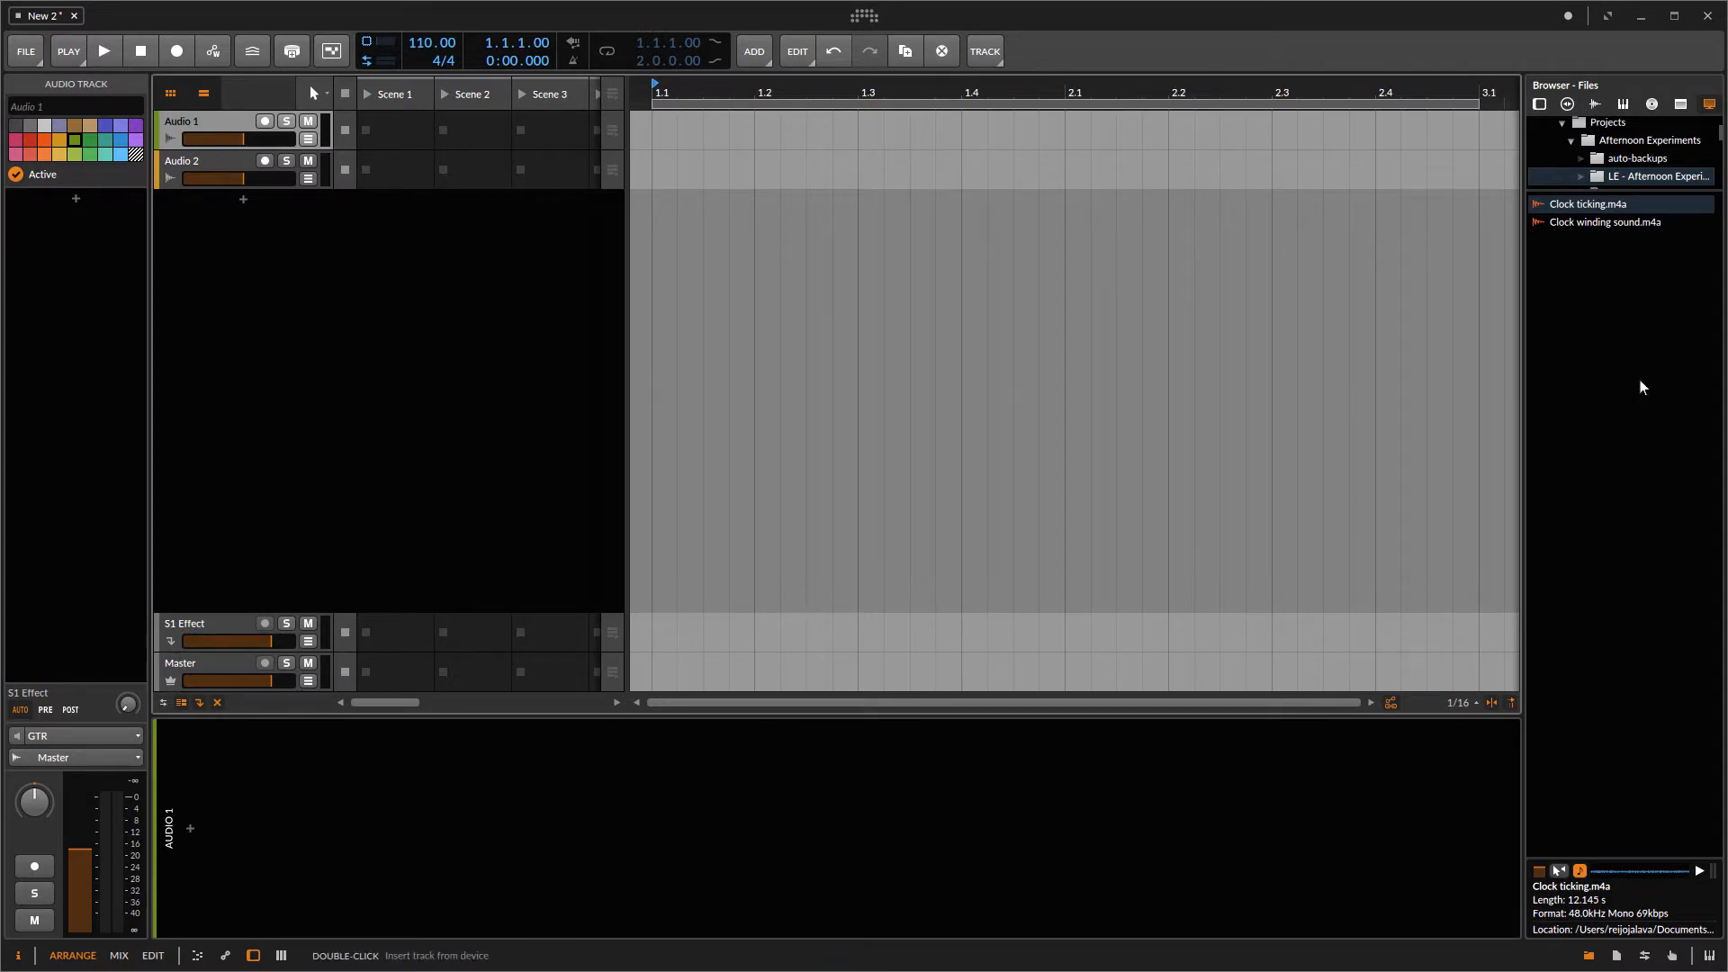
Step: Place Clock ticking.m4a on the first audio track and Clock winding sound.m4a on the second, both at the start
left_click(1599, 208)
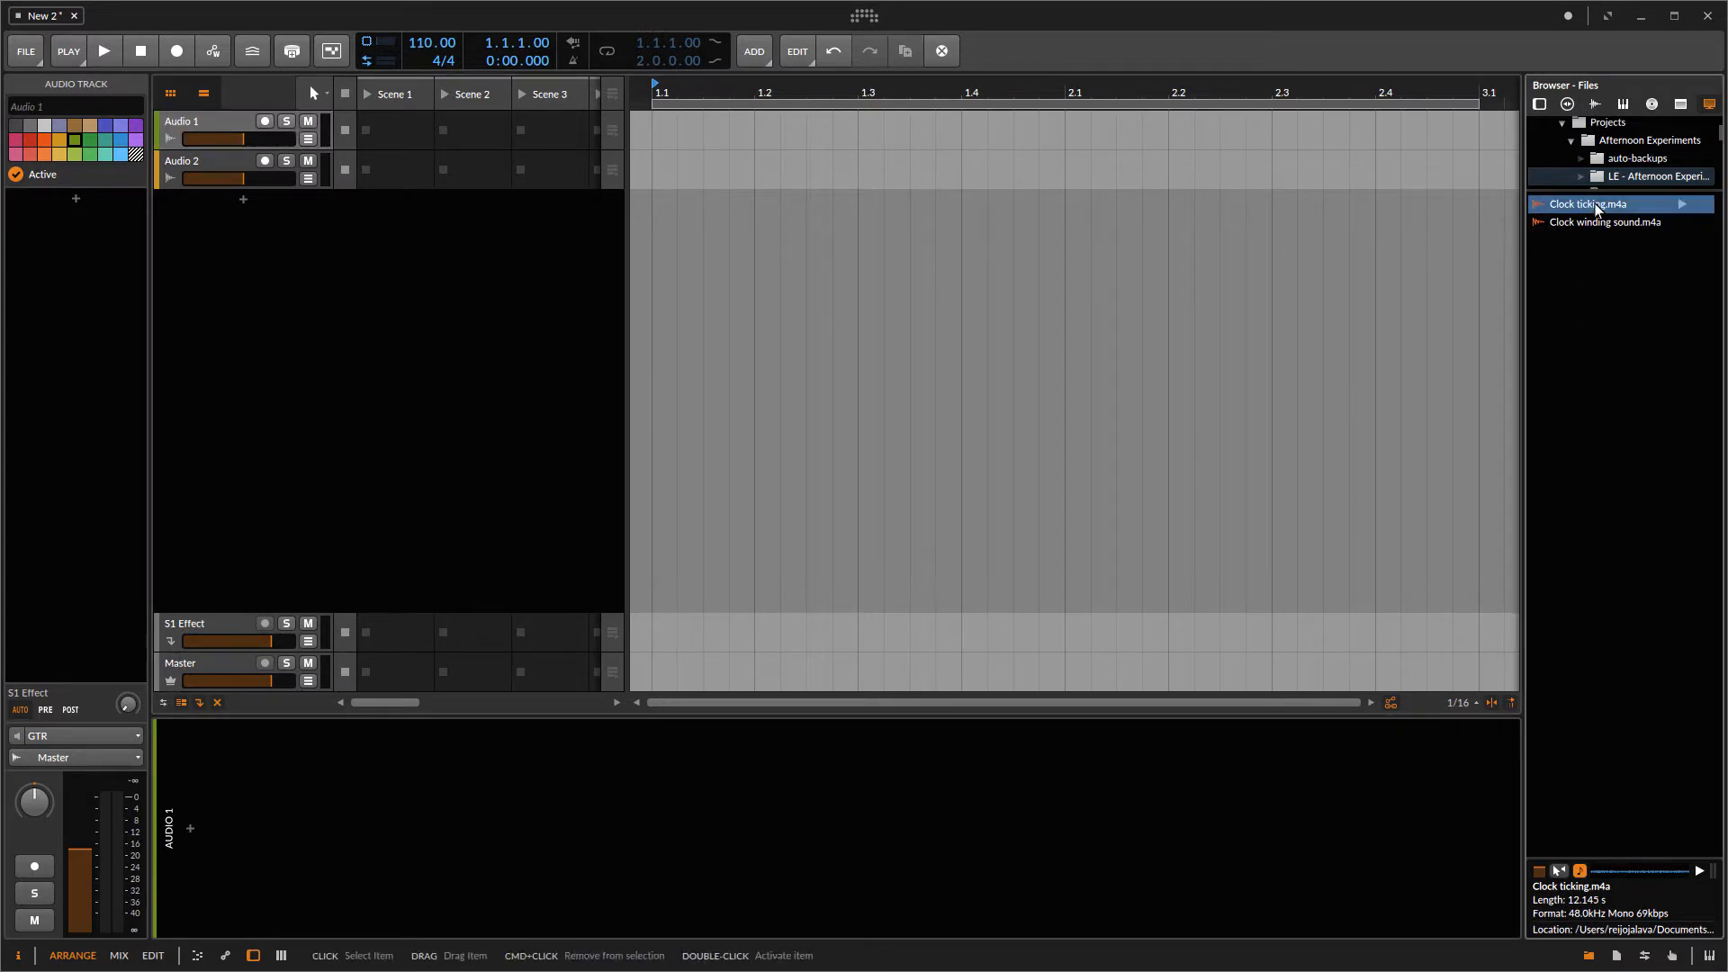
left_click_drag(1599, 205, 664, 140)
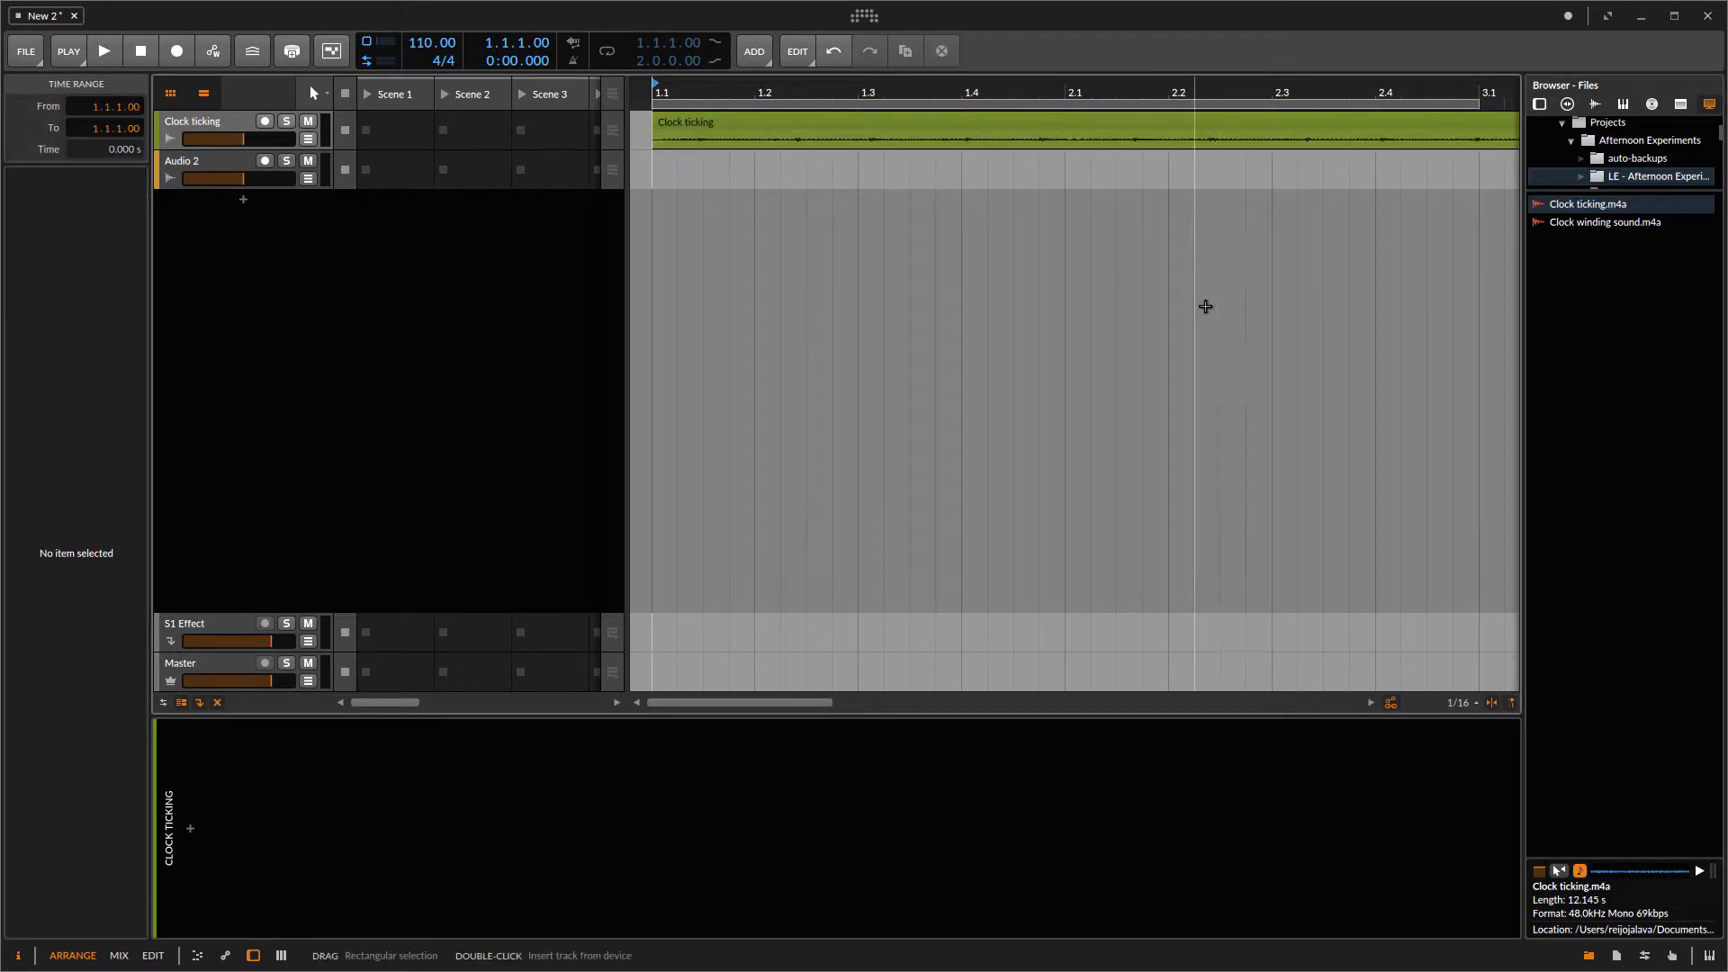
left_click_drag(1574, 225, 666, 190)
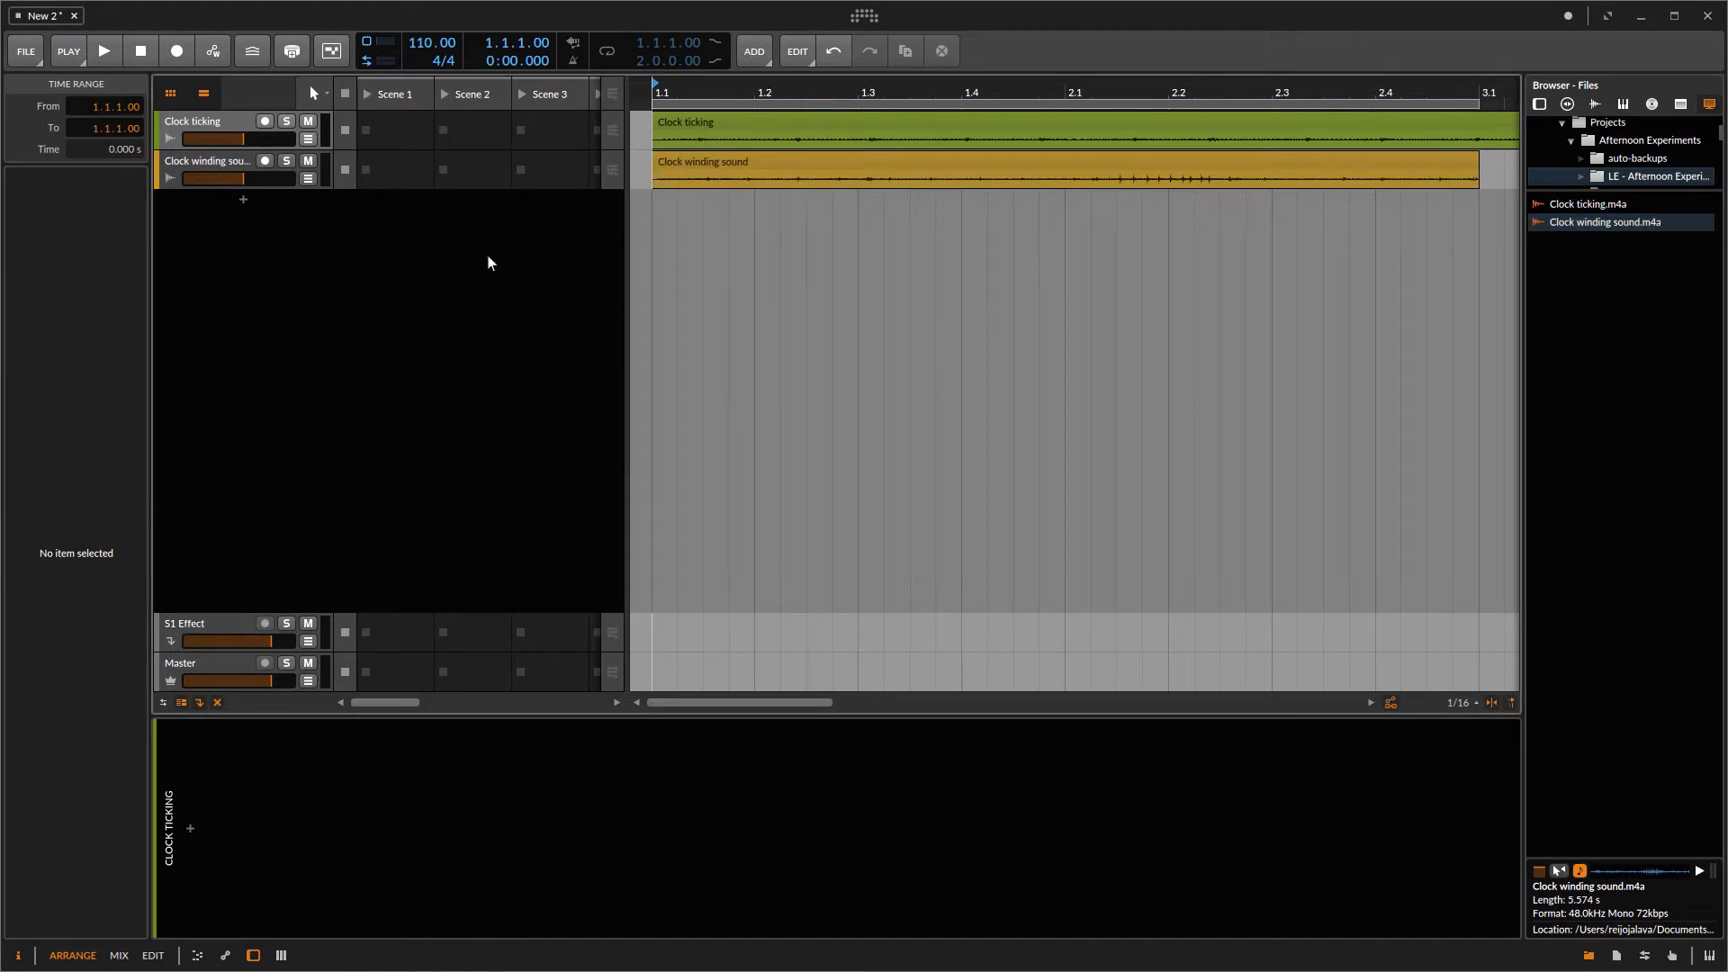
Step: Hide the clip launcher and browser panel, and enlarge the Clock ticking track's height
left_click(165, 94)
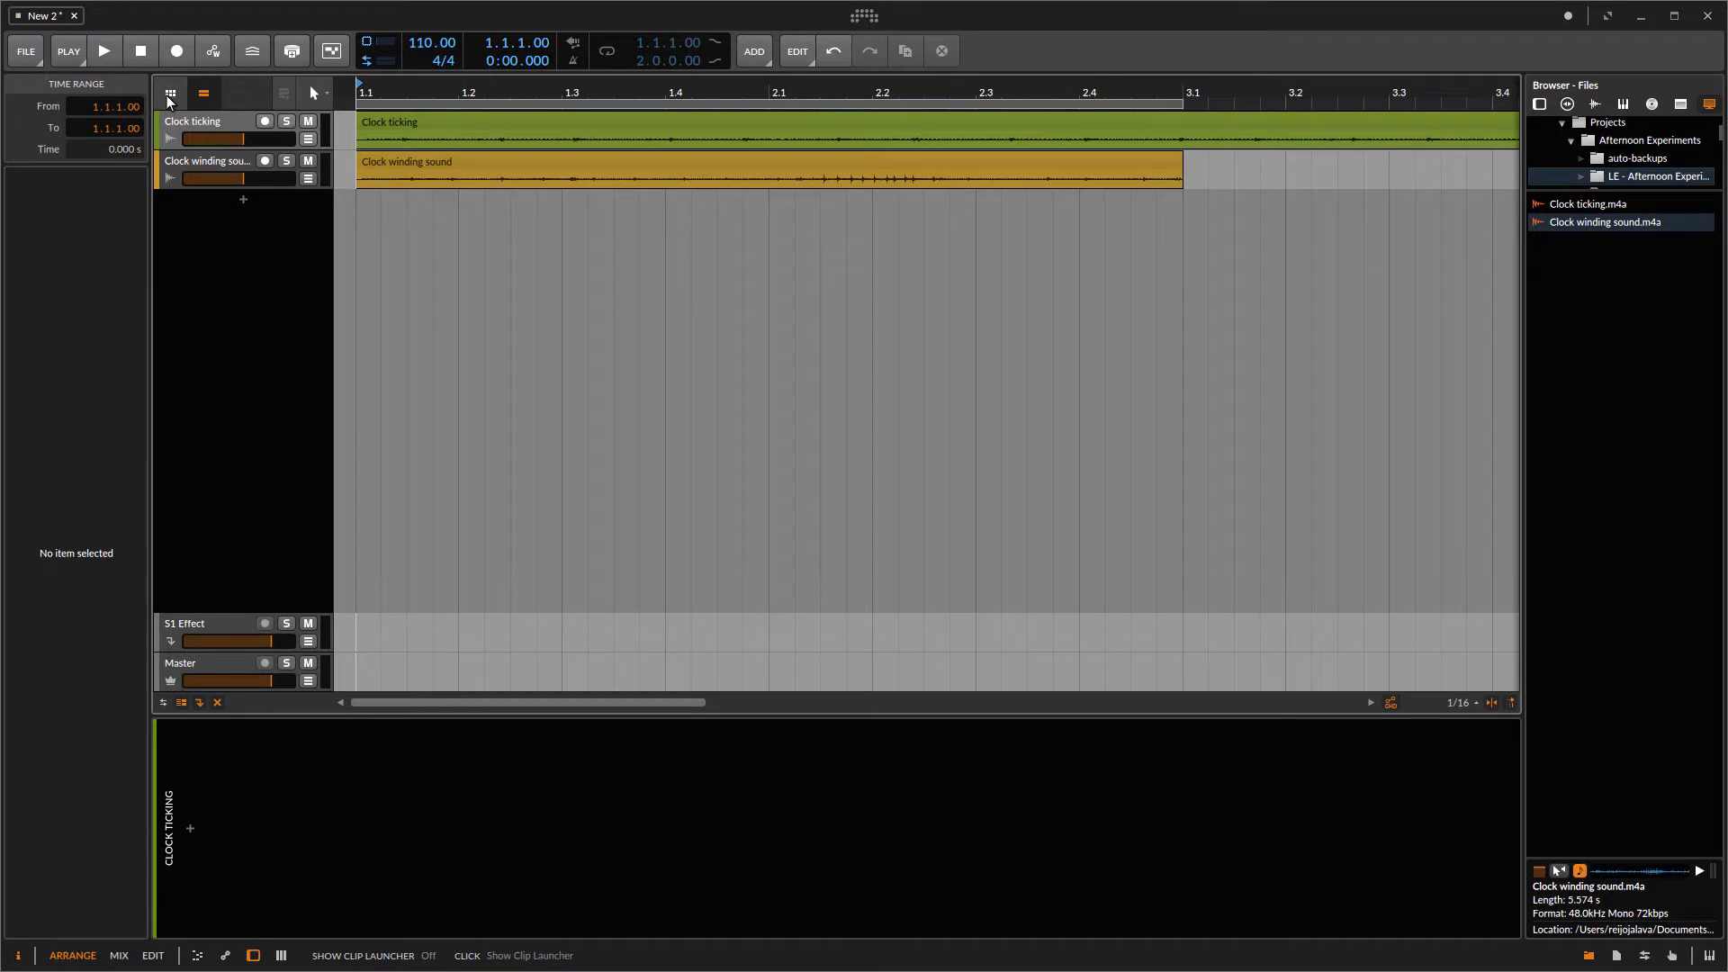
left_click(1589, 963)
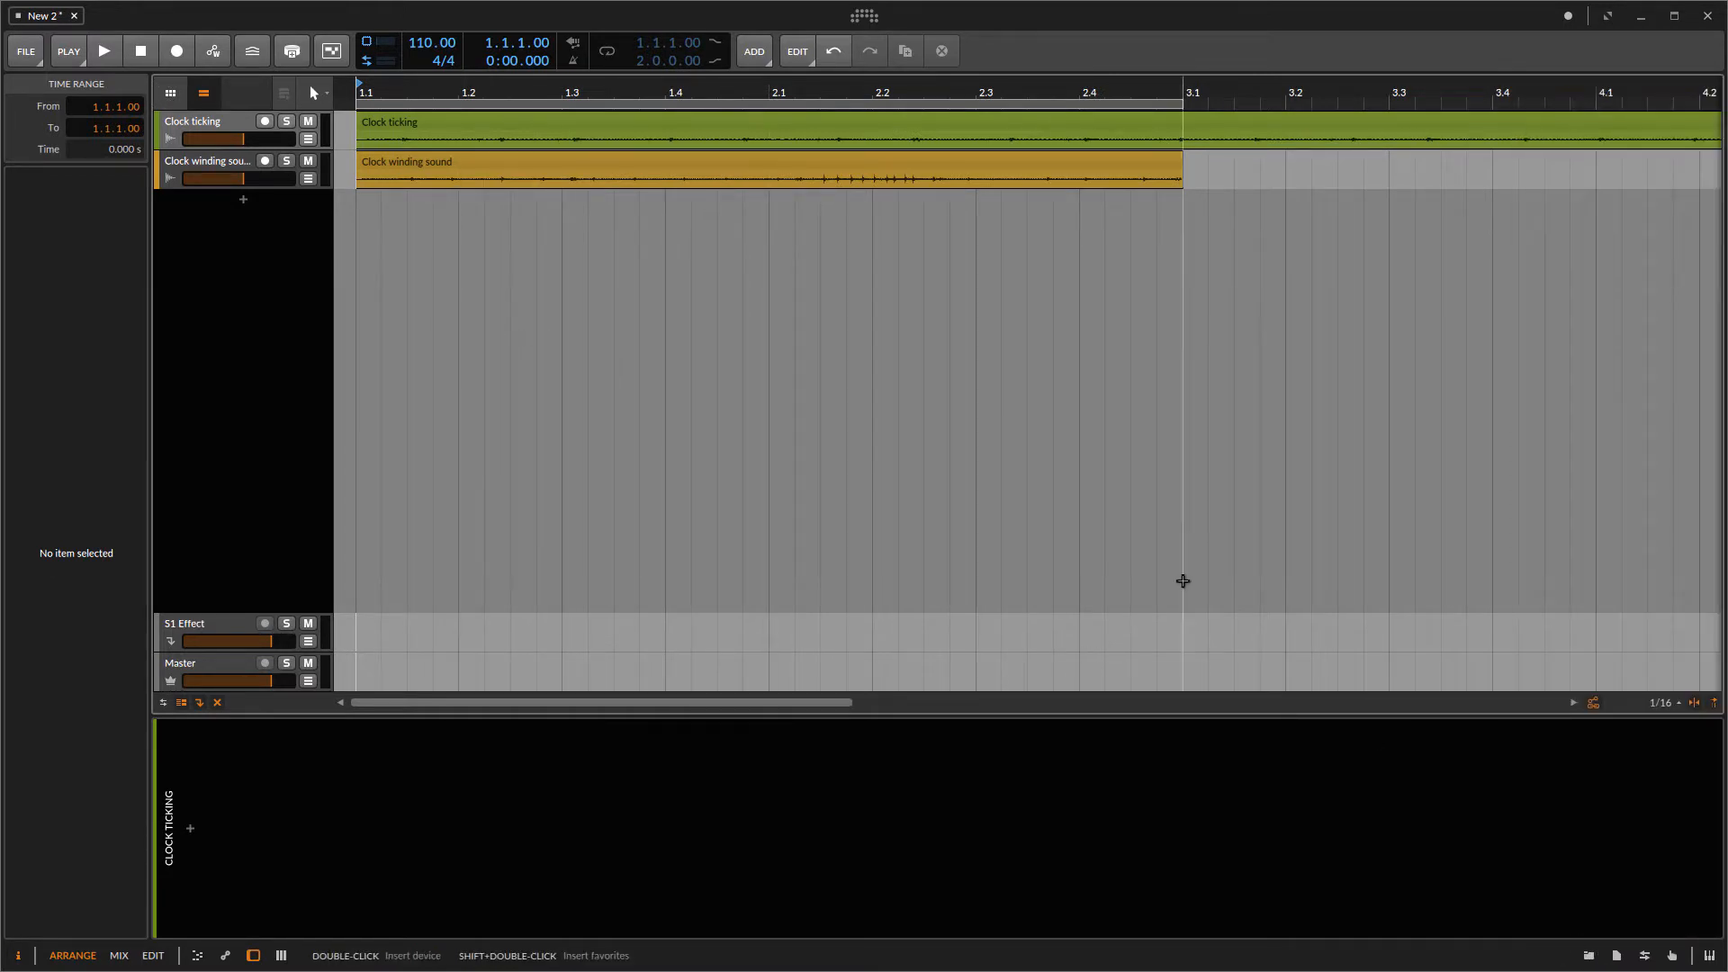
left_click(595, 296)
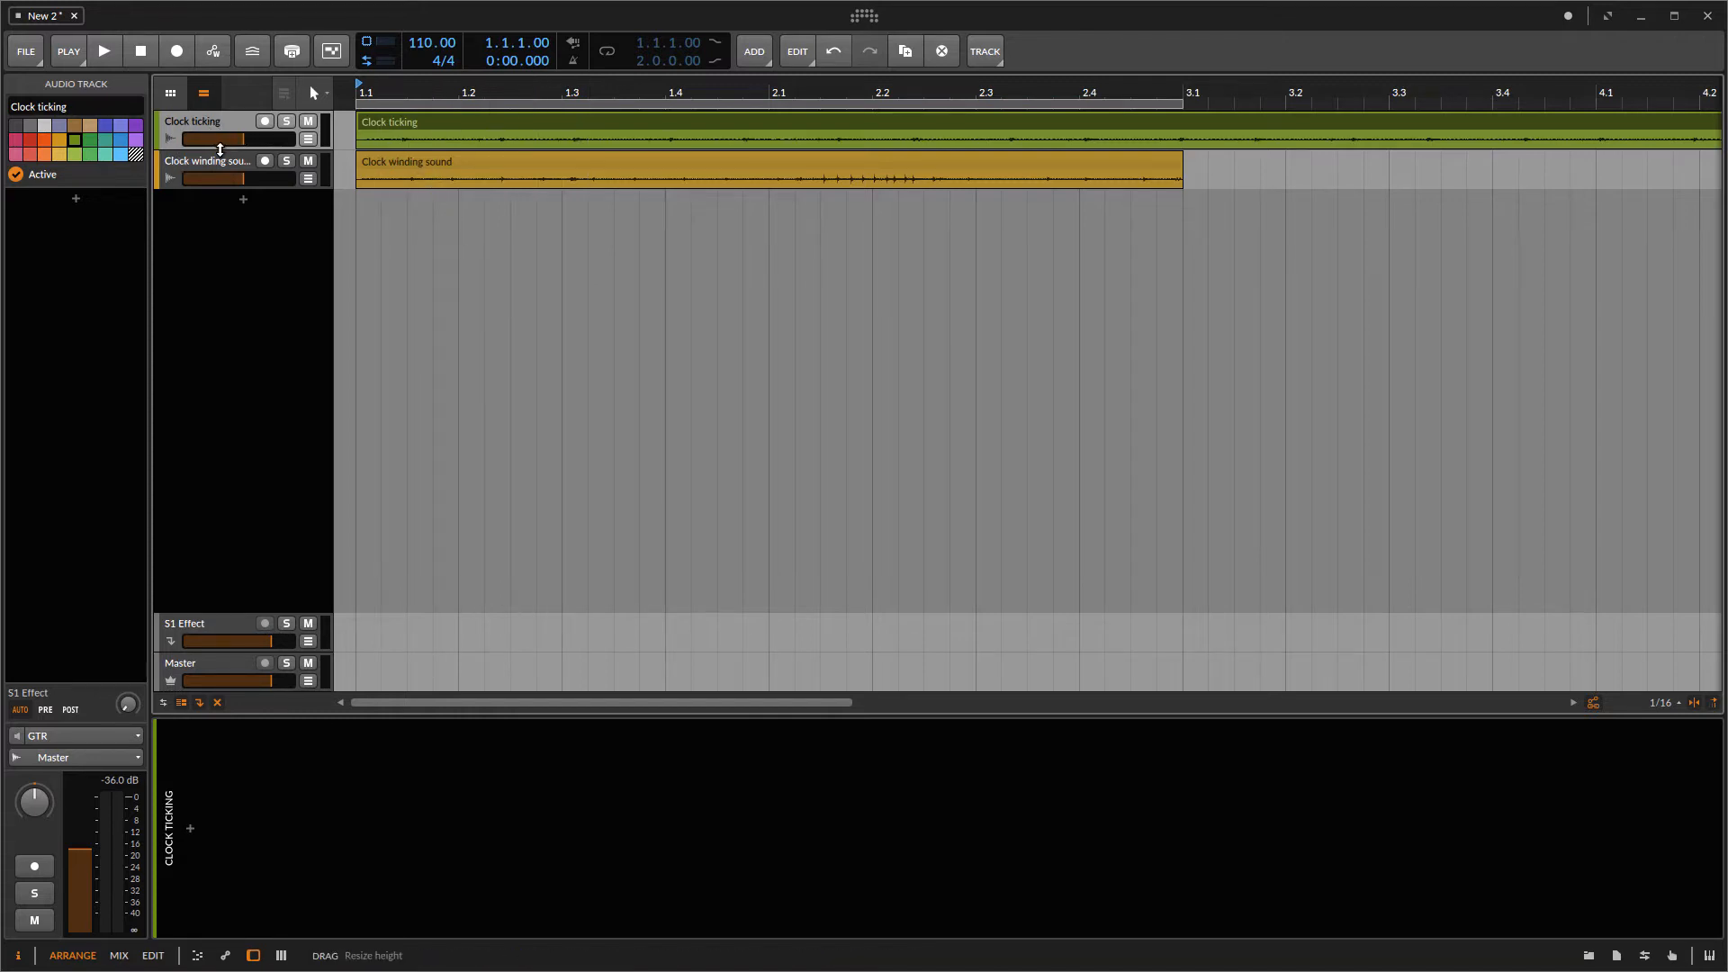
left_click_drag(221, 154, 224, 402)
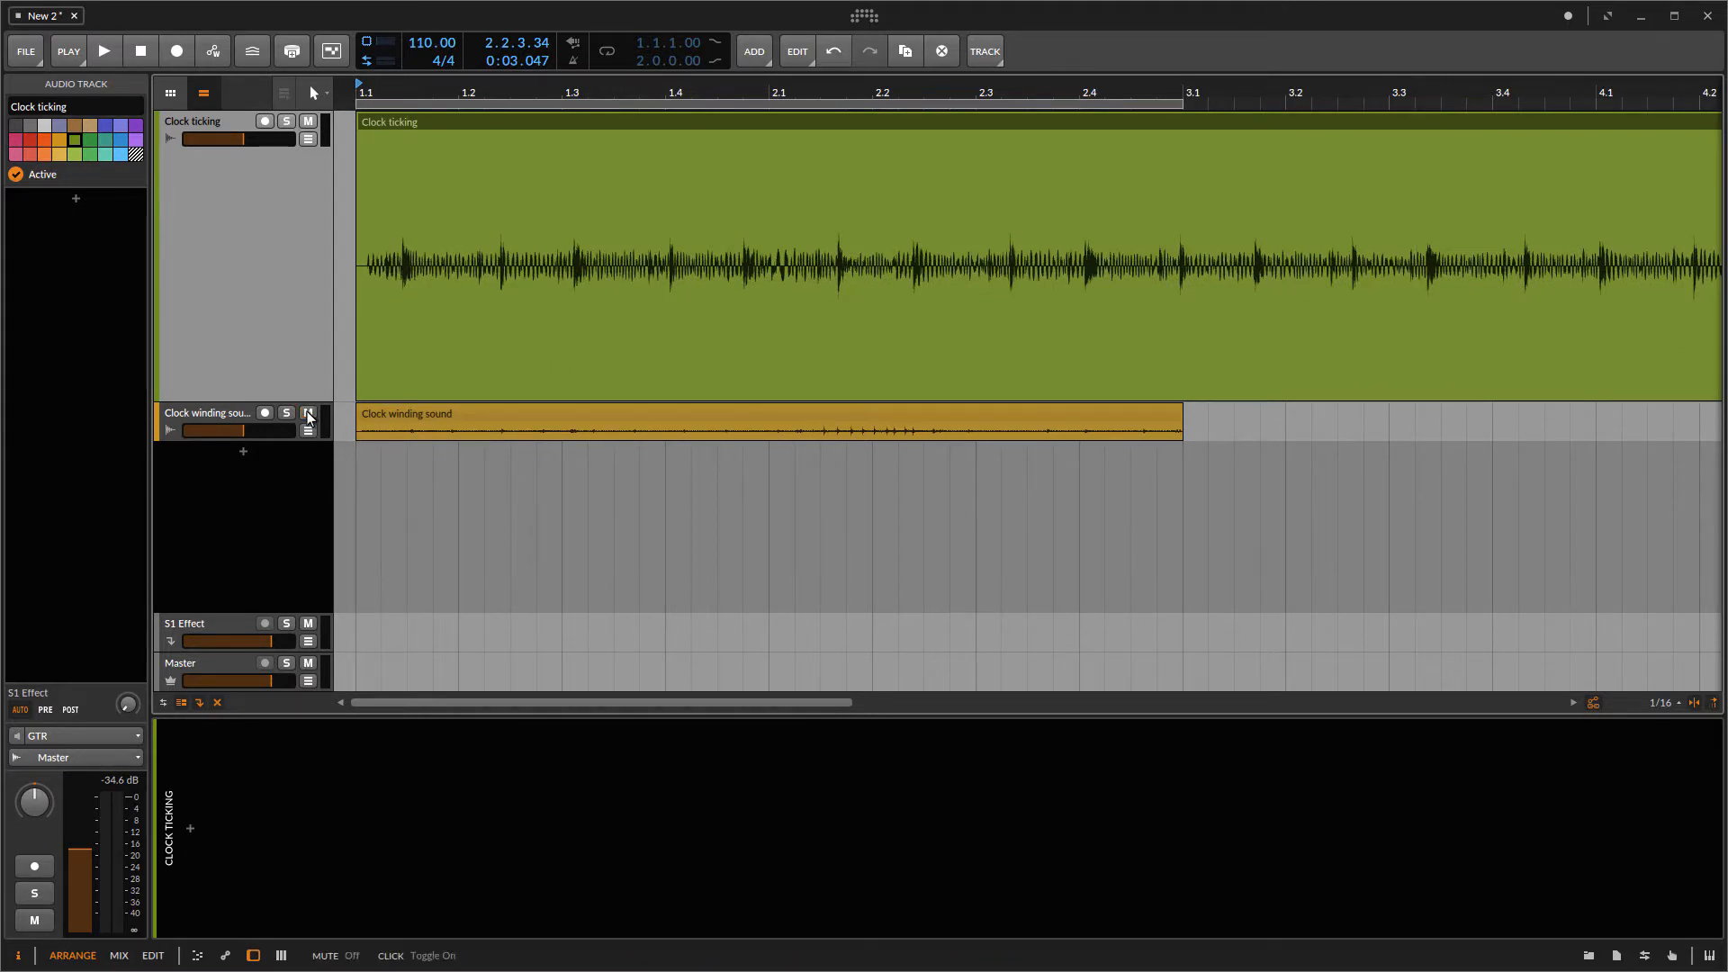
Step: Deactivate the Clock winding sound track
right_click(212, 413)
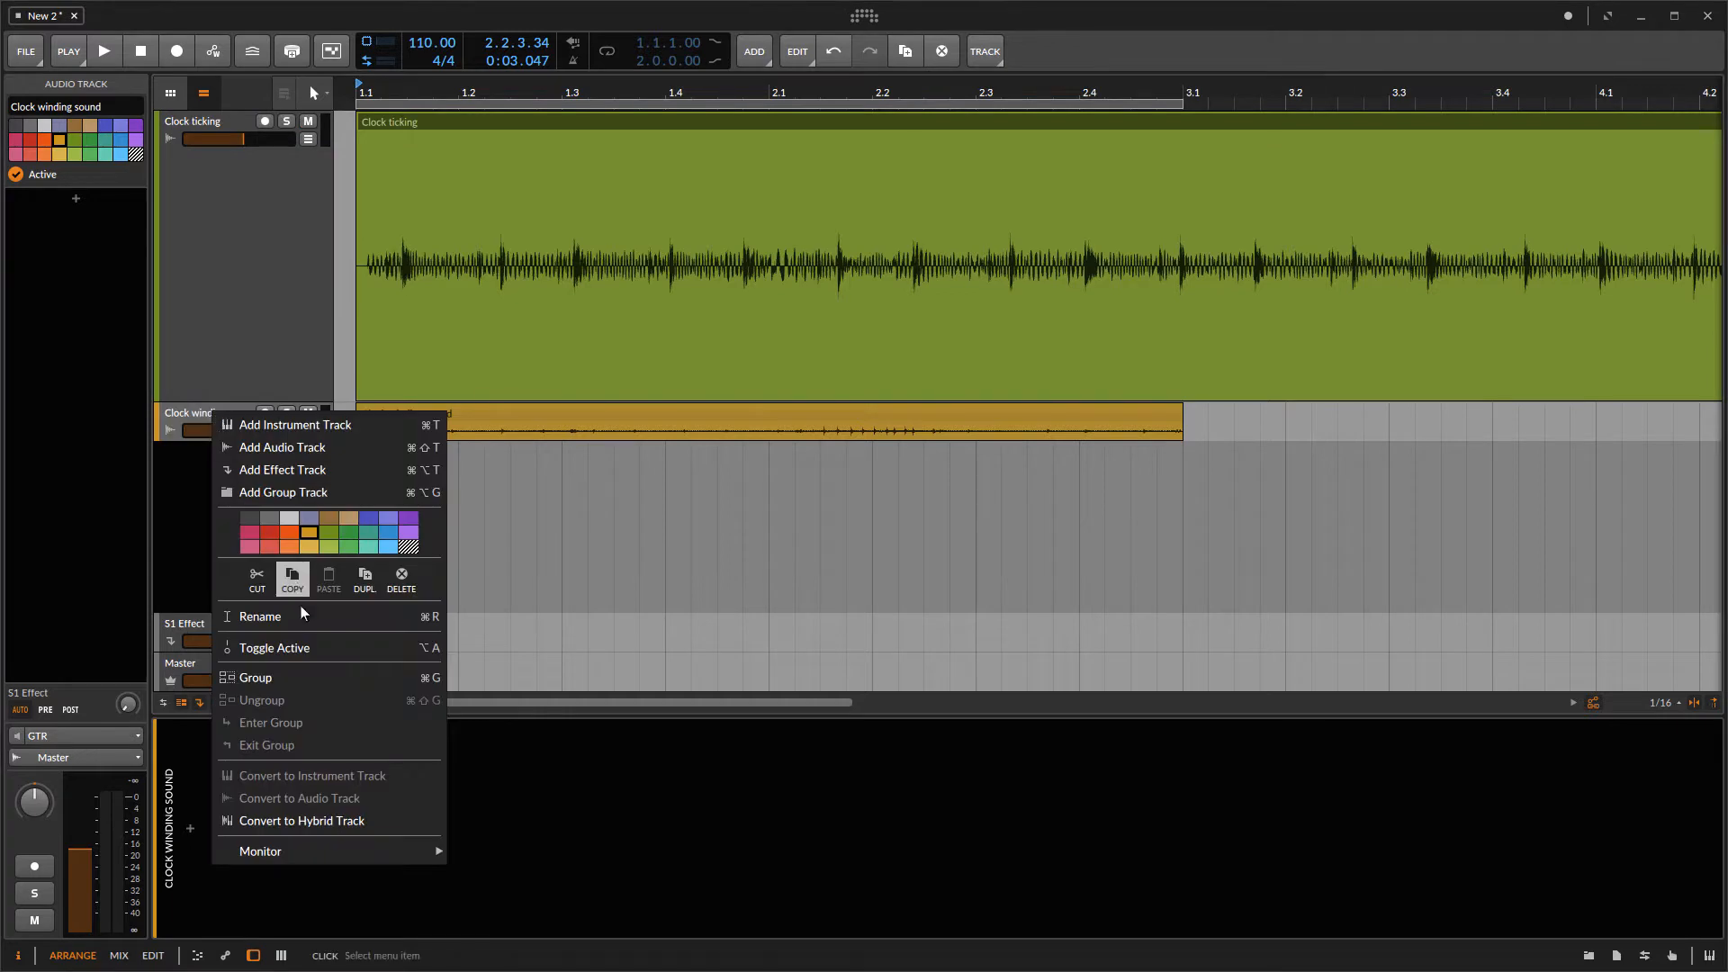
left_click(290, 647)
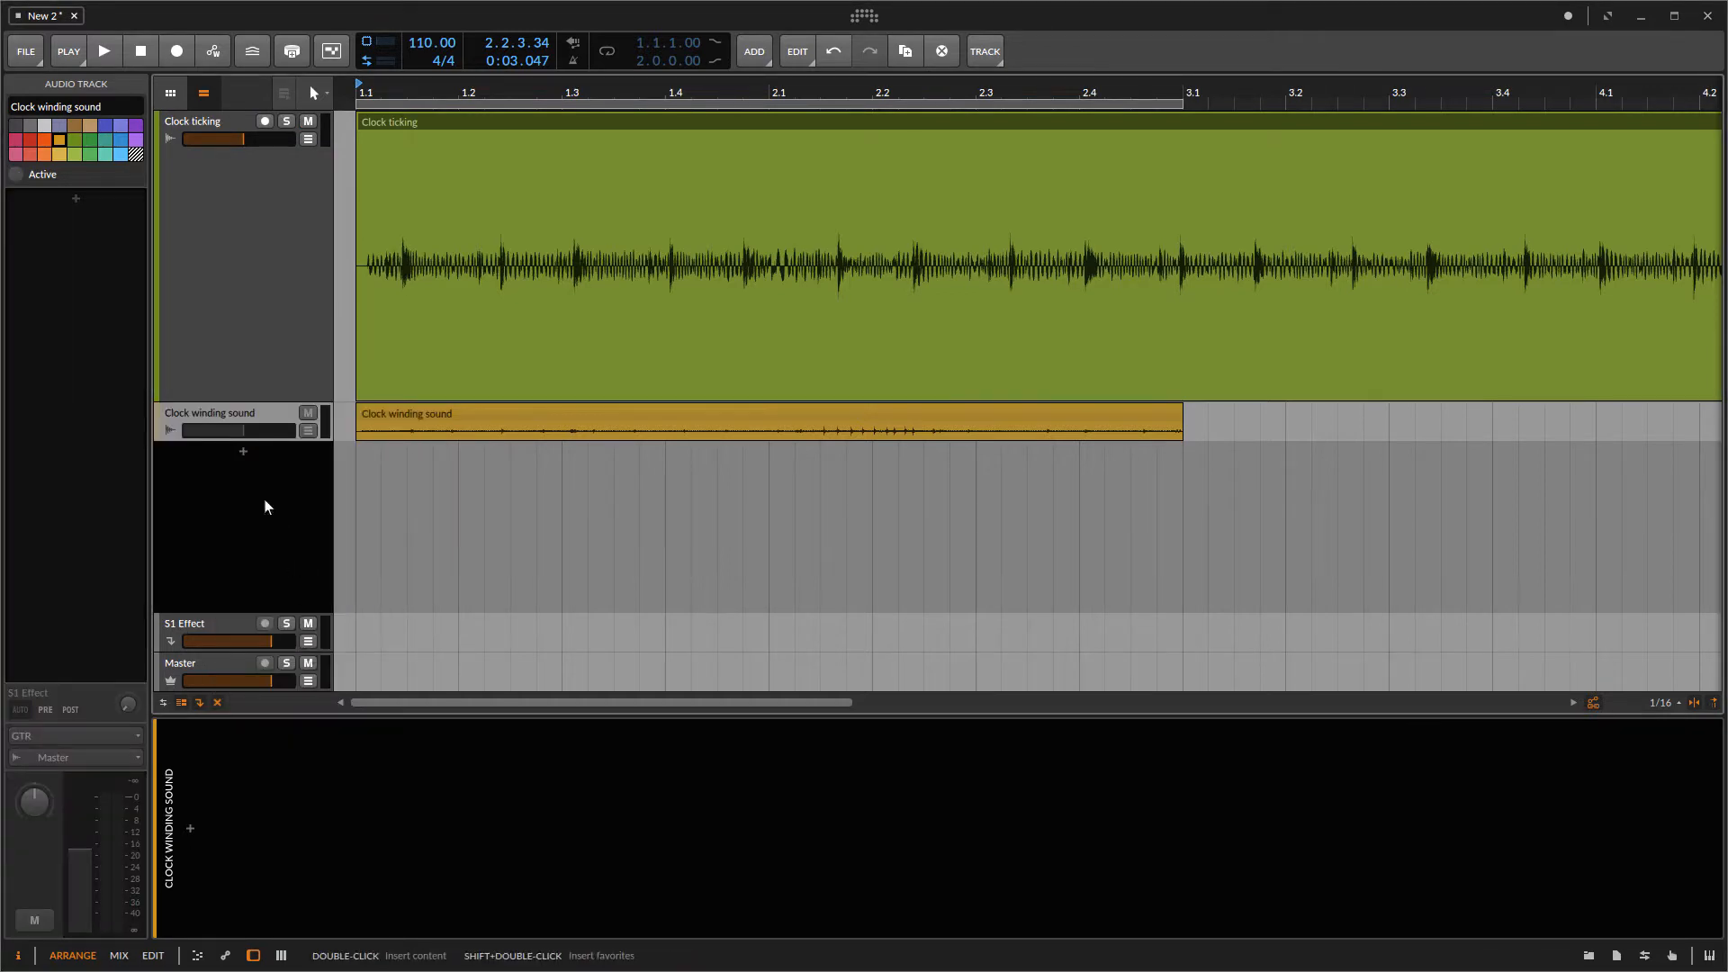
Step: Play back the Clock ticking clip to listen to it
key("space")
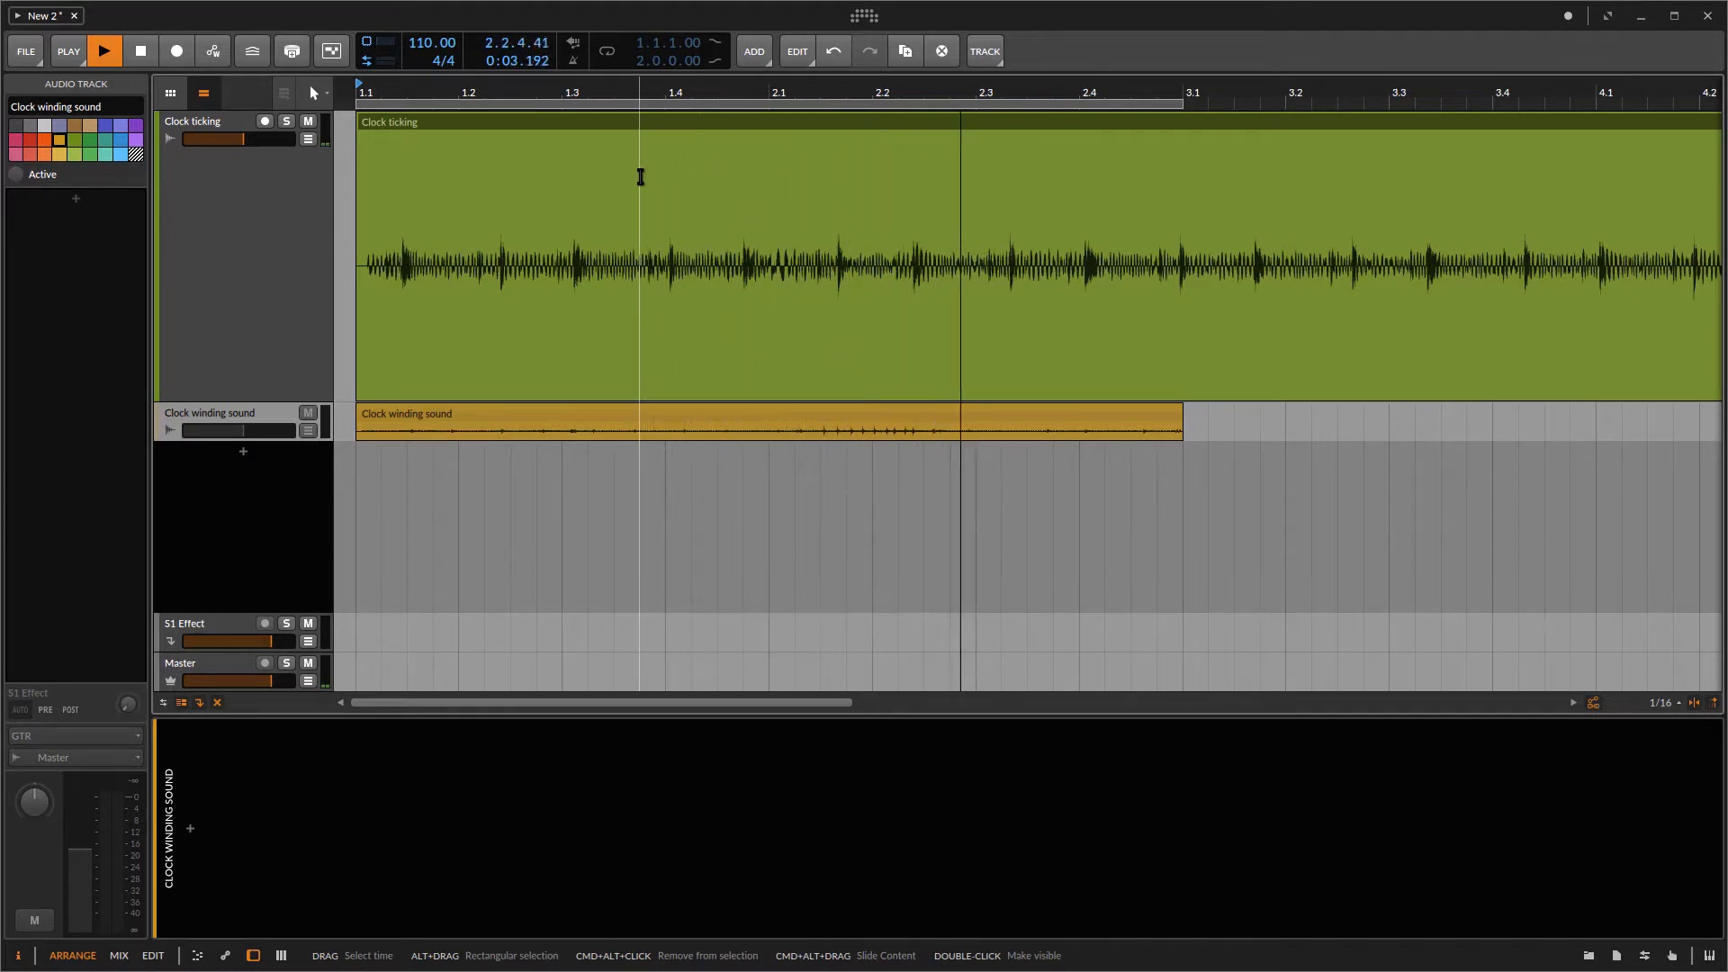
key("space")
left_click(674, 183)
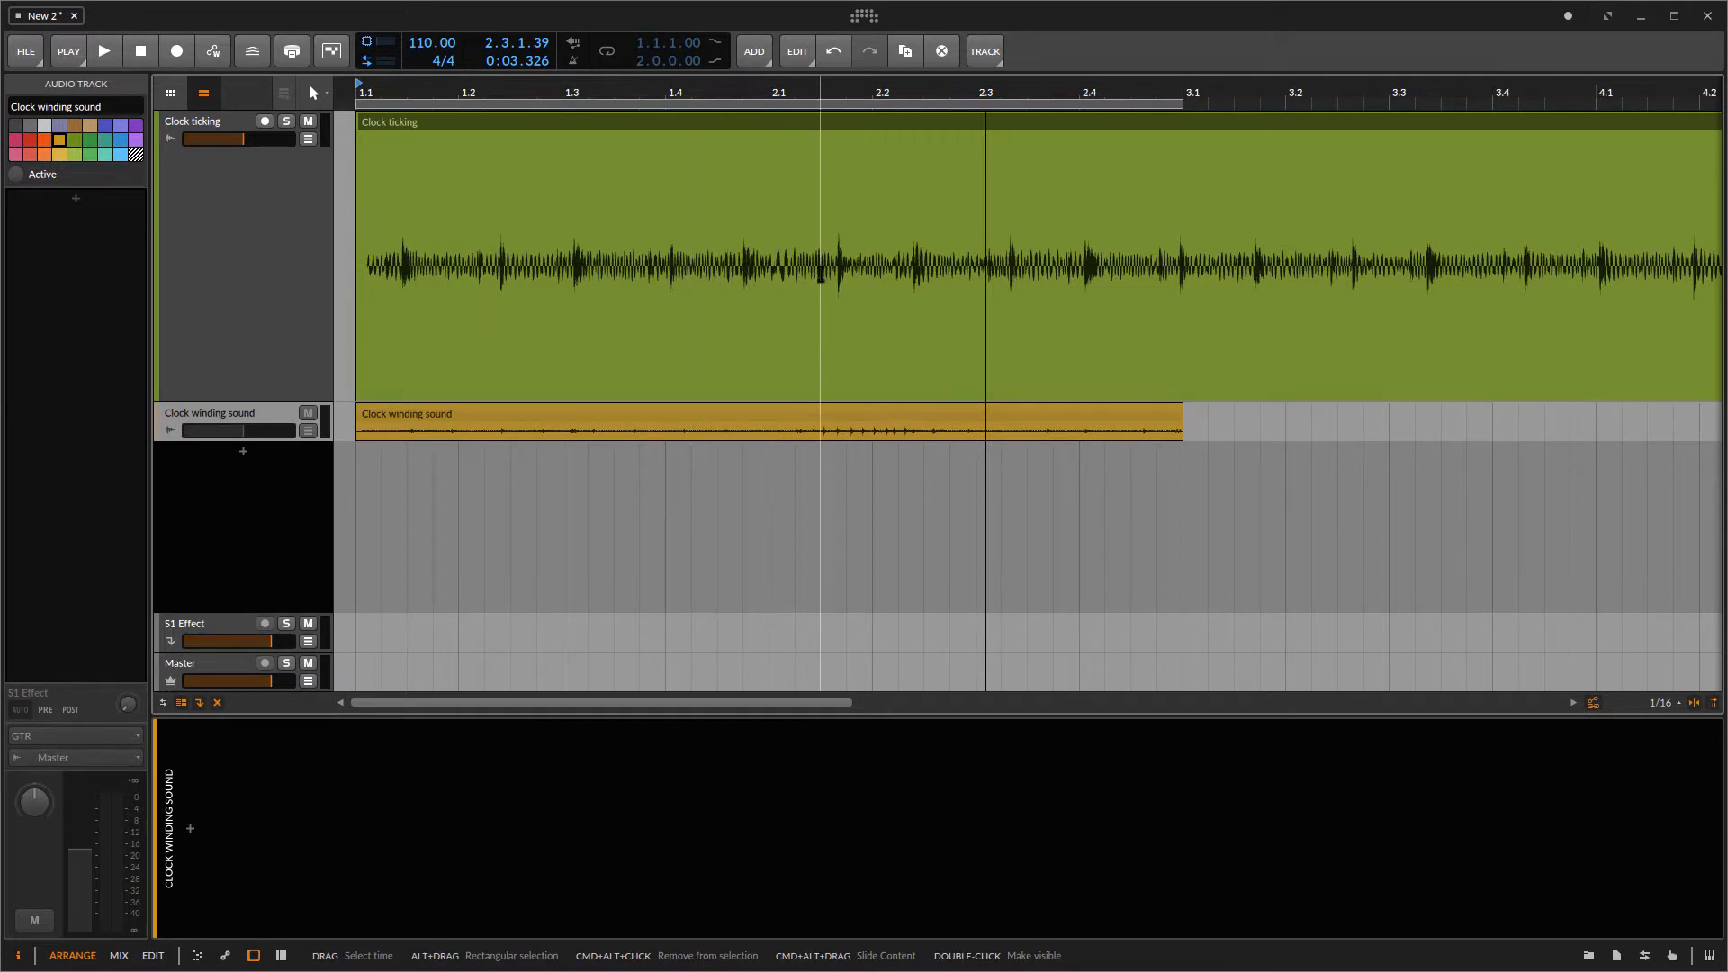
Step: Raise the Clock ticking clip's gain to +12.0 dB in two +6 dB steps
left_click(574, 121)
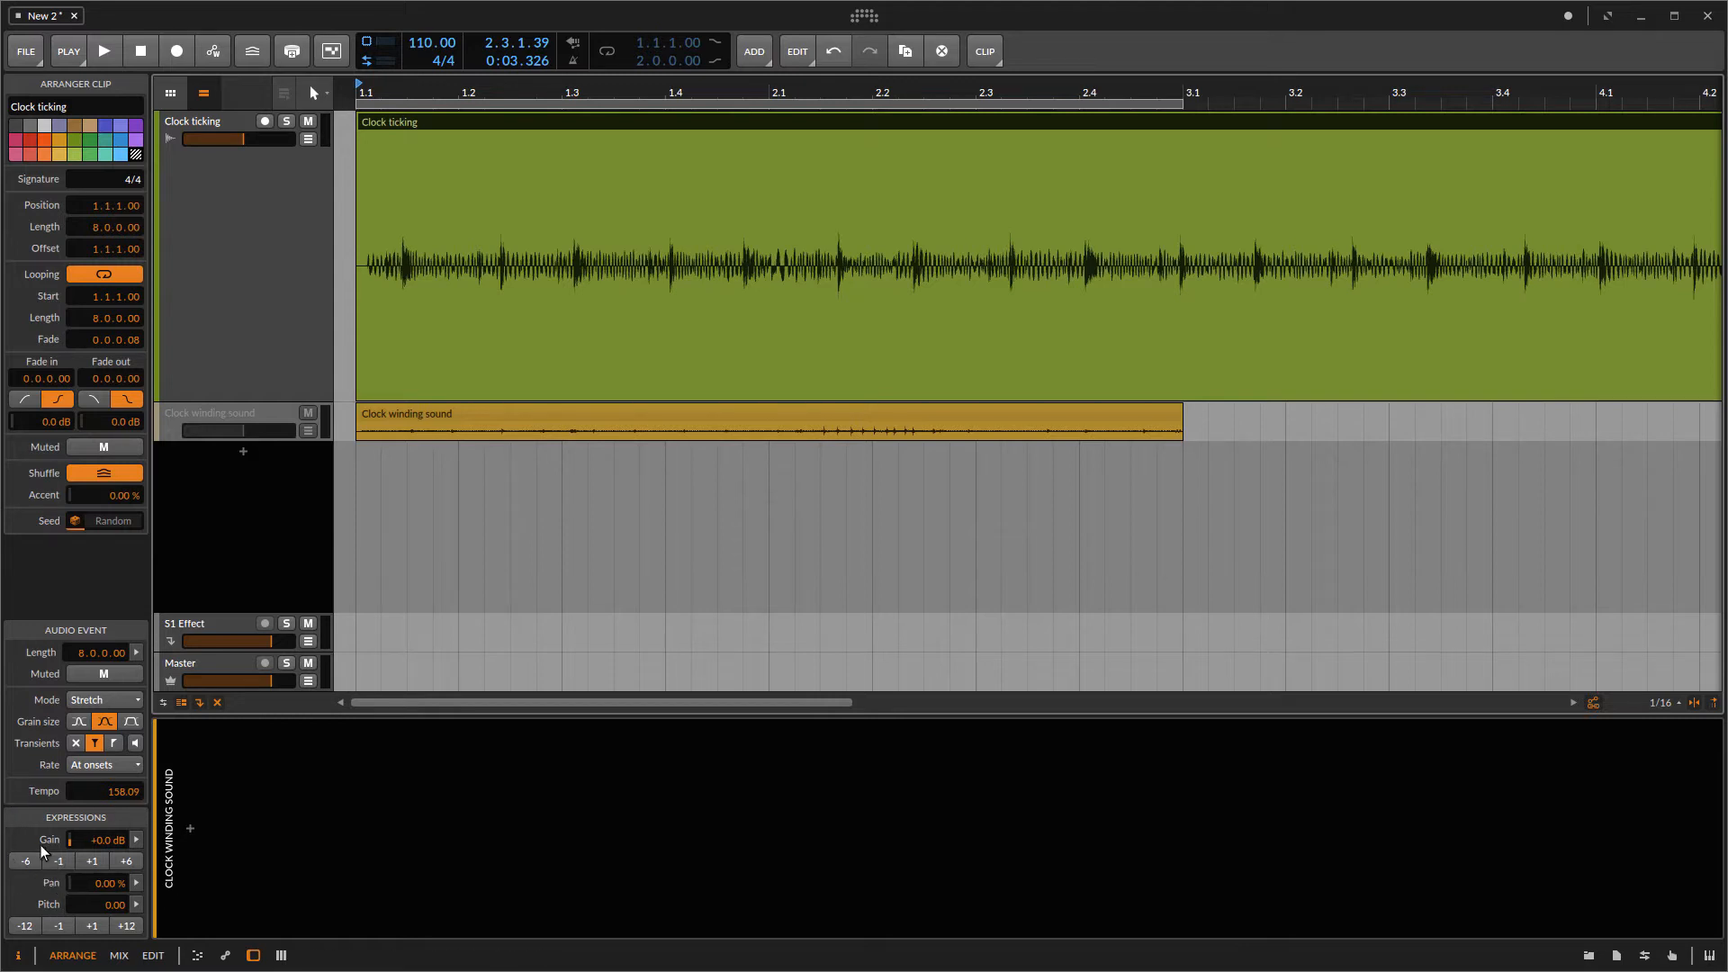
left_click(124, 861)
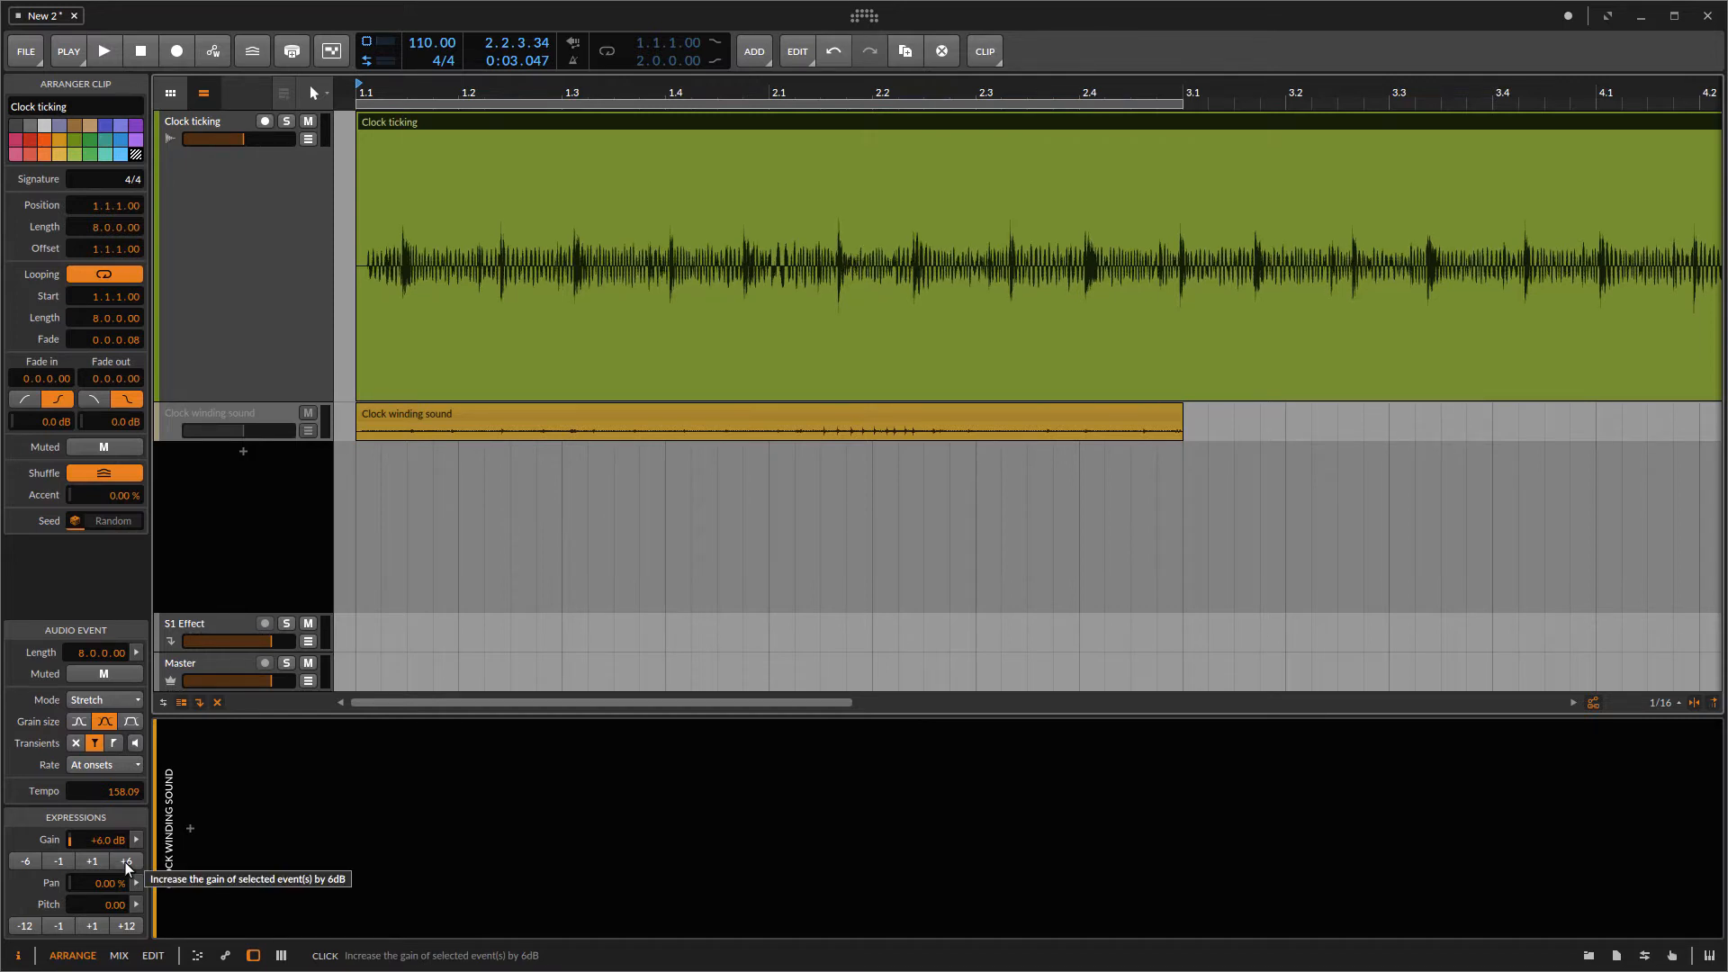
left_click(124, 862)
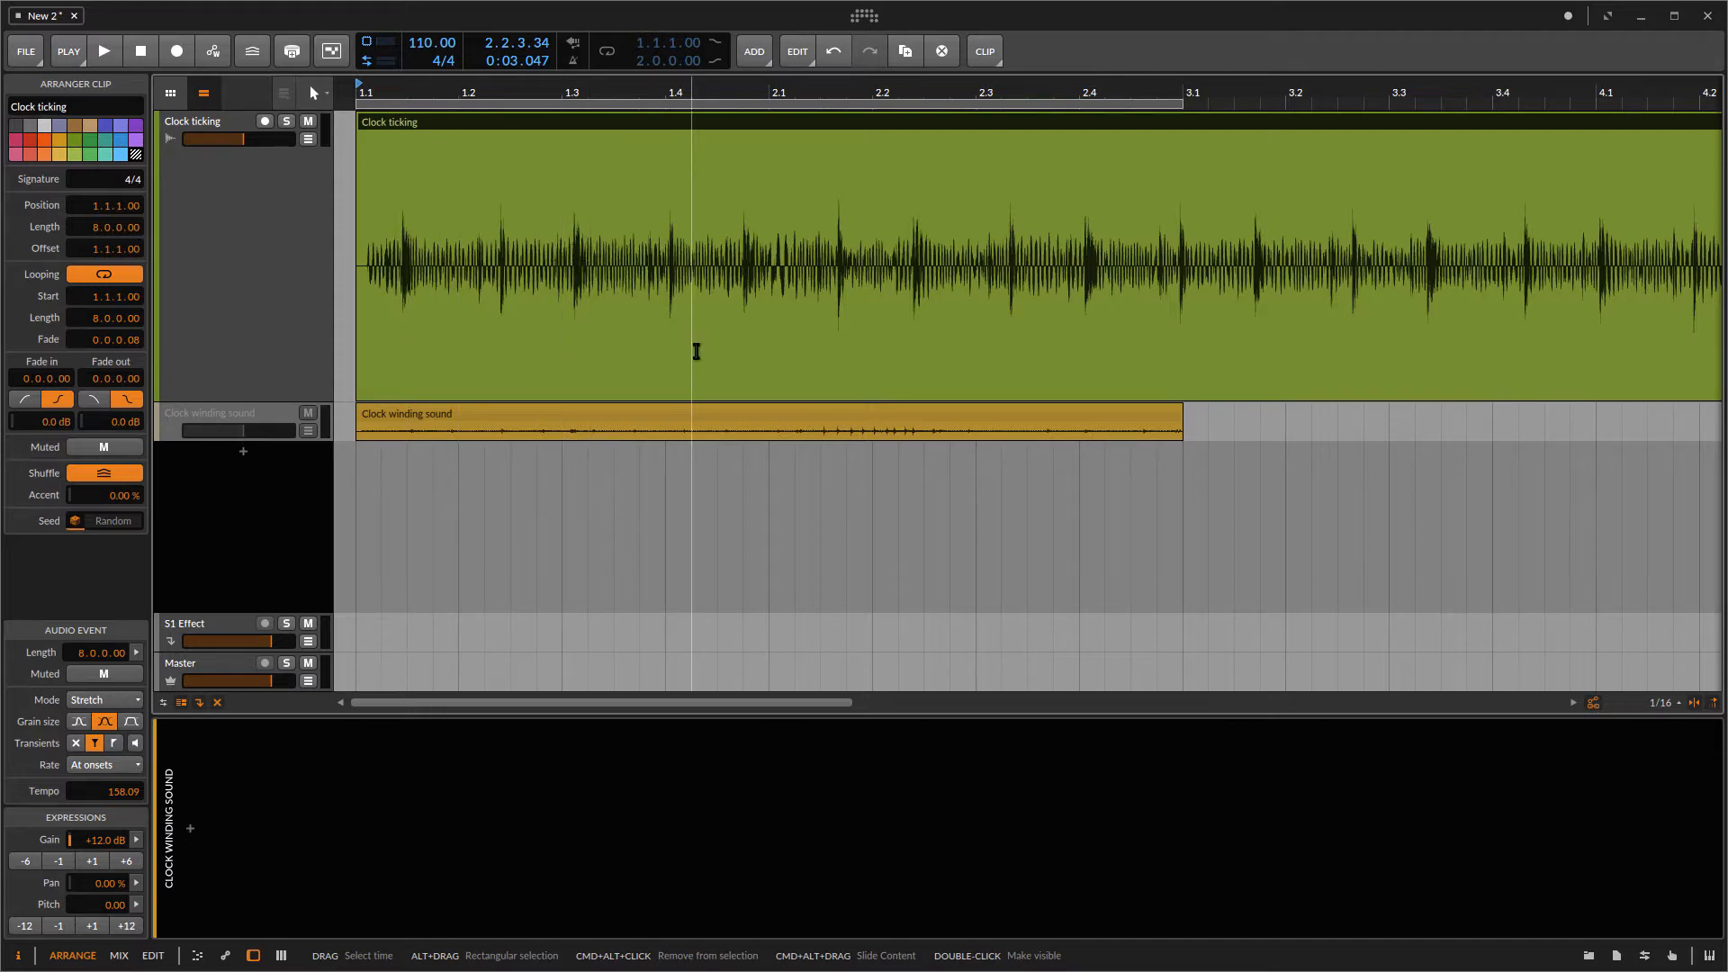
Step: Play back the boosted Clock ticking clip to listen to it
key("space")
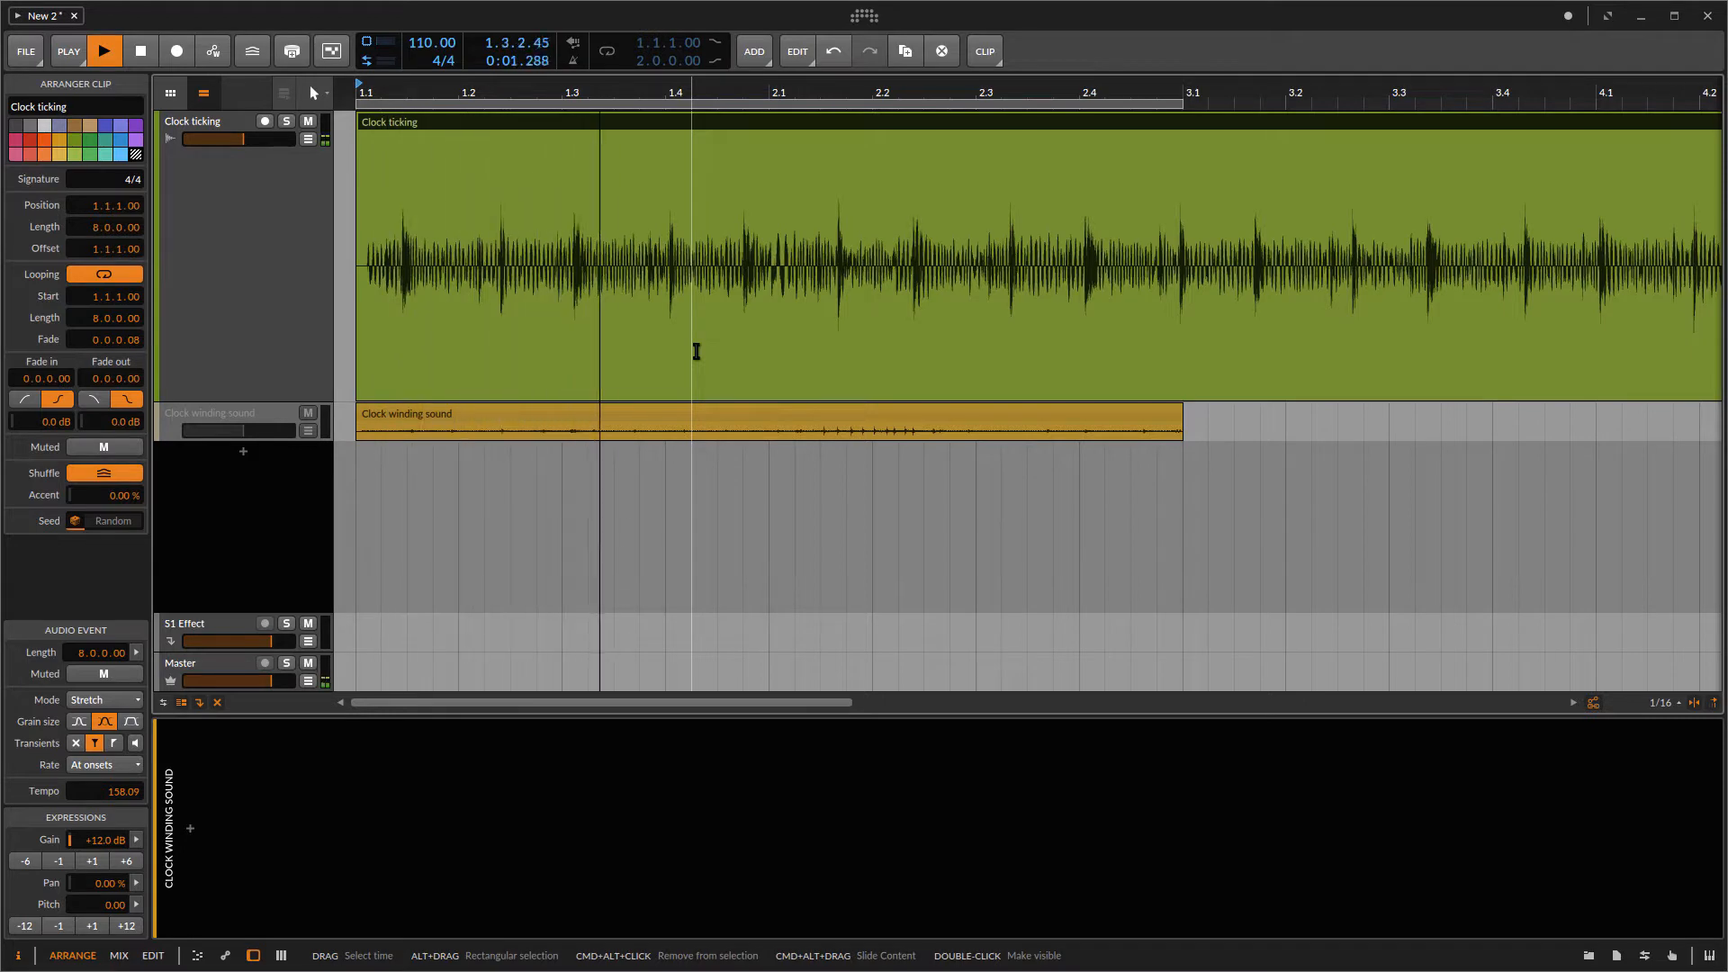
key("space")
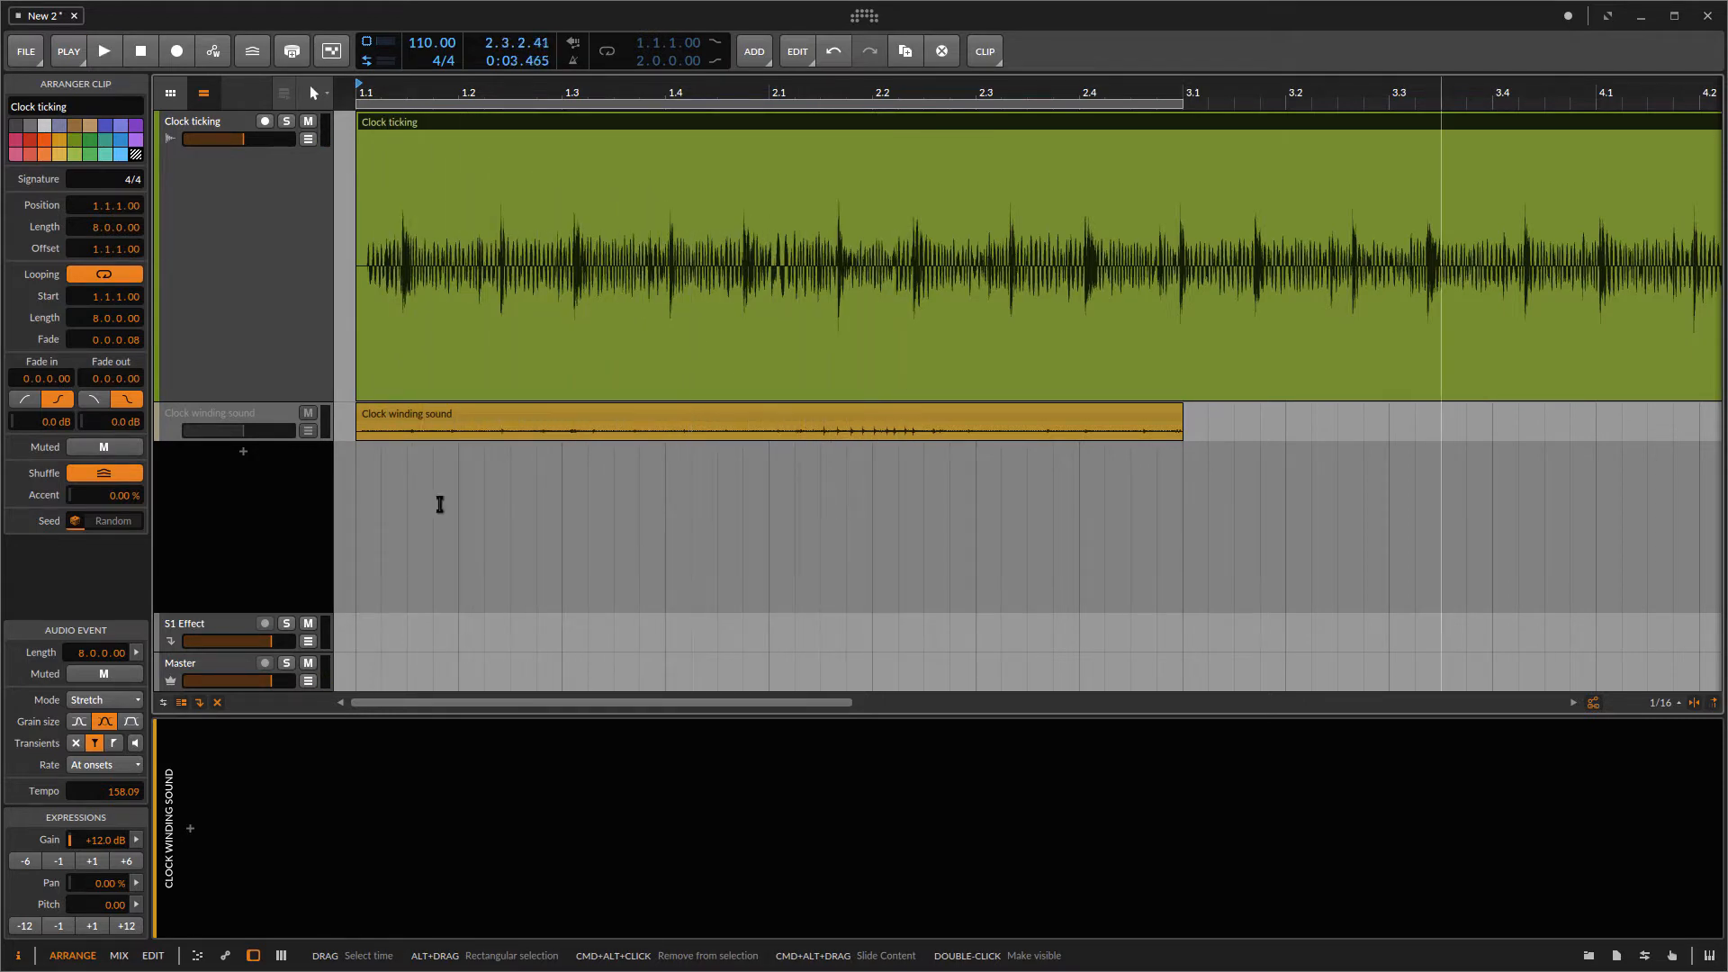
key("space")
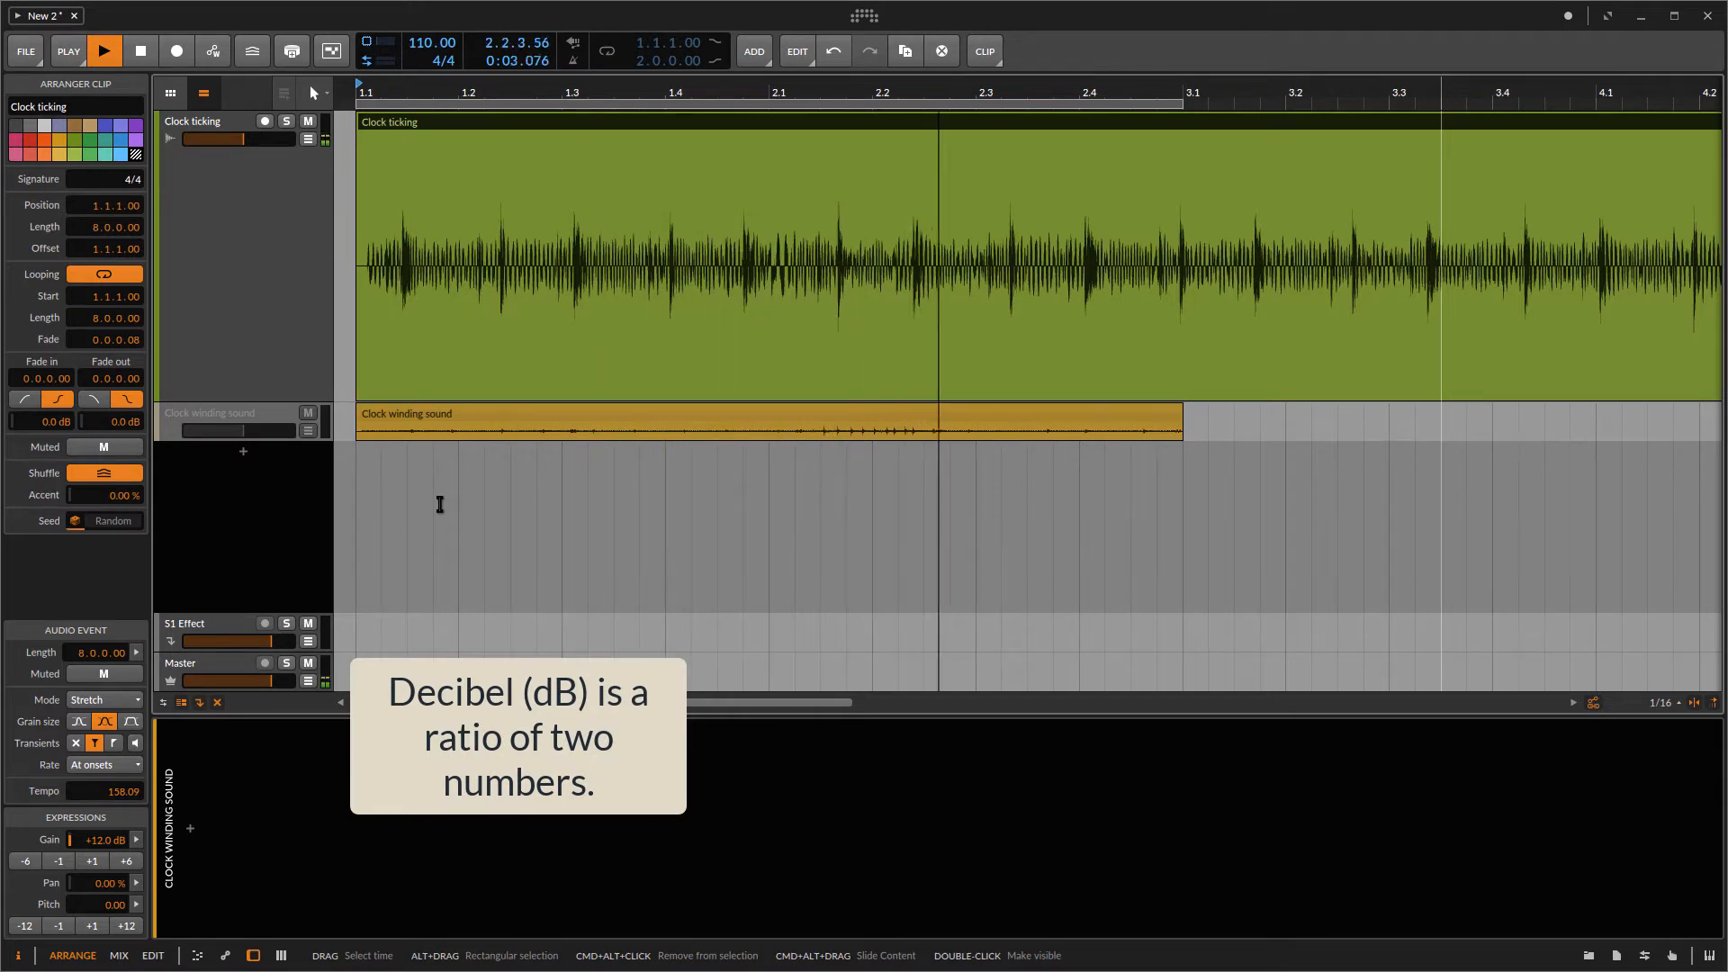
key("space")
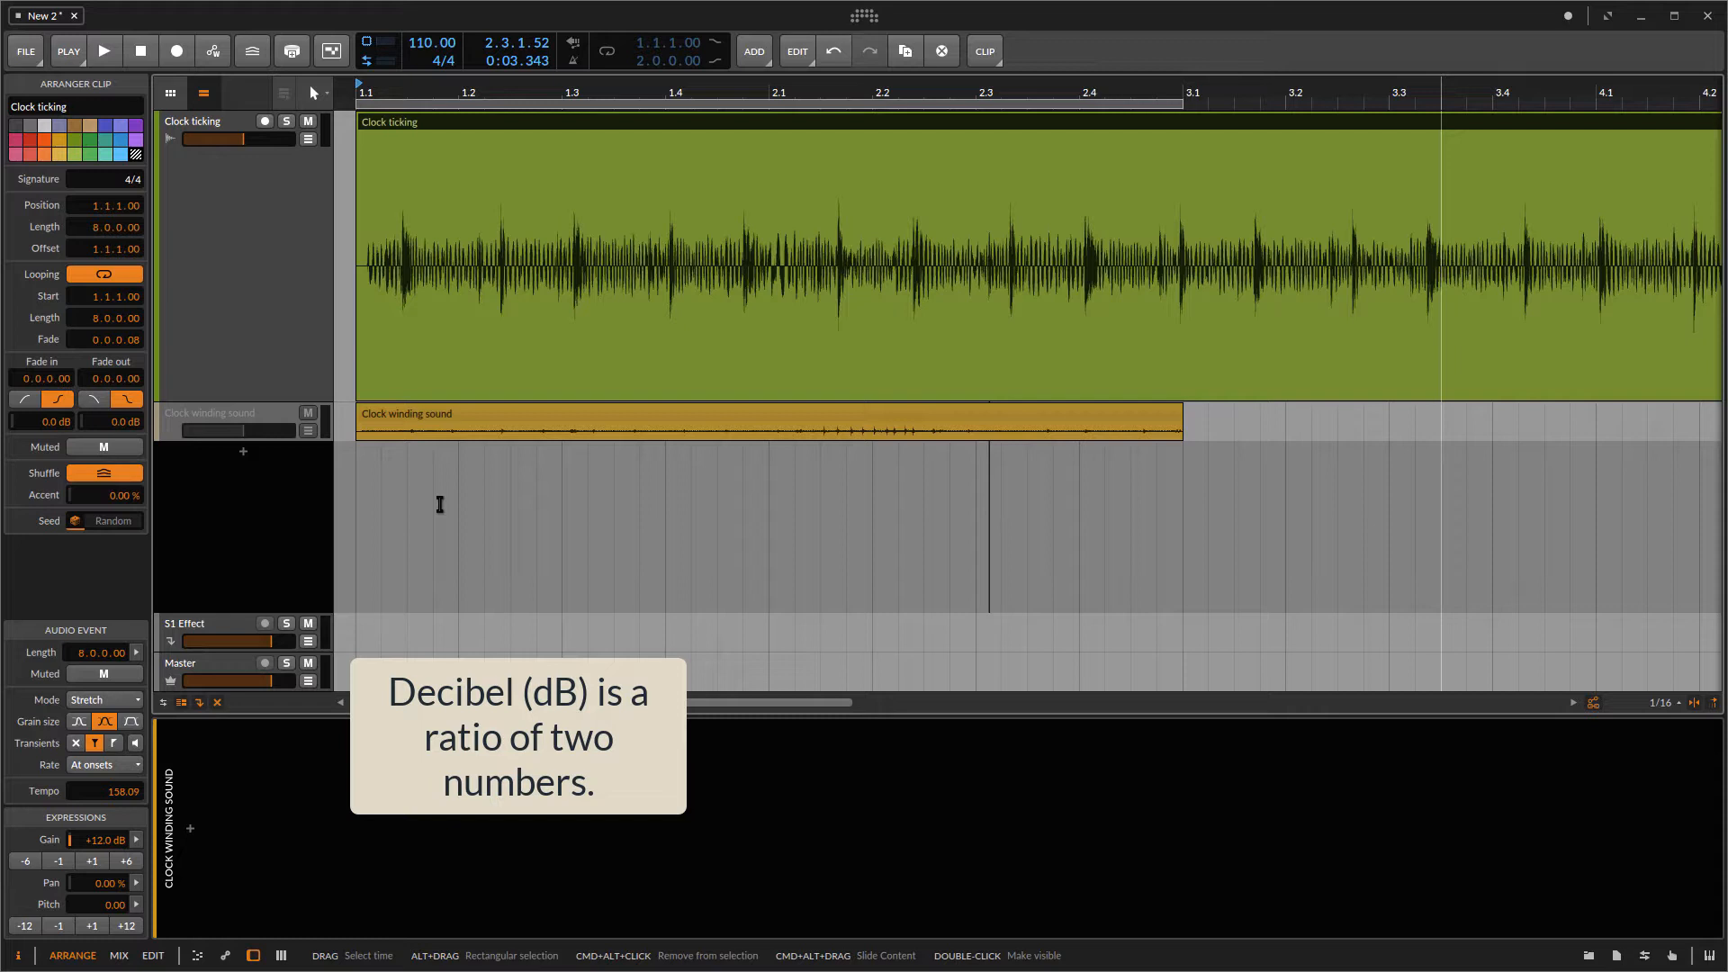
left_click(439, 499)
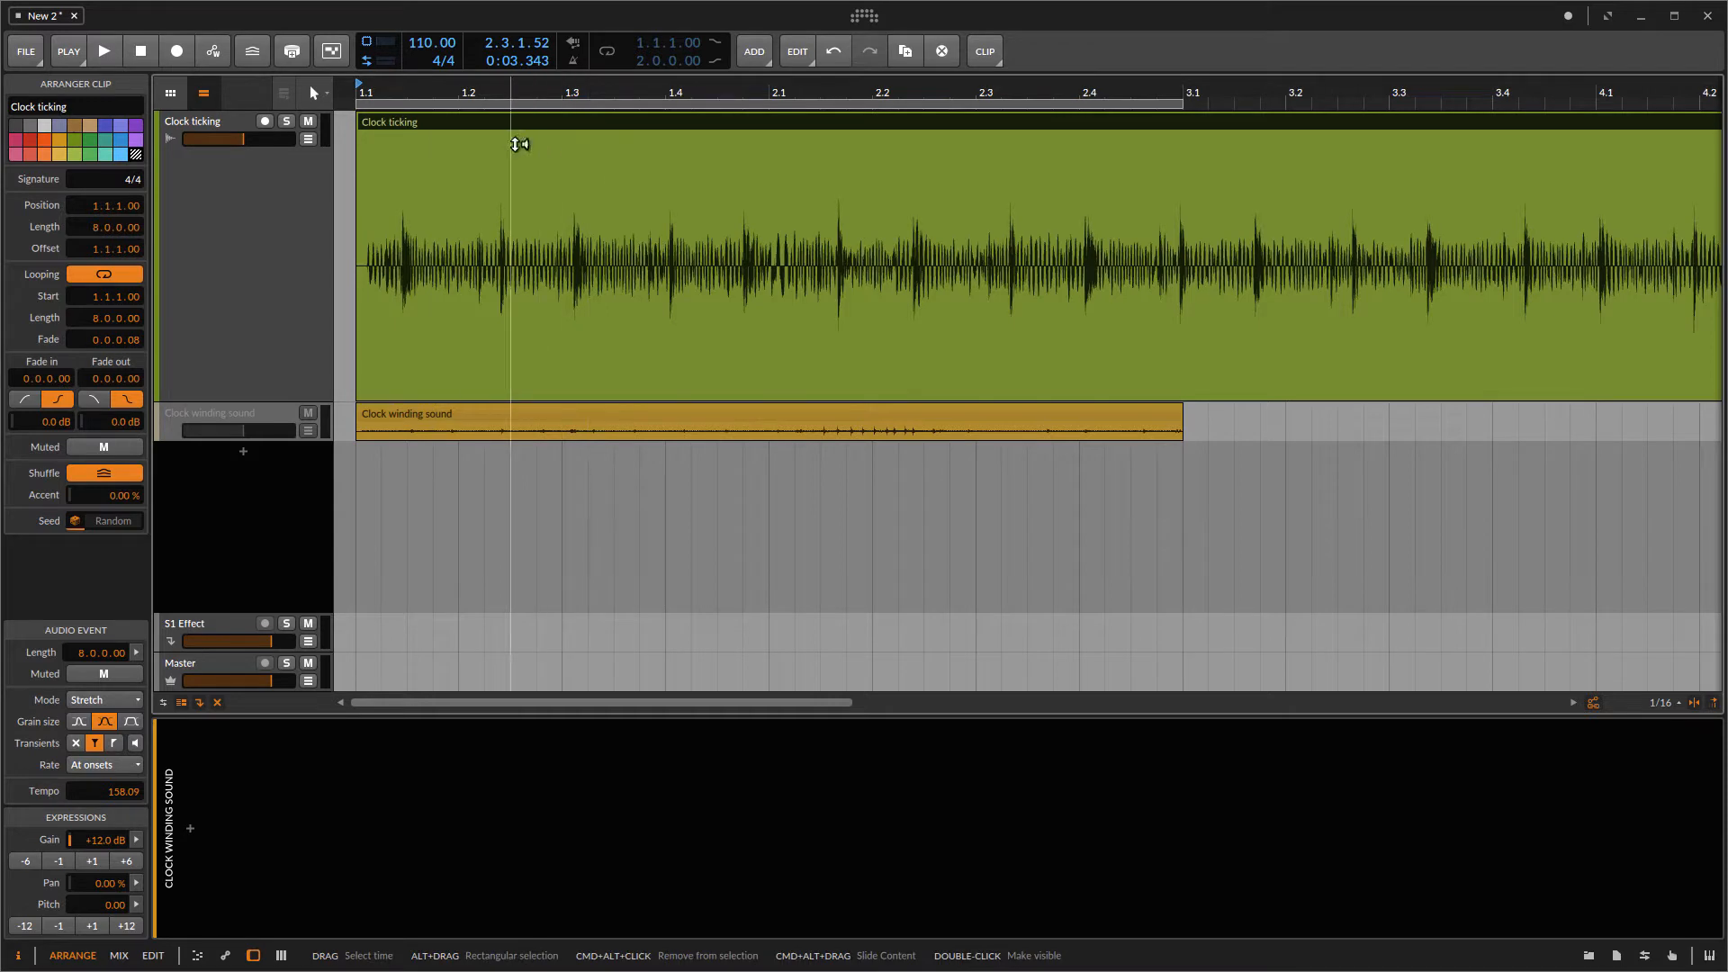
key("space")
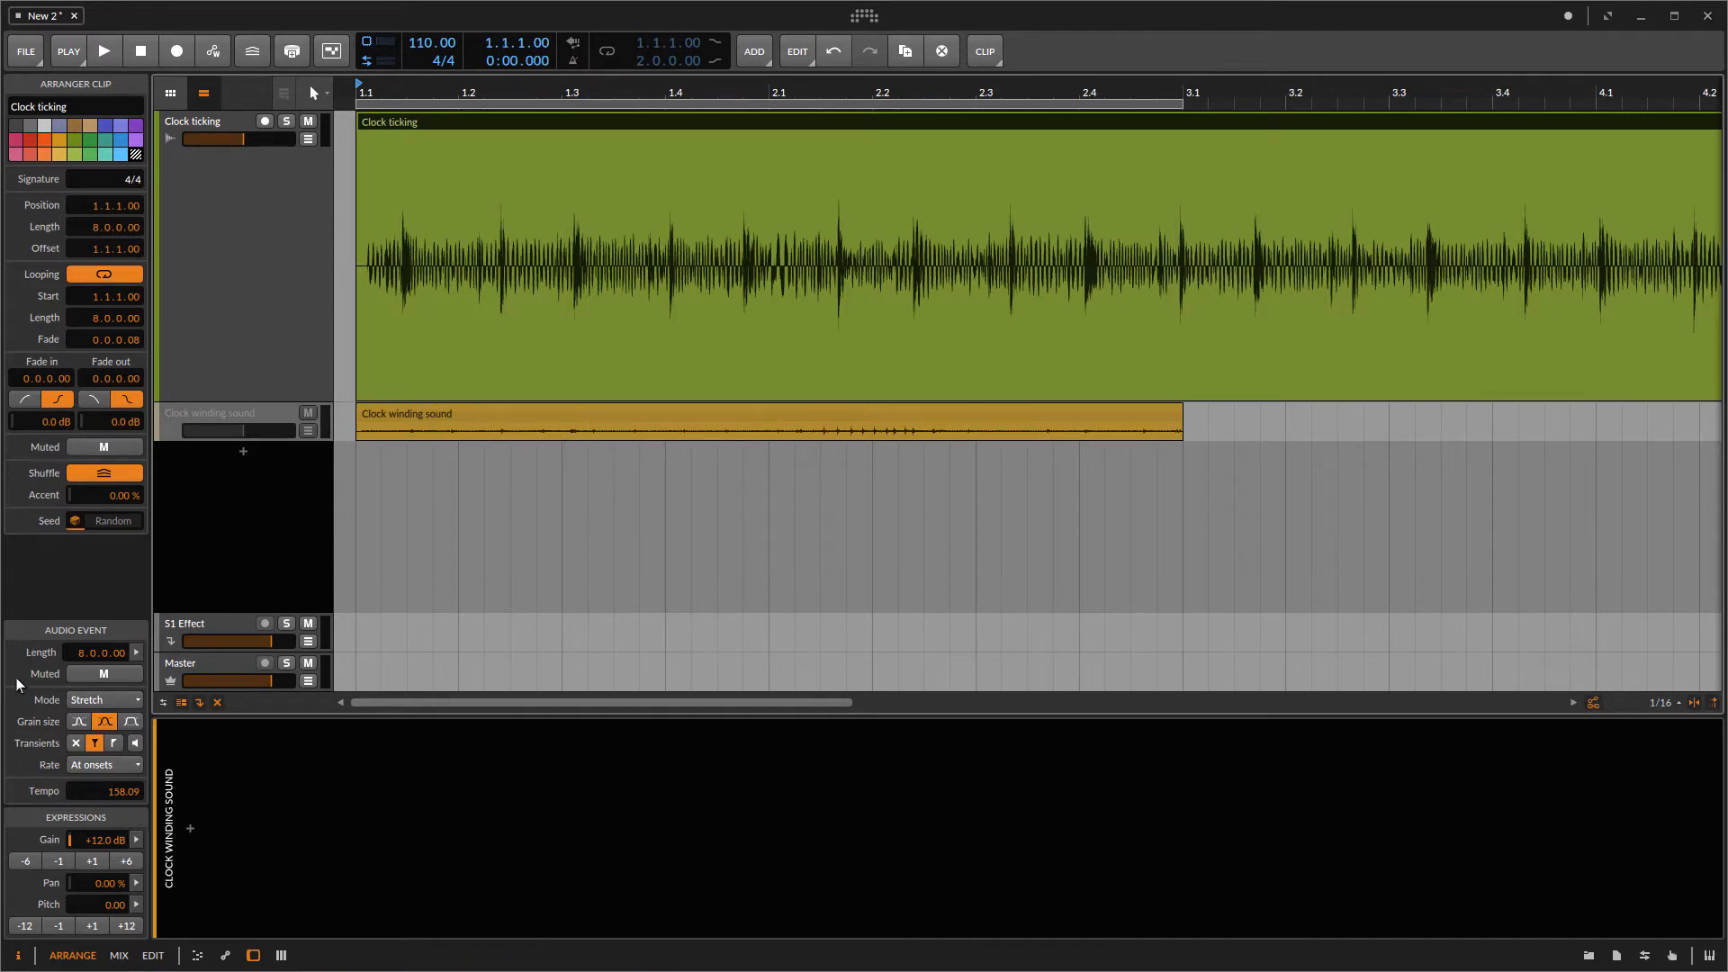
Step: Set the Clock ticking clip's stretch mode to Raw and play it back
left_click(85, 700)
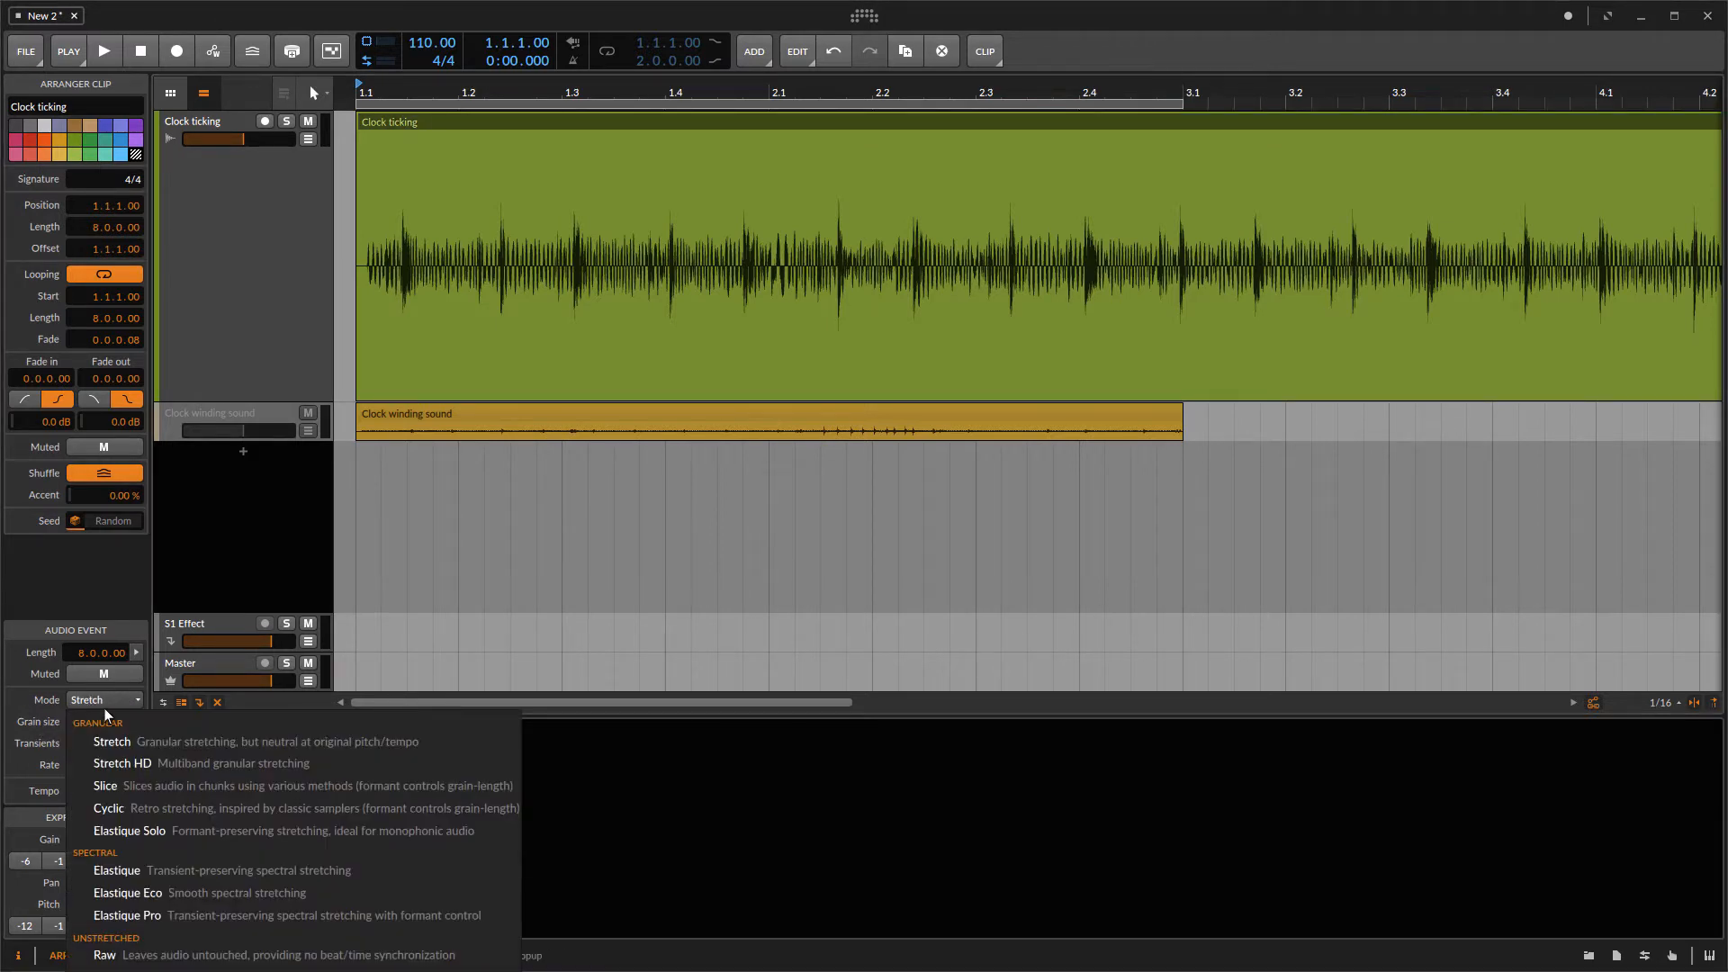
left_click(127, 958)
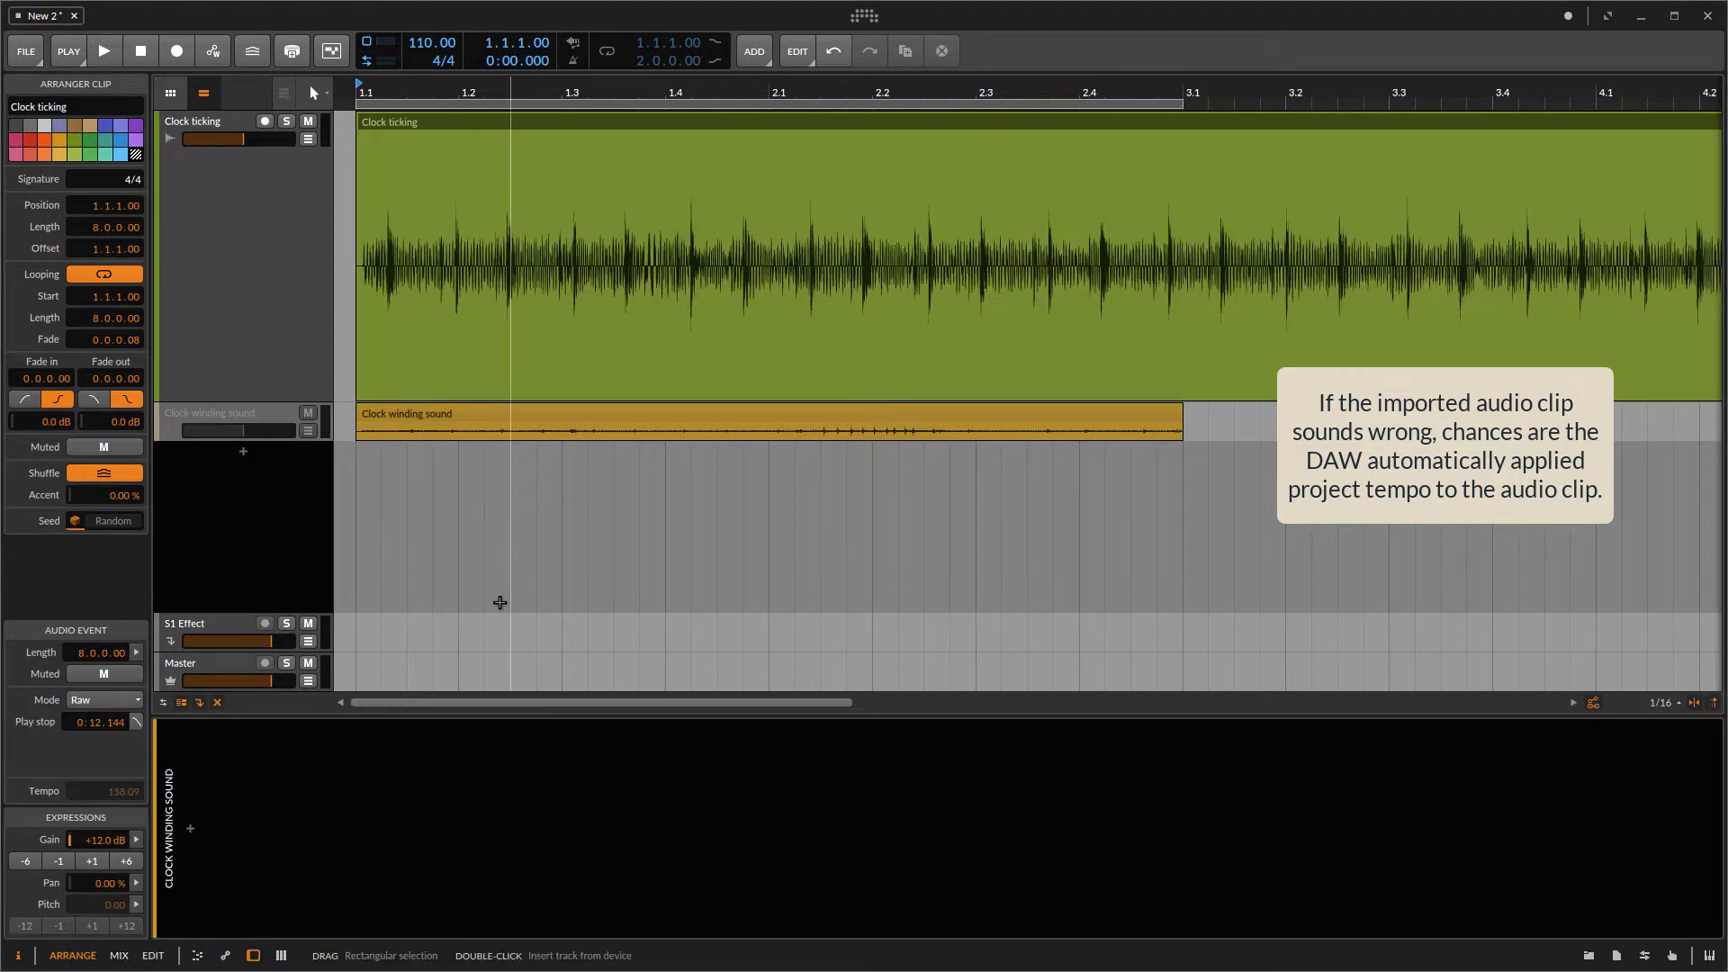
key("space")
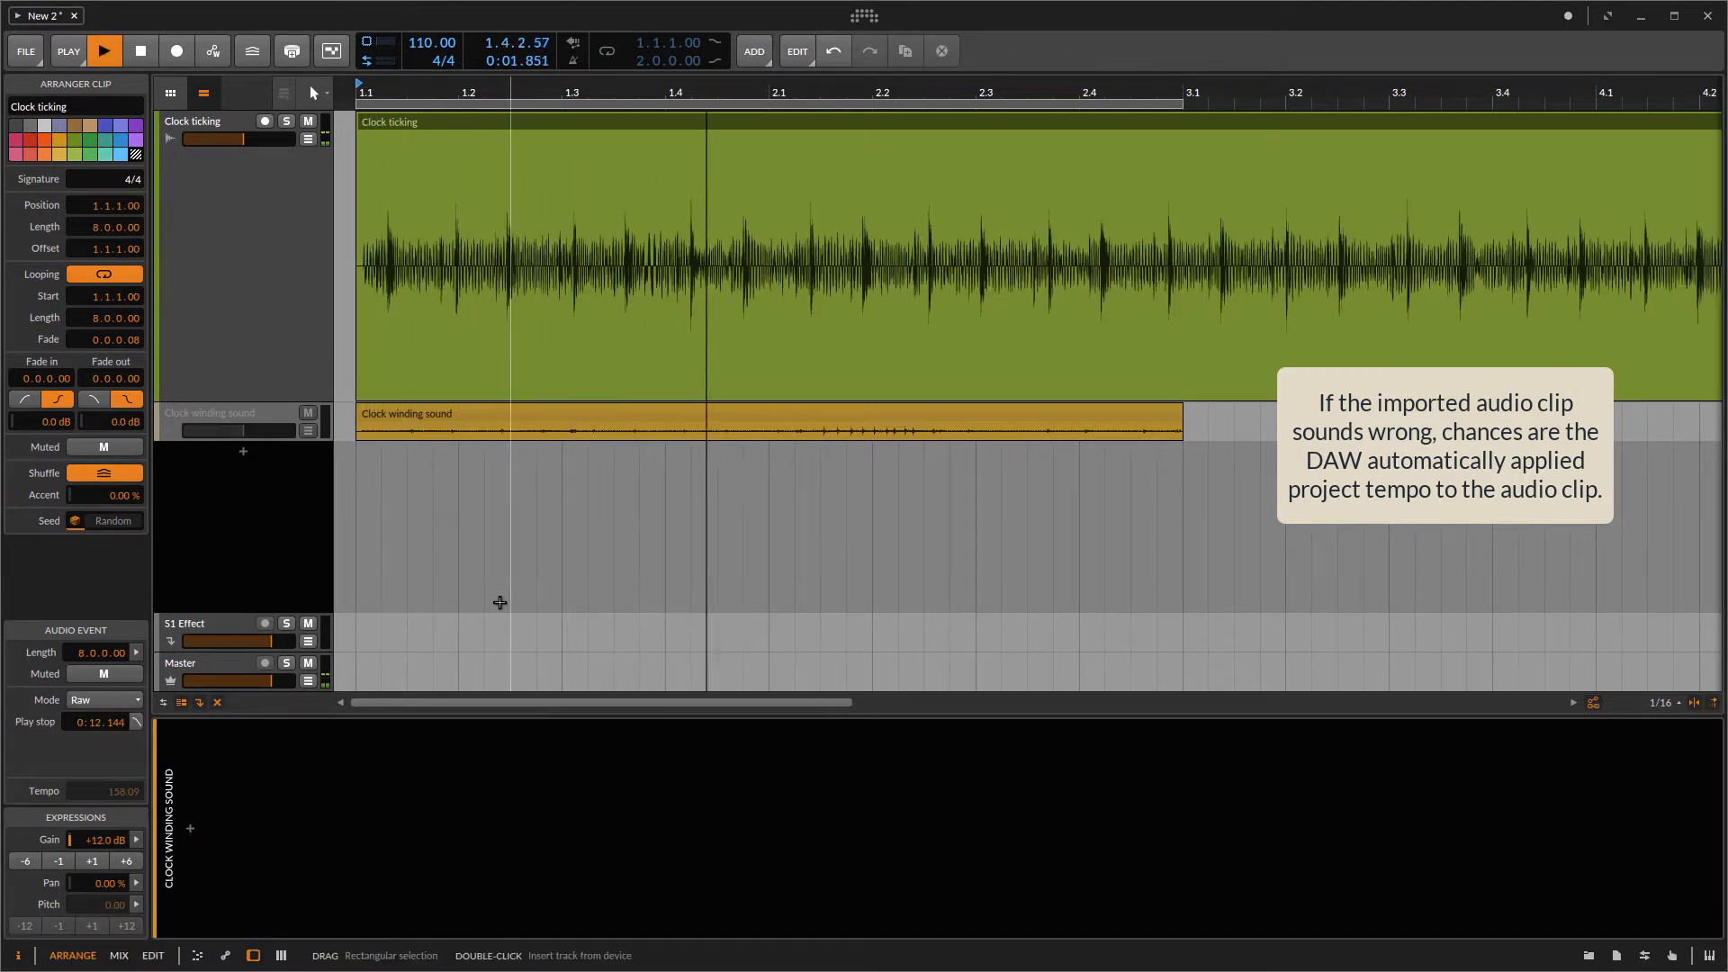
key("space")
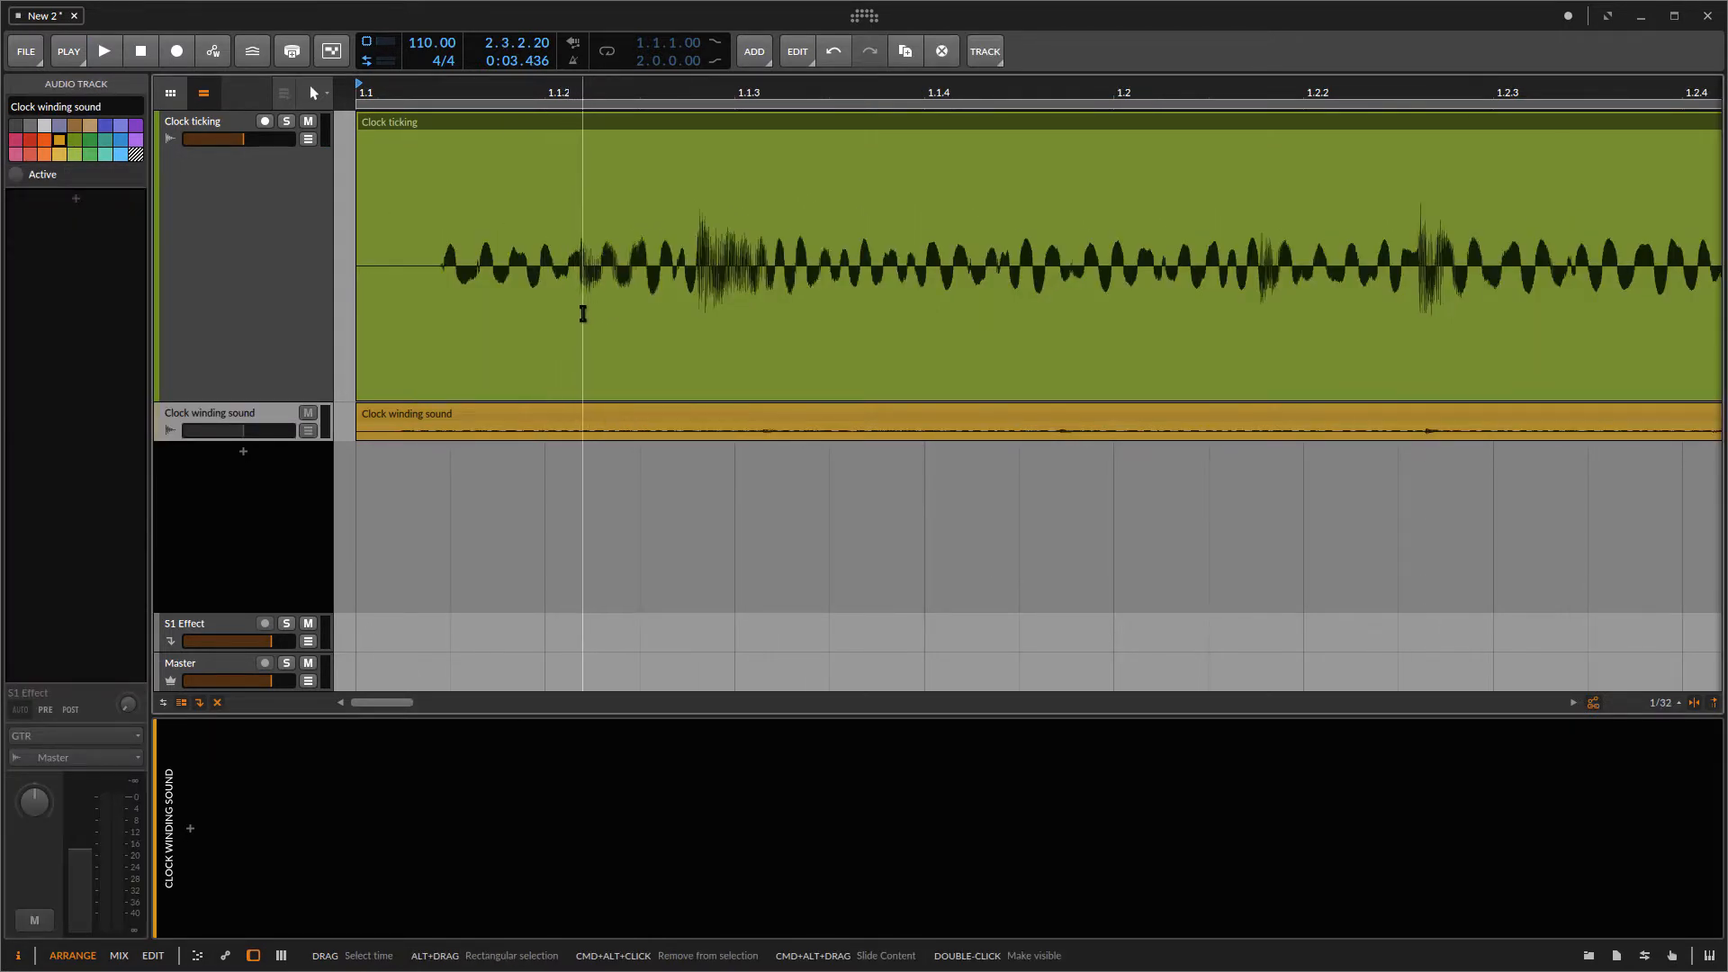
Step: Switch to the Knife tool and split the Clock ticking clip just before the first tick
left_click(321, 94)
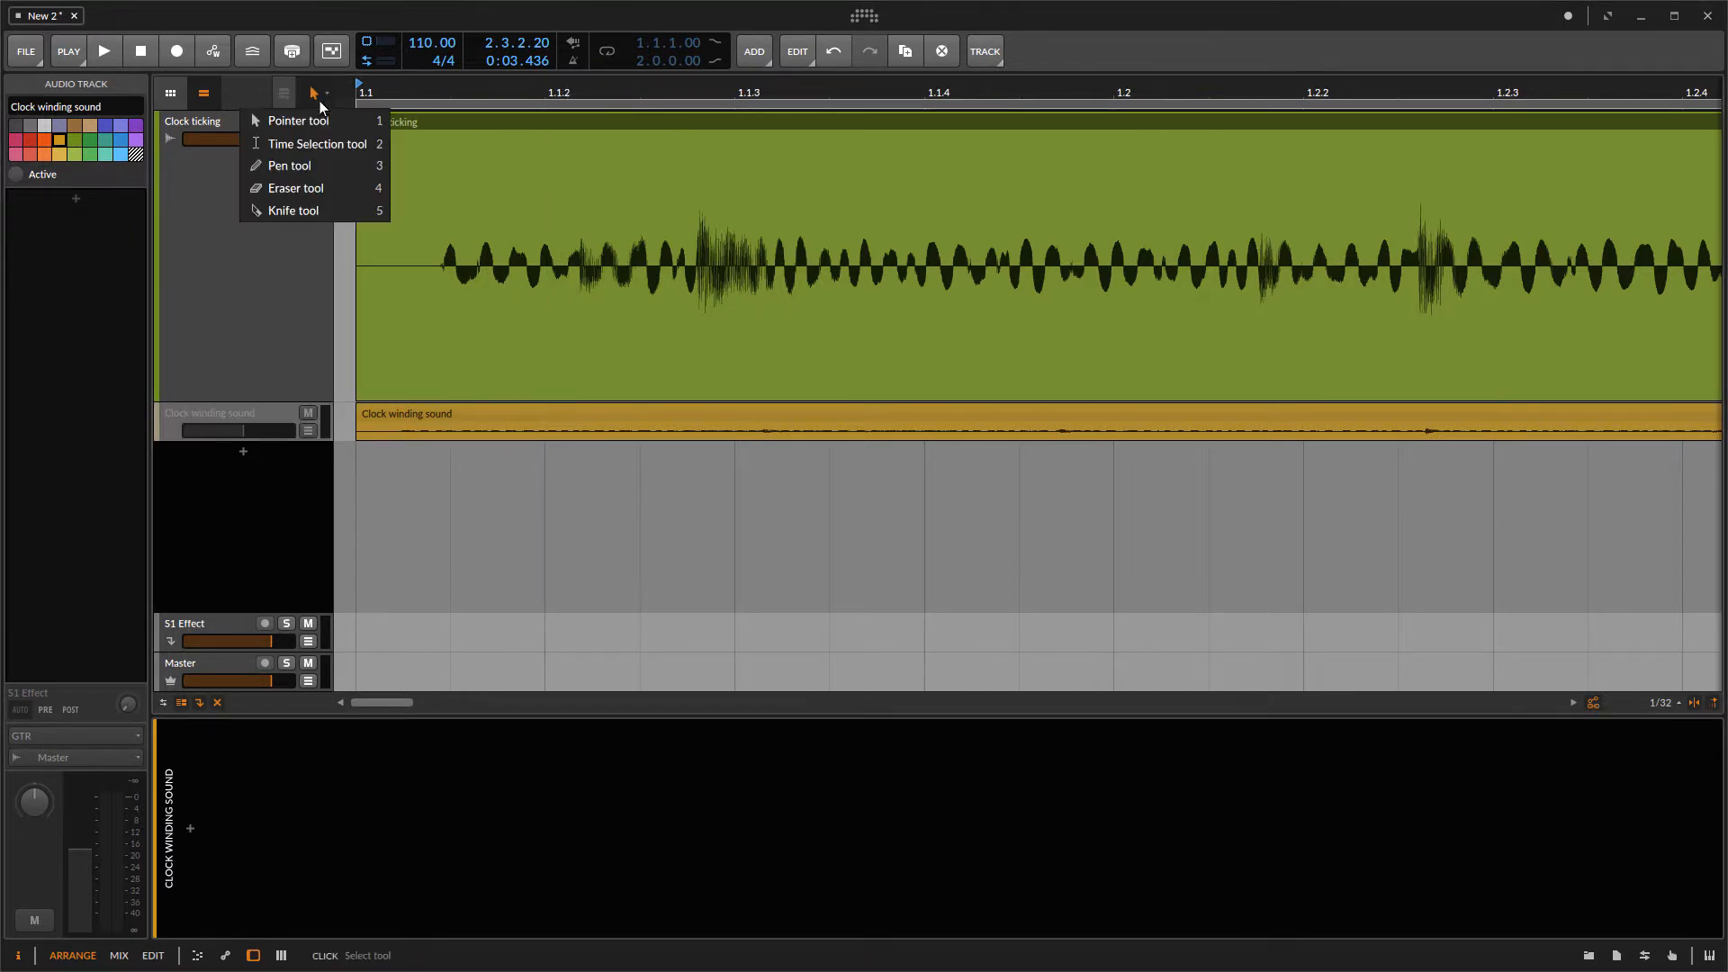
left_click(304, 213)
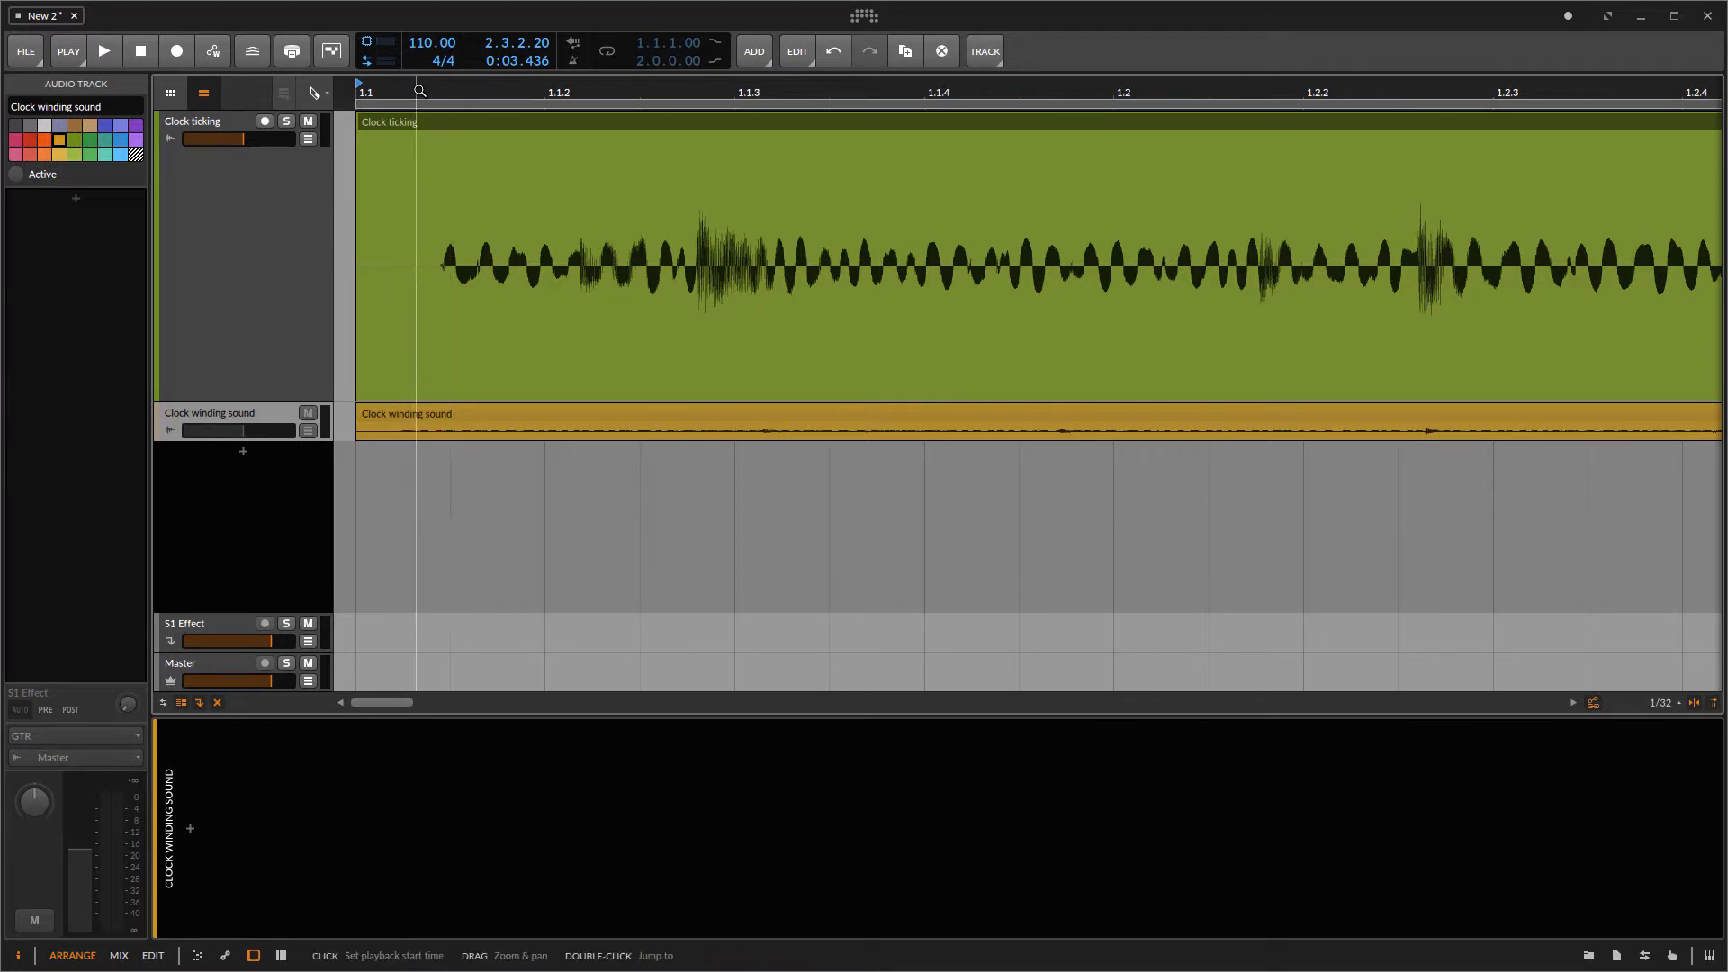
key("space")
key("space")
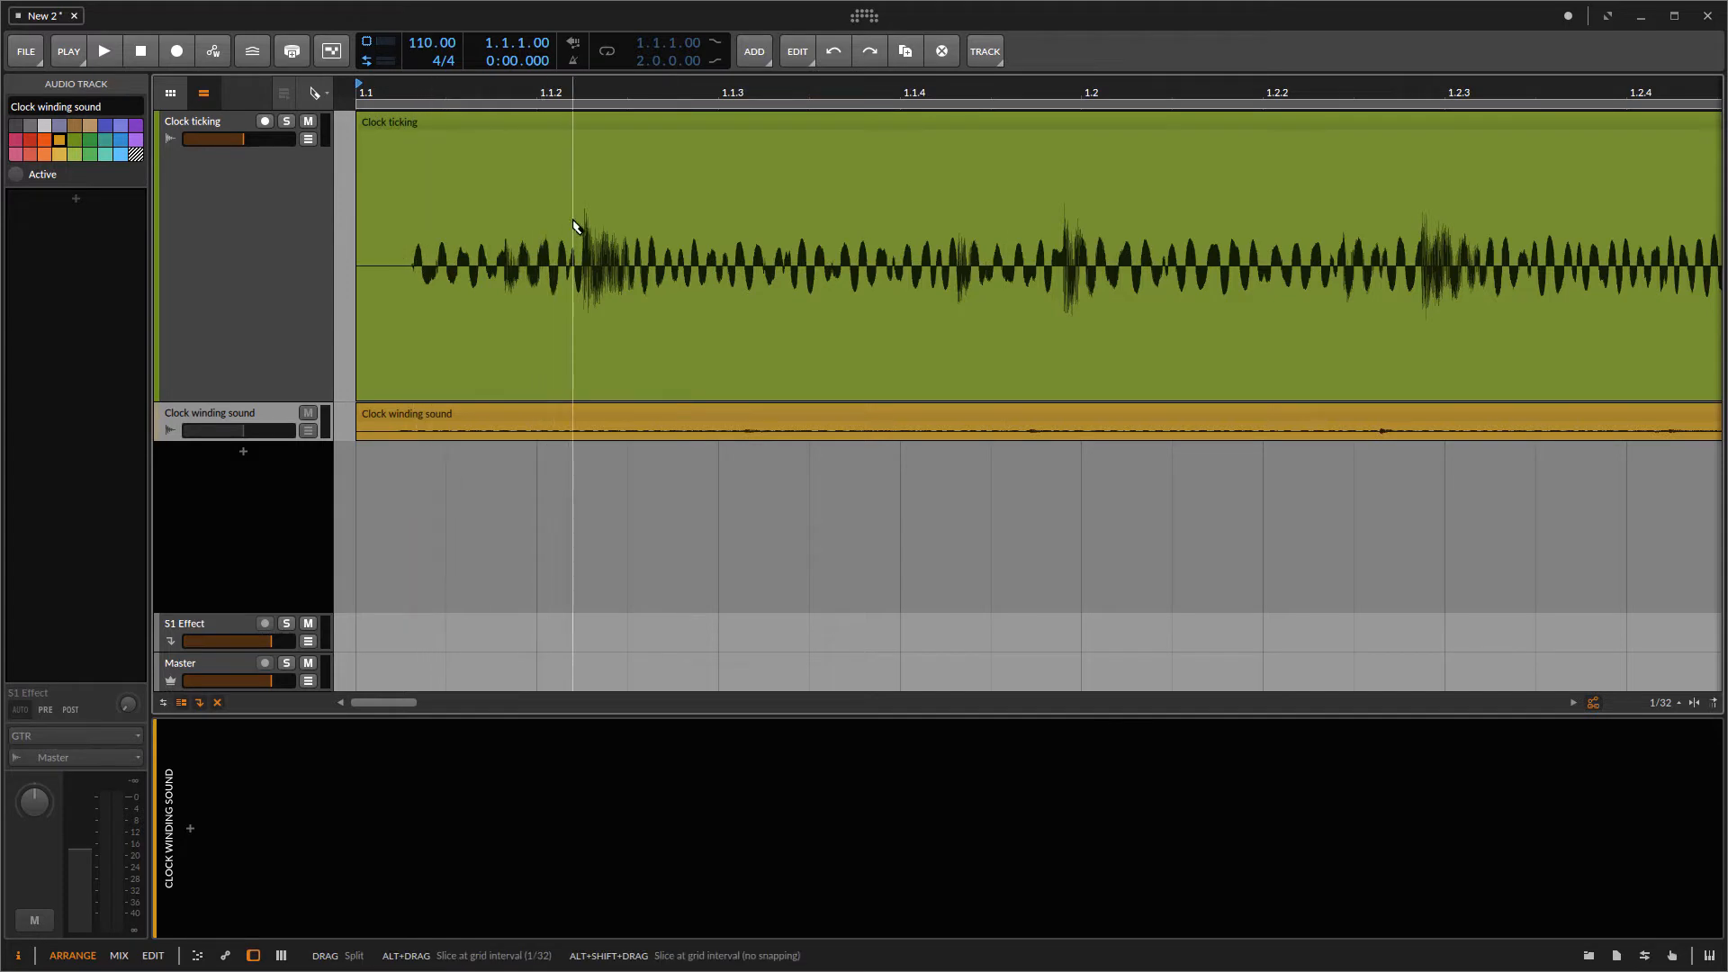
mouse_move(593, 96)
left_mouse_down()
mouse_move(602, 135)
mouse_move(567, 185)
left_mouse_up()
left_click(566, 94)
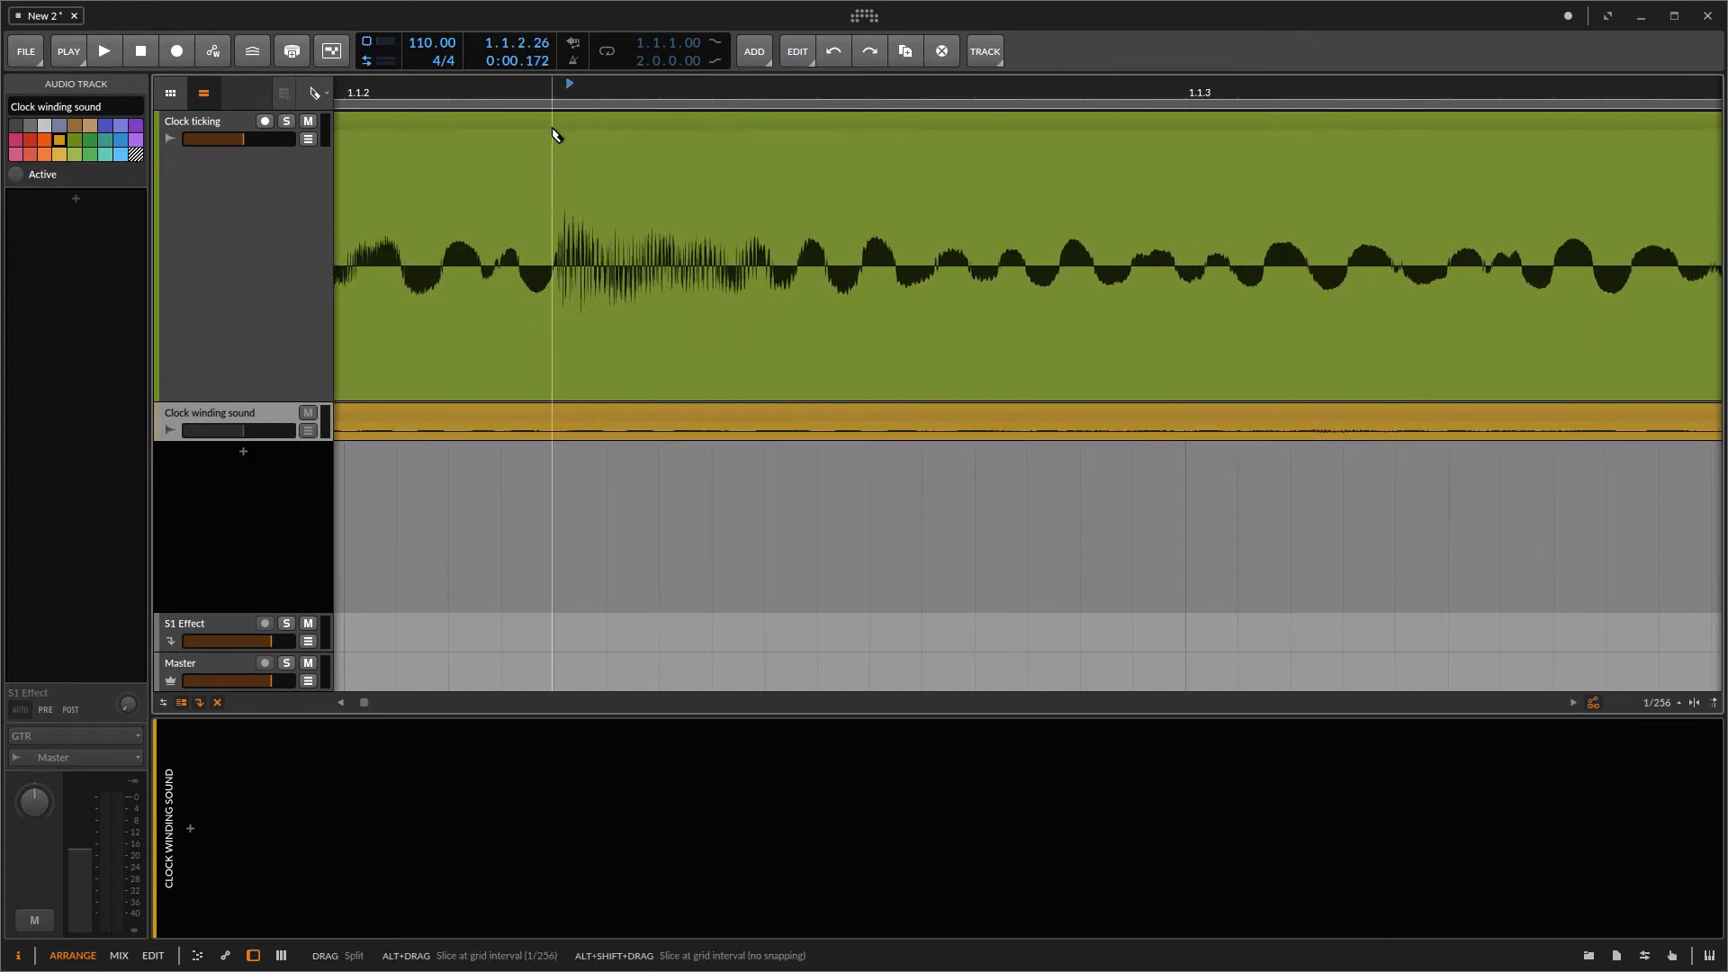
left_click_drag(538, 88, 562, 123)
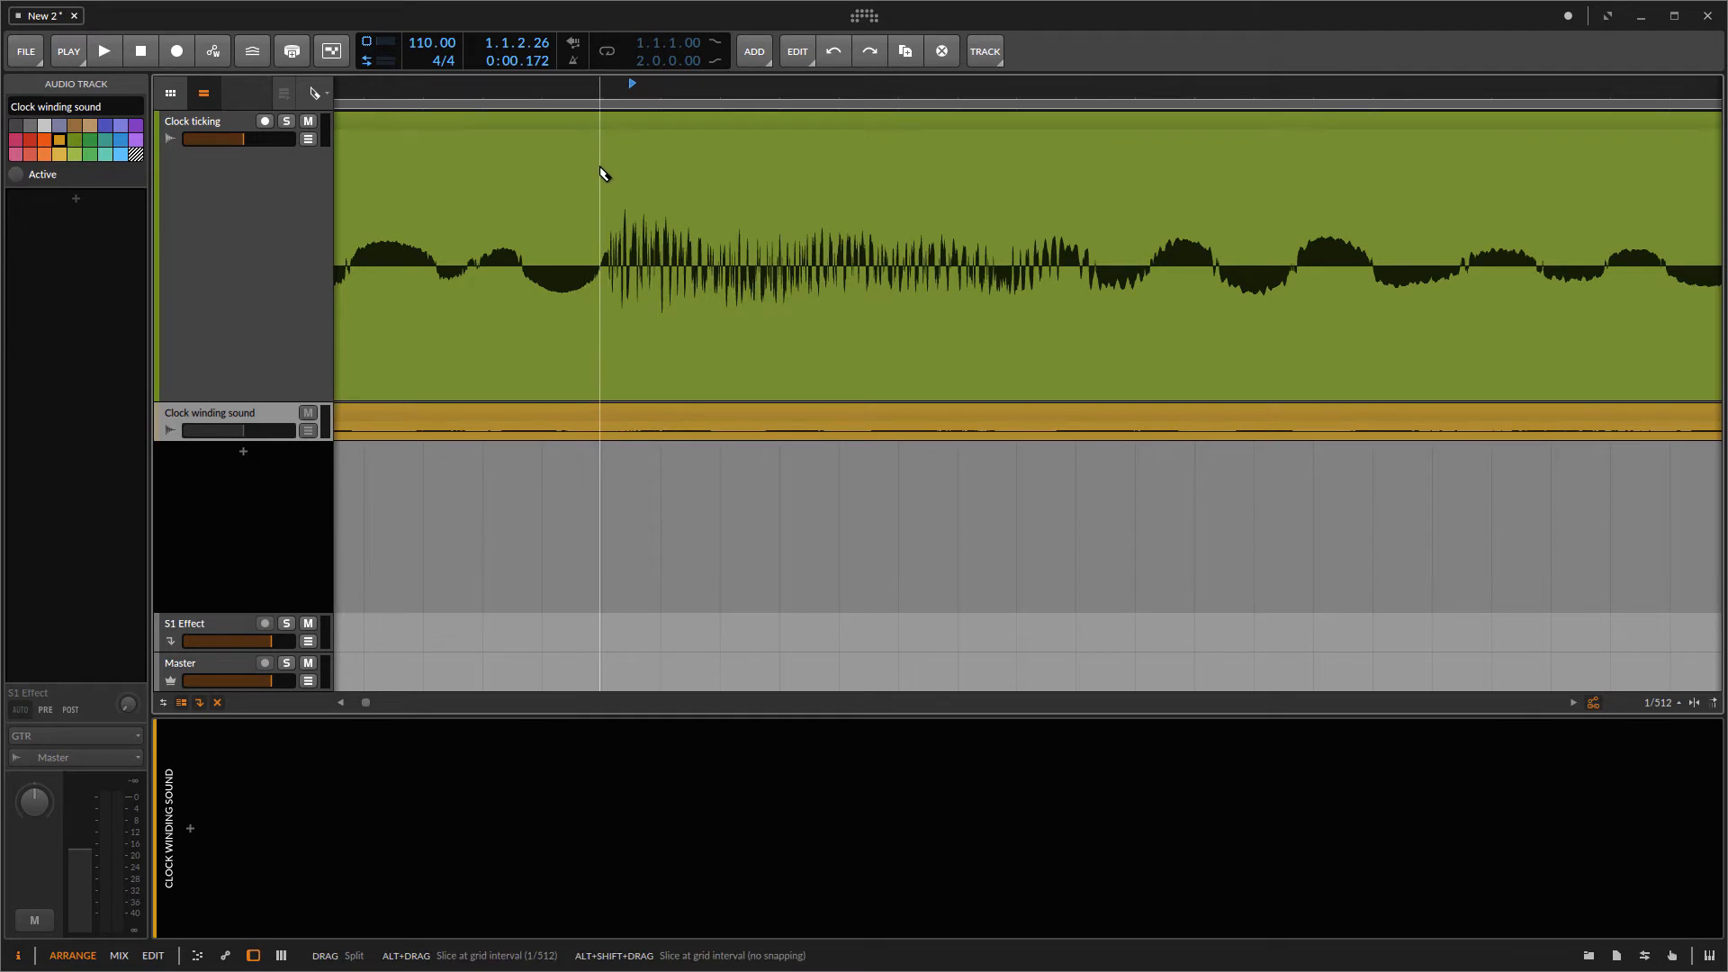
left_click(600, 169)
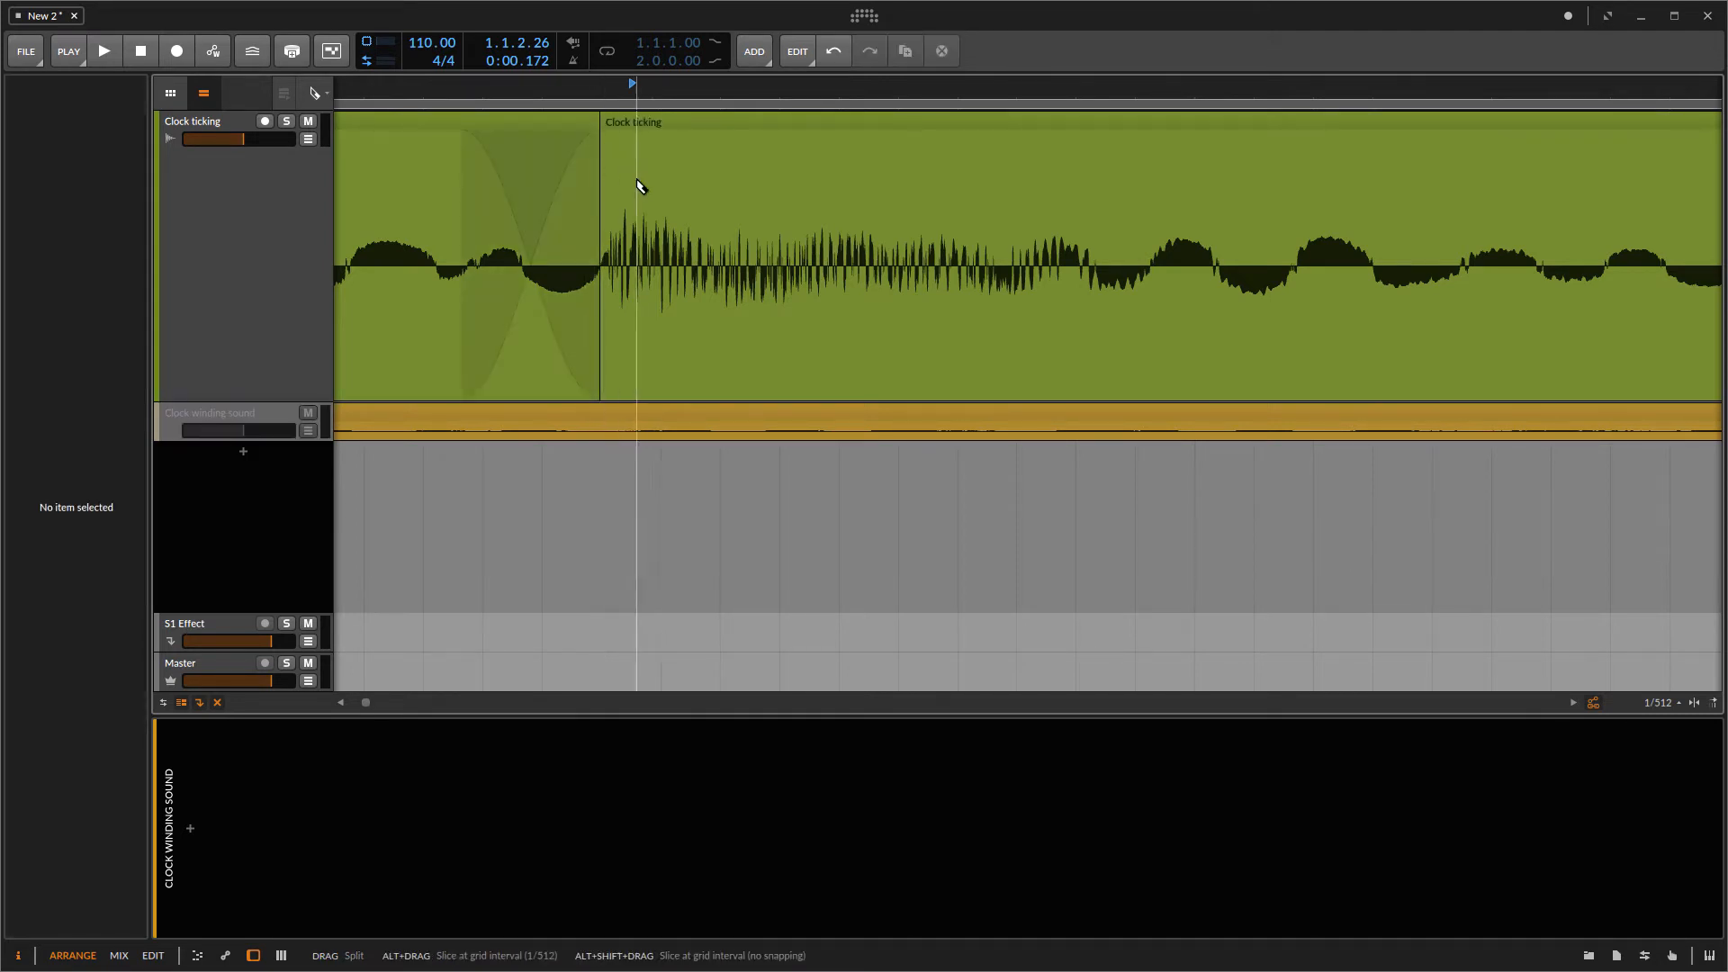
scroll(650, 180, "right", 1)
left_click_drag(684, 83, 663, 37)
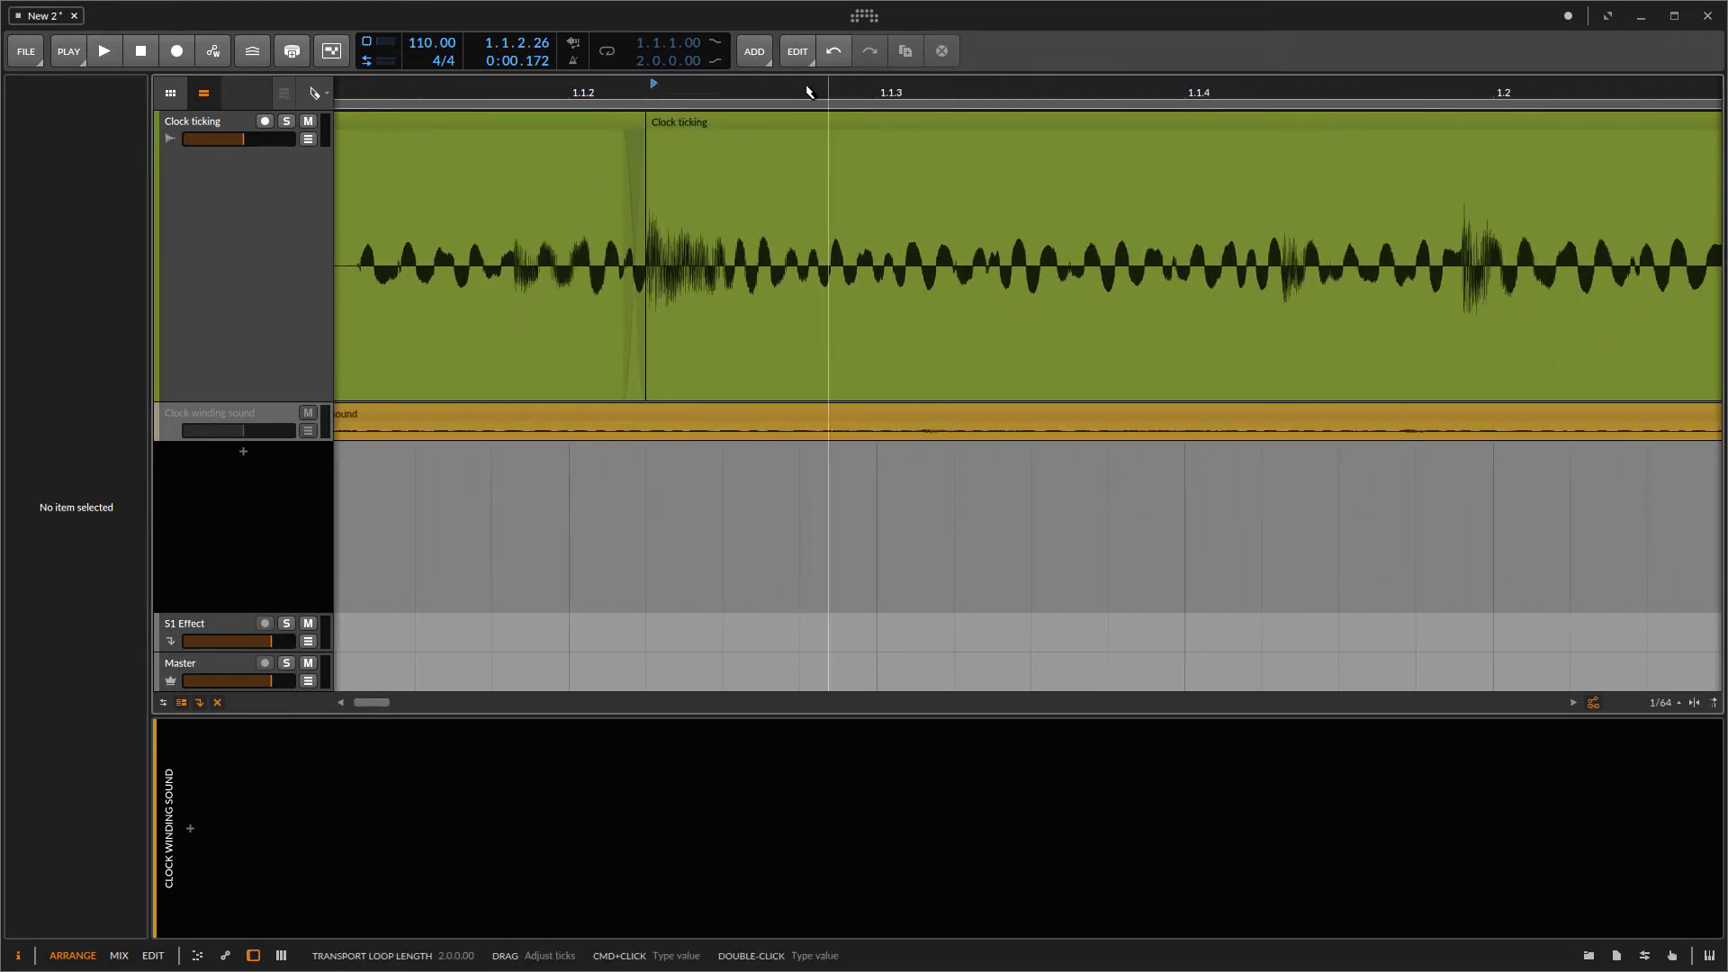
Step: Zoom in and split the Clock ticking clip again just before the next tick
scroll(1300, 297, "right", 5)
scroll(1283, 286, "right", 4)
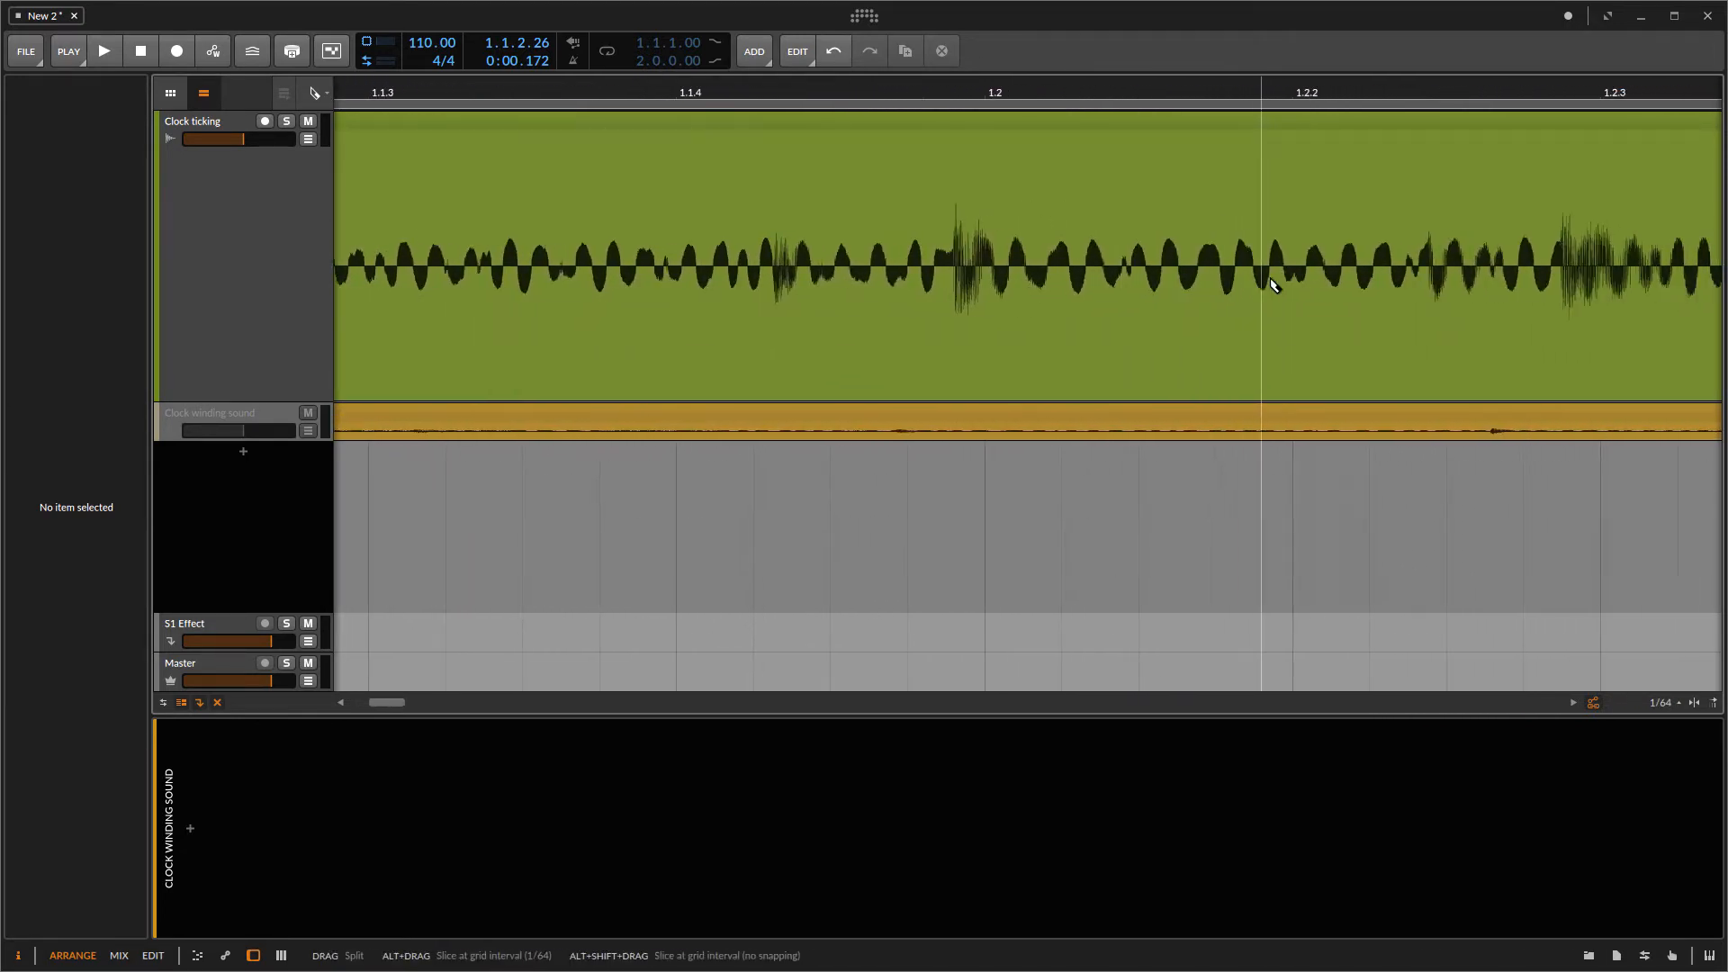
left_click_drag(876, 87, 840, 144)
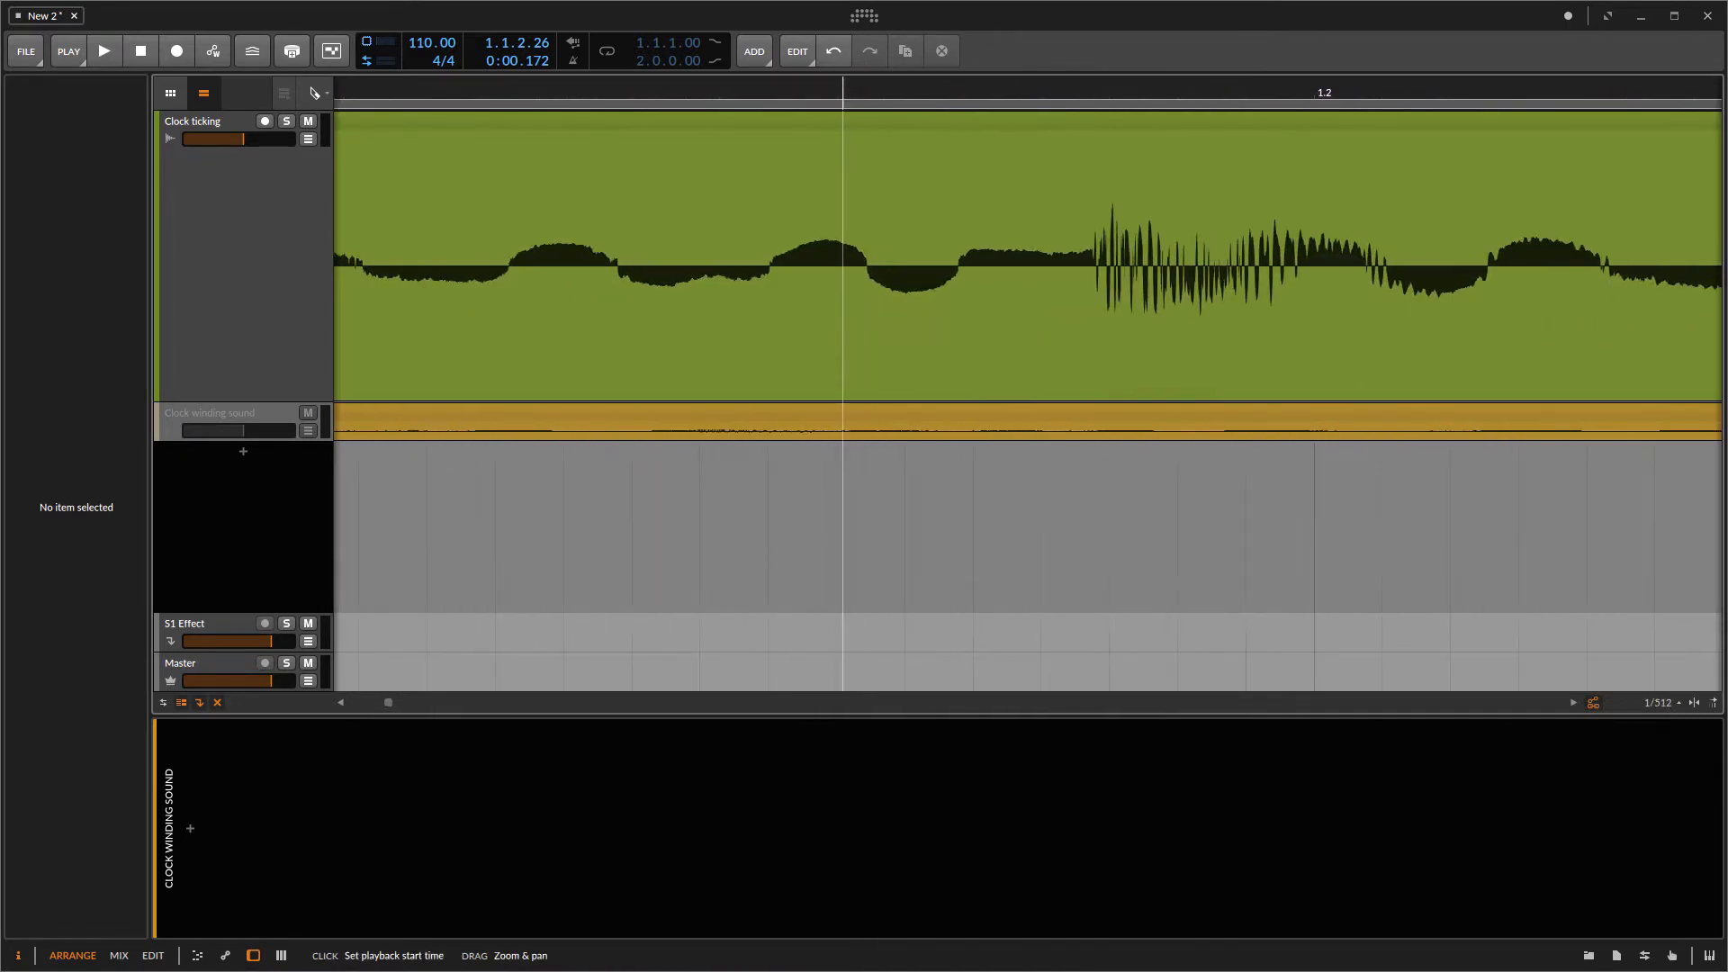
left_click(959, 260)
left_click_drag(1065, 87, 1051, 35)
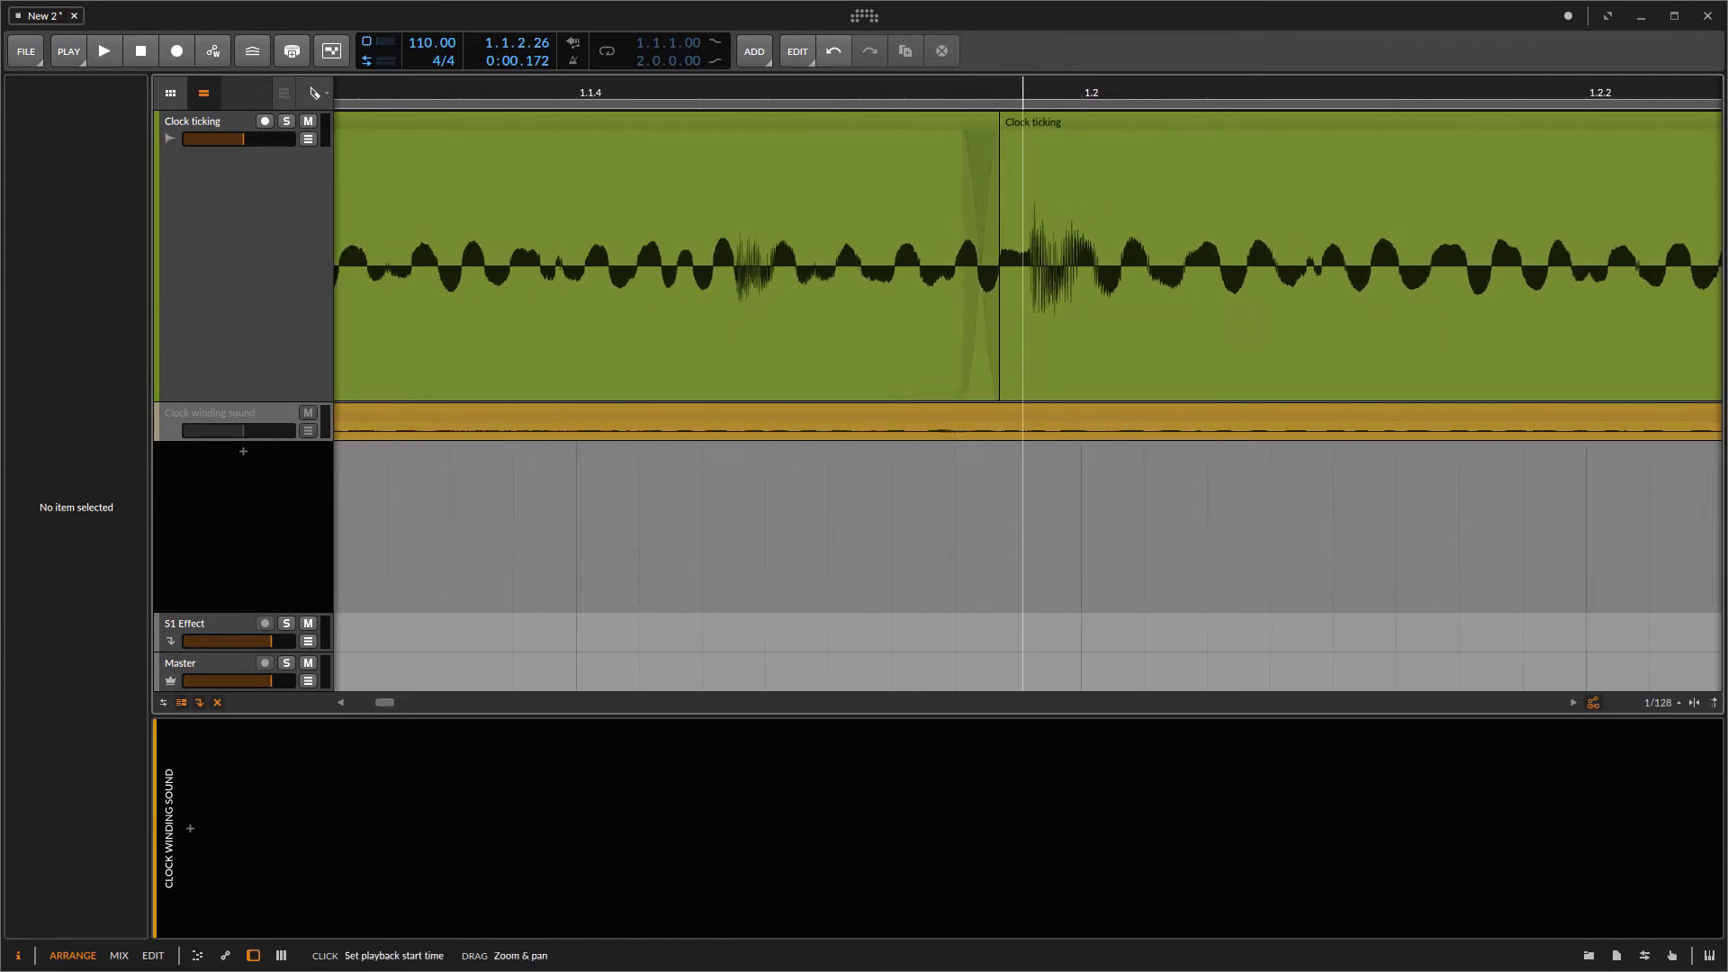
scroll(1286, 176, "right", 5)
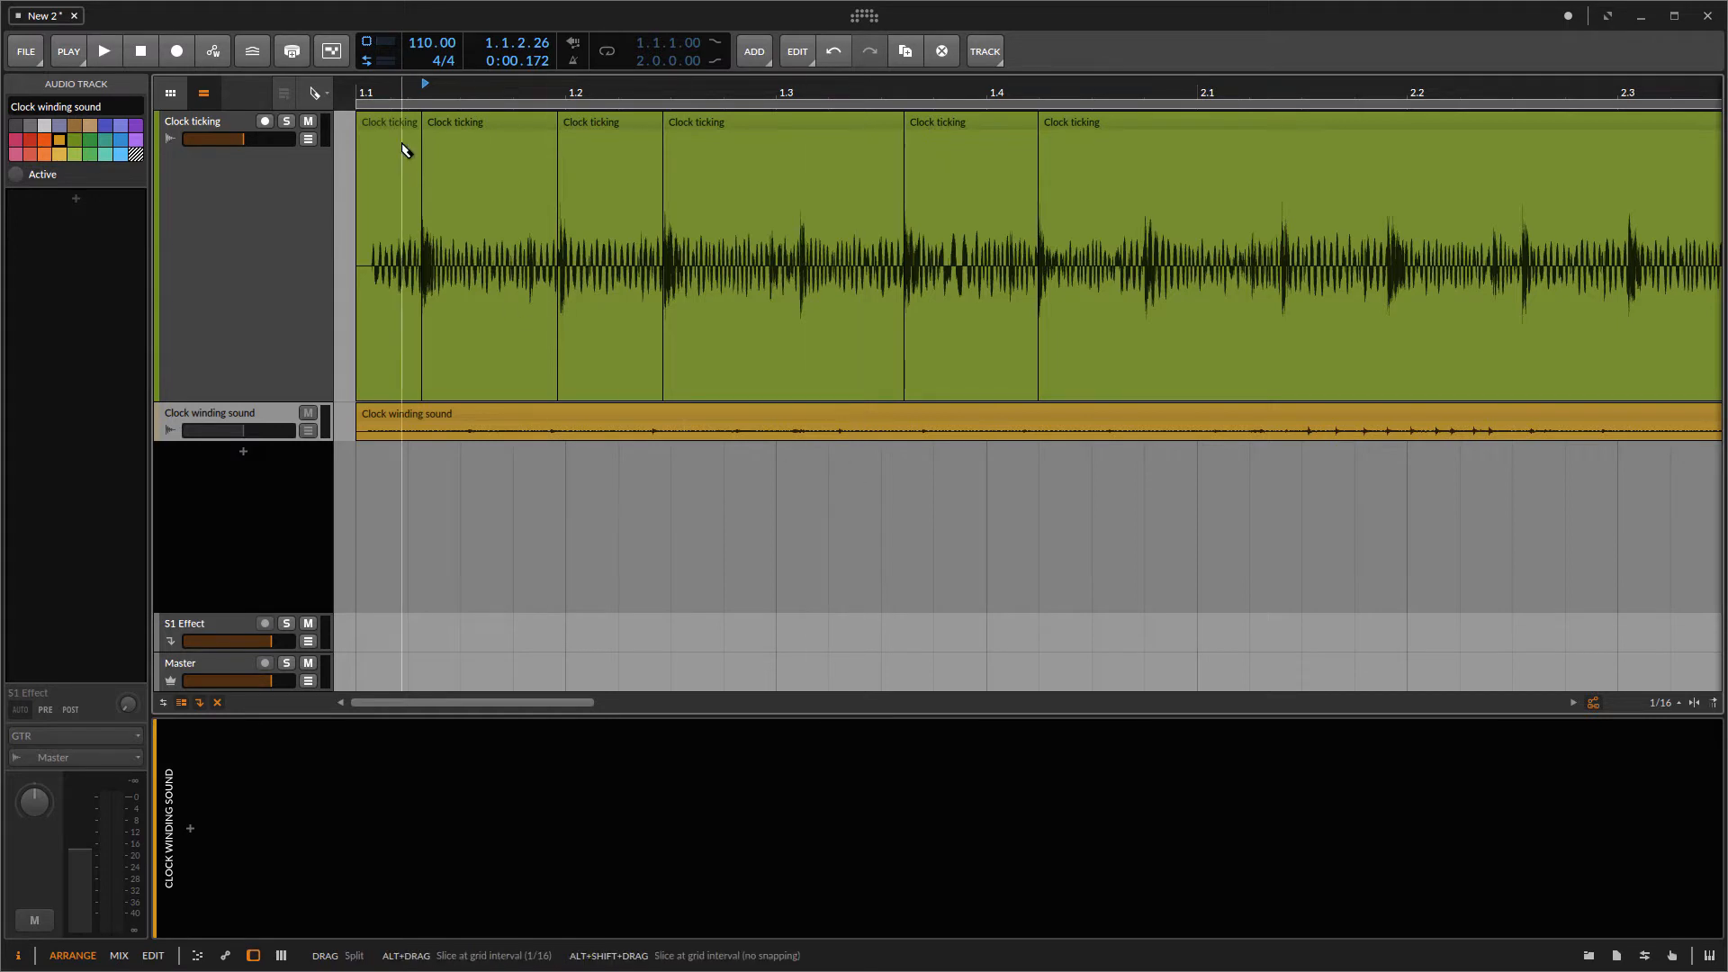
Step: Switch back to the pointer tool and delete the last Clock ticking segment
left_click(326, 94)
left_click(311, 131)
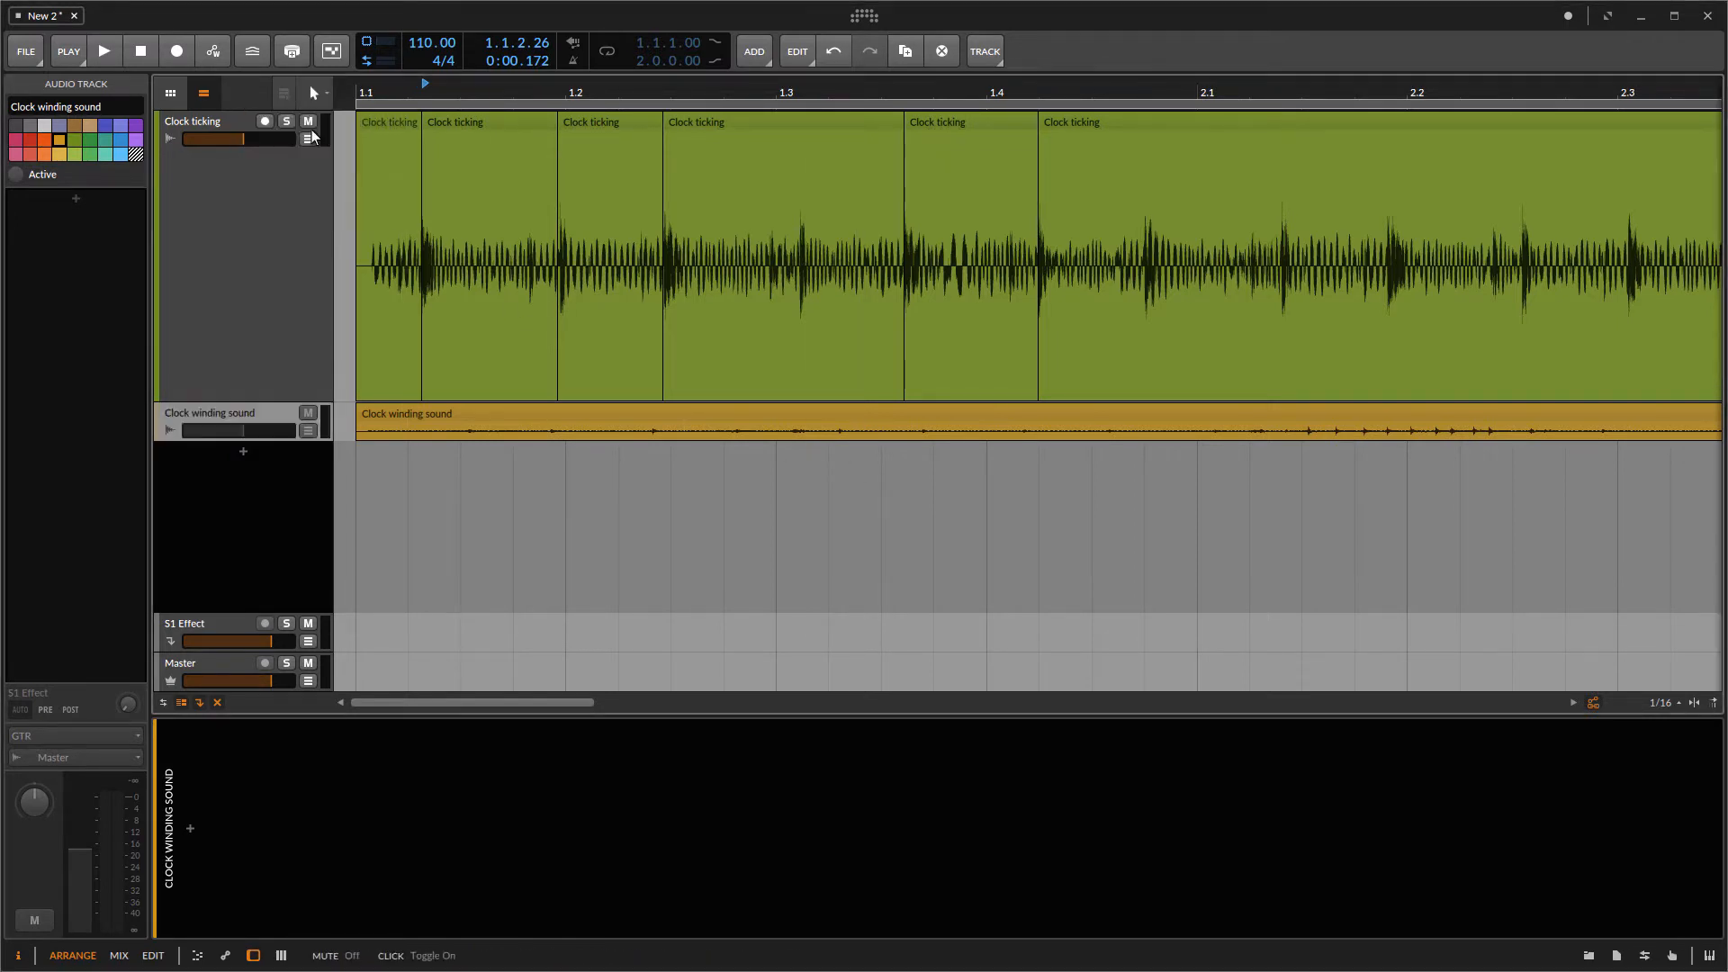
left_click(1157, 126)
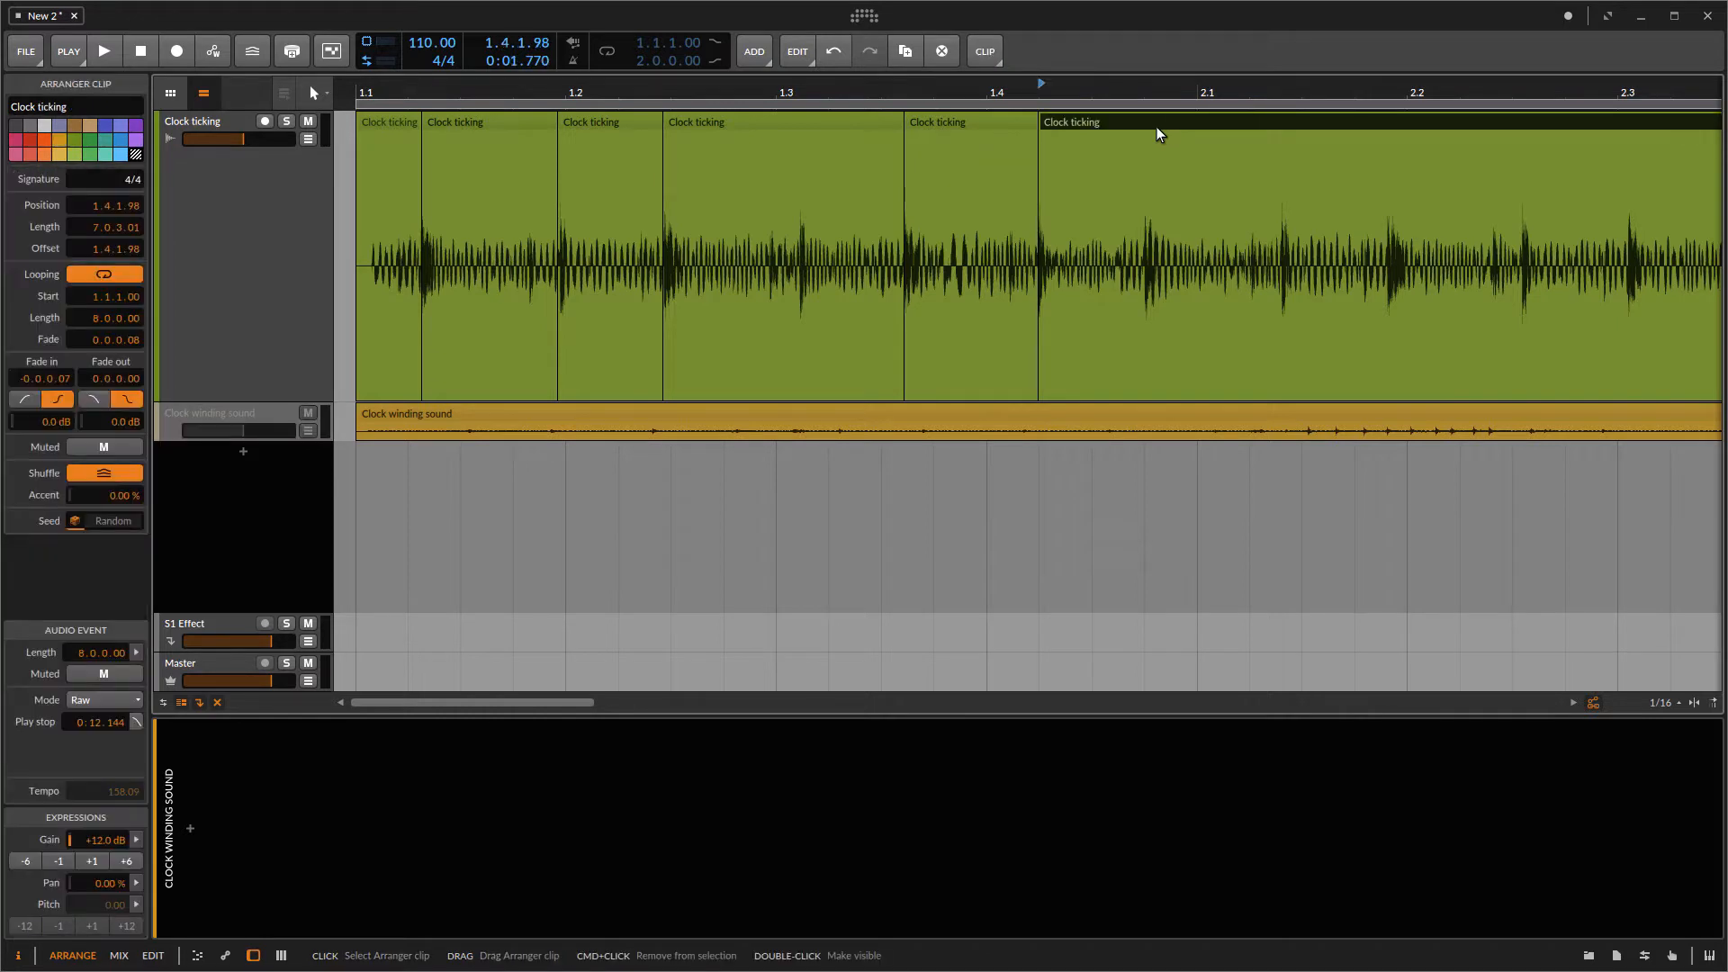
key("Delete")
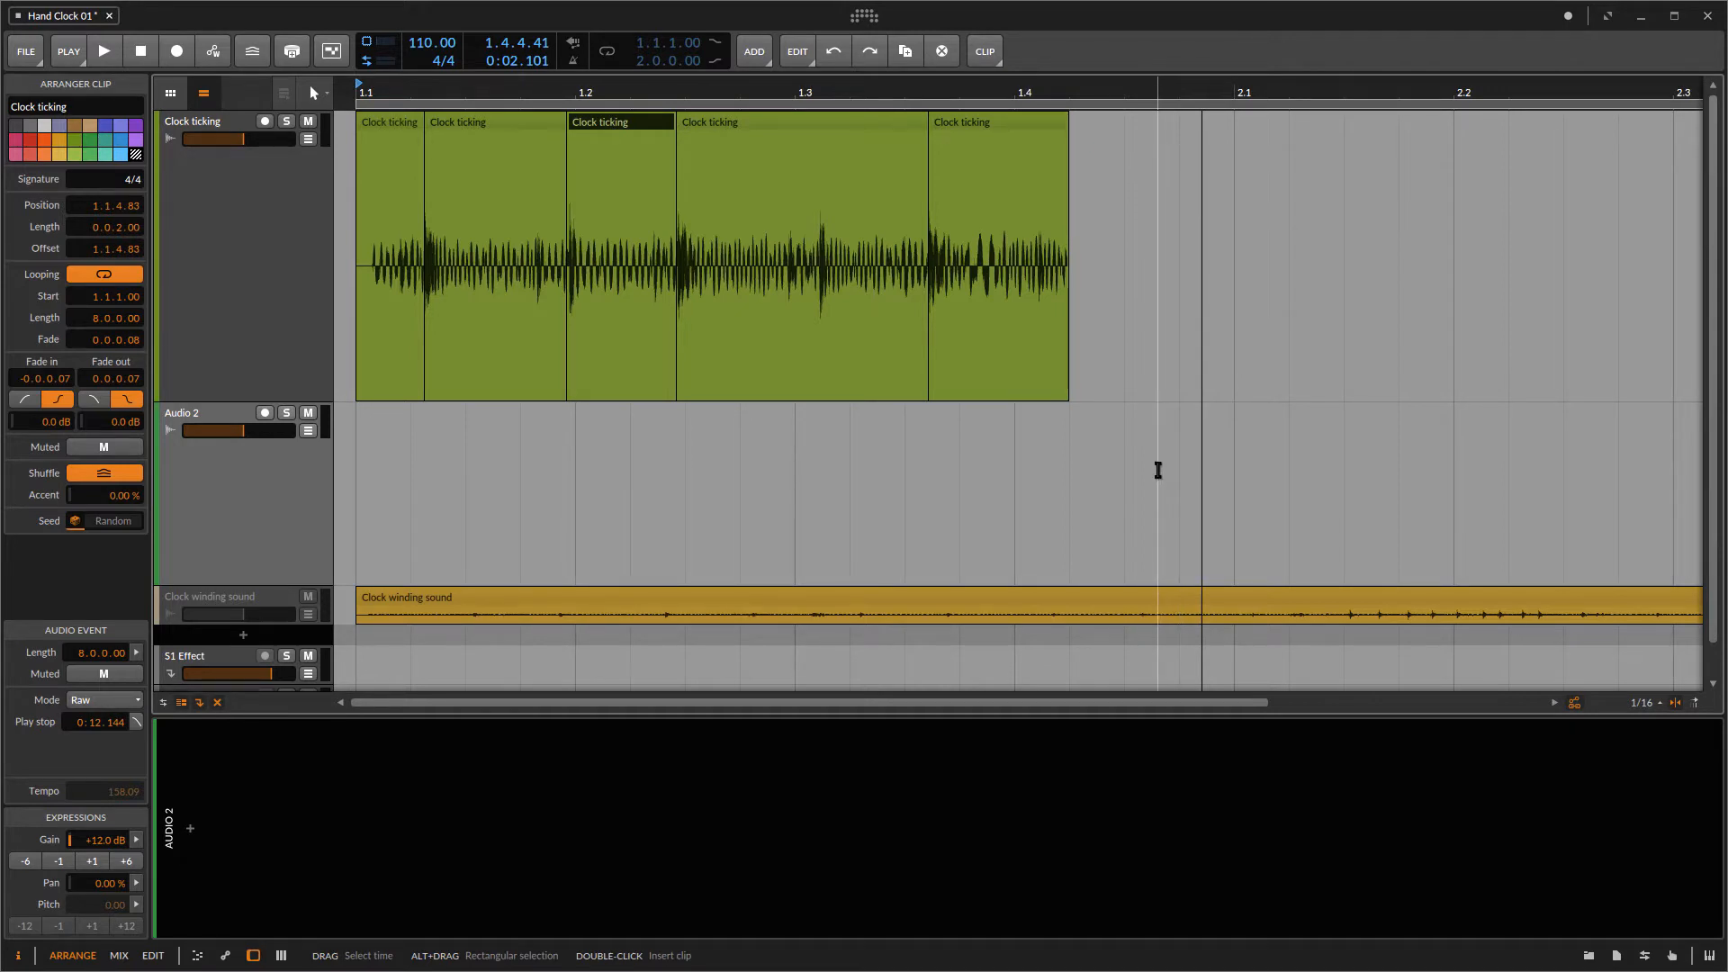
Step: Play back the arrangement to listen to the cut Clock ticking segments
key("space")
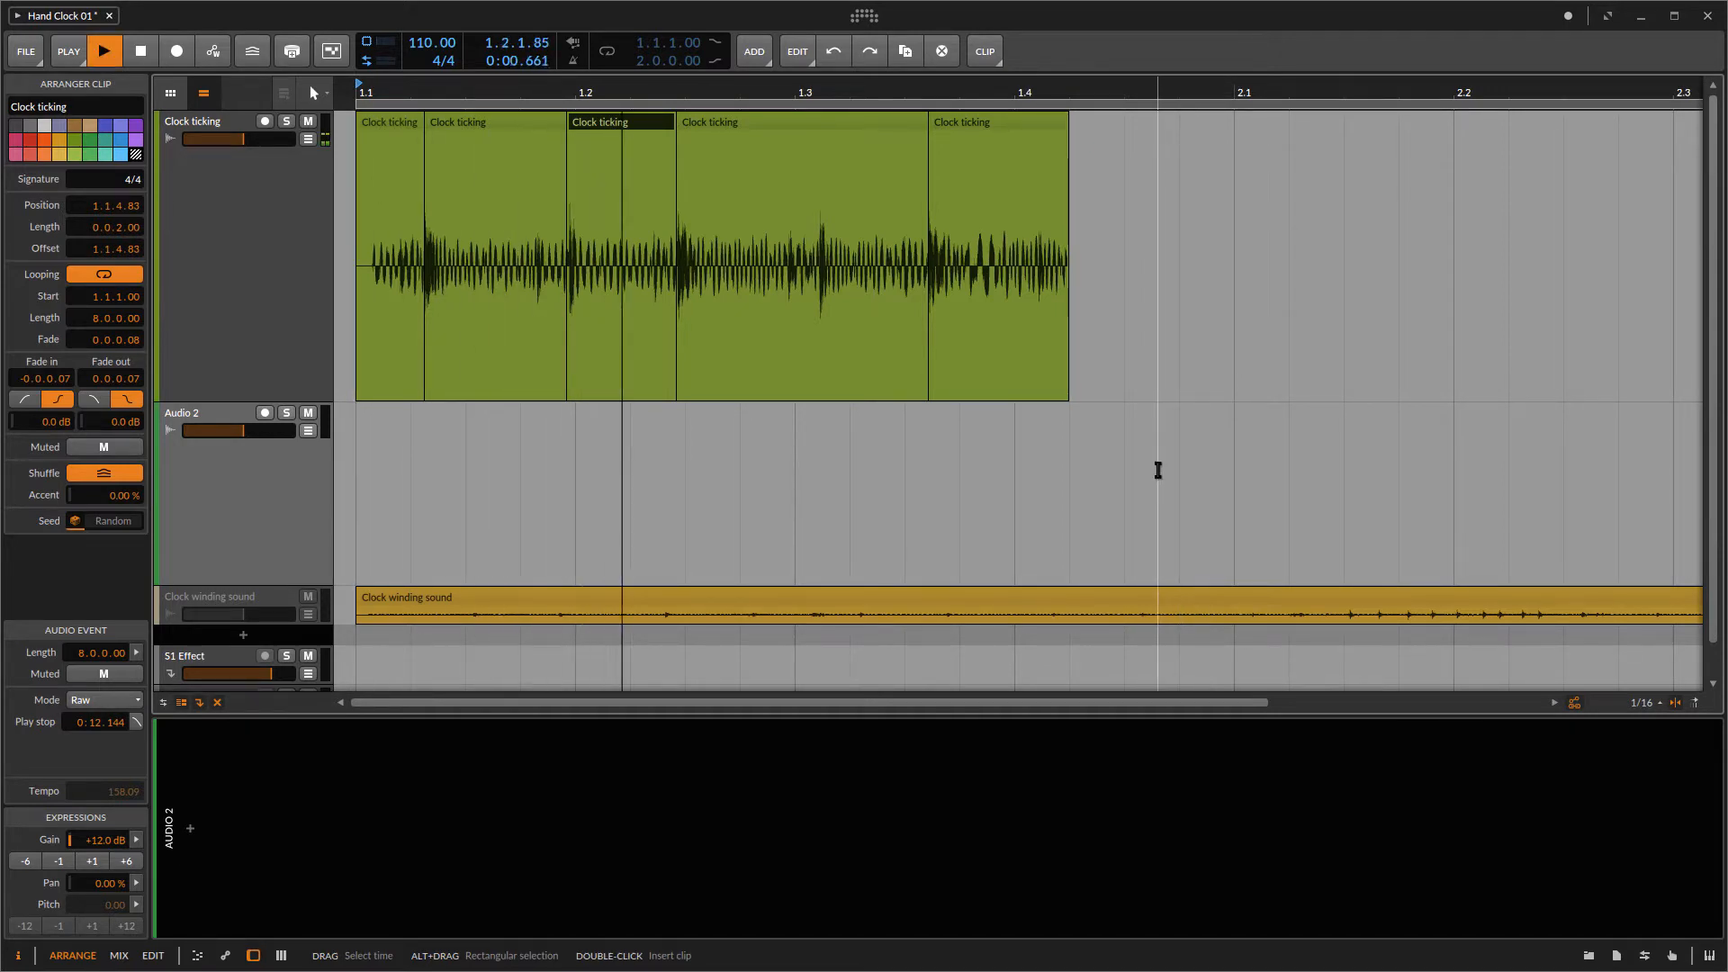
key("space")
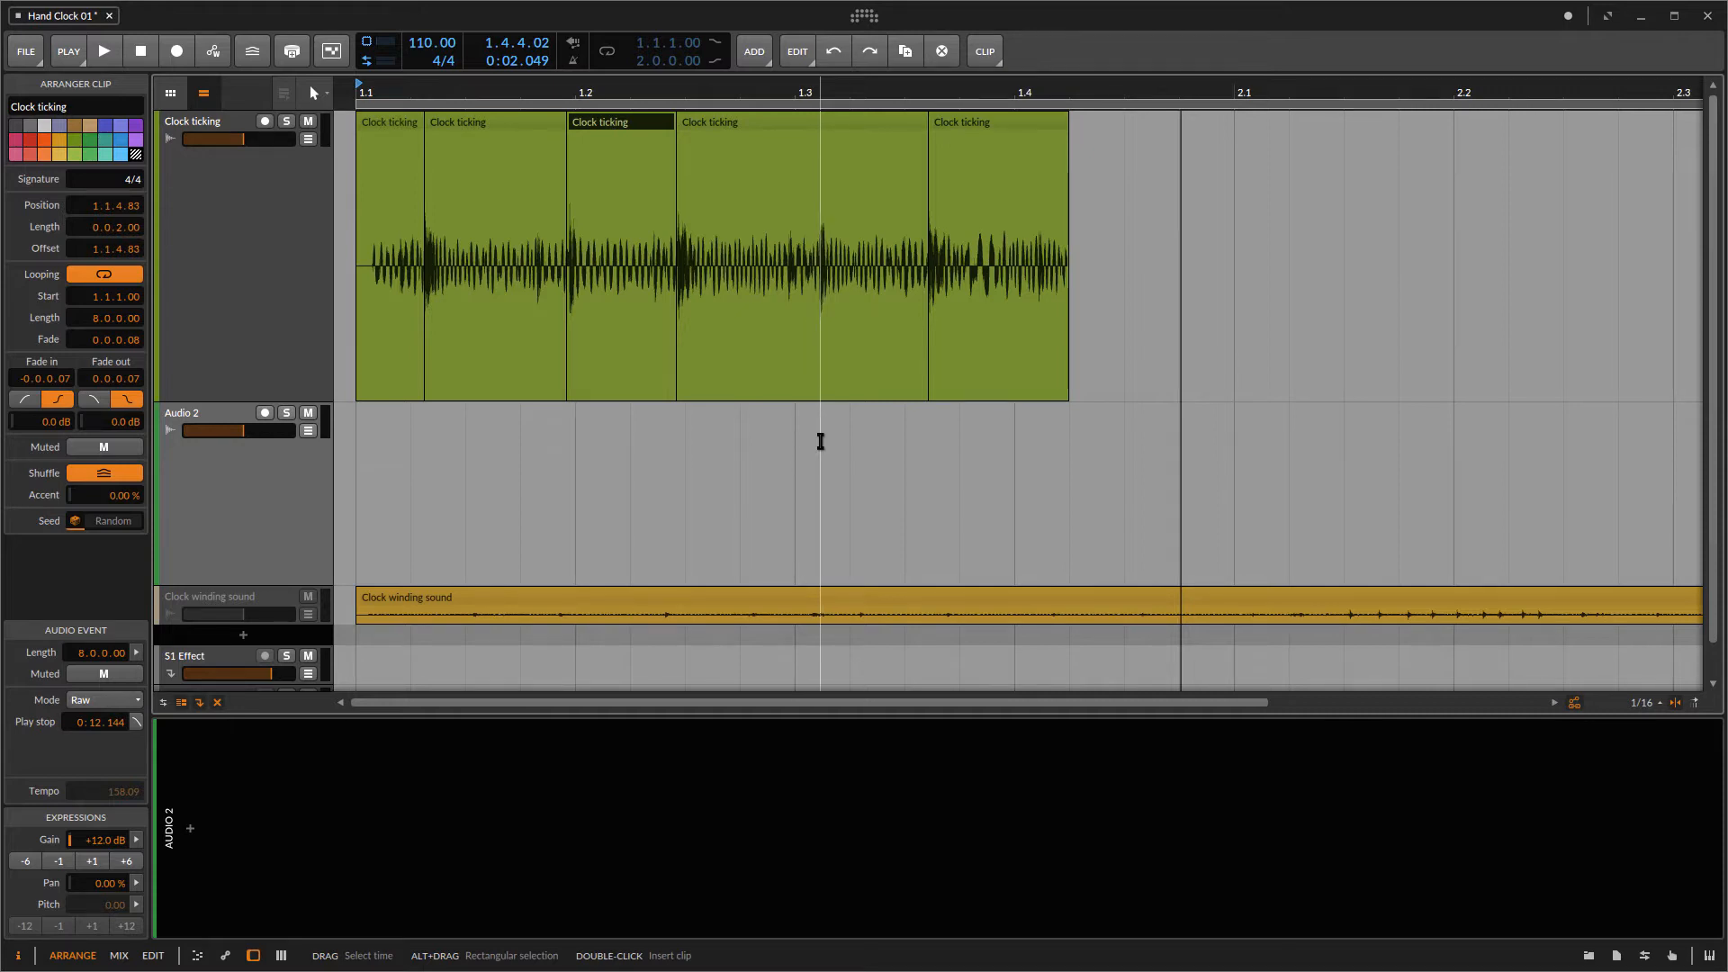
Step: Move a single-tick Clock ticking segment onto the Audio 2 track at the start of the arrangement
left_click(635, 126)
left_click_drag(632, 122, 421, 502)
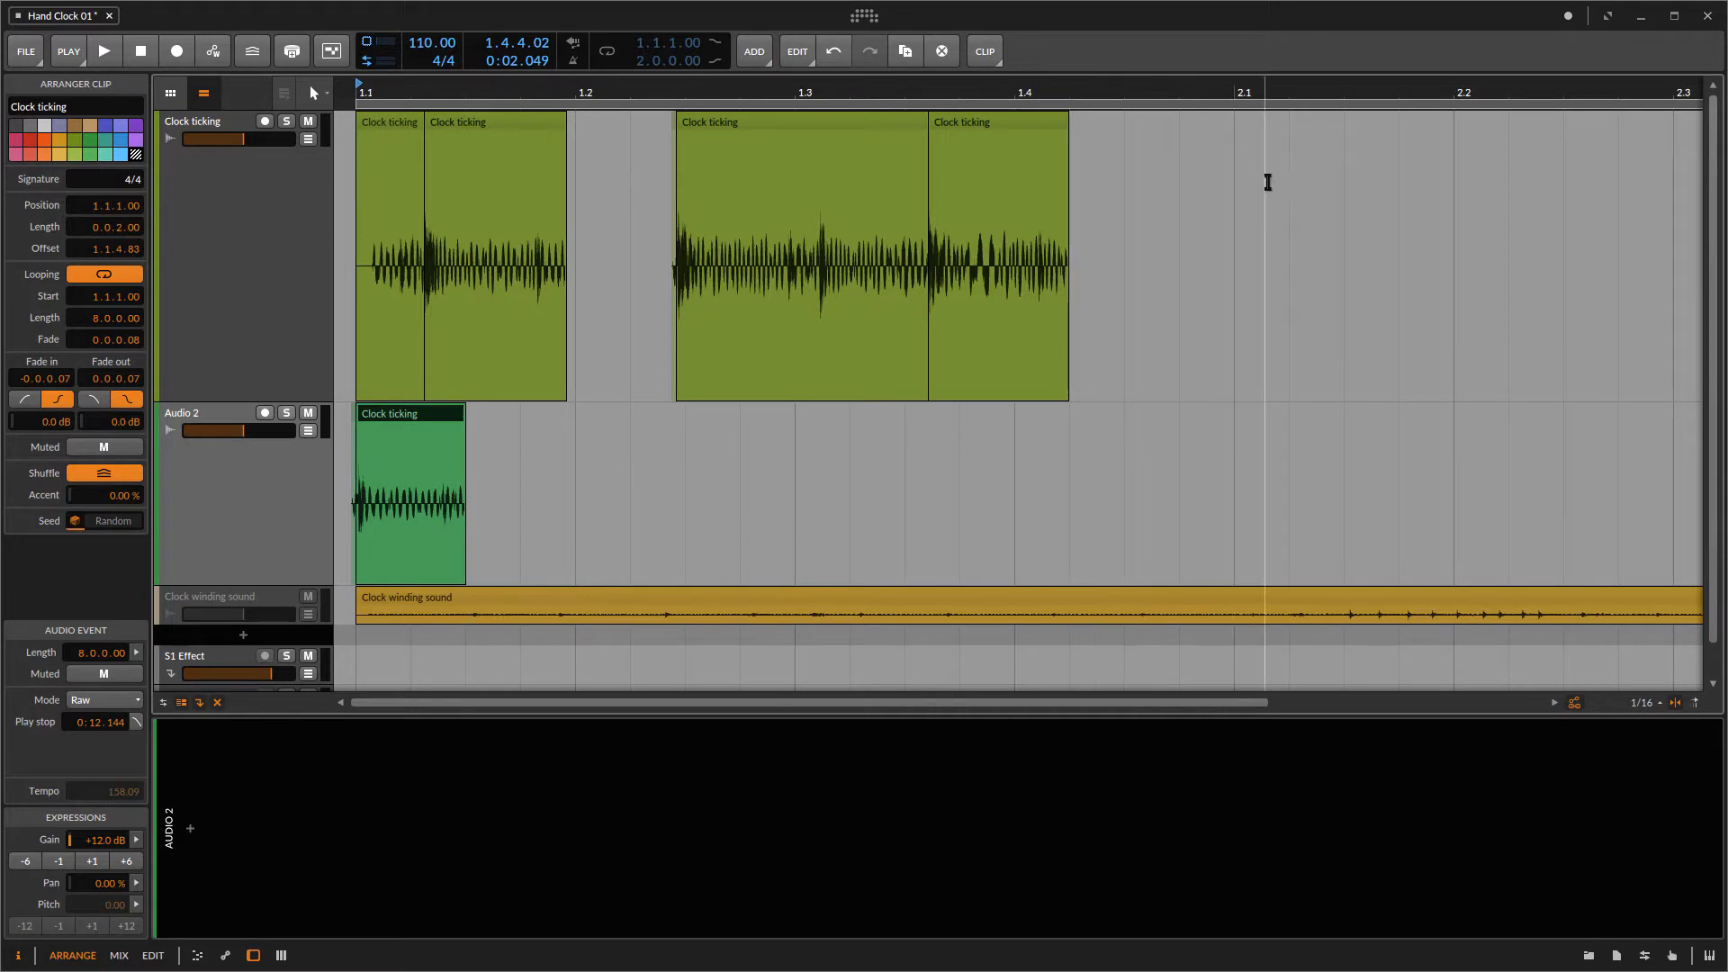
Step: Select the tick clip on Audio 2 and duplicate it three times in a row
left_click(320, 199)
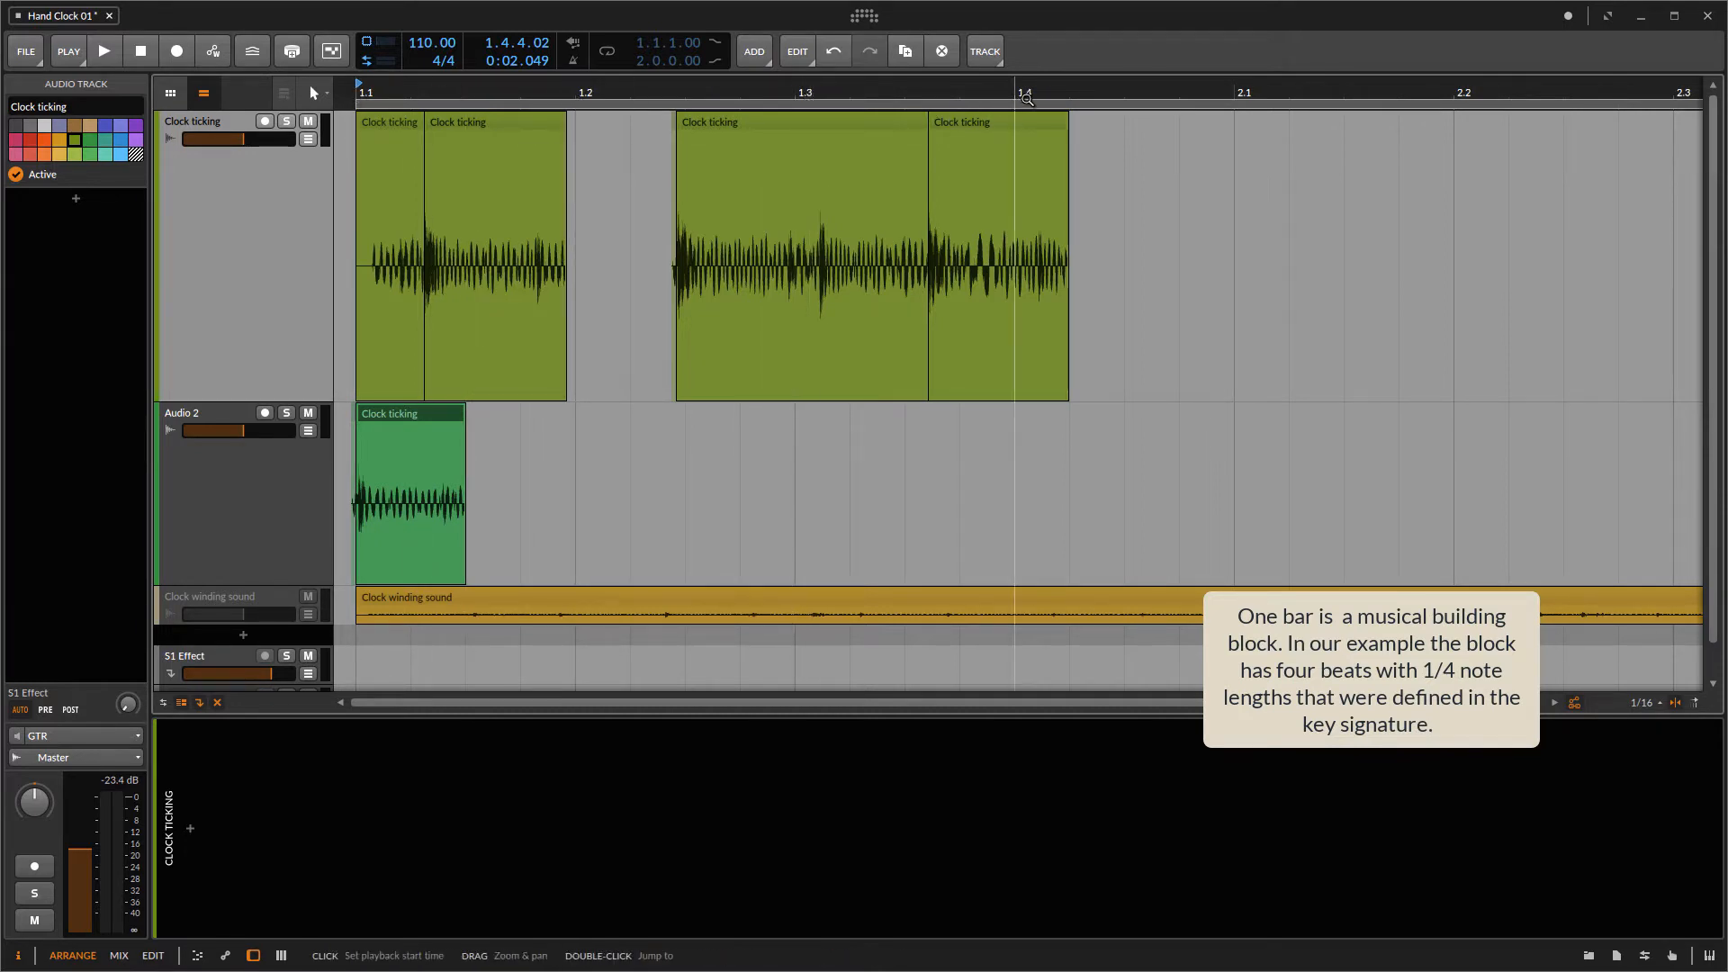
left_click(393, 413)
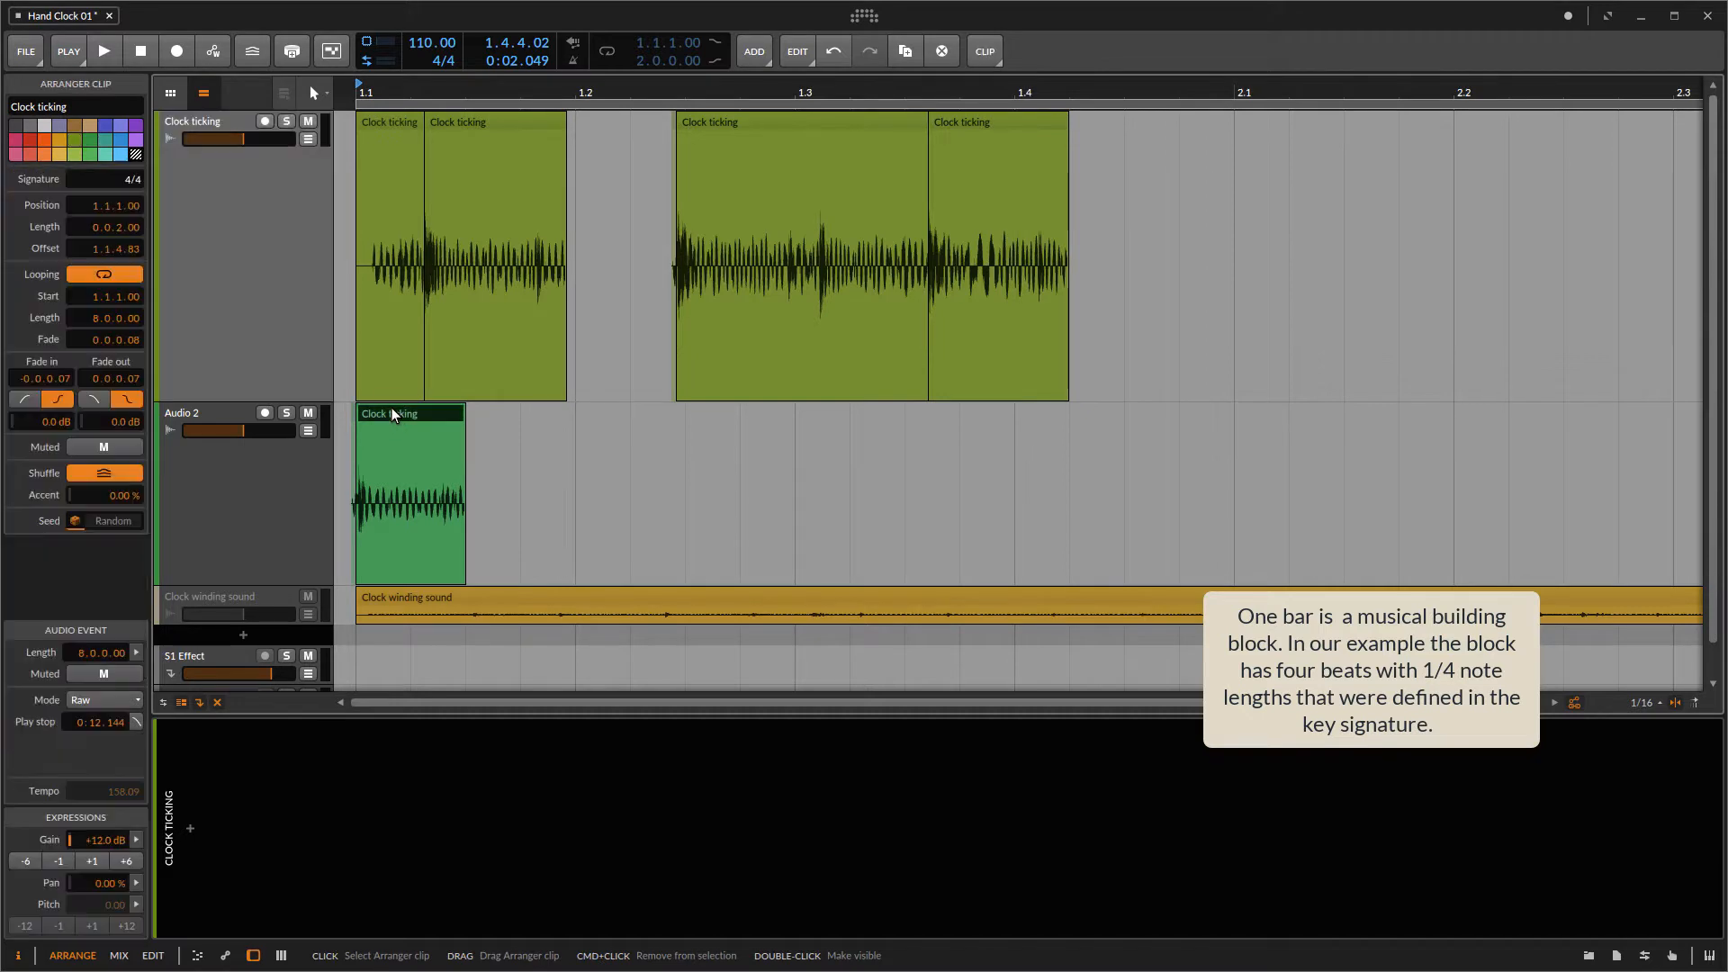
key("ctrl+d")
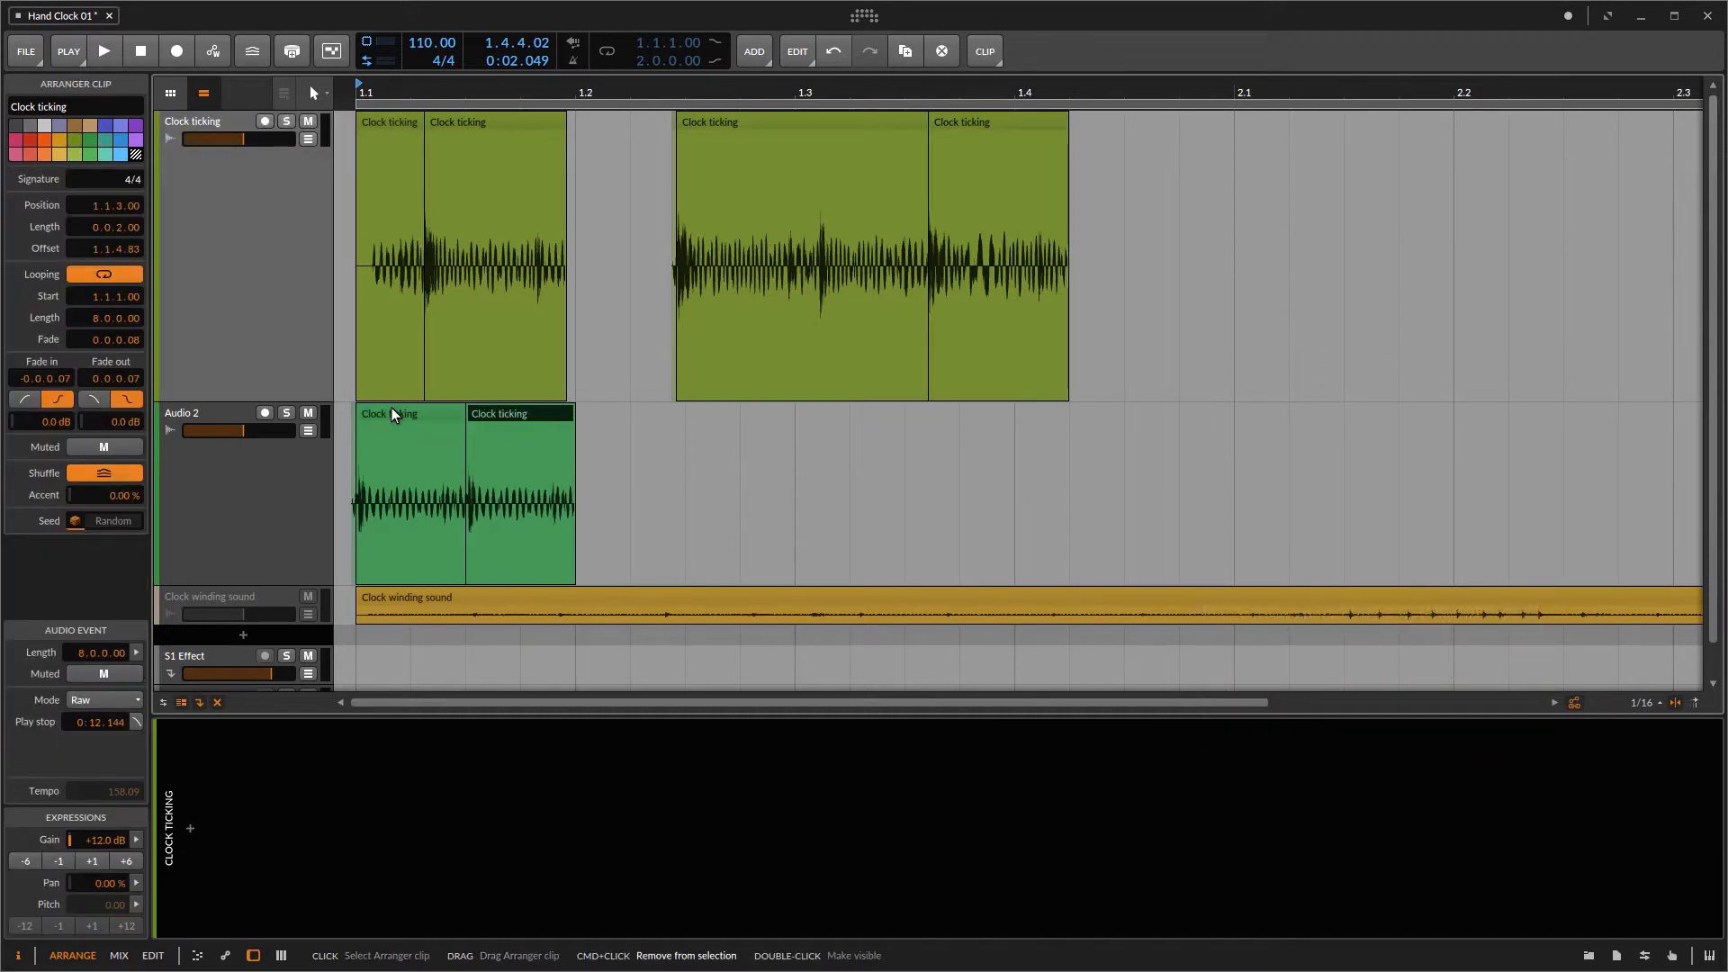
key("ctrl+d")
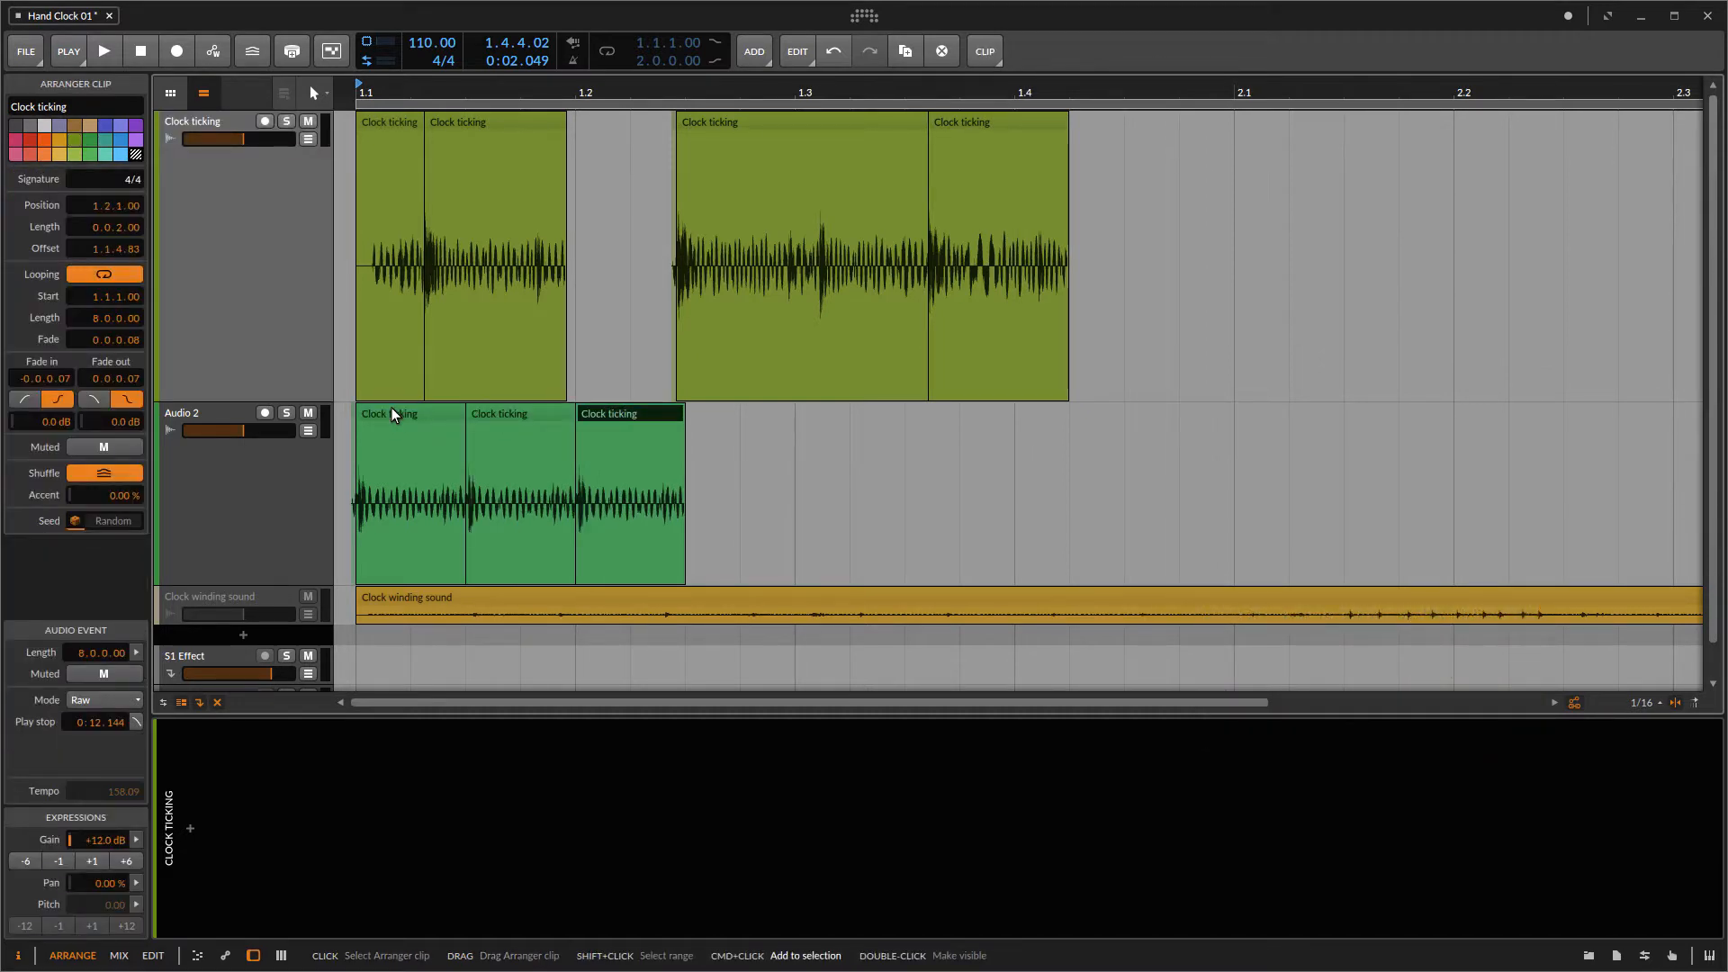
key("ctrl+d")
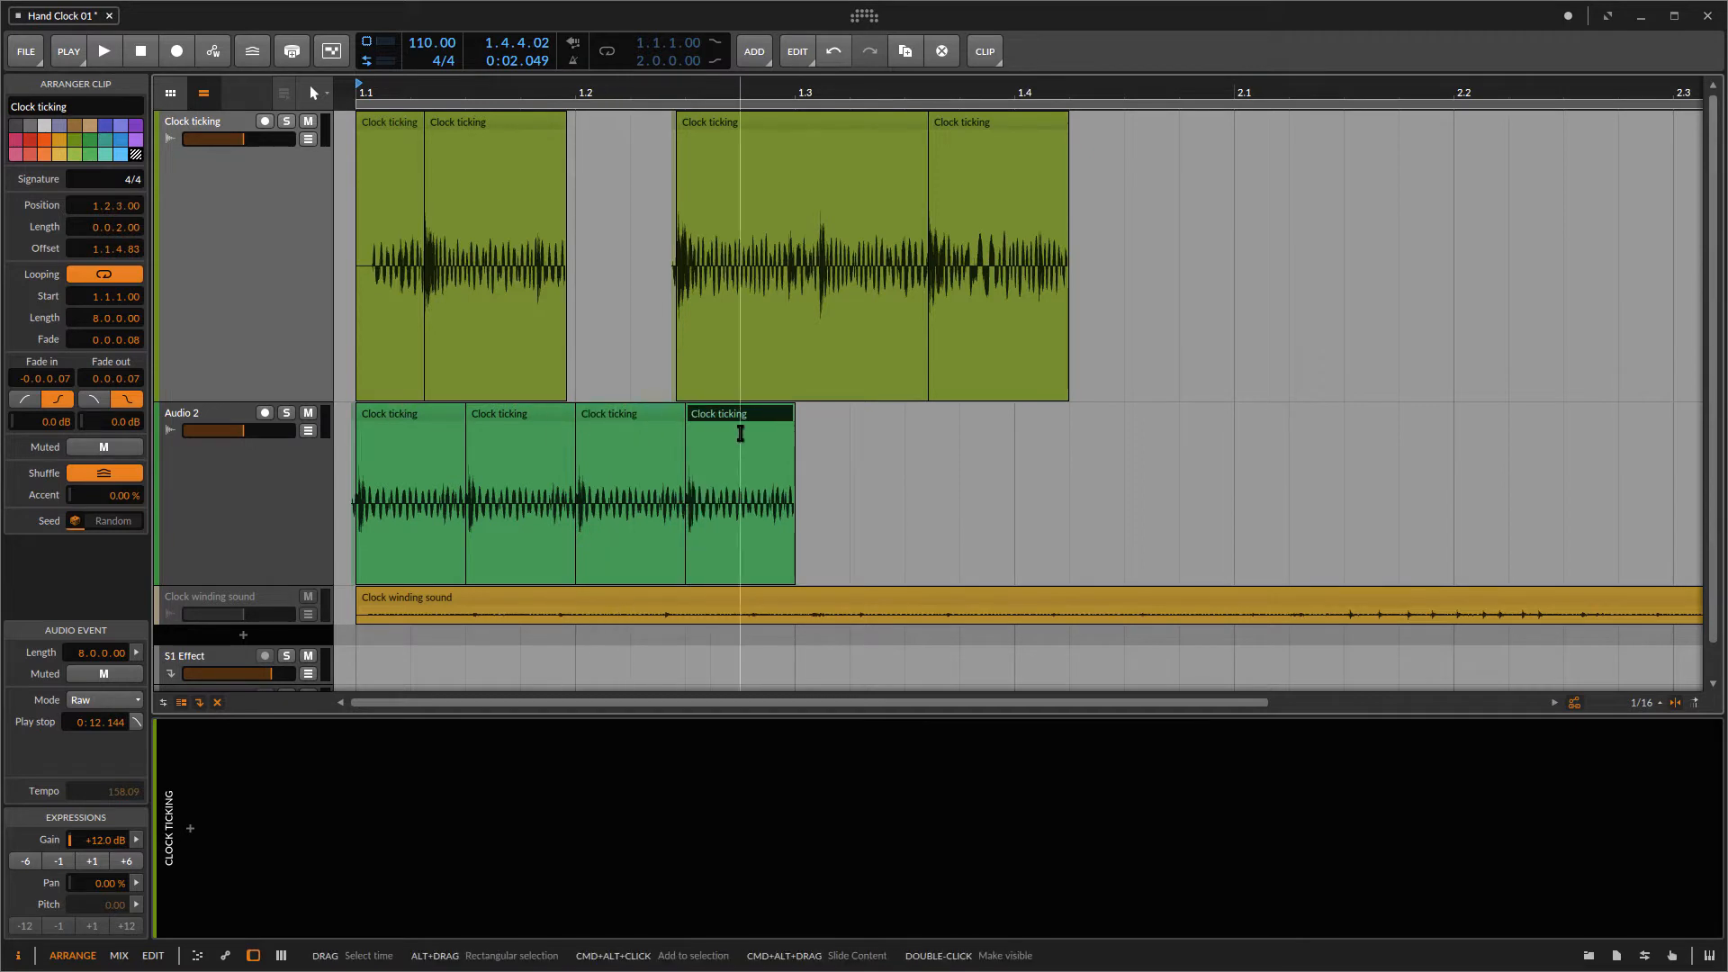
Step: Spread the four tick clips on Audio 2 so each starts on its own beat, 1.1 to 1.4
left_click_drag(744, 418, 1080, 432)
left_click_drag(628, 415, 840, 425)
left_click_drag(505, 417, 601, 424)
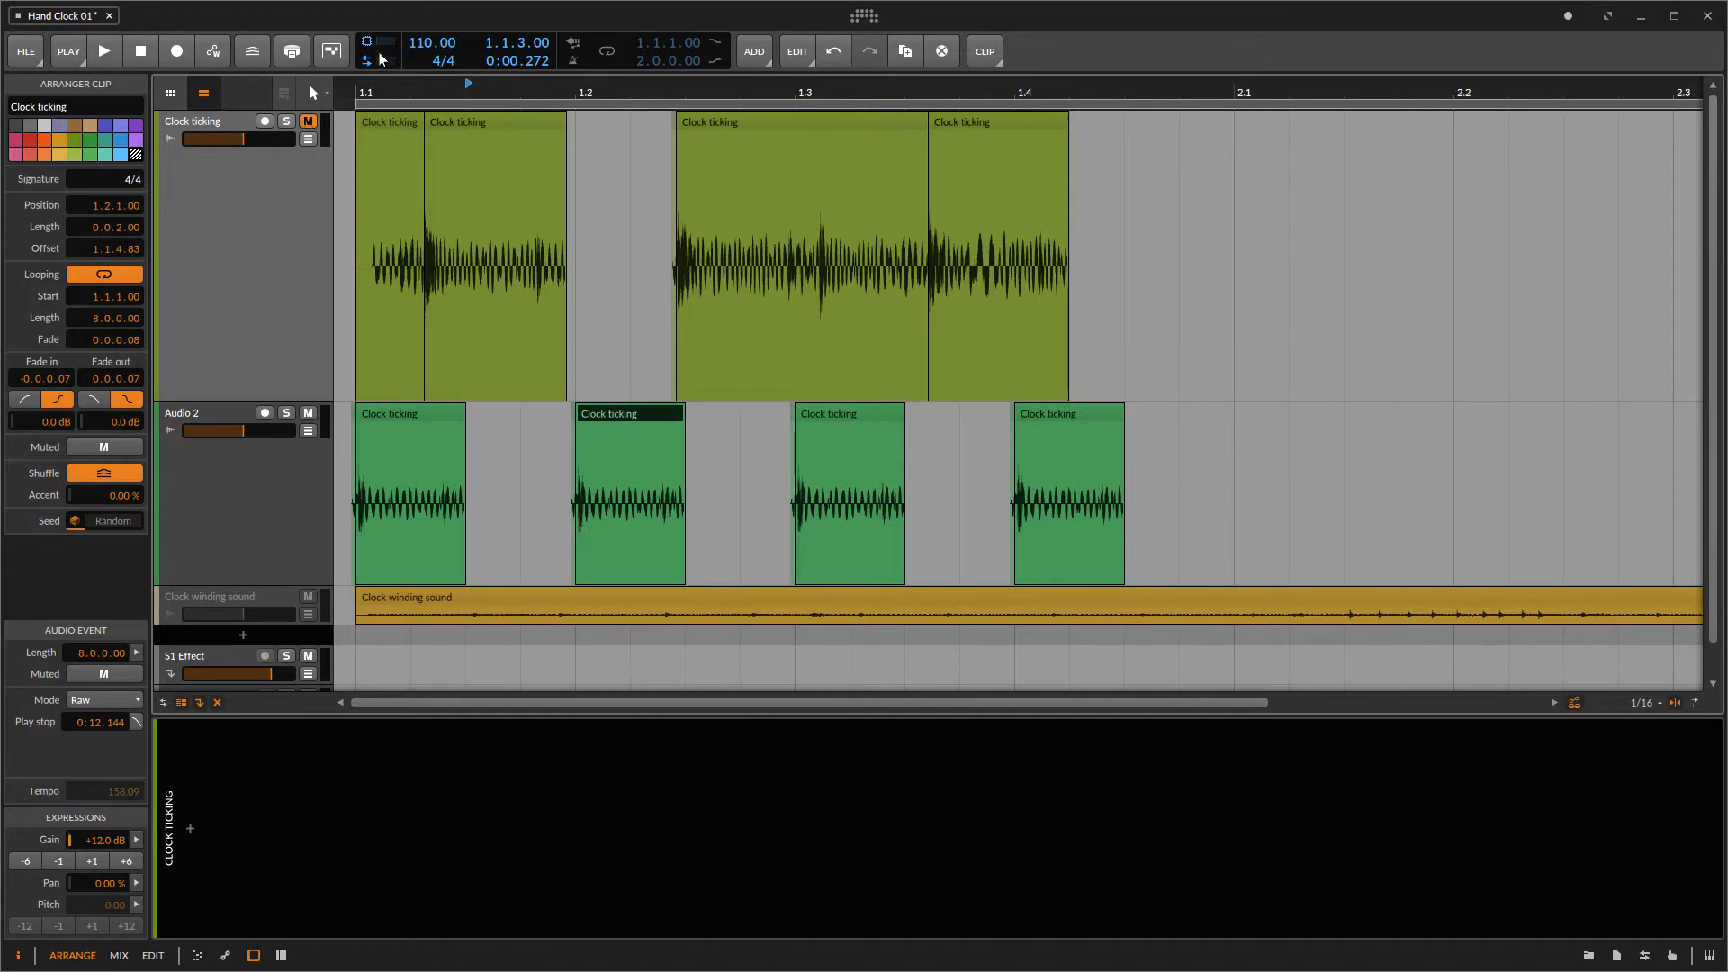
Step: Play the arrangement from the start to listen to the tick pattern
left_click(356, 93)
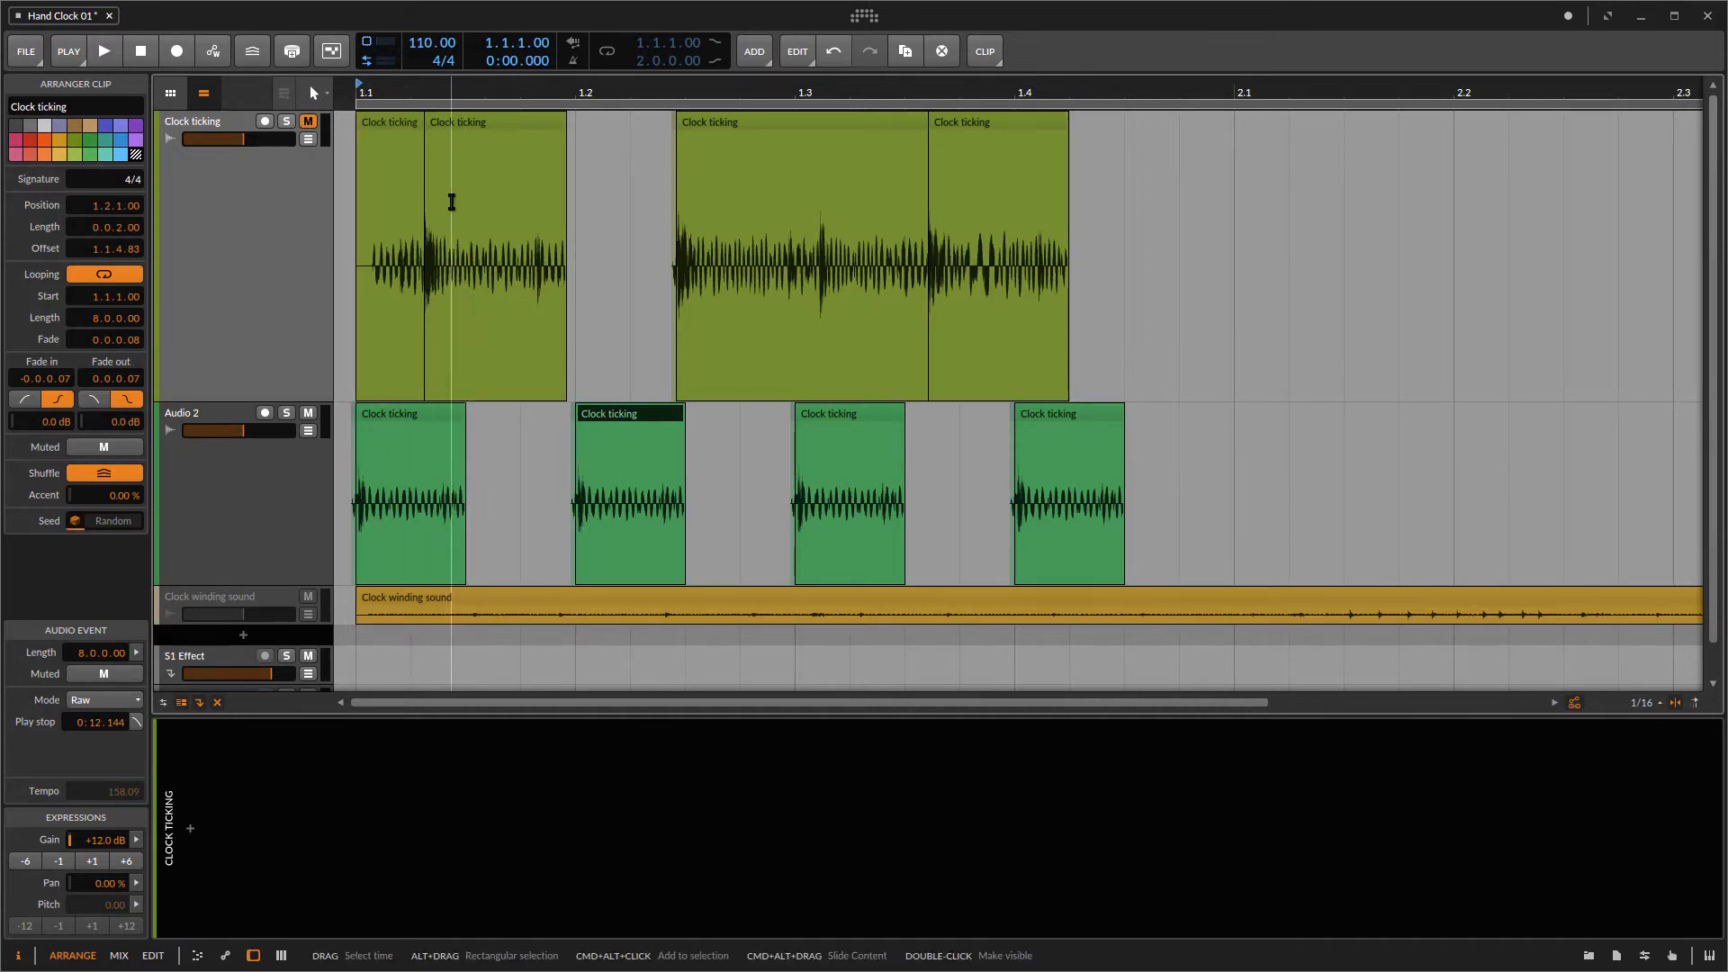
key("space")
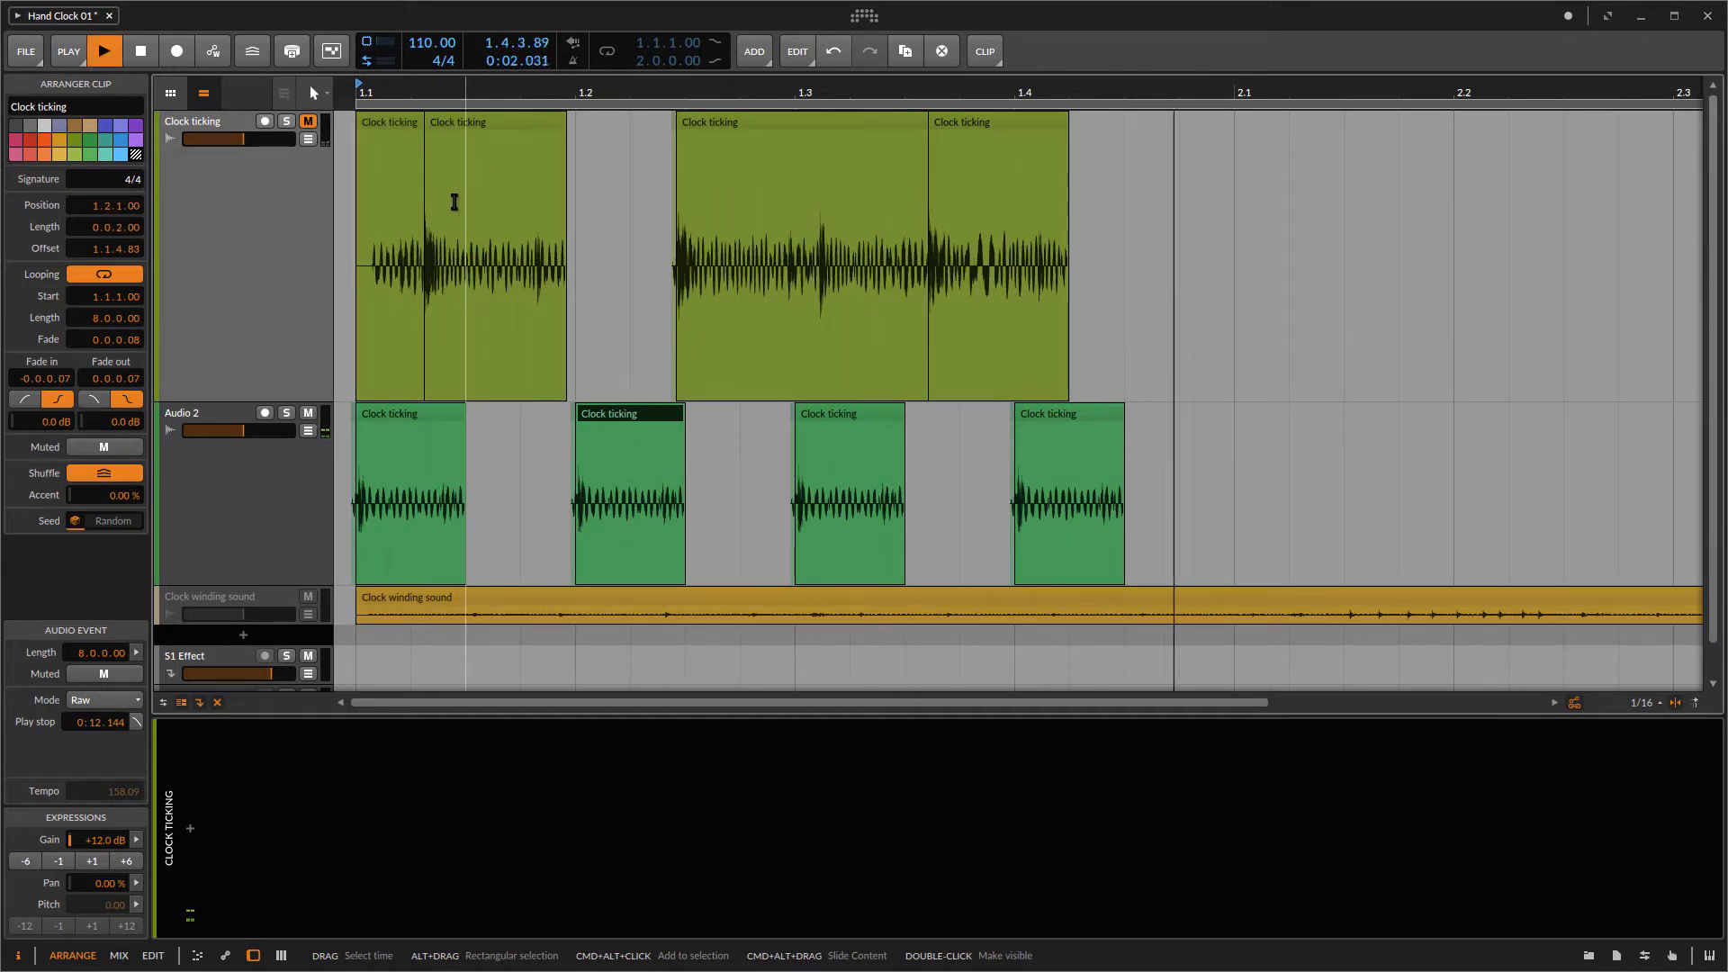
key("space")
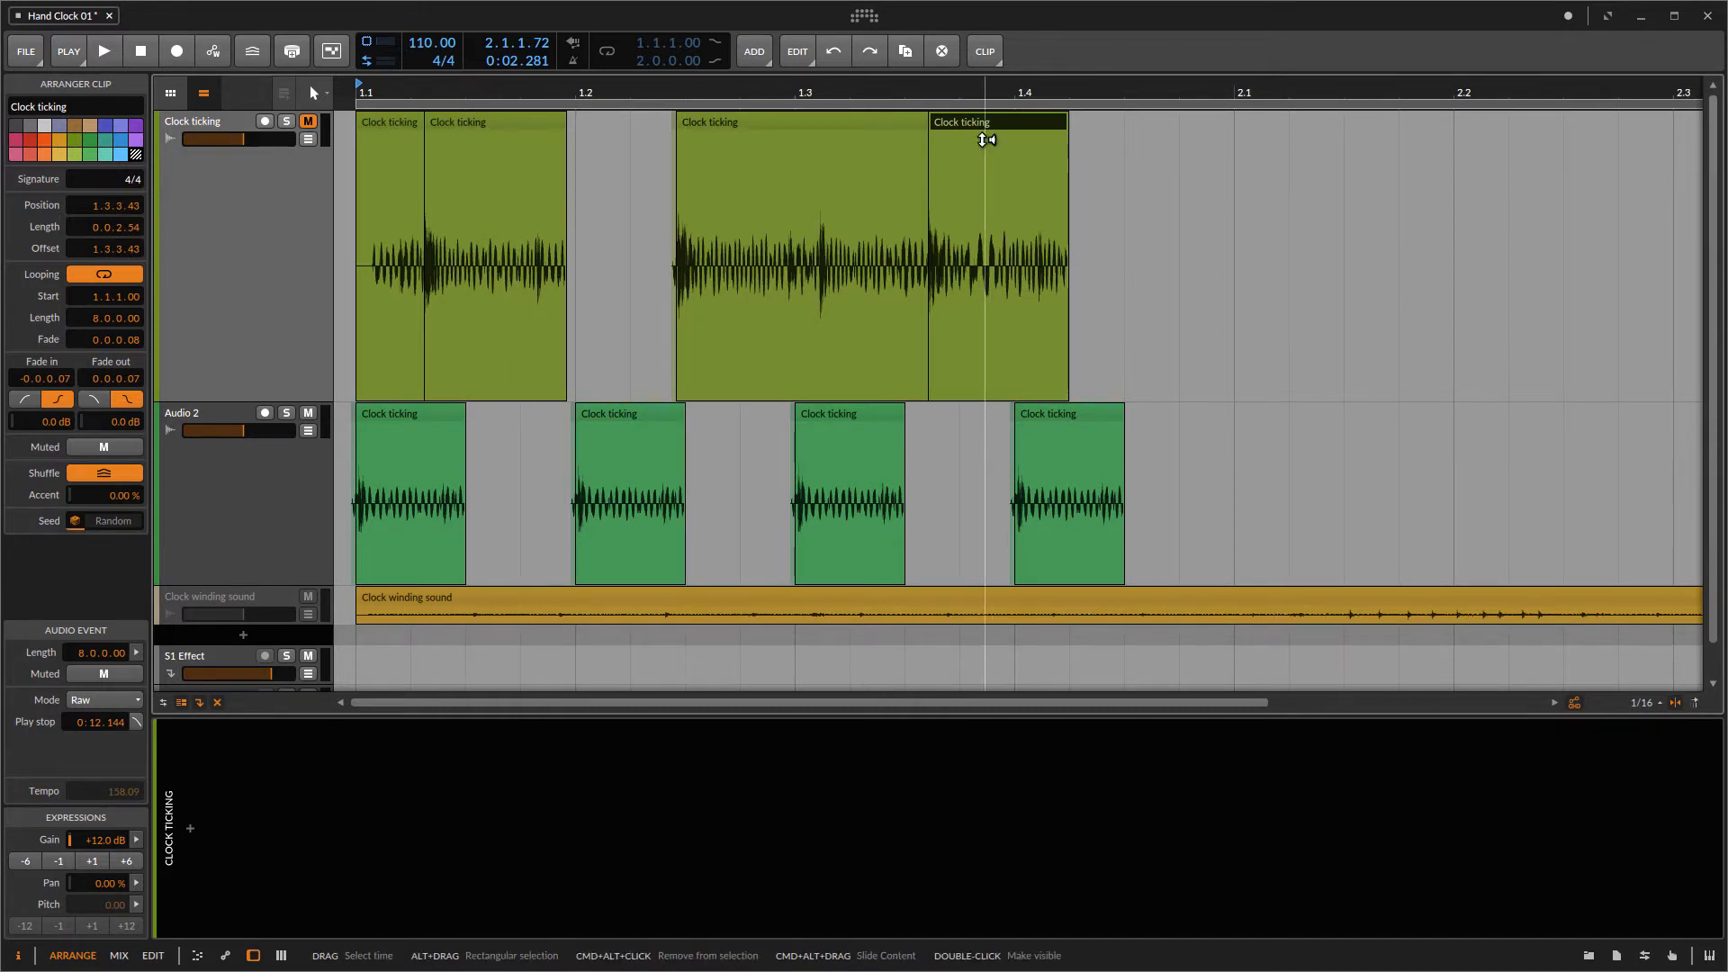
Step: Move the last Clock ticking segment to position 1.4.2 and shorten its end slightly
left_click_drag(976, 127, 1113, 153)
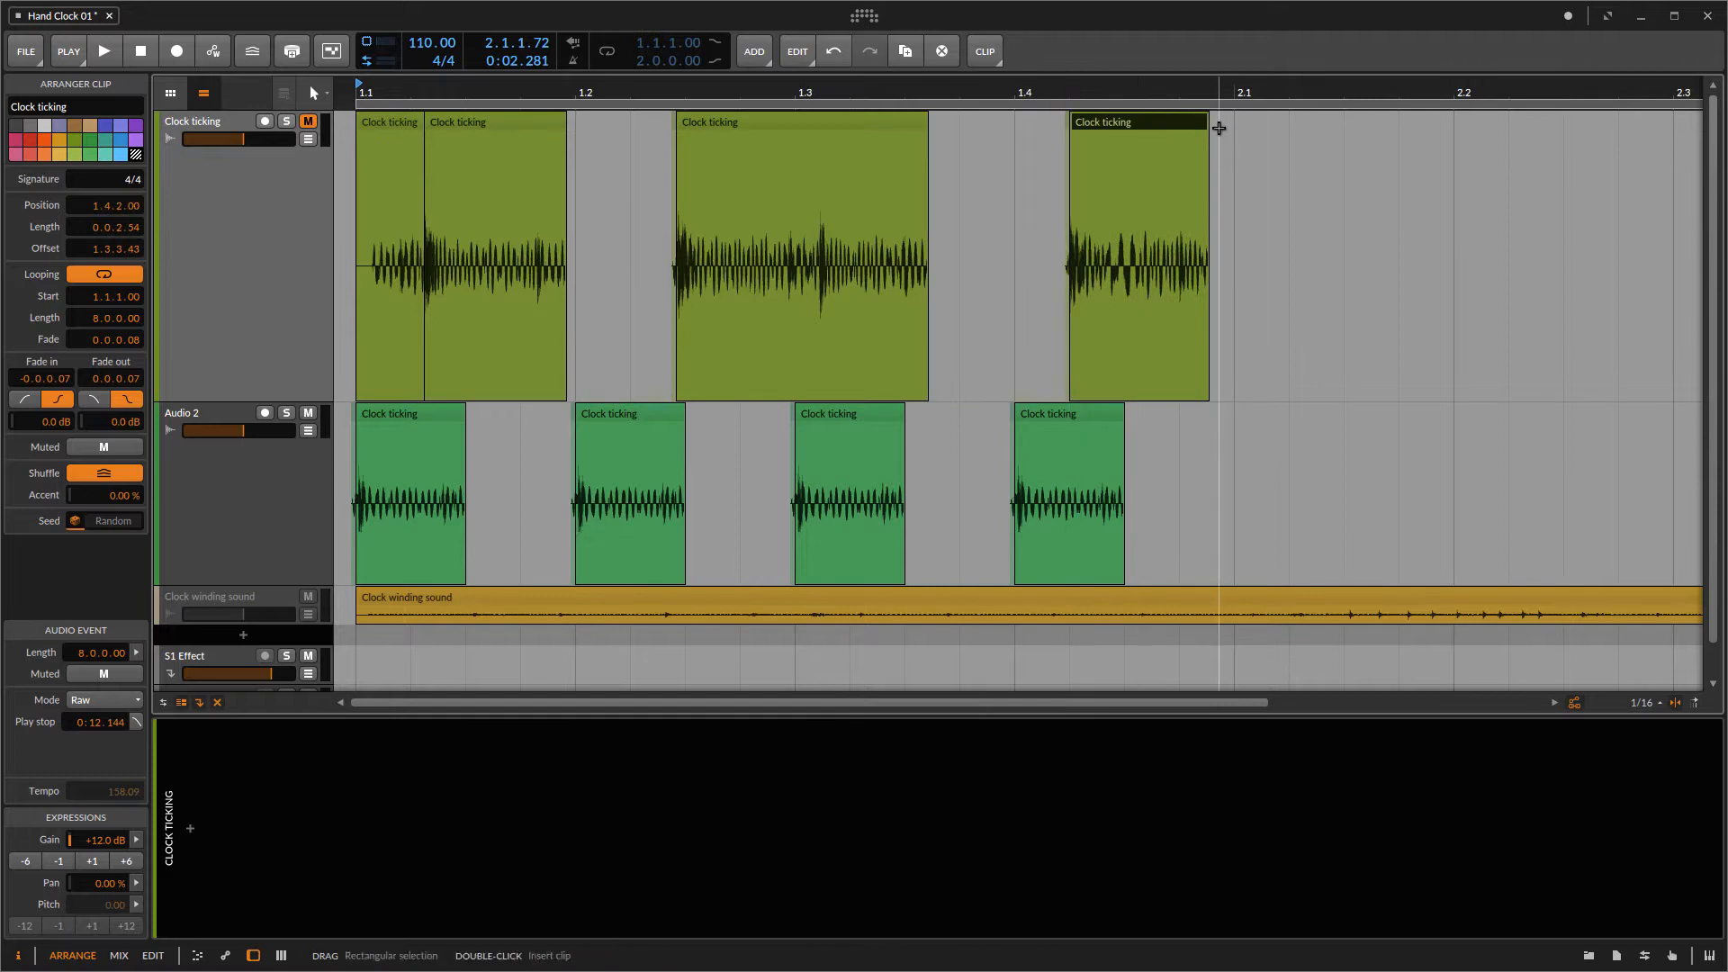
left_click_drag(1202, 122, 1176, 121)
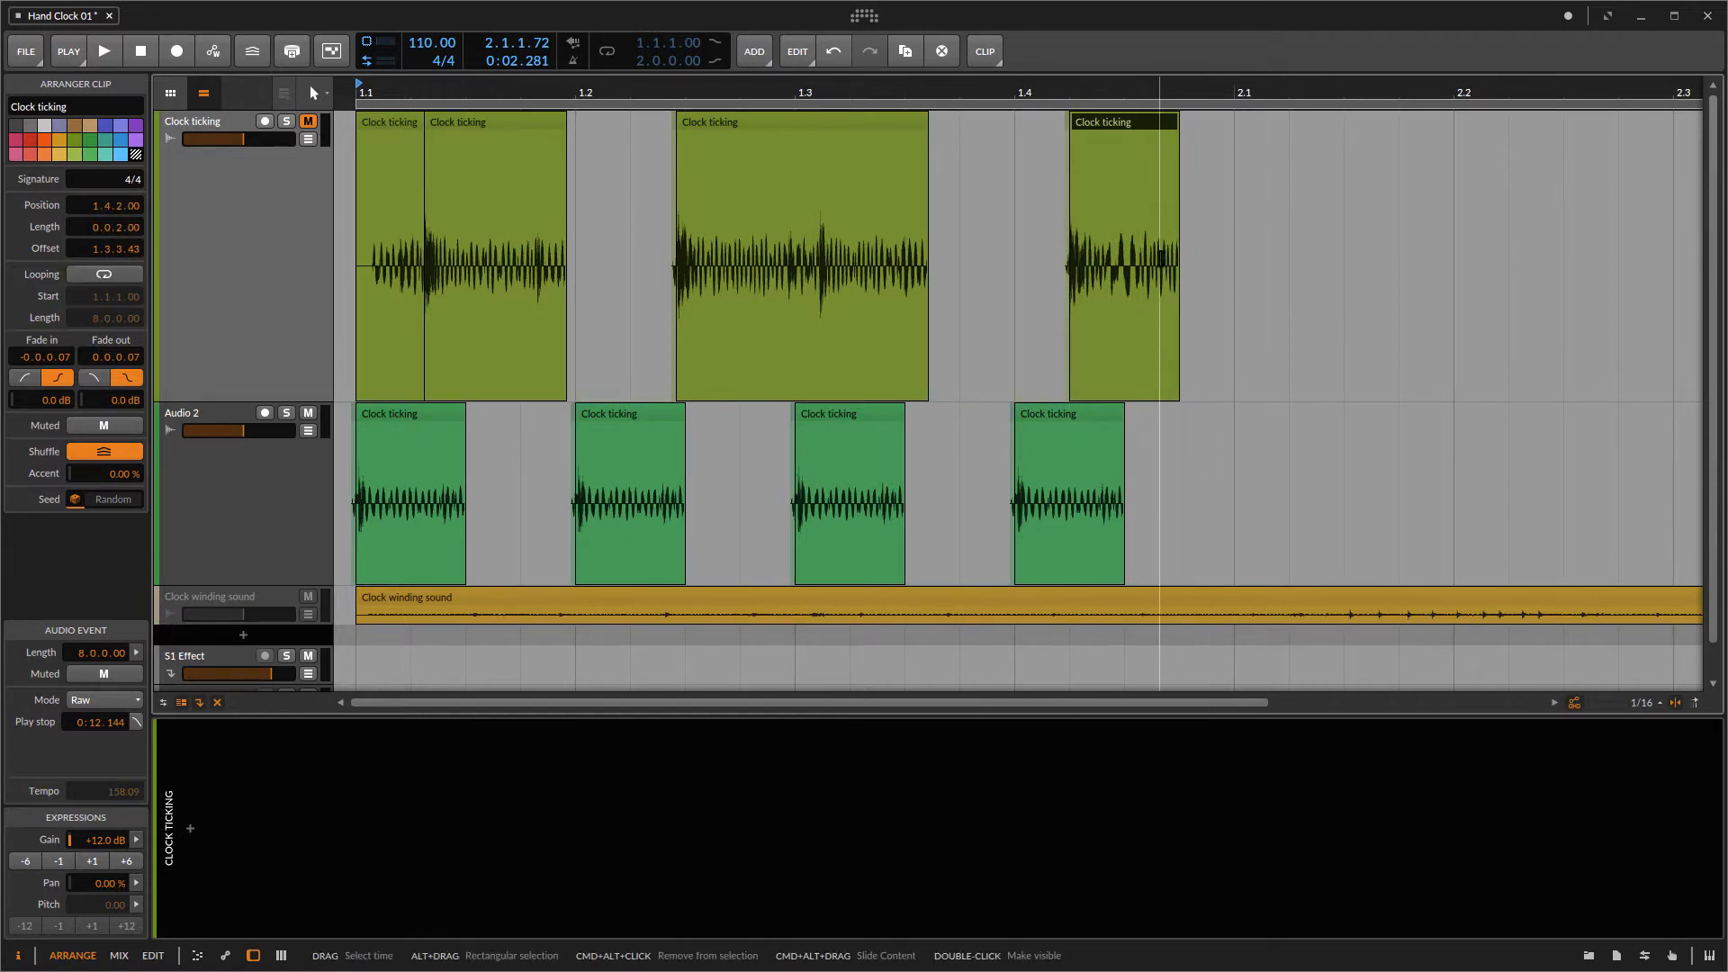
Step: Select and delete the last three tick clips on Audio 2
left_click_drag(1138, 420, 664, 433)
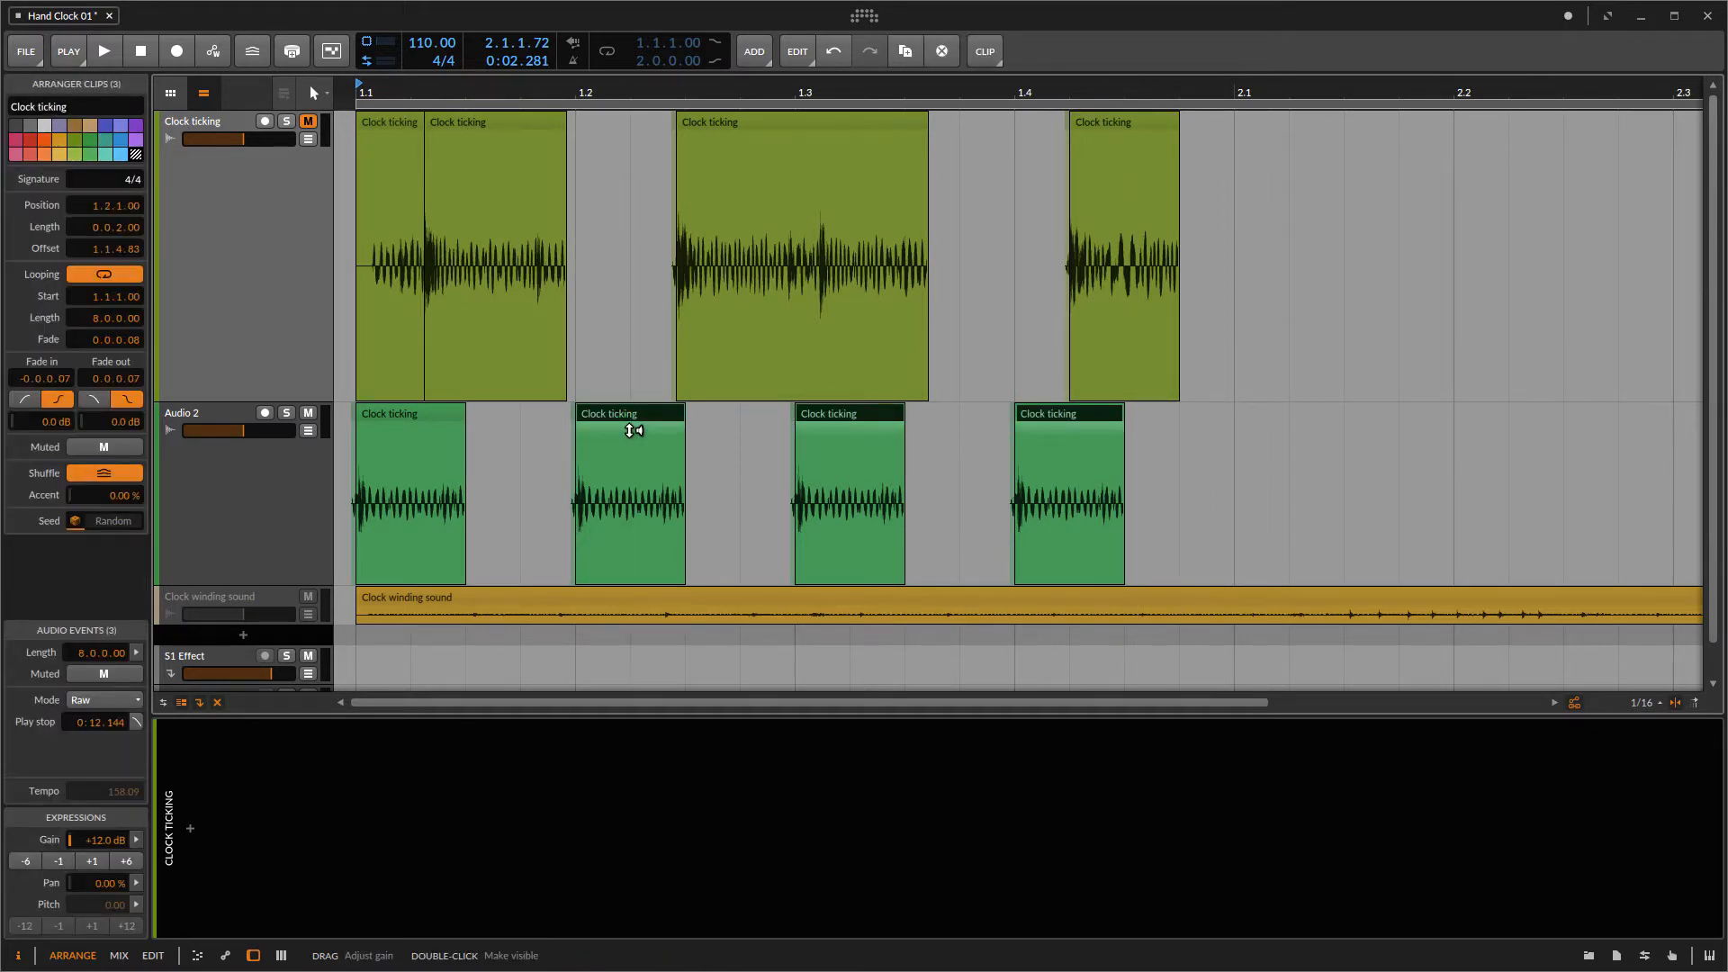
key("Delete")
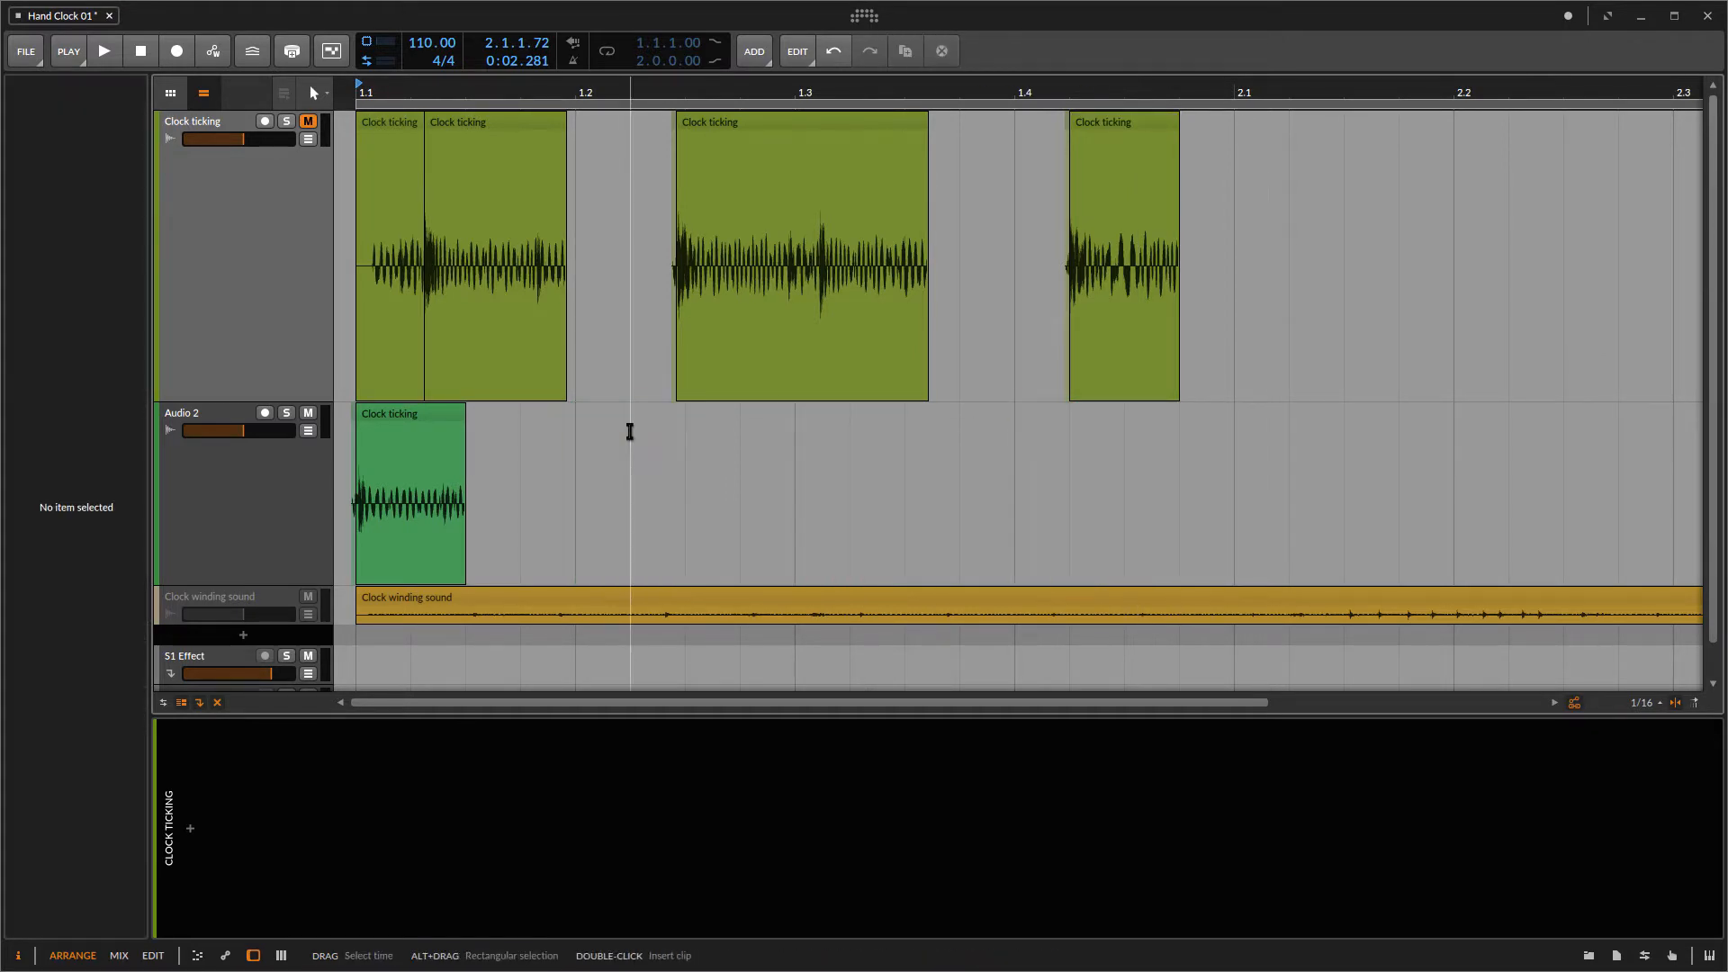
Step: Move the shortened Clock ticking segment onto Audio 2 directly after the first tick clip, at 1.1.3
left_click(1115, 126)
left_click_drag(1119, 122, 522, 479)
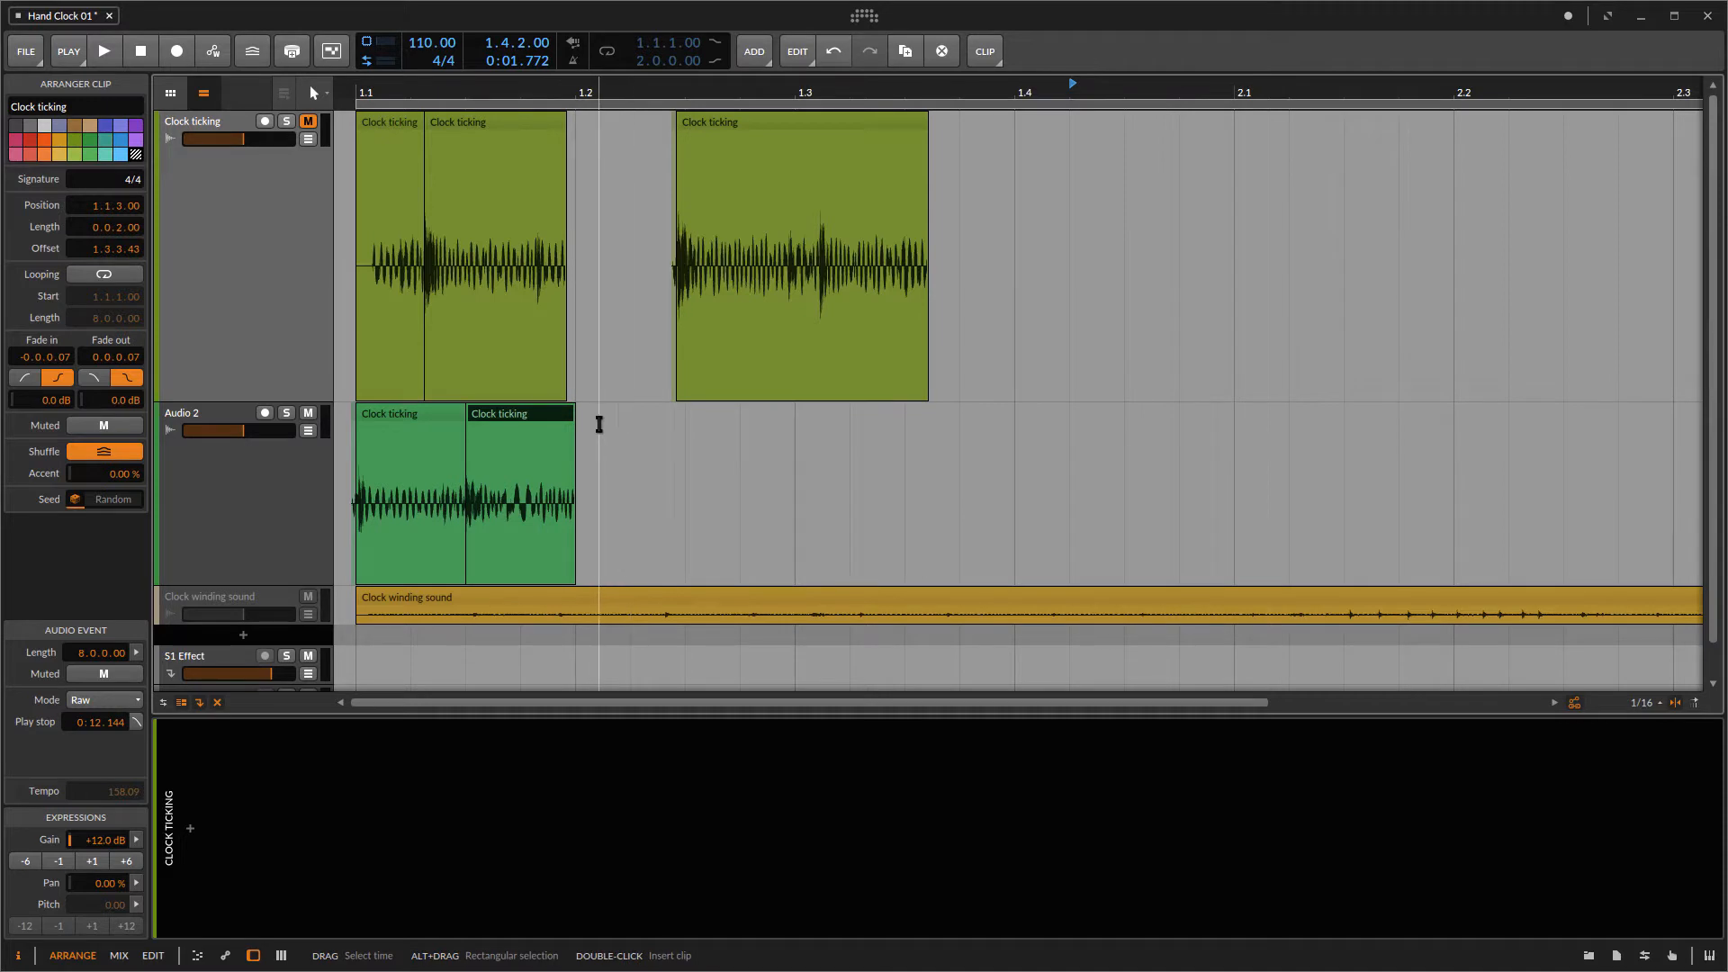
Step: Select both tick clips on Audio 2 and duplicate the pair three times
left_click_drag(587, 420, 428, 421)
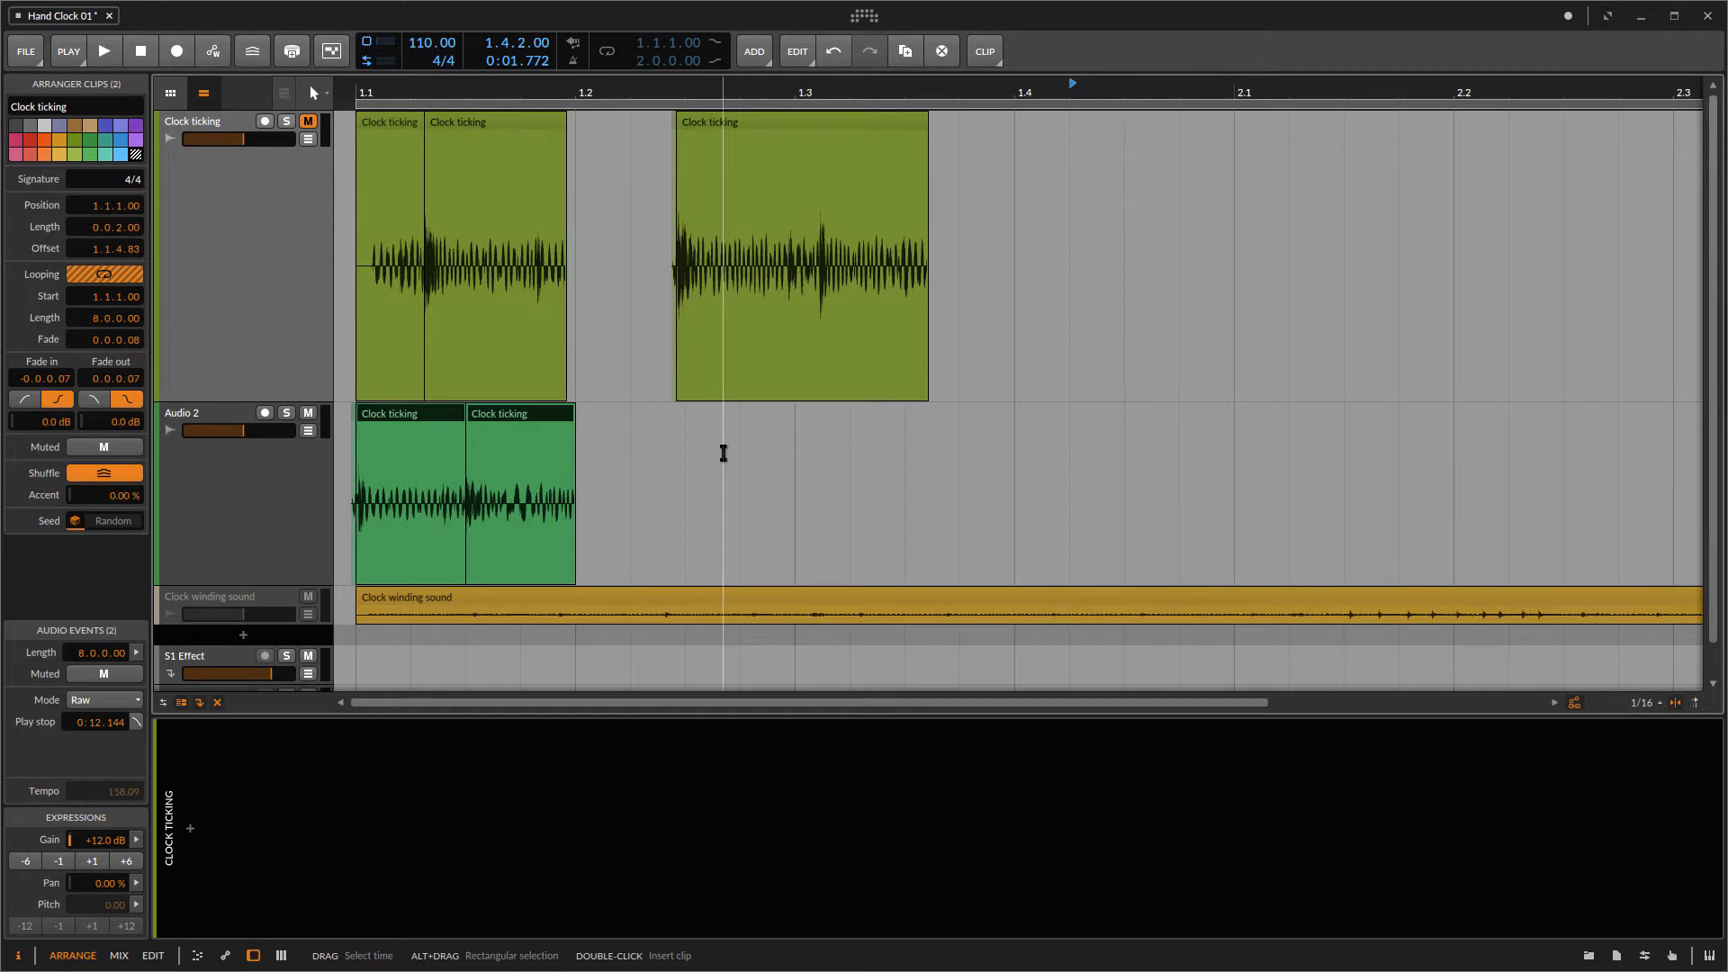
key("ctrl+d")
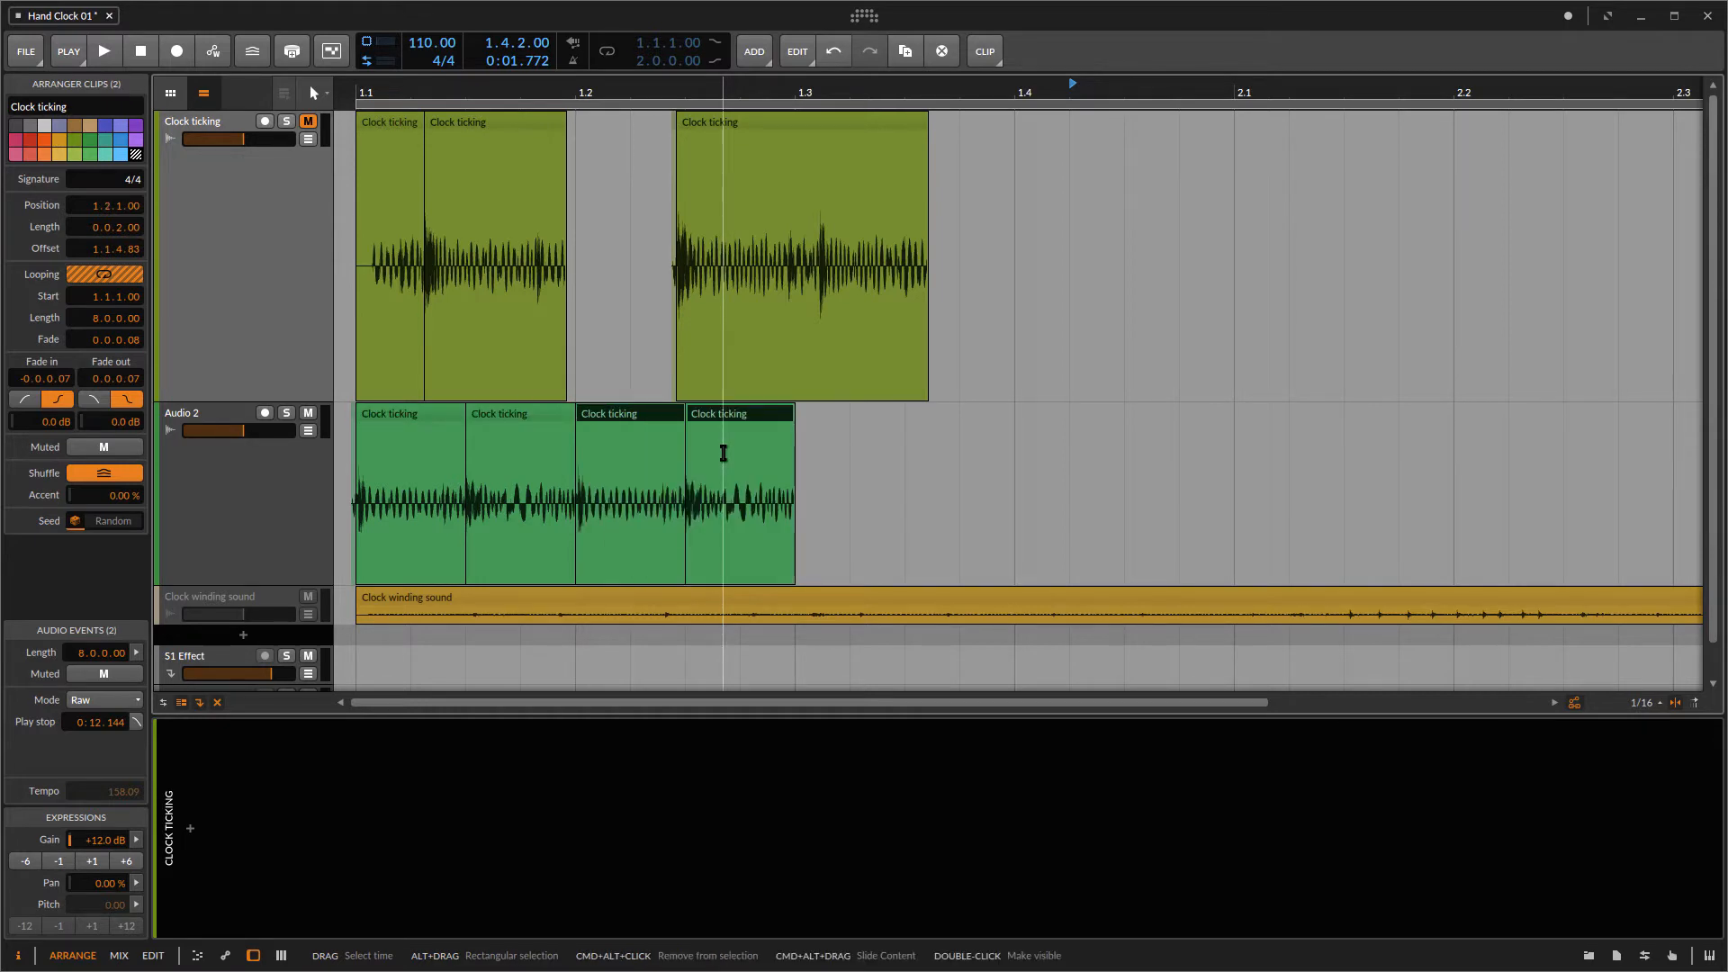
key("ctrl+d")
key("ctrl+d")
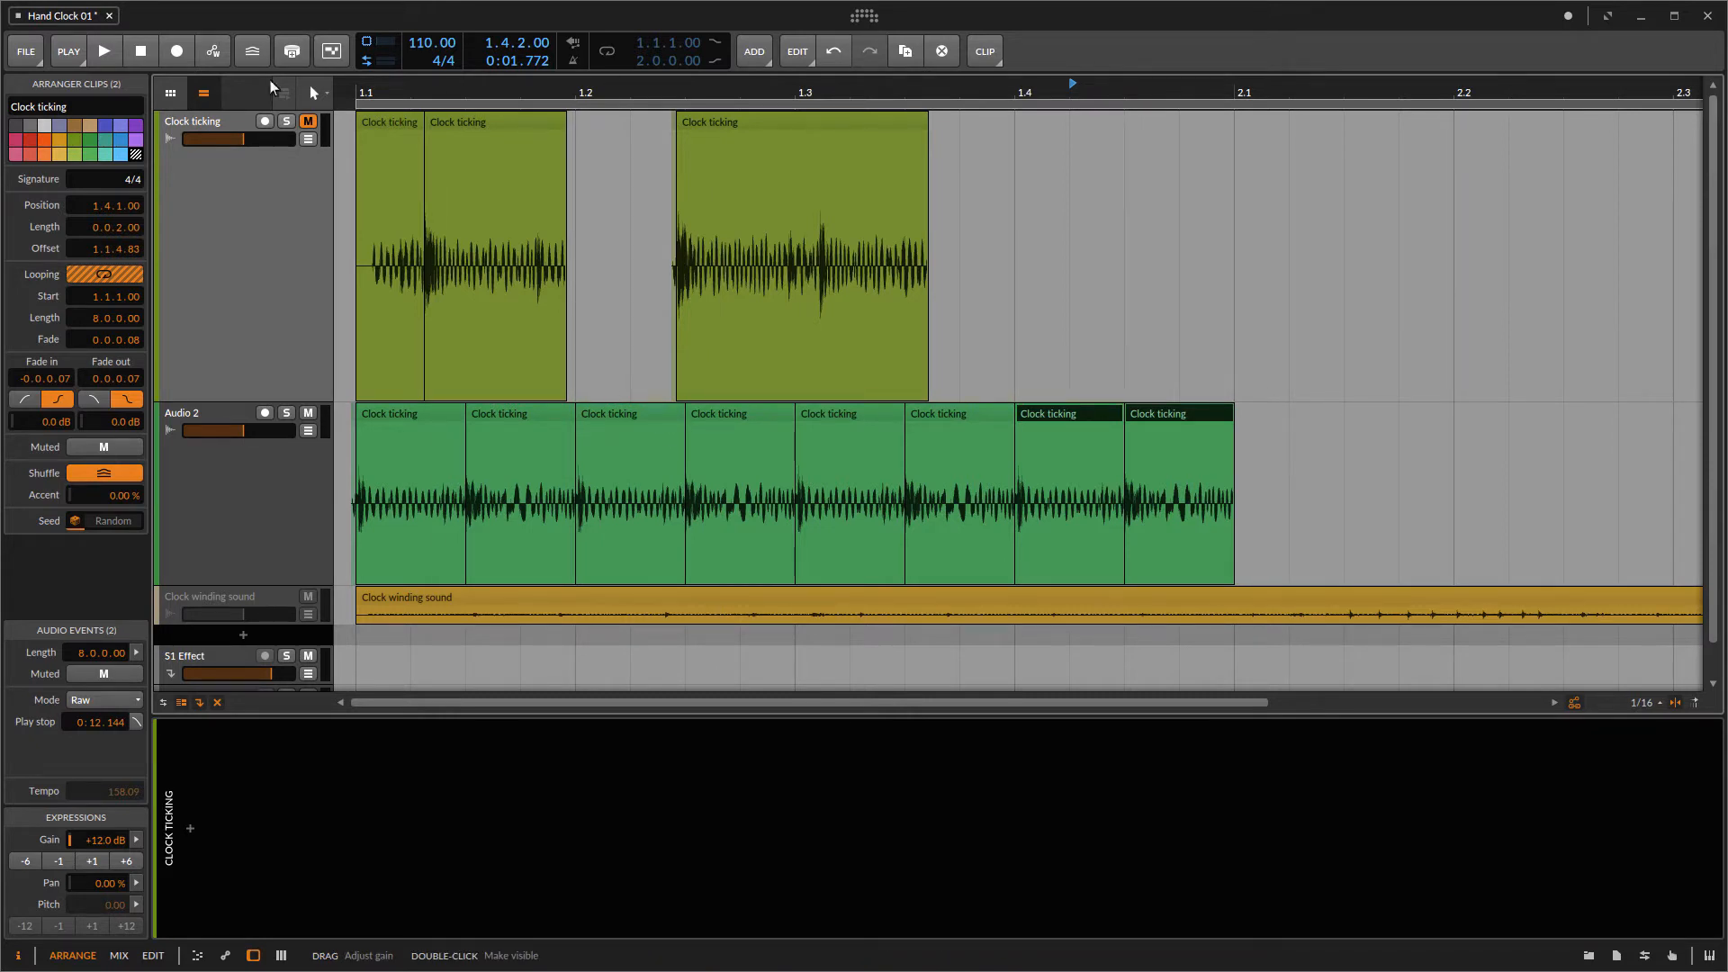
Step: Play the arrangement from the start to listen to the duplicated ticks
left_click(373, 90)
key("space")
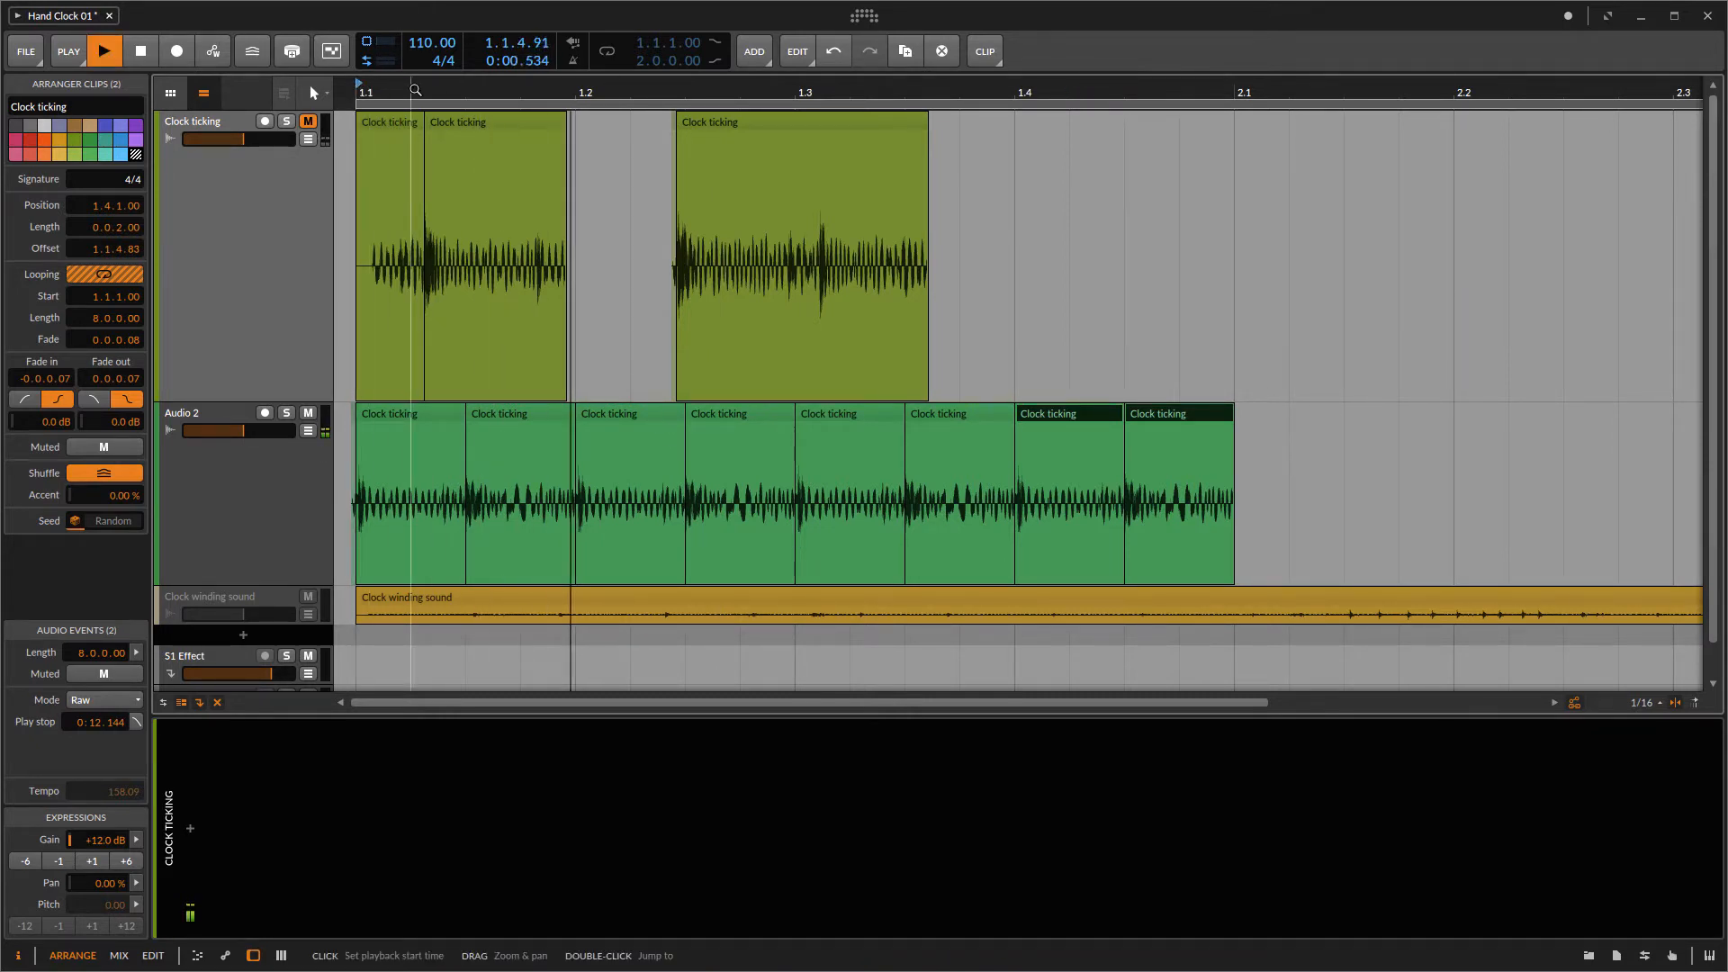
key("space")
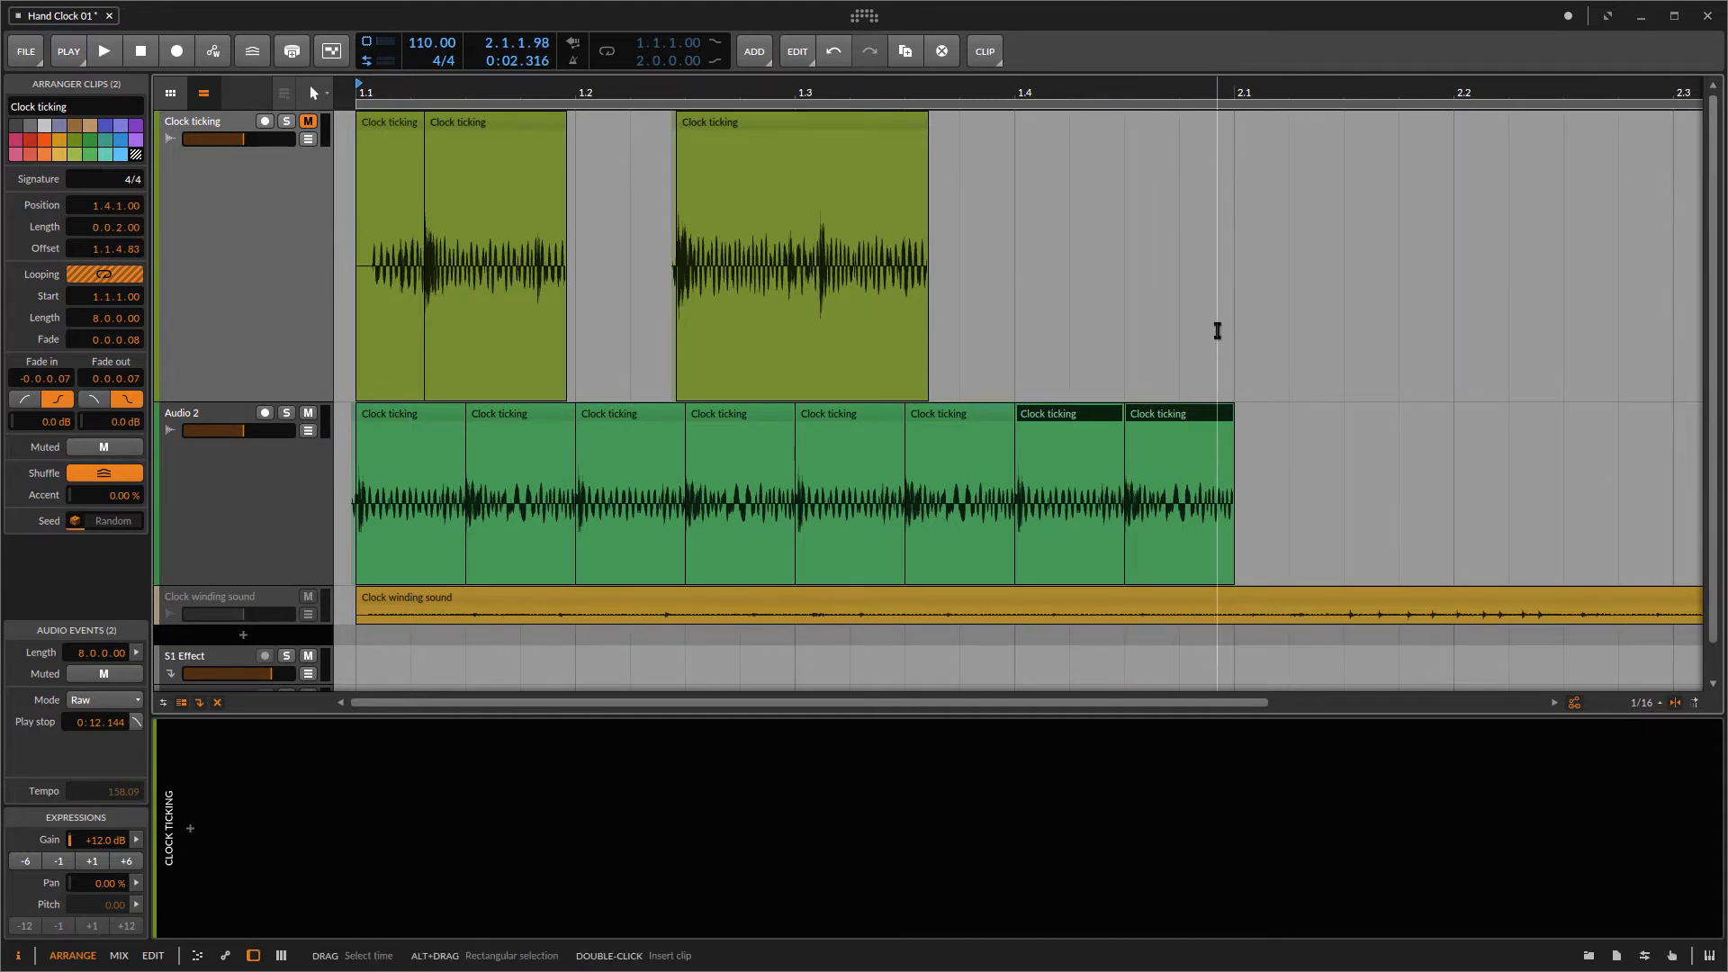
Step: Select all eight tick clips on Audio 2 and set the loop region around them
left_click(1245, 417)
left_click_drag(1240, 418, 386, 443)
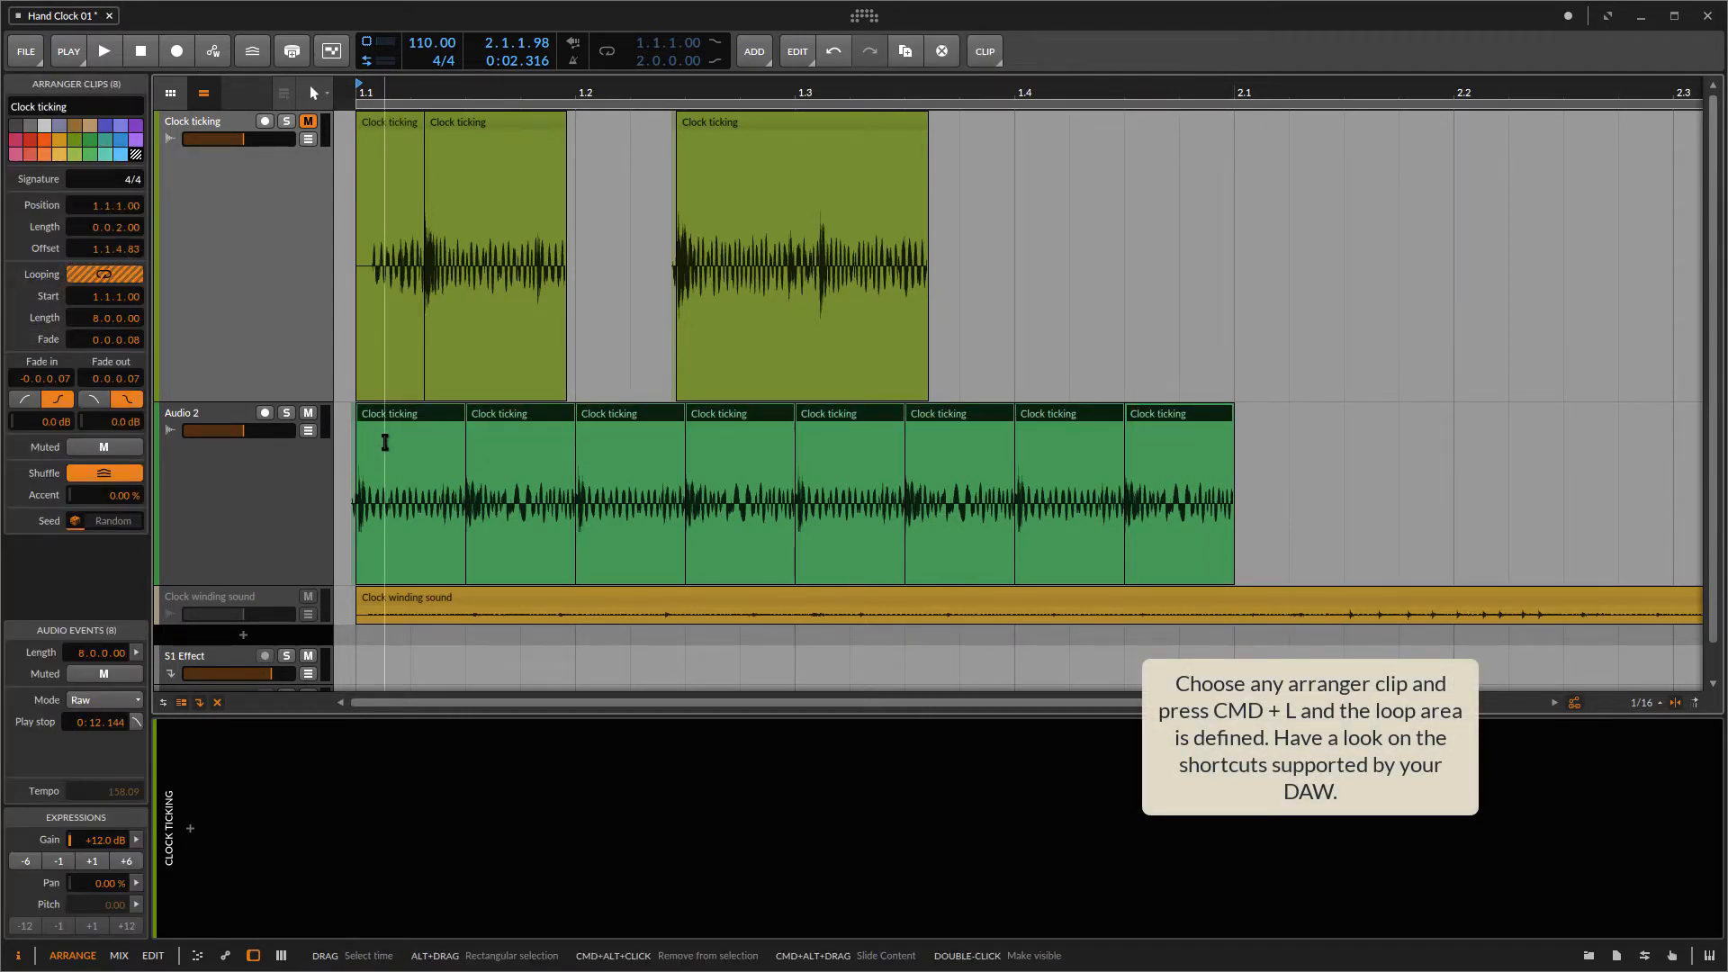
key("ctrl+l")
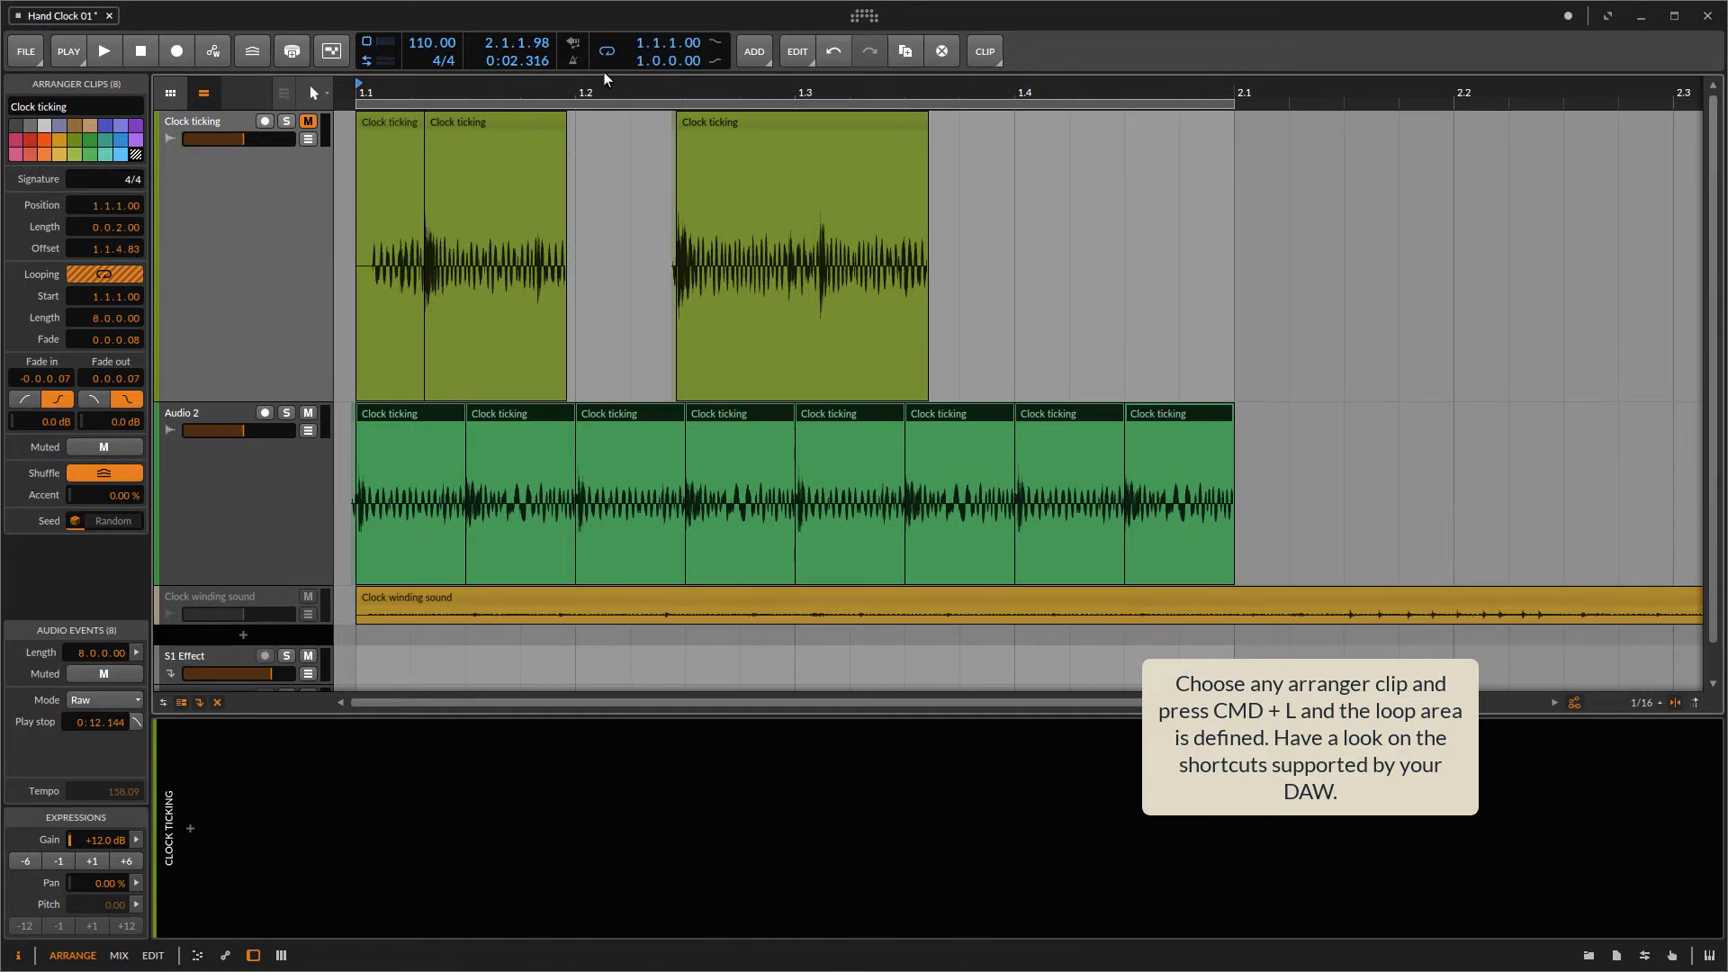
Step: Deselect the clips and play the looped tick pattern from the start
left_click(1268, 452)
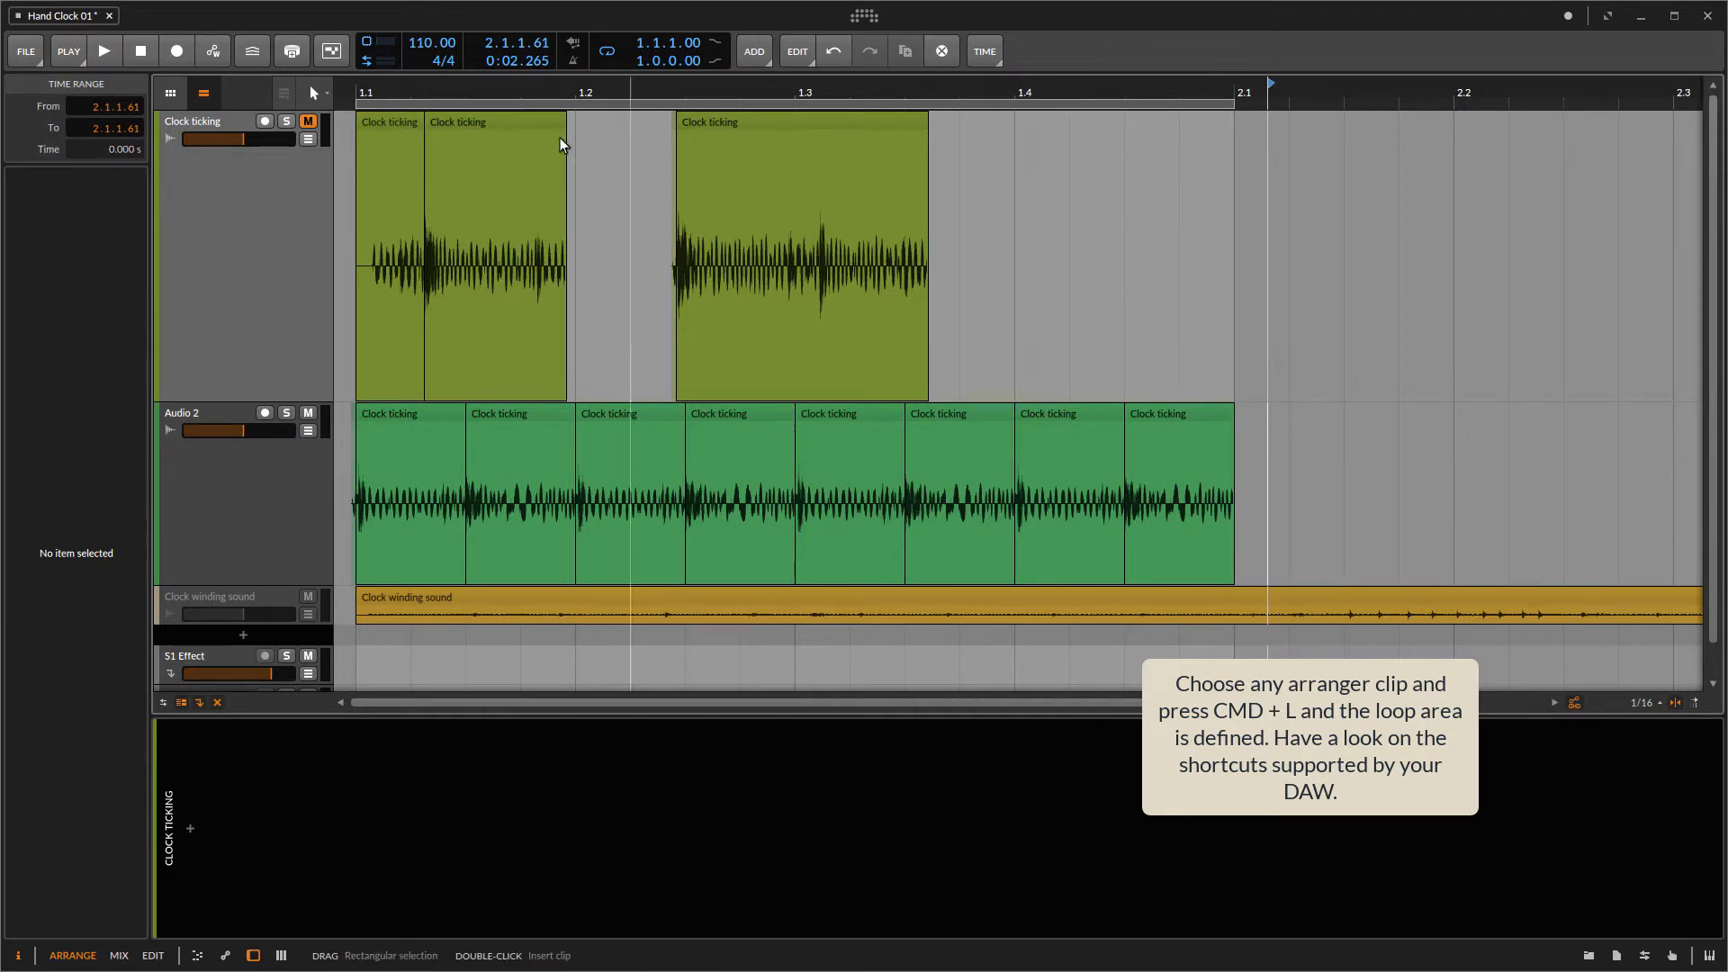
left_click(363, 92)
key("space")
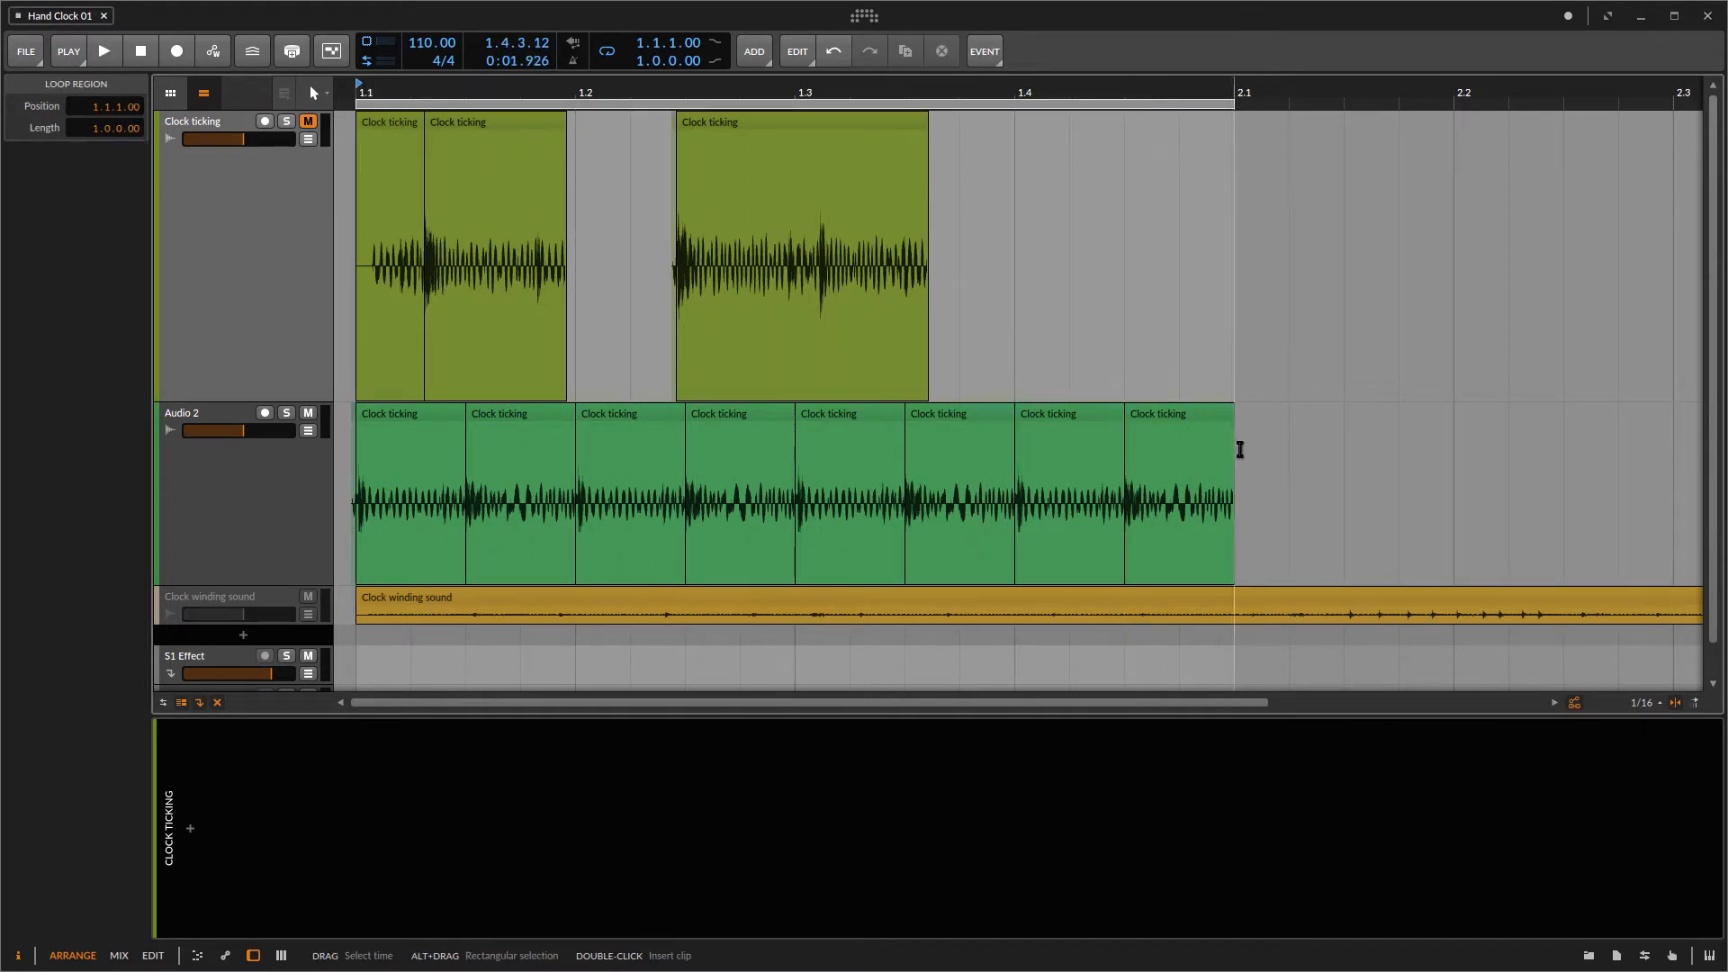
Step: Delete all tick clips on Audio 2 except the first two
left_click(1246, 419)
left_click_drag(1246, 420, 661, 416)
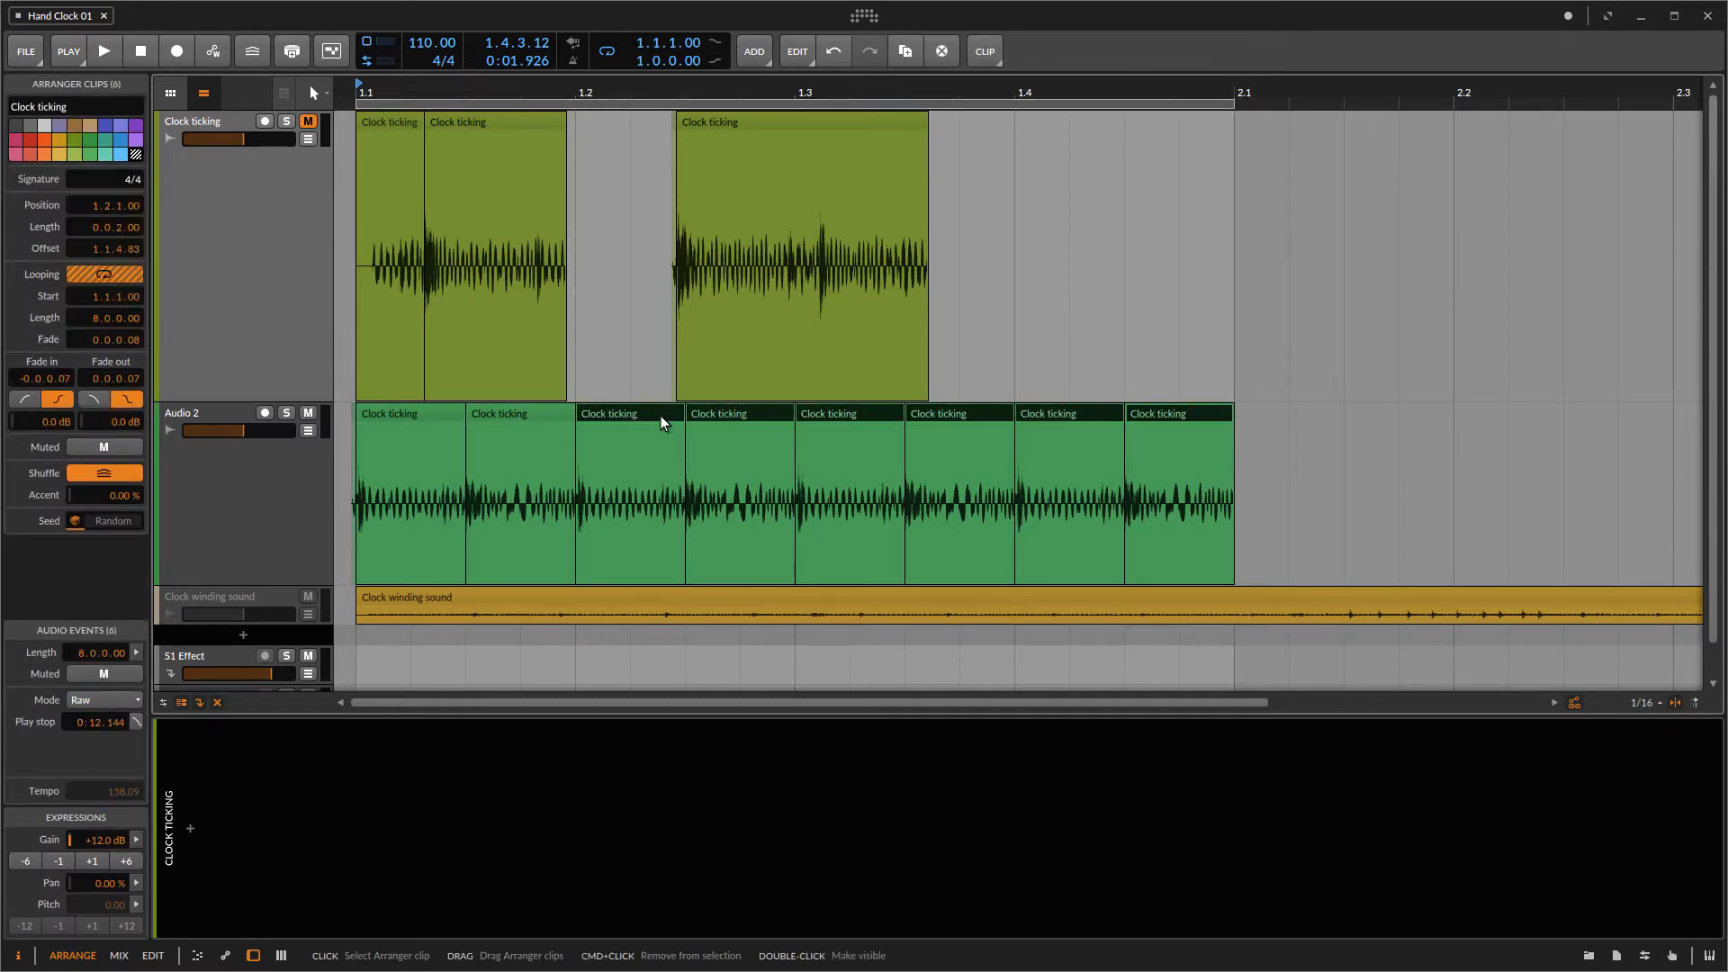
key("Delete")
Step: Rename the two tick clips on Audio 2 as Click and Ring
left_click(423, 410)
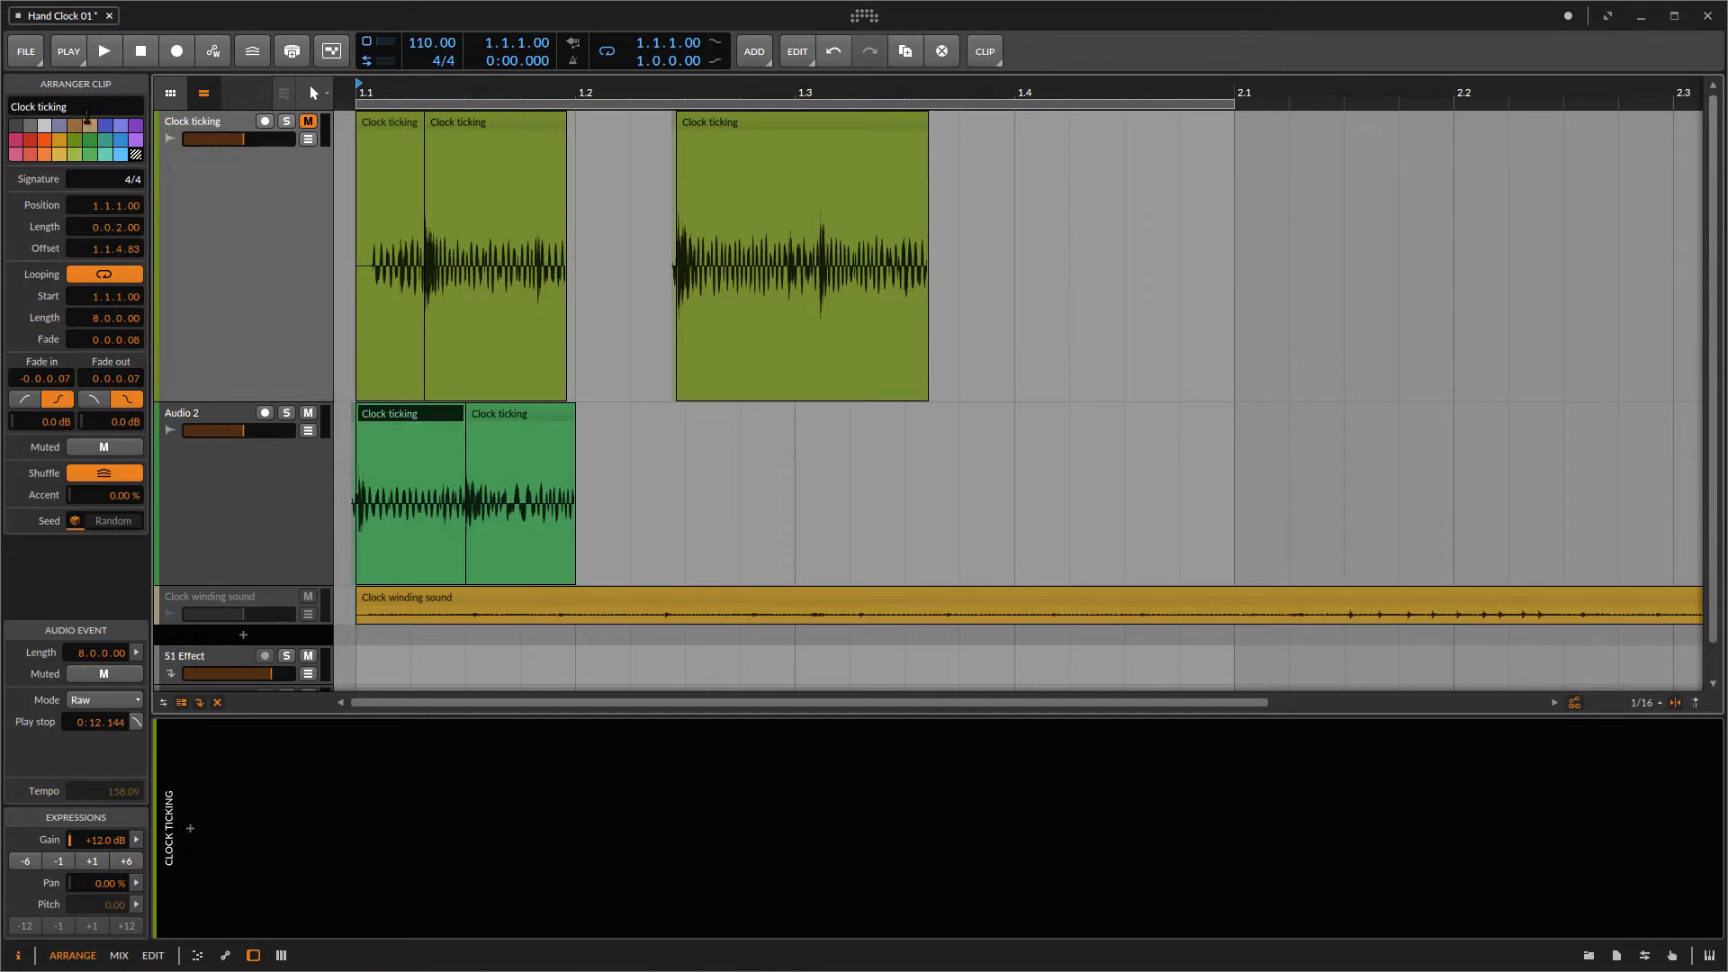
left_click(54, 106)
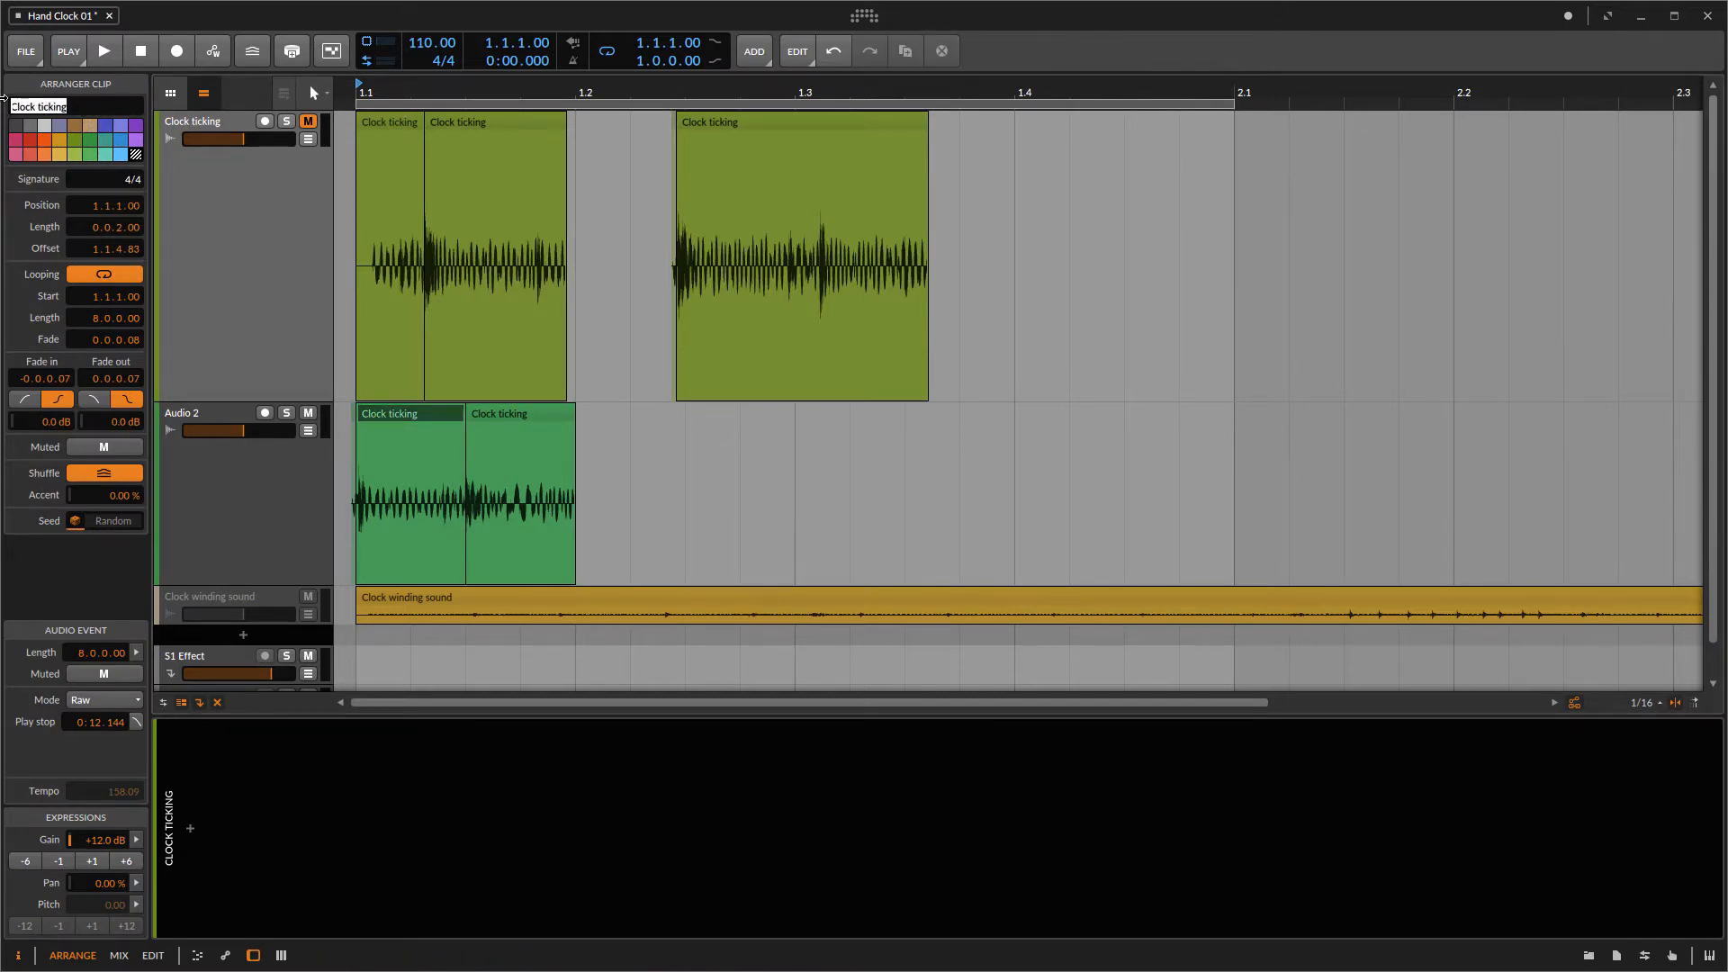
type("d")
left_click(488, 413)
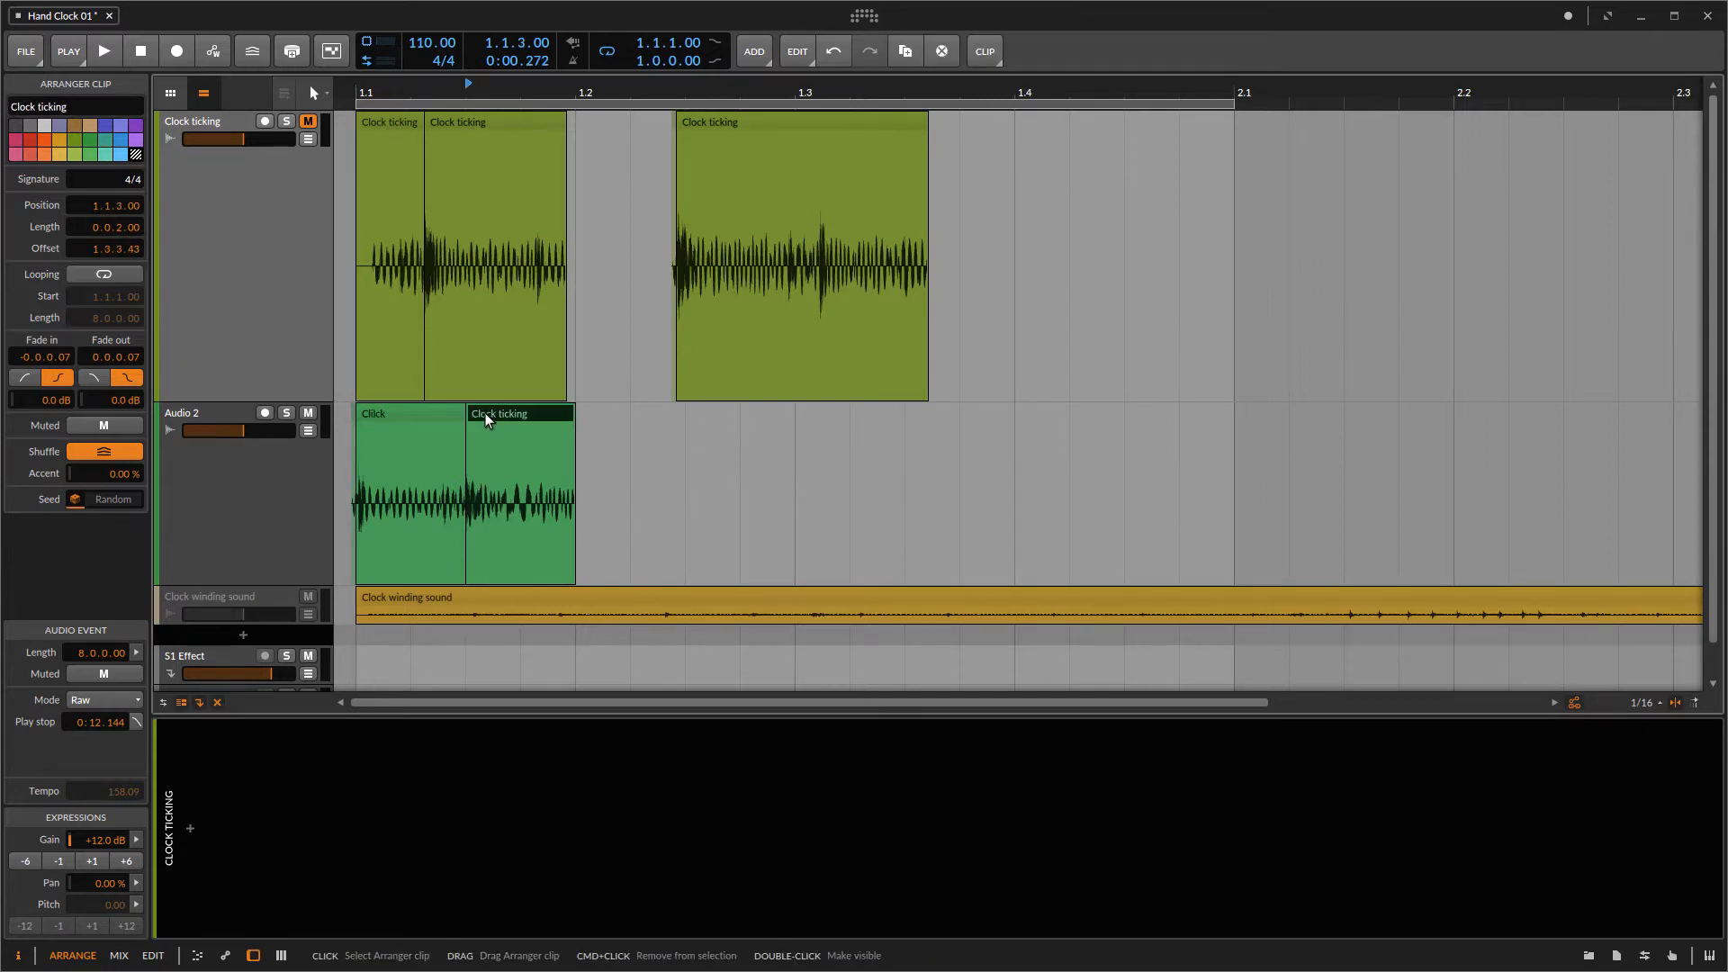
left_click(79, 107)
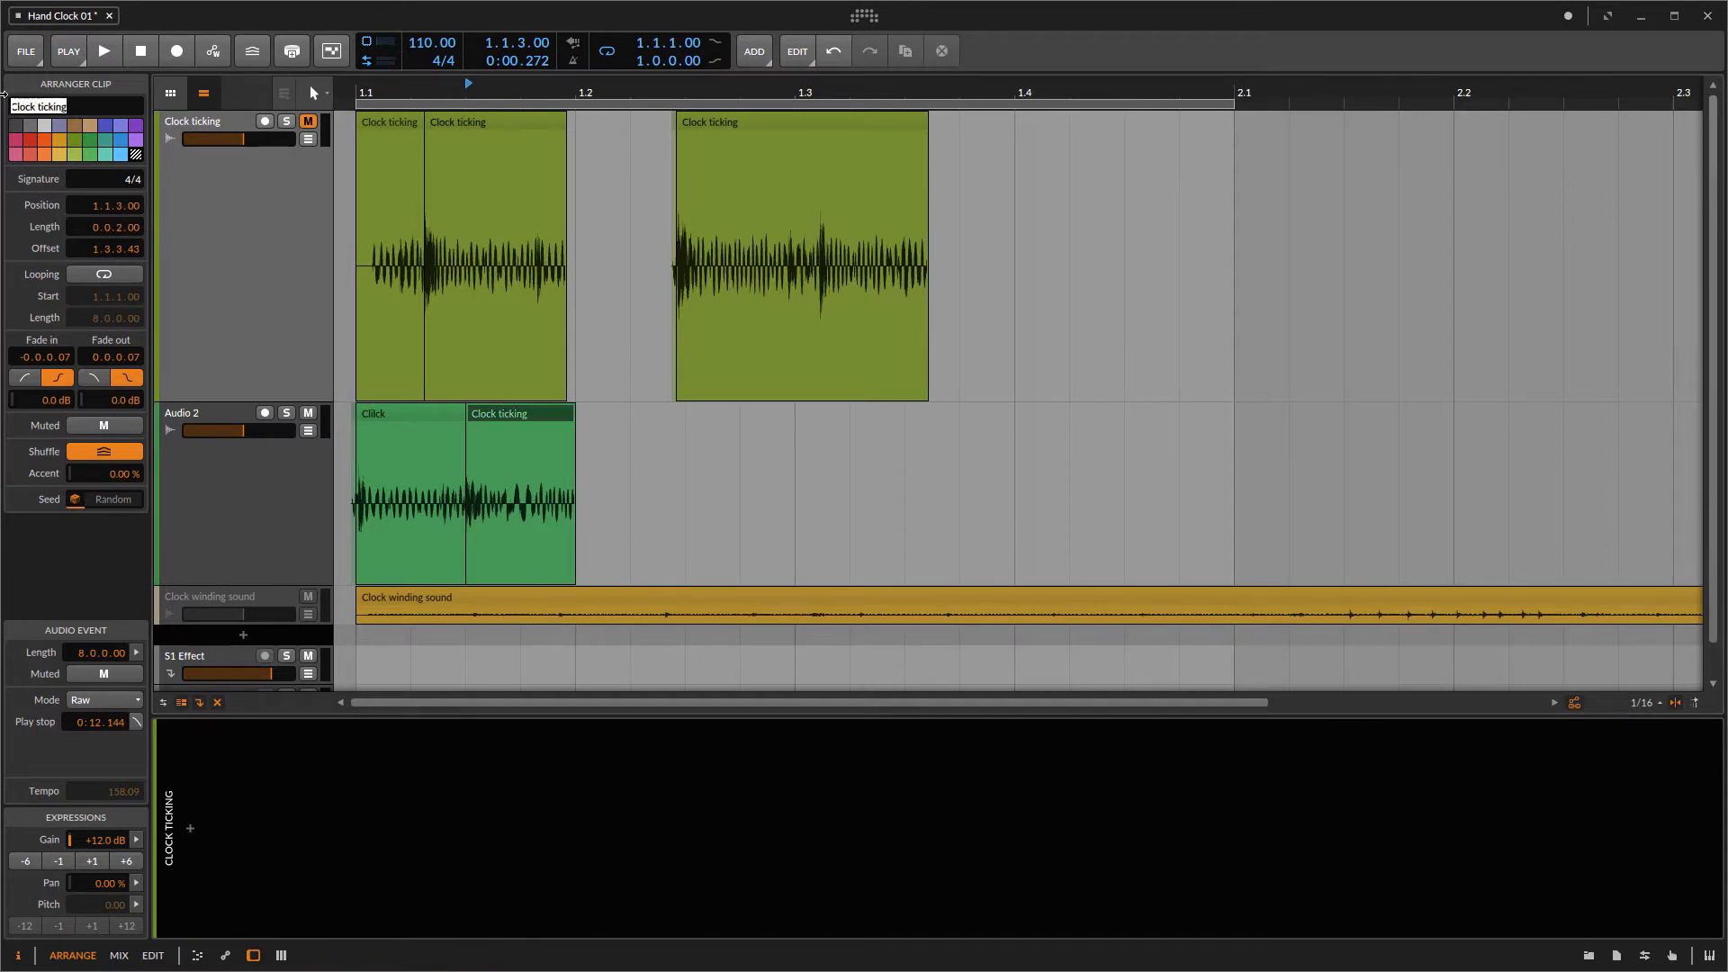
type("R")
Step: Rename the Audio 2 track as Clock
left_click(222, 416)
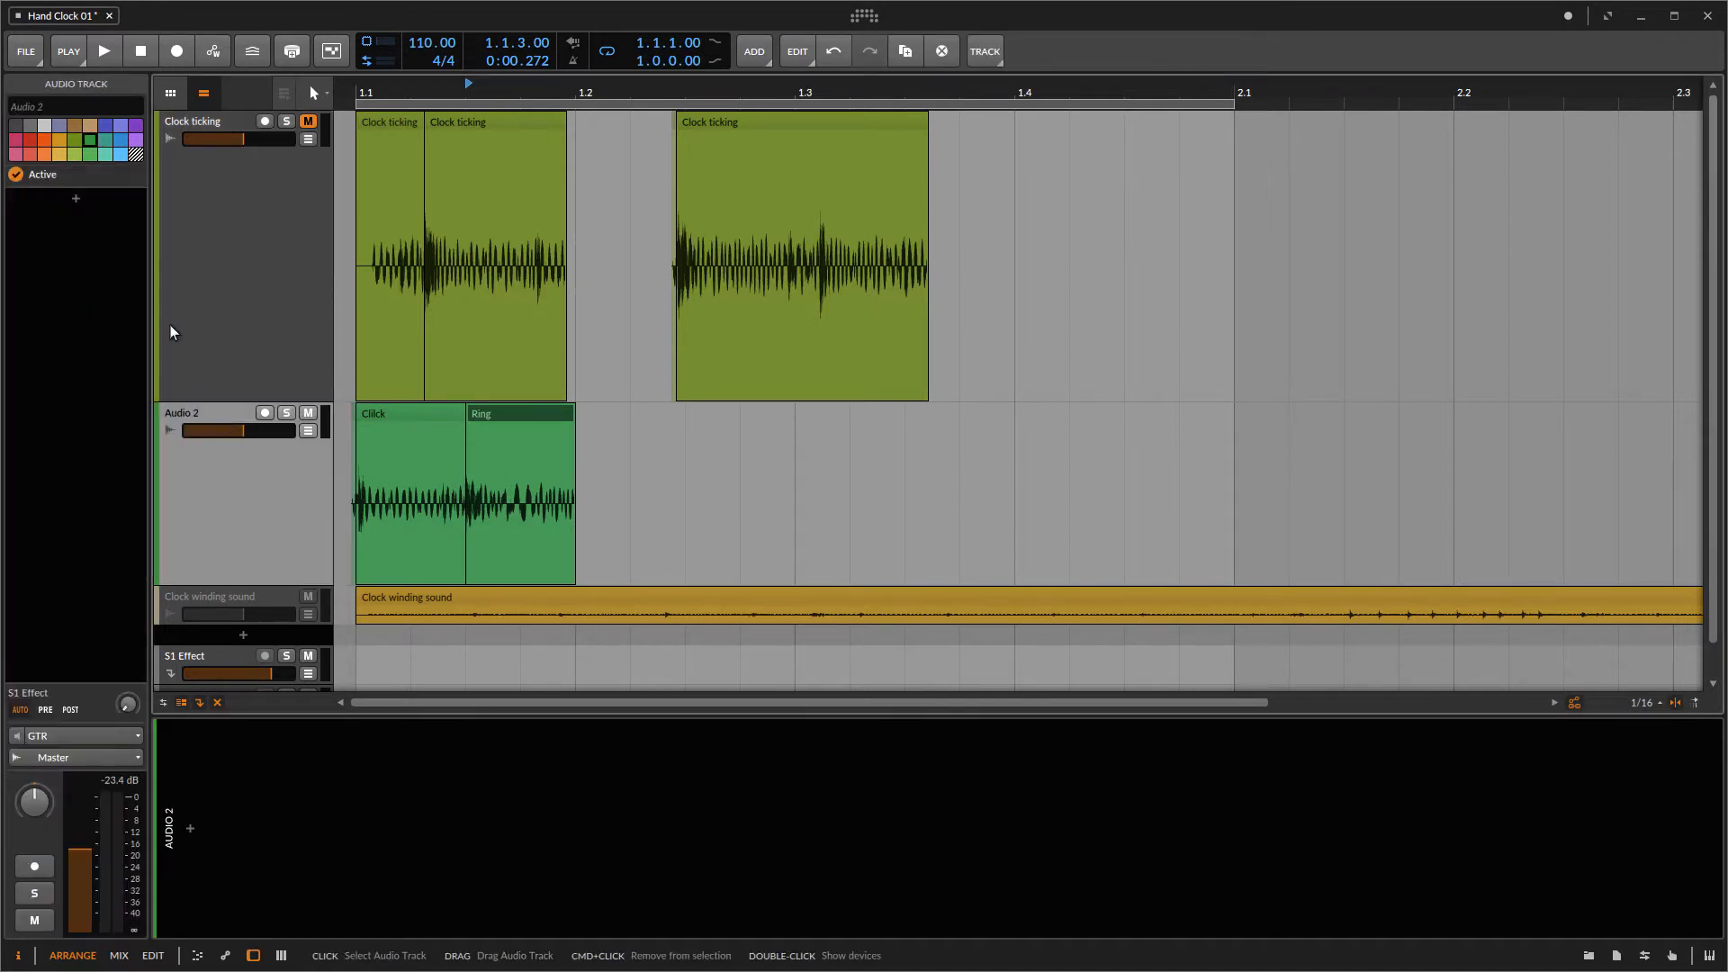
left_click(49, 107)
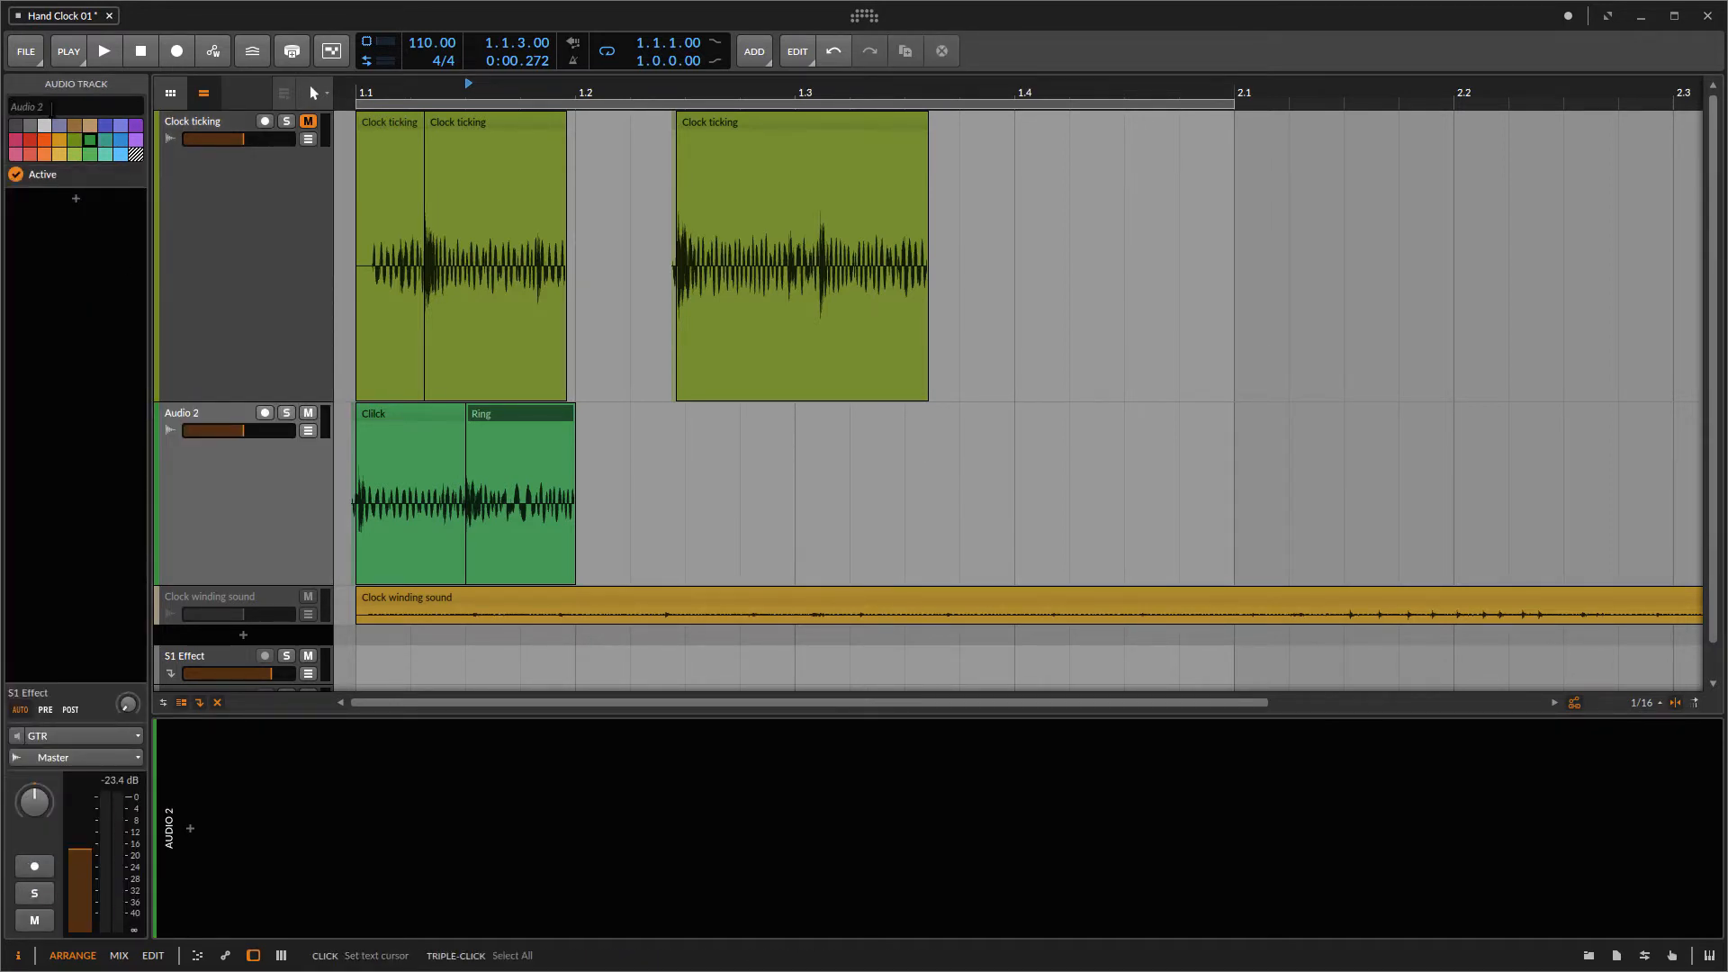
type("Clock")
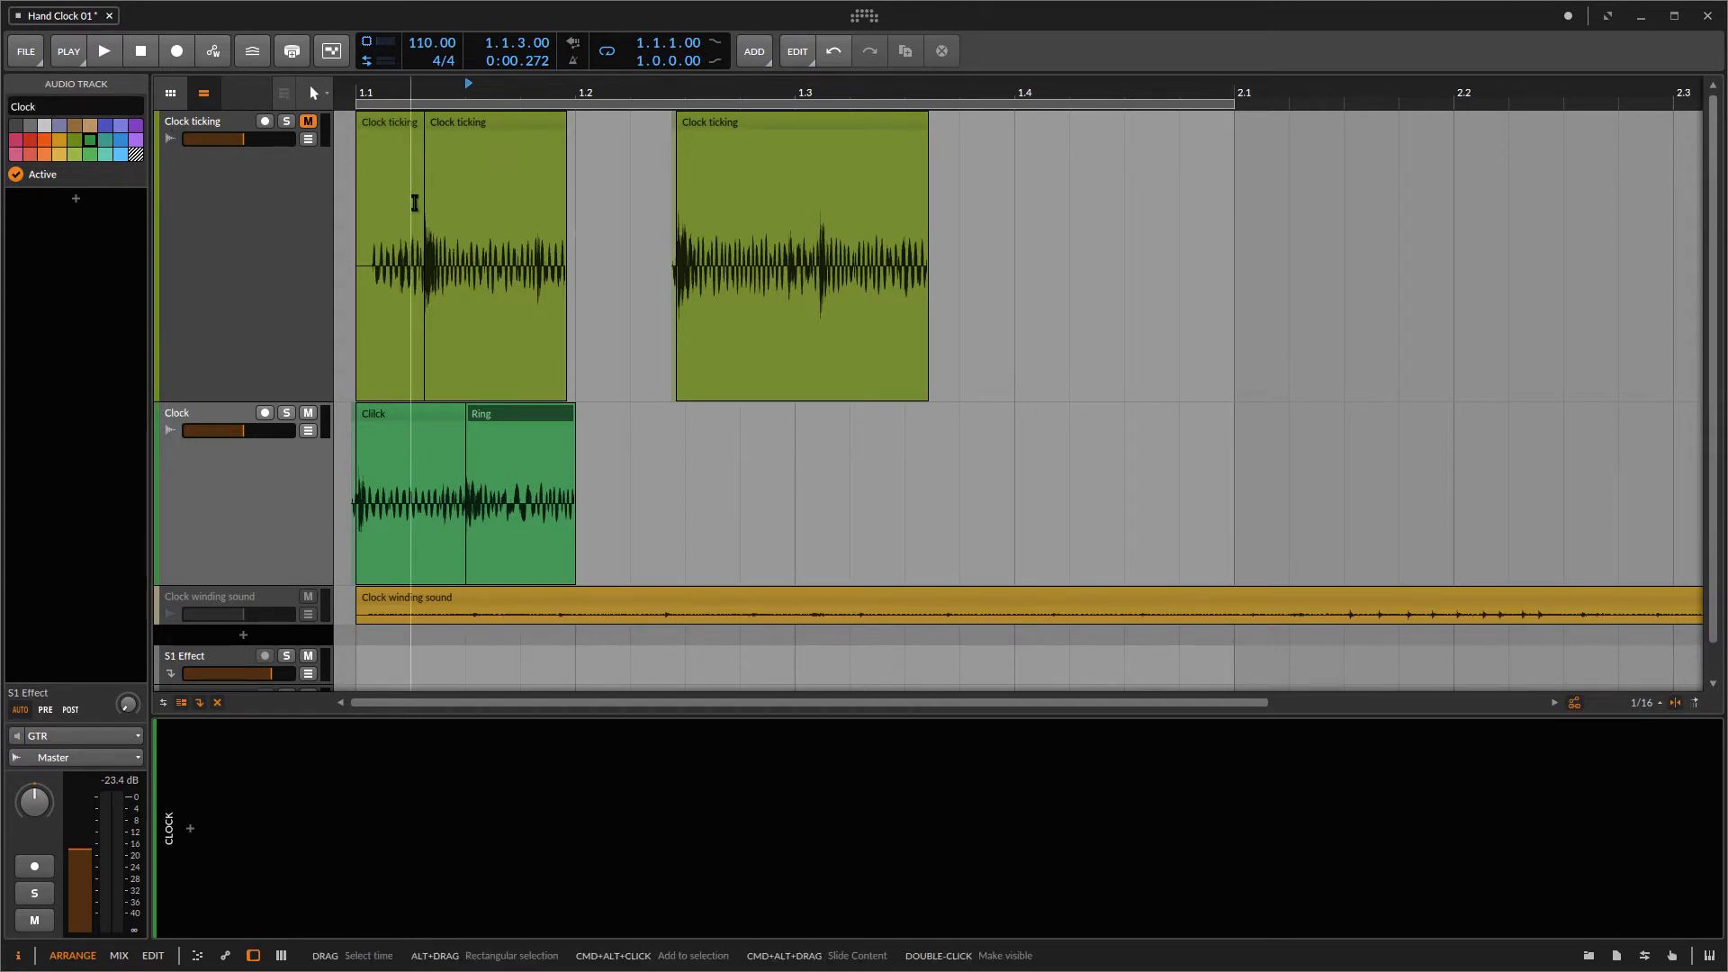
Step: Select the Click and Ring clips and duplicate the pair three times along the Clock track
left_click_drag(589, 418, 397, 425)
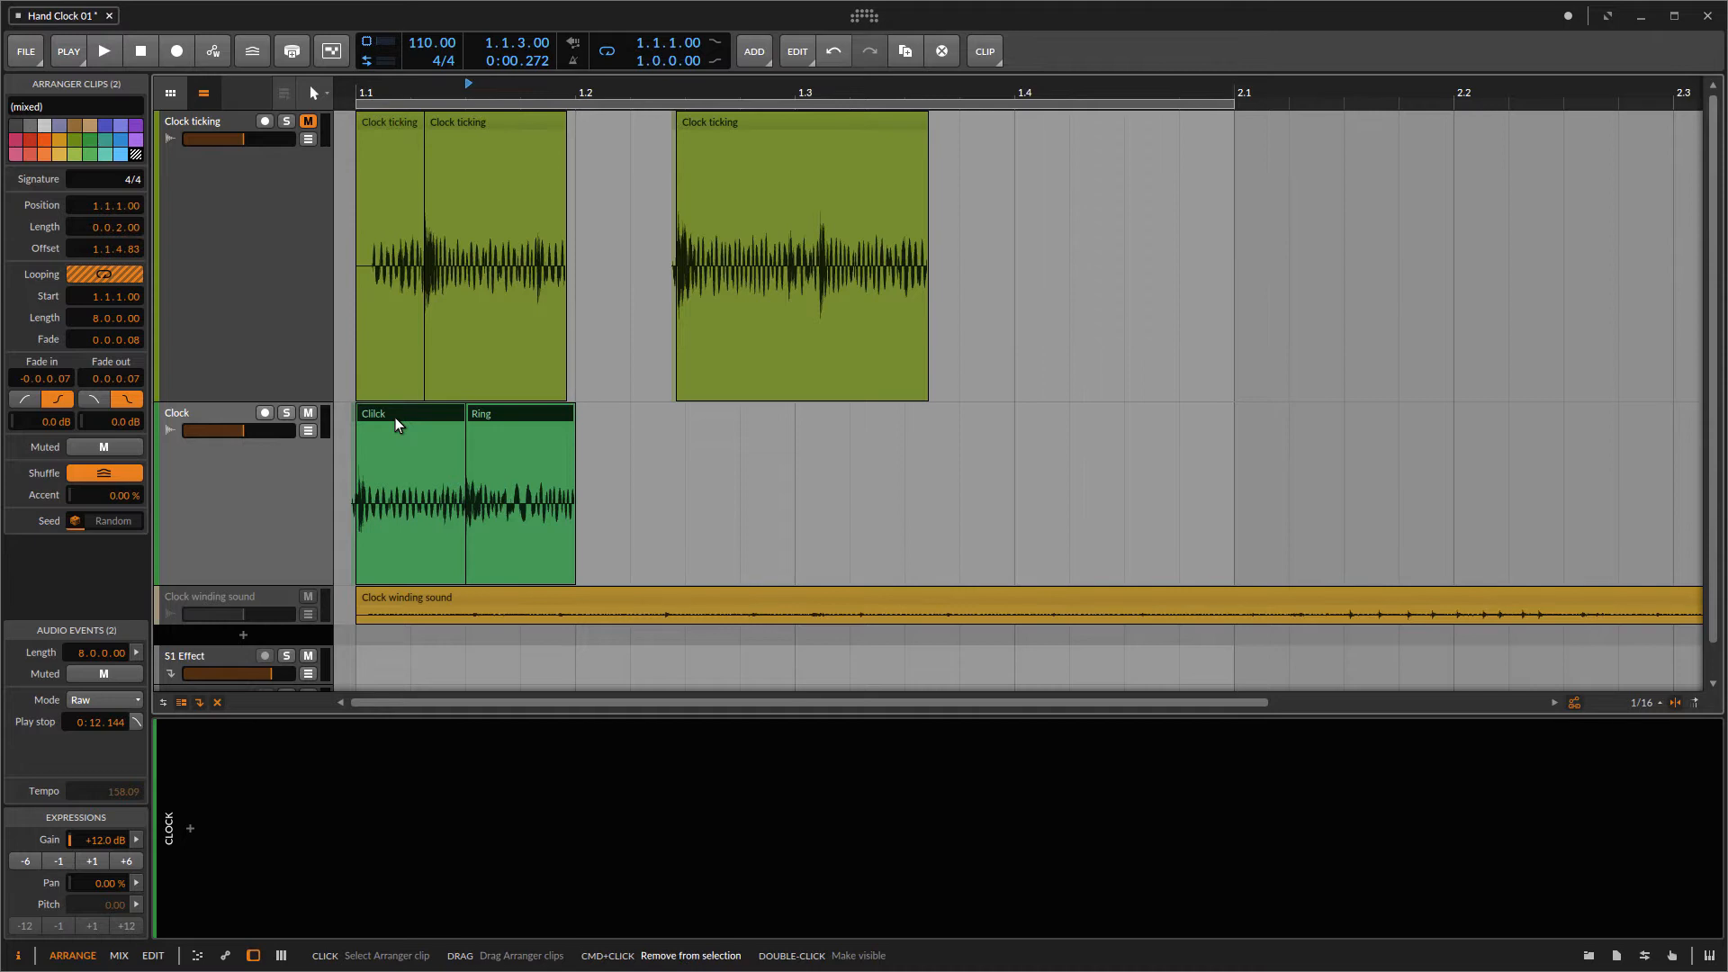
key("ctrl+d")
key("ctrl+d")
key("ctrl+d")
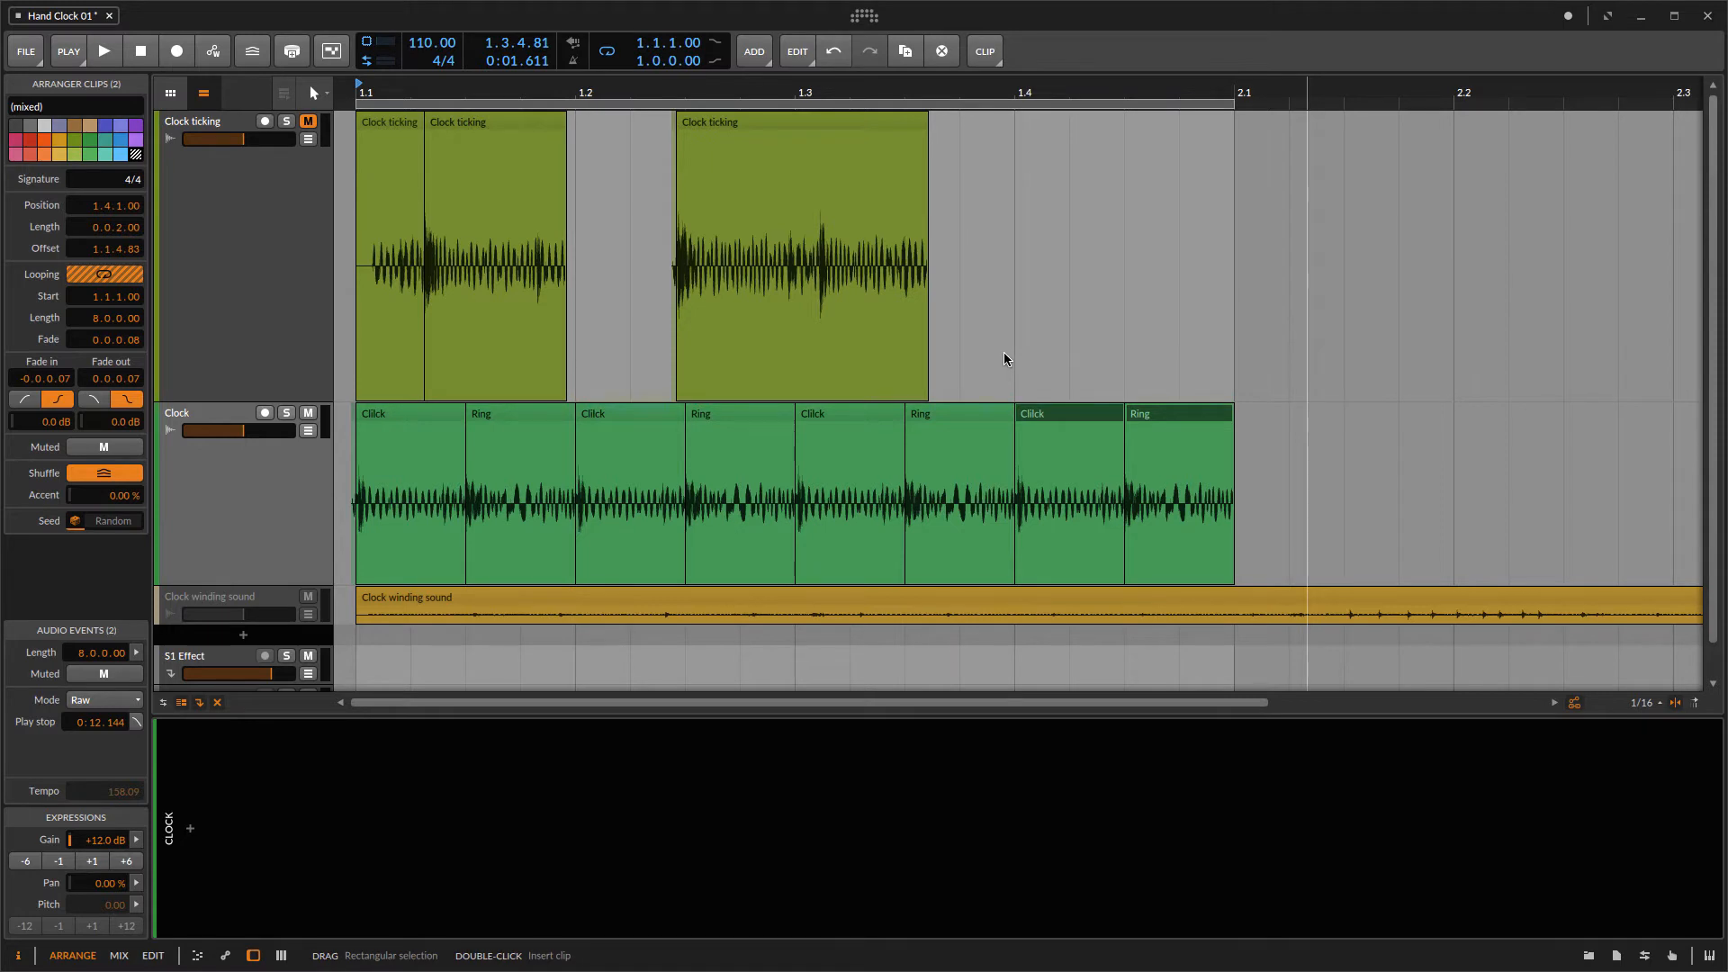
Step: Duplicate the Clock track
left_click(279, 520)
right_click(278, 520)
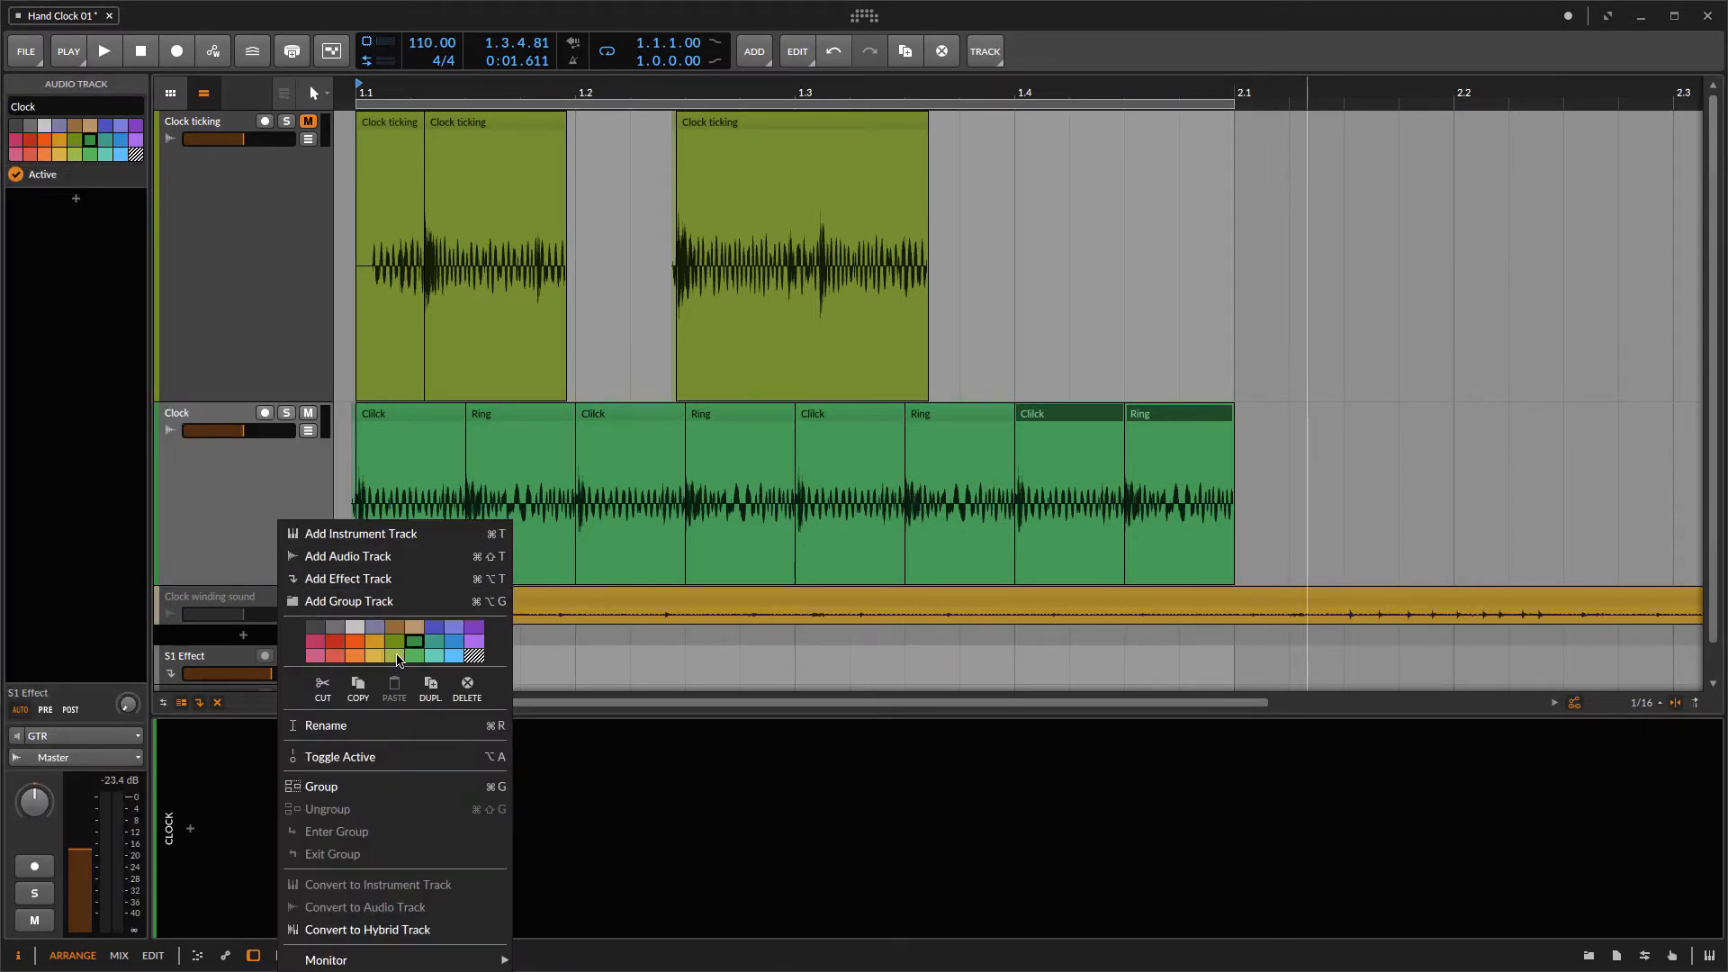
left_click(430, 684)
Step: Delete every clip on the duplicated Clock track except the first Click clip
scroll(446, 594, "down", 2)
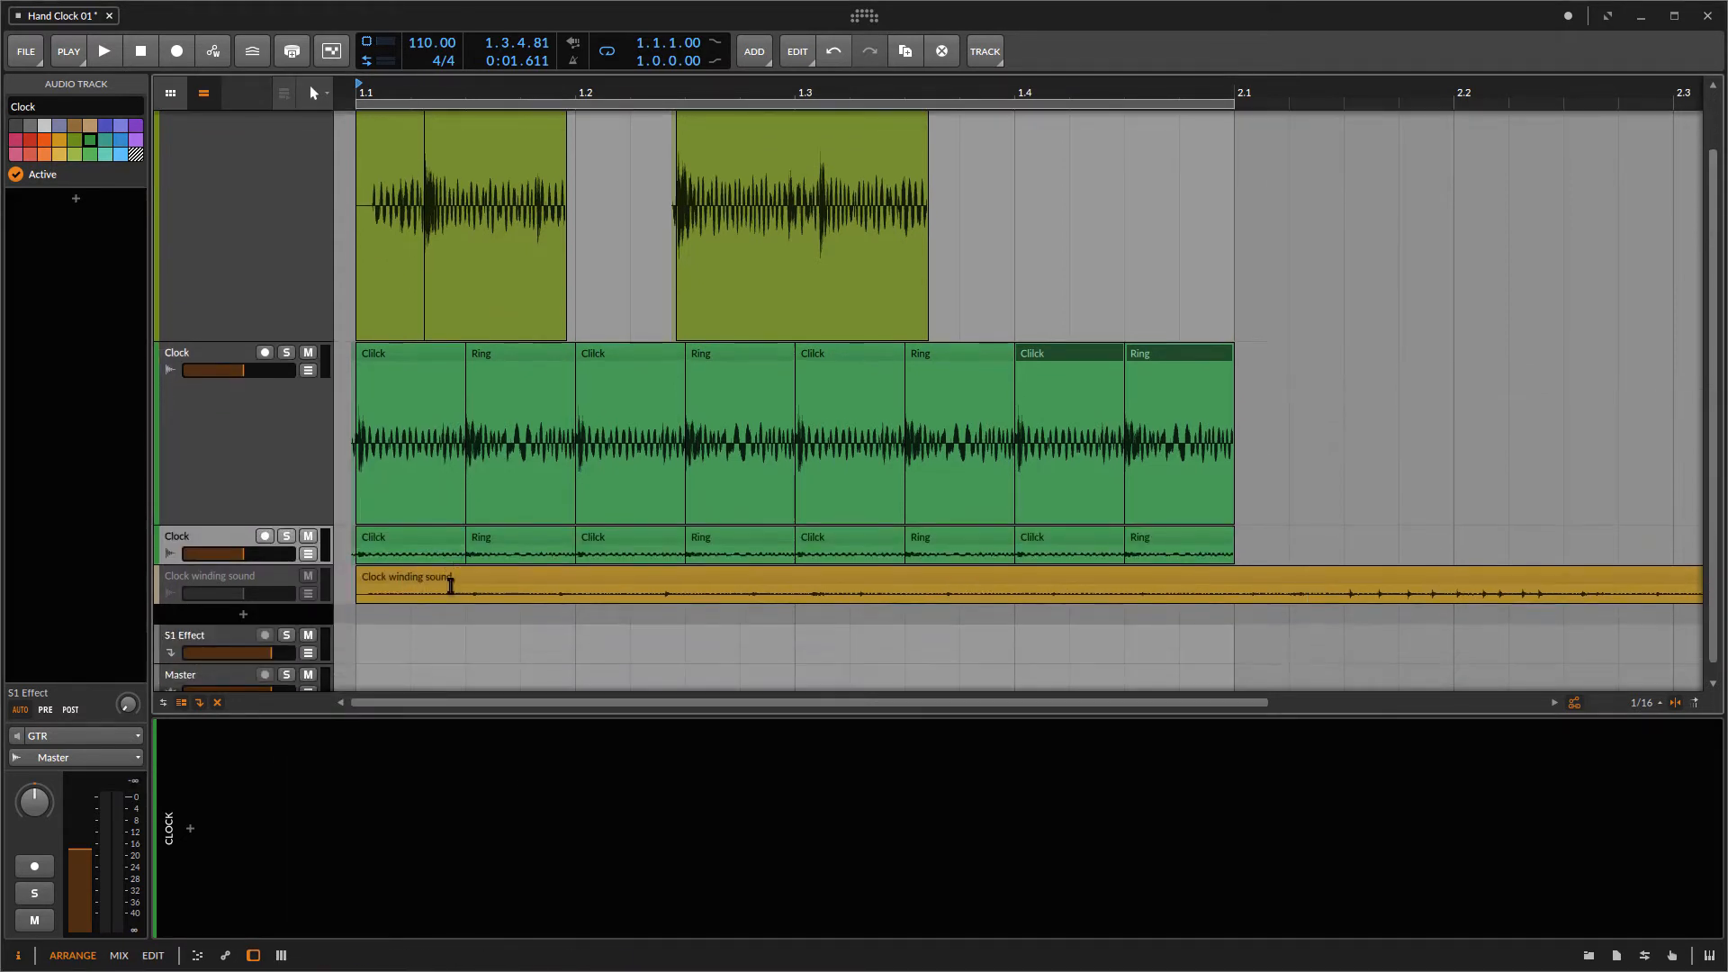
left_click(502, 526)
key("Delete")
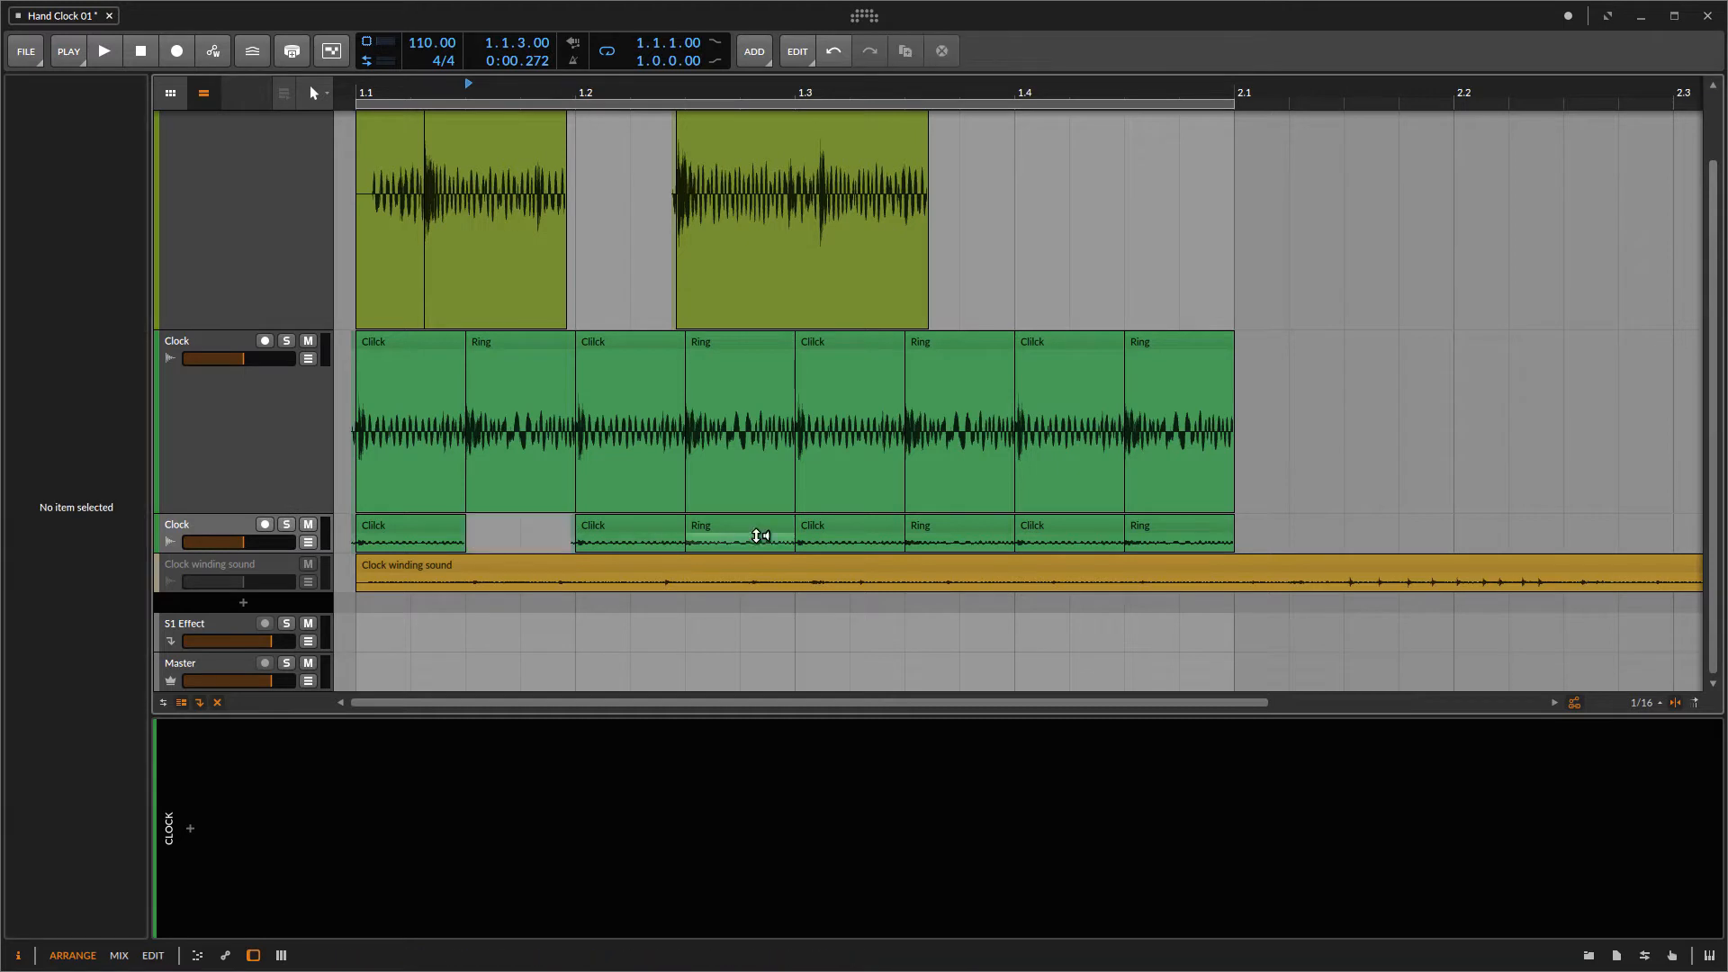
left_click_drag(1265, 526, 531, 536)
key("Delete")
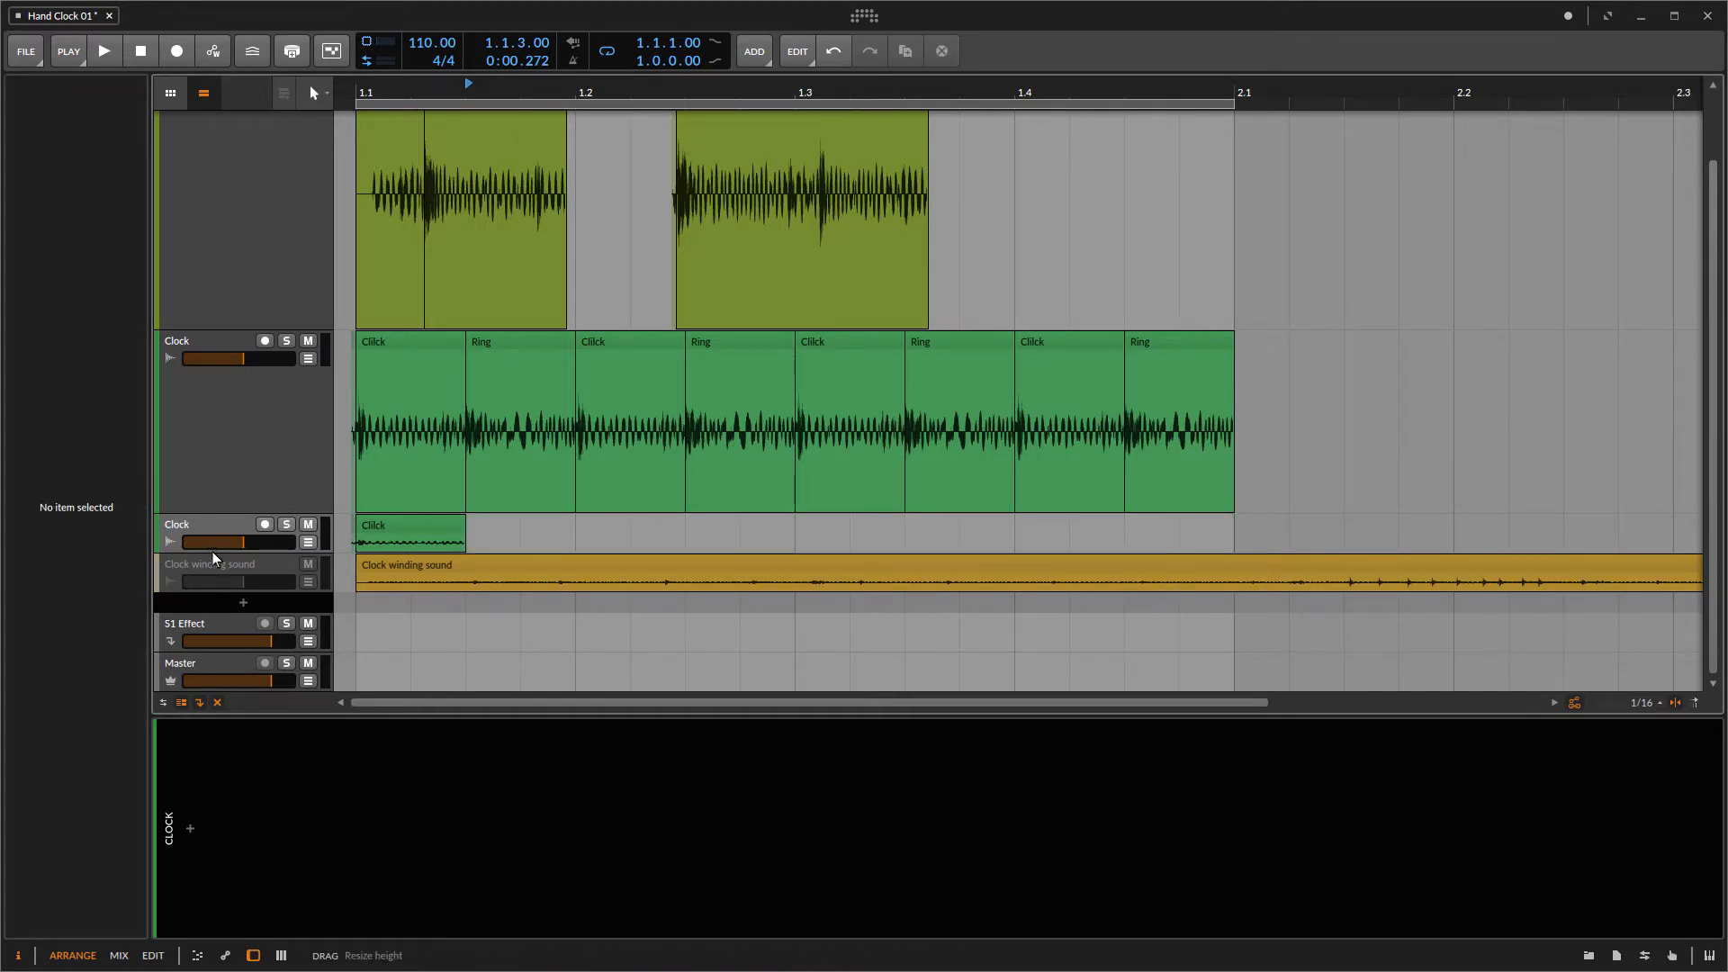
Step: Enlarge the duplicated track and shorten its Click clip to a length of 0.0.1.00
left_click_drag(214, 554, 247, 633)
scroll(431, 504, "down", 2)
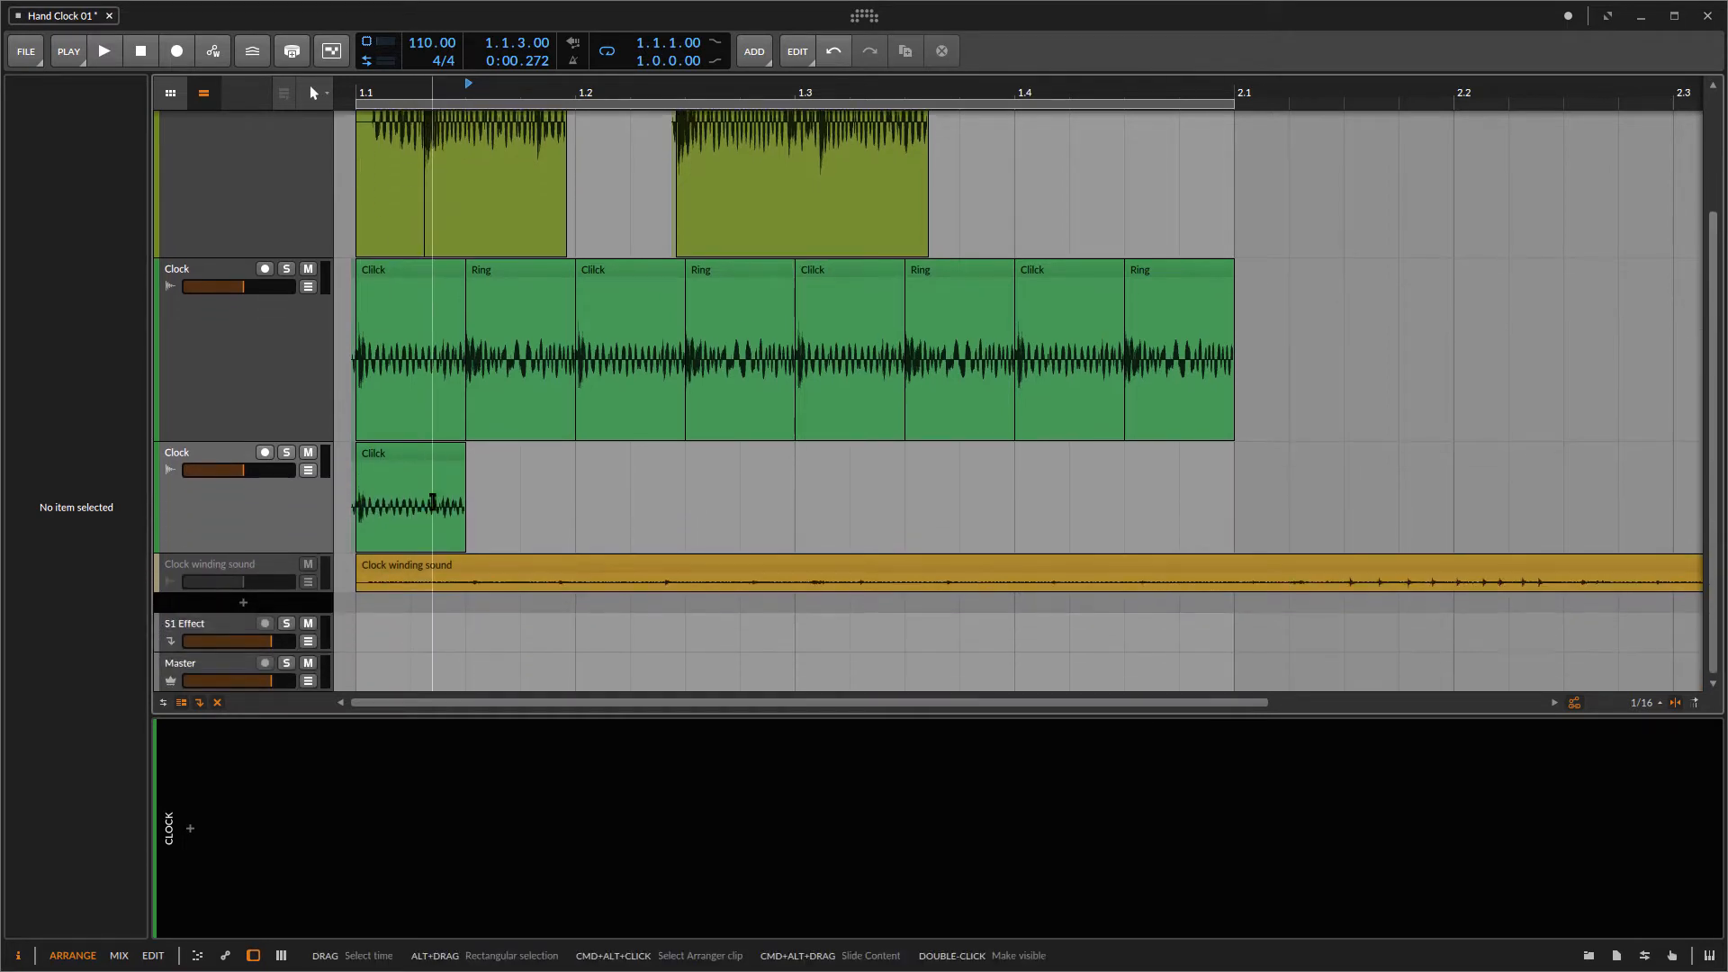
left_click(432, 453)
left_click_drag(531, 462, 443, 469)
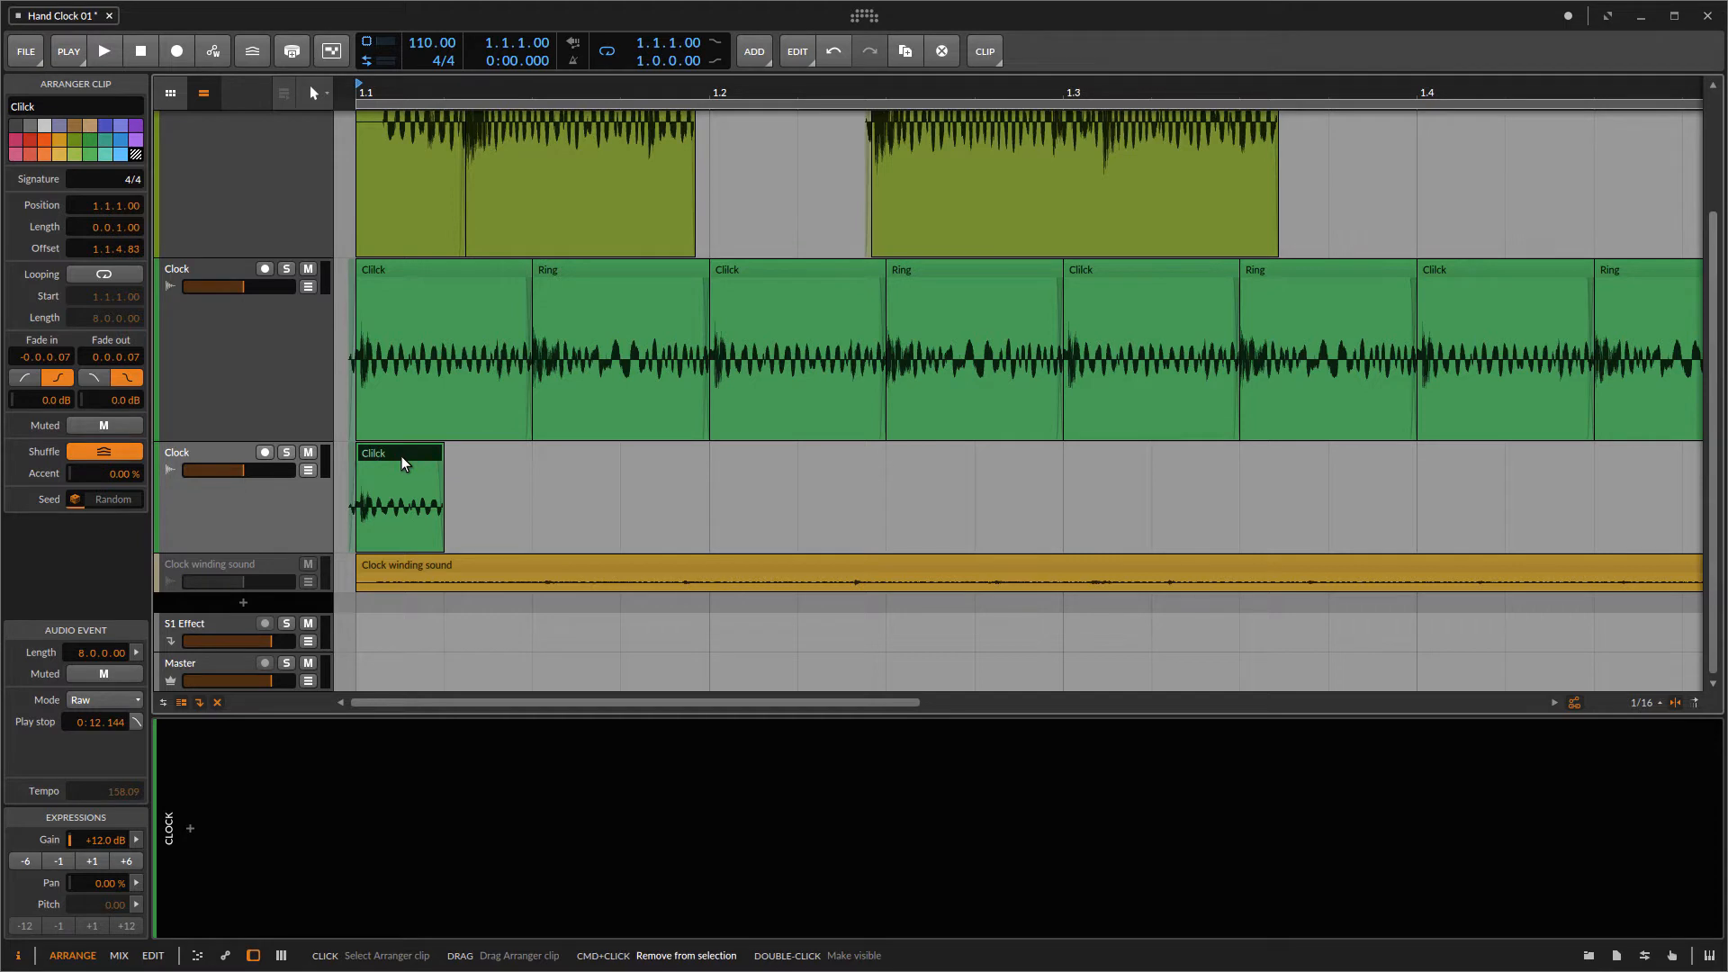
Step: Duplicate the short Click clip three times and space the four copies one sixteenth apart
key("ctrl+d")
key("ctrl+d")
key("ctrl+d")
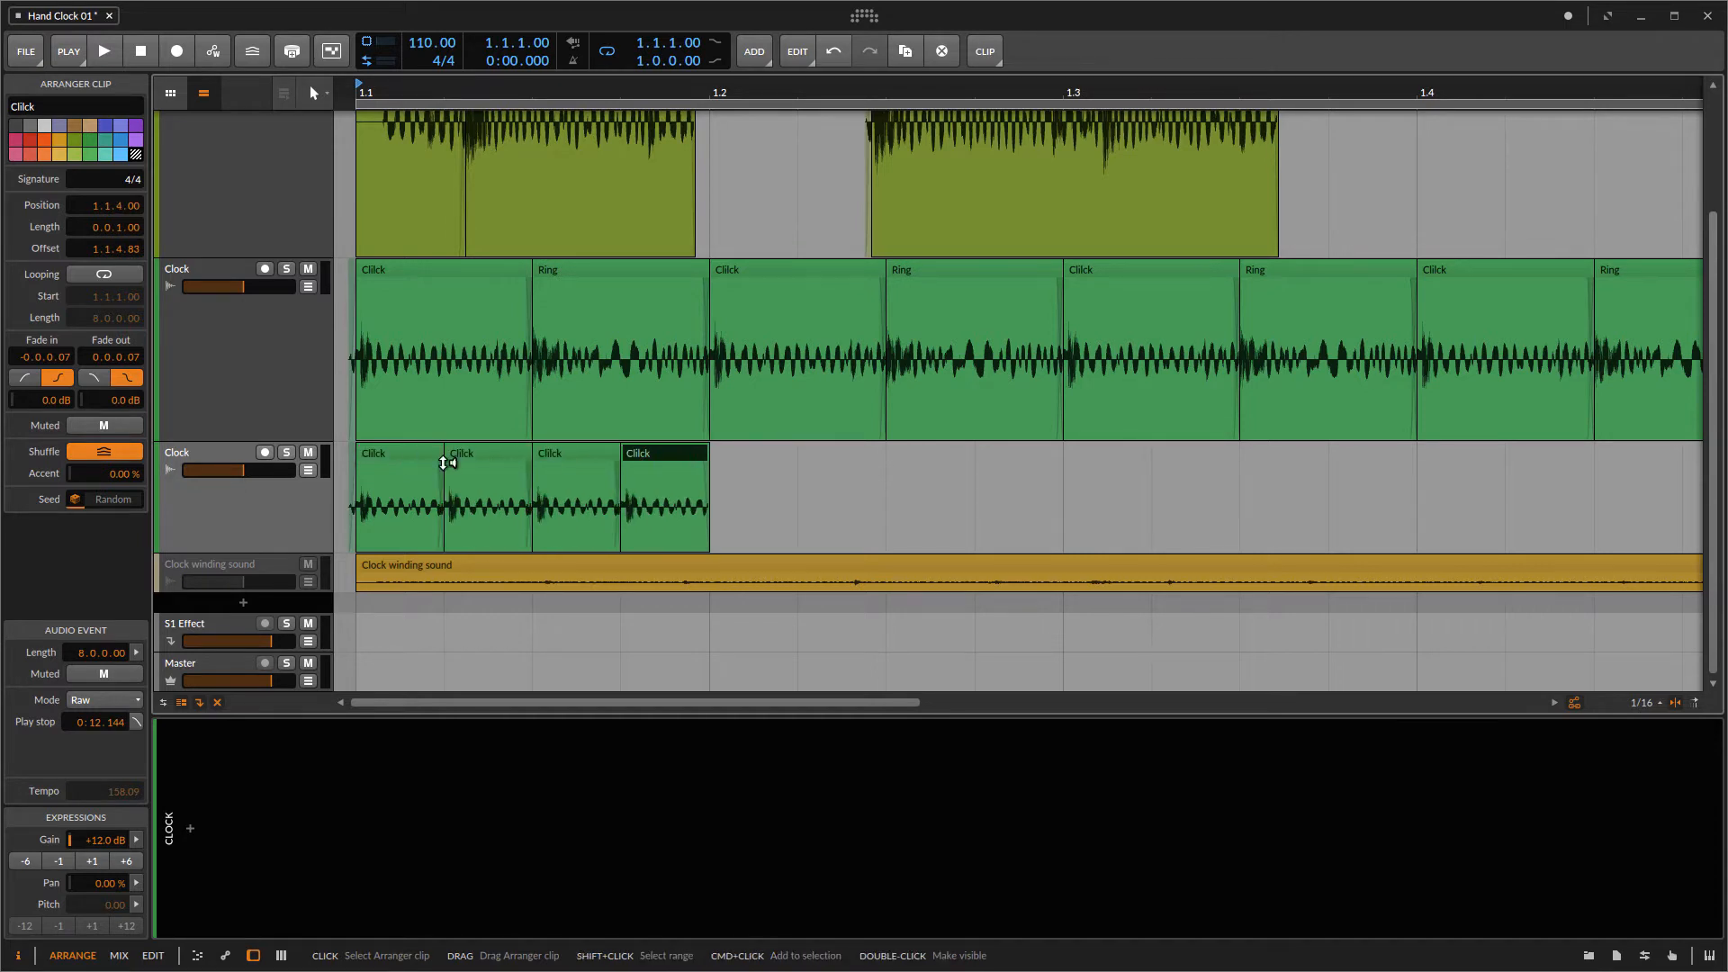
left_click_drag(665, 458, 841, 457)
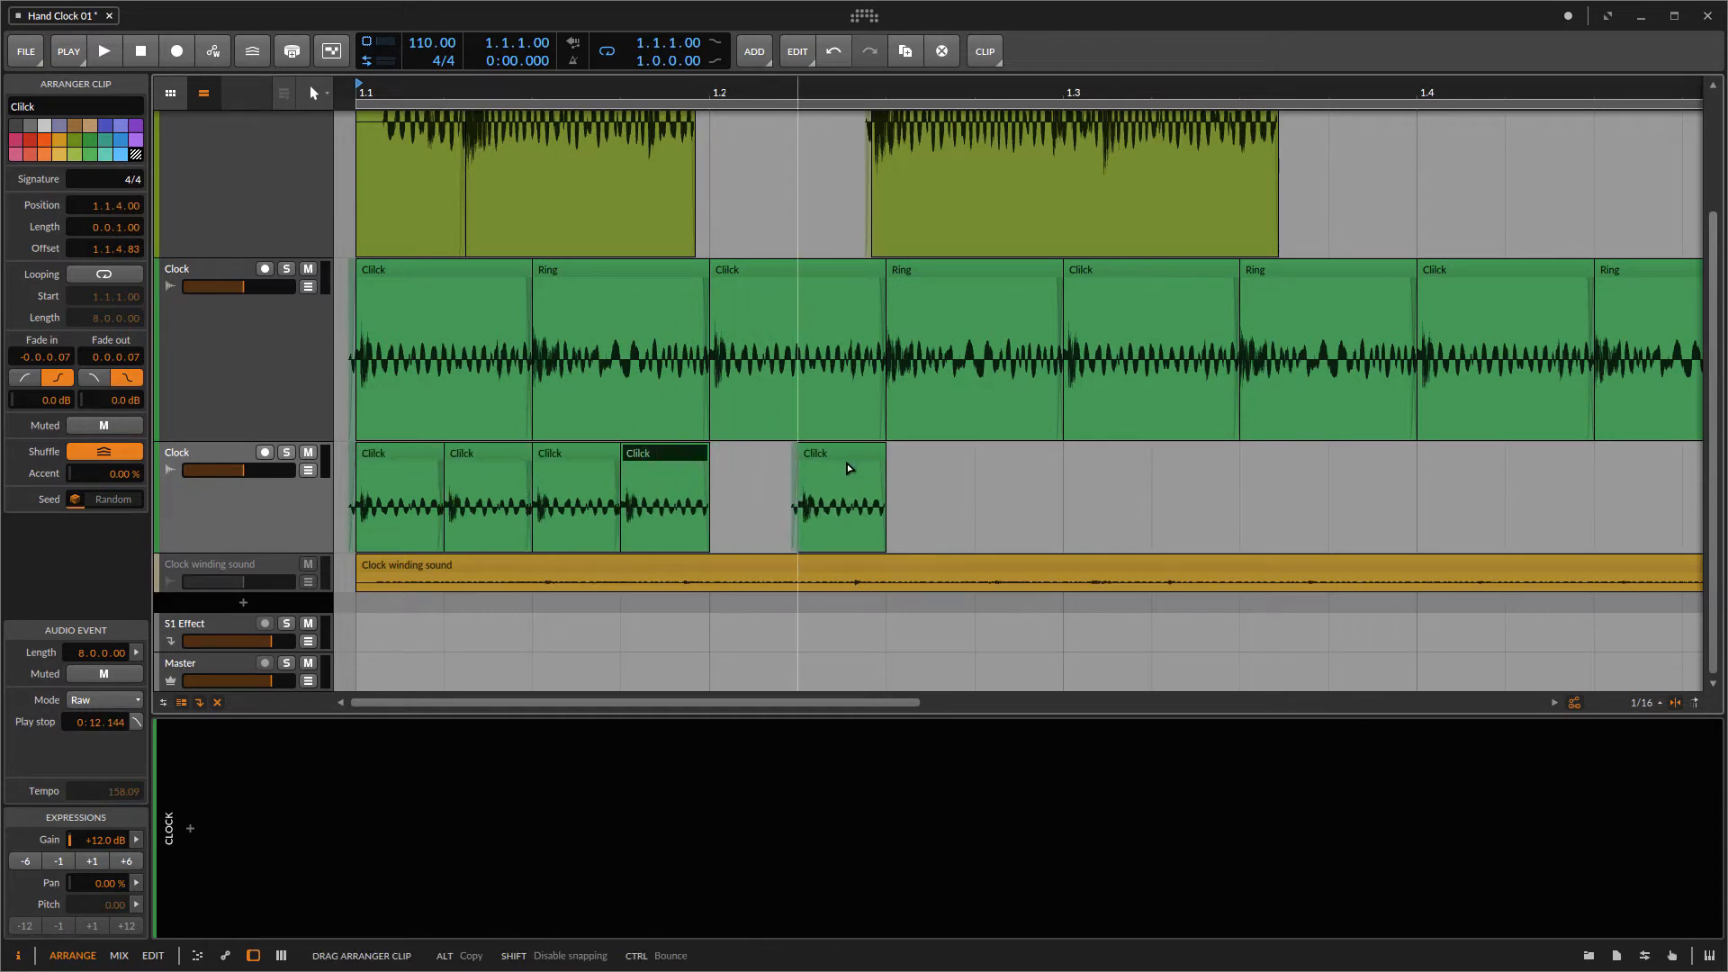
left_click_drag(599, 455, 670, 459)
left_click_drag(495, 456, 935, 456)
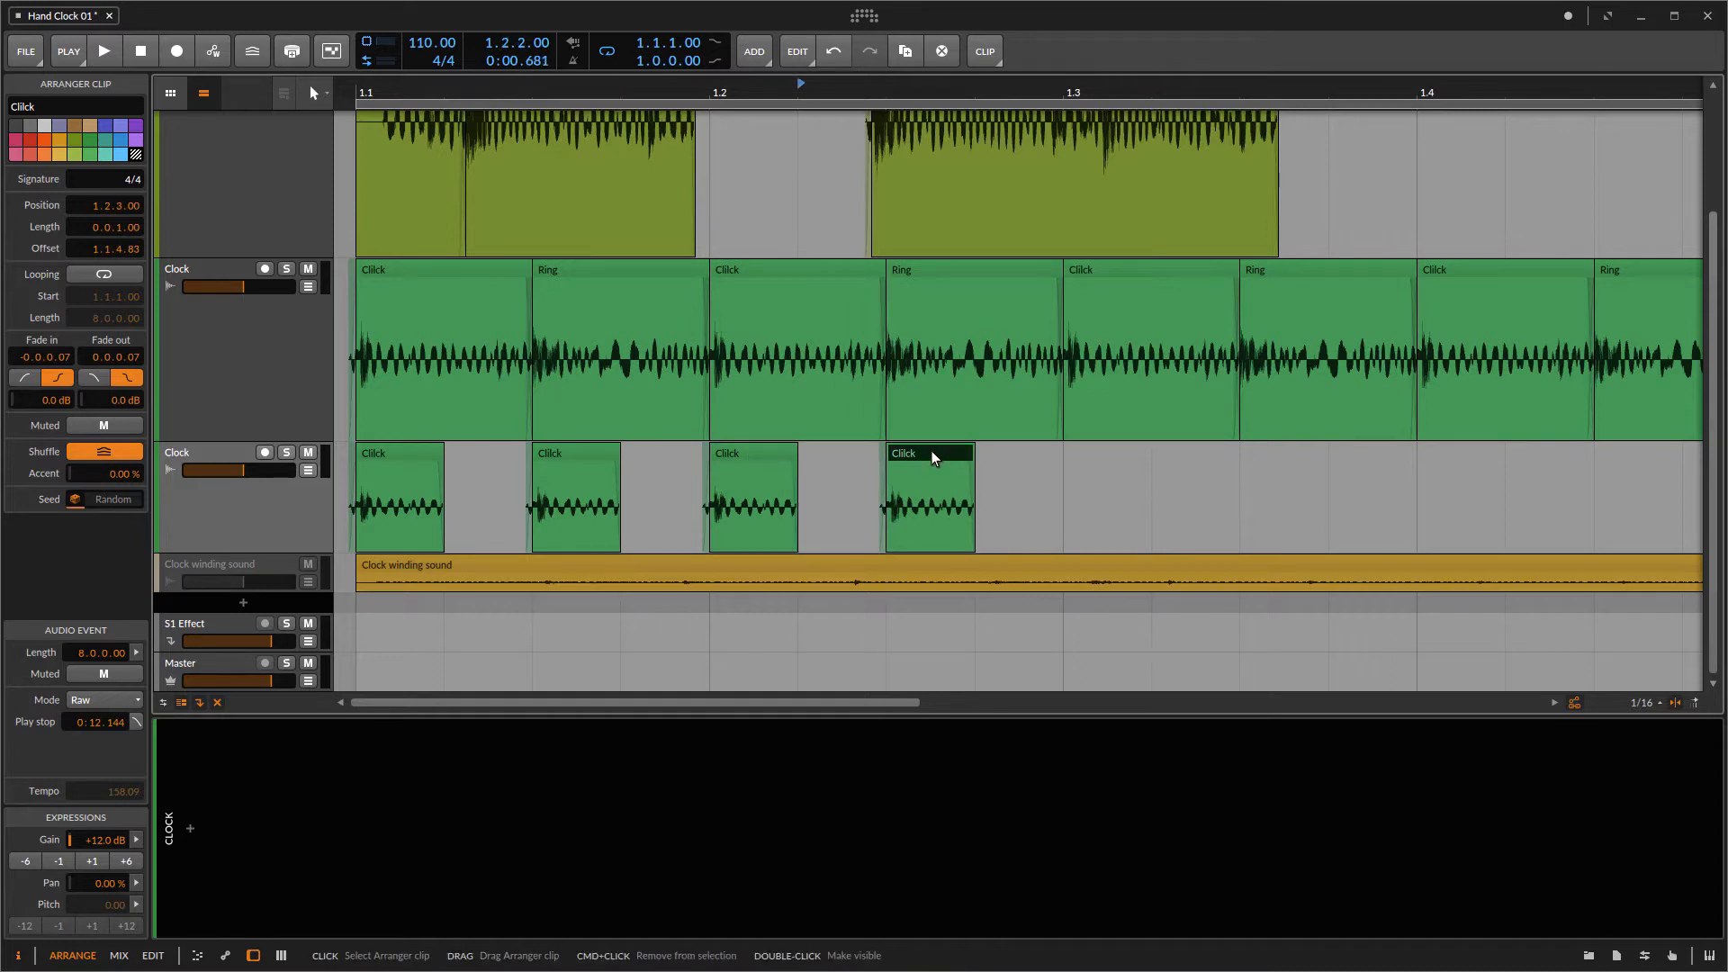
Step: Play the arrangement from the start to hear the new Click pattern
scroll(798, 378, "up", 3)
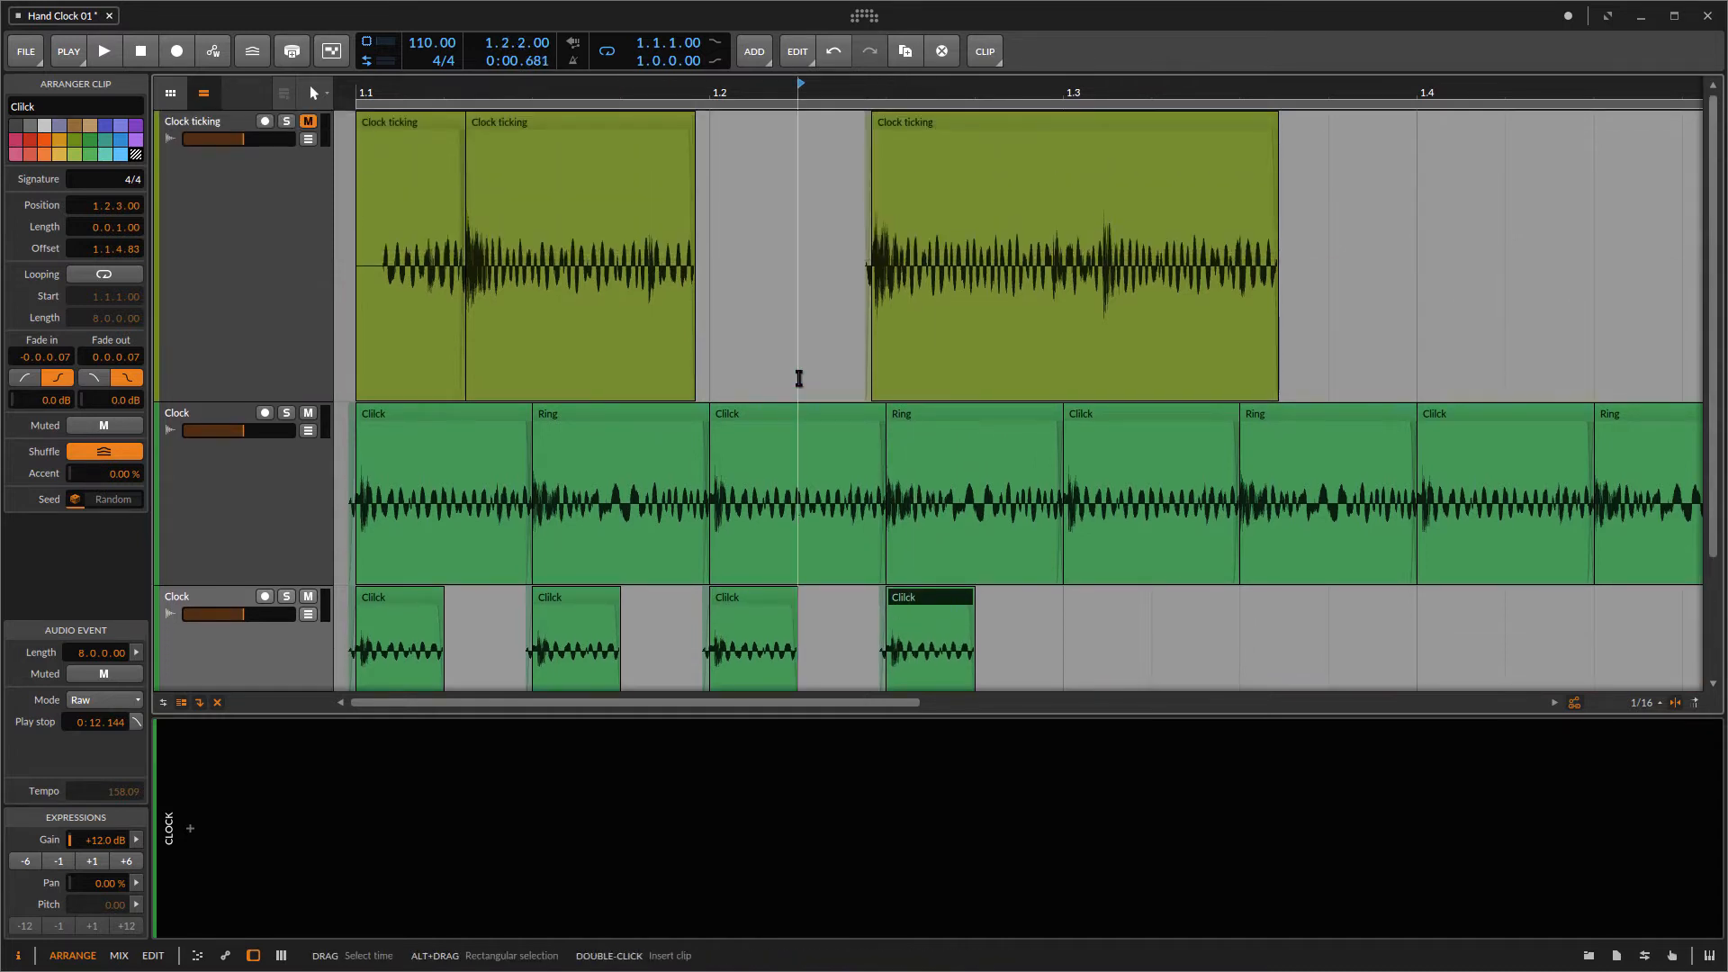
scroll(799, 378, "down", 1)
left_click(353, 88)
key("space")
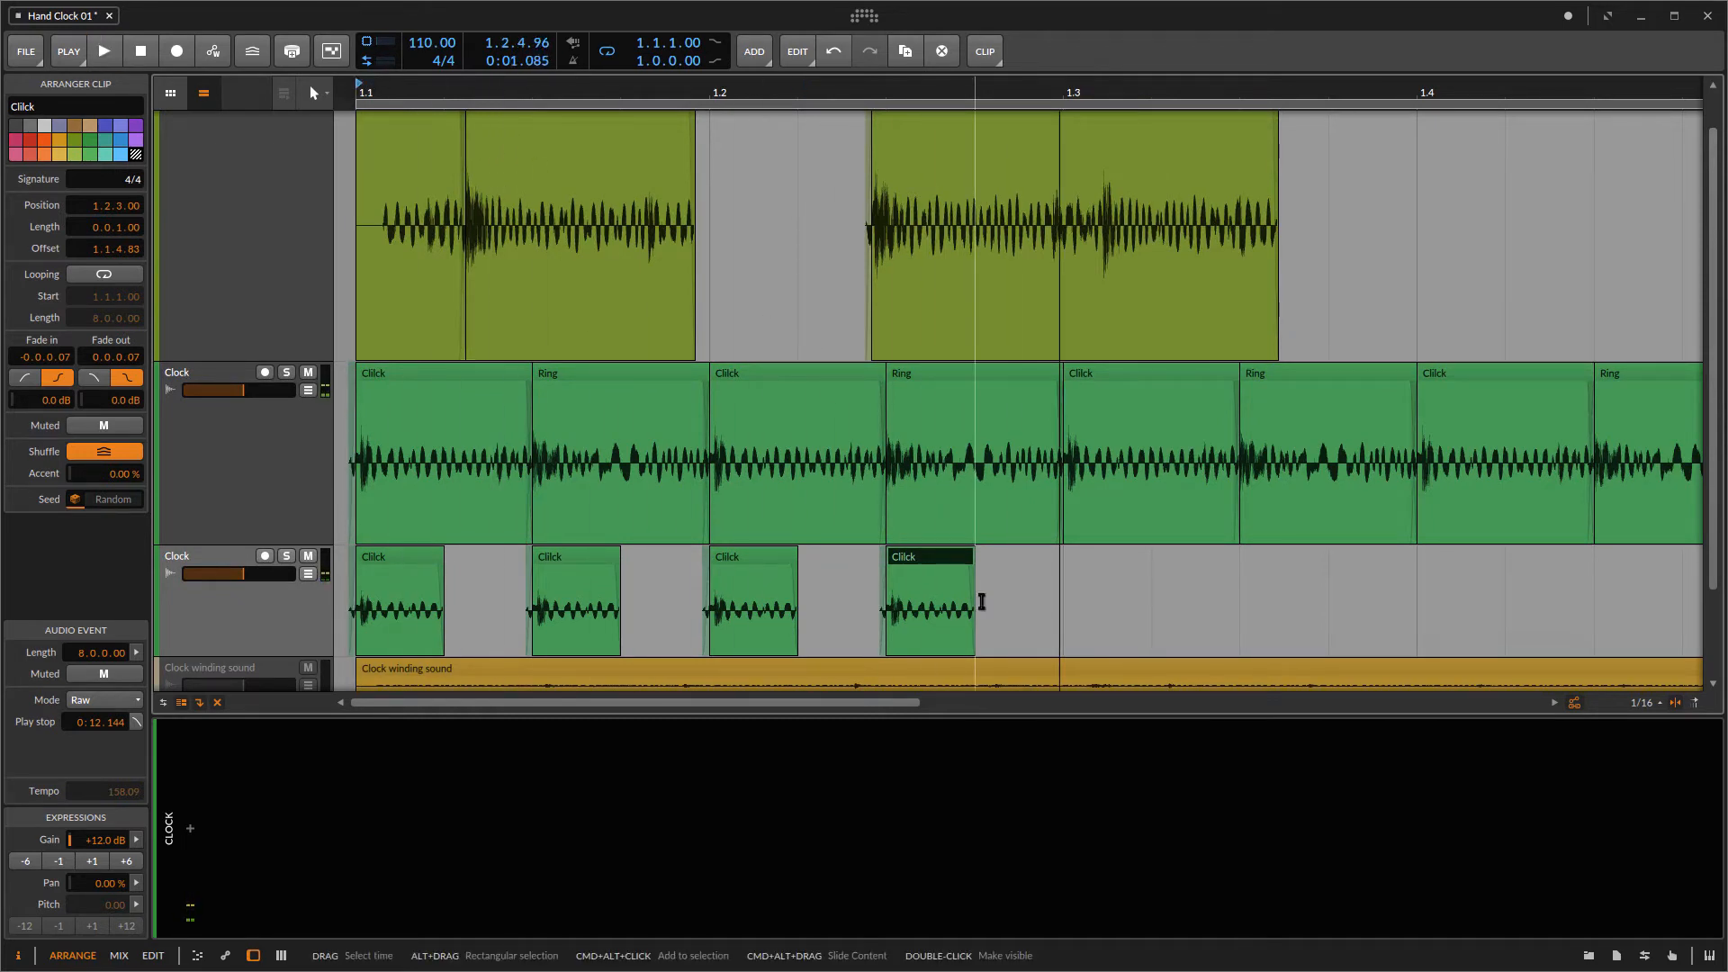
Step: Shift the four short Click clips one sixteenth later and replay the pattern
left_click_drag(993, 563, 501, 571)
key("space")
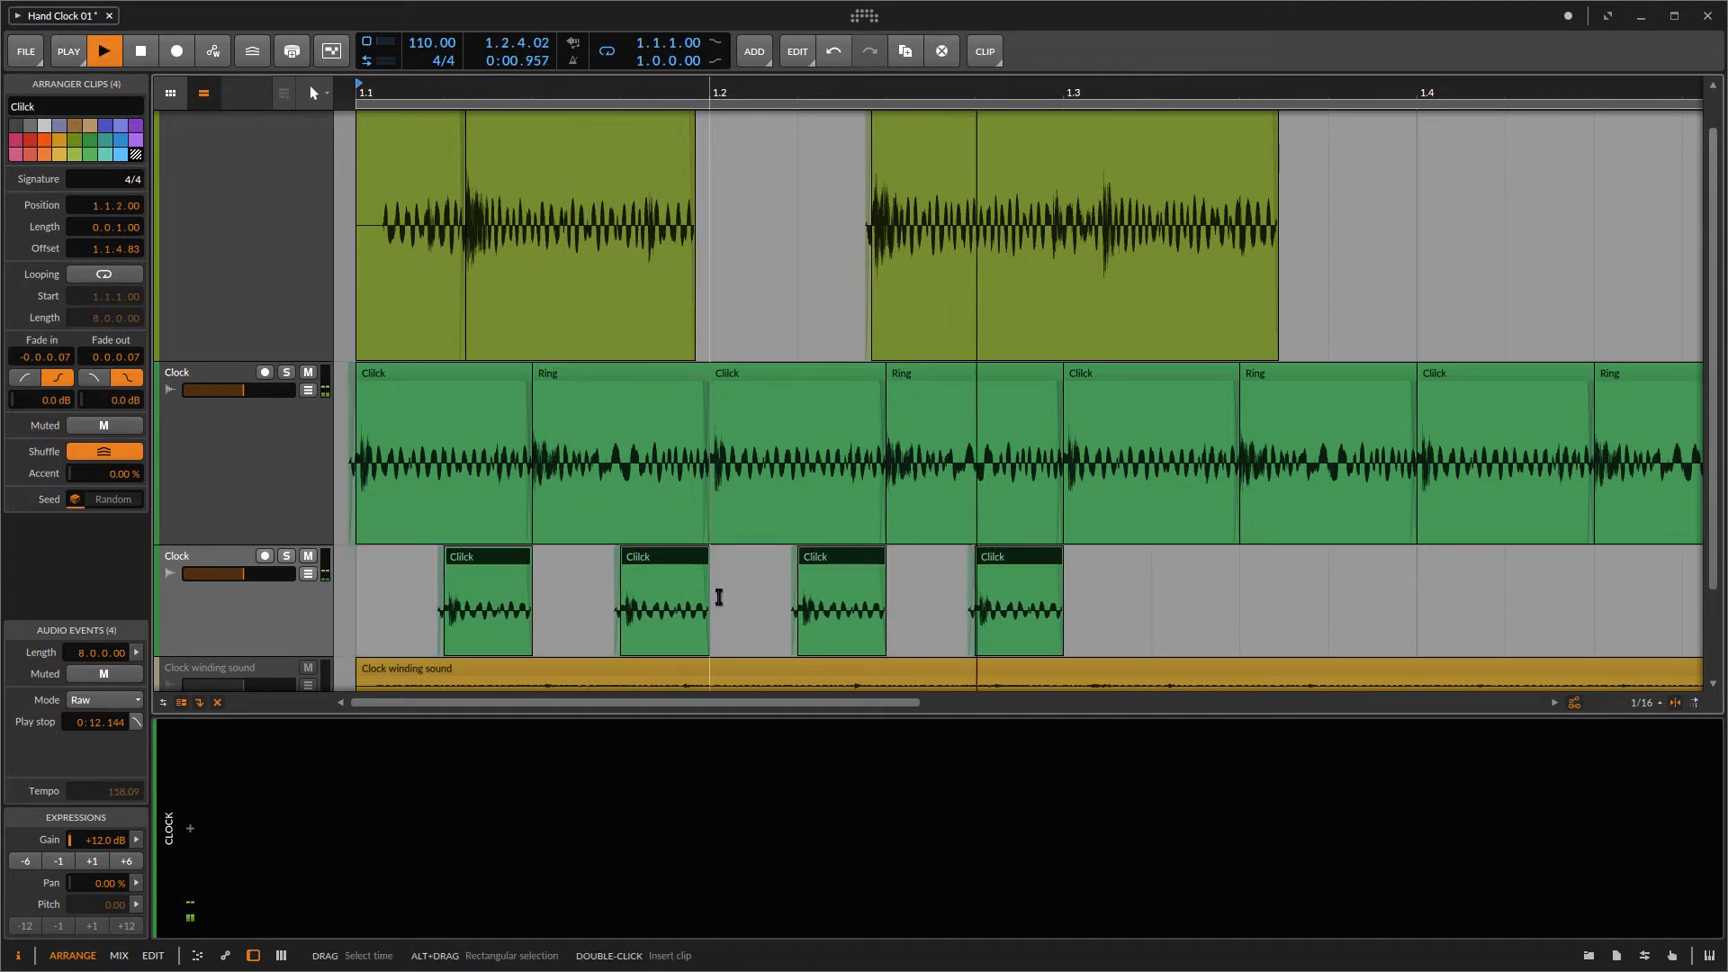
key("space")
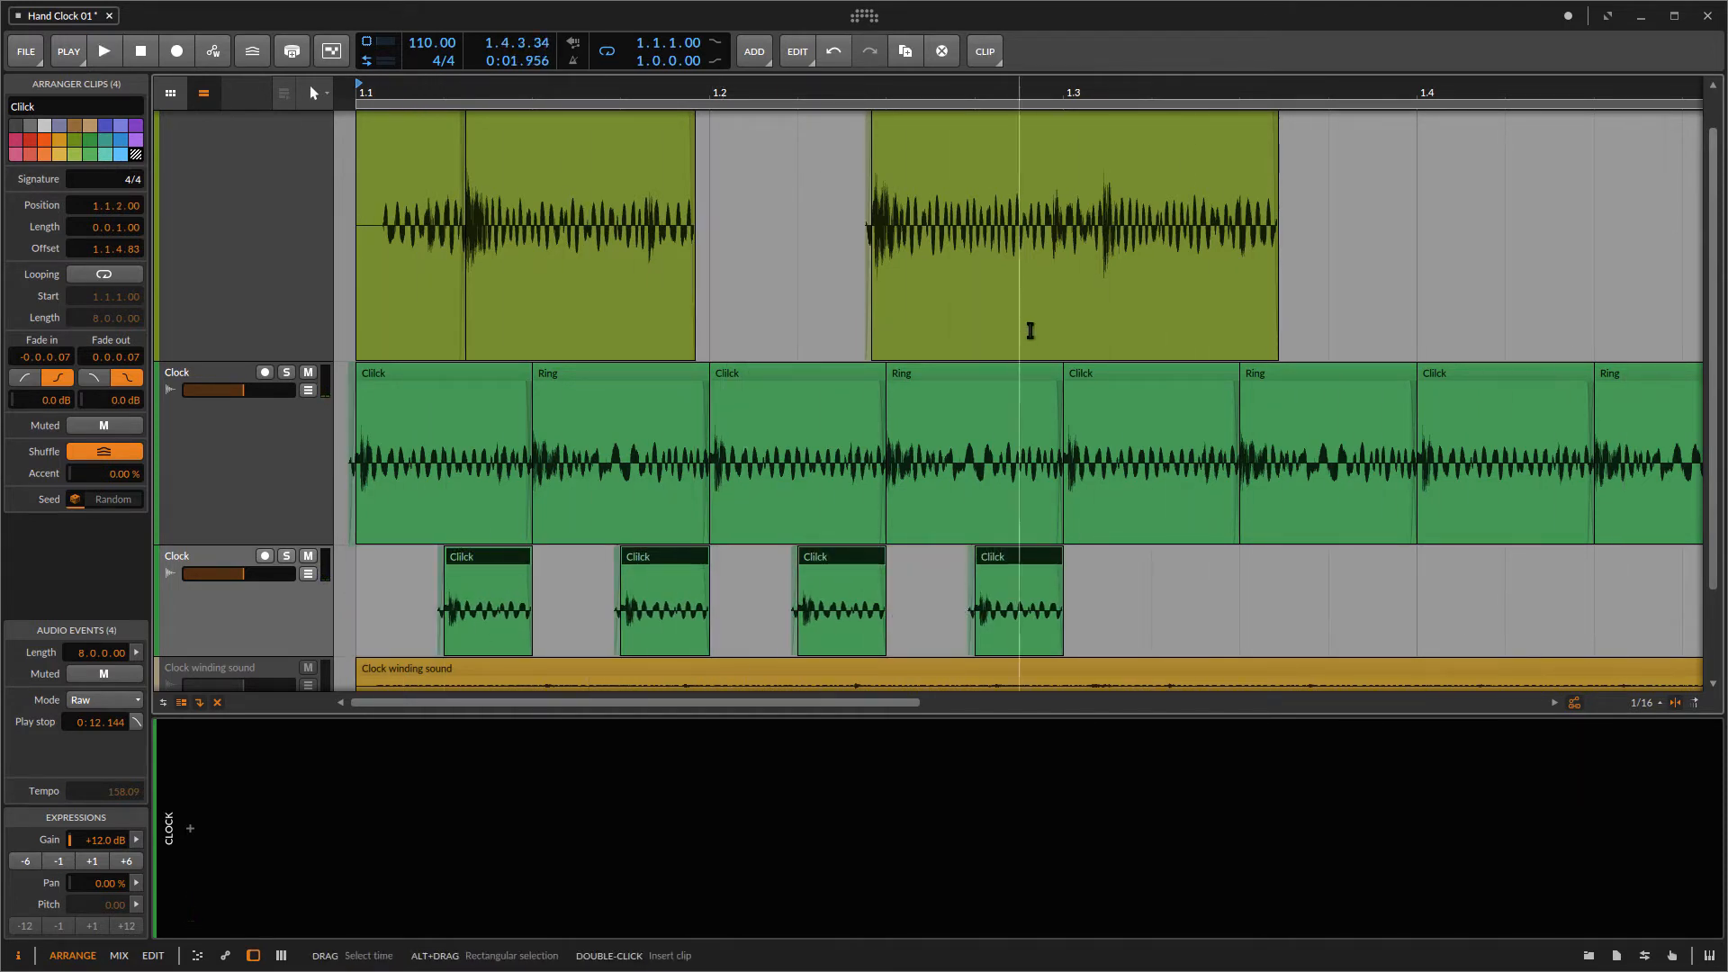
Step: Duplicate the four short Click clips and shift the copies one sixteenth later
left_click_drag(946, 91, 944, 54)
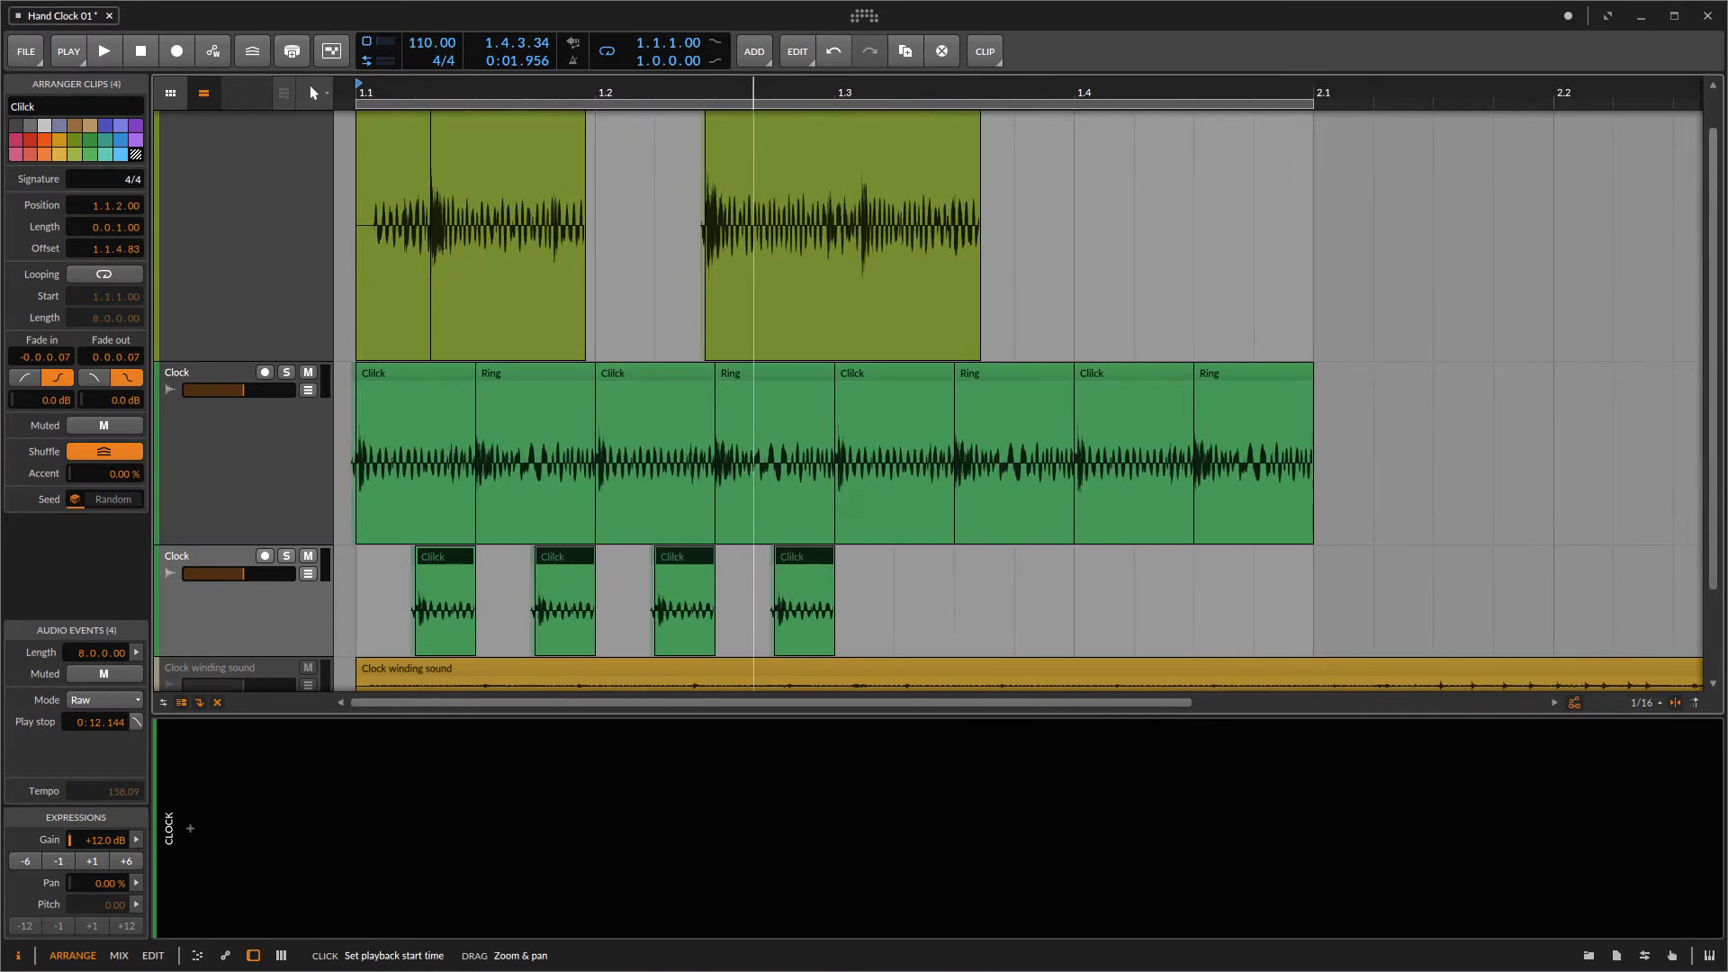
left_click(856, 569)
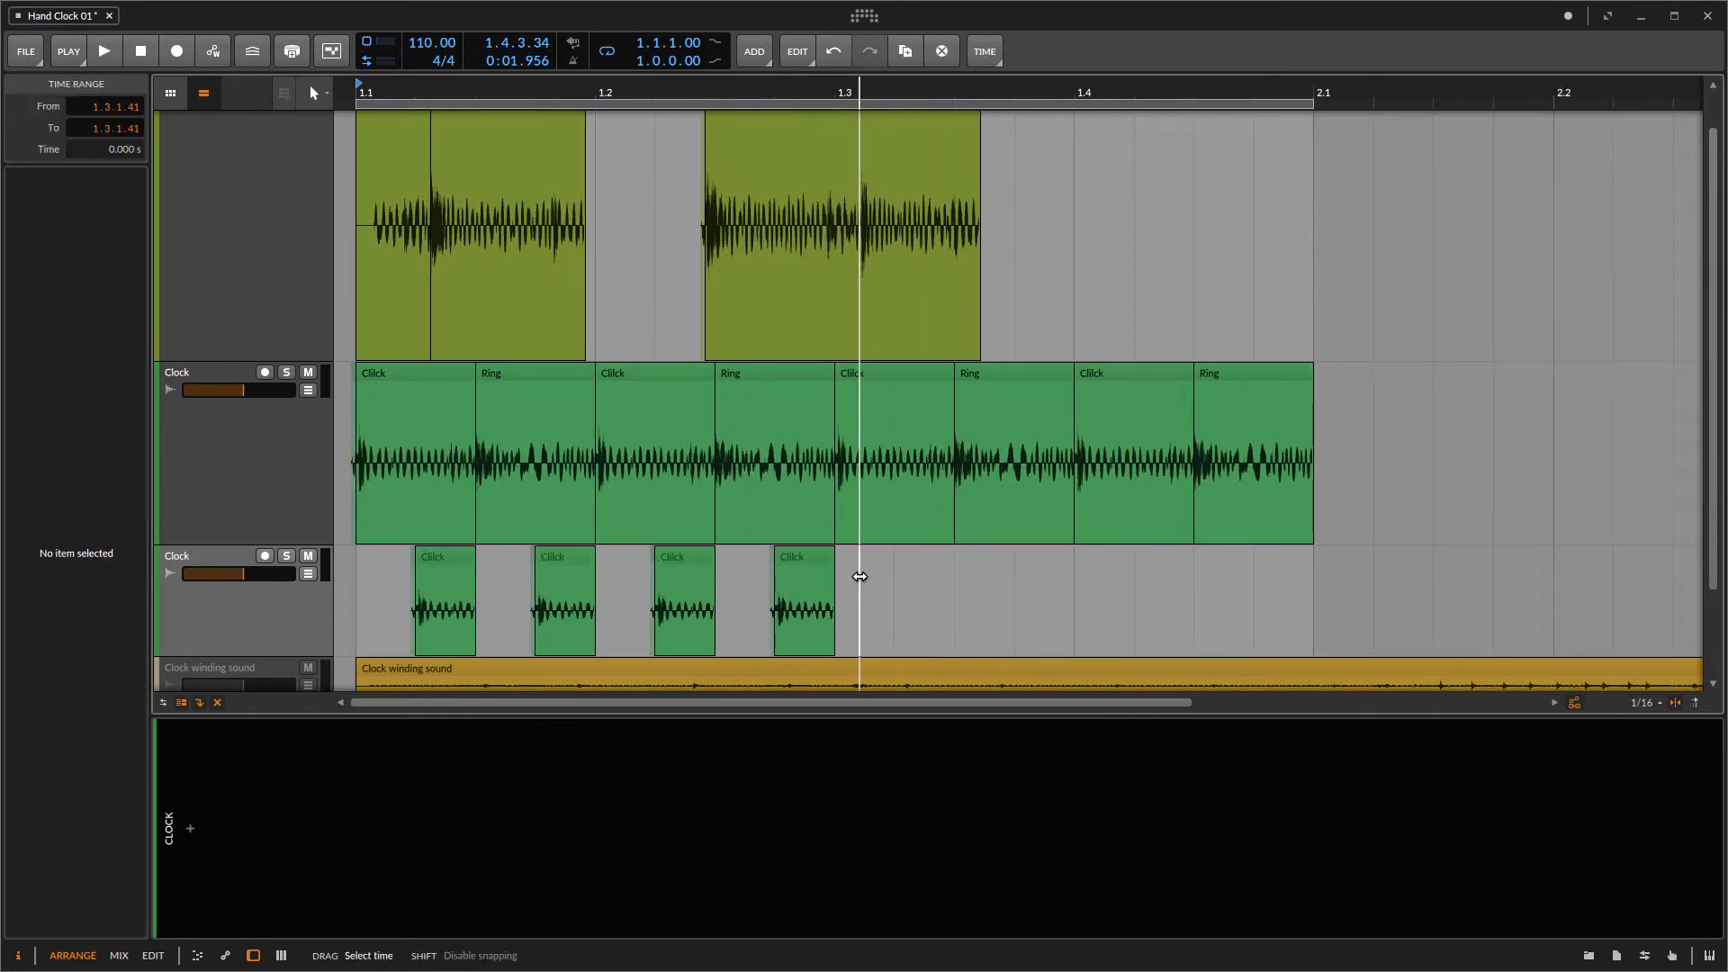
left_click_drag(856, 567, 397, 583)
key("ctrl+d")
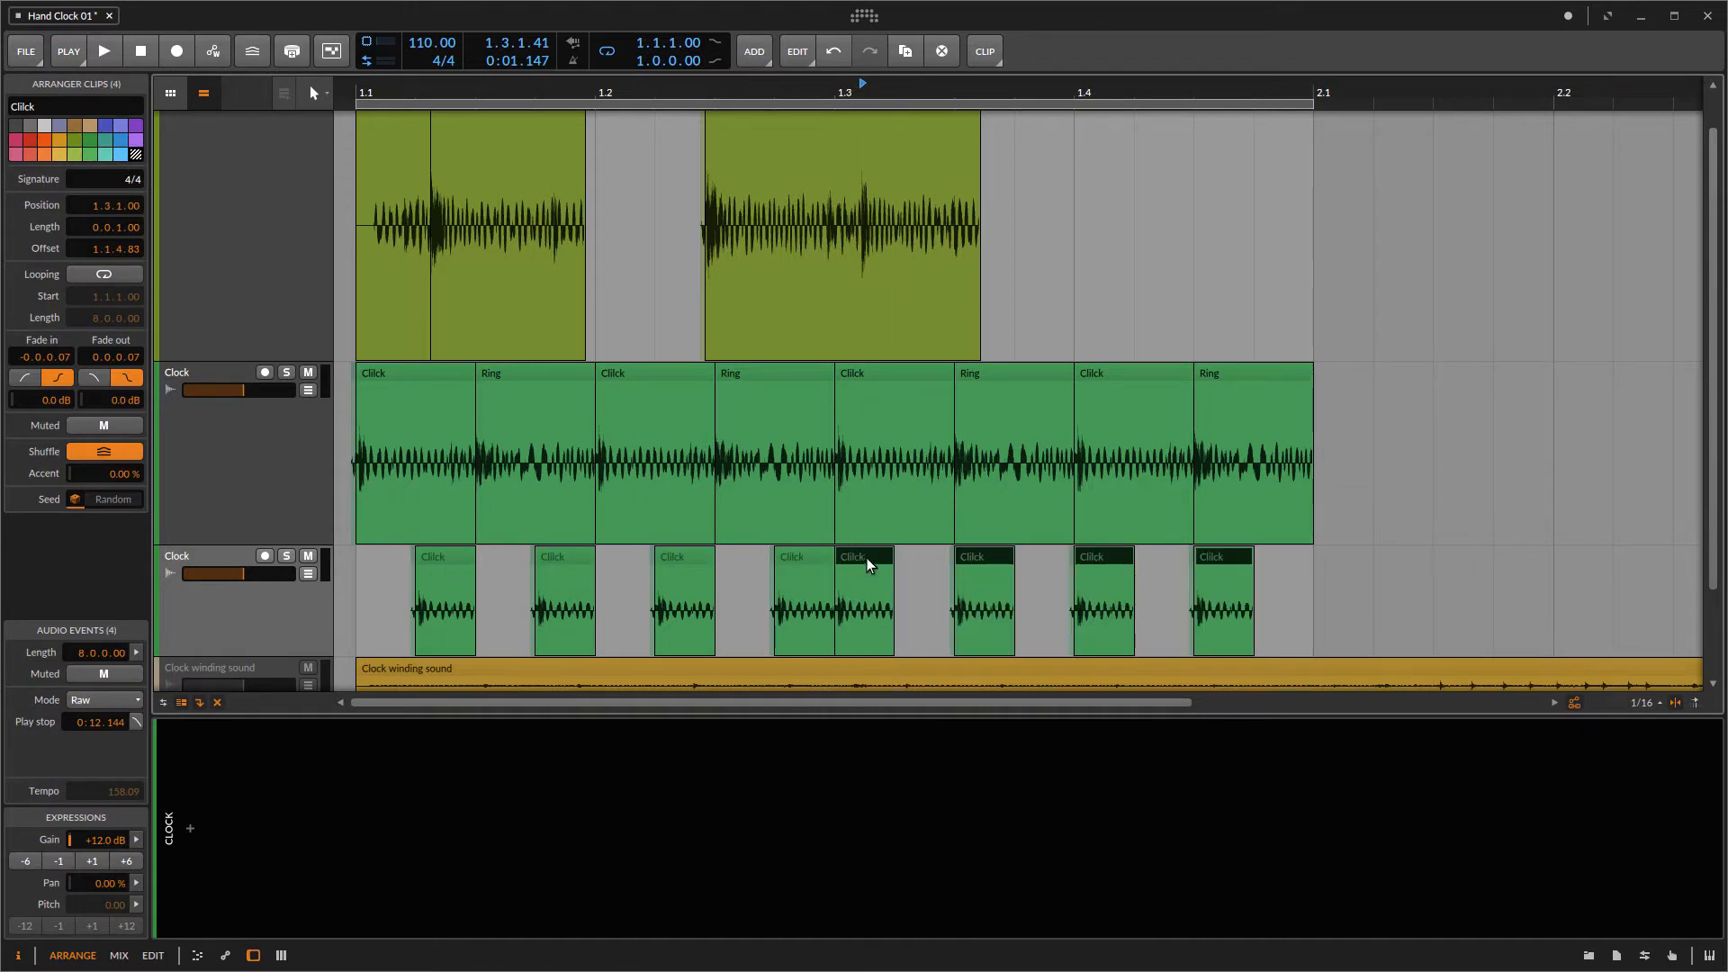
left_click_drag(891, 562, 956, 559)
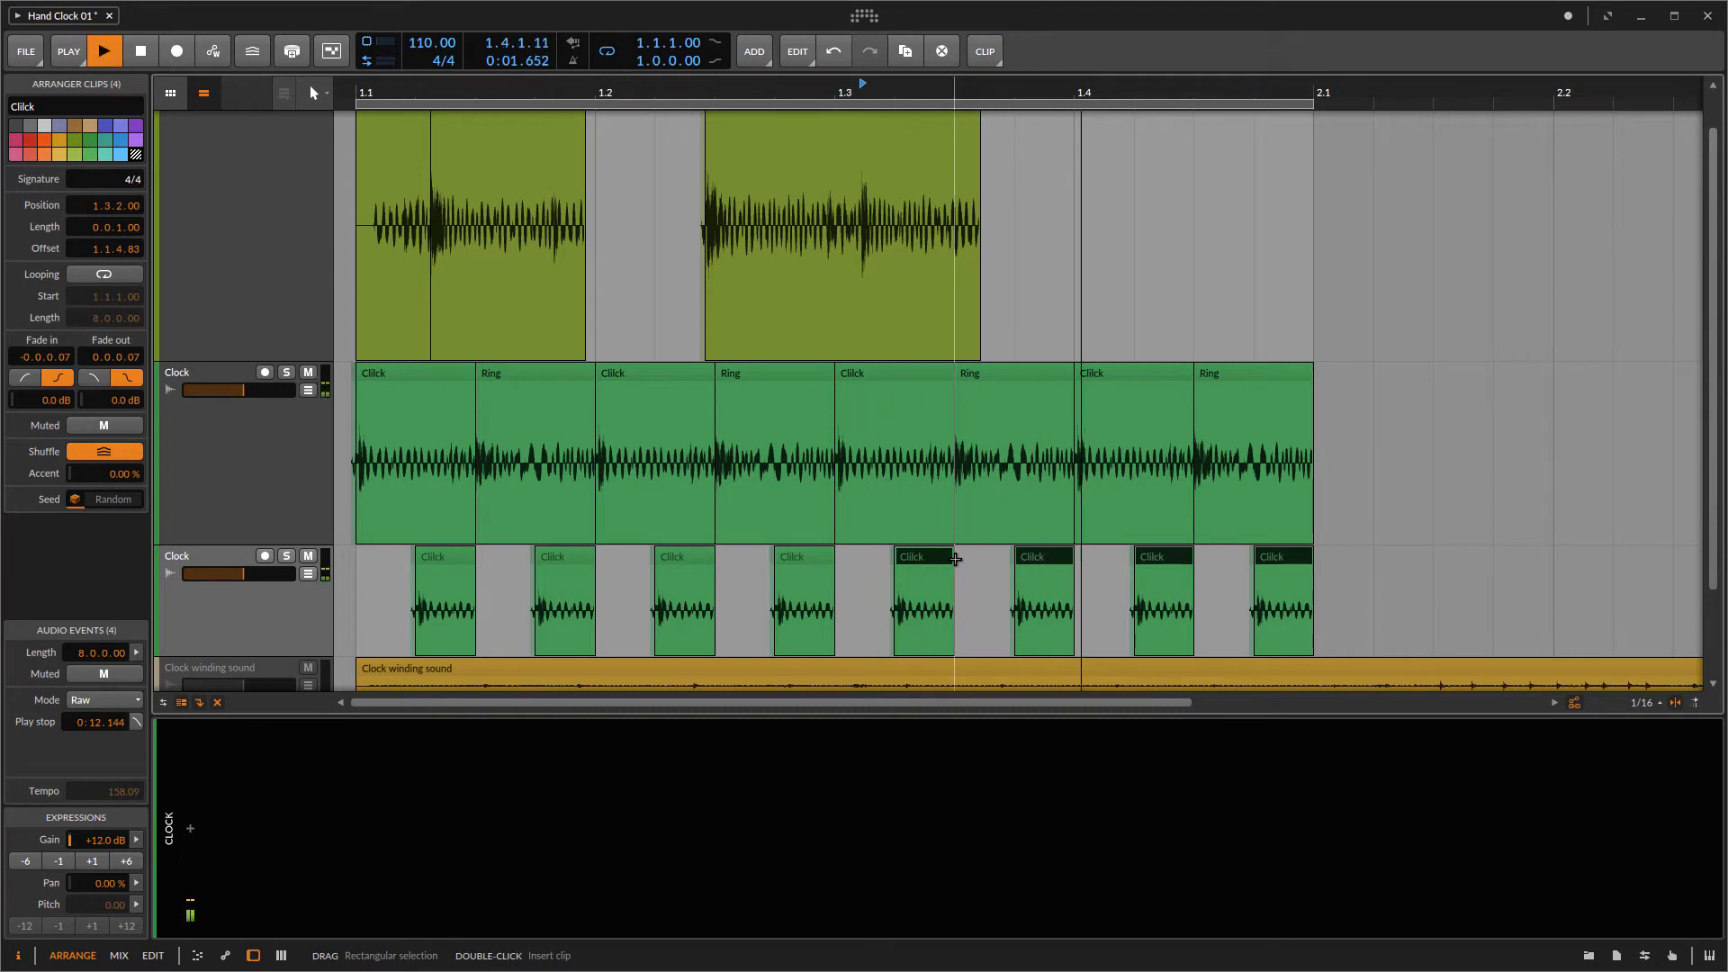
Step: Play and stop the eight-click pattern to listen to it
key("space")
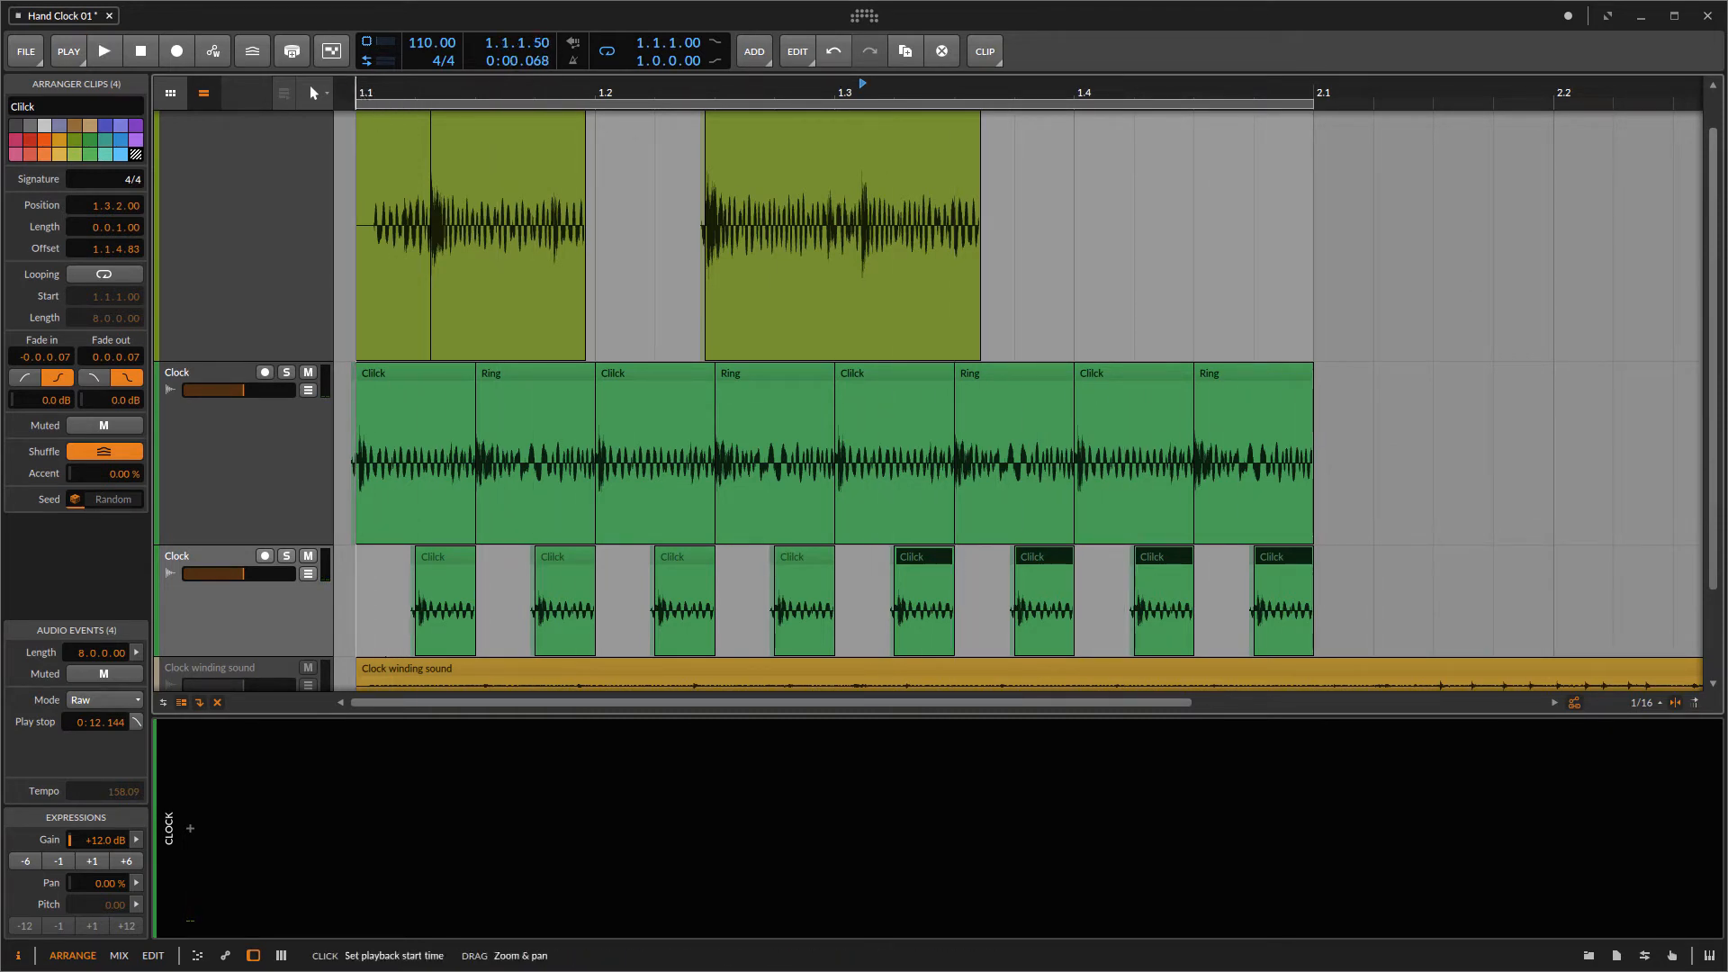
key("space")
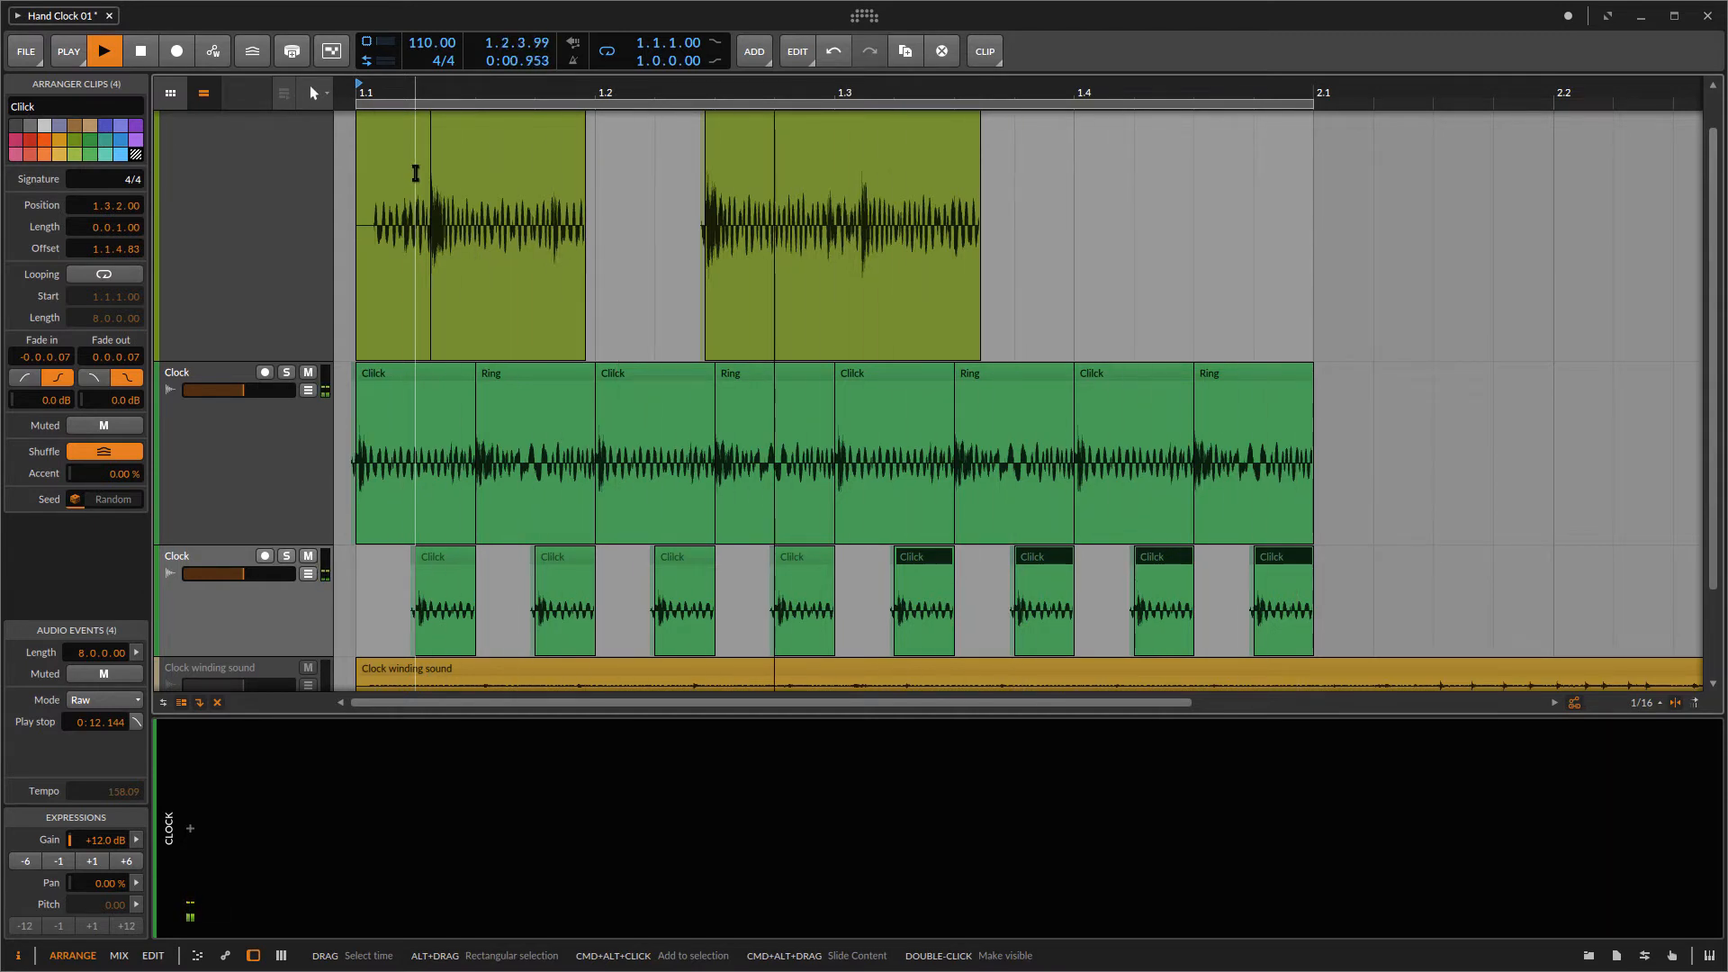
key("space")
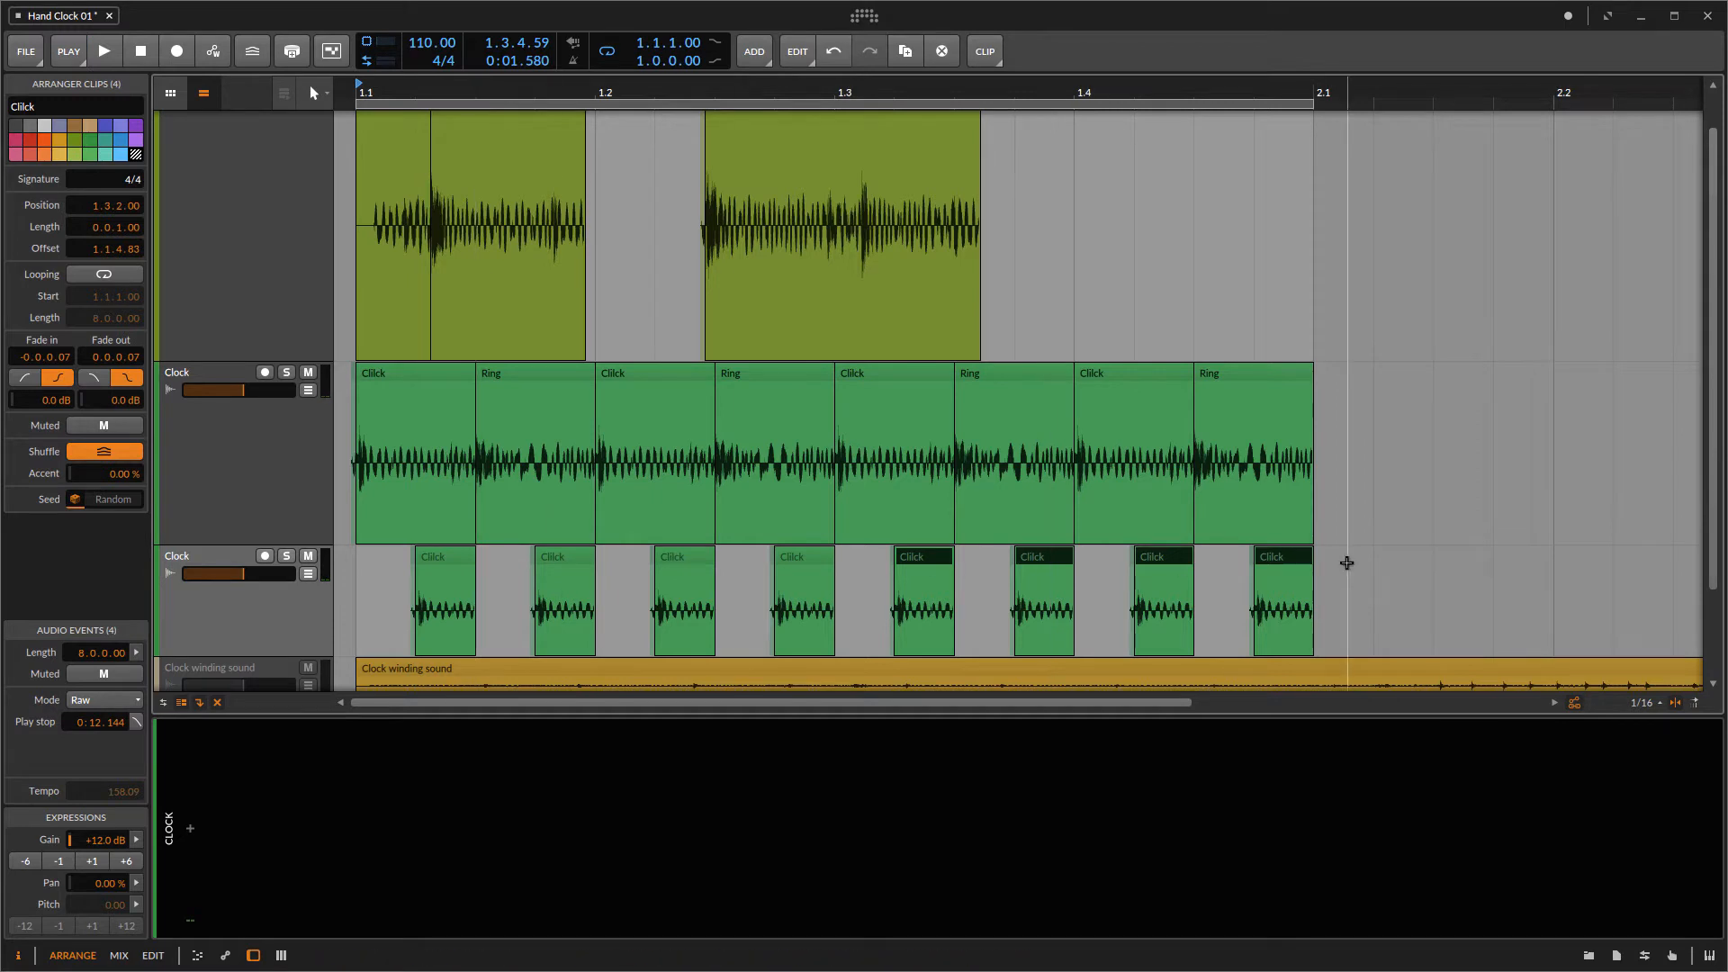
Step: Select all eight short Click clips and shorten them to a length of 0.0.0.50
left_click_drag(1335, 559, 439, 565)
left_click_drag(528, 92, 567, 155)
left_click_drag(416, 513, 532, 511)
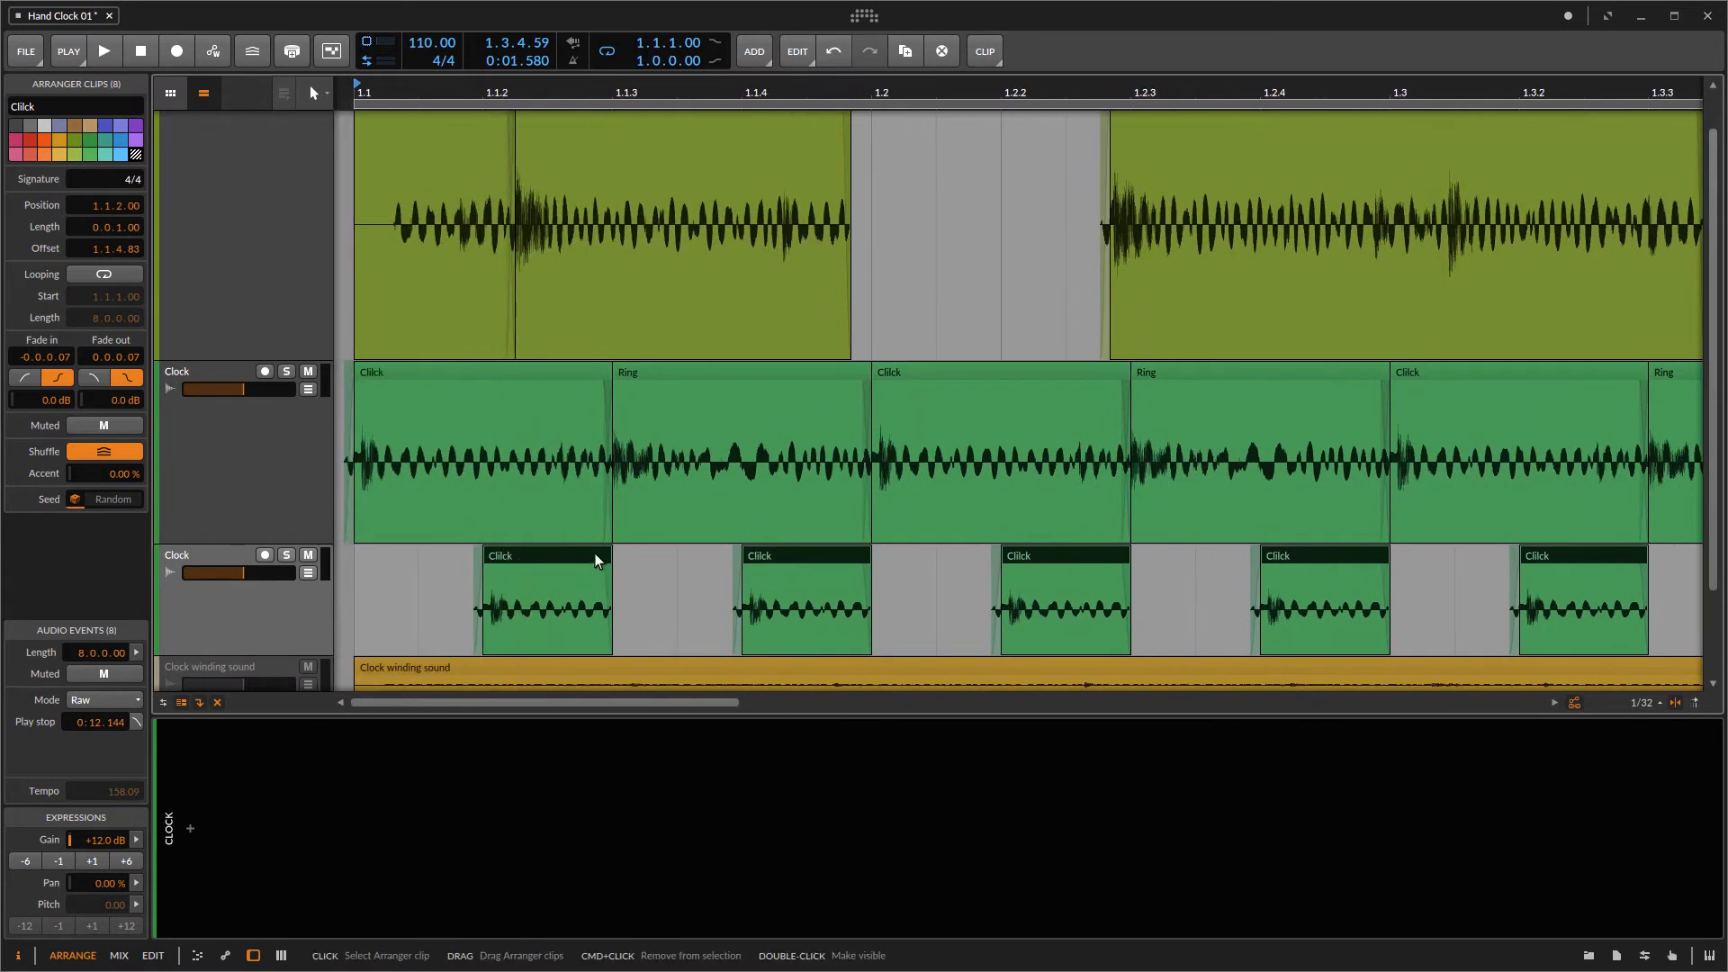
left_click_drag(609, 559, 546, 559)
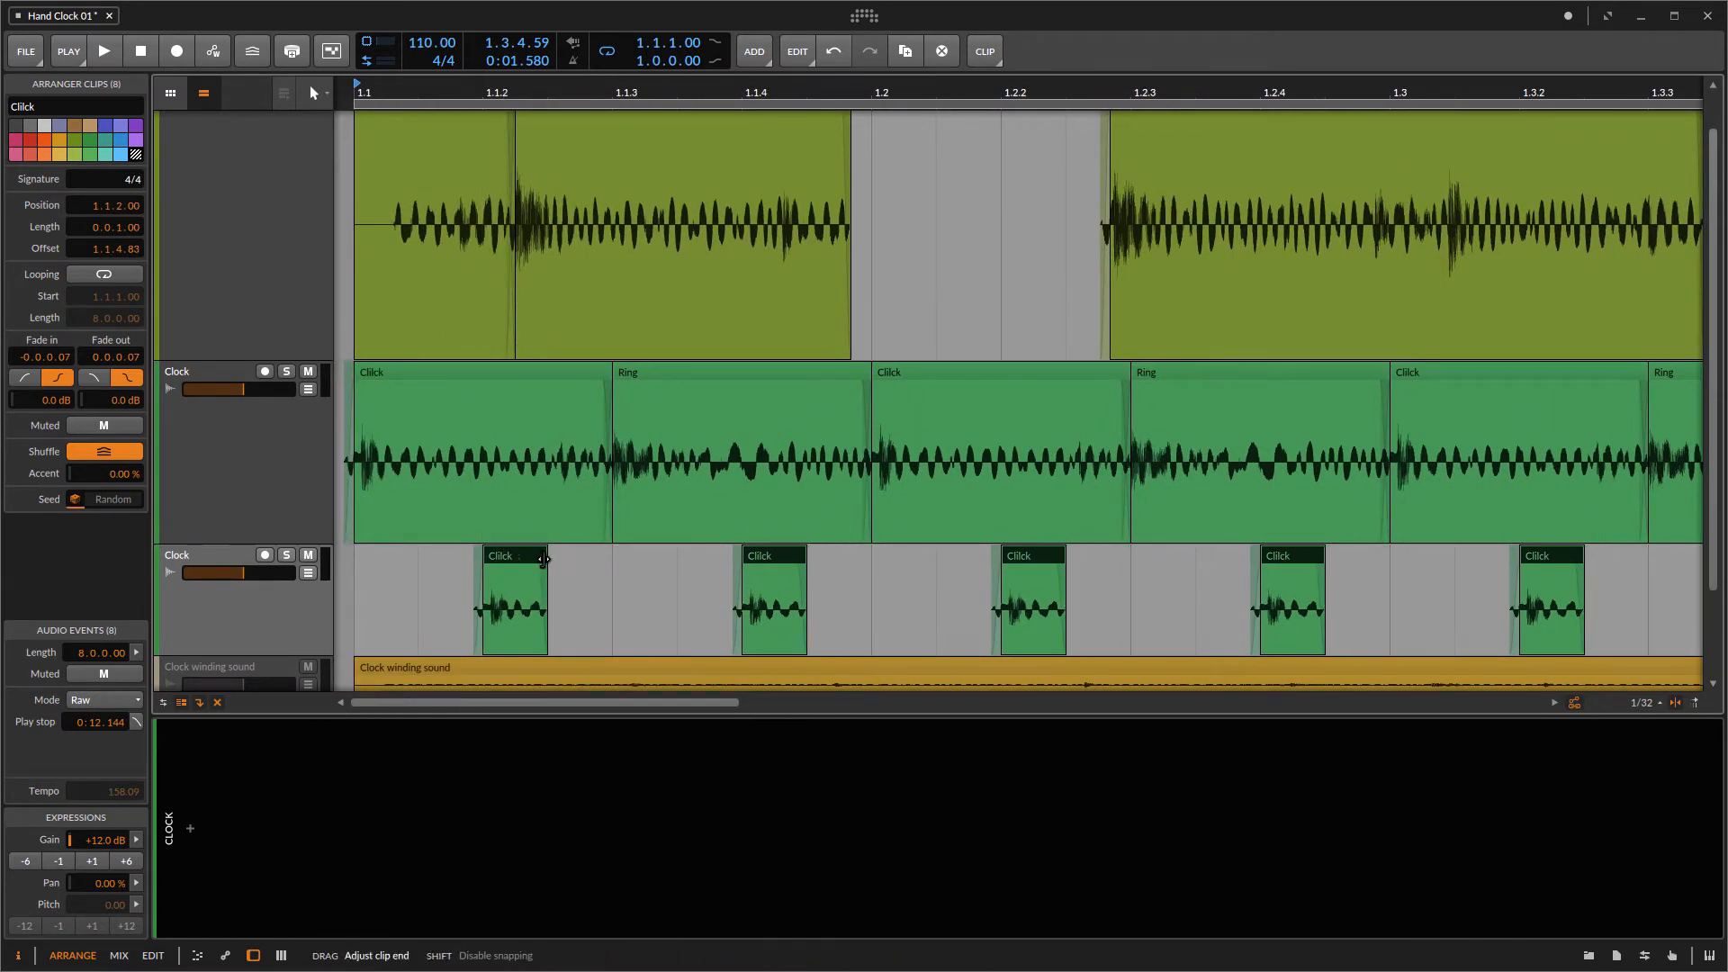
Step: Delete all short Click clips on the duplicated track except the first two
left_click_drag(673, 86, 483, 76)
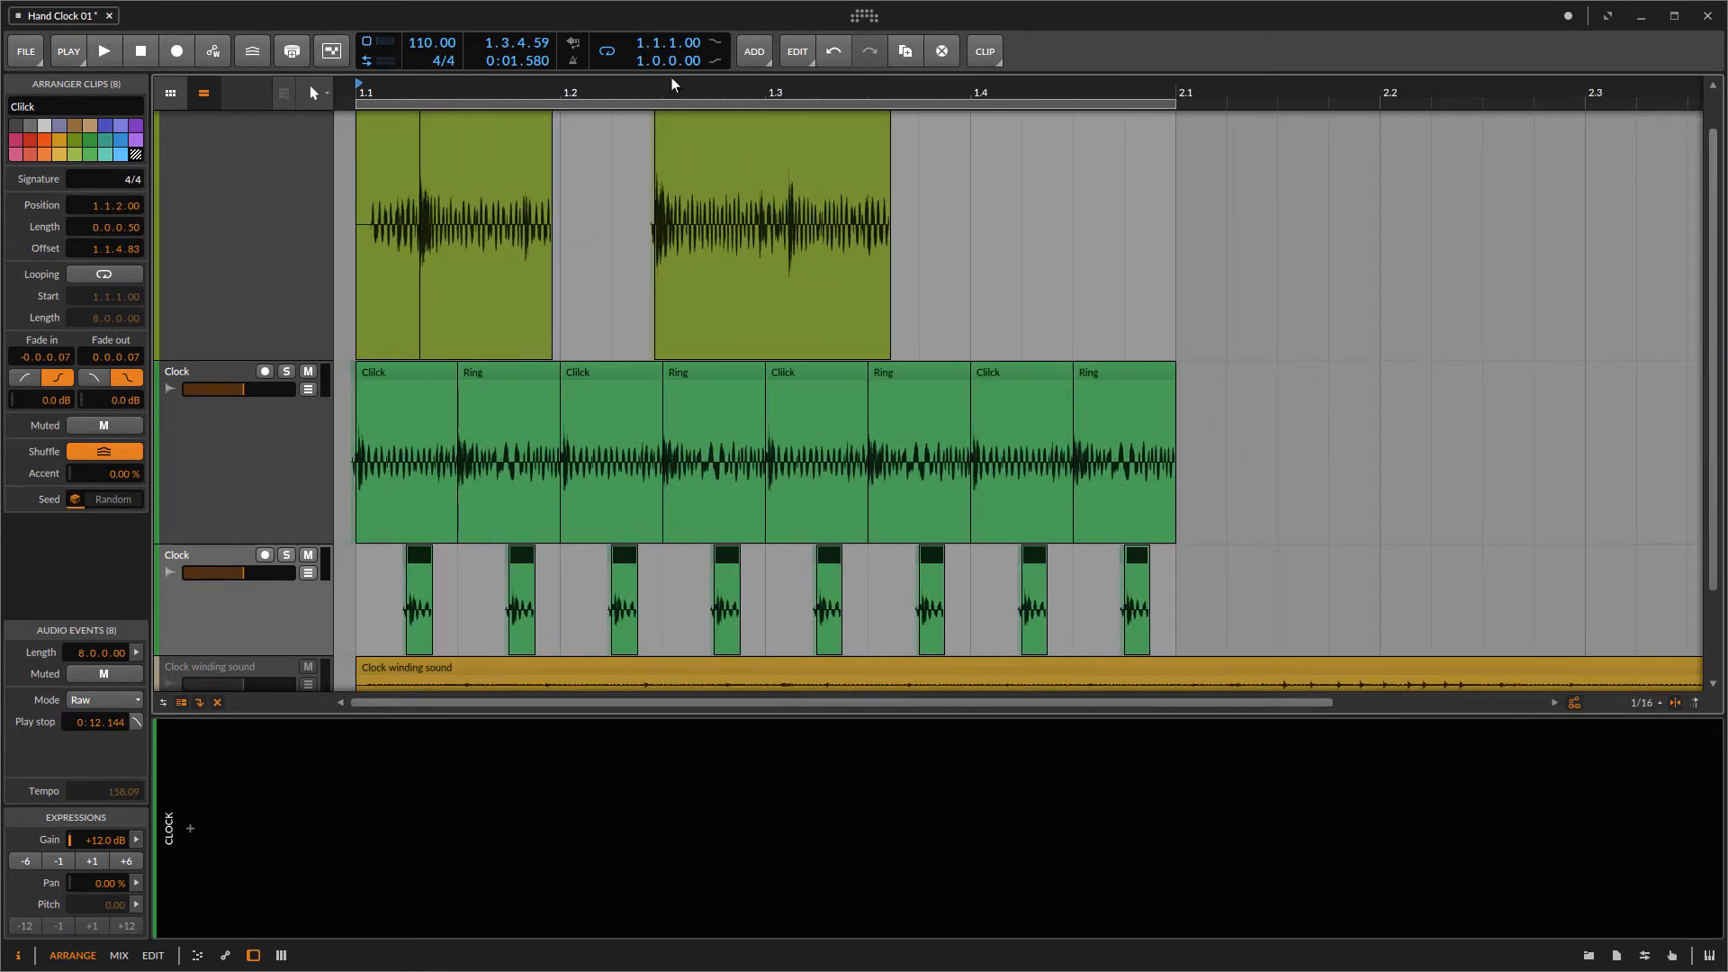
left_click(1170, 579)
mouse_move(1157, 558)
left_mouse_down()
mouse_move(503, 556)
mouse_move(1168, 578)
left_mouse_up()
left_click(485, 559)
key("Delete")
Step: Move the first remaining short Click clip earlier on the duplicated track
left_click_drag(510, 85, 667, 285)
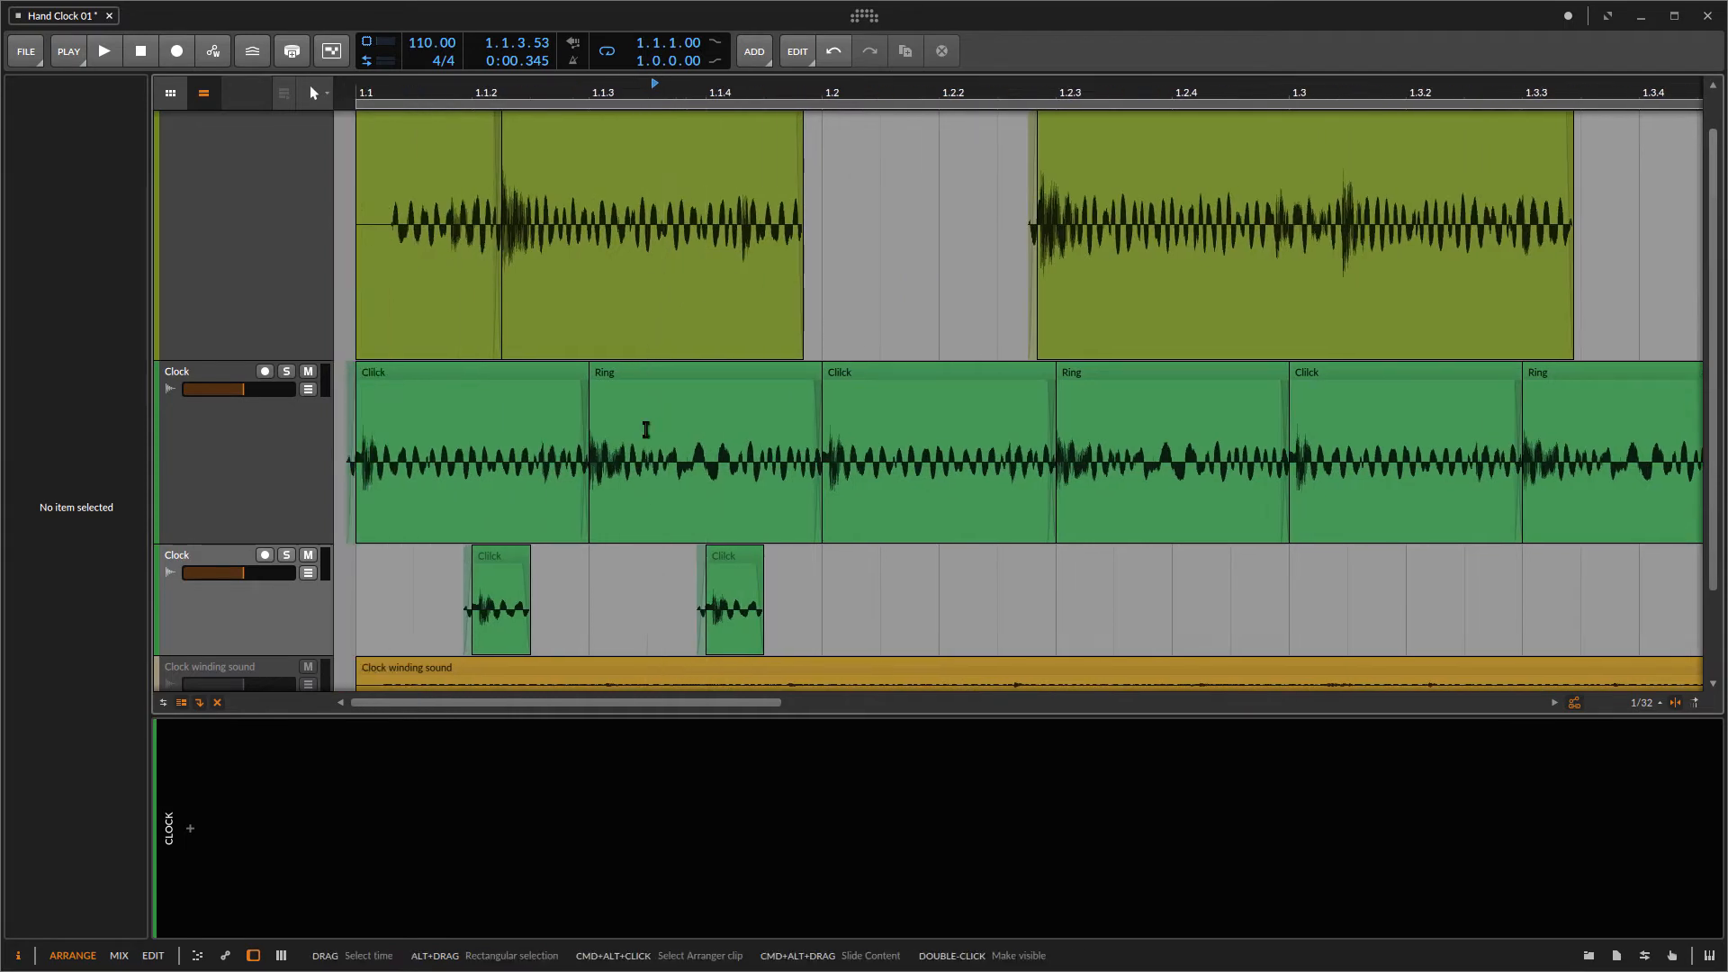
left_click_drag(660, 362, 659, 370)
left_click_drag(501, 567, 442, 567)
Step: Select both short Click clips, duplicate them and move the copies slightly later
left_click_drag(727, 569, 450, 562)
key("super+d")
left_click_drag(618, 567, 664, 567)
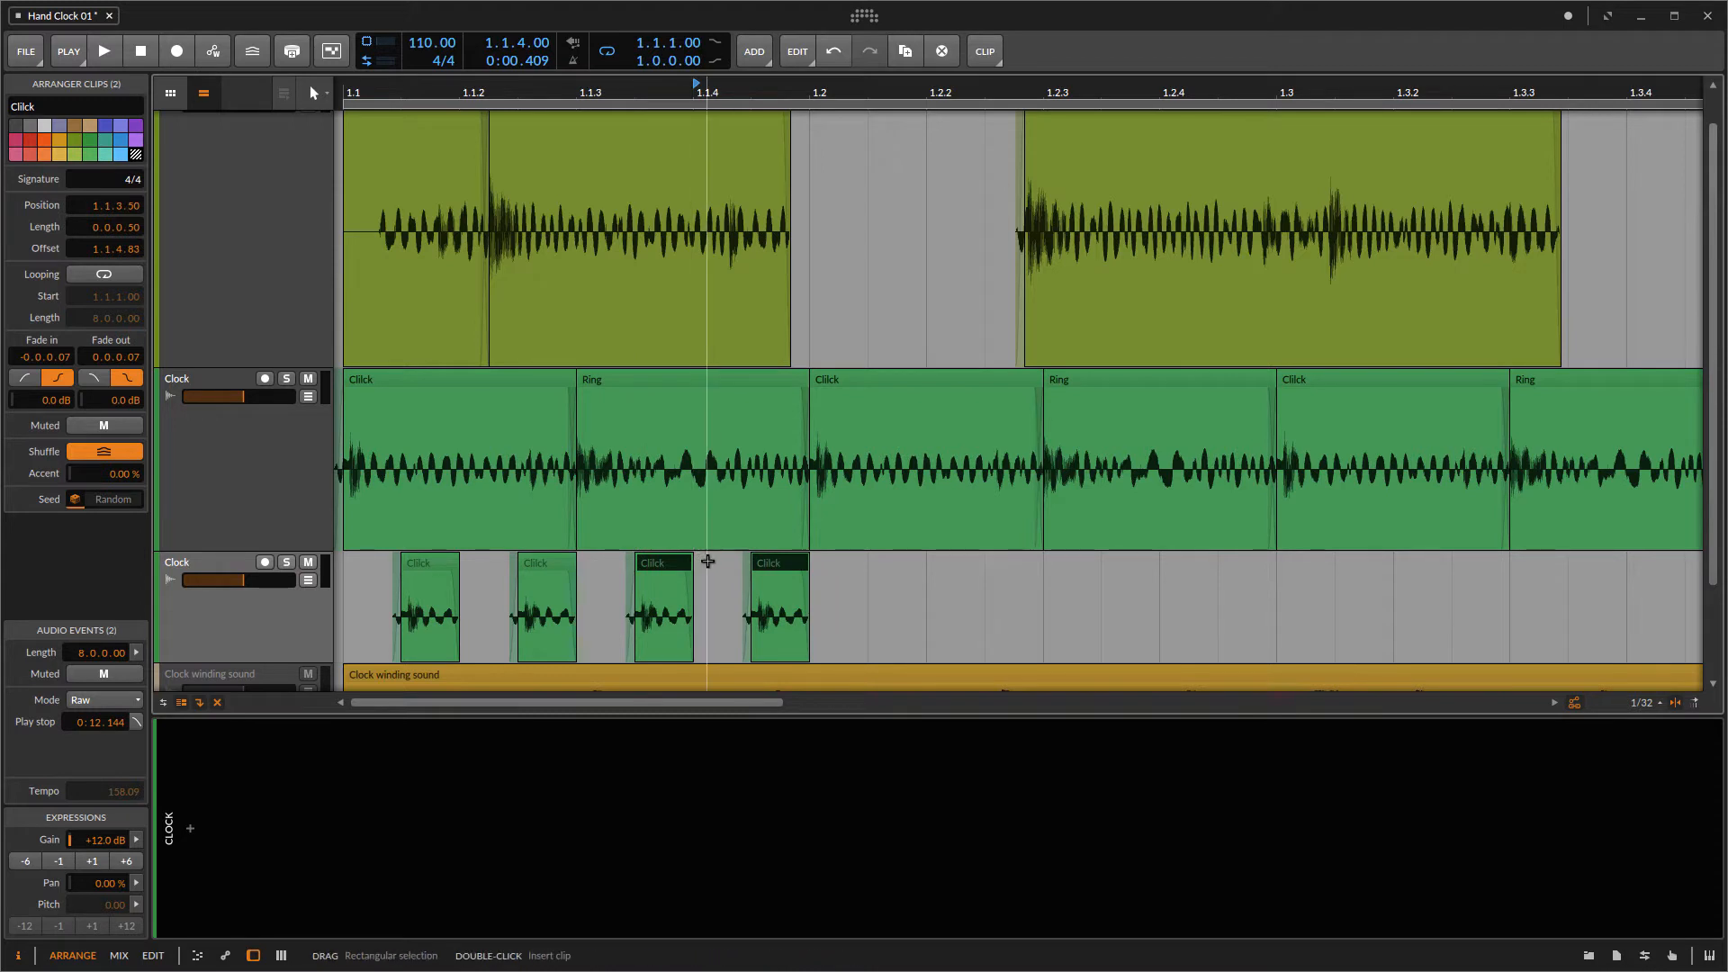
Step: Duplicate the short Click clips repeatedly to fill the lower Clock track with sixteen clicks, then shift them all to start at 1.1.1.00
key("super+d")
left_click_drag(837, 570, 896, 570)
left_click_drag(1063, 576, 571, 586)
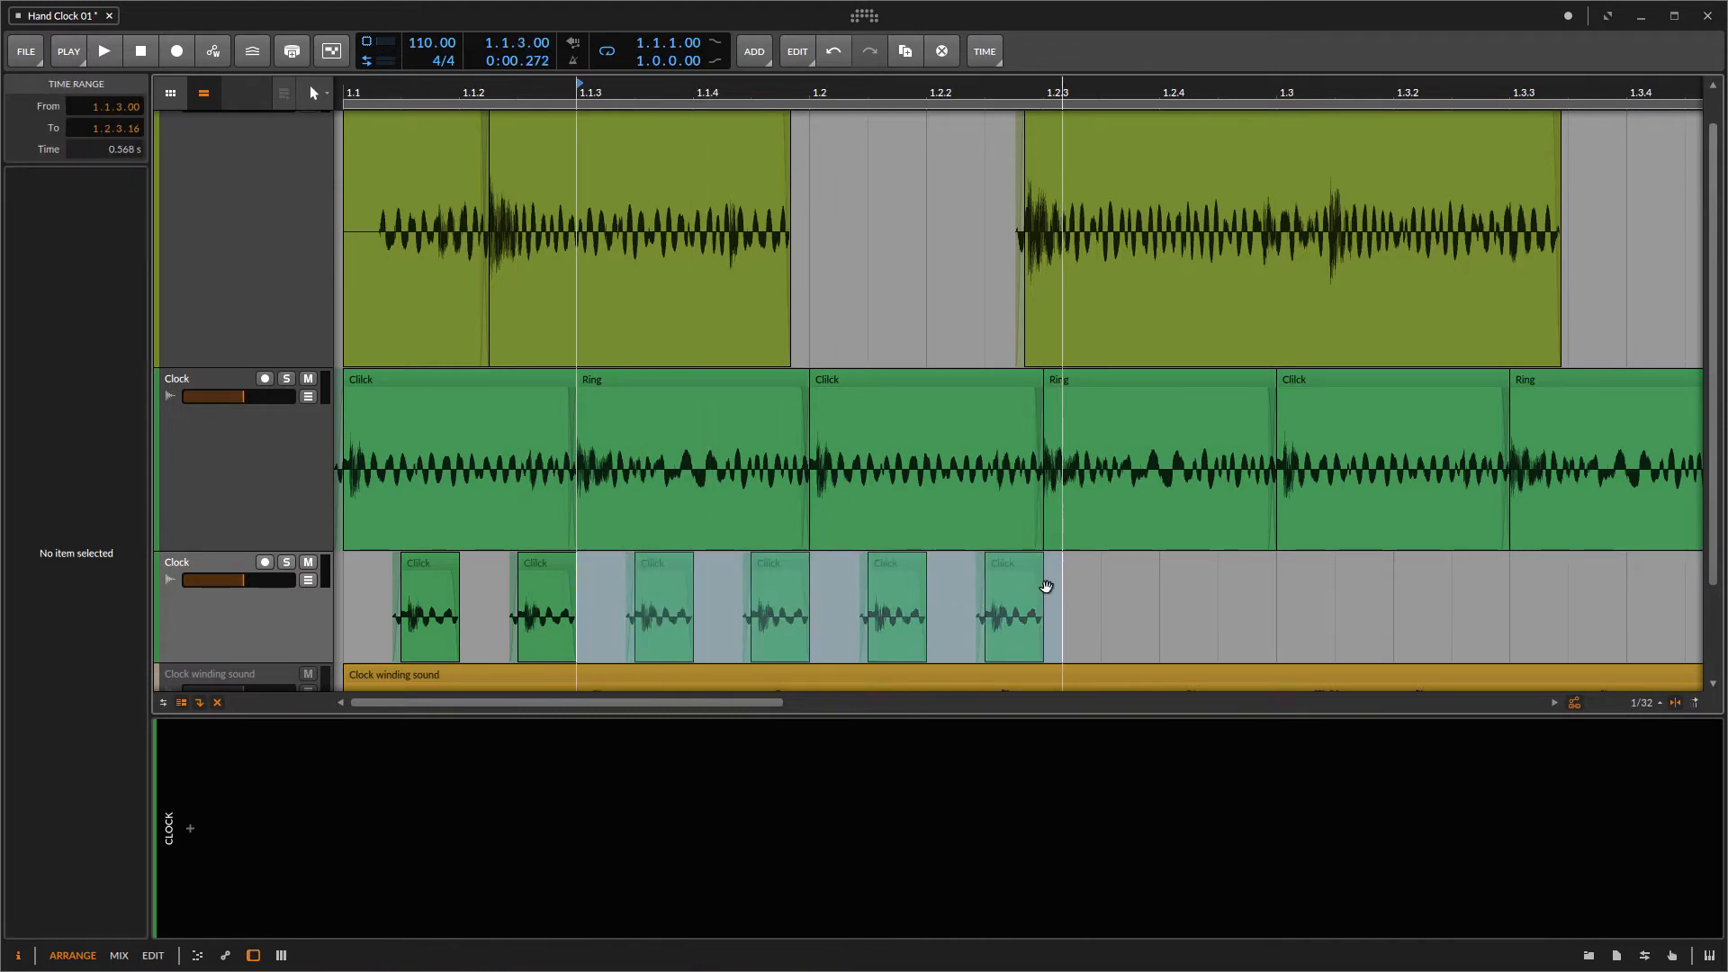
left_click(1085, 581)
left_click_drag(1088, 568, 390, 608)
key("ctrl+d")
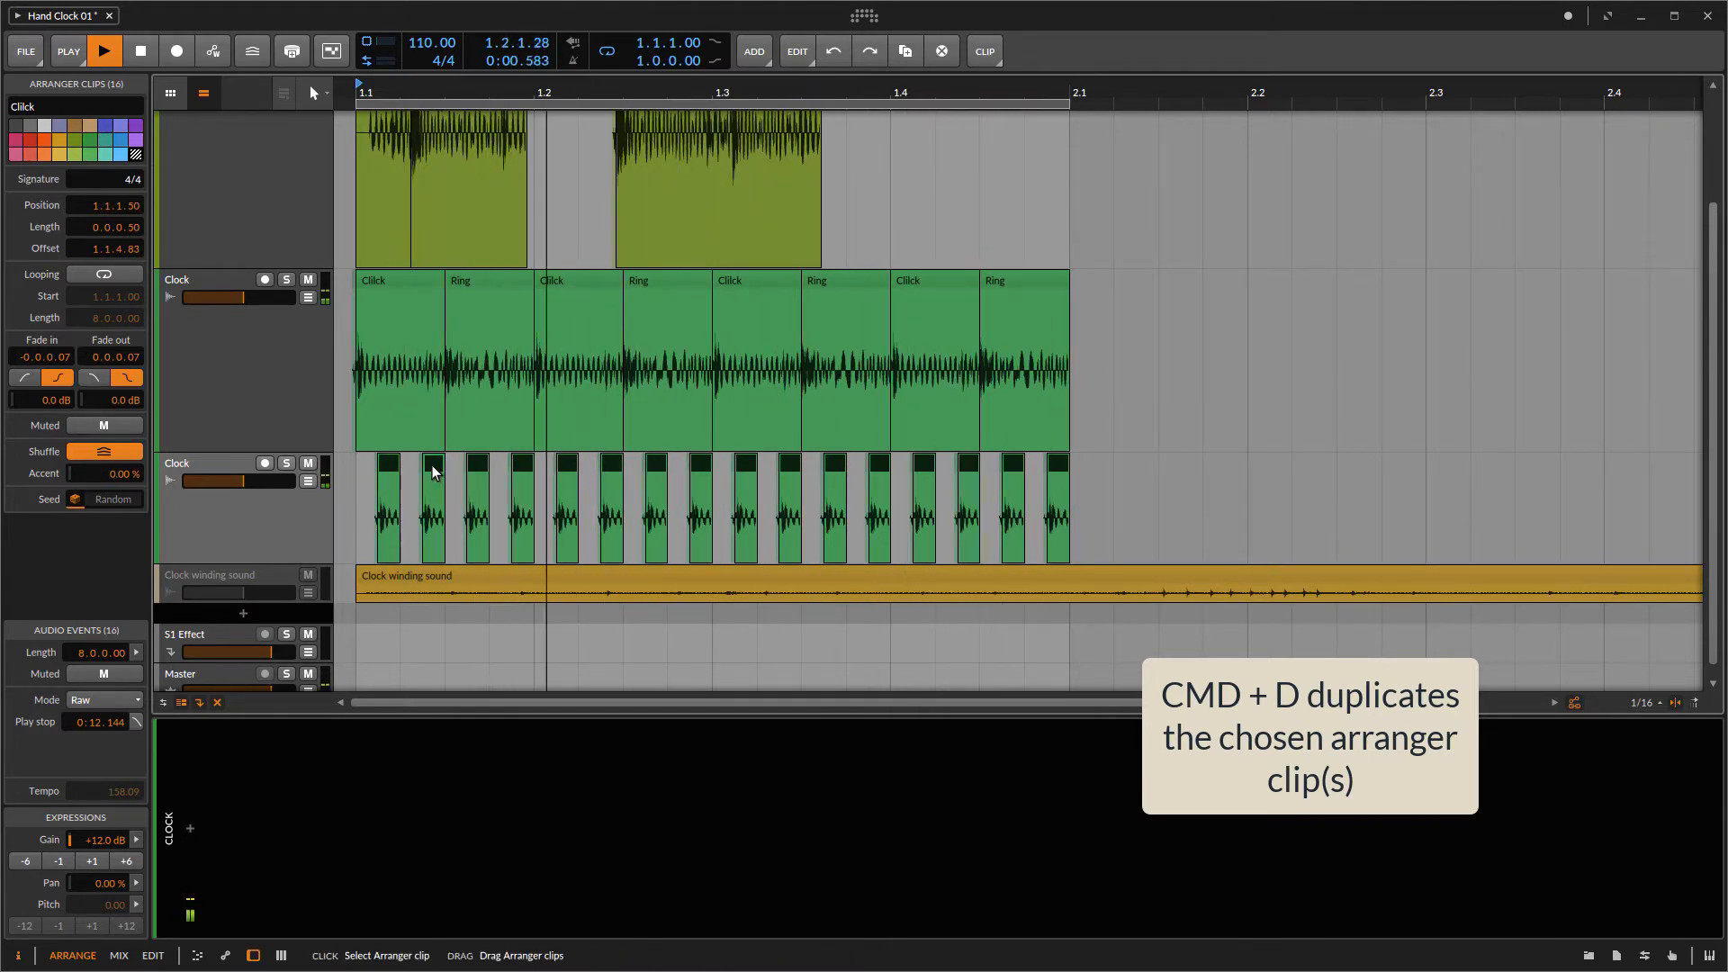
left_click_drag(433, 472, 408, 471)
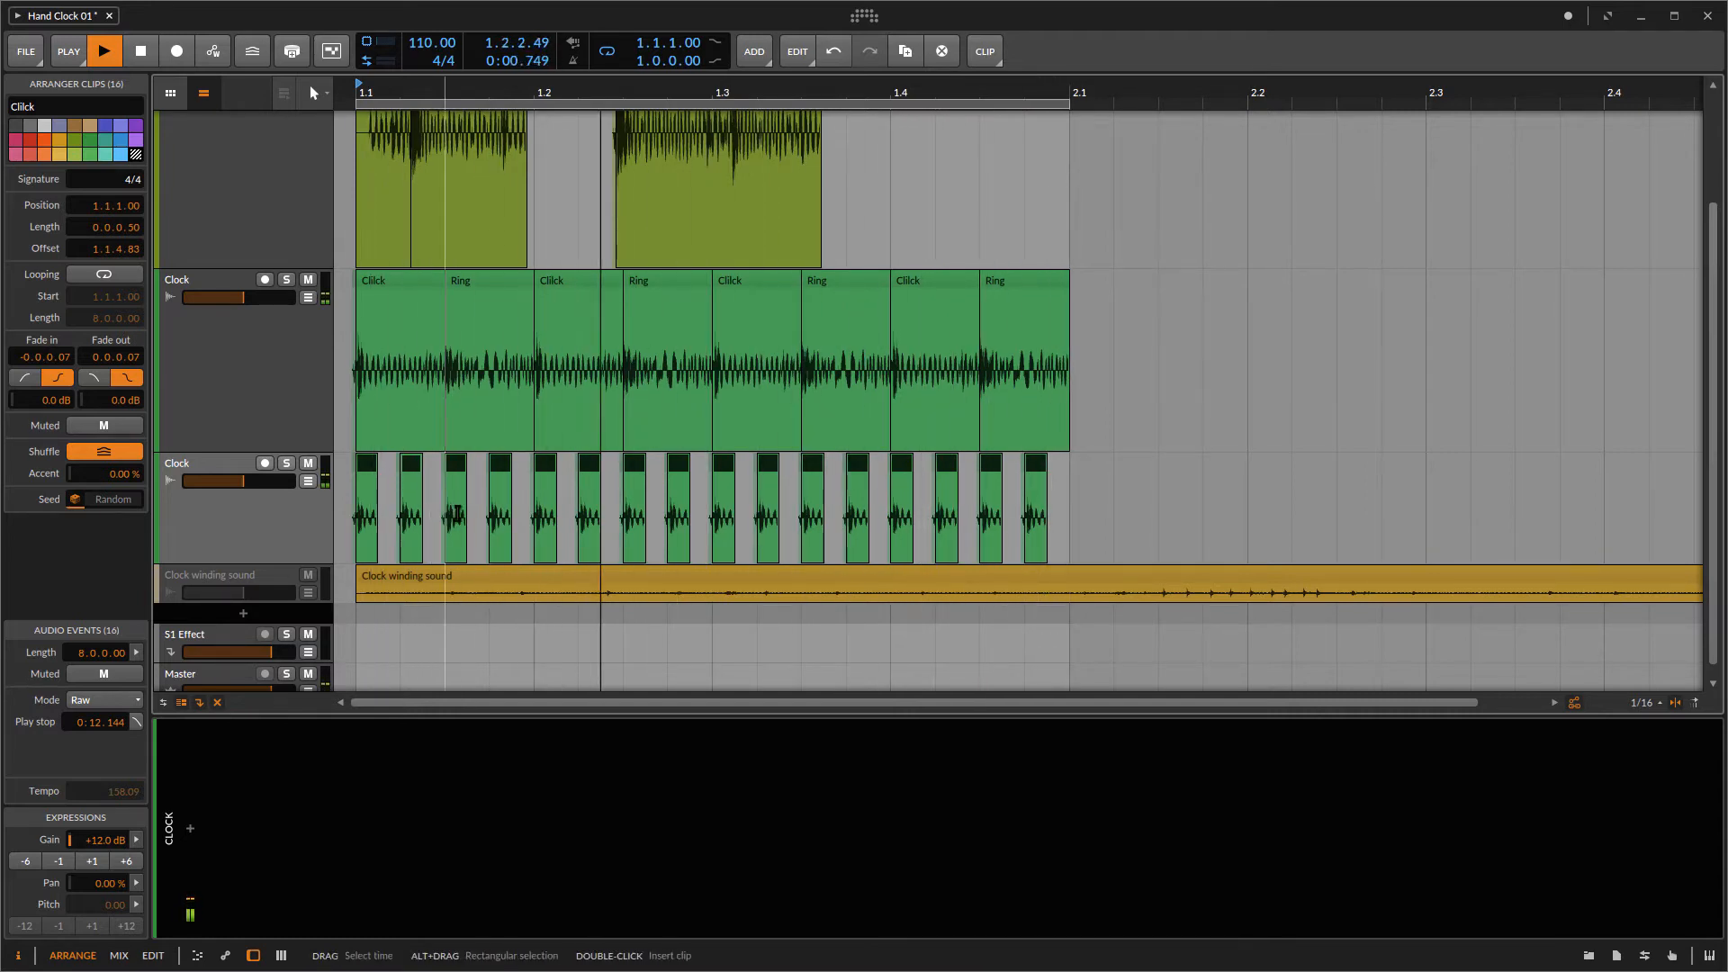
Step: Add the Bitwig Comb effect to the lower Clock track and set its frequency to about 518 Hz
left_click(255, 540)
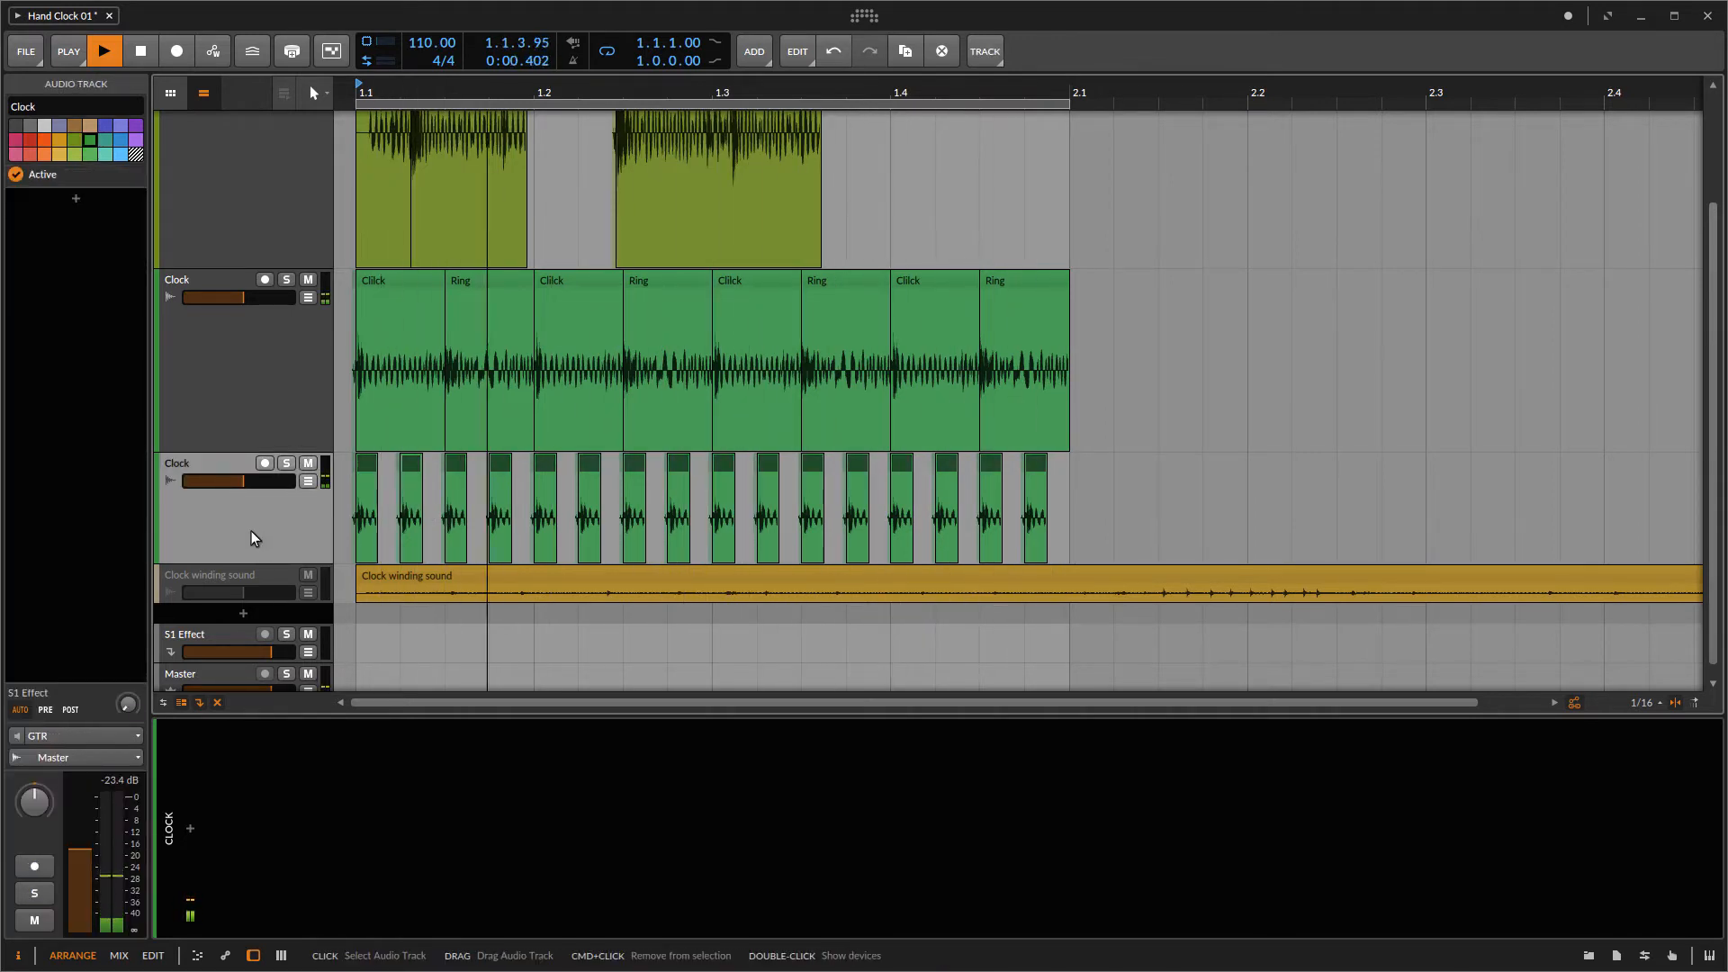
left_click(190, 828)
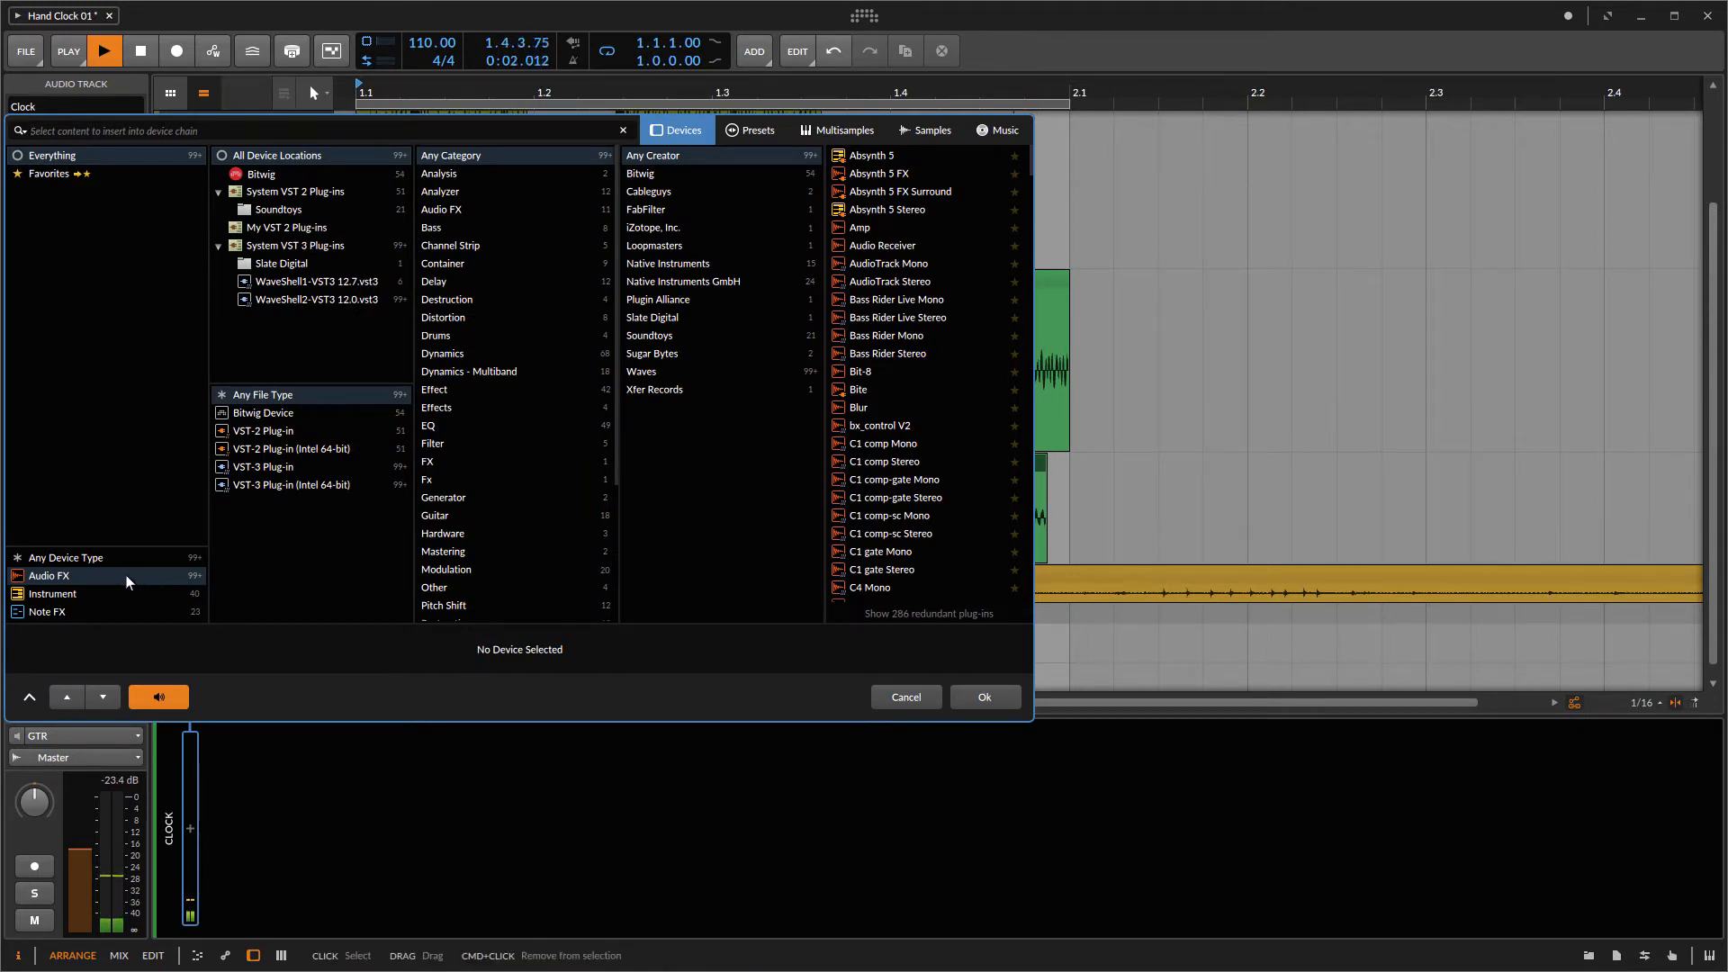
left_click(699, 177)
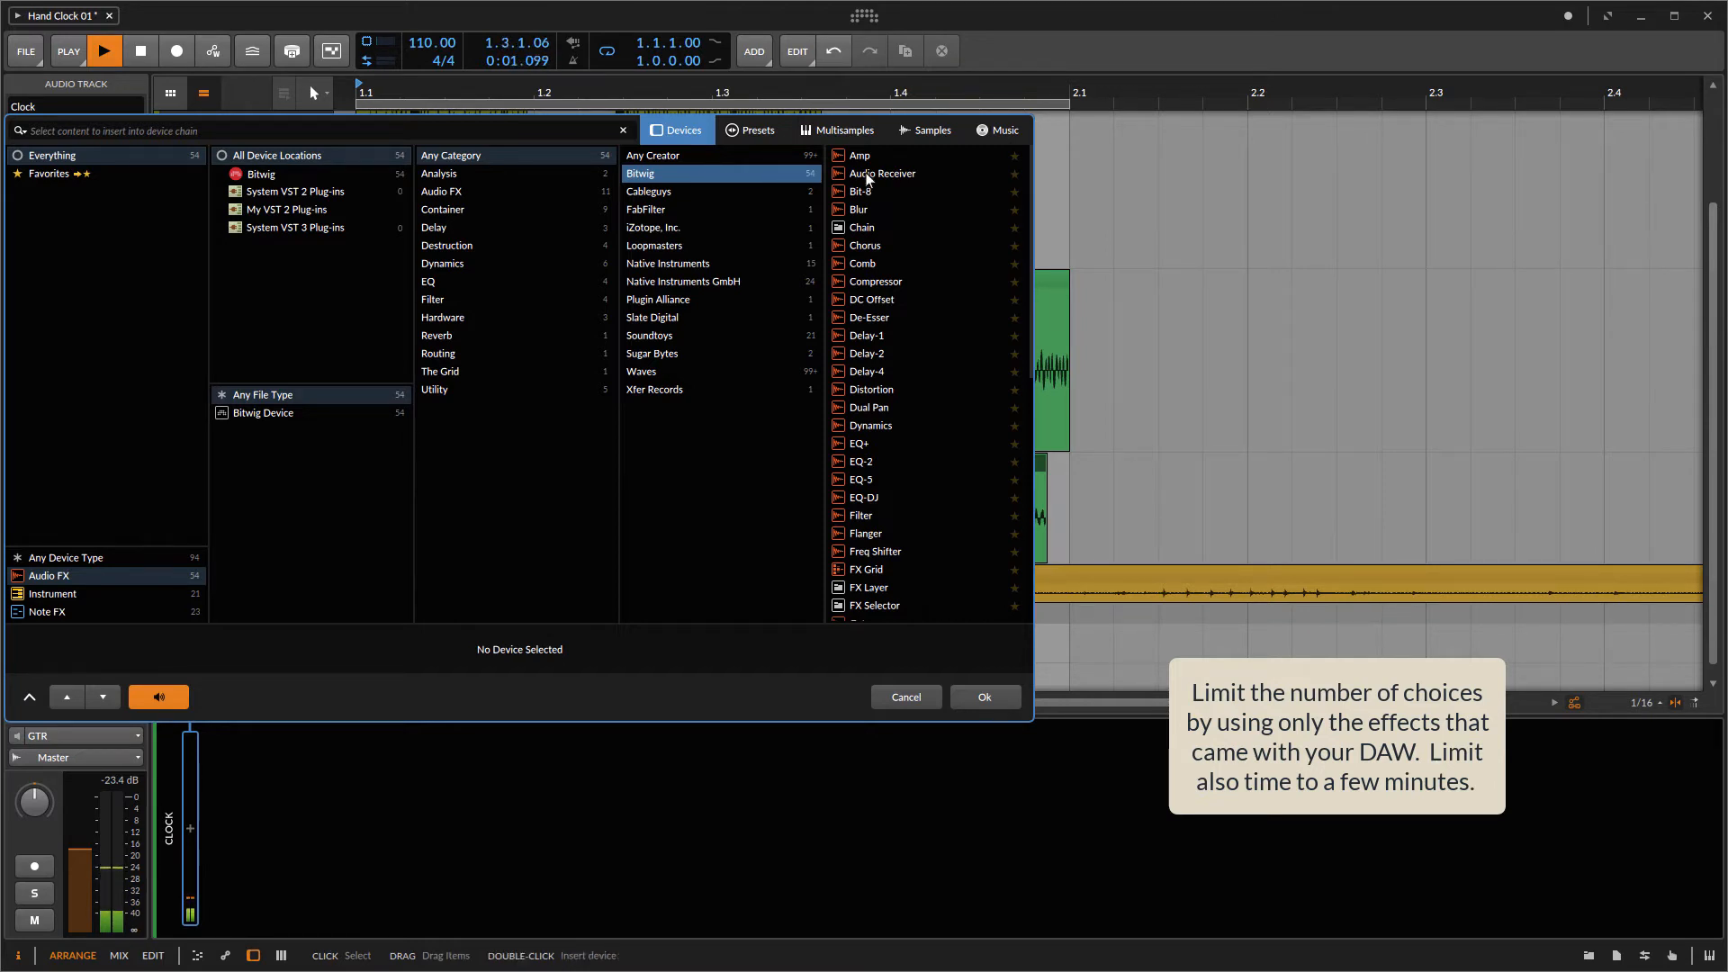
scroll(920, 329, "down", 1)
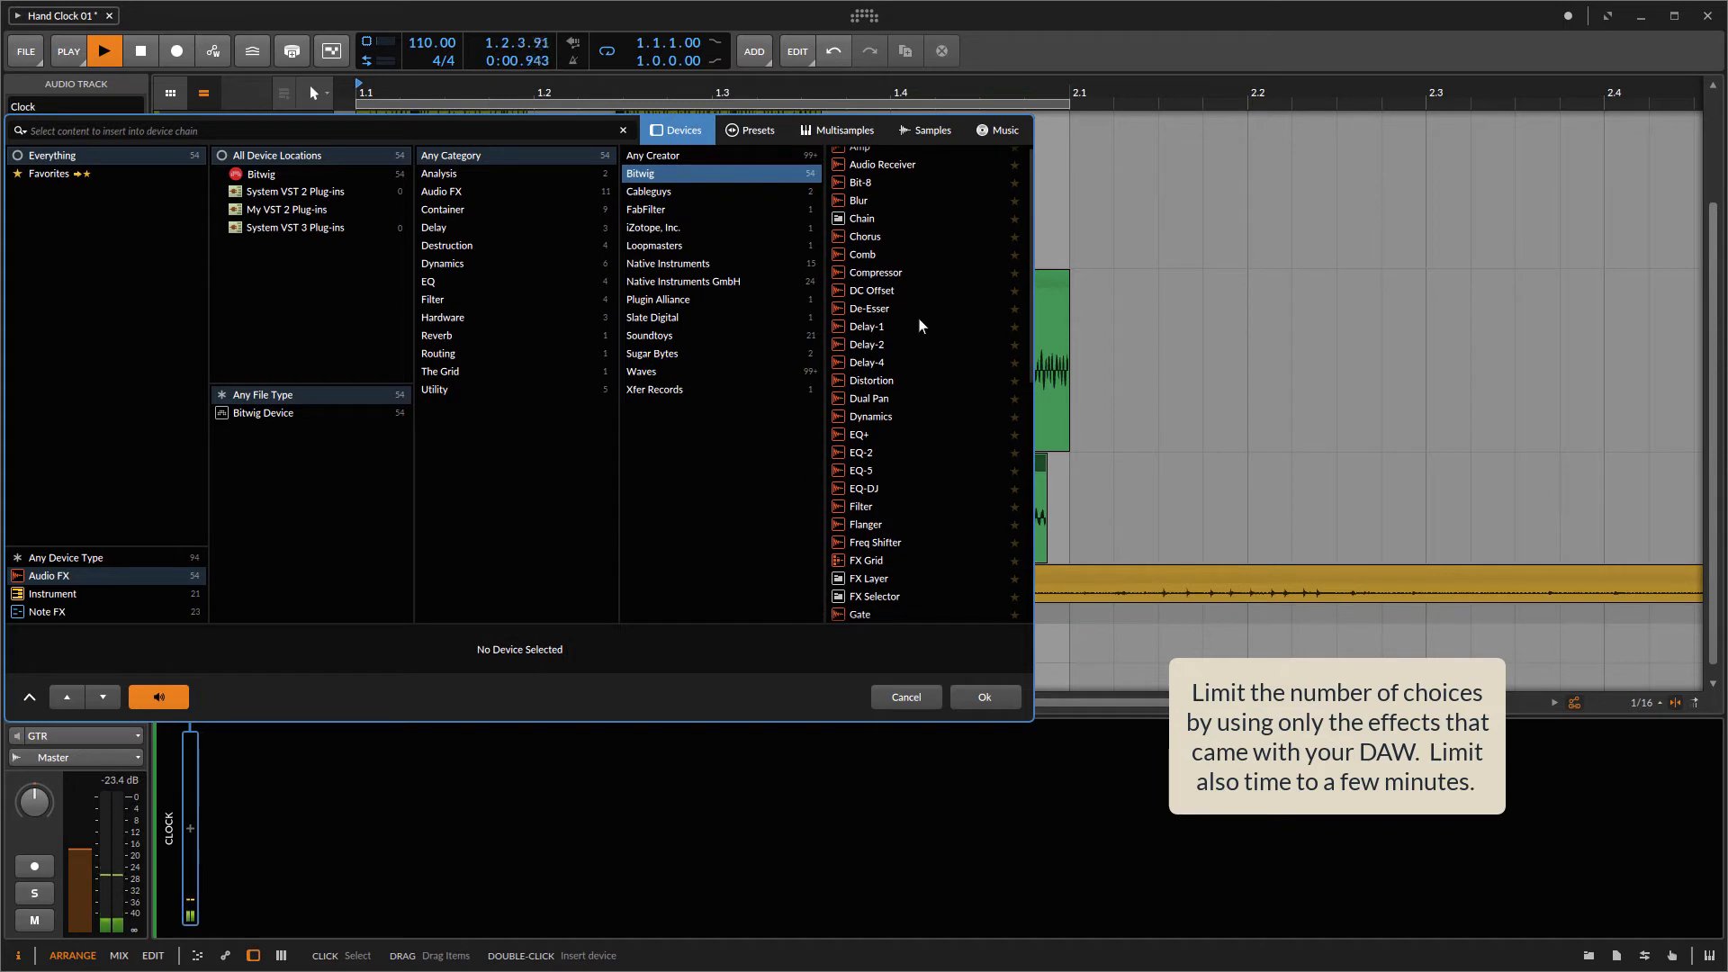
left_click(877, 259)
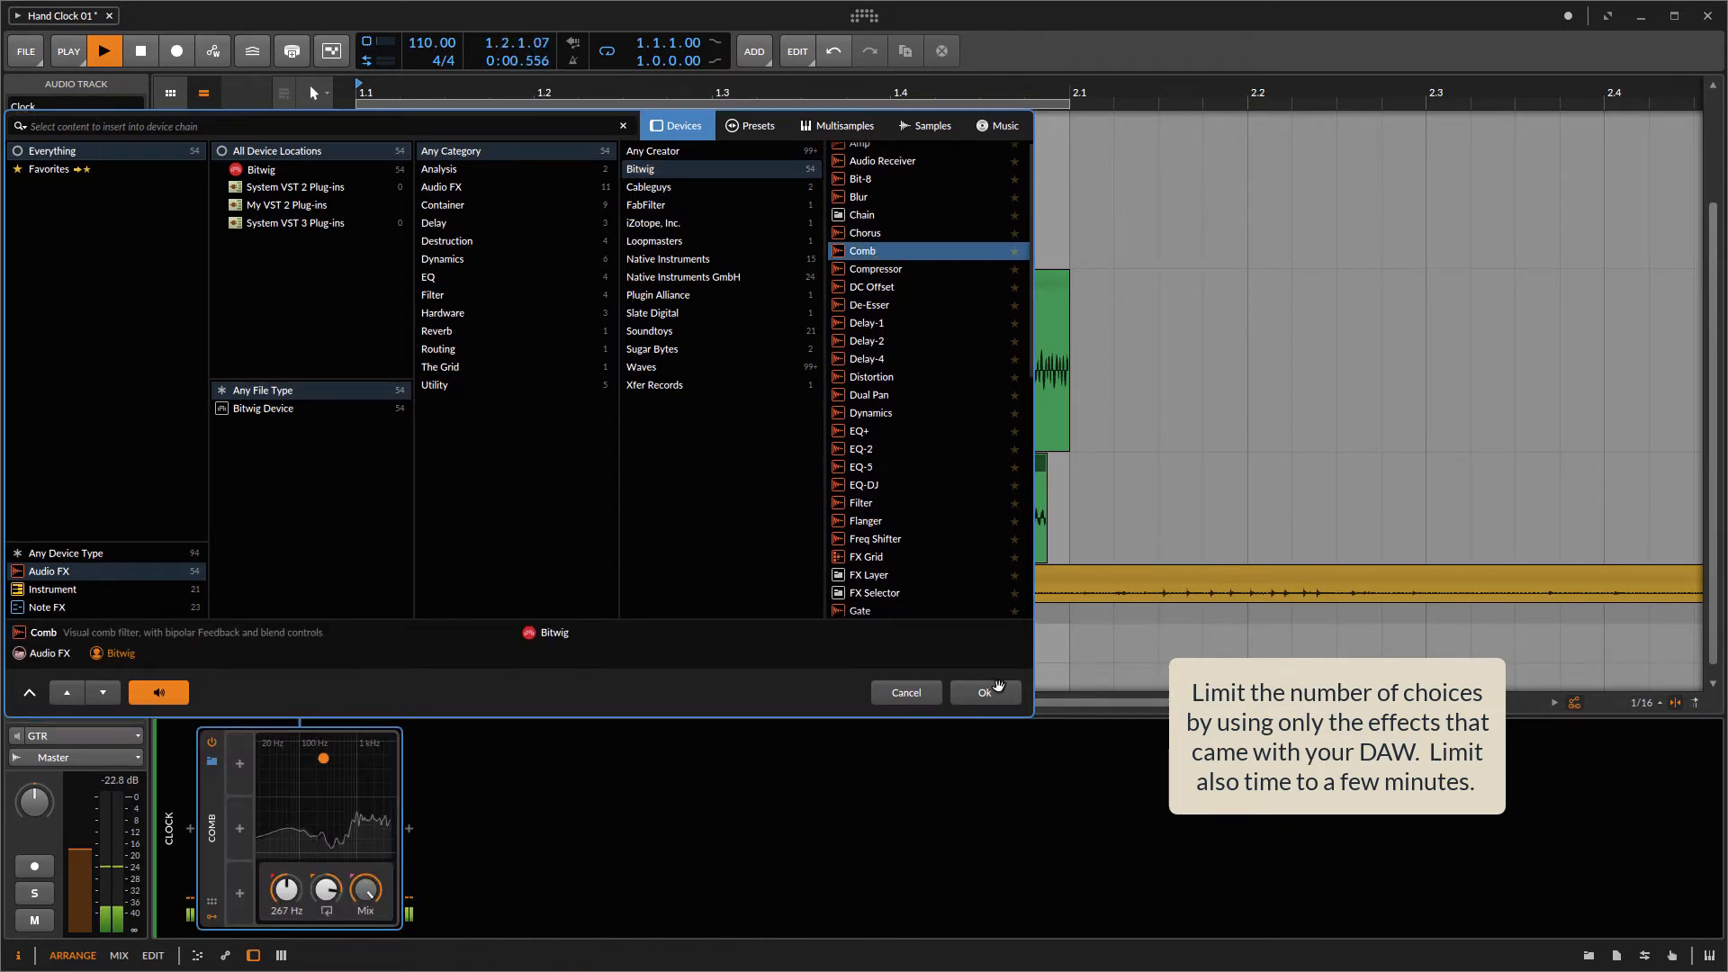
left_click(984, 693)
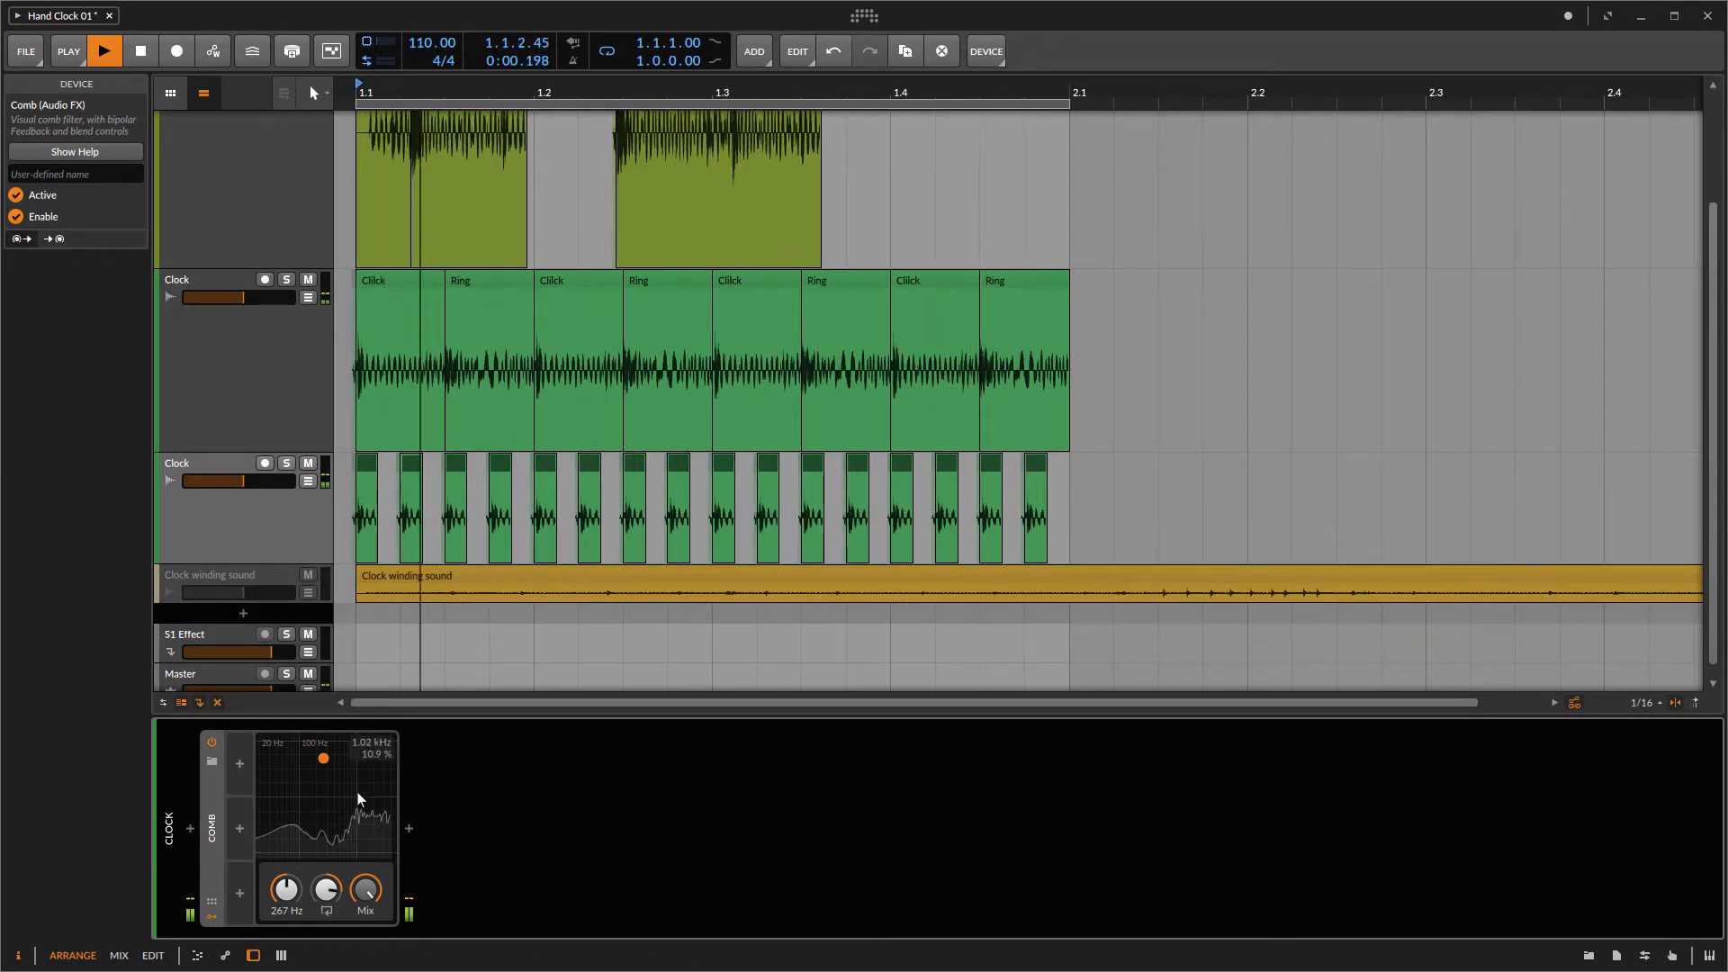
left_click_drag(326, 762, 240, 815)
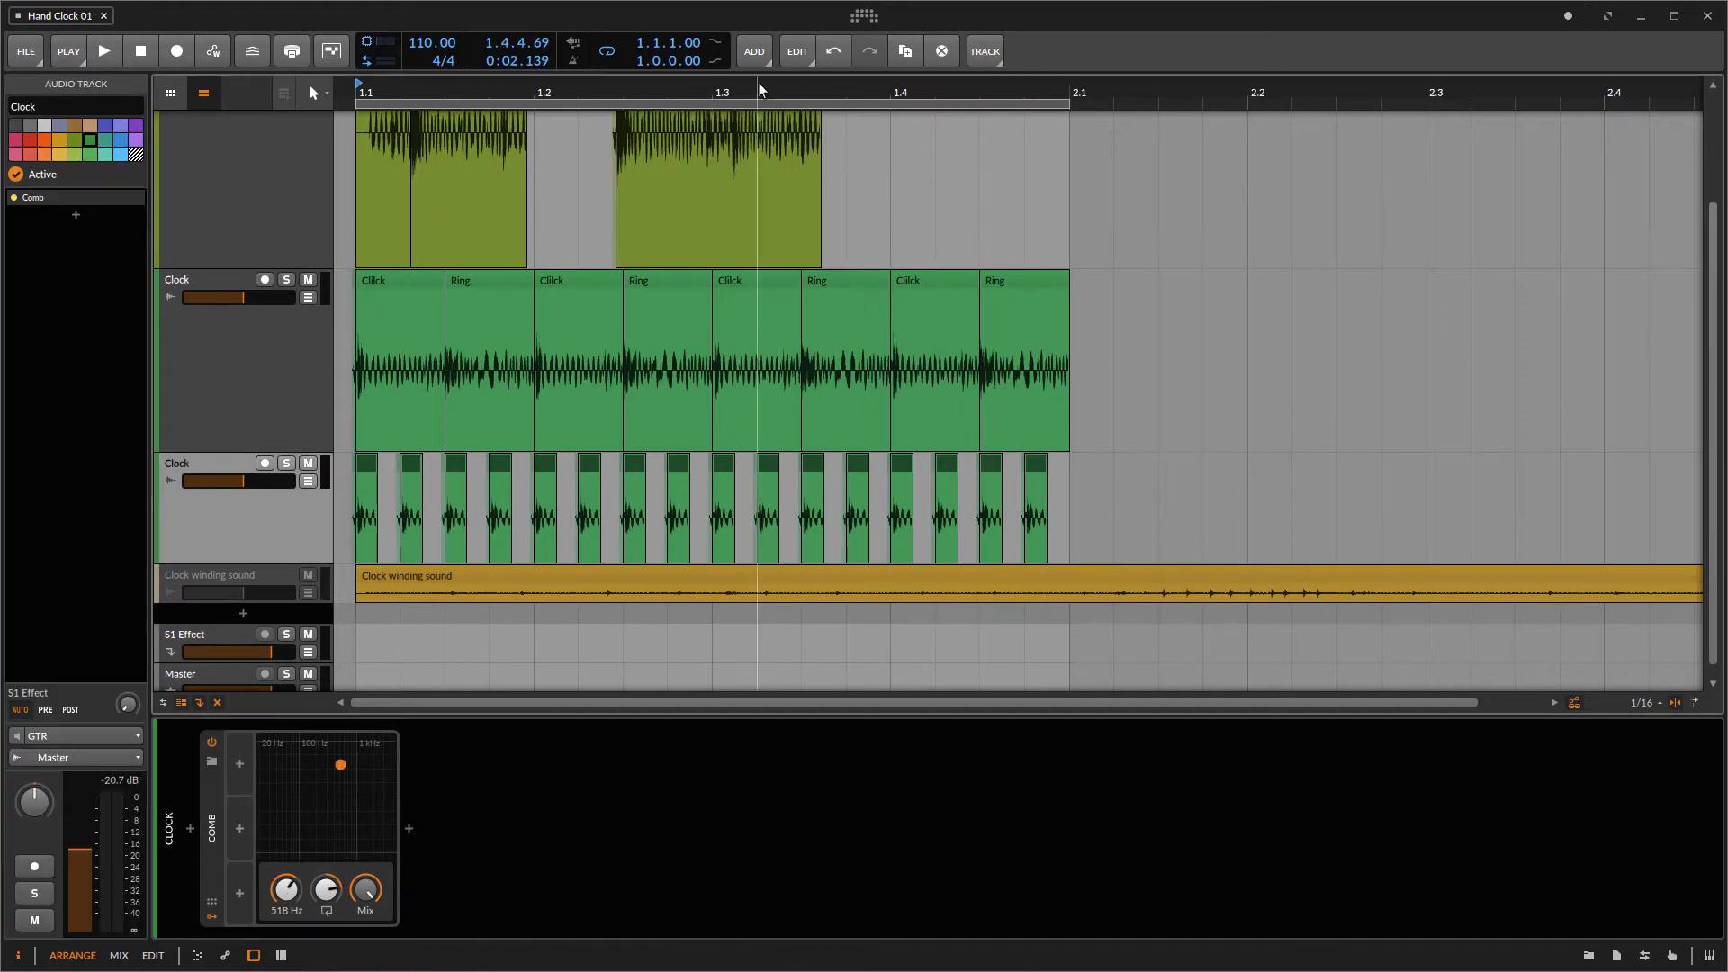
Step: Add a new audio track below the Clock tracks and enlarge its height
left_click(752, 54)
left_click(789, 110)
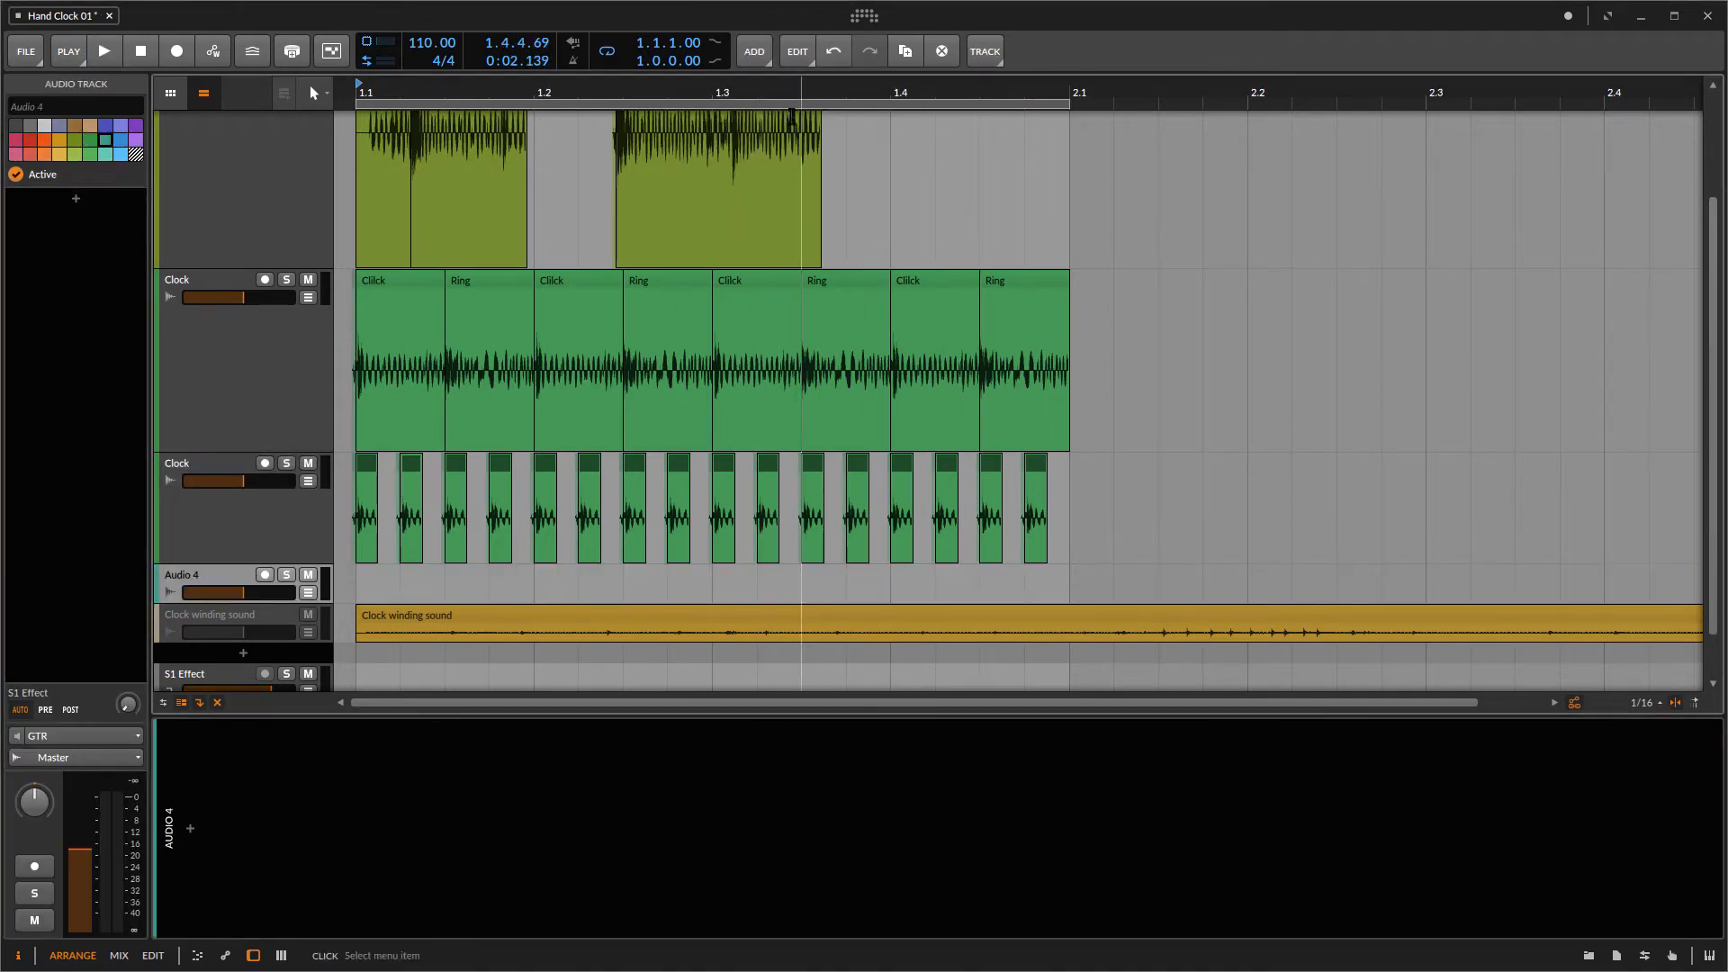
left_click_drag(229, 602, 229, 654)
scroll(501, 540, "down", 2)
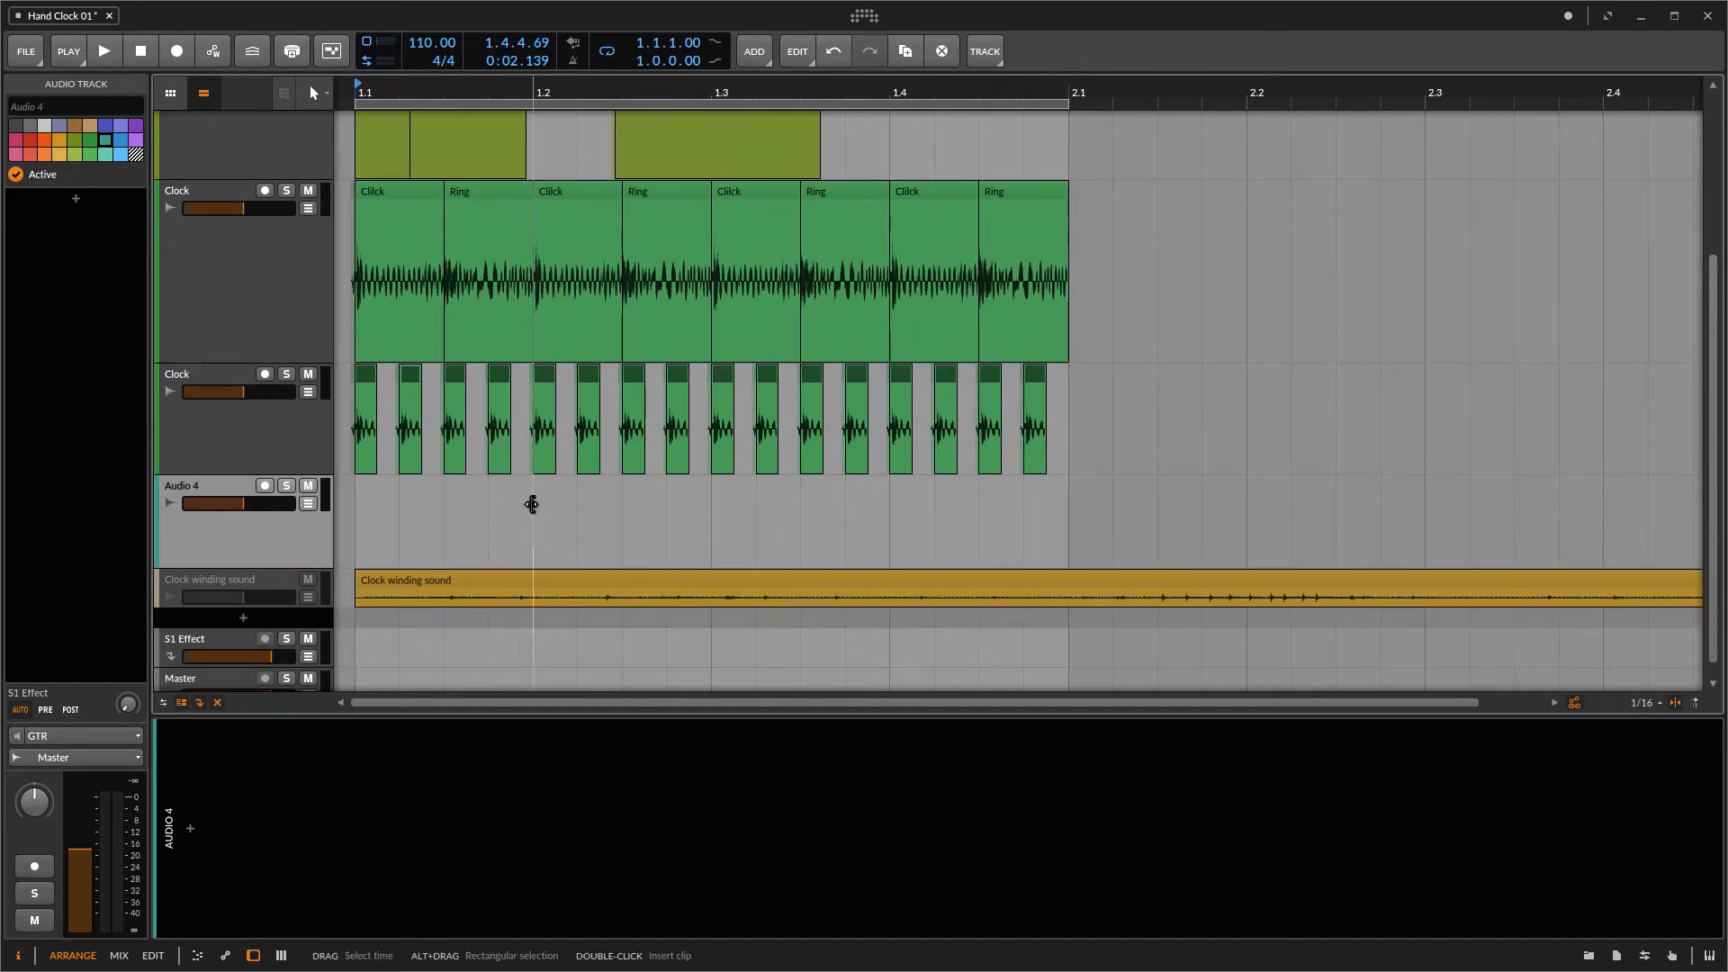
Step: Copy a Ring clip from the upper Clock track onto the new audio track and start playback
left_click(486, 194)
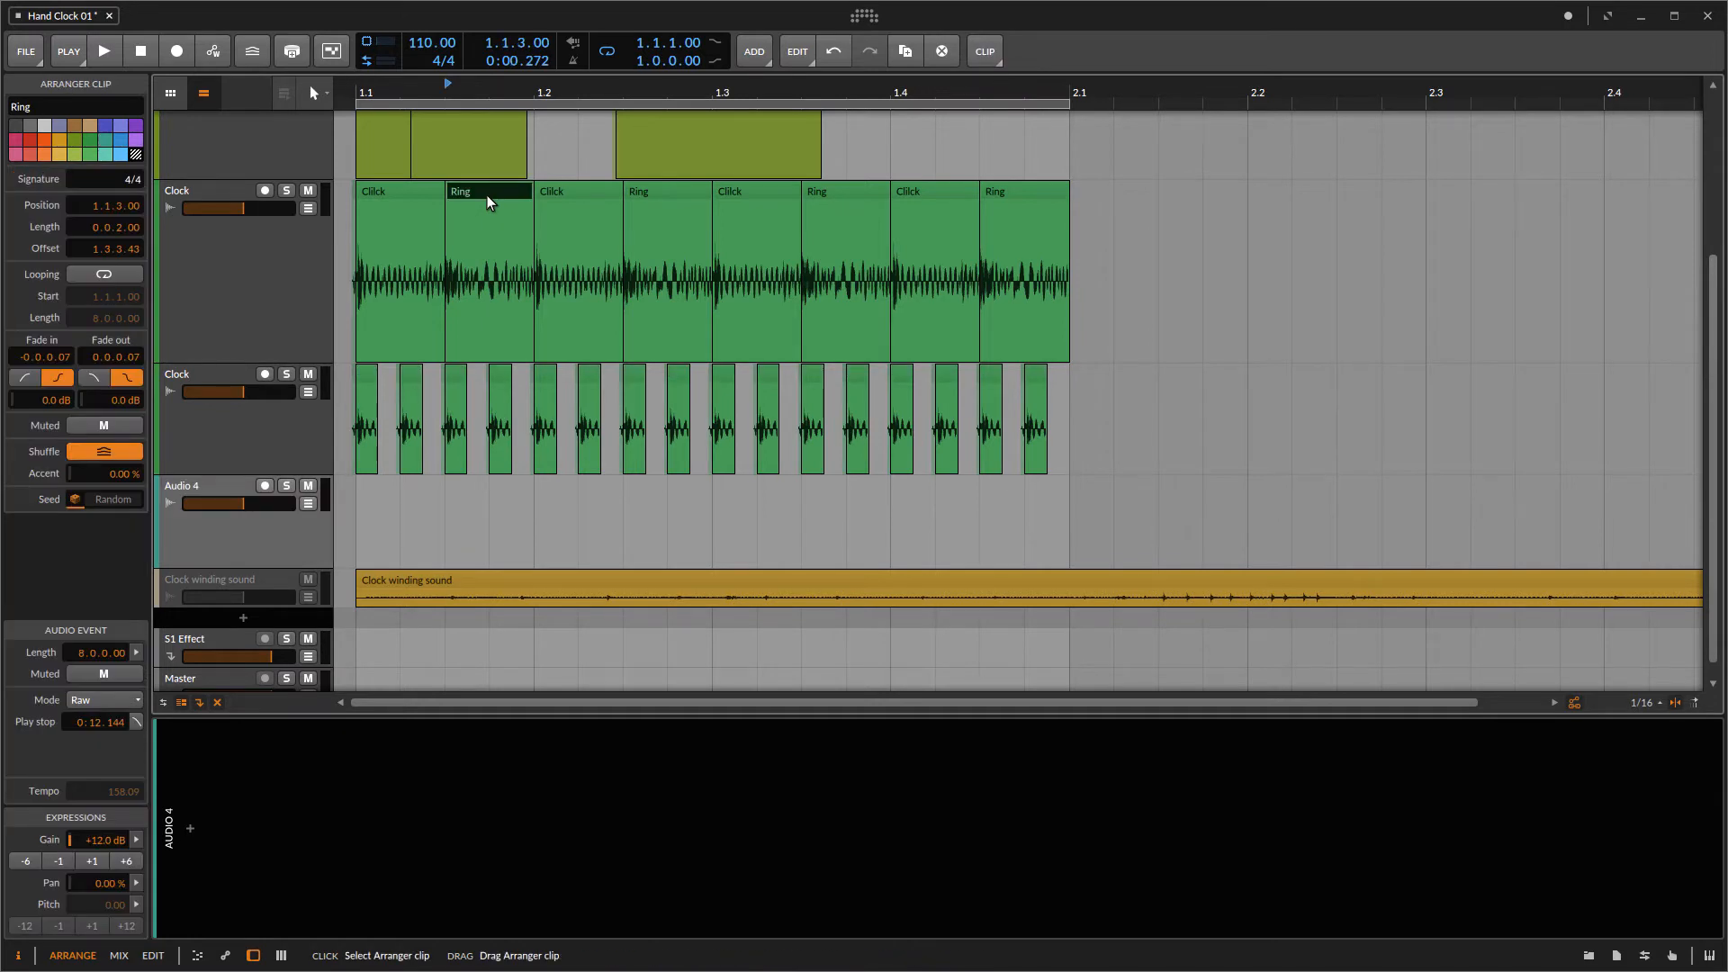
left_click_drag(486, 194, 472, 548)
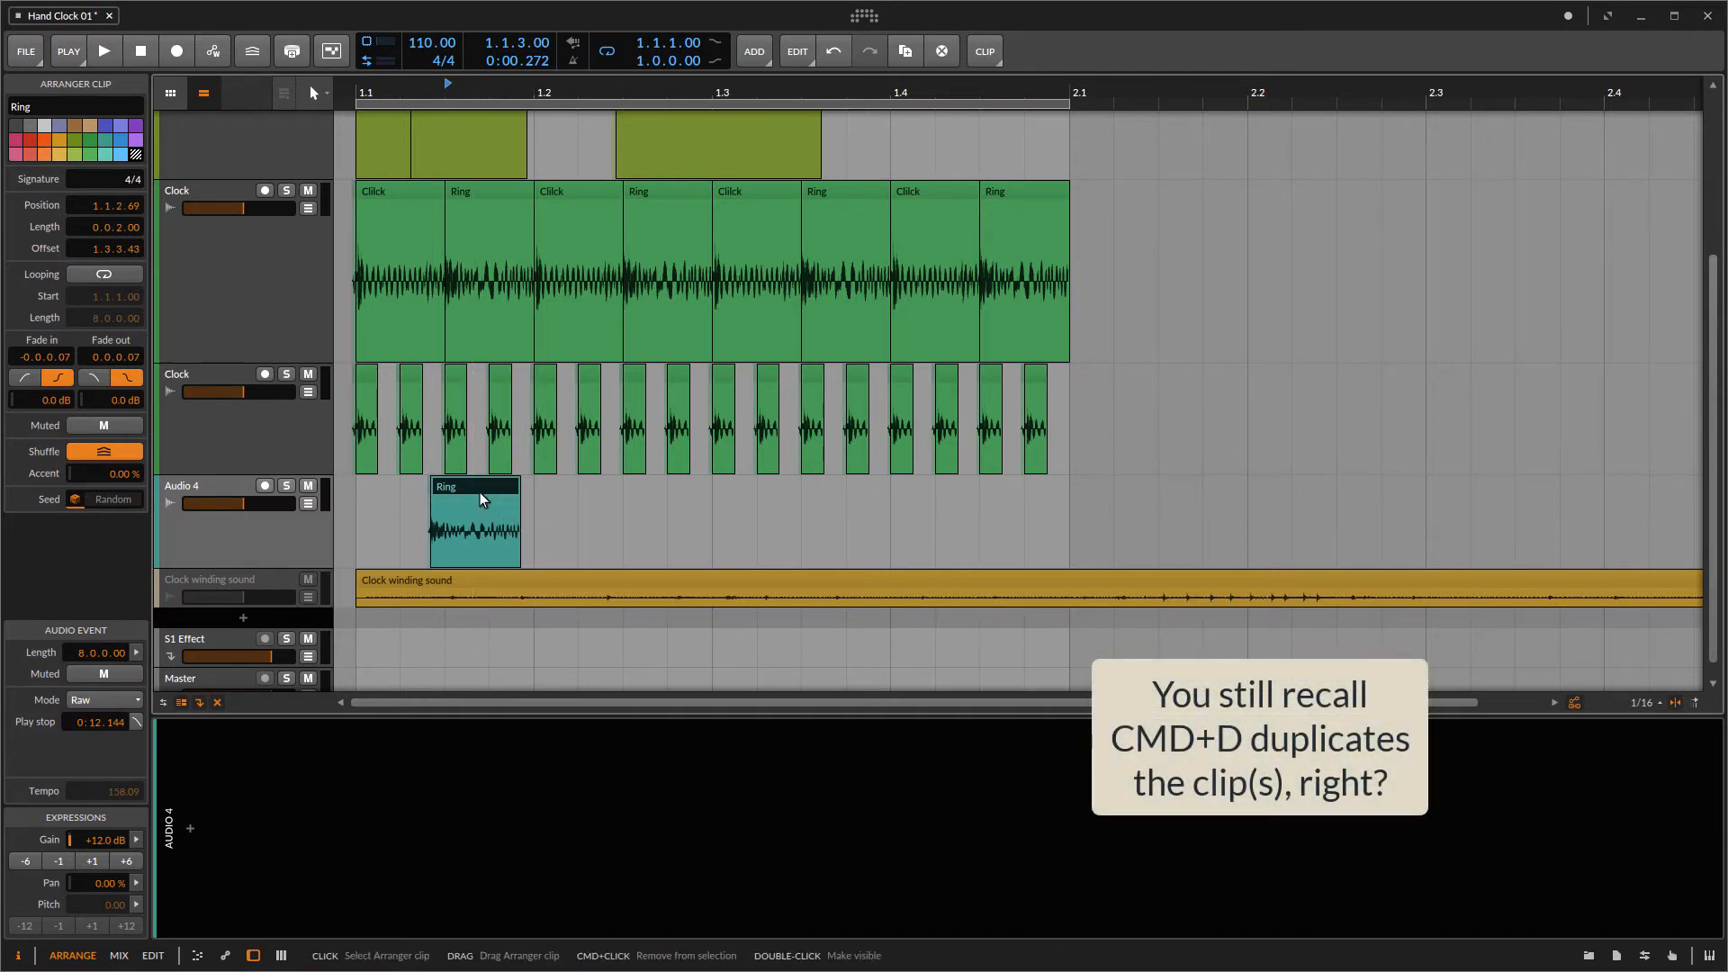
scroll(479, 490, "up", 2)
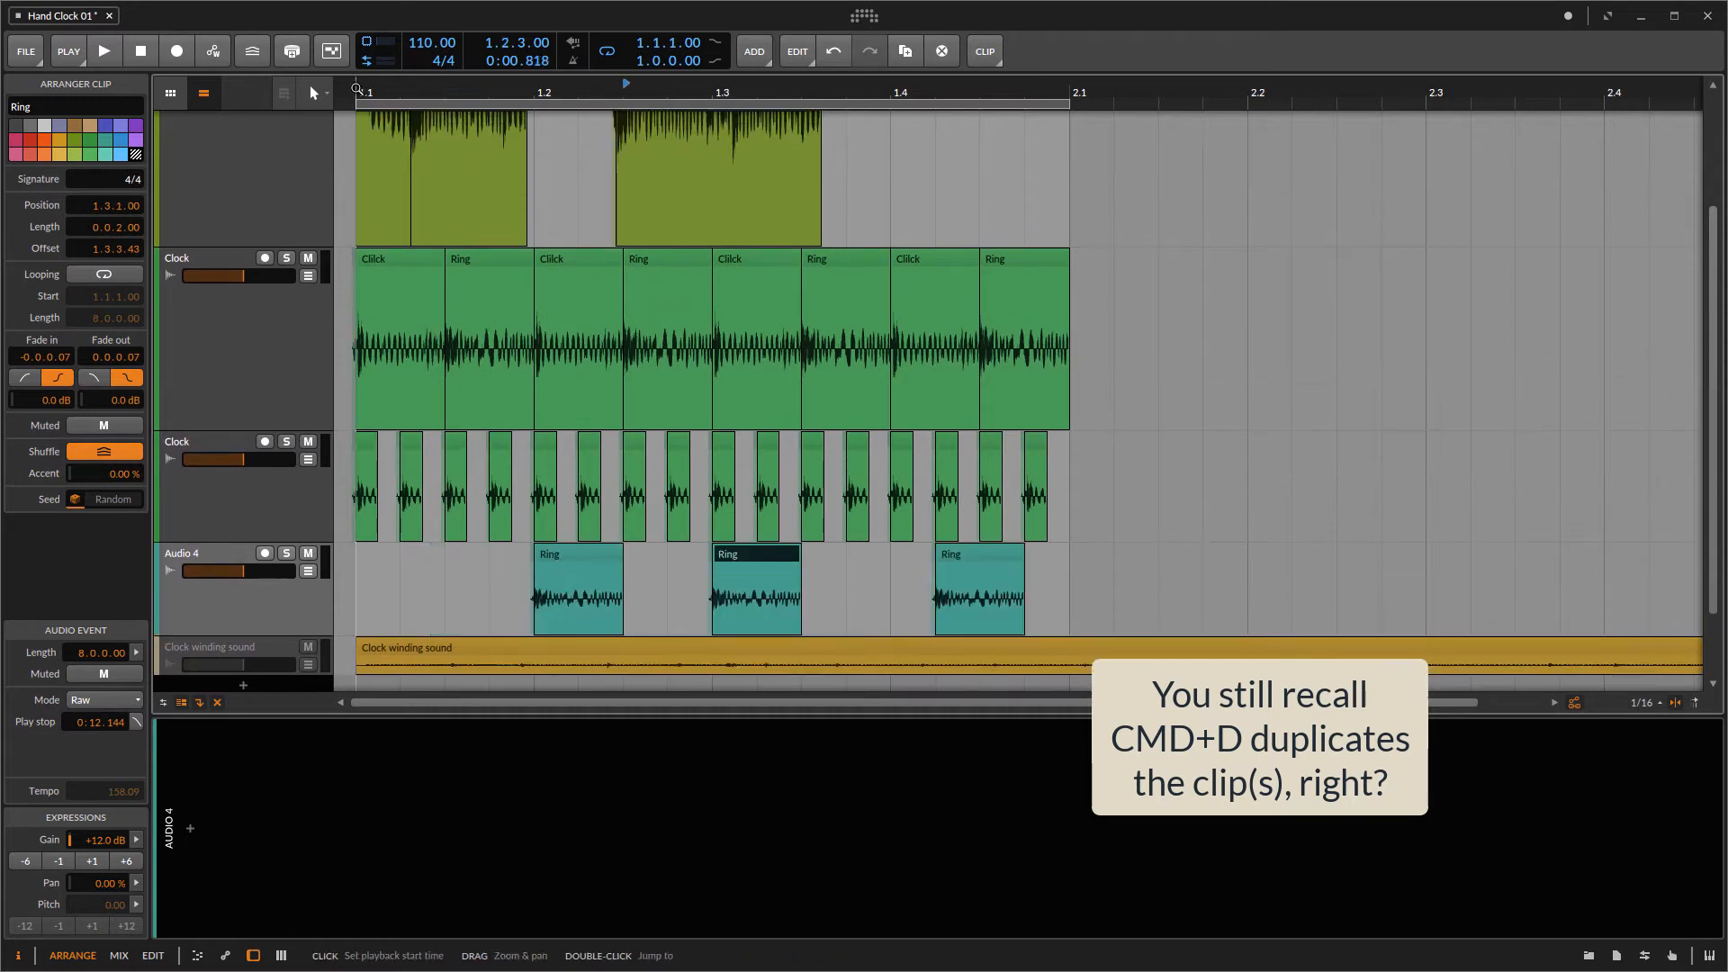
key("space")
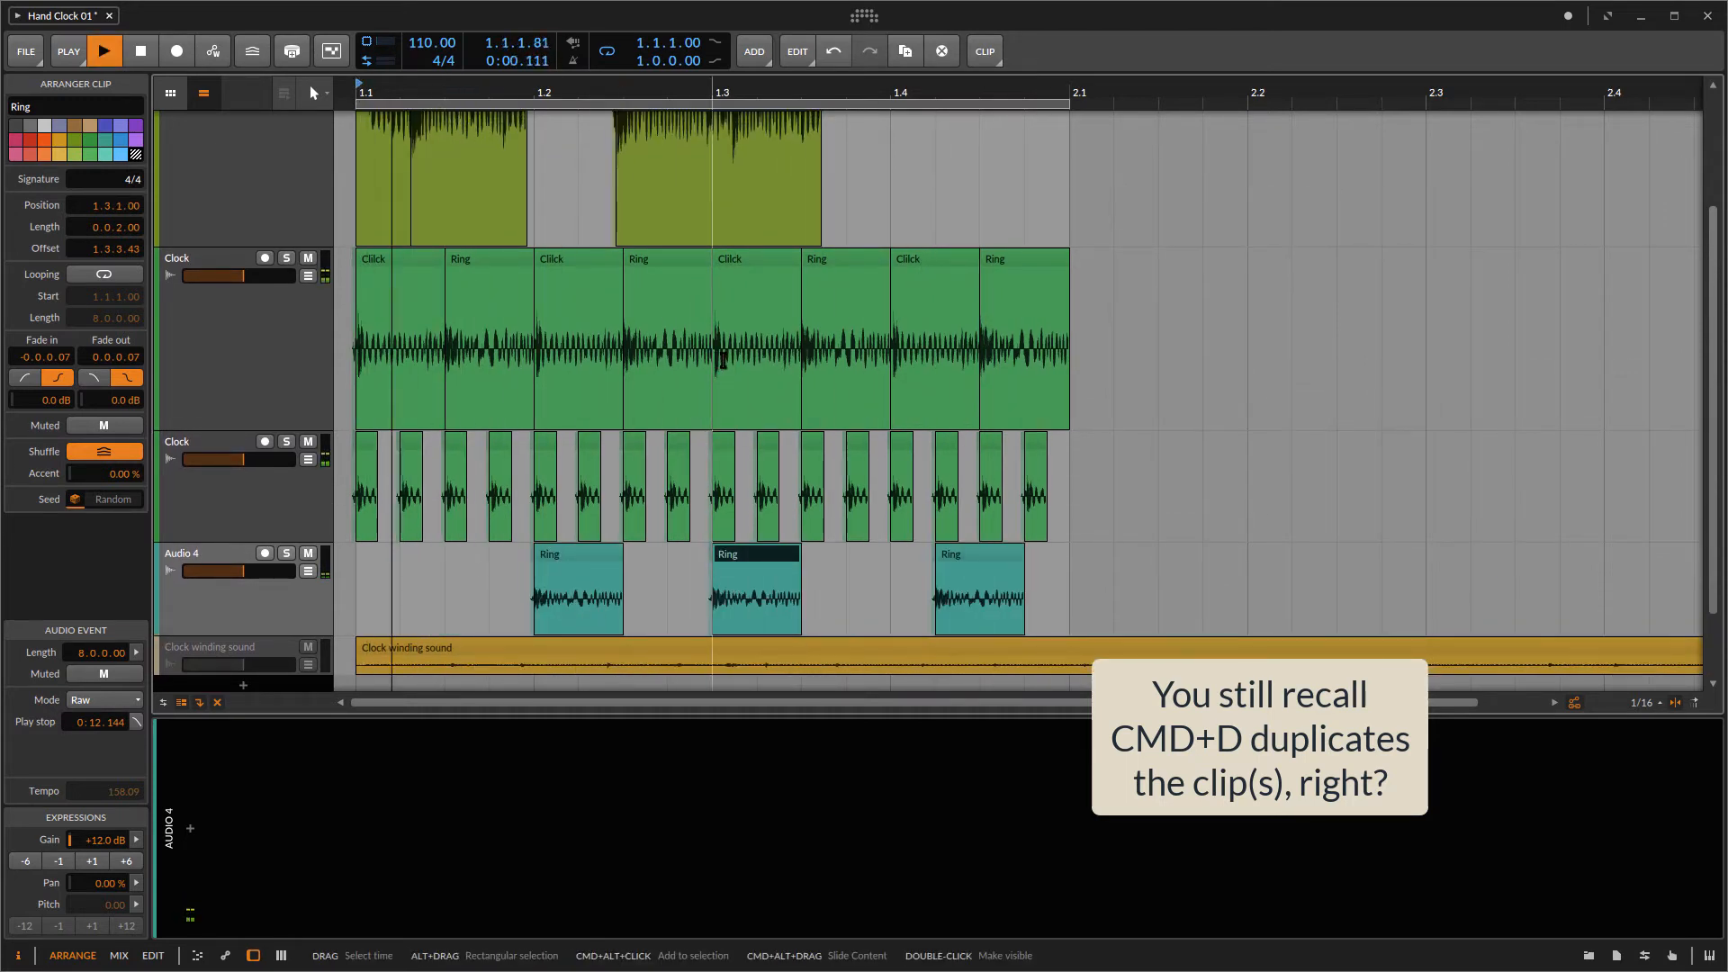
Step: Solo the new audio track, raise its volume to about -3.2 dB, and unsolo it
left_click(286, 554)
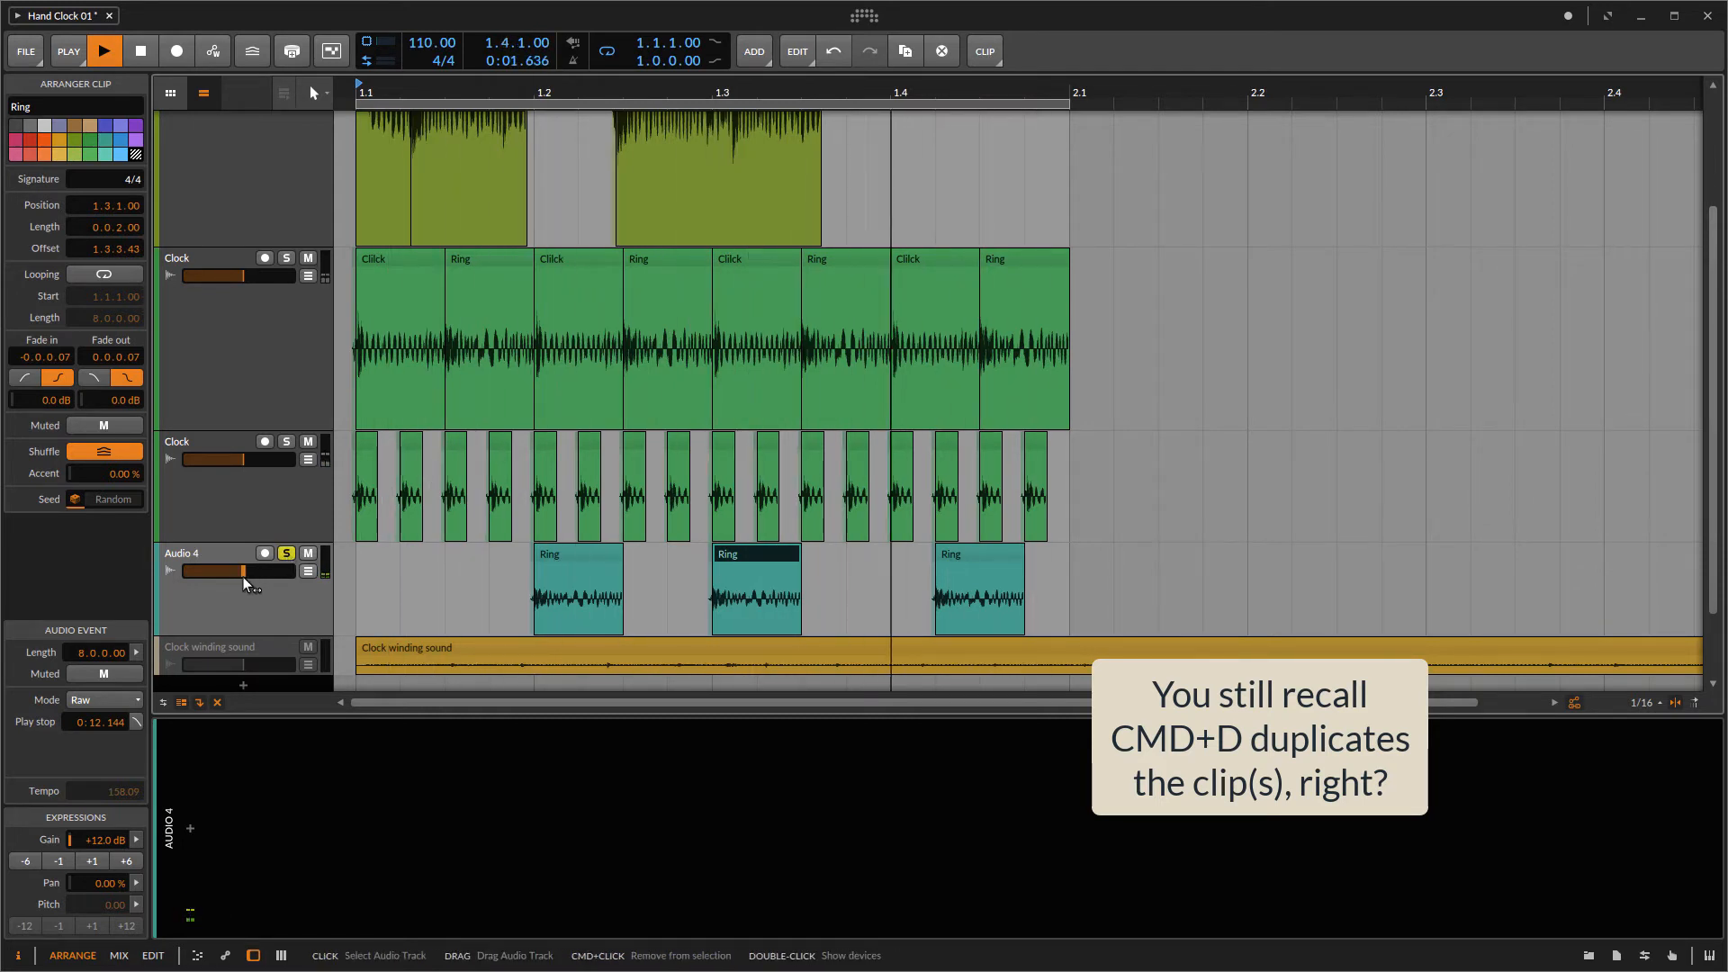
left_click_drag(241, 570, 260, 571)
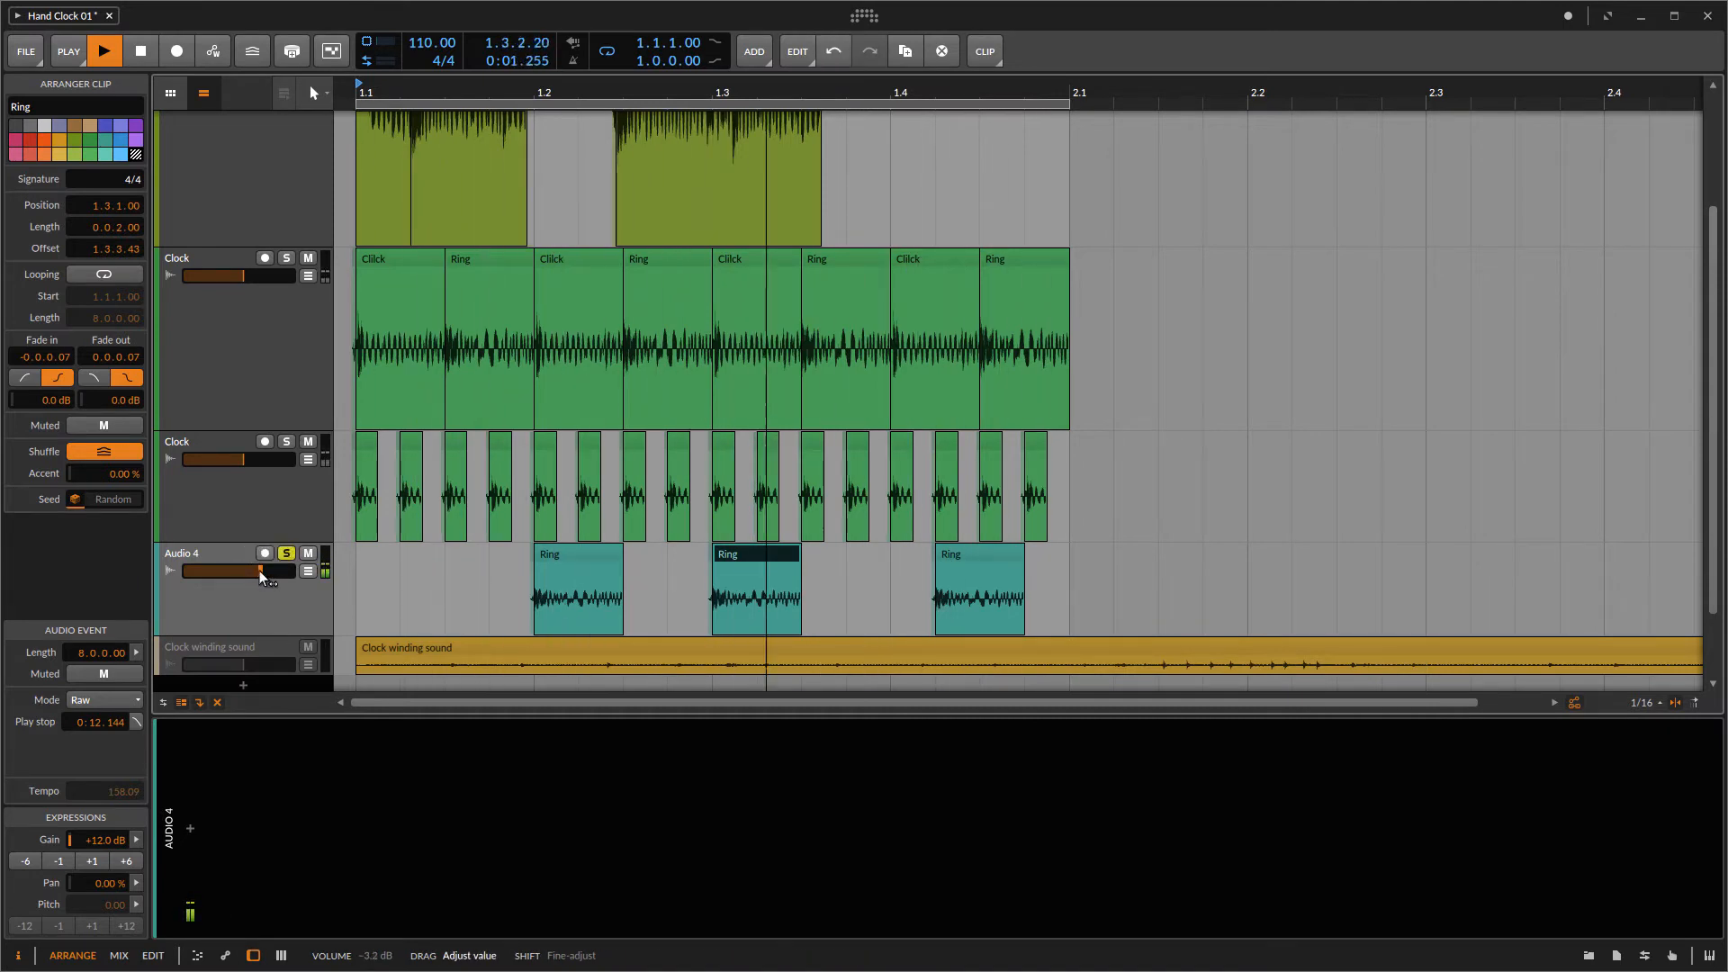
left_click(287, 554)
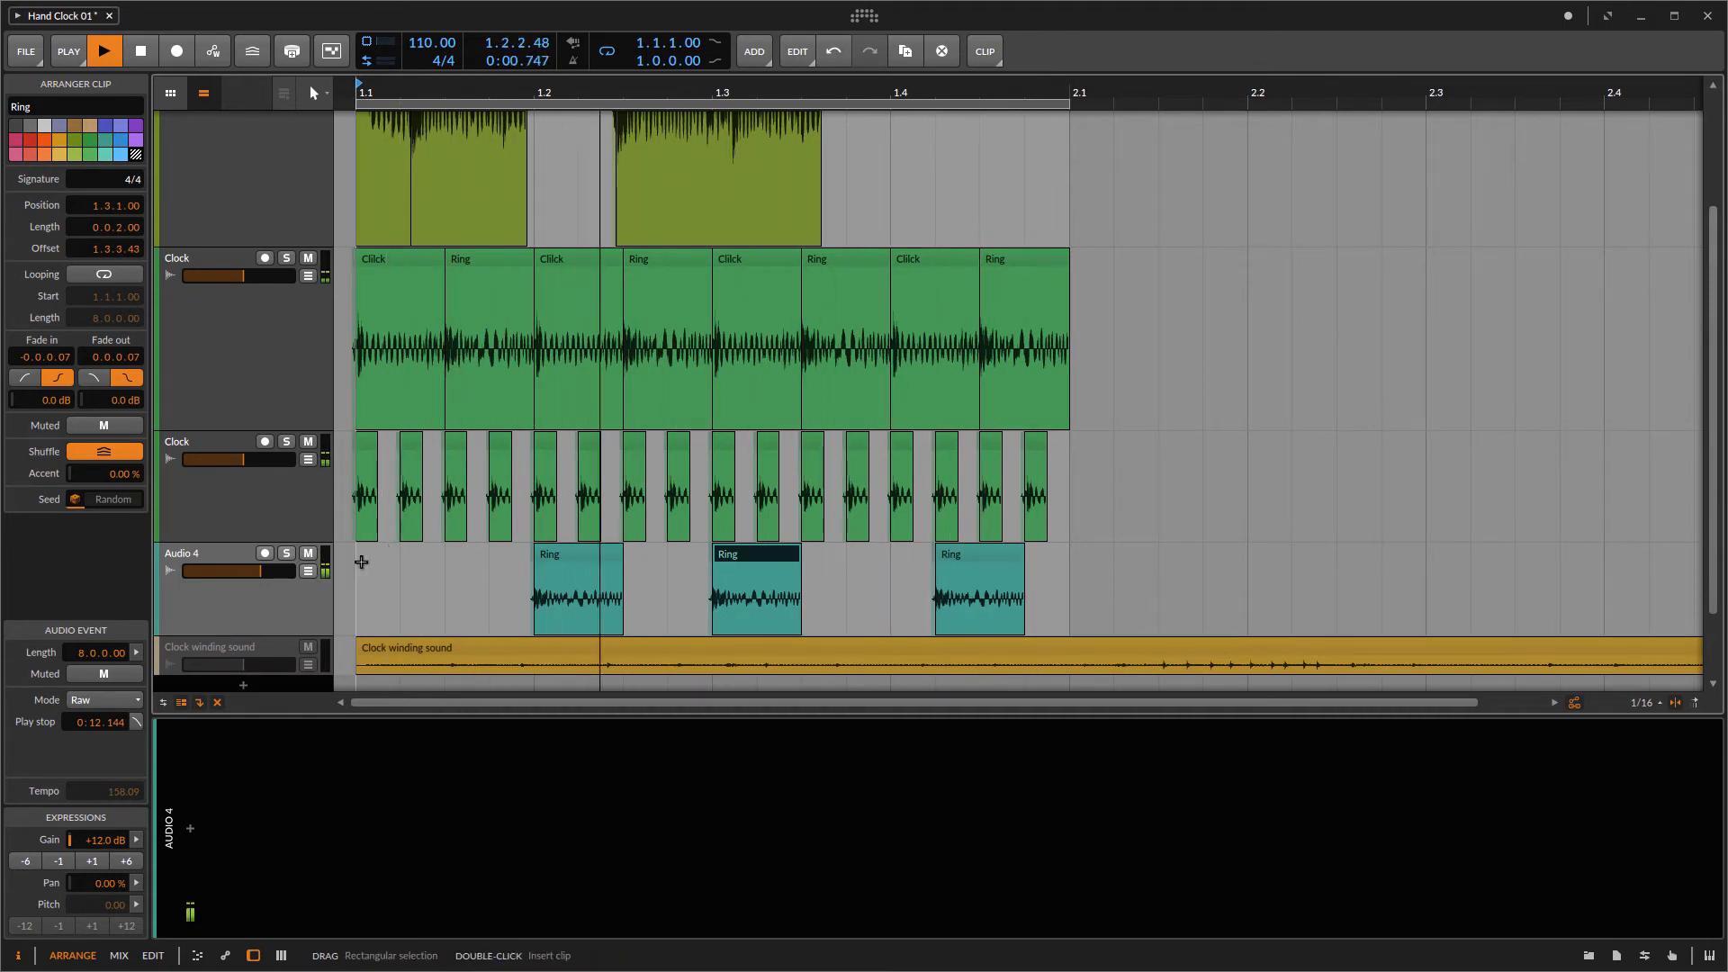
Step: Add the Bitwig Ring-Mod effect to the new audio track
left_click(290, 602)
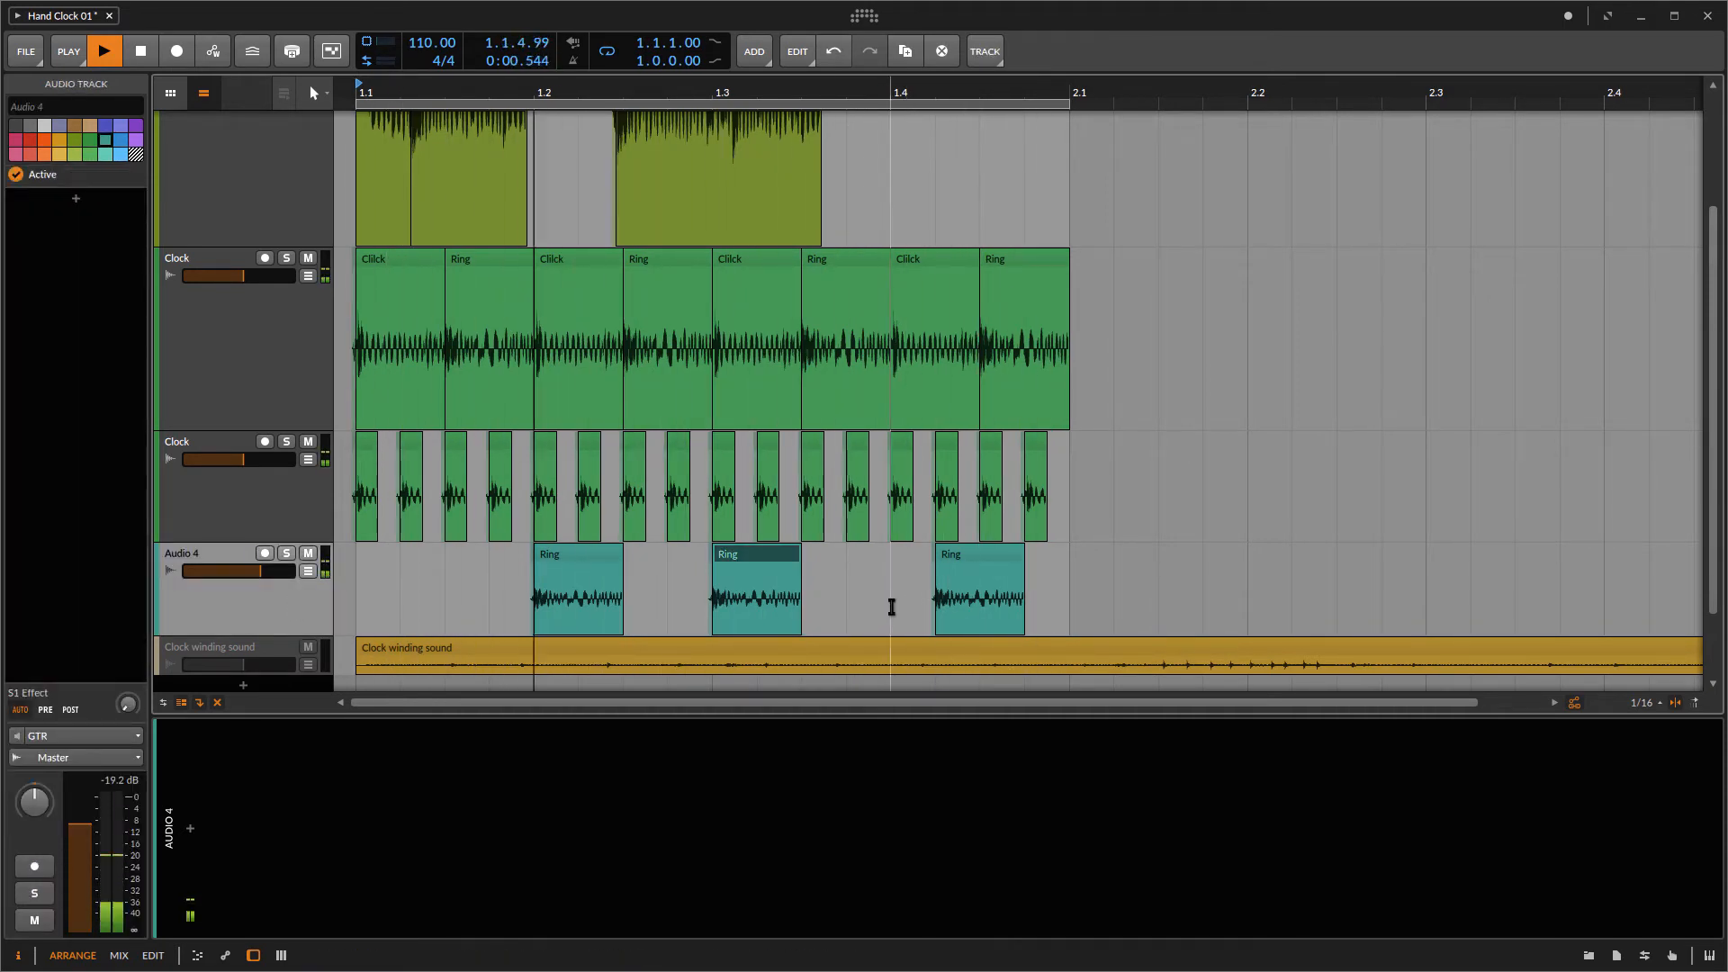
scroll(748, 537, "up", 3)
scroll(748, 537, "down", 4)
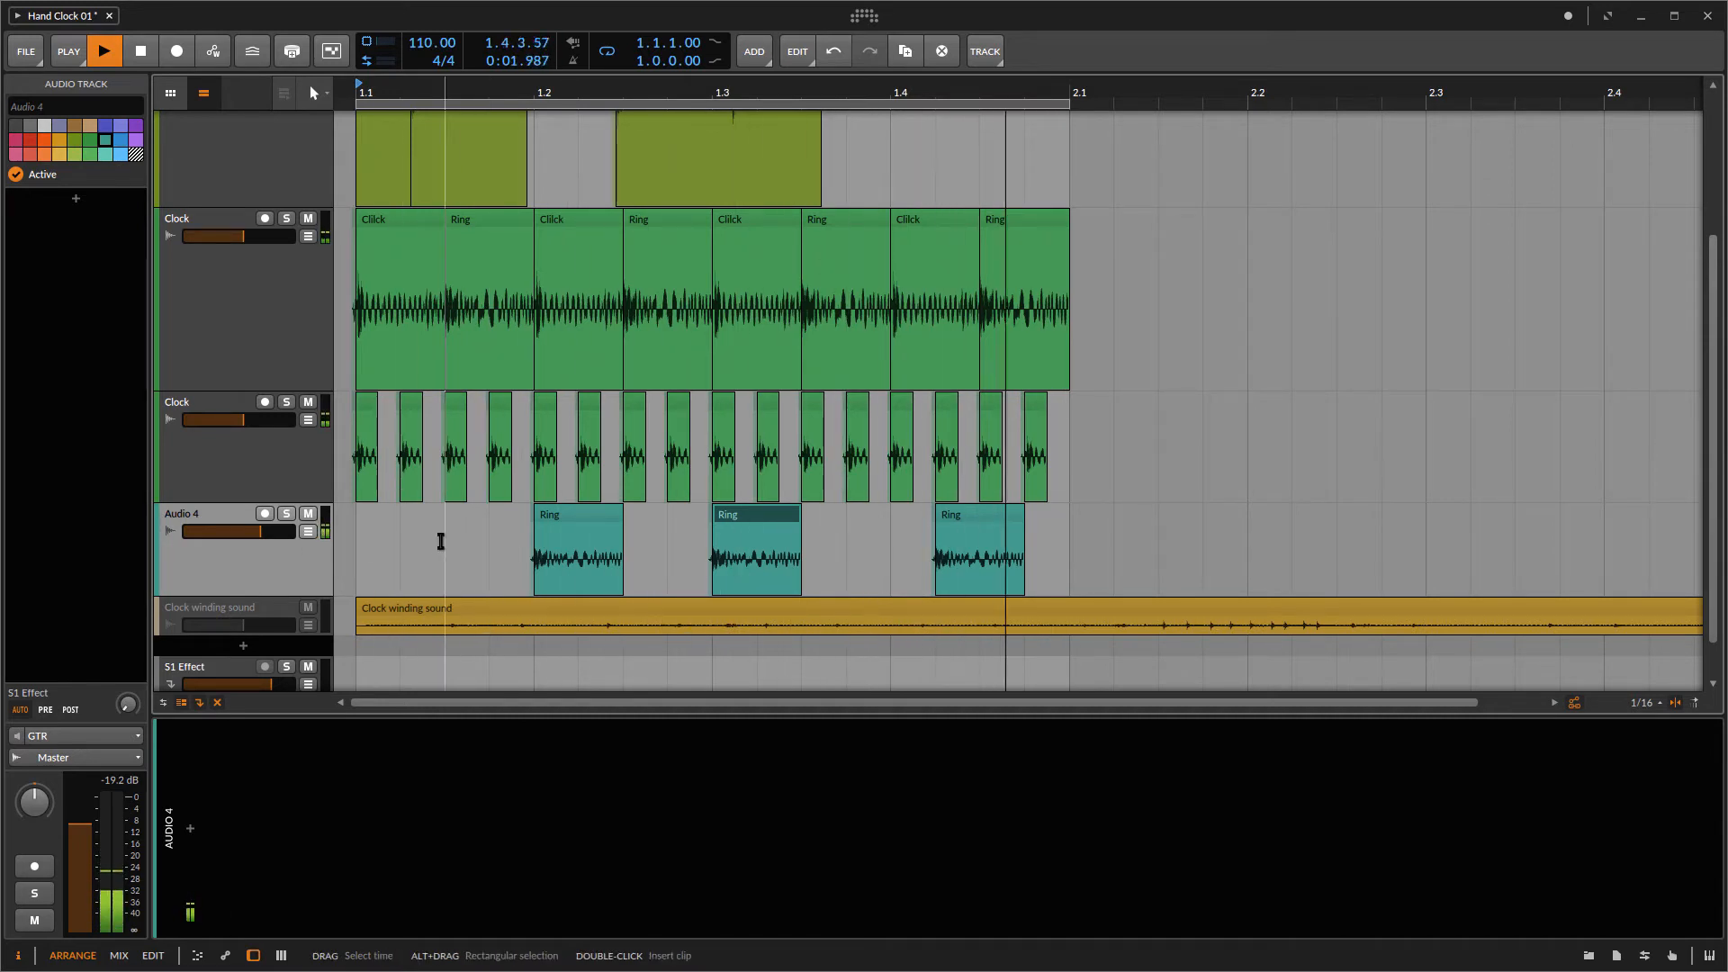
left_click(188, 828)
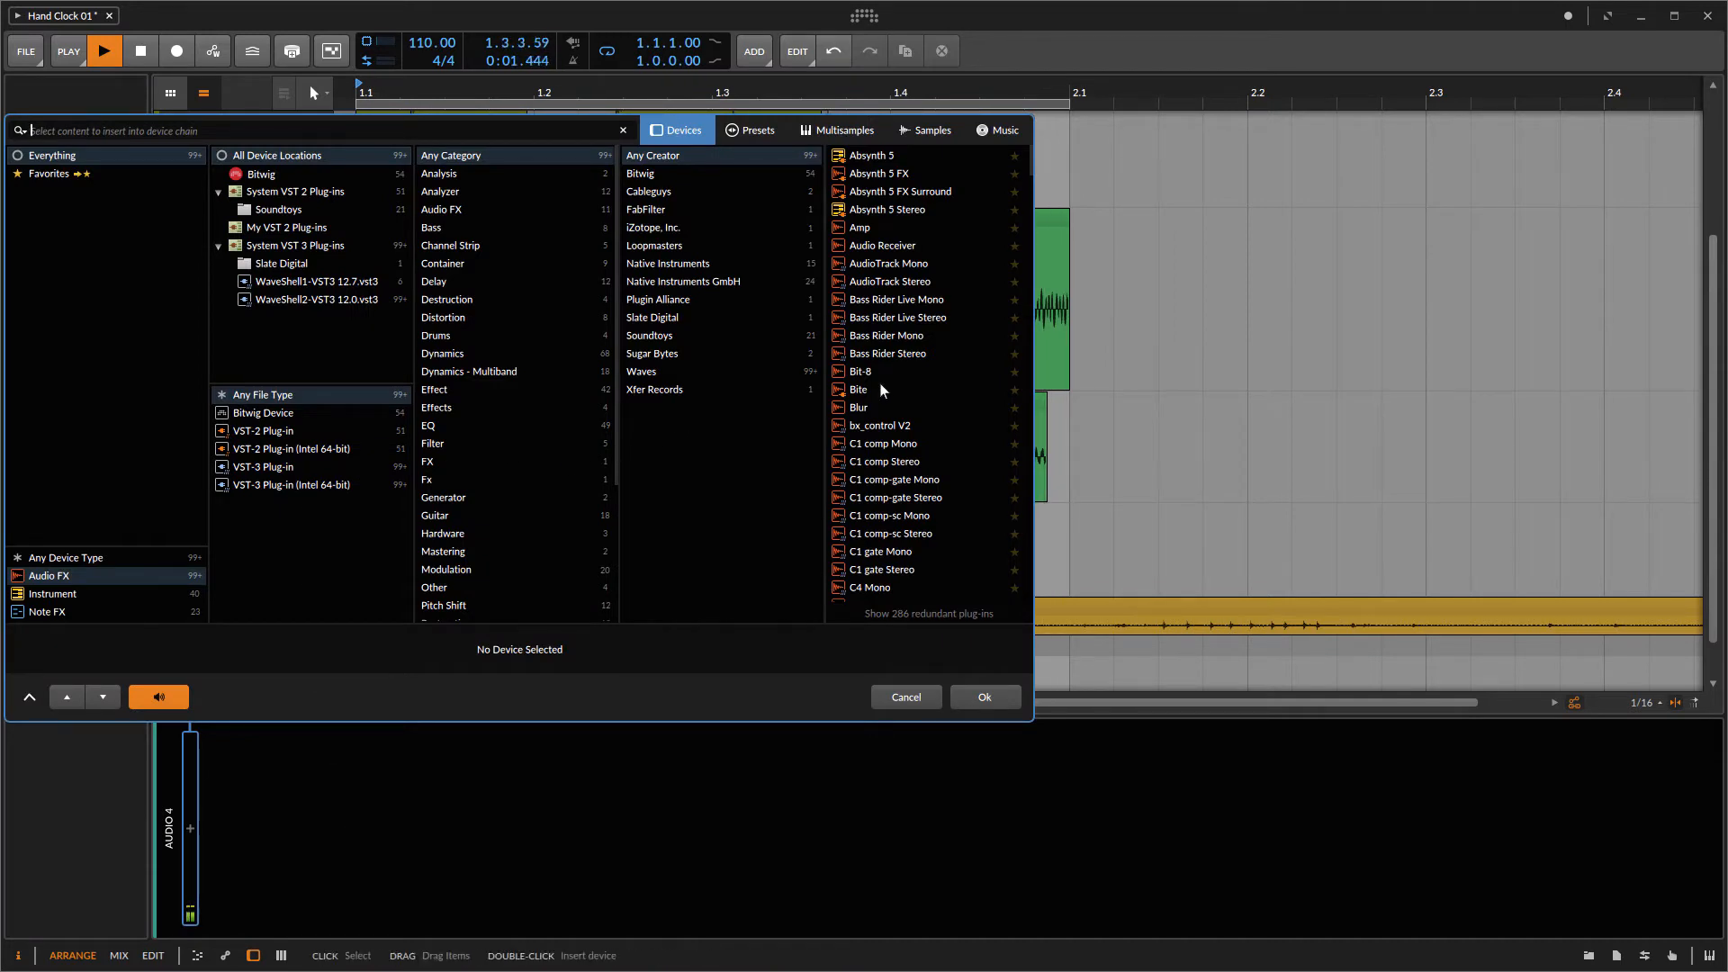
left_click(713, 175)
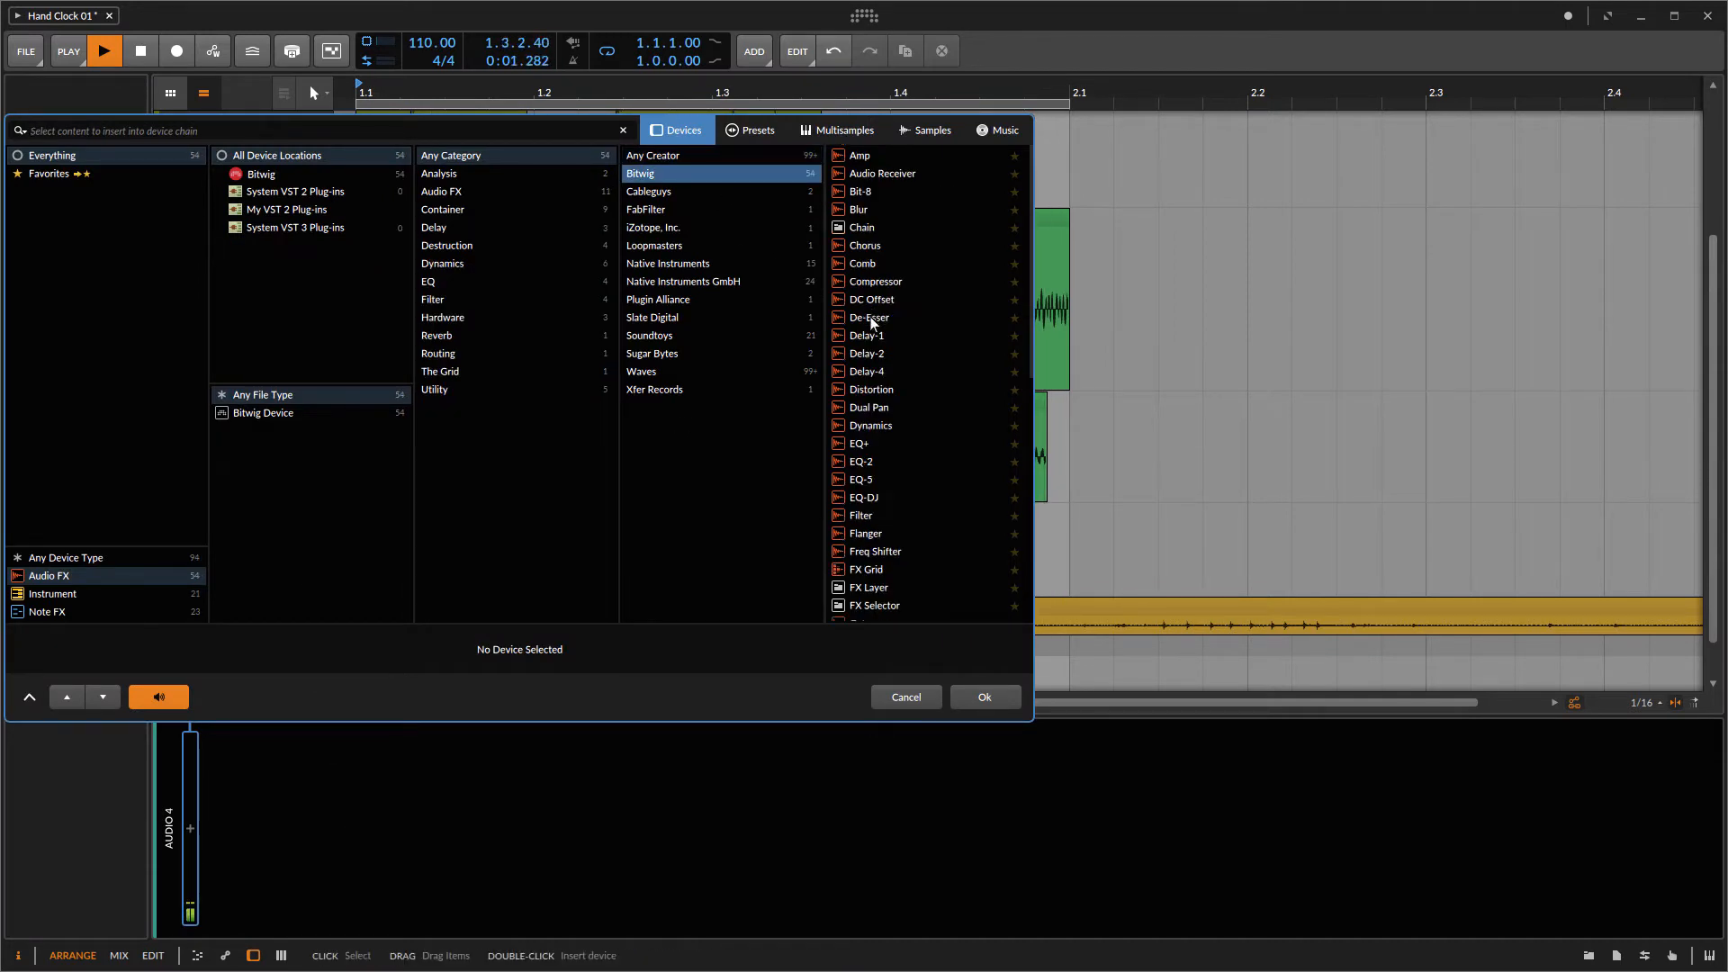
scroll(881, 326, "down", 6)
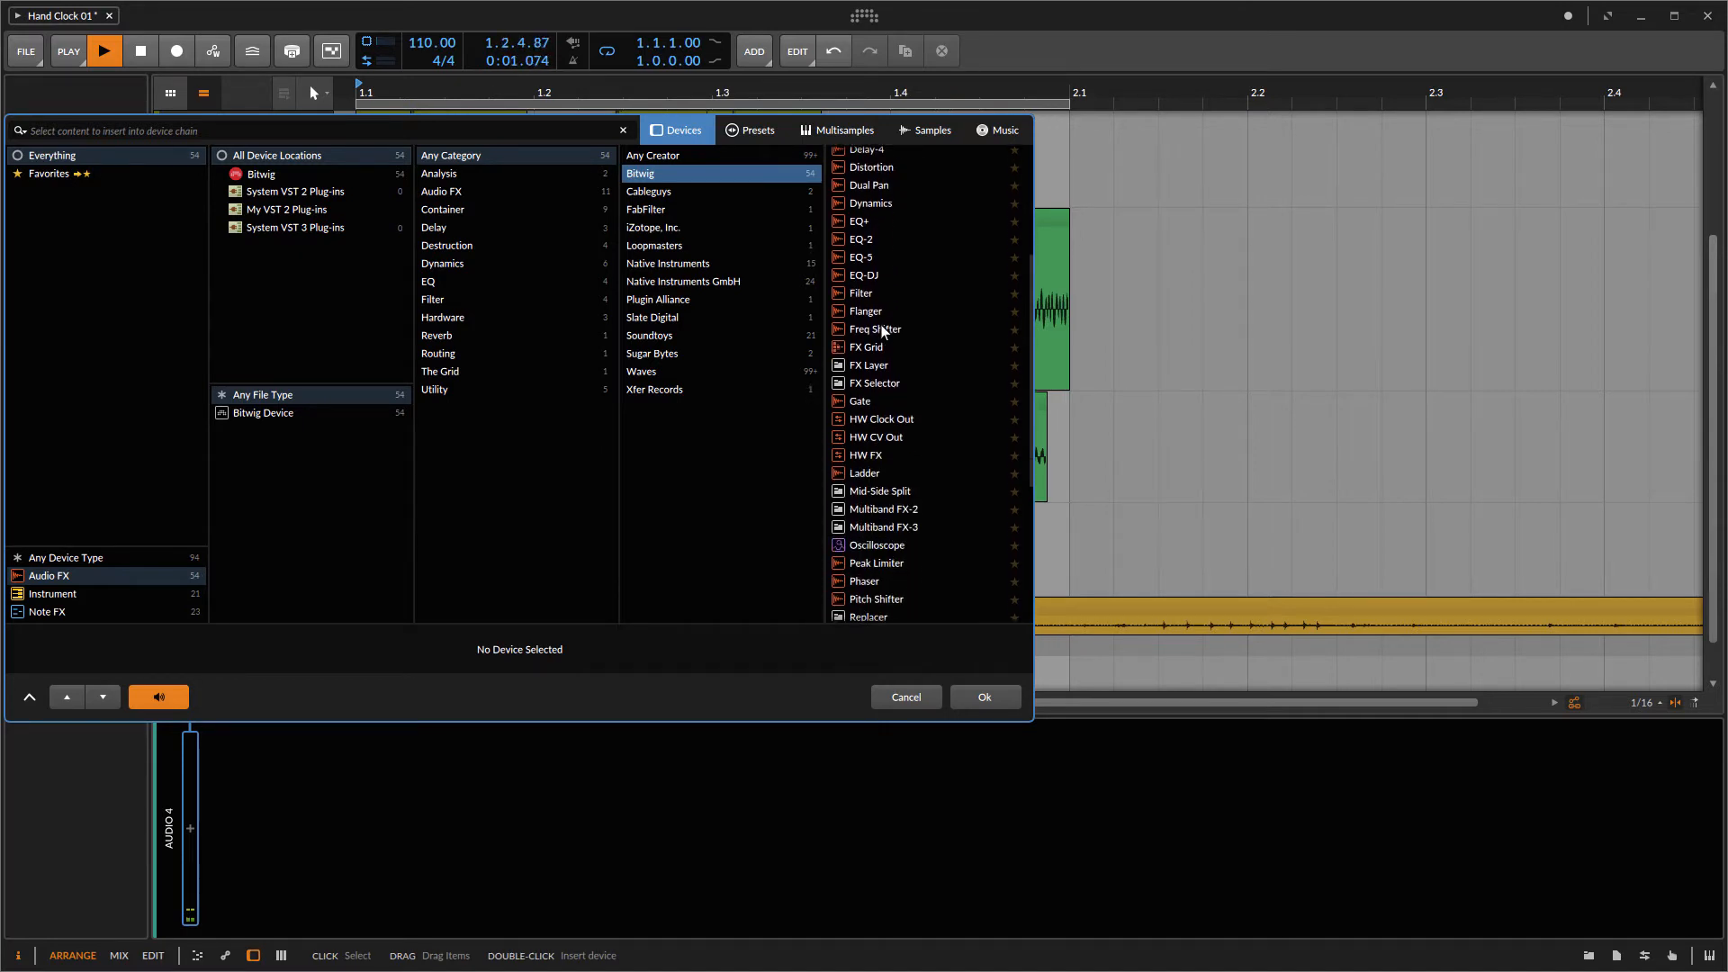
scroll(883, 323, "down", 2)
left_click(881, 438)
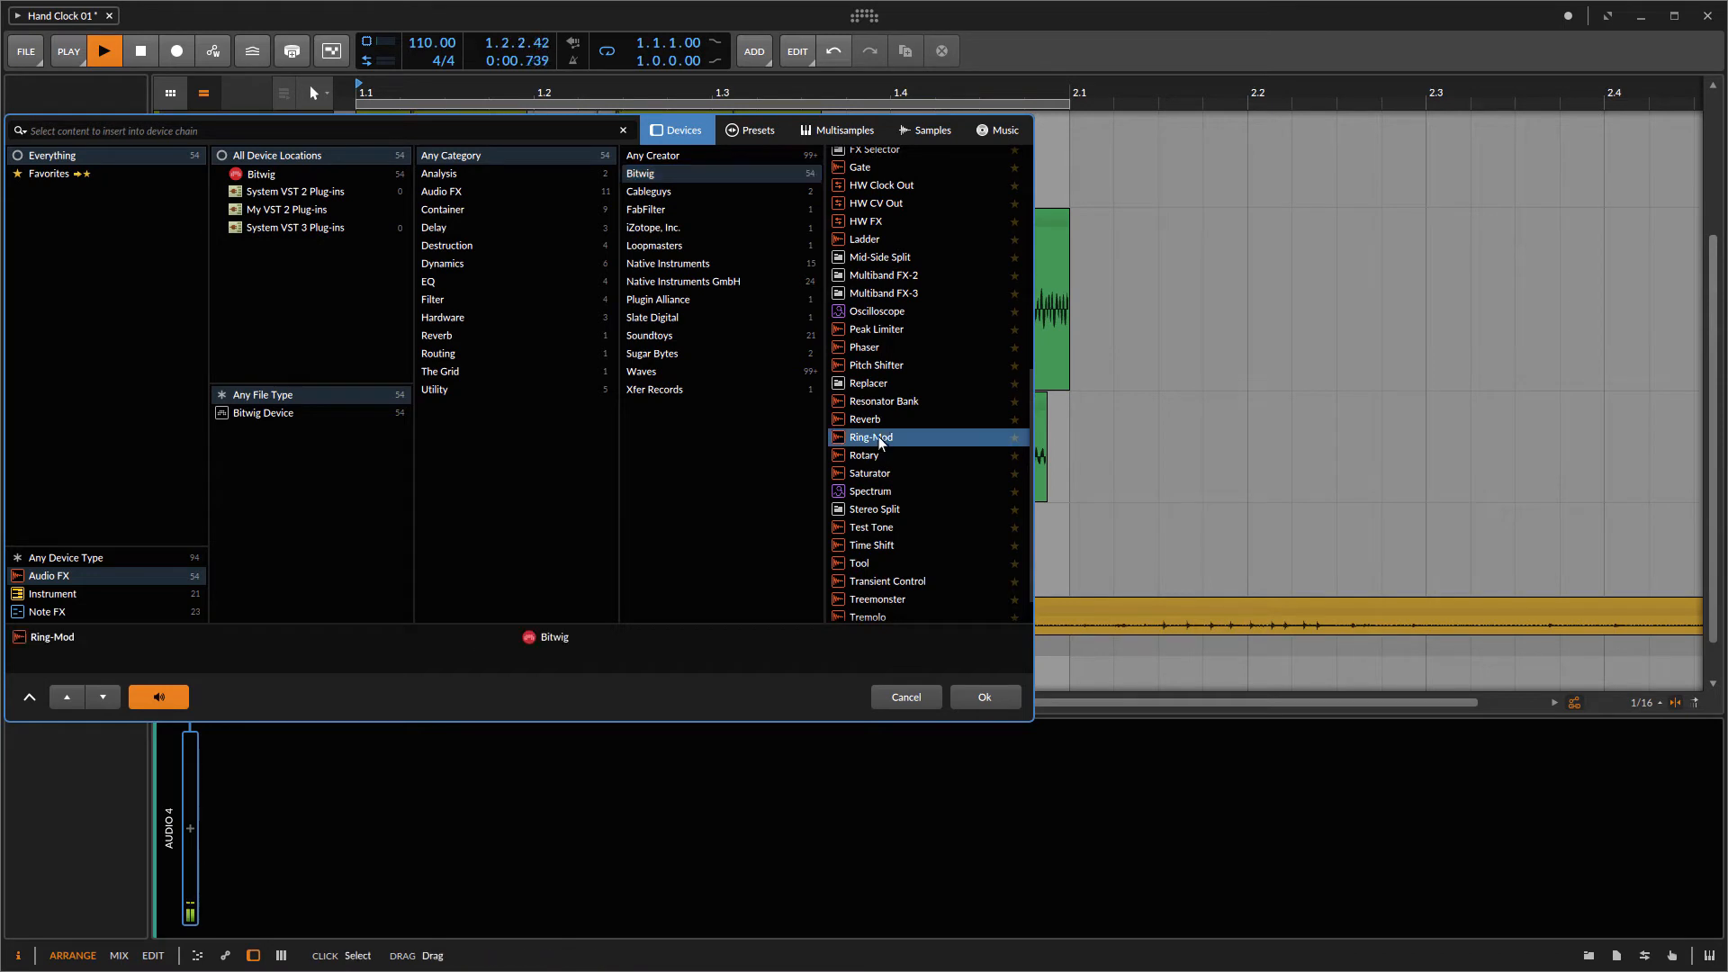
left_click(968, 693)
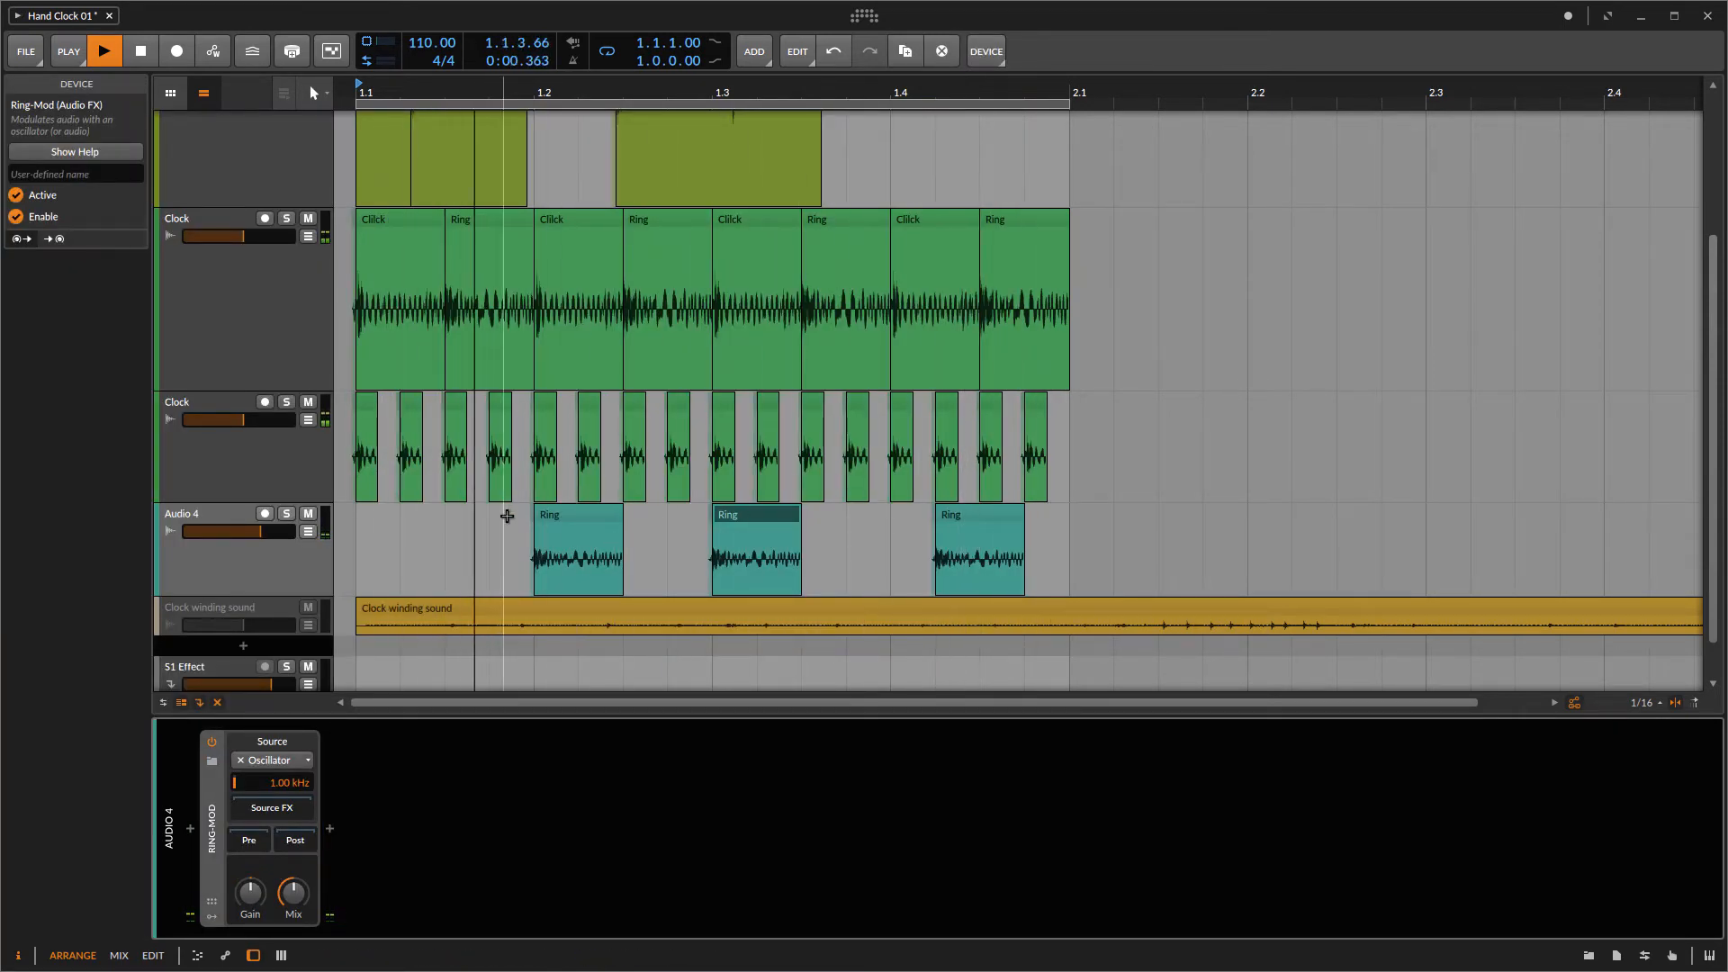
Step: Move the three Ring clips on the new track earlier to 1.1.4.00, 1.2.4.00 and 1.3.4.00
left_click(285, 514)
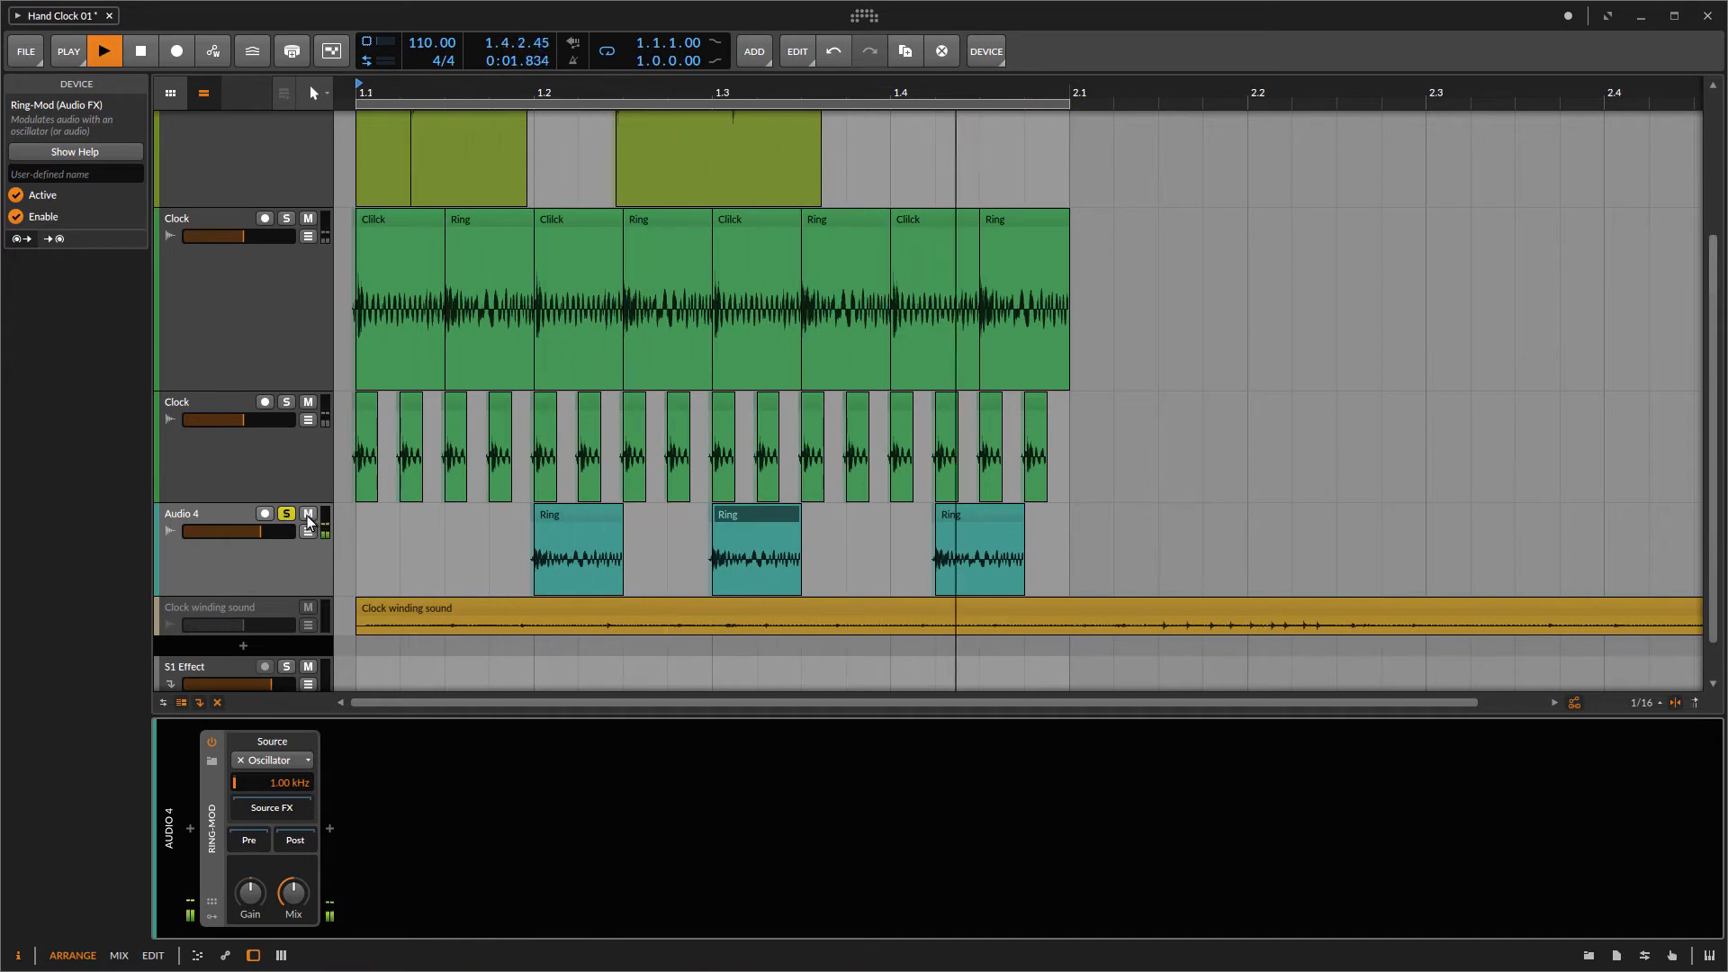
key("s")
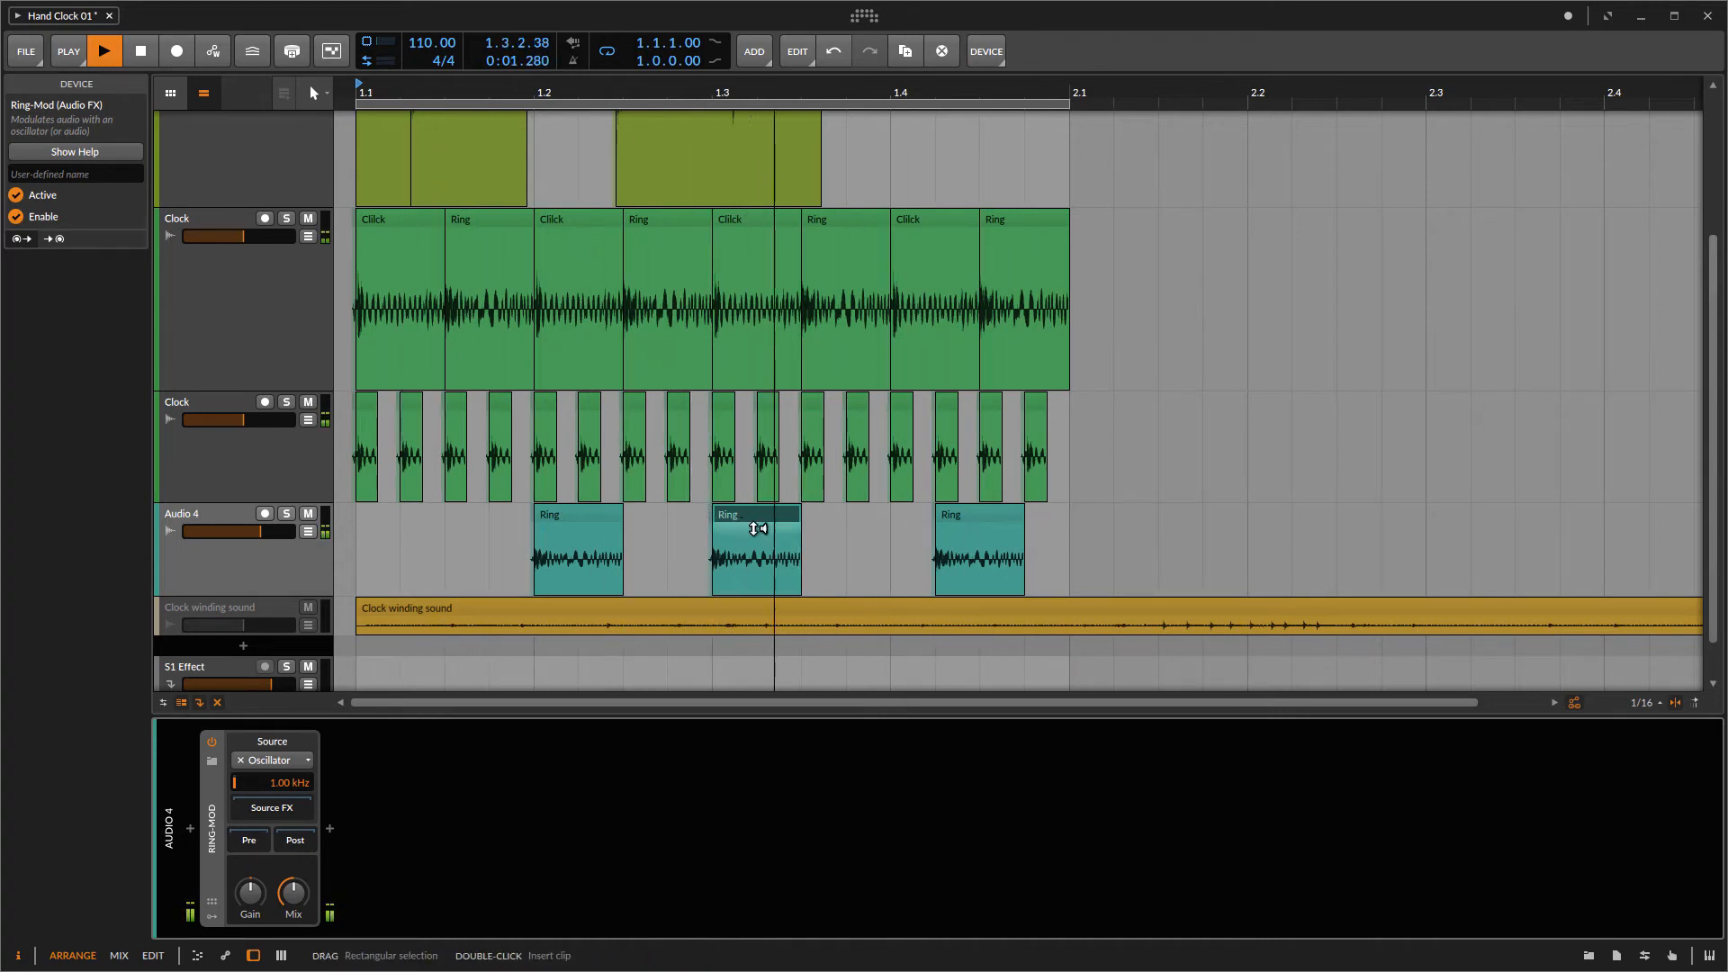
left_click_drag(579, 521, 544, 520)
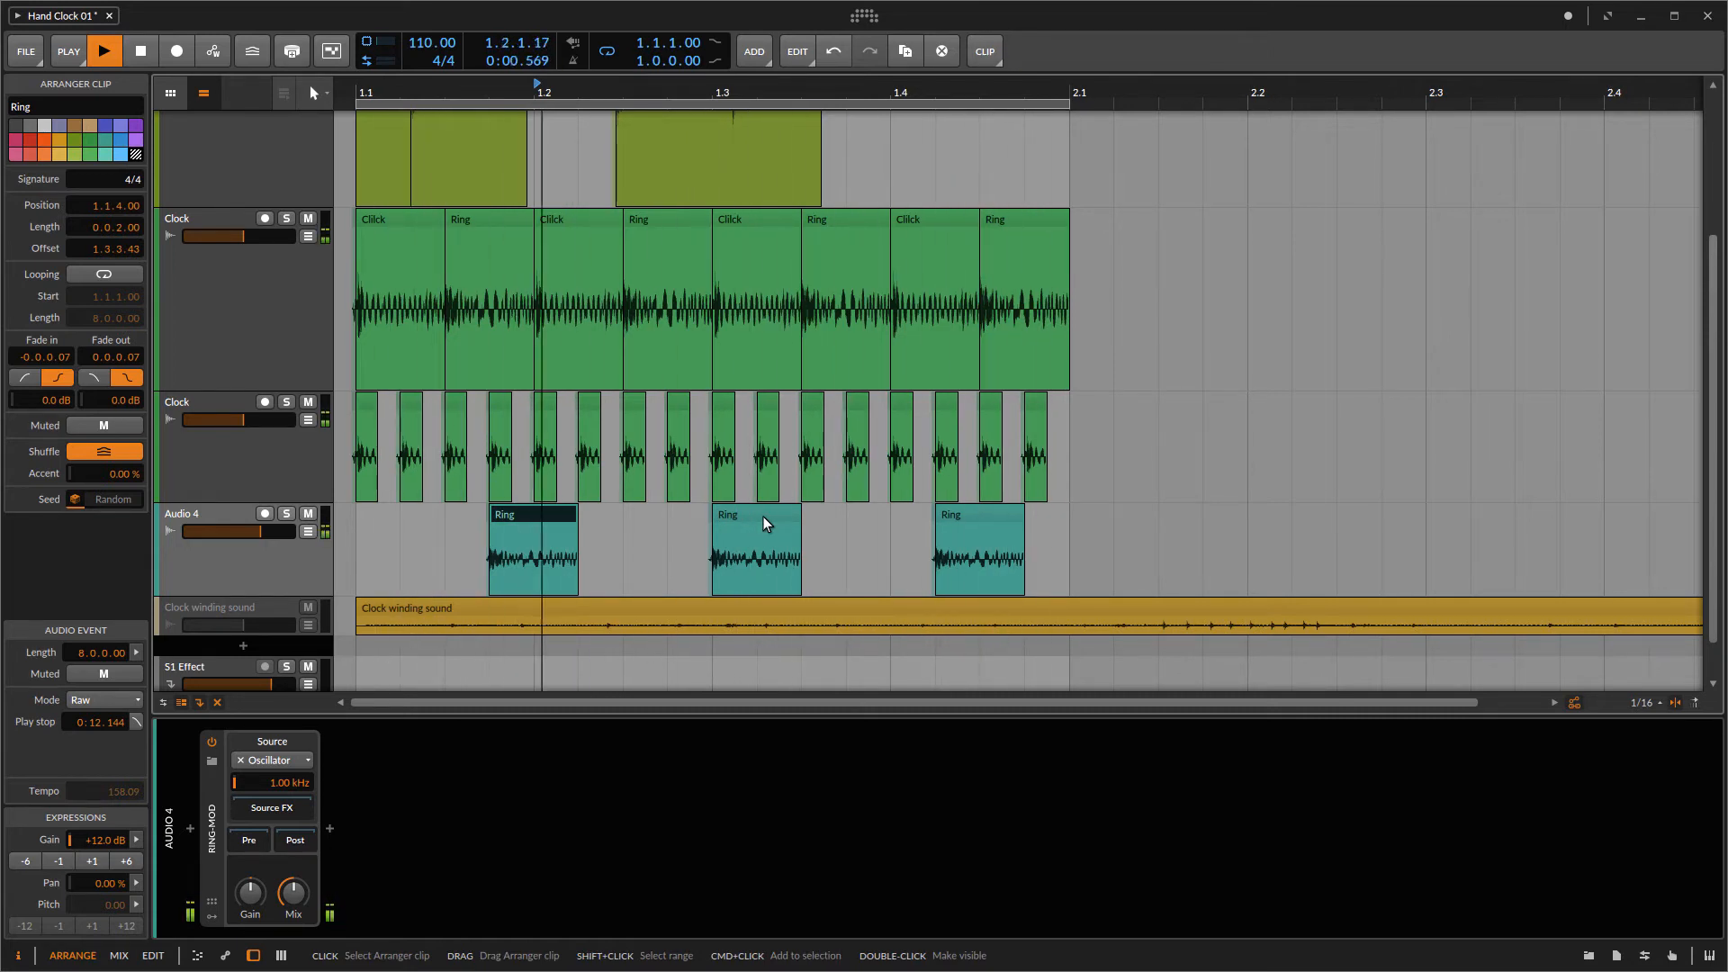
left_click_drag(759, 513, 723, 520)
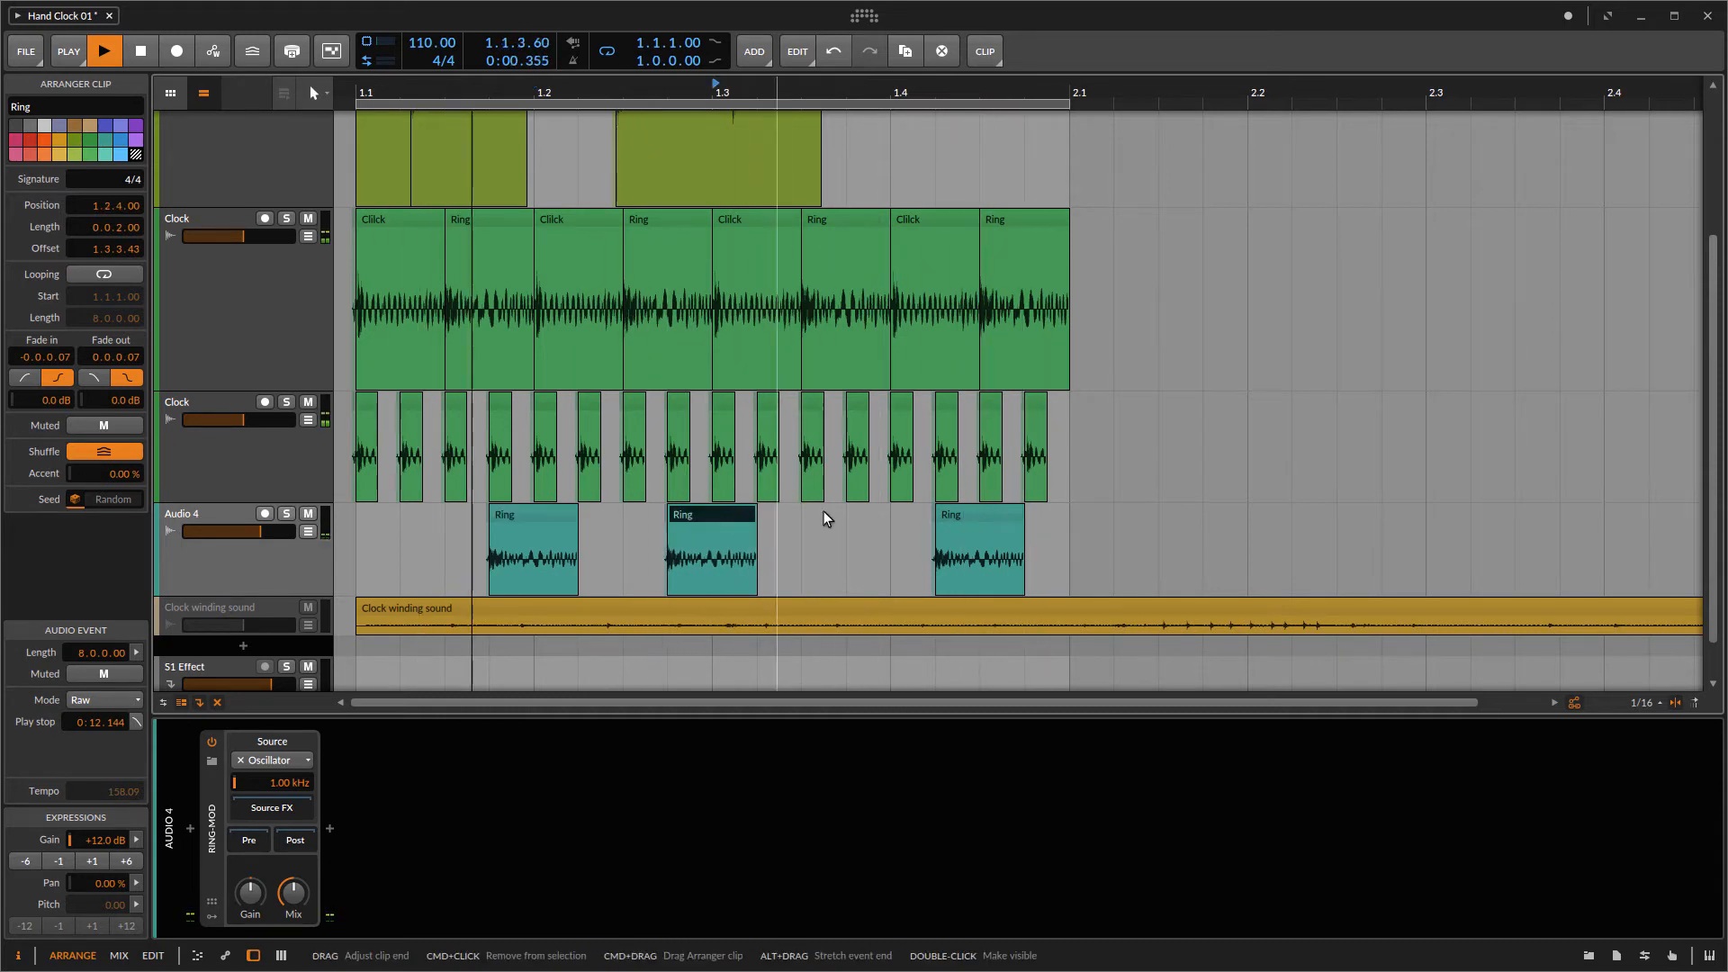
left_click_drag(968, 515, 874, 522)
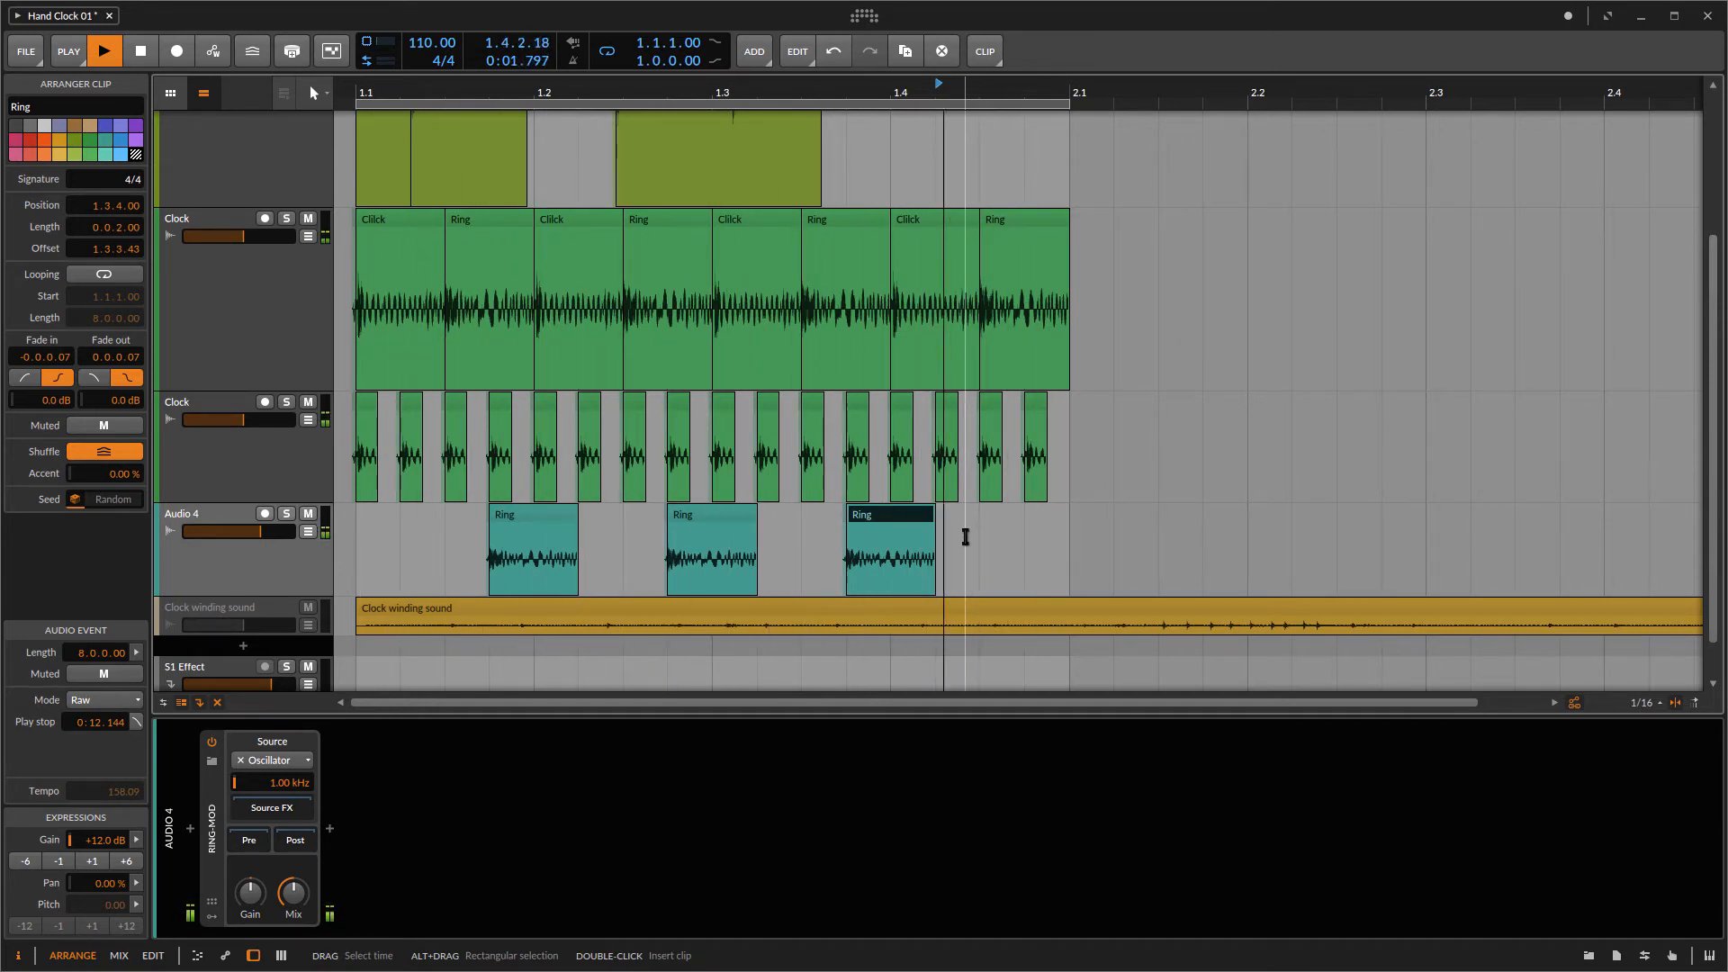
Step: Add a Delay-1 device after the Ring-Mod on the Audio 4 track
left_click(247, 566)
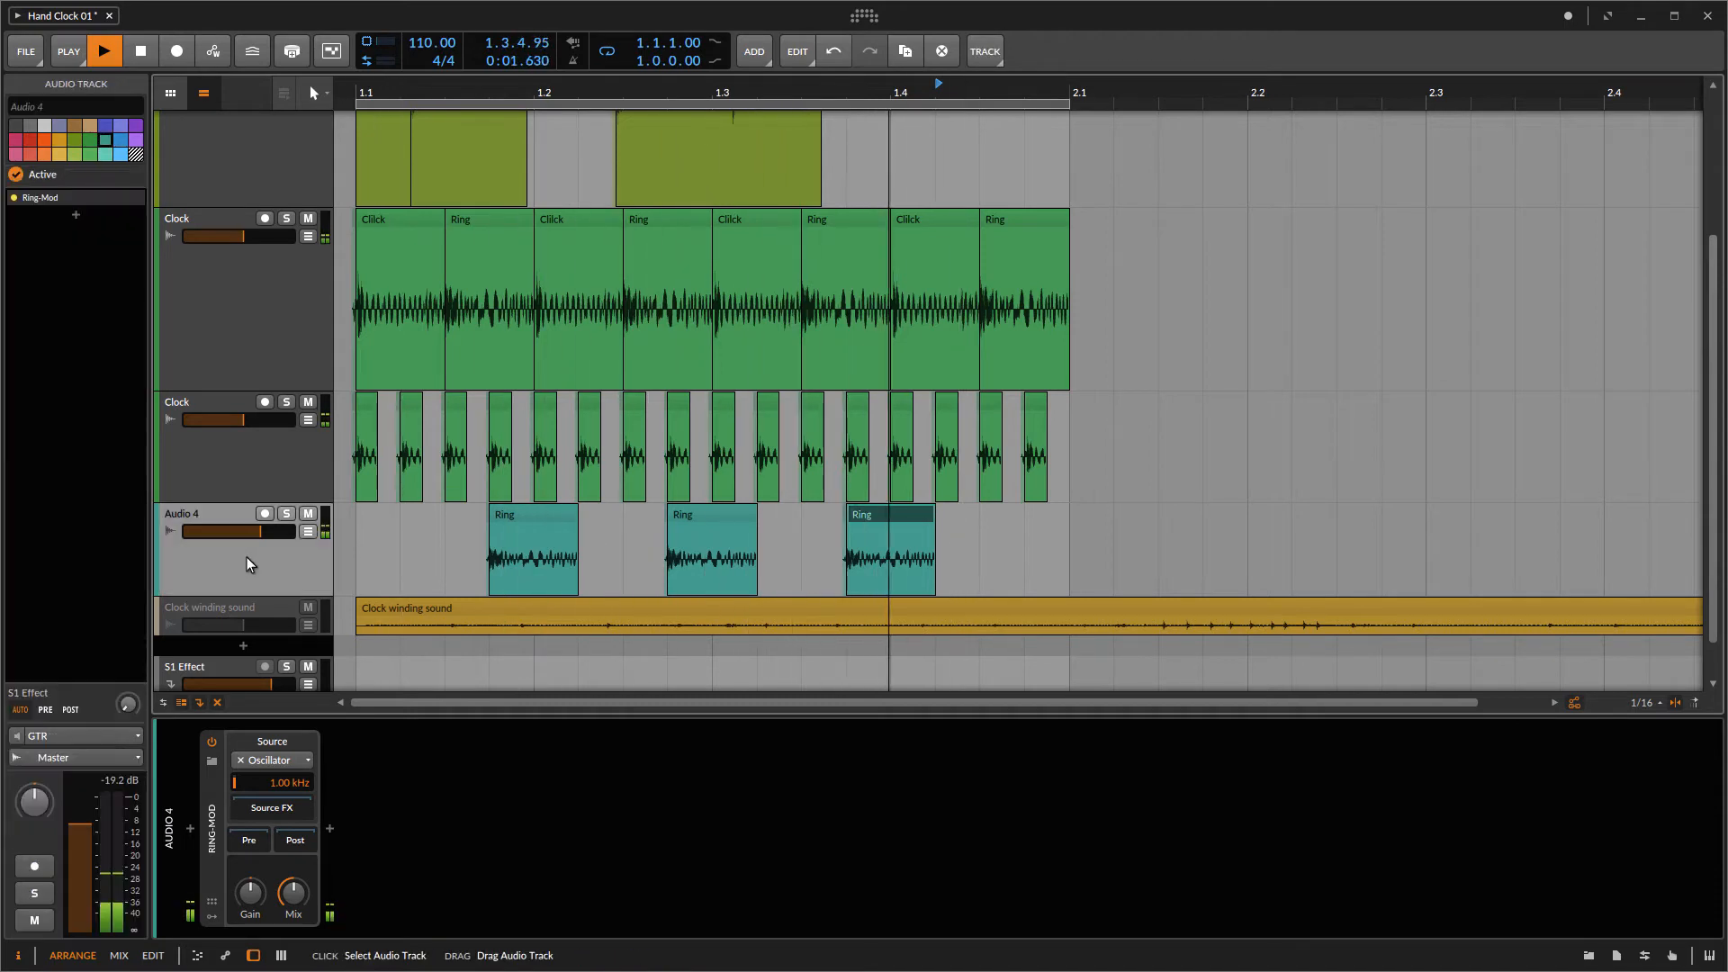
left_click(330, 828)
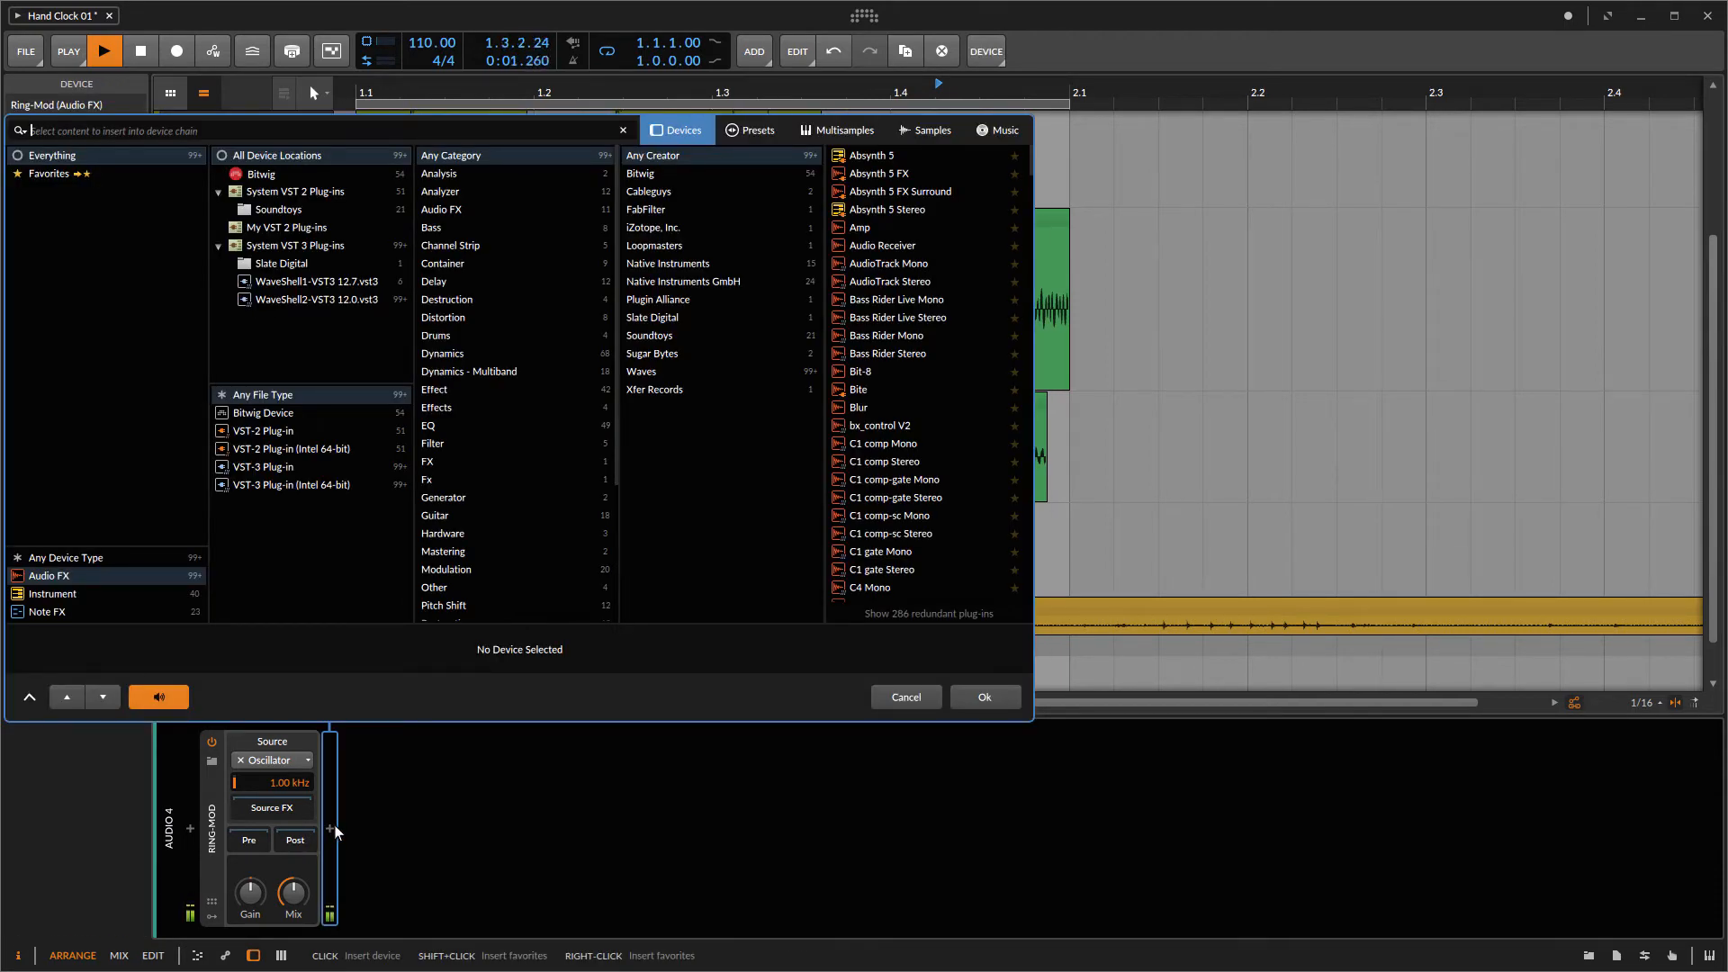
type("dela")
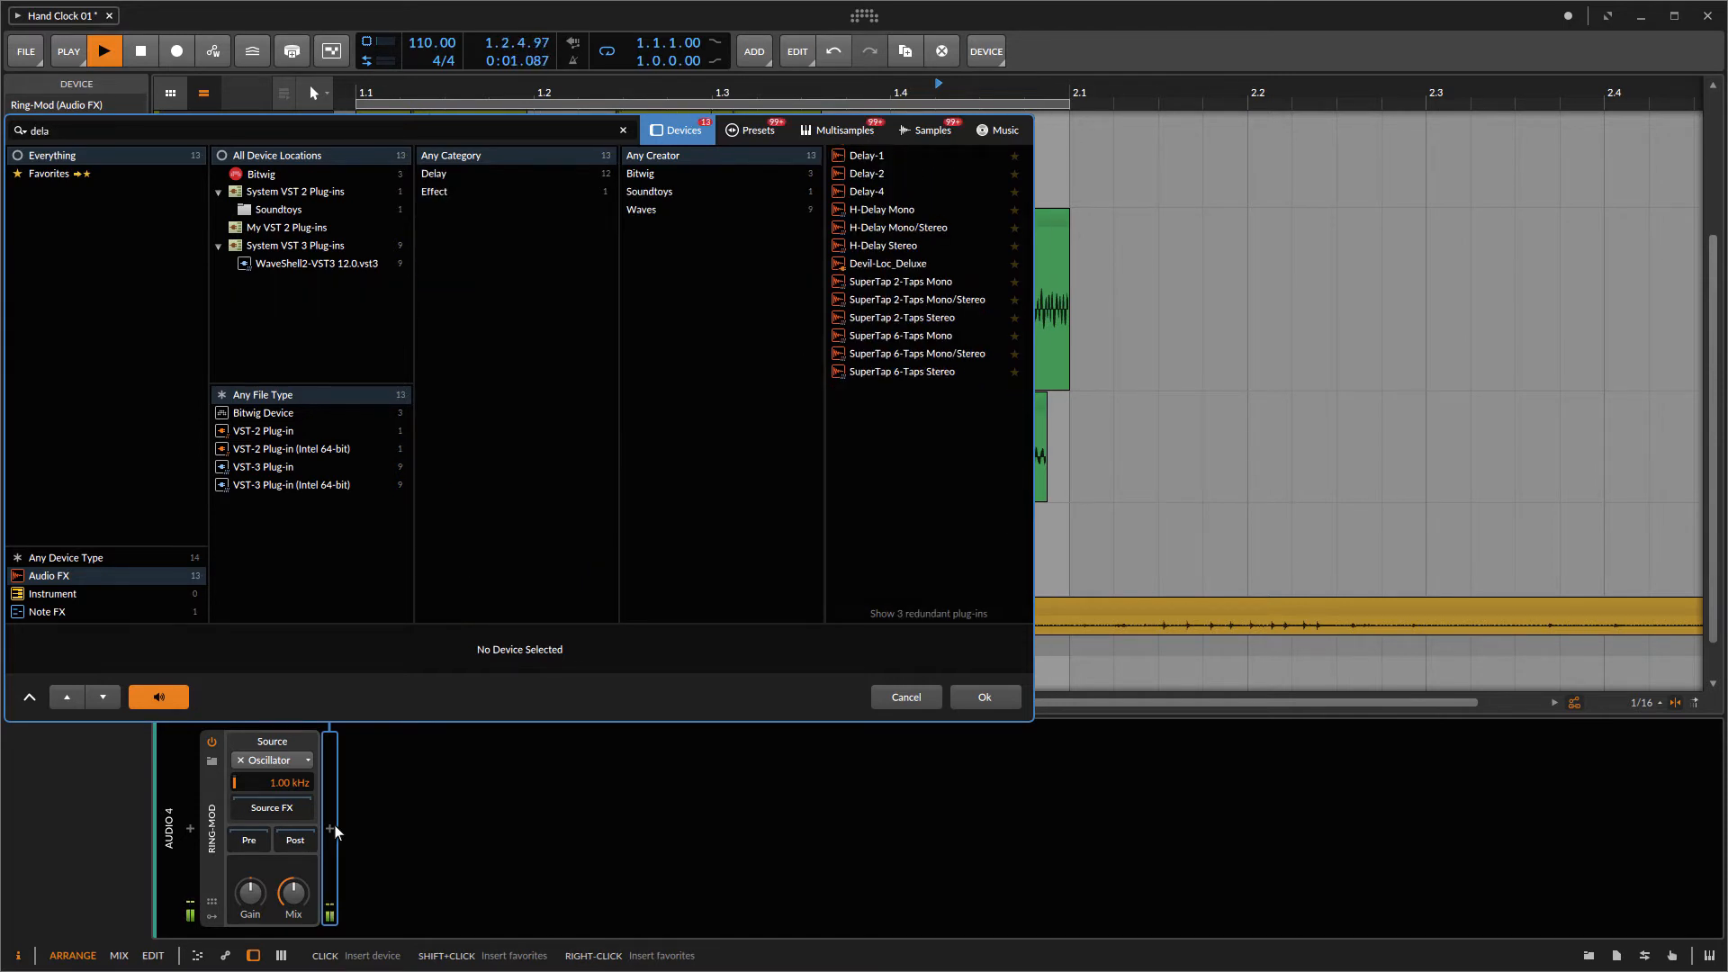
type("y")
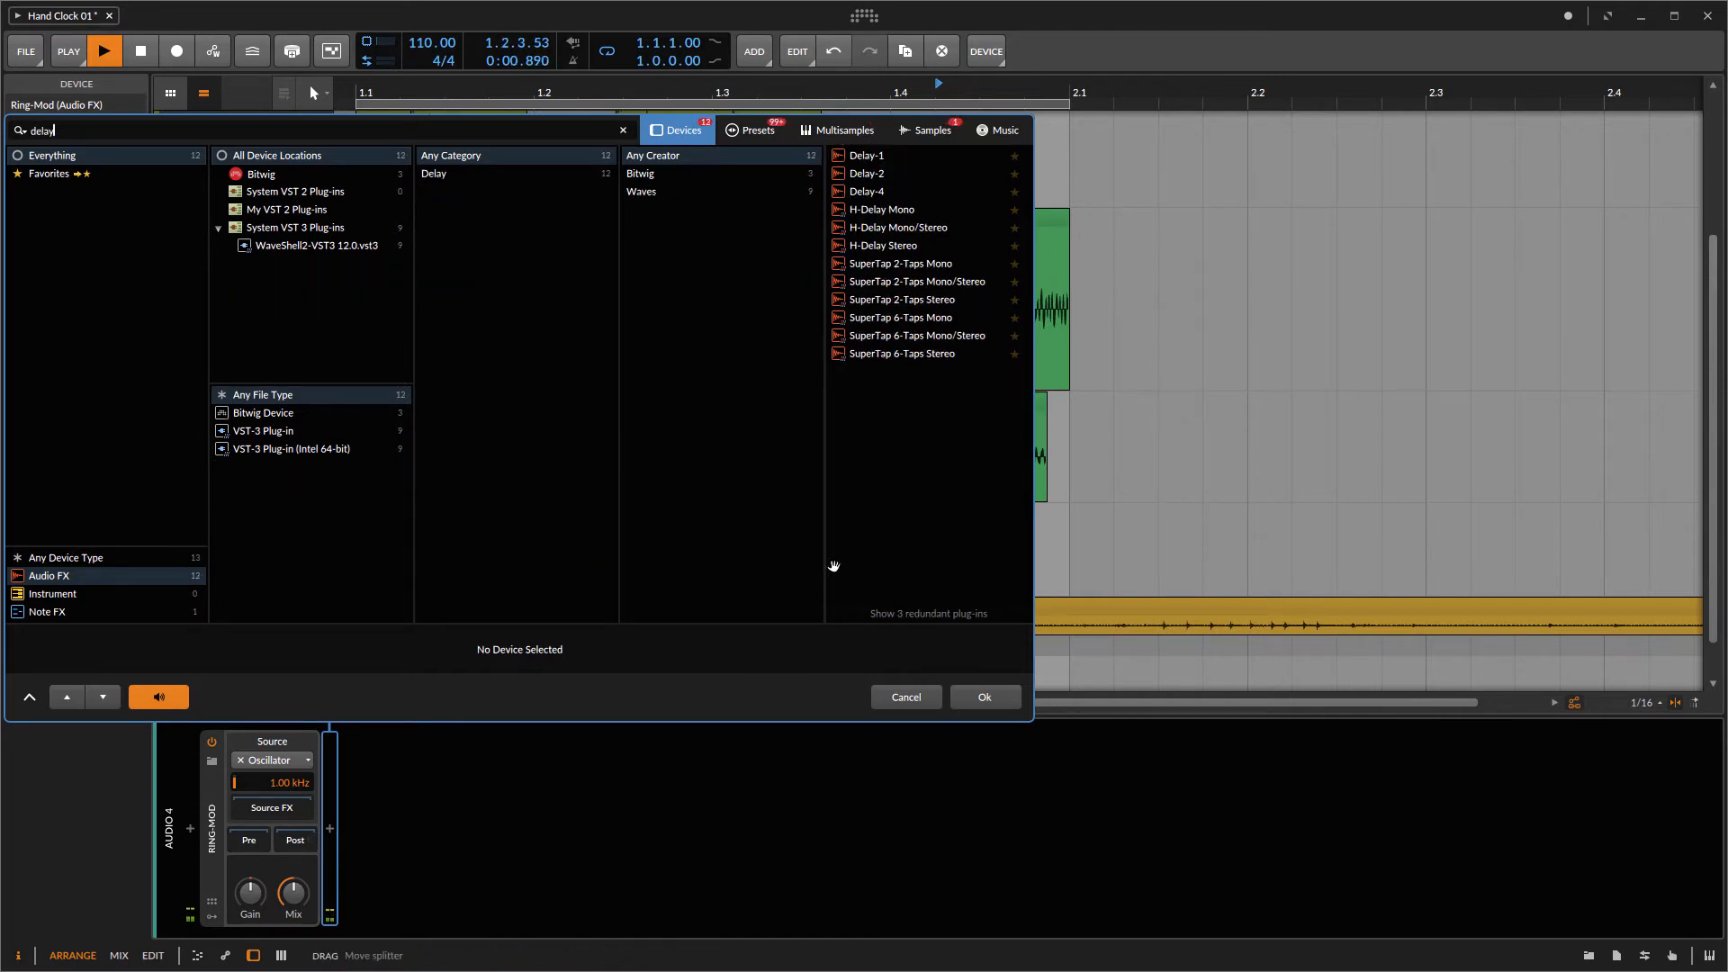
left_click(894, 157)
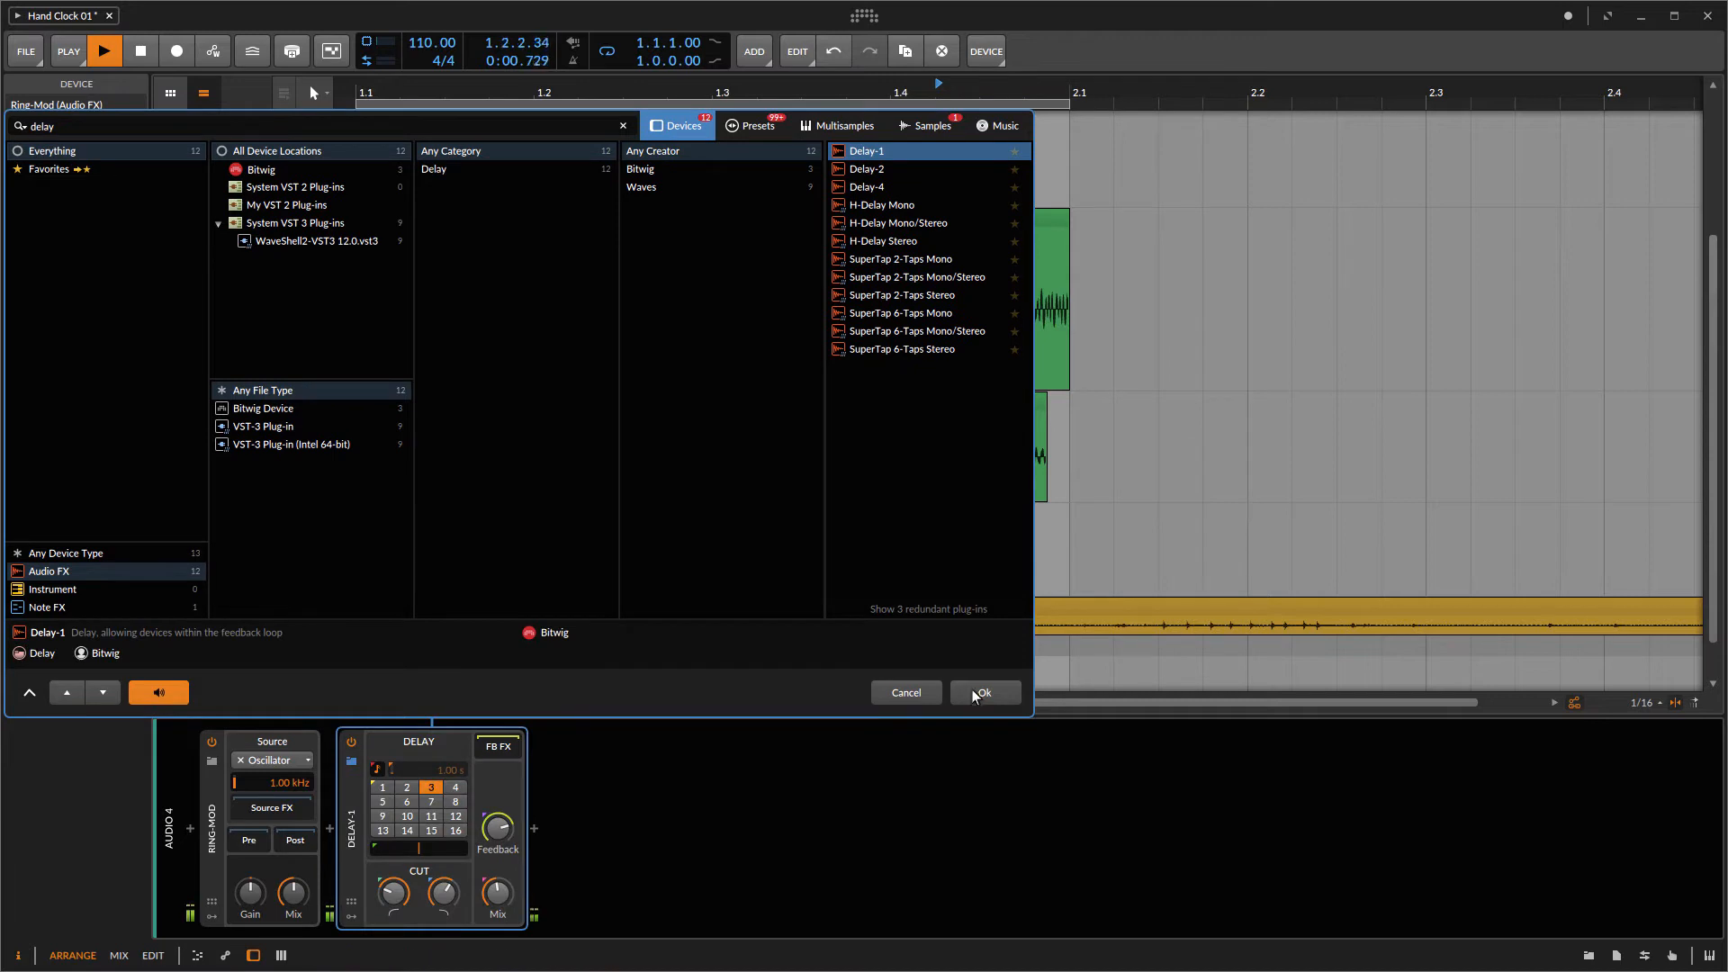
left_click(974, 694)
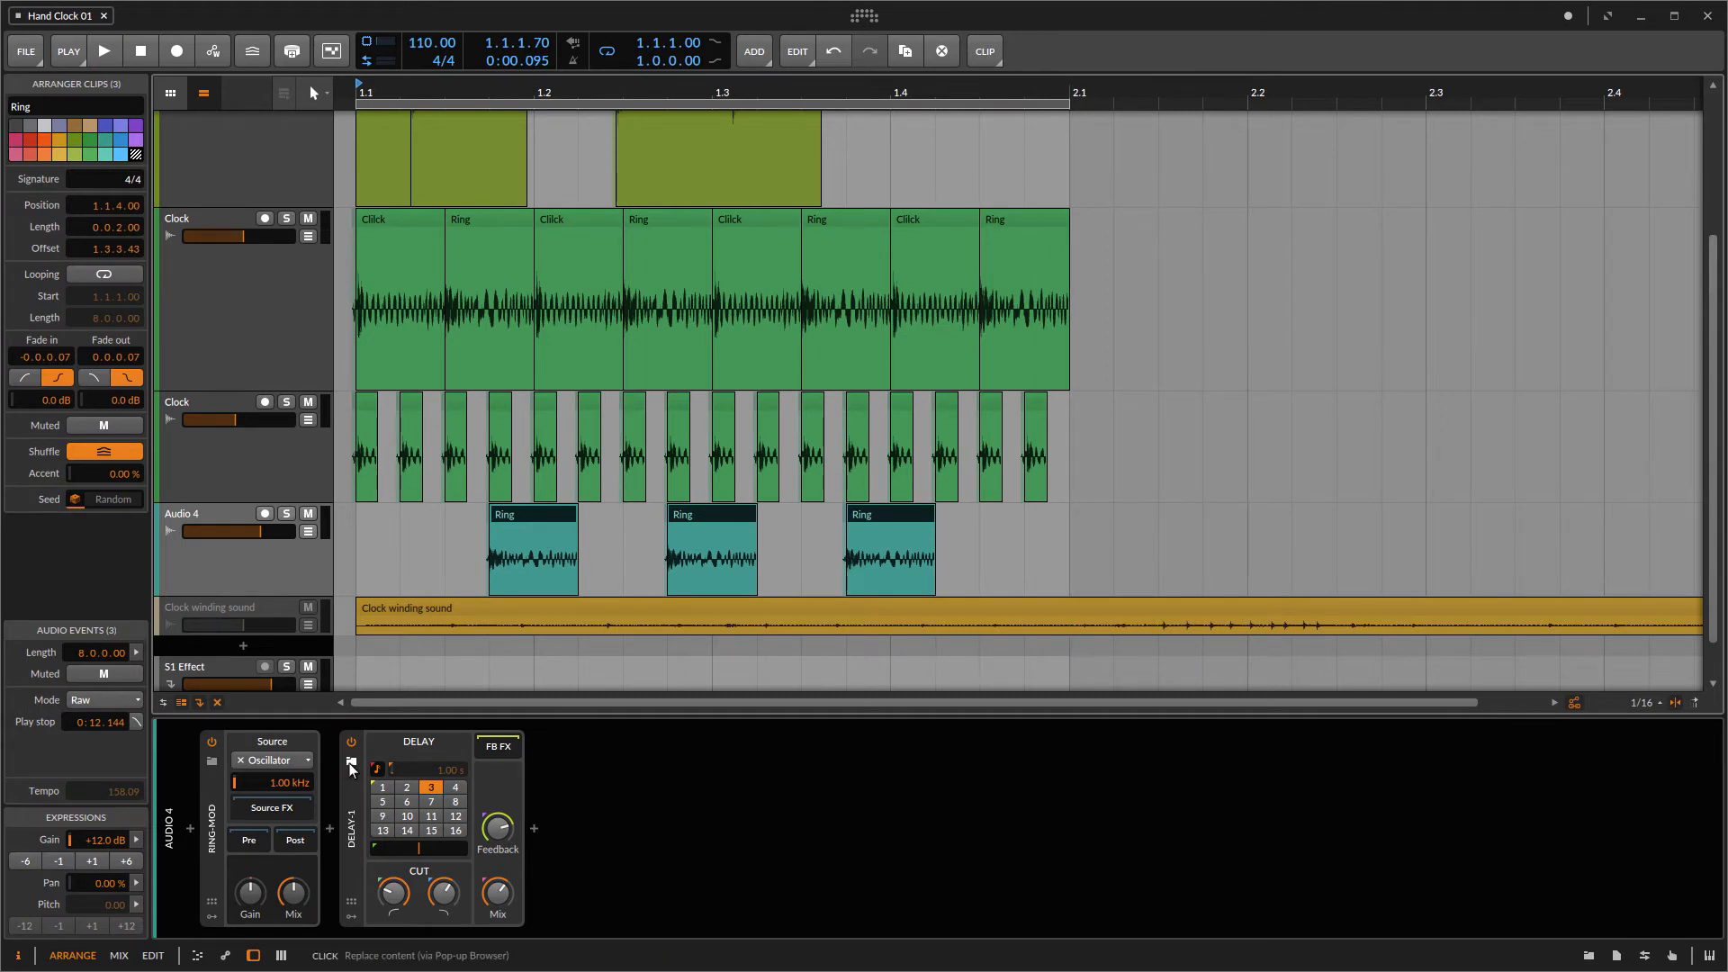
Step: Audition Delay-1 presets and load the Flangearound preset onto the delay
left_click(351, 762)
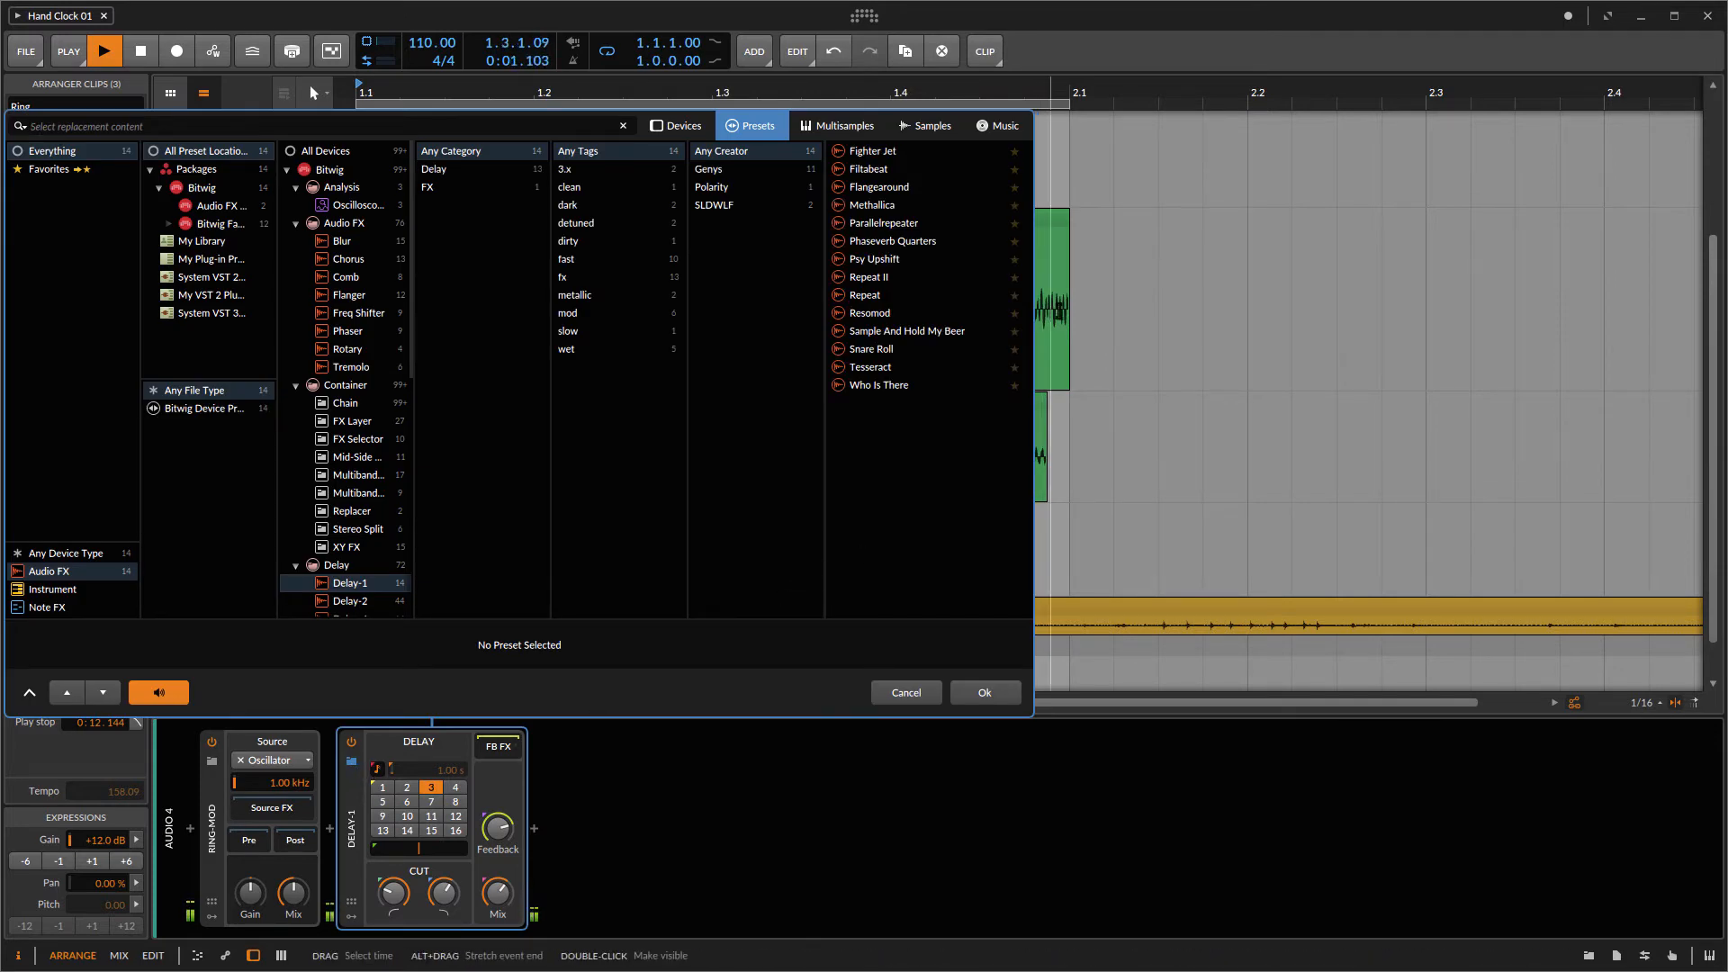
left_click(894, 151)
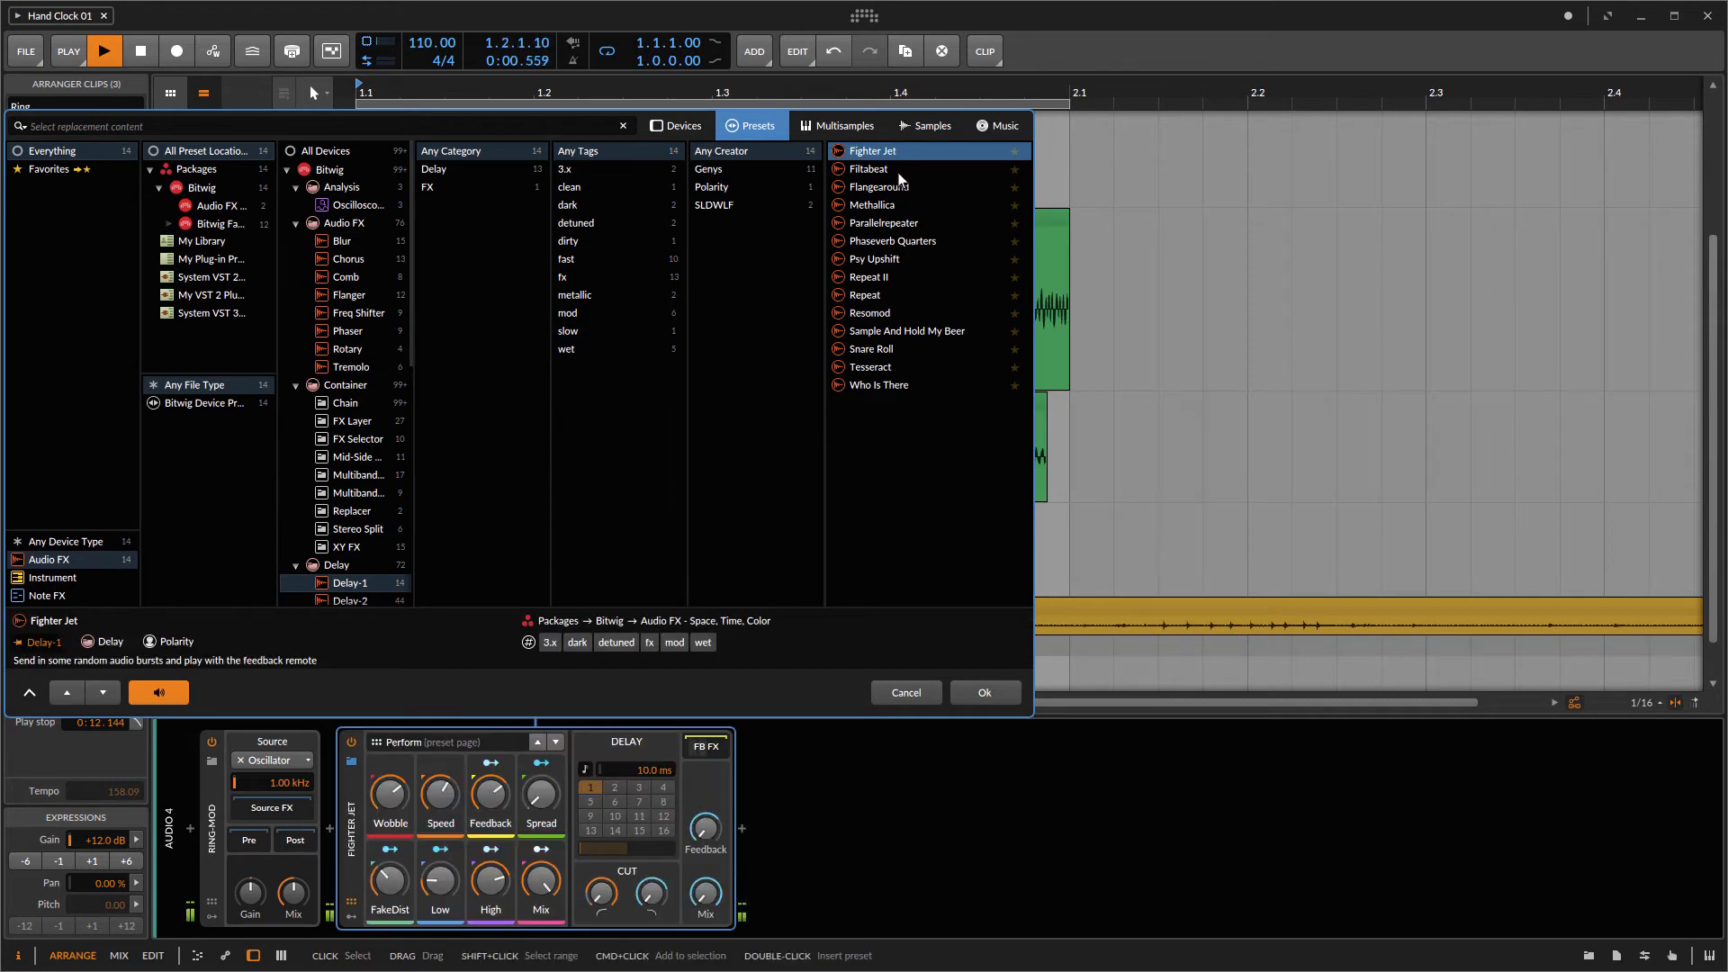
left_click(899, 171)
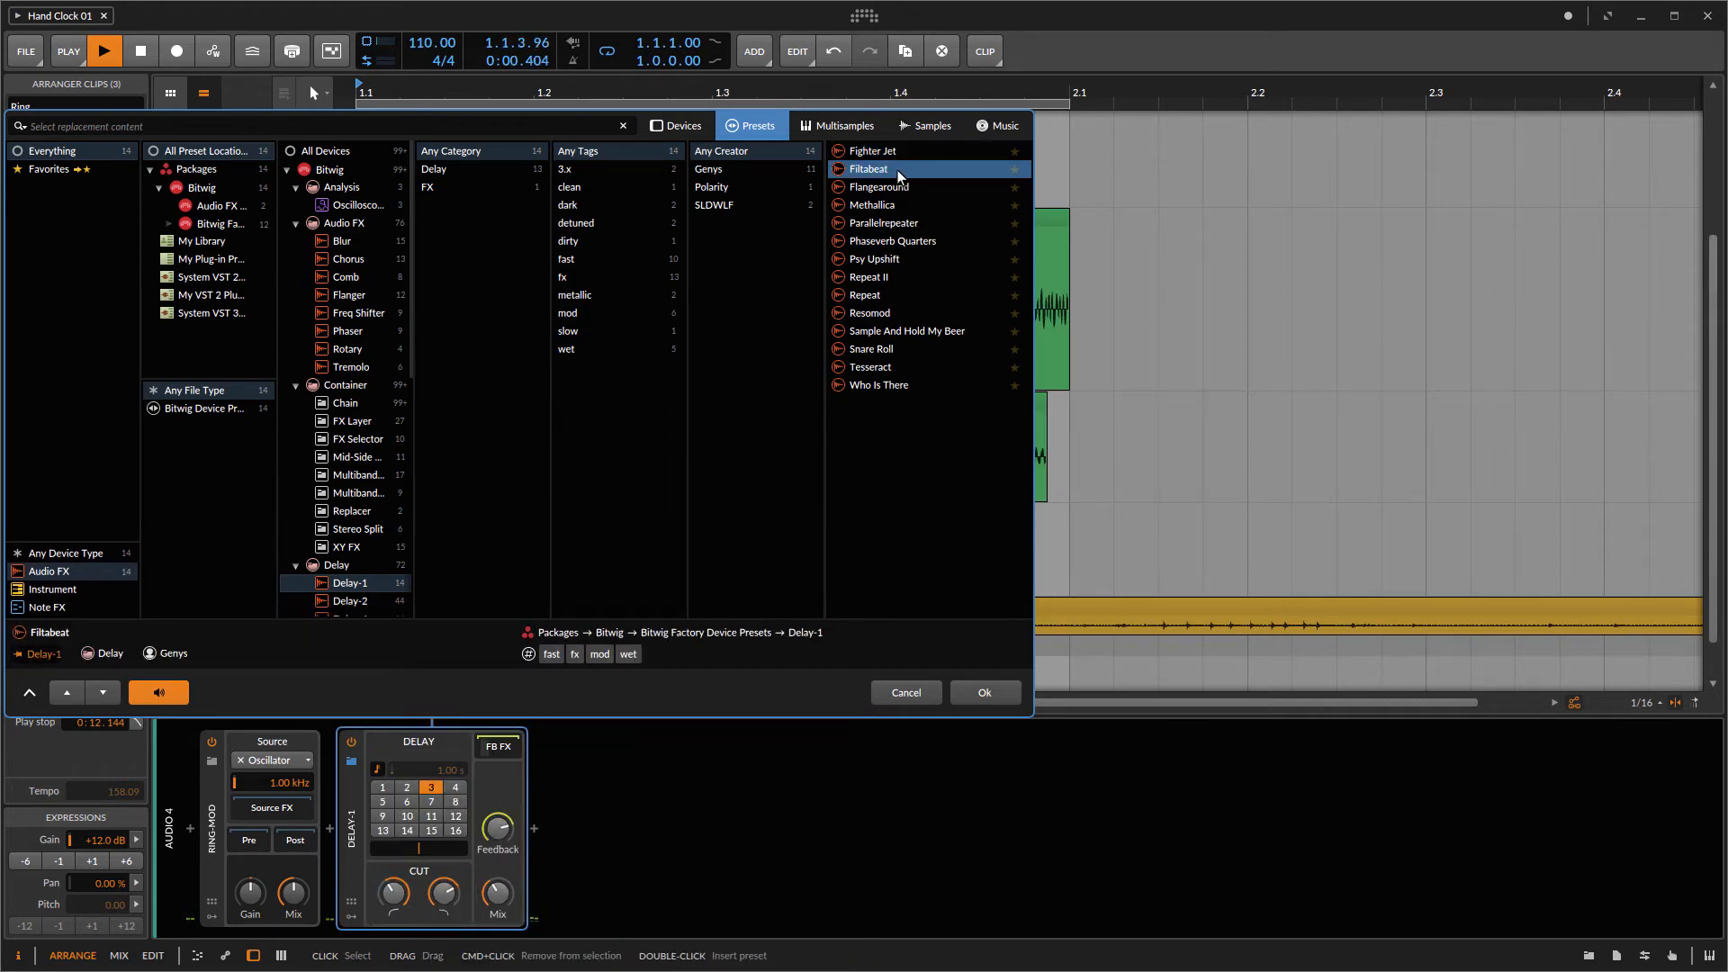
left_click(900, 187)
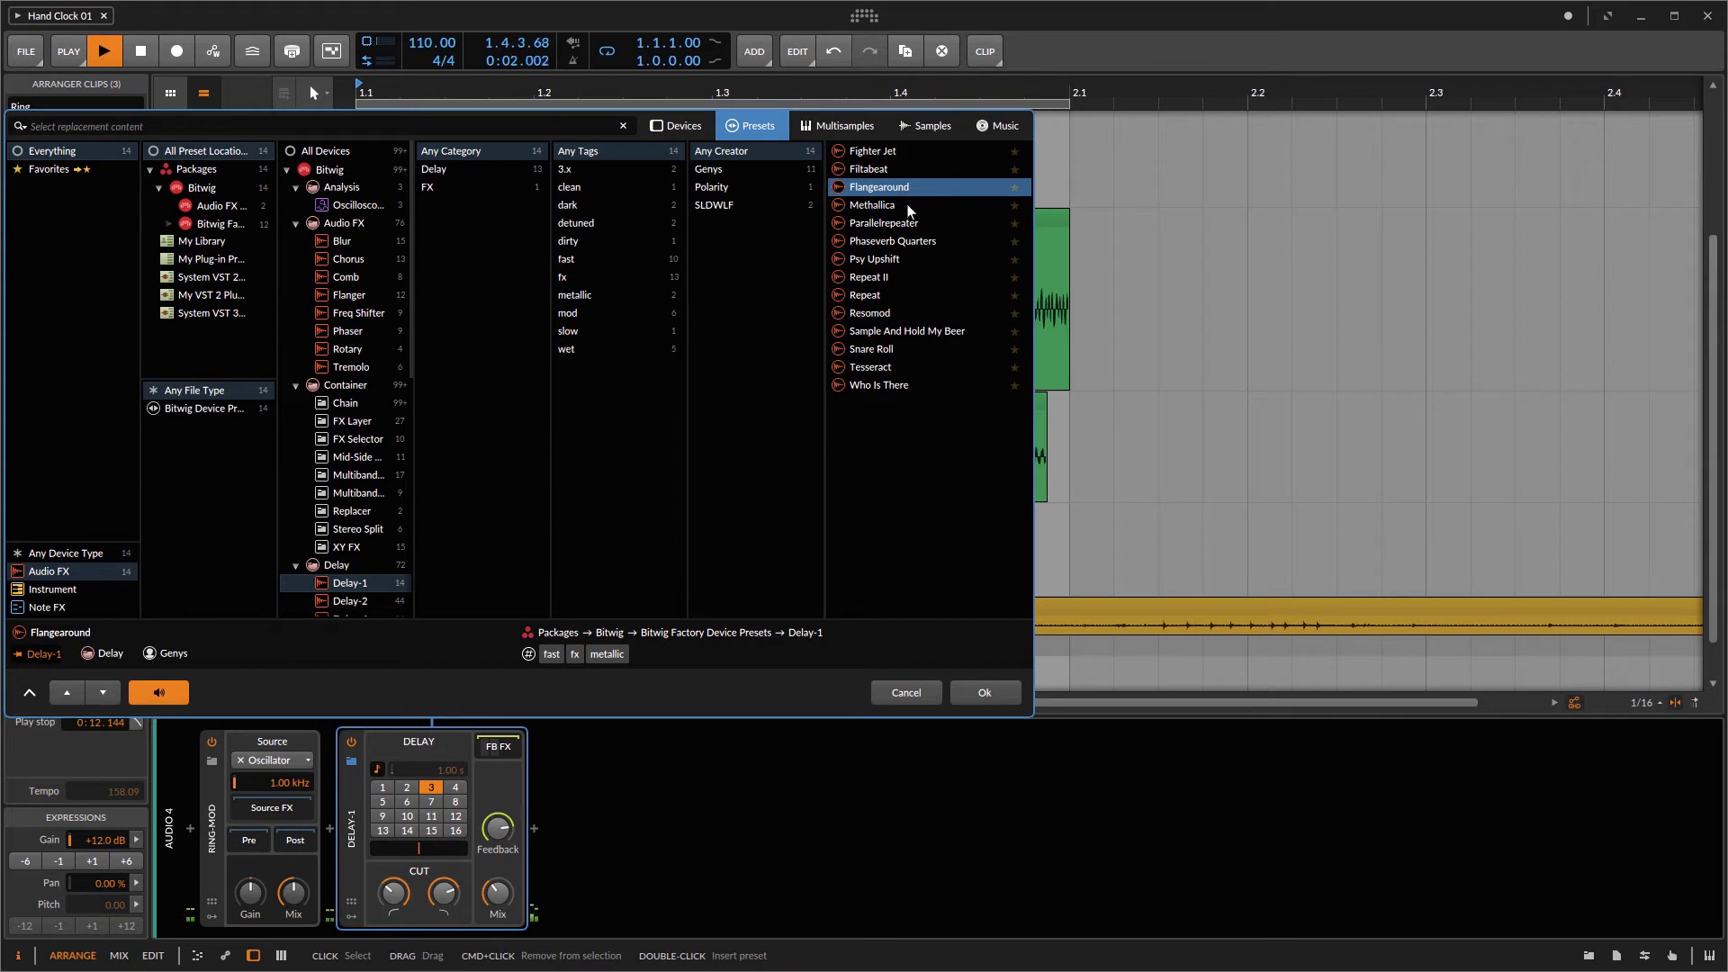
left_click(989, 690)
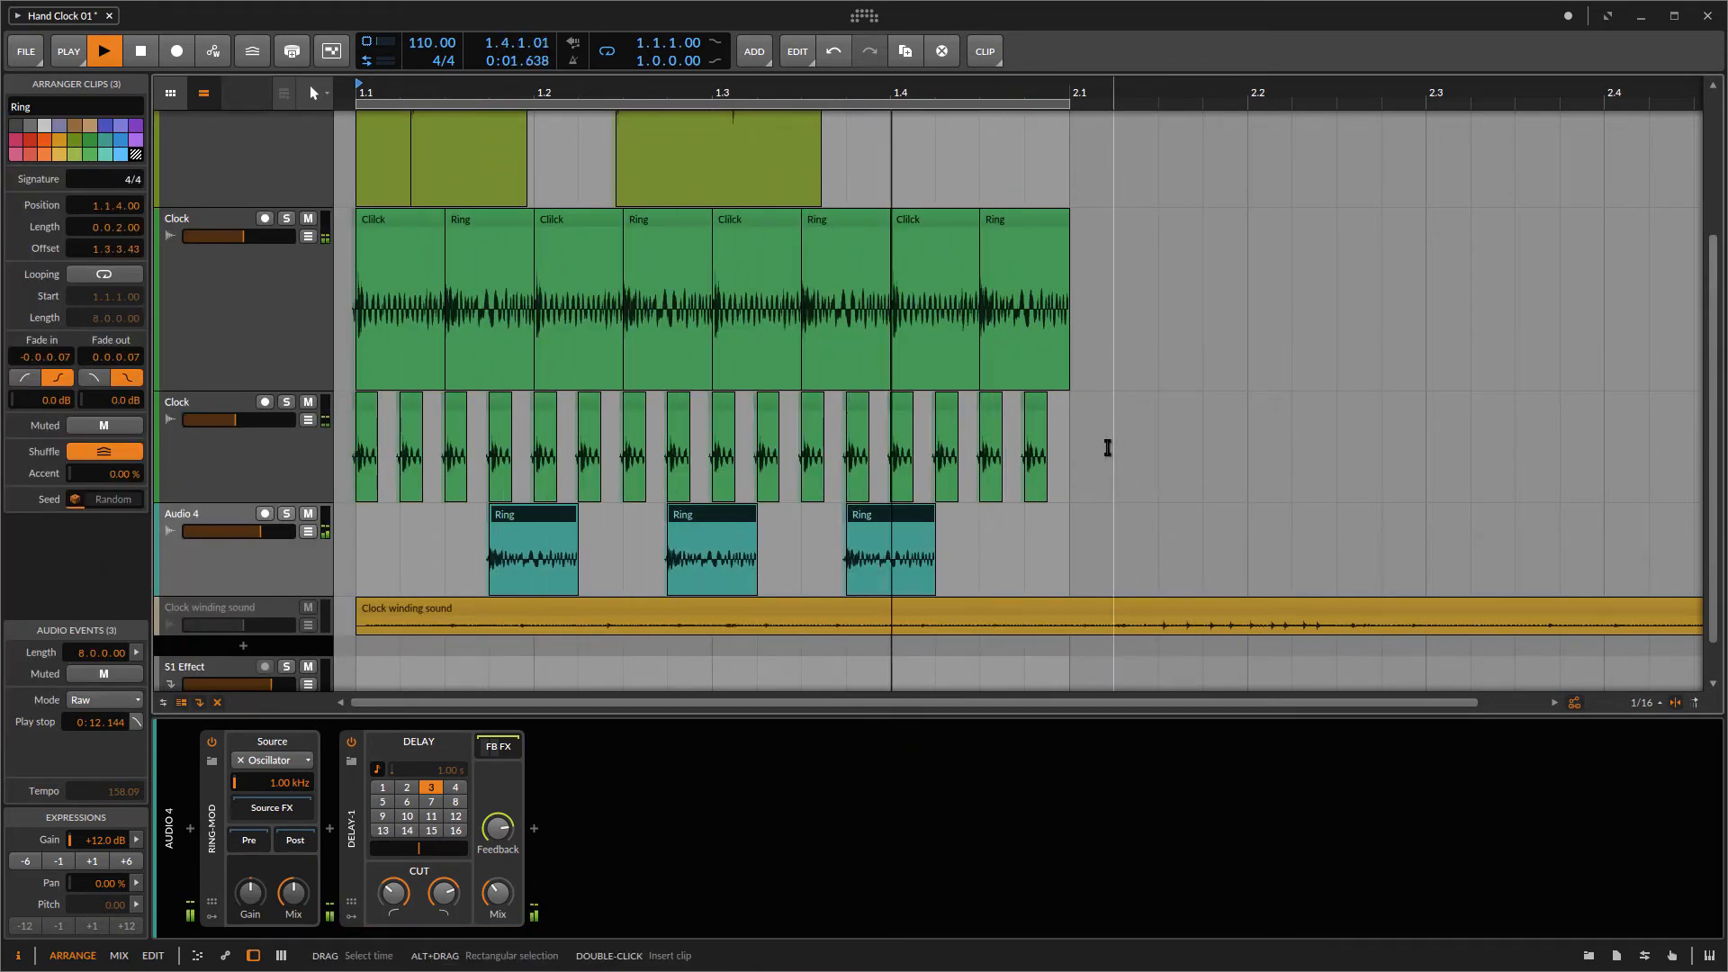
Step: Raise the delay's feedback slightly, solo the Audio 4 track, and adjust the delay's cut filter
mouse_move(498, 828)
left_mouse_down()
mouse_move(501, 878)
mouse_move(501, 801)
mouse_move(504, 827)
left_mouse_up()
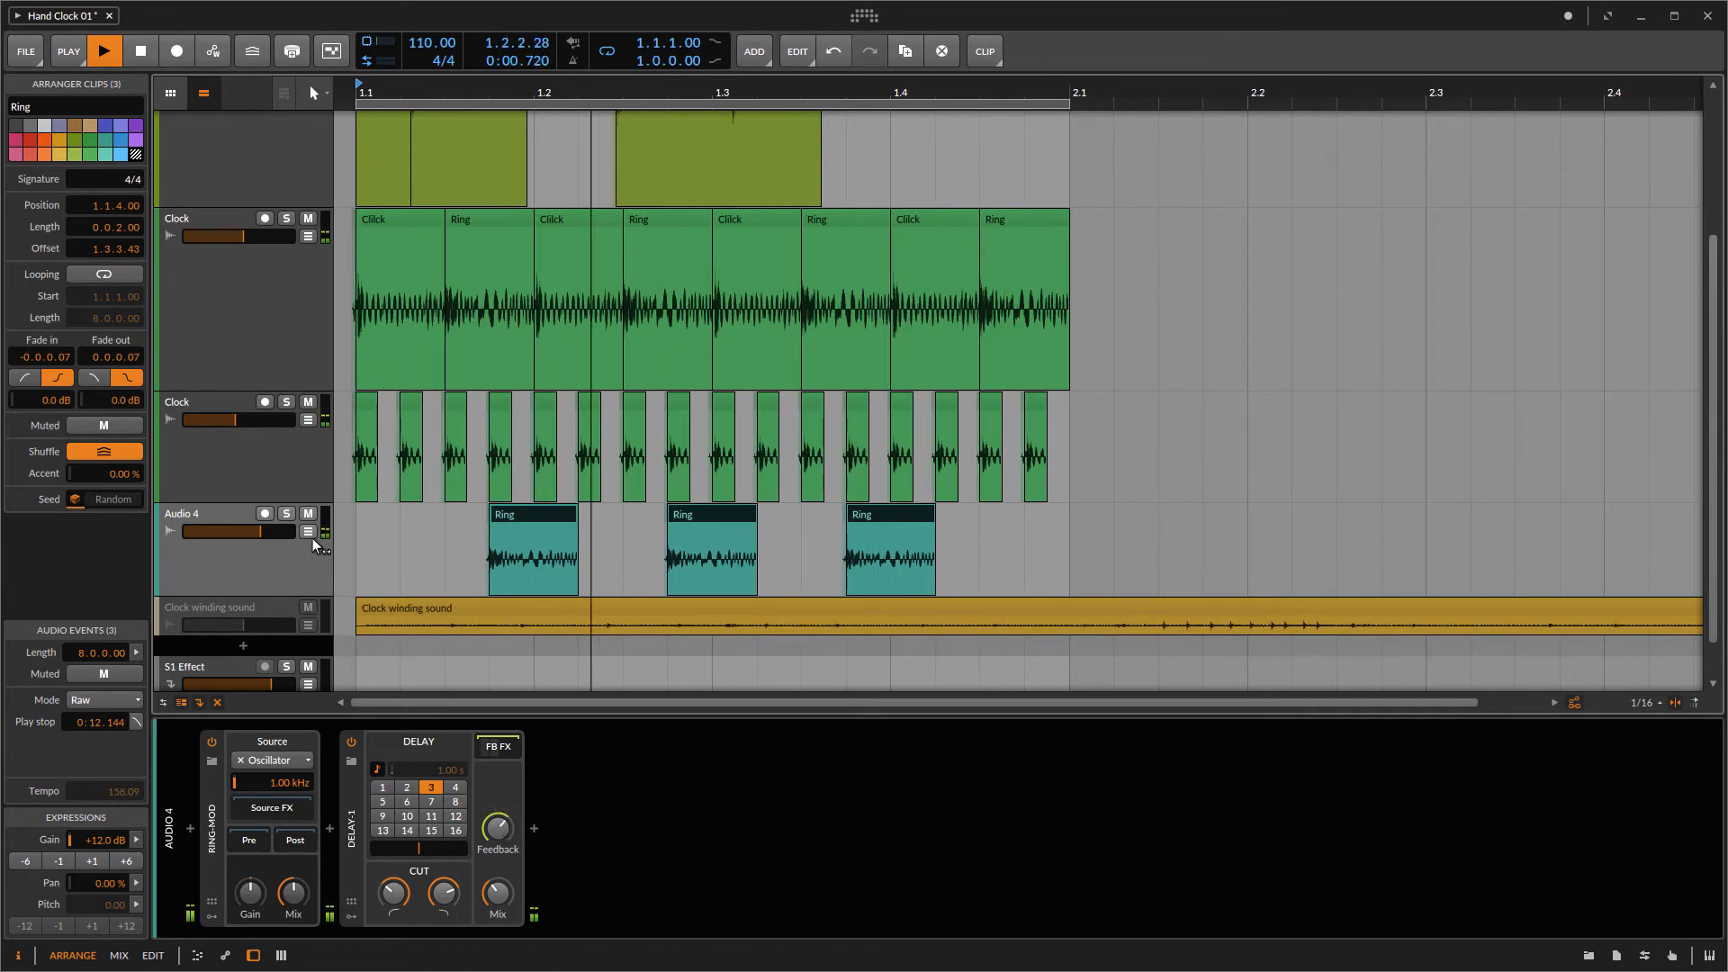
left_click(286, 514)
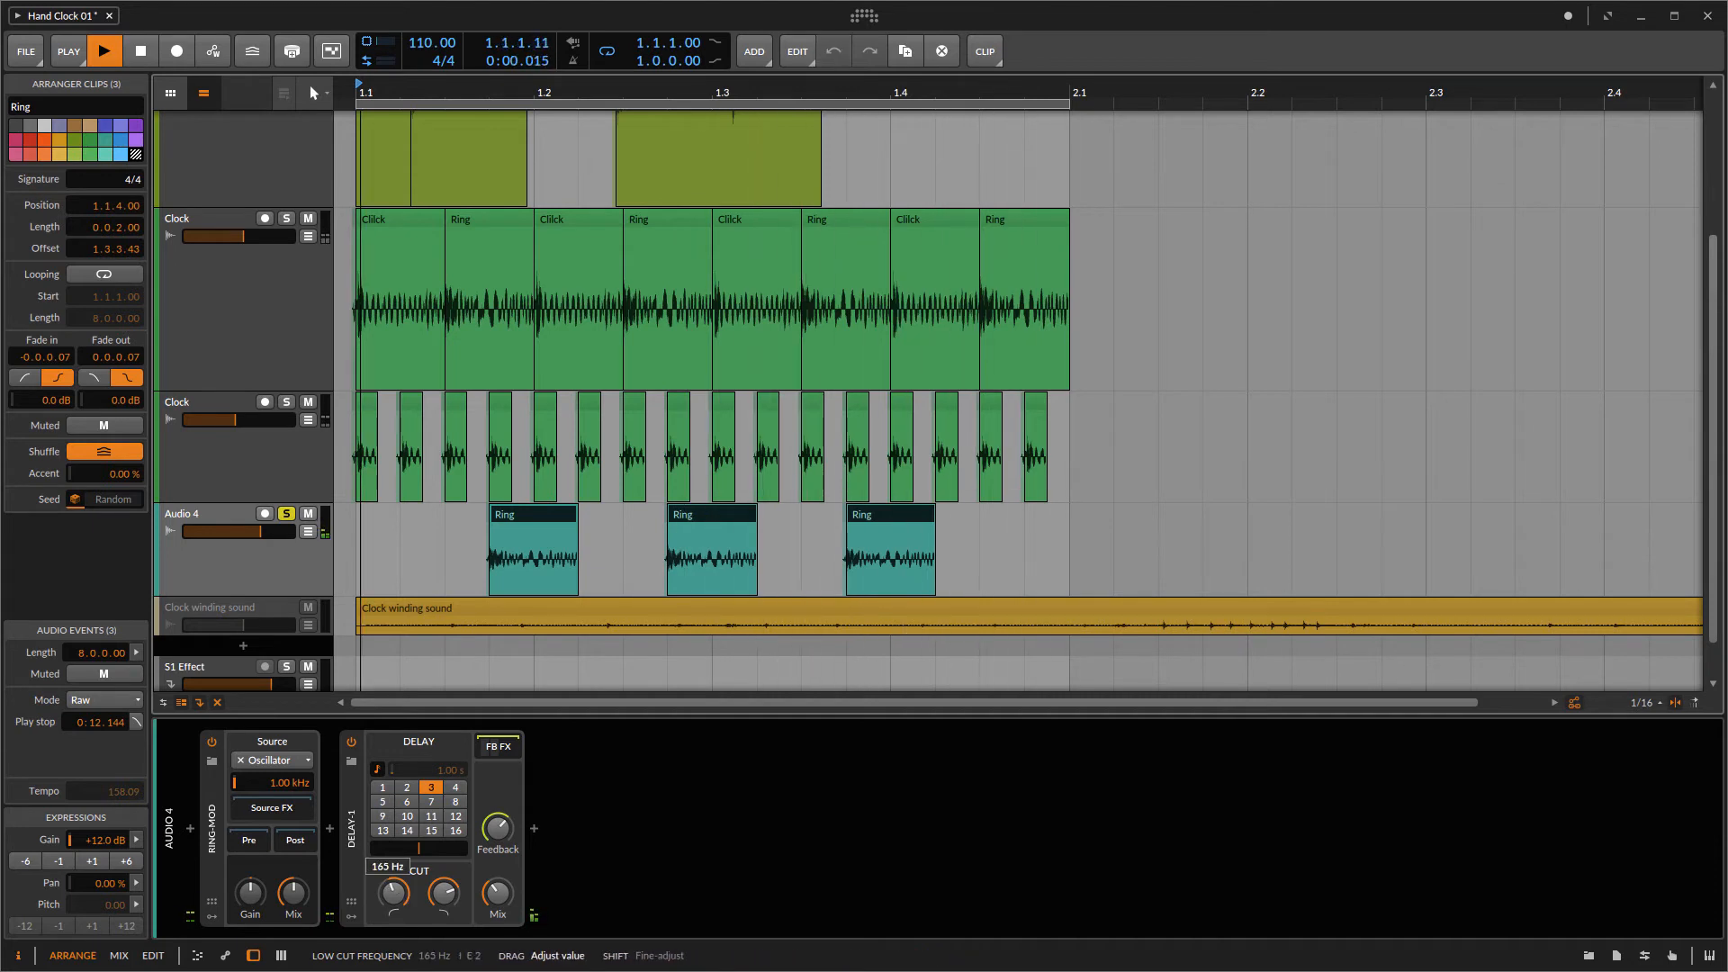
left_click_drag(392, 896, 438, 902)
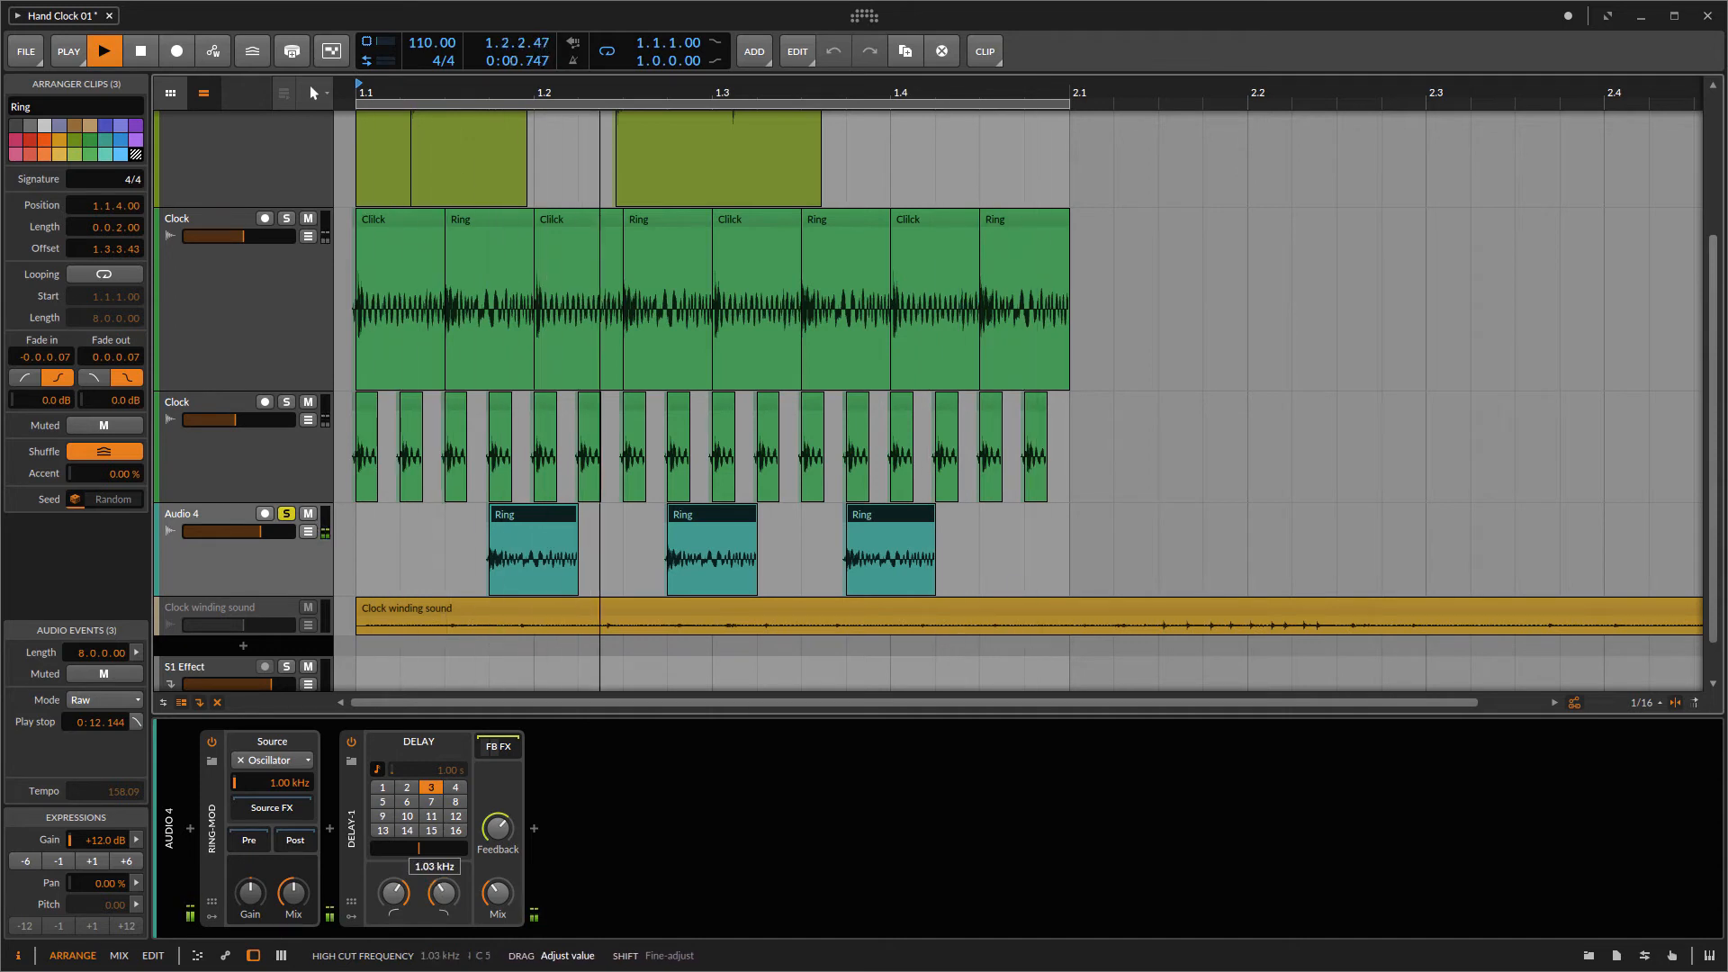
Step: Stop playback and duplicate the upper Clock track
left_click(282, 343)
key("space")
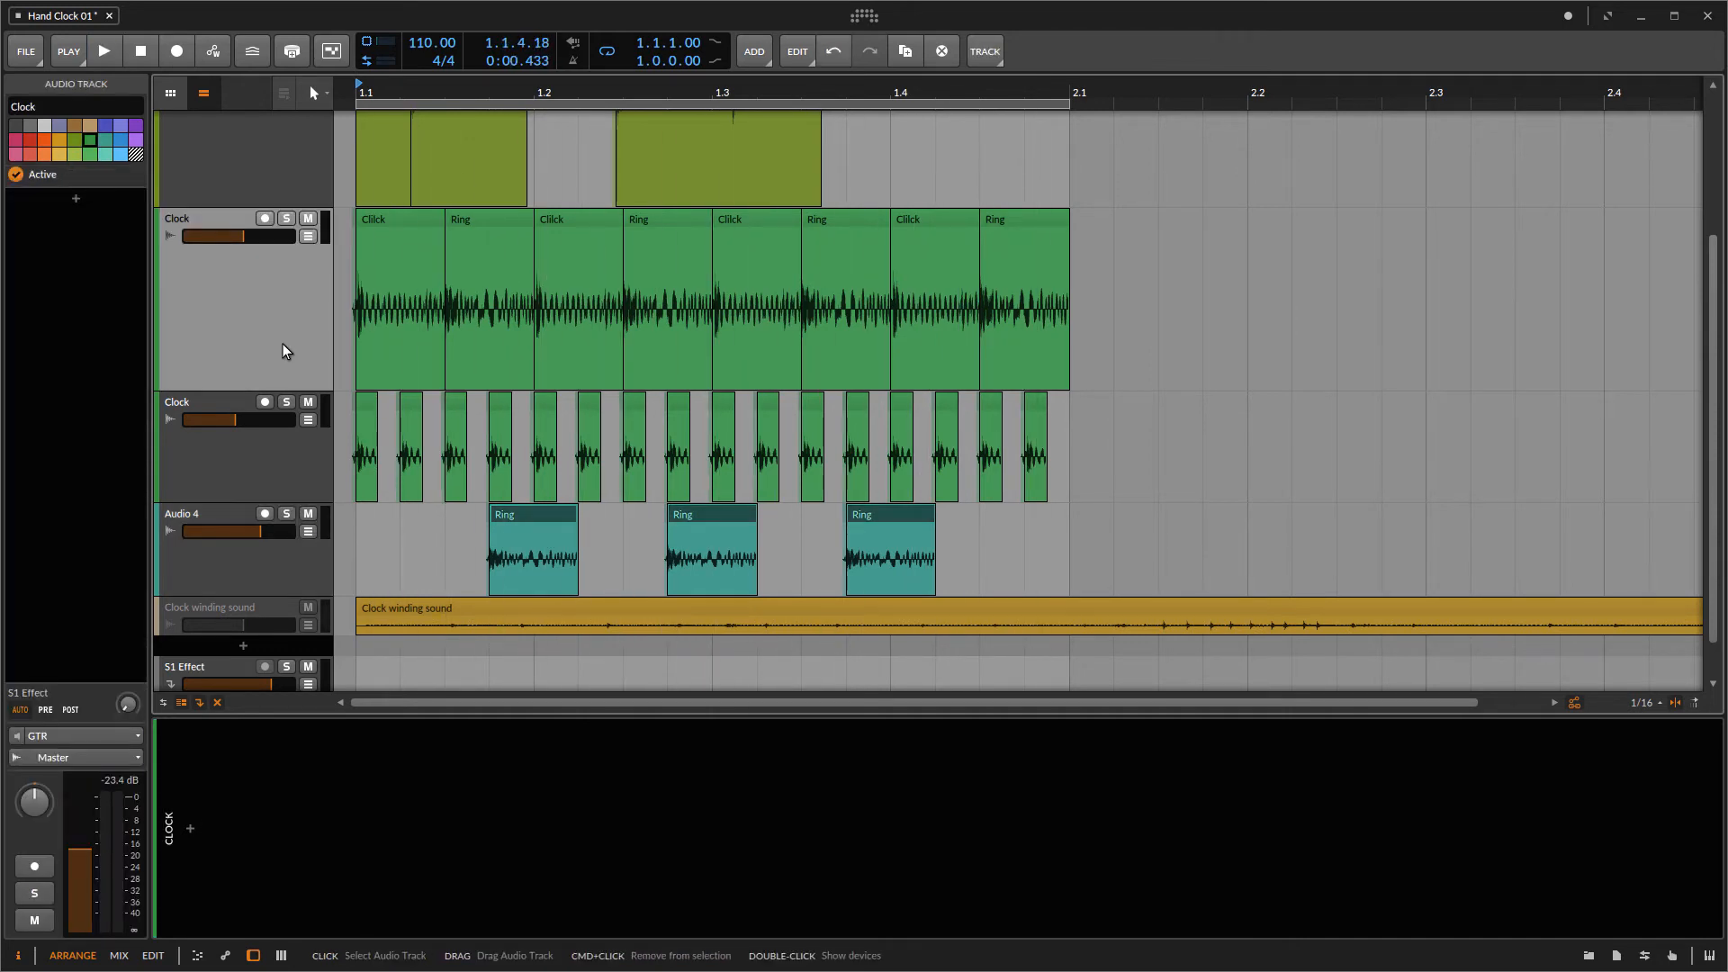
right_click(283, 344)
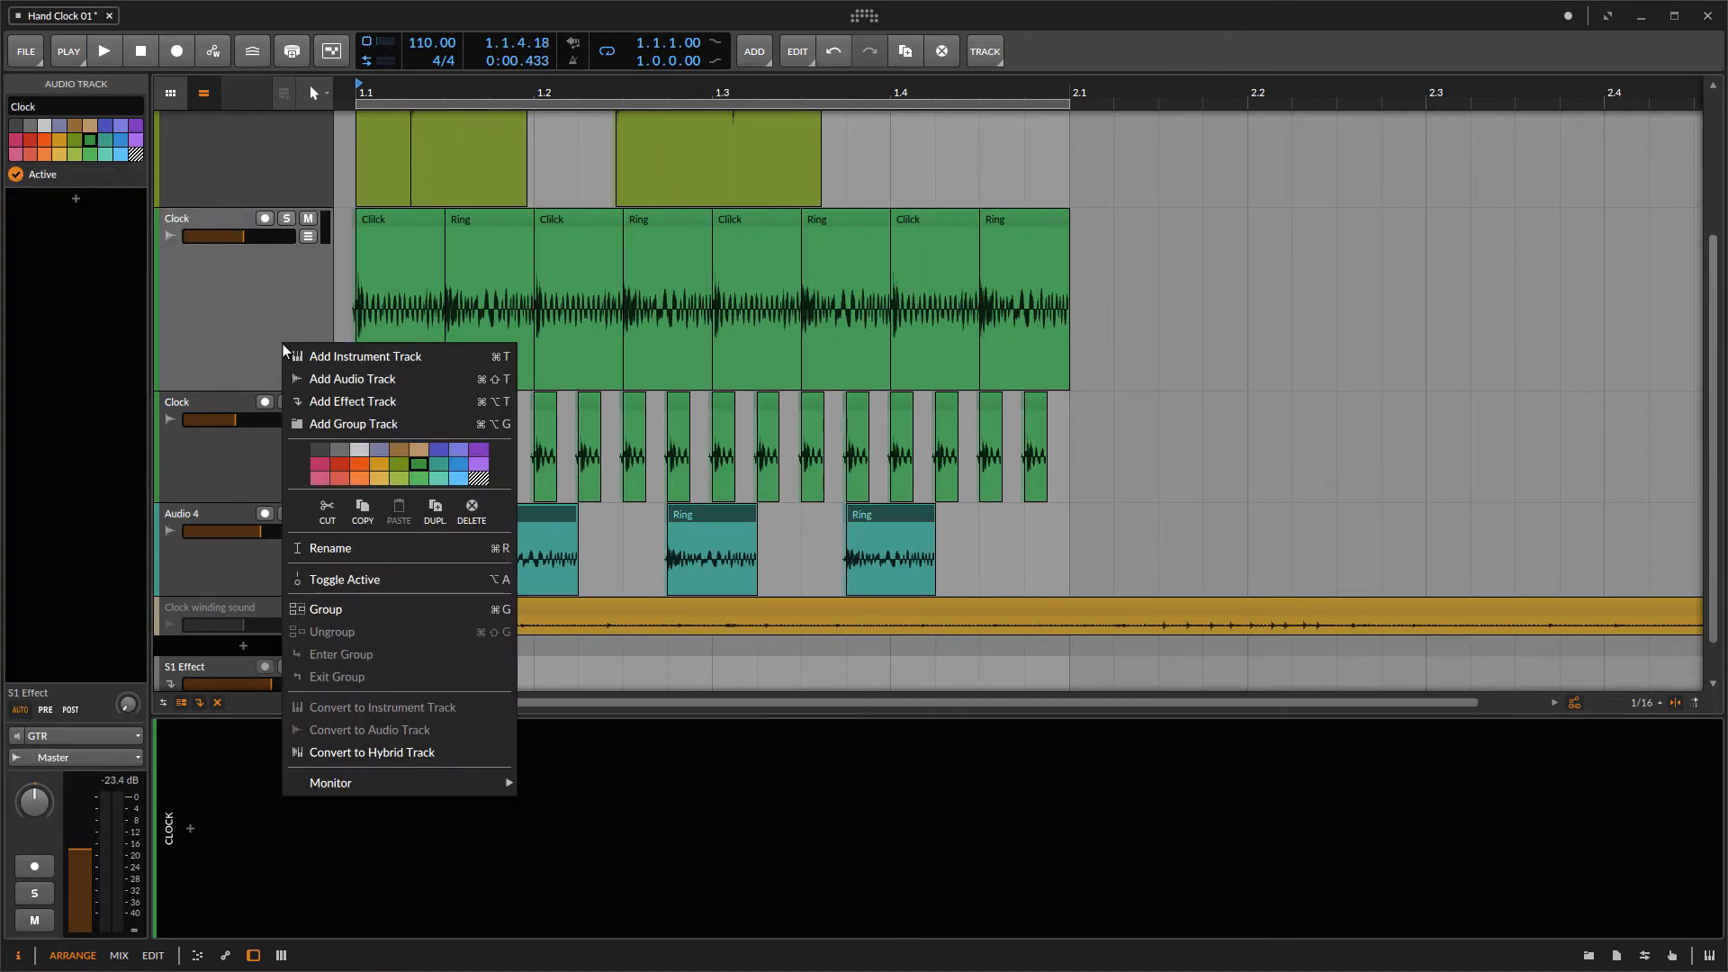
left_click(436, 515)
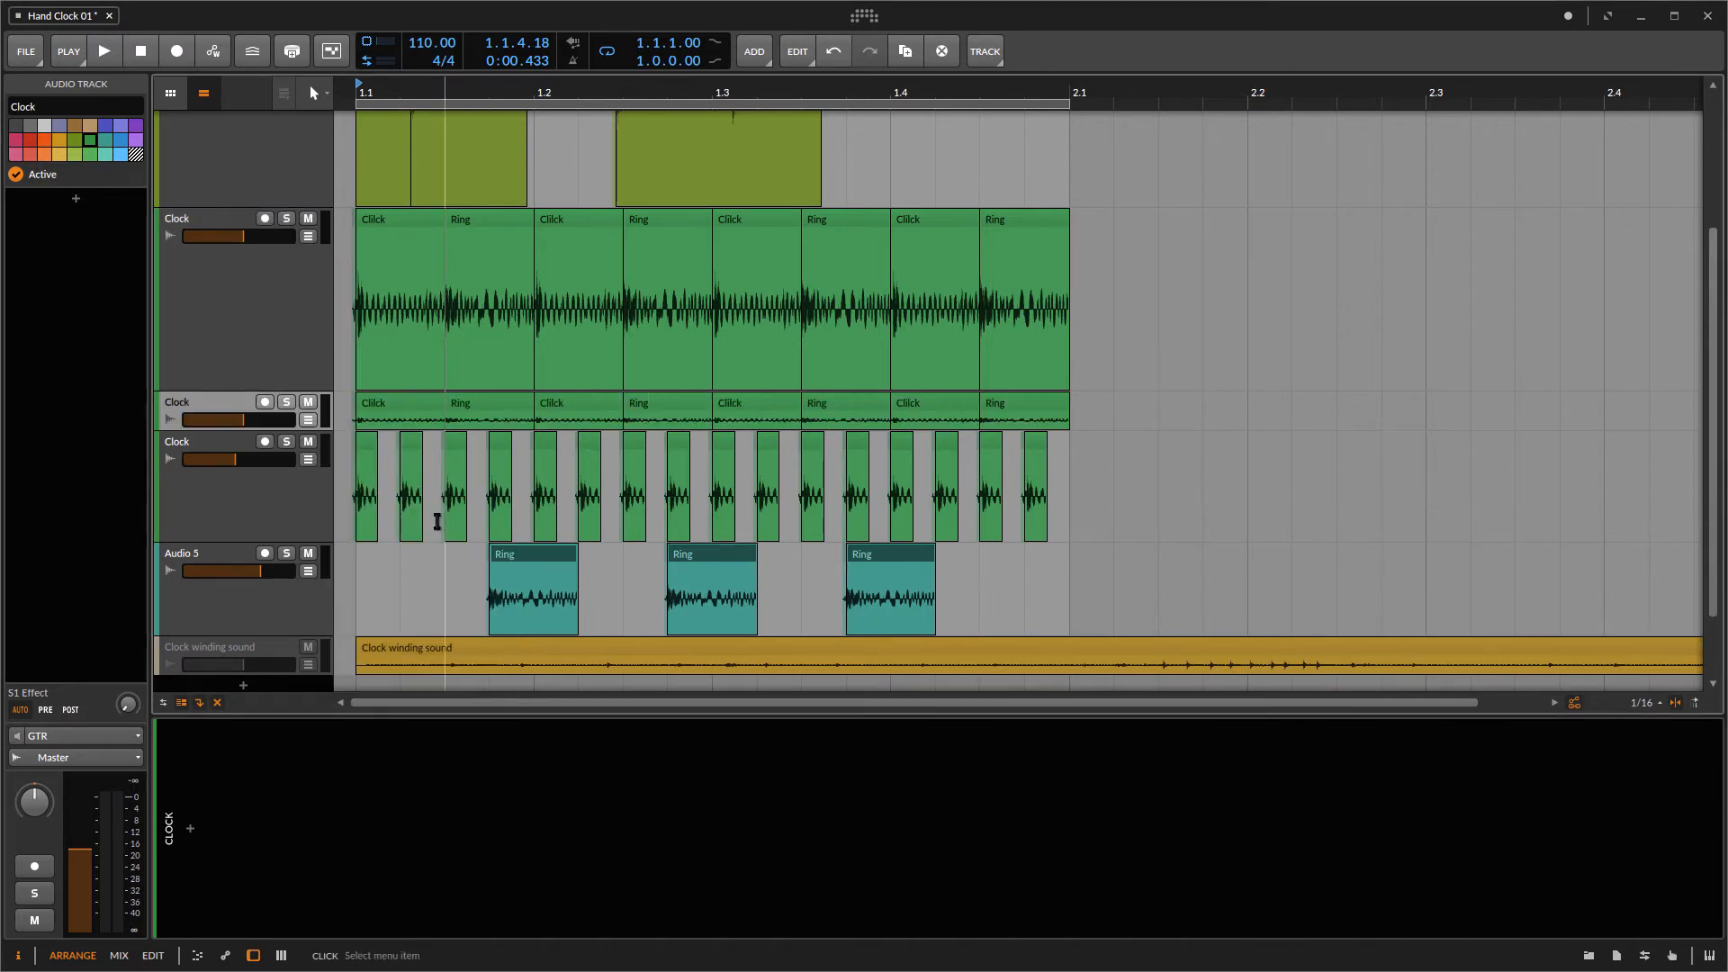
Step: Move the duplicated Clock track below Audio 4 and add a Bit-8 device to it
scroll(214, 372, "down", 3)
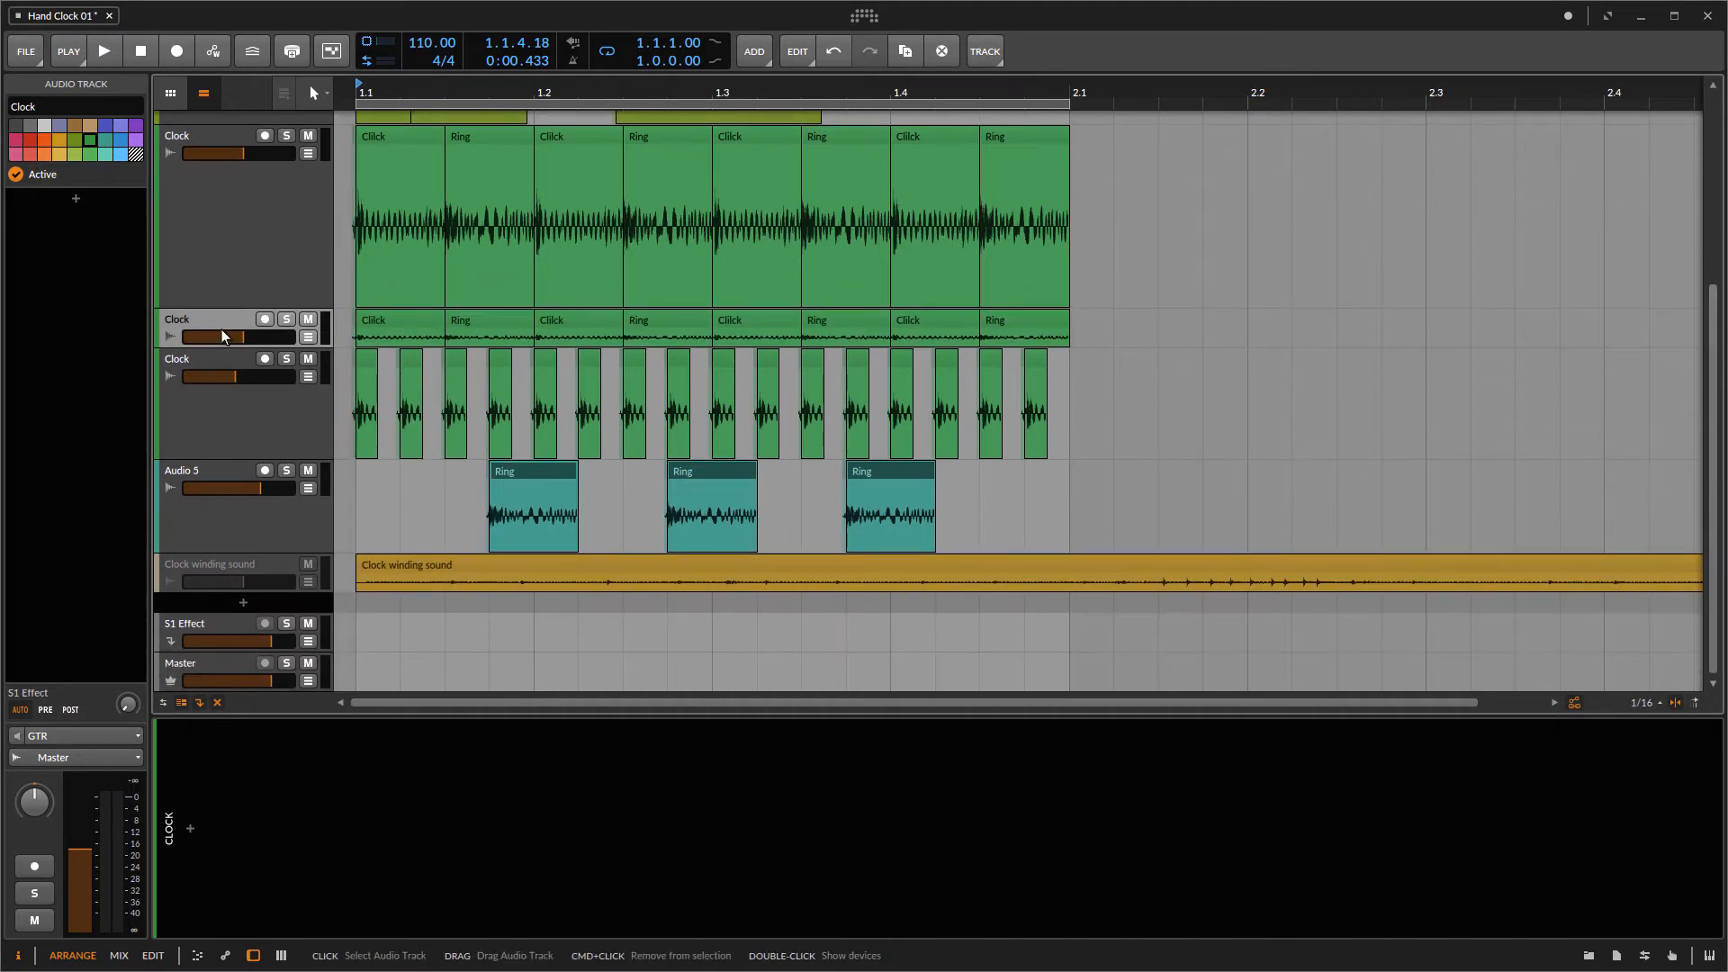
left_click_drag(219, 324, 269, 661)
left_click(191, 828)
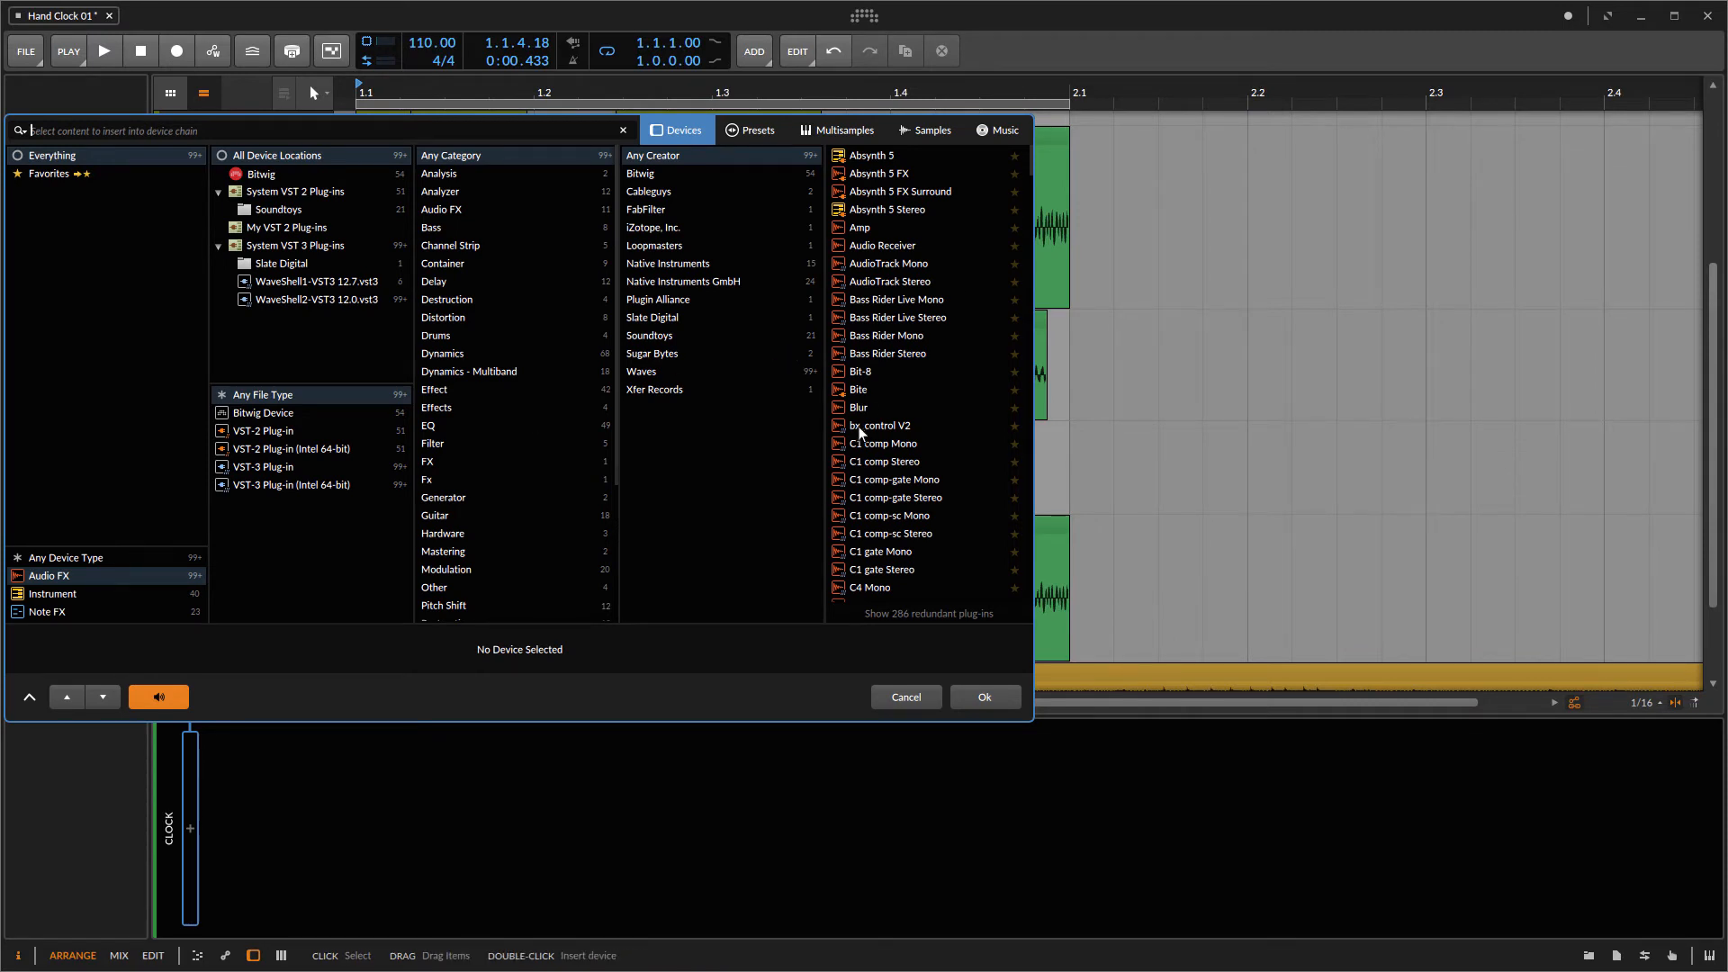
left_click(861, 371)
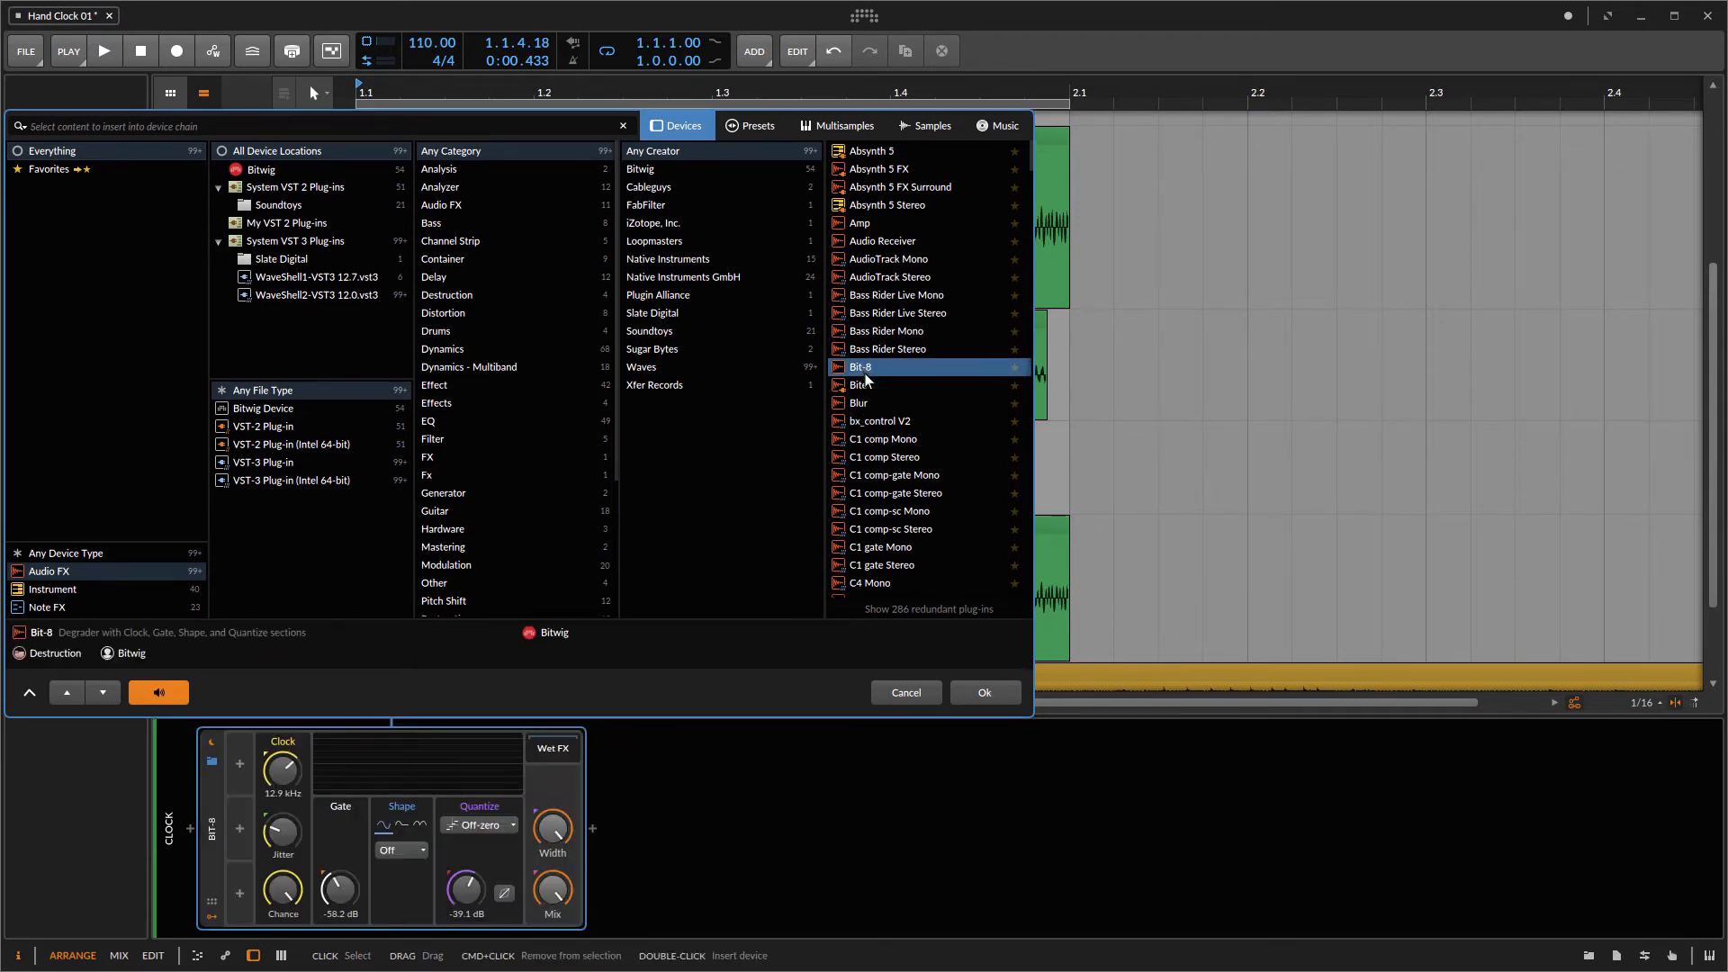
left_click(976, 693)
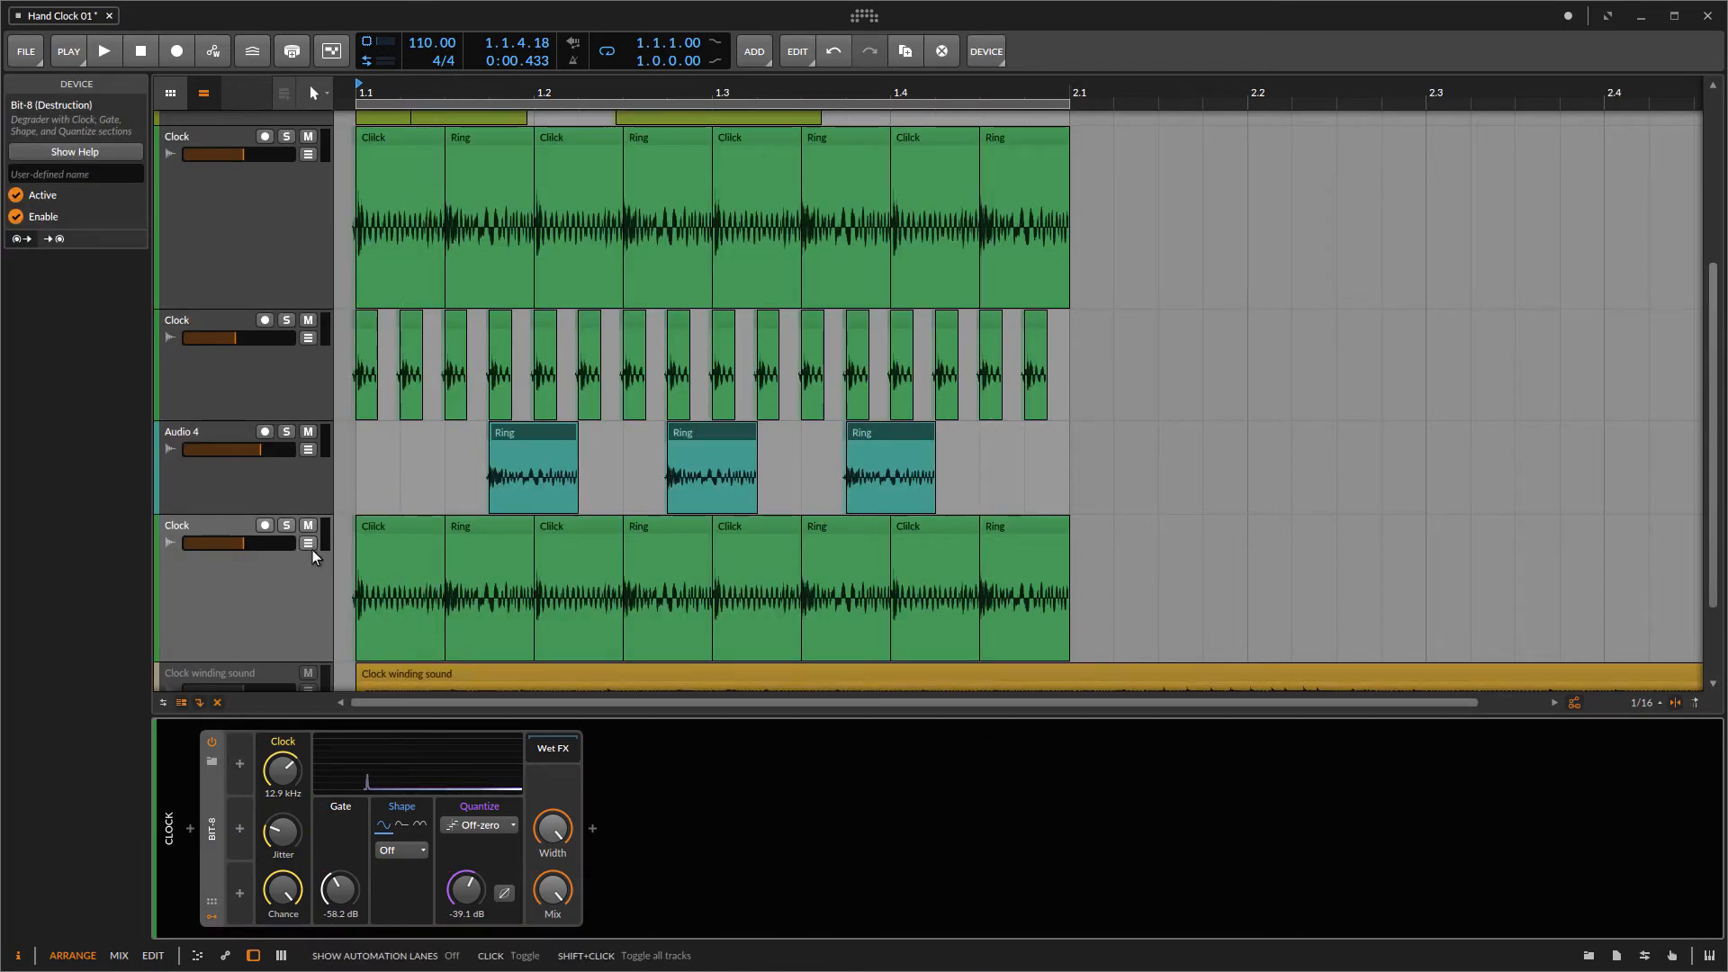
Step: Audition the Bit-8 presets on the bottom Clock track during playback and load the Grimy Crush preset
key("space")
left_click(295, 593)
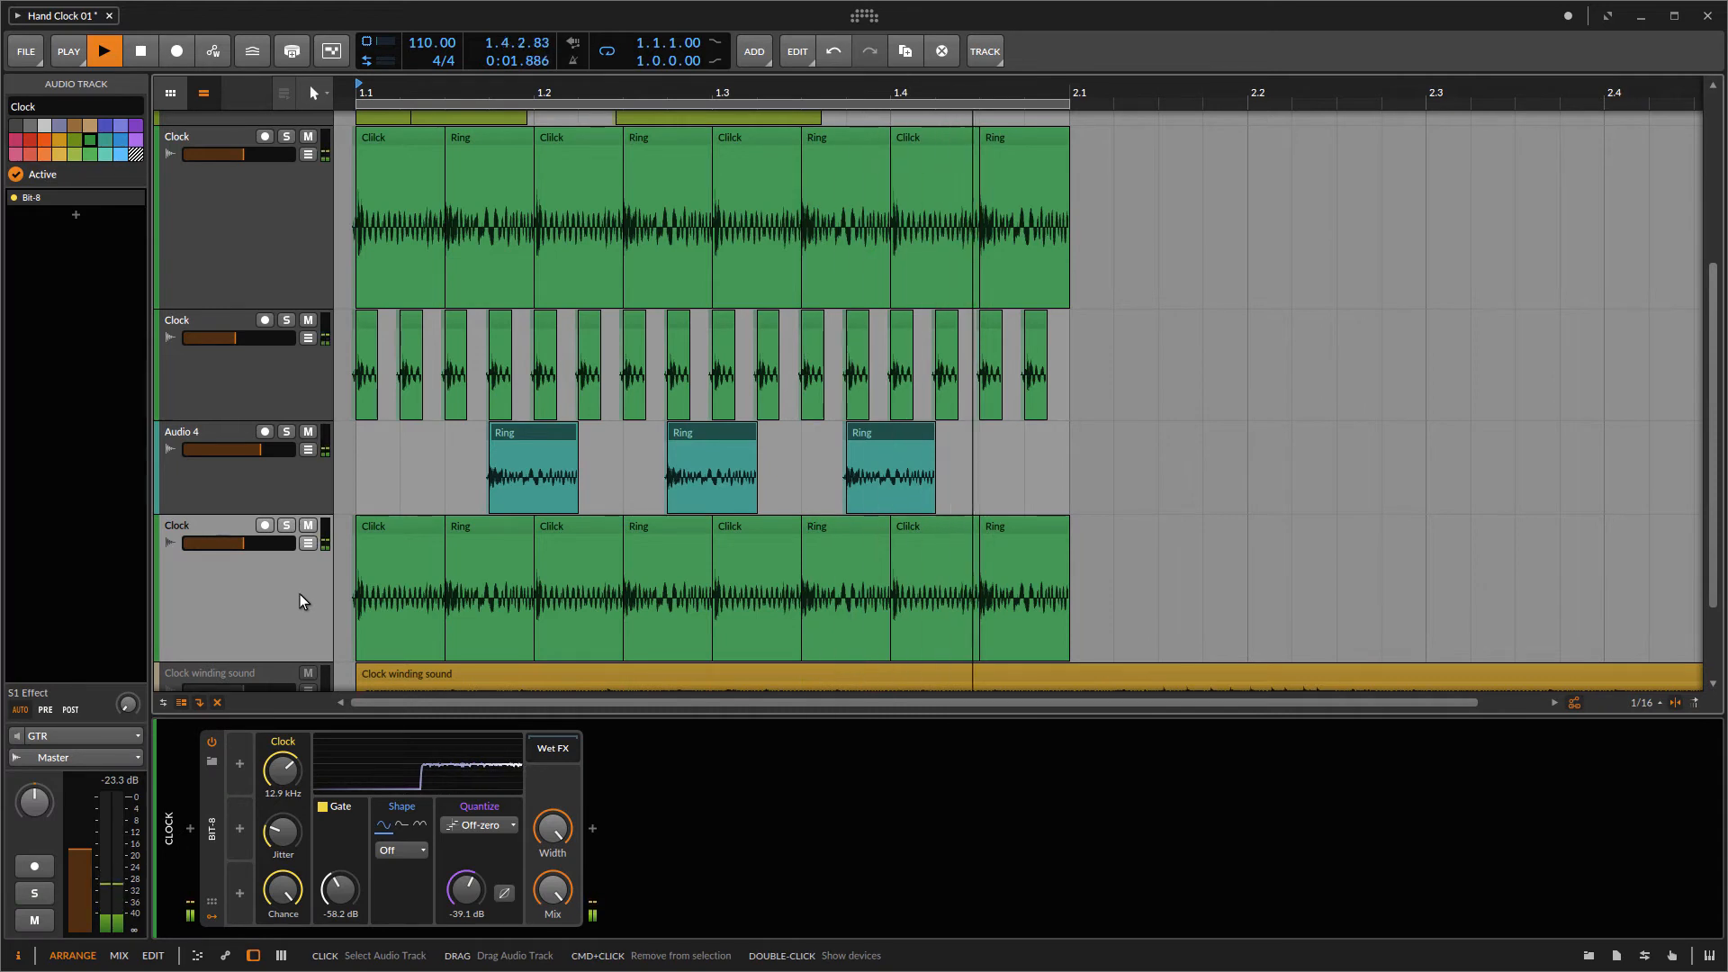
left_click(213, 762)
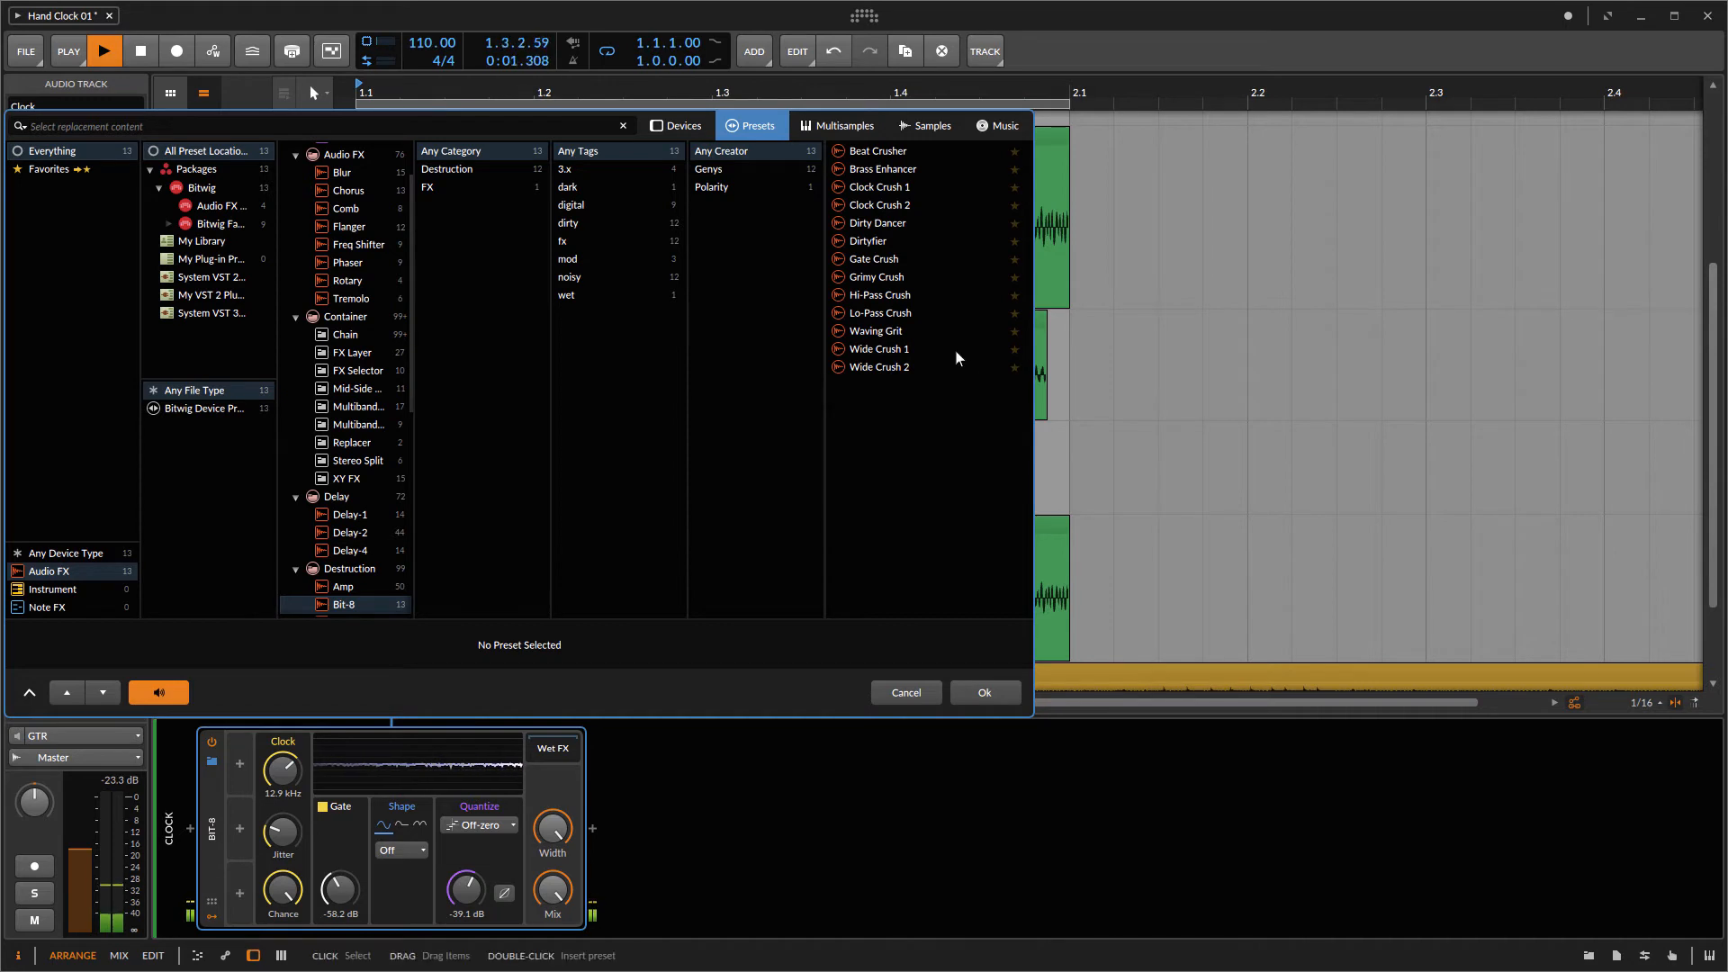
left_click(909, 153)
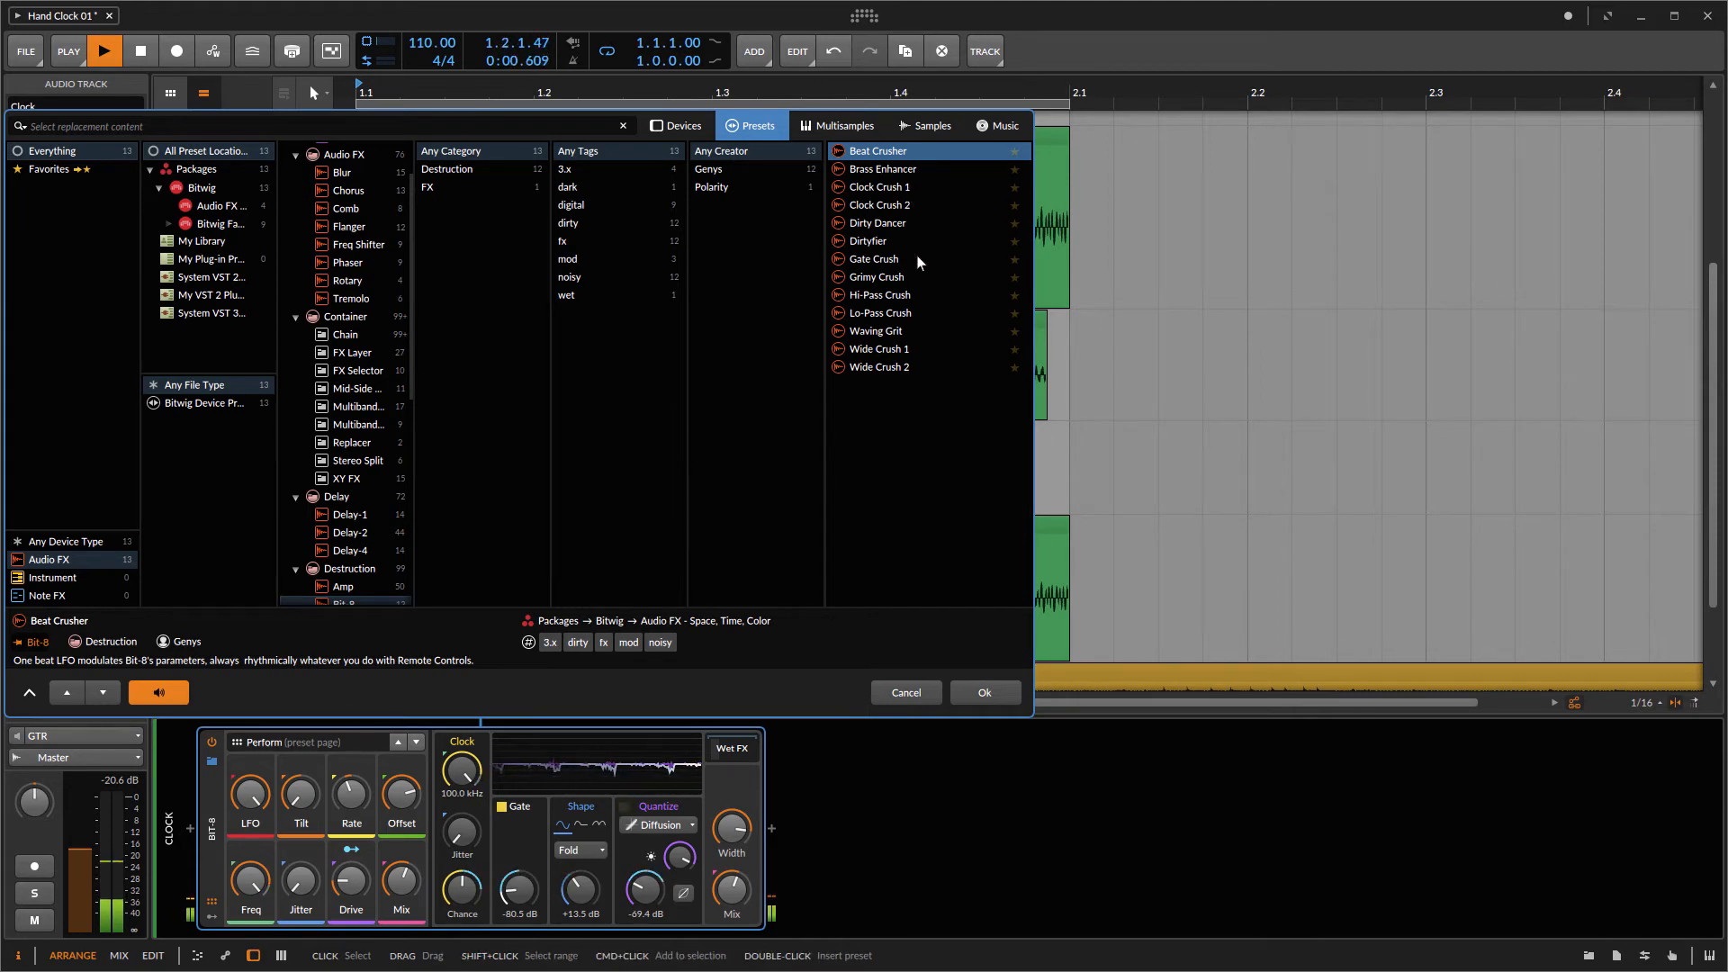
left_click(899, 191)
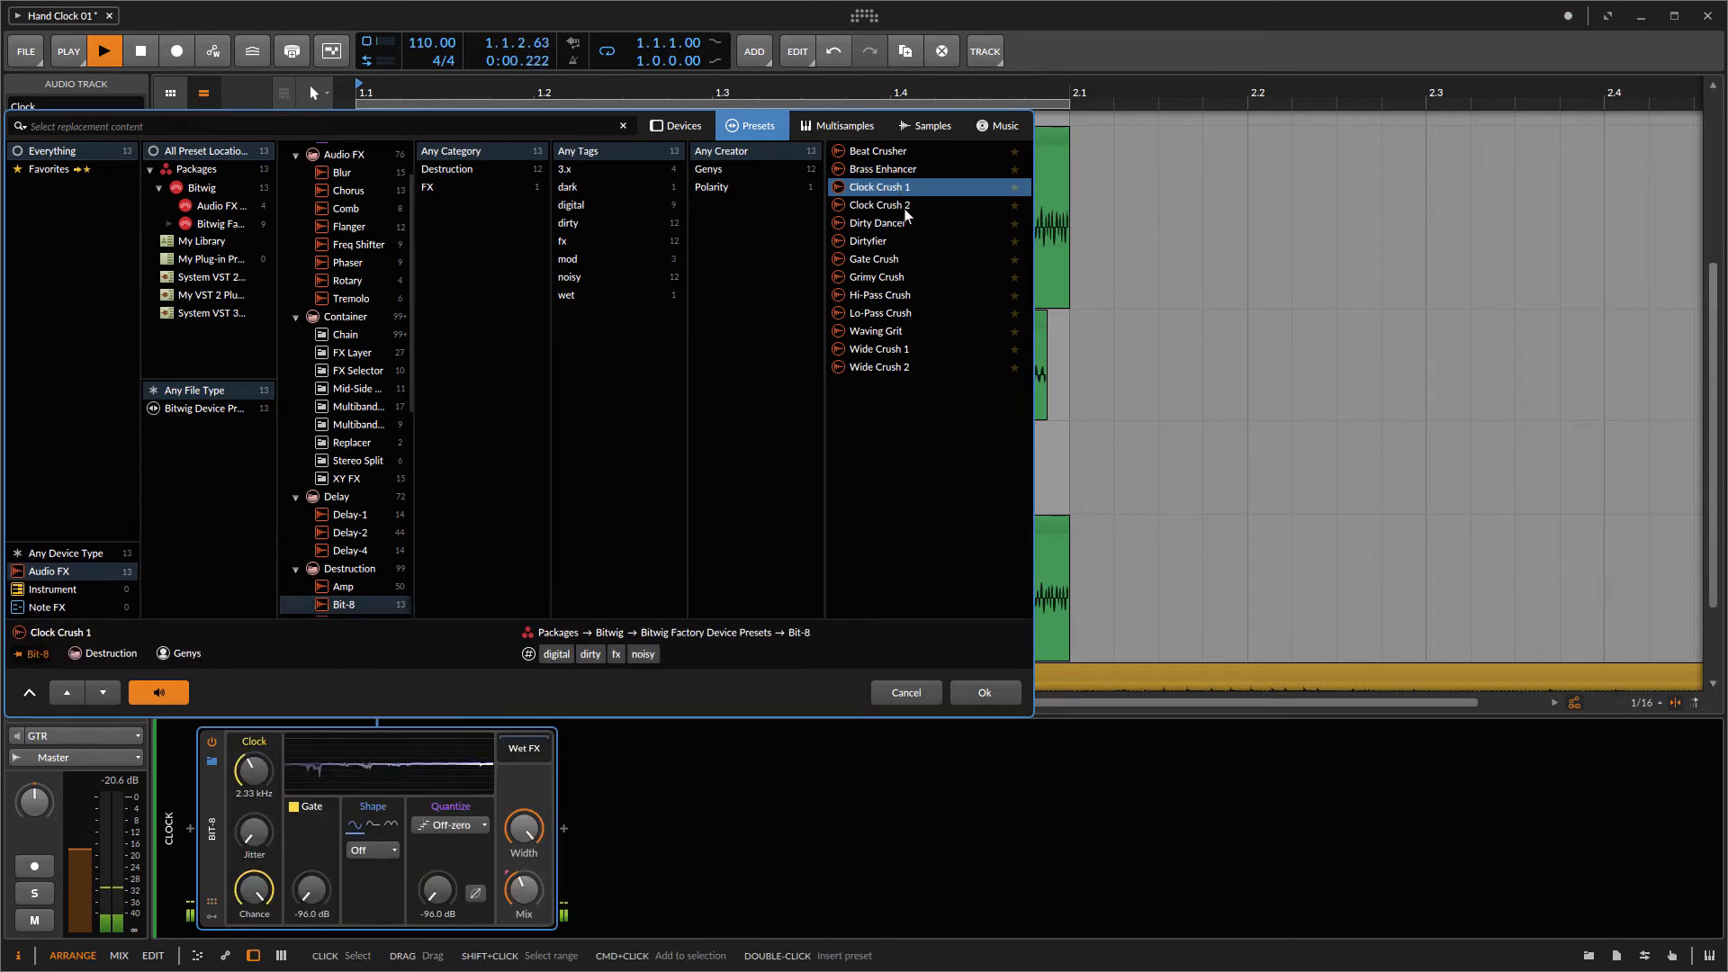
left_click(904, 208)
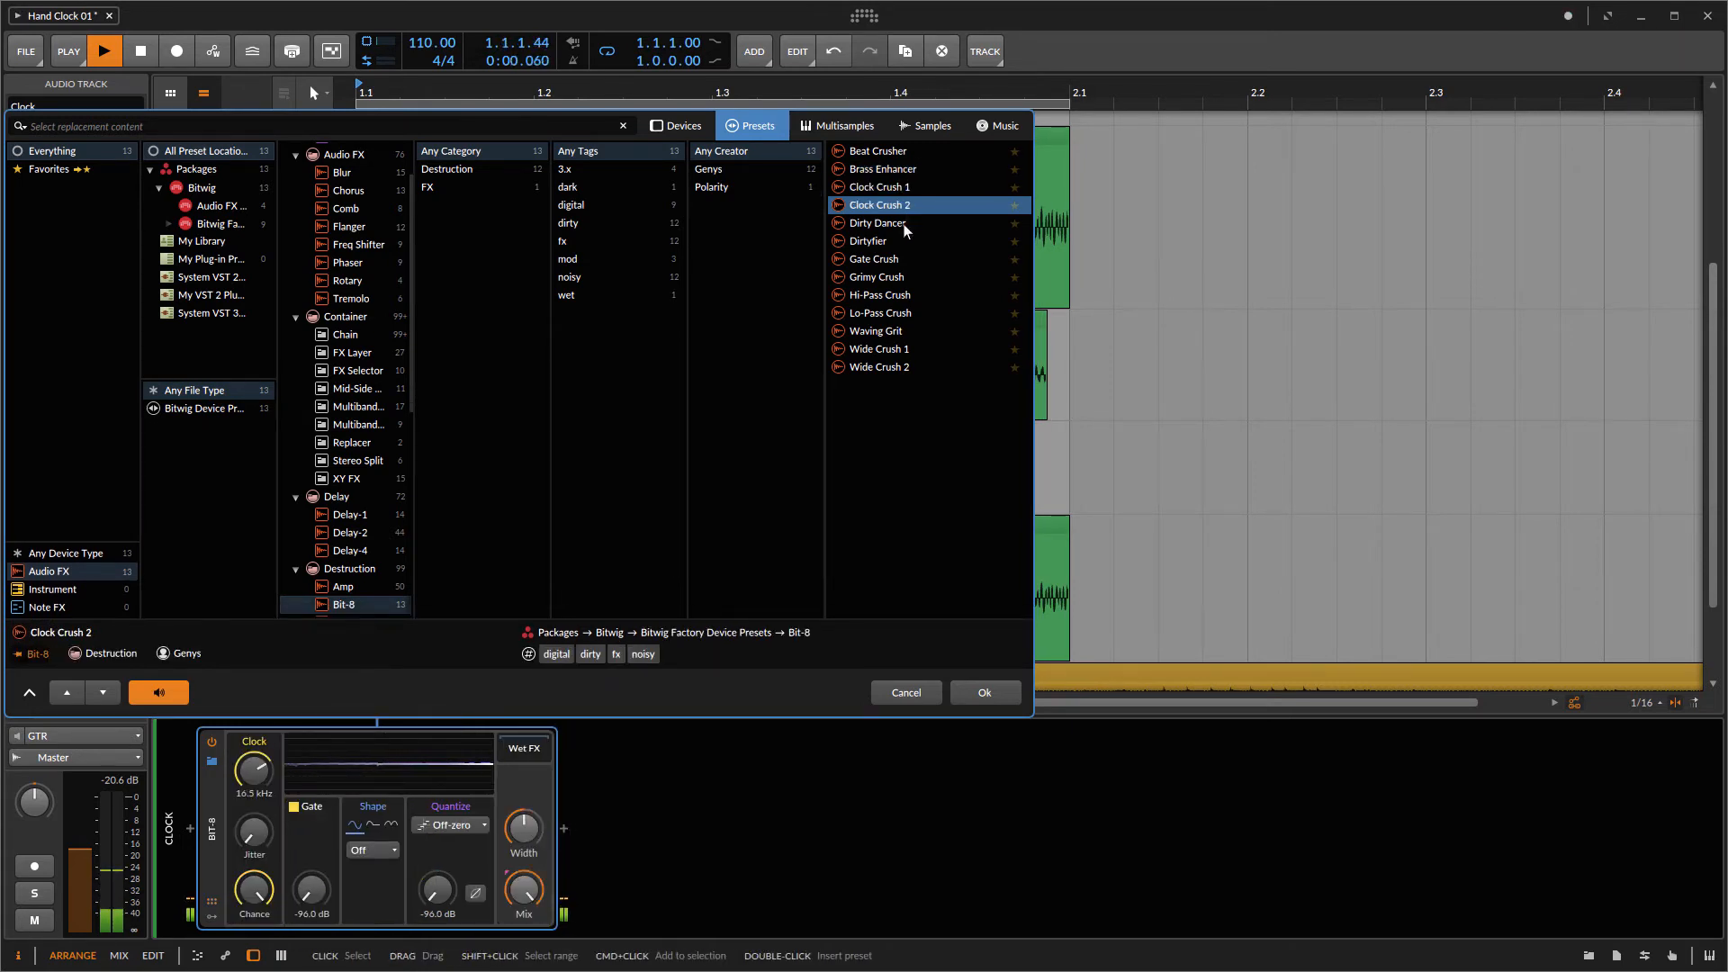
left_click(904, 223)
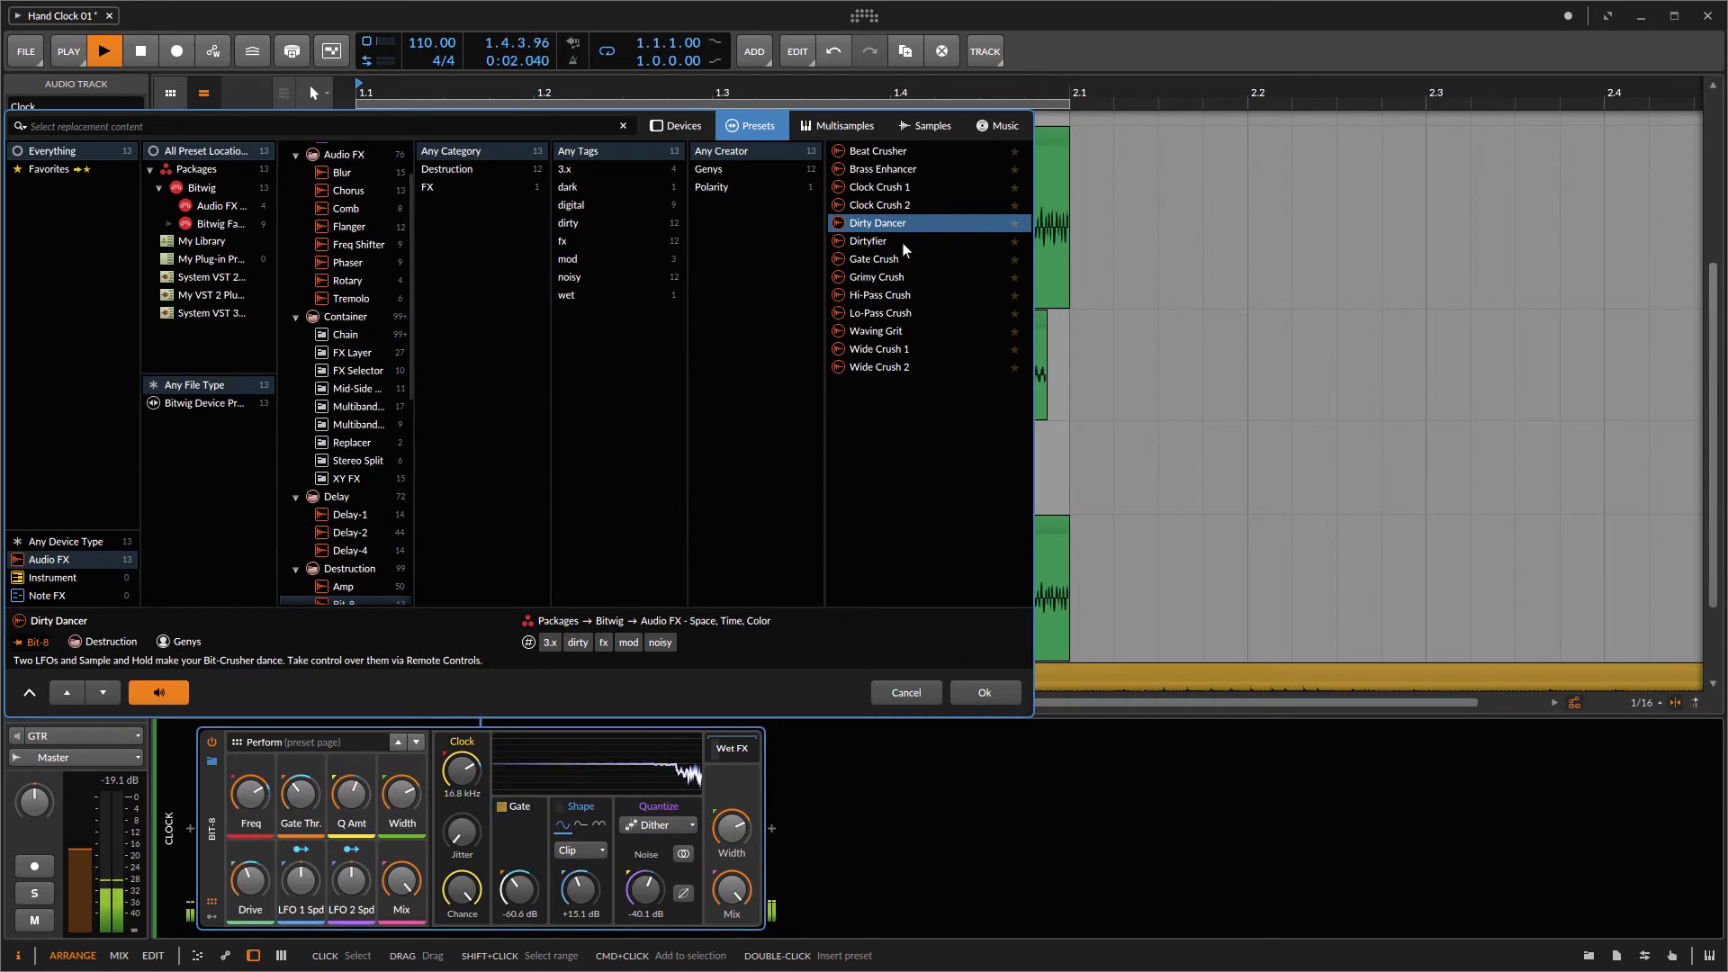
left_click(902, 241)
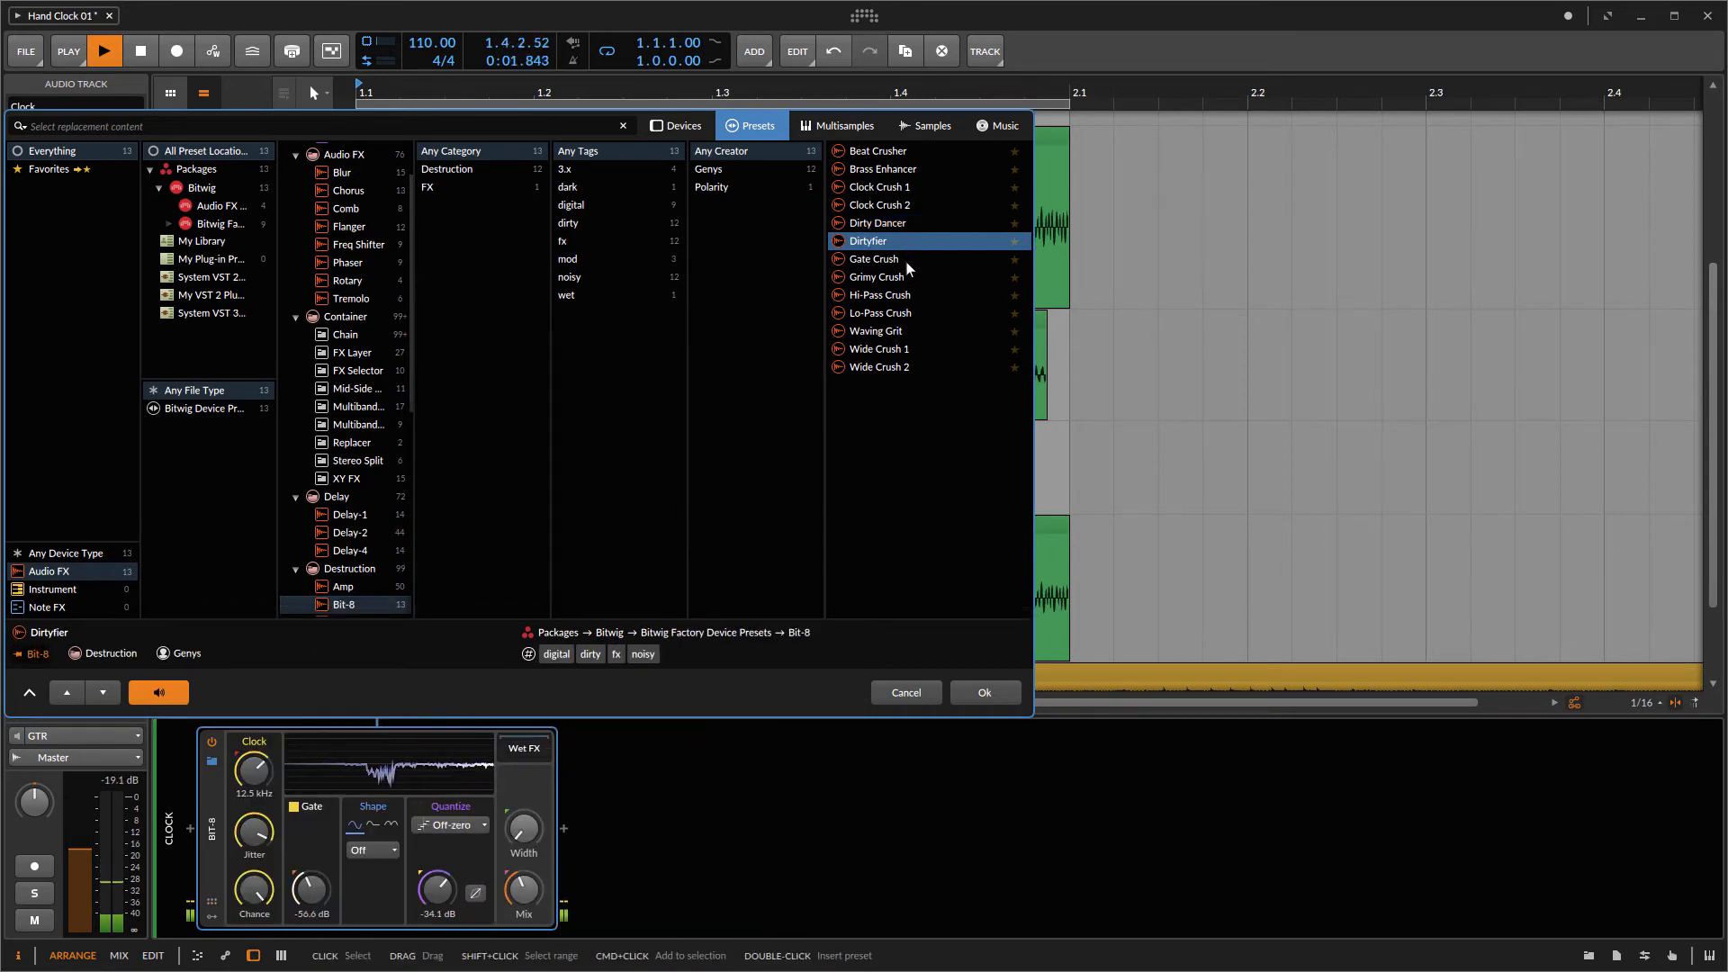
left_click(904, 259)
left_click(909, 278)
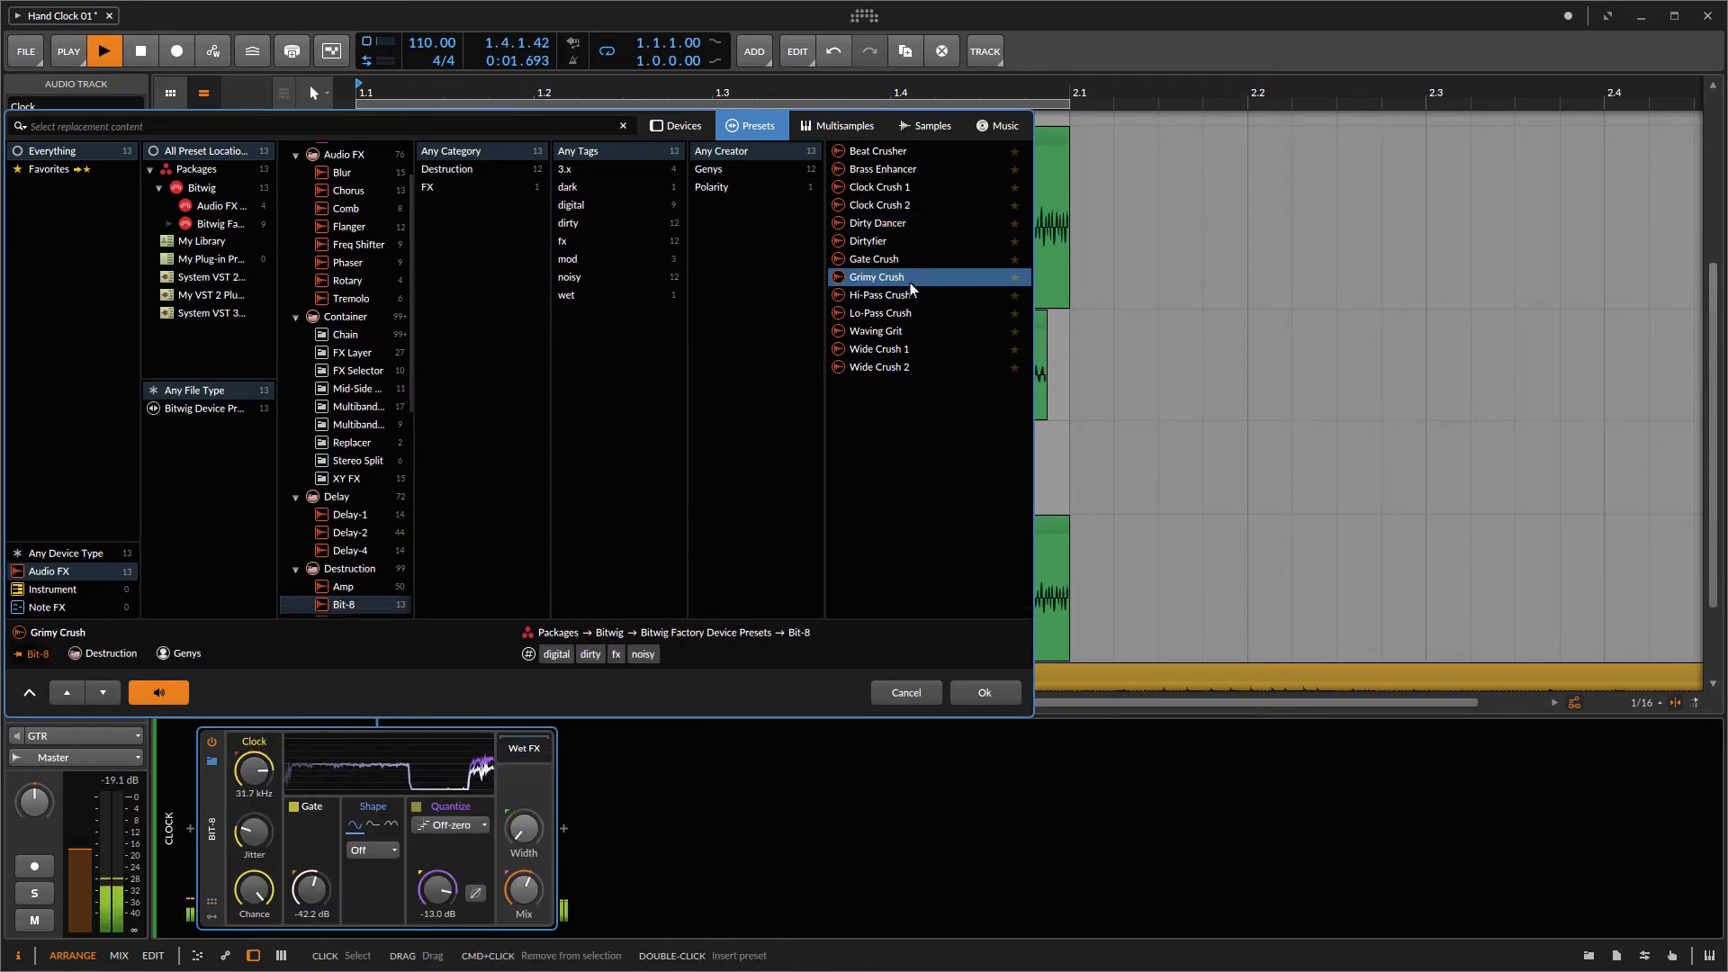
left_click(930, 300)
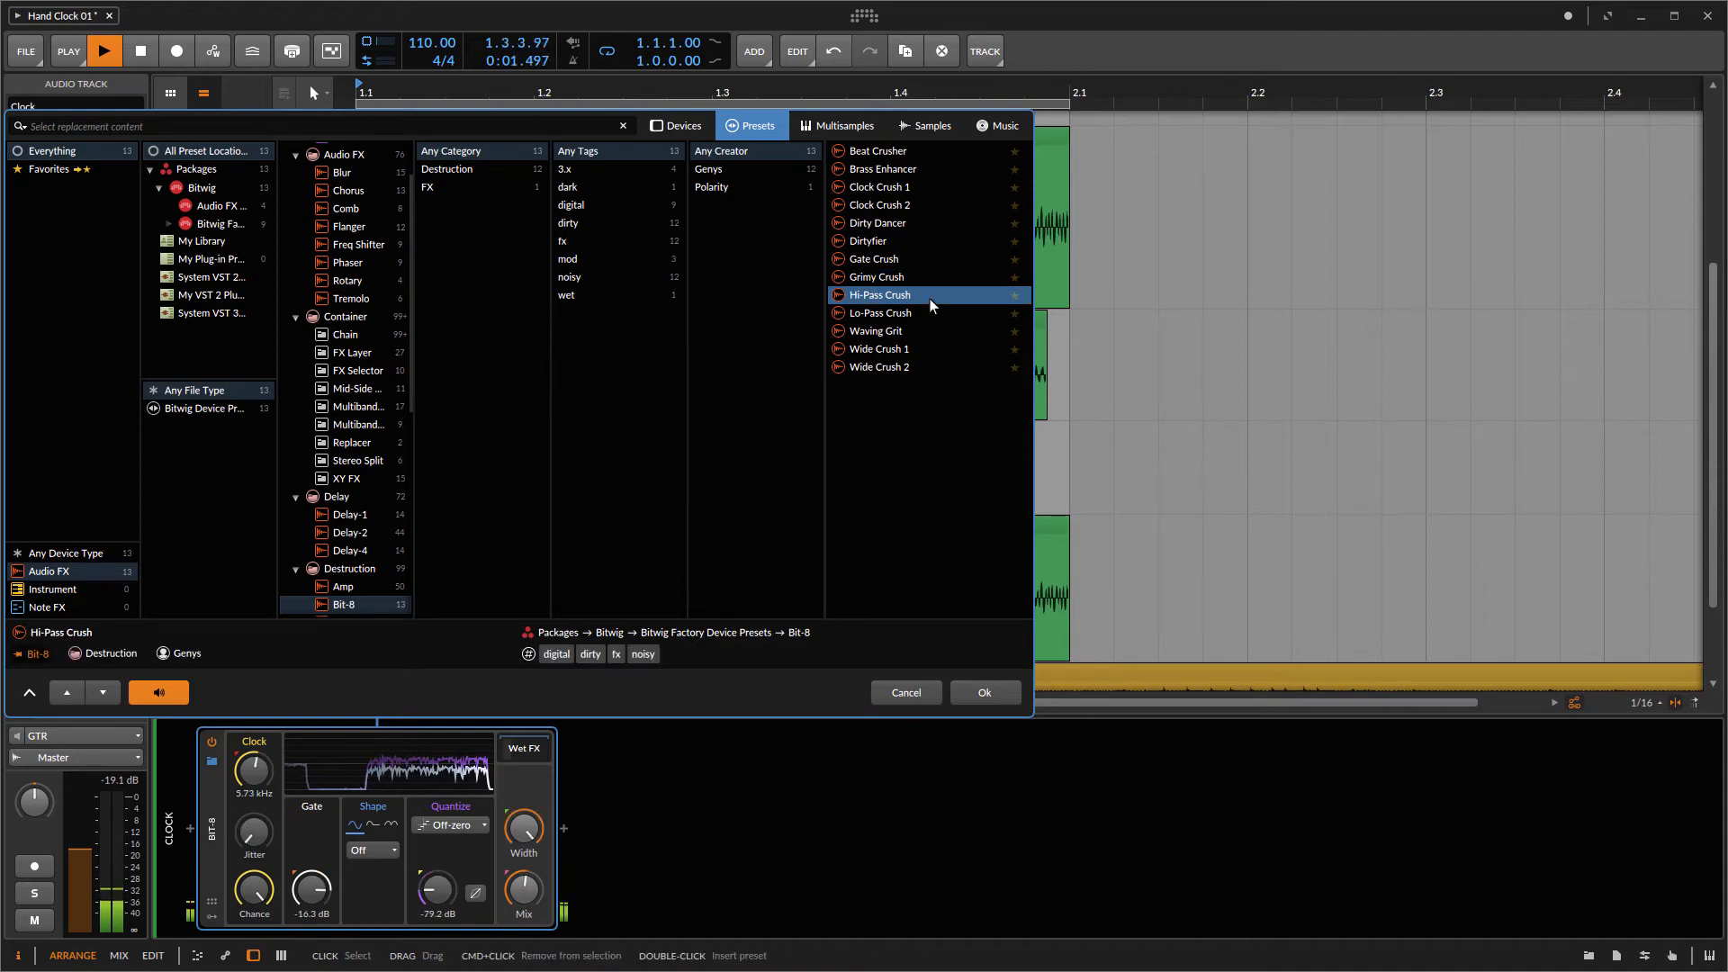
left_click(922, 316)
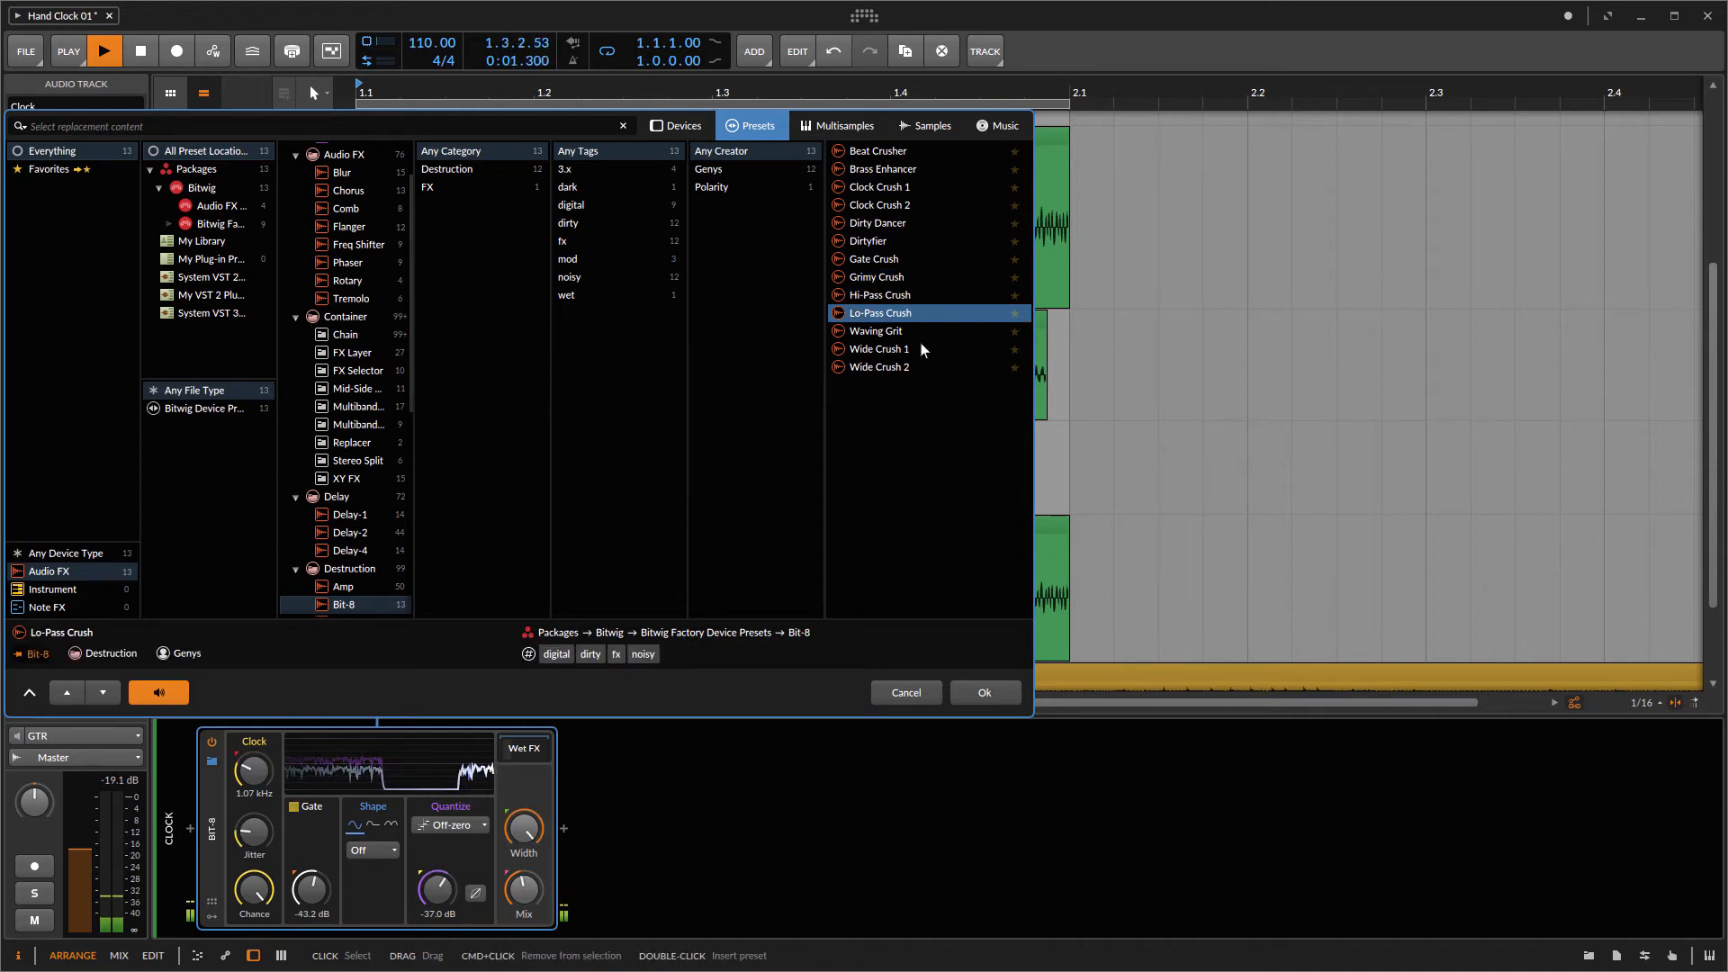
left_click(917, 332)
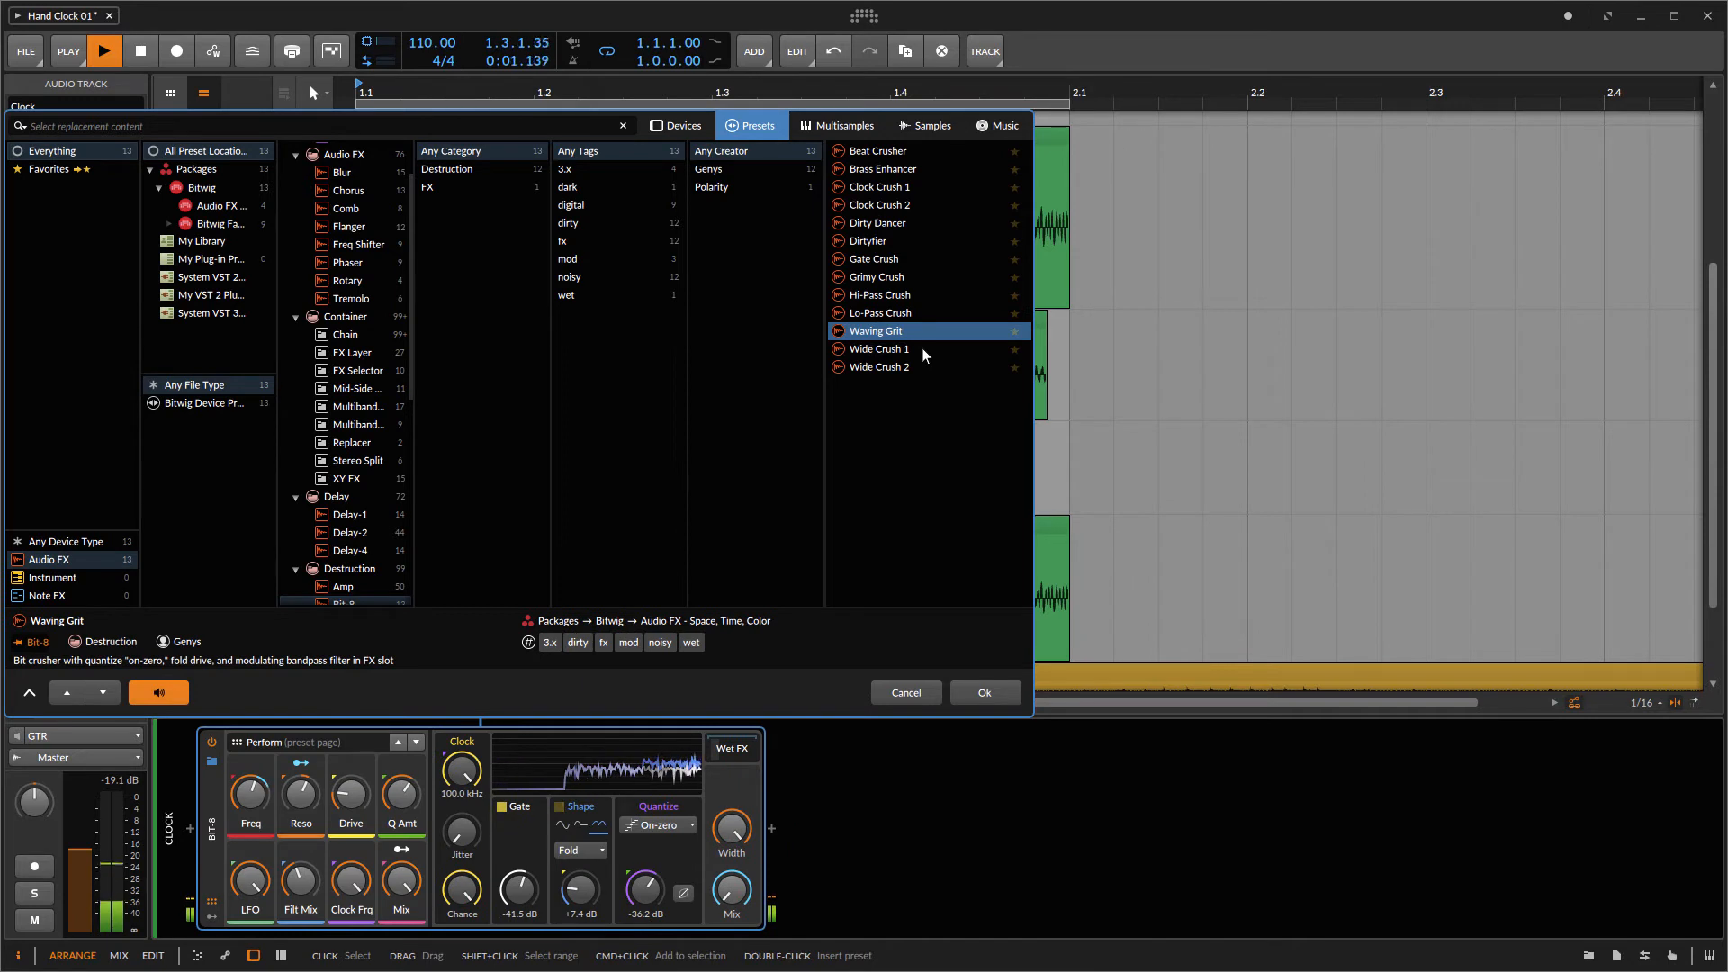
left_click(933, 351)
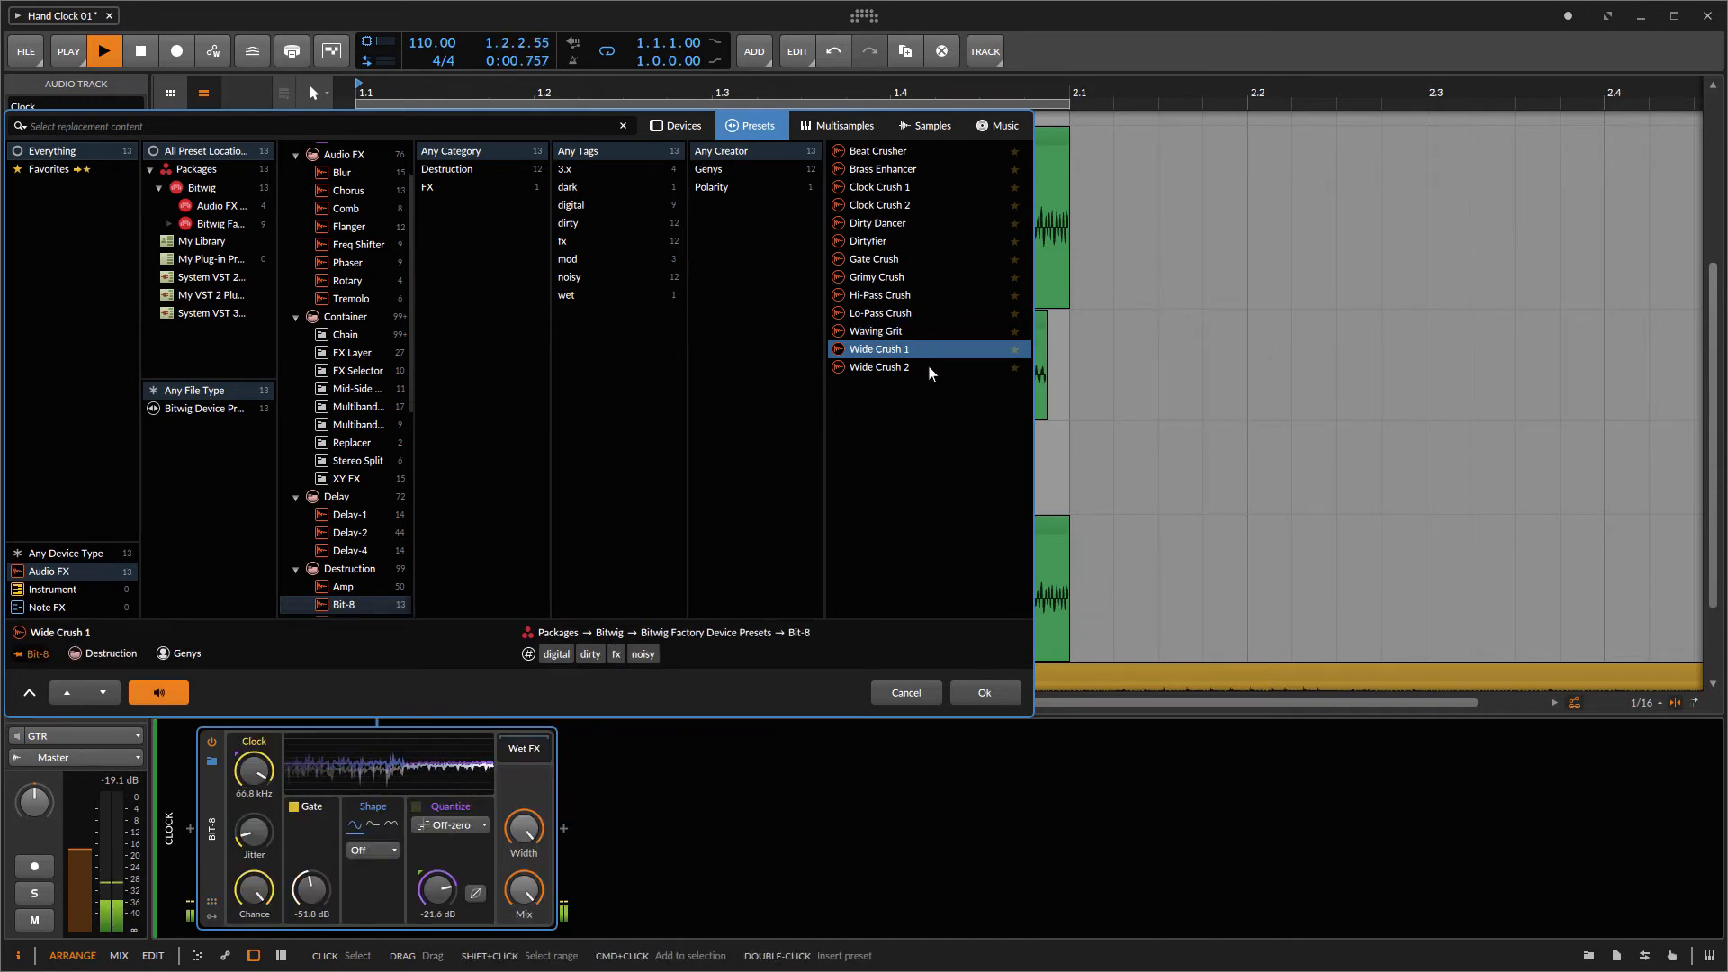
left_click(927, 366)
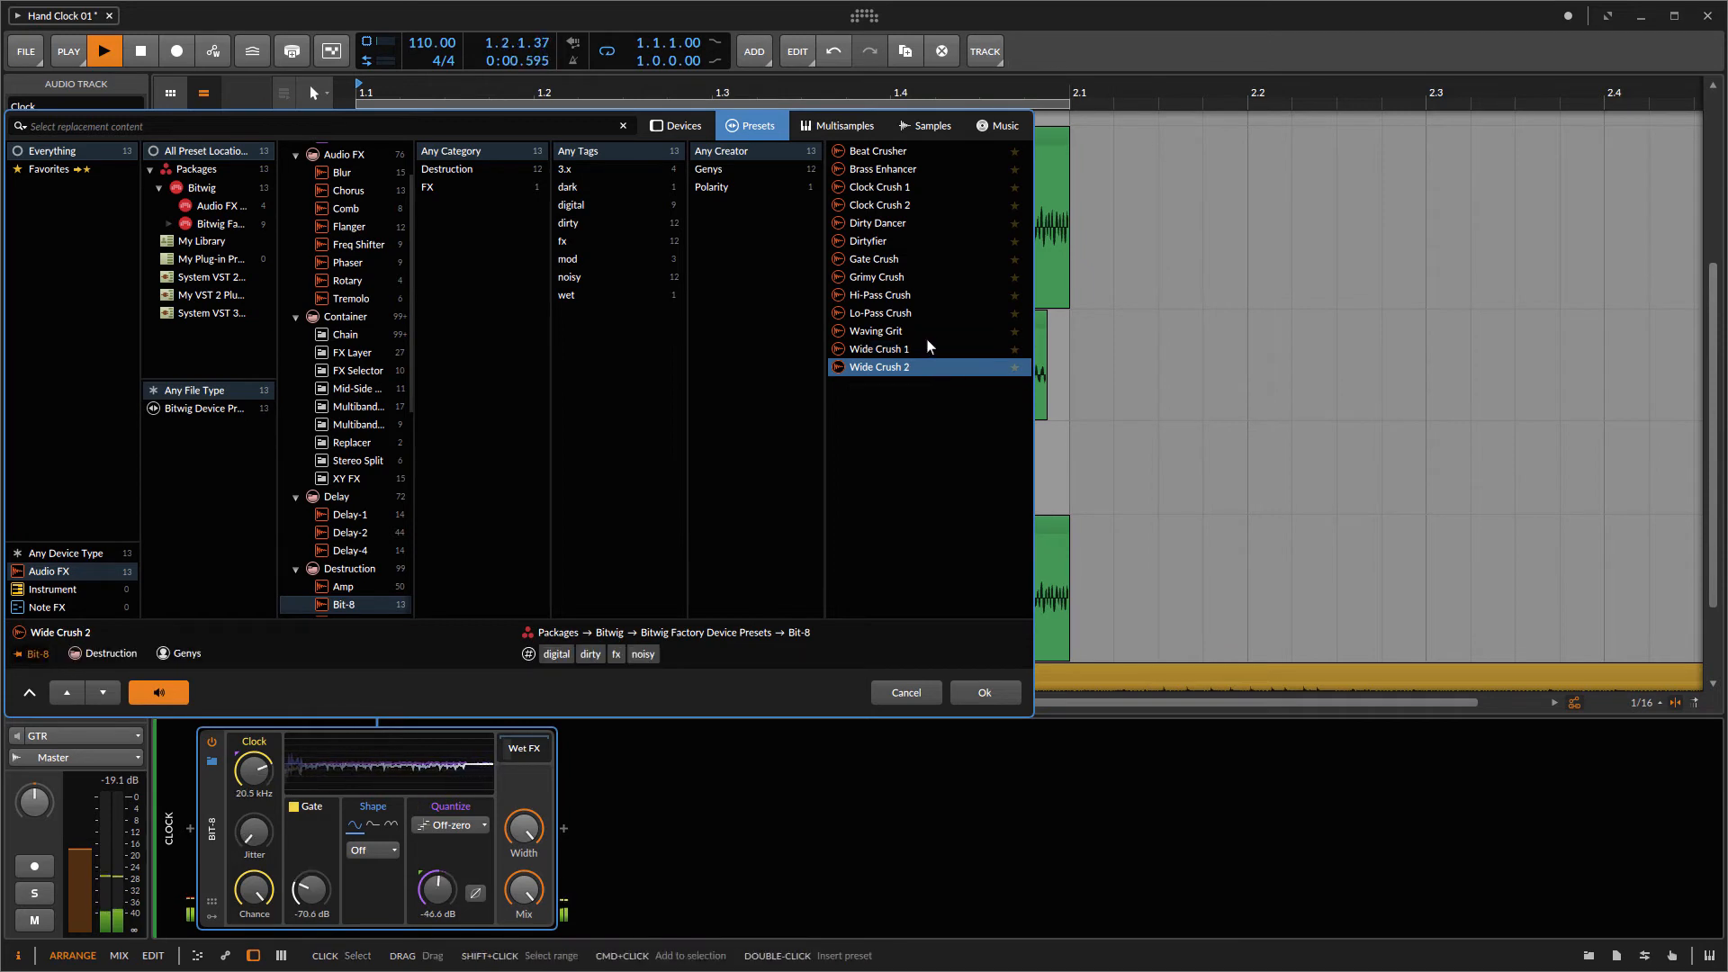
left_click(914, 278)
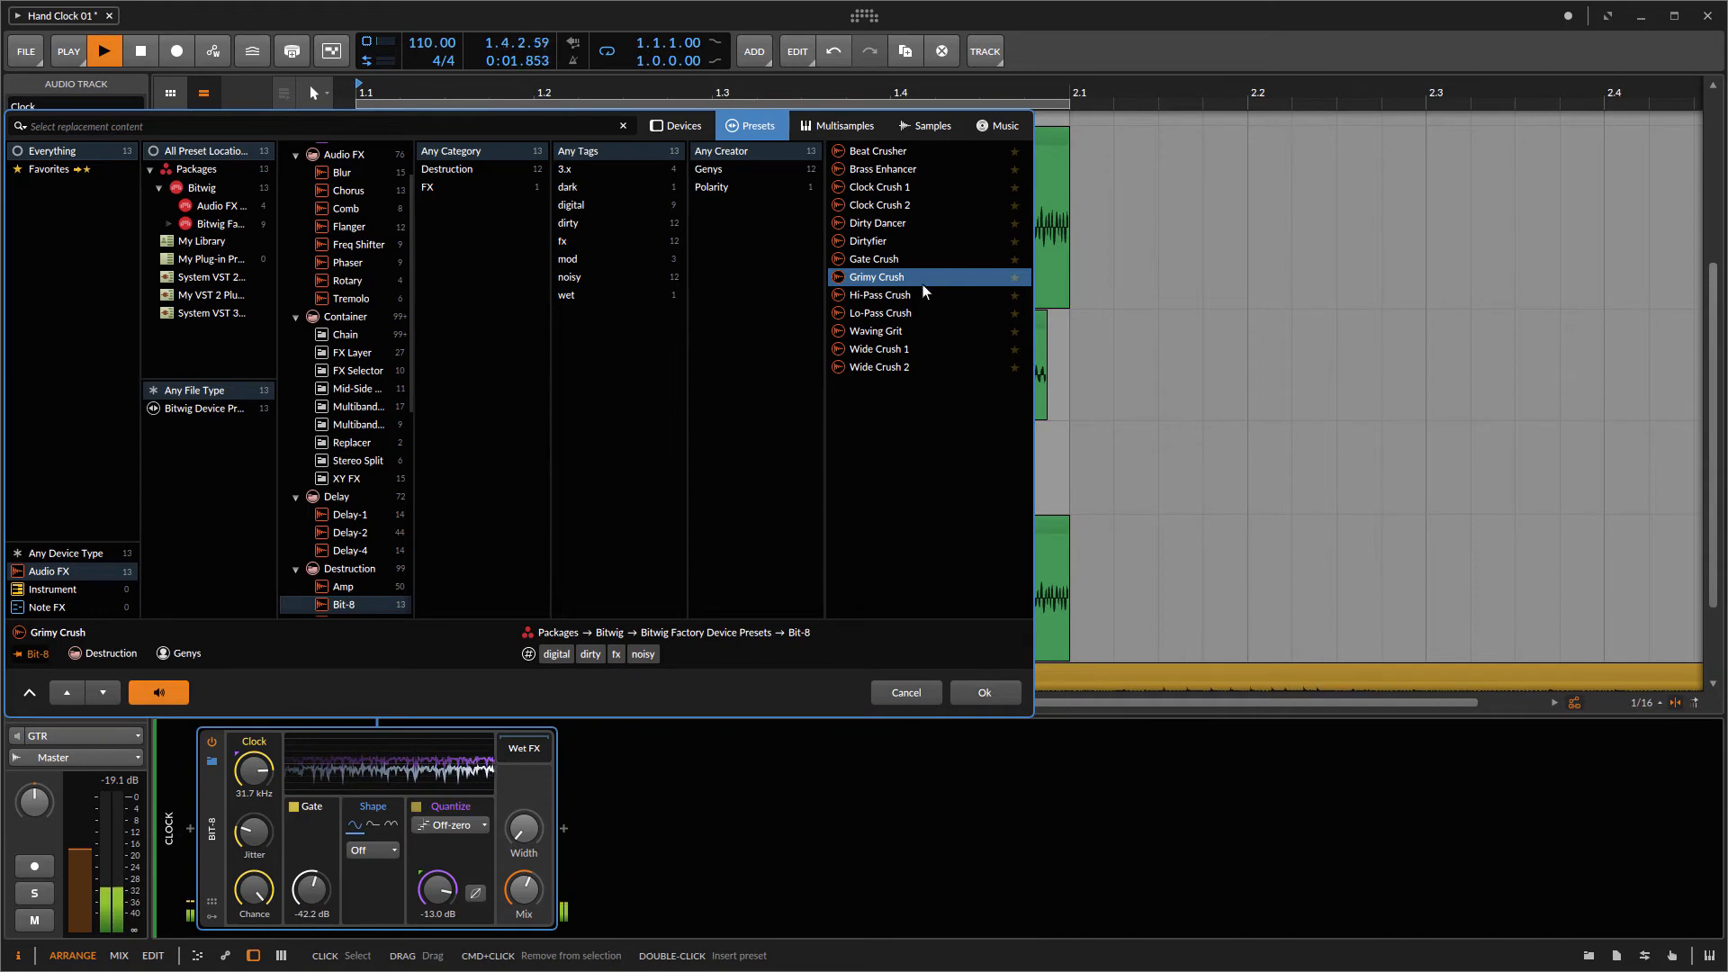
left_click(990, 693)
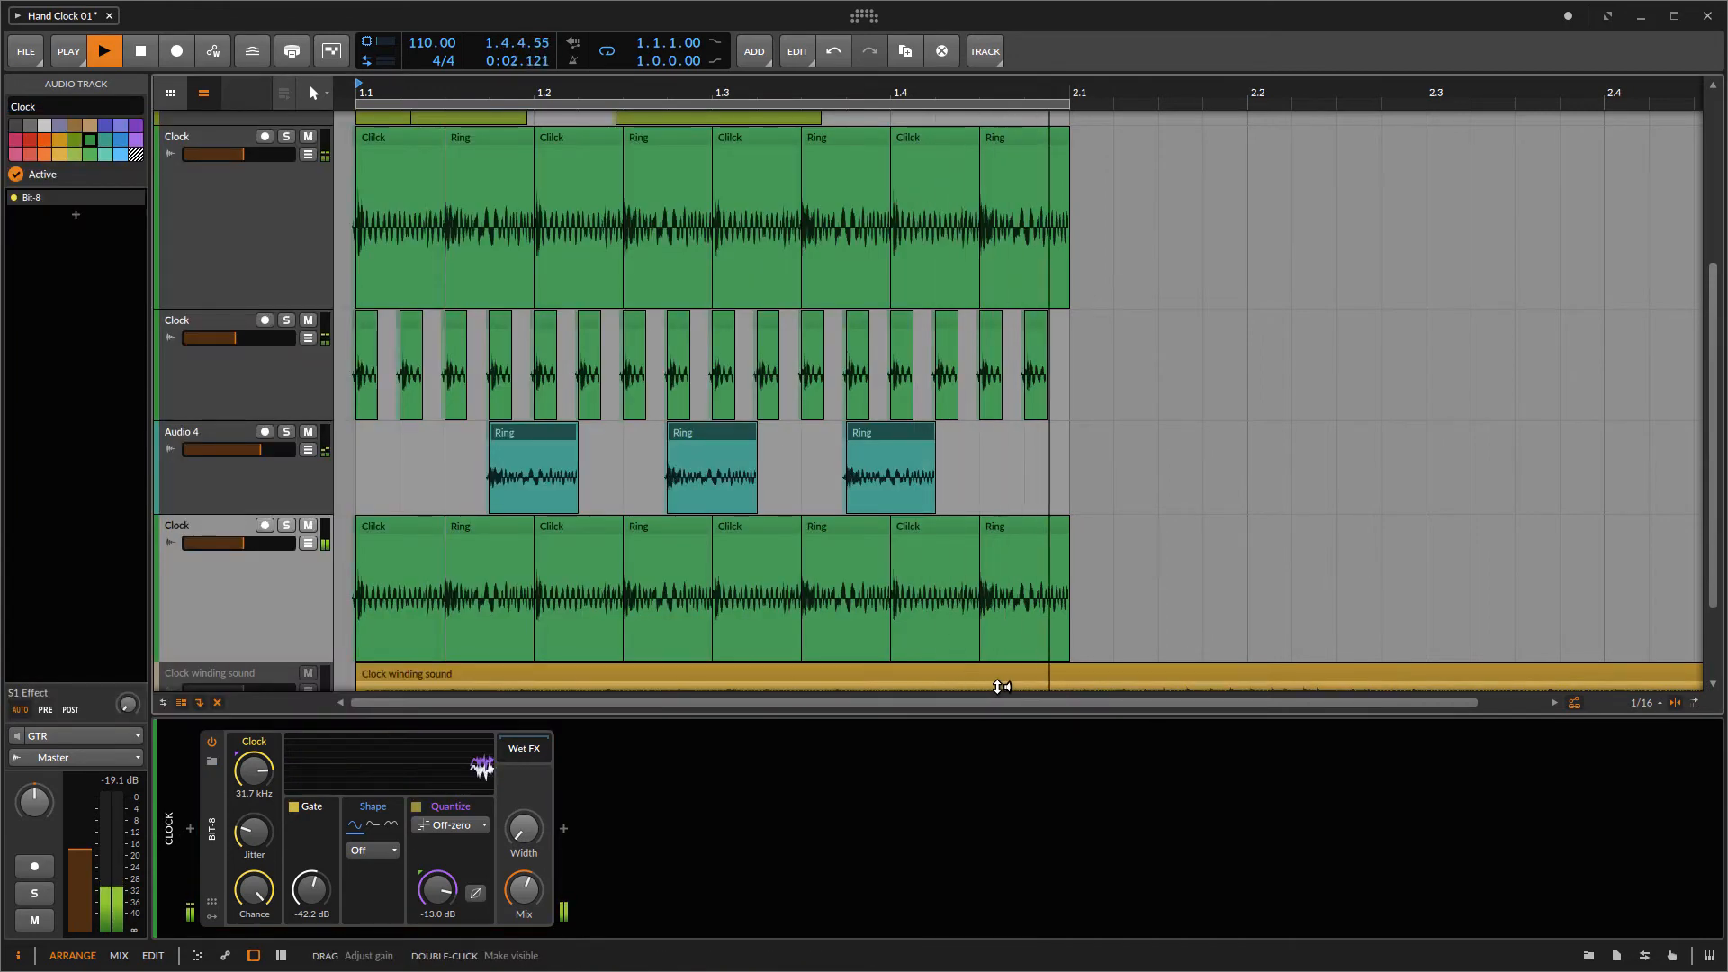
Step: Add an EQ+ after Bit-8 with a low-cut at about 117 Hz and a high-cut at about 2.46 kHz
left_click(564, 828)
type("eq")
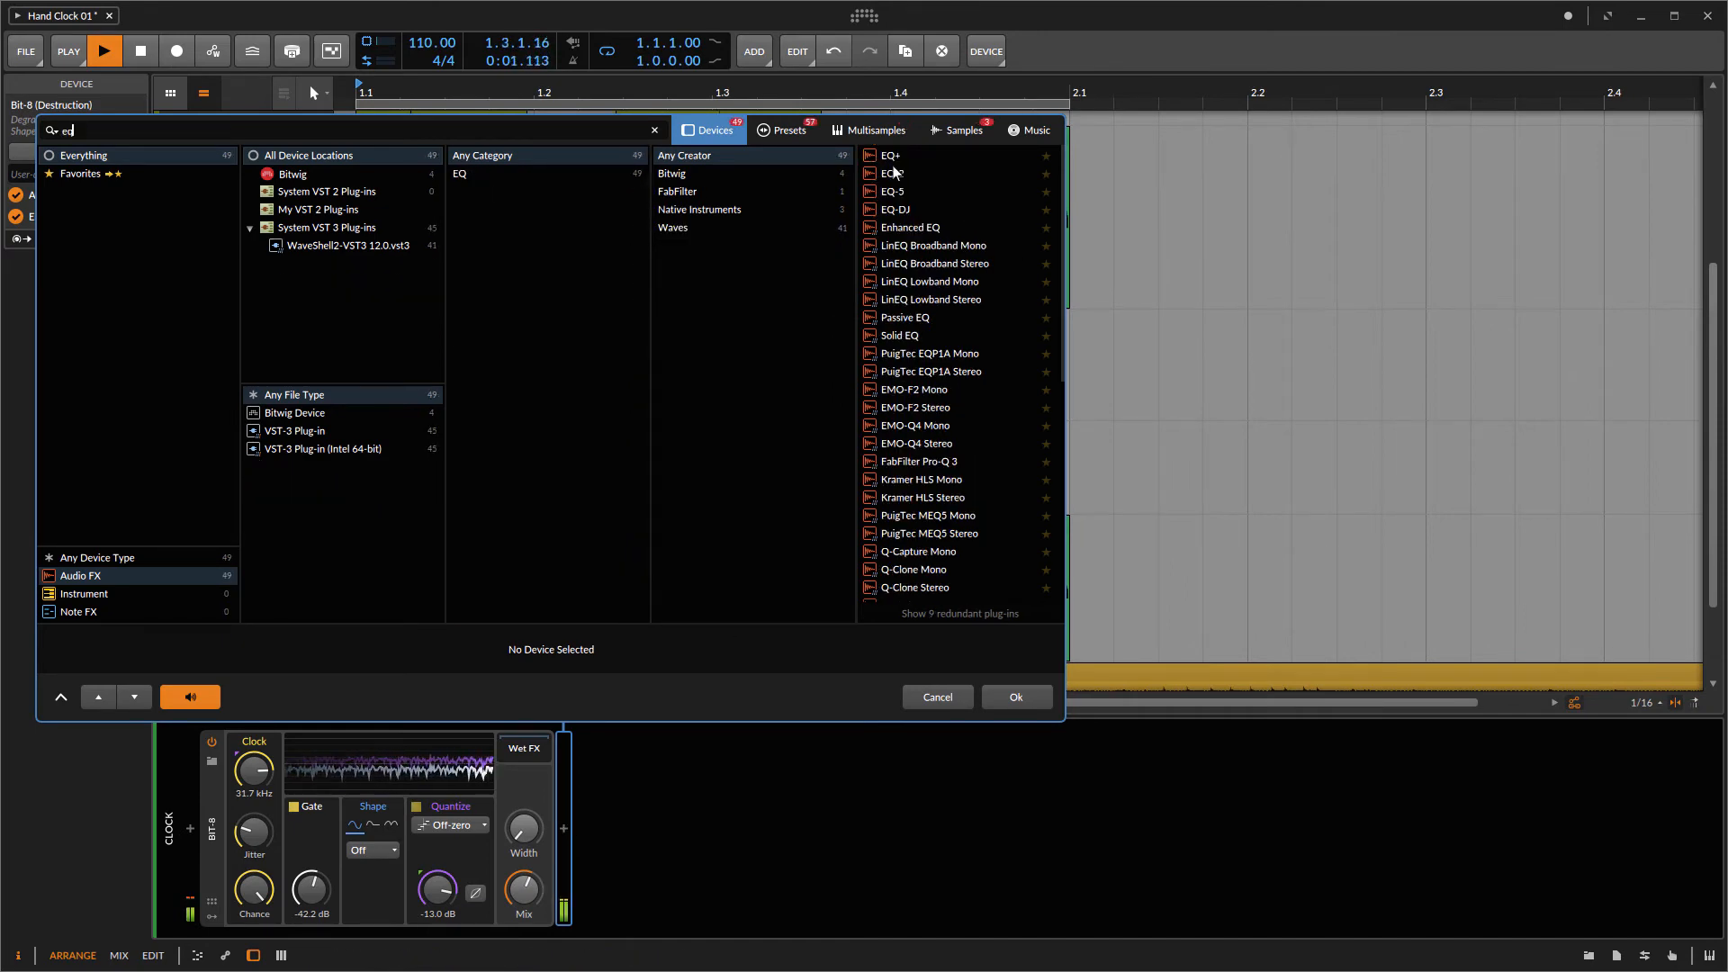
double_click(889, 155)
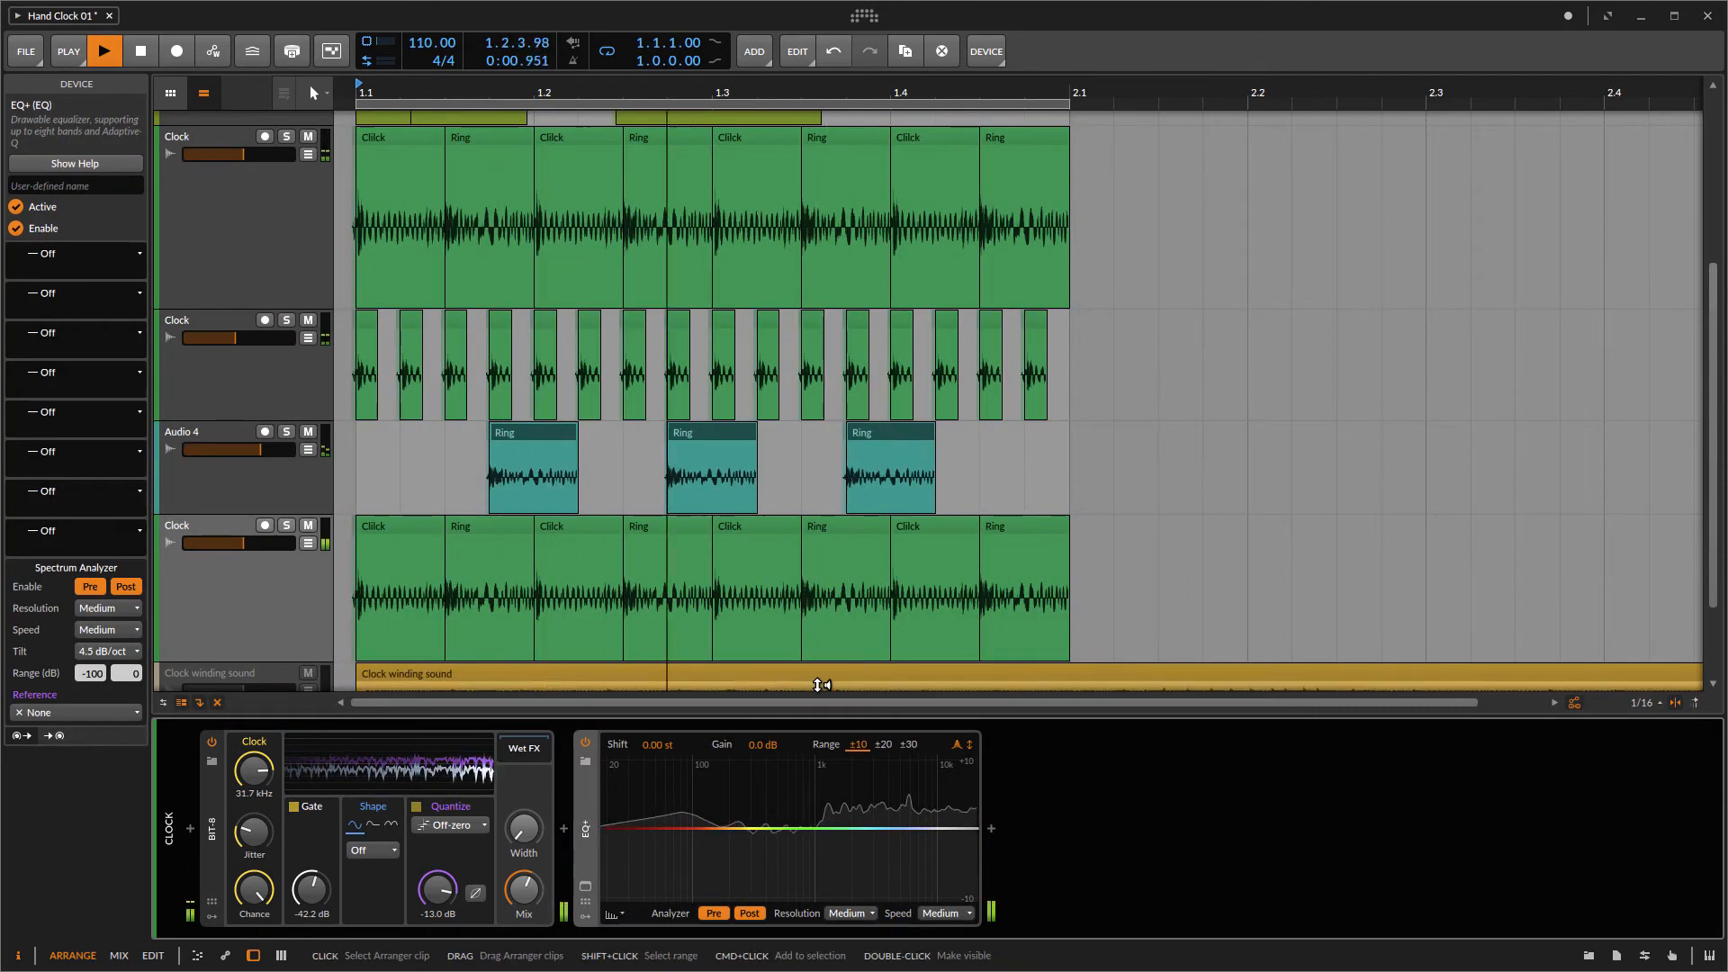
left_click_drag(607, 850, 704, 855)
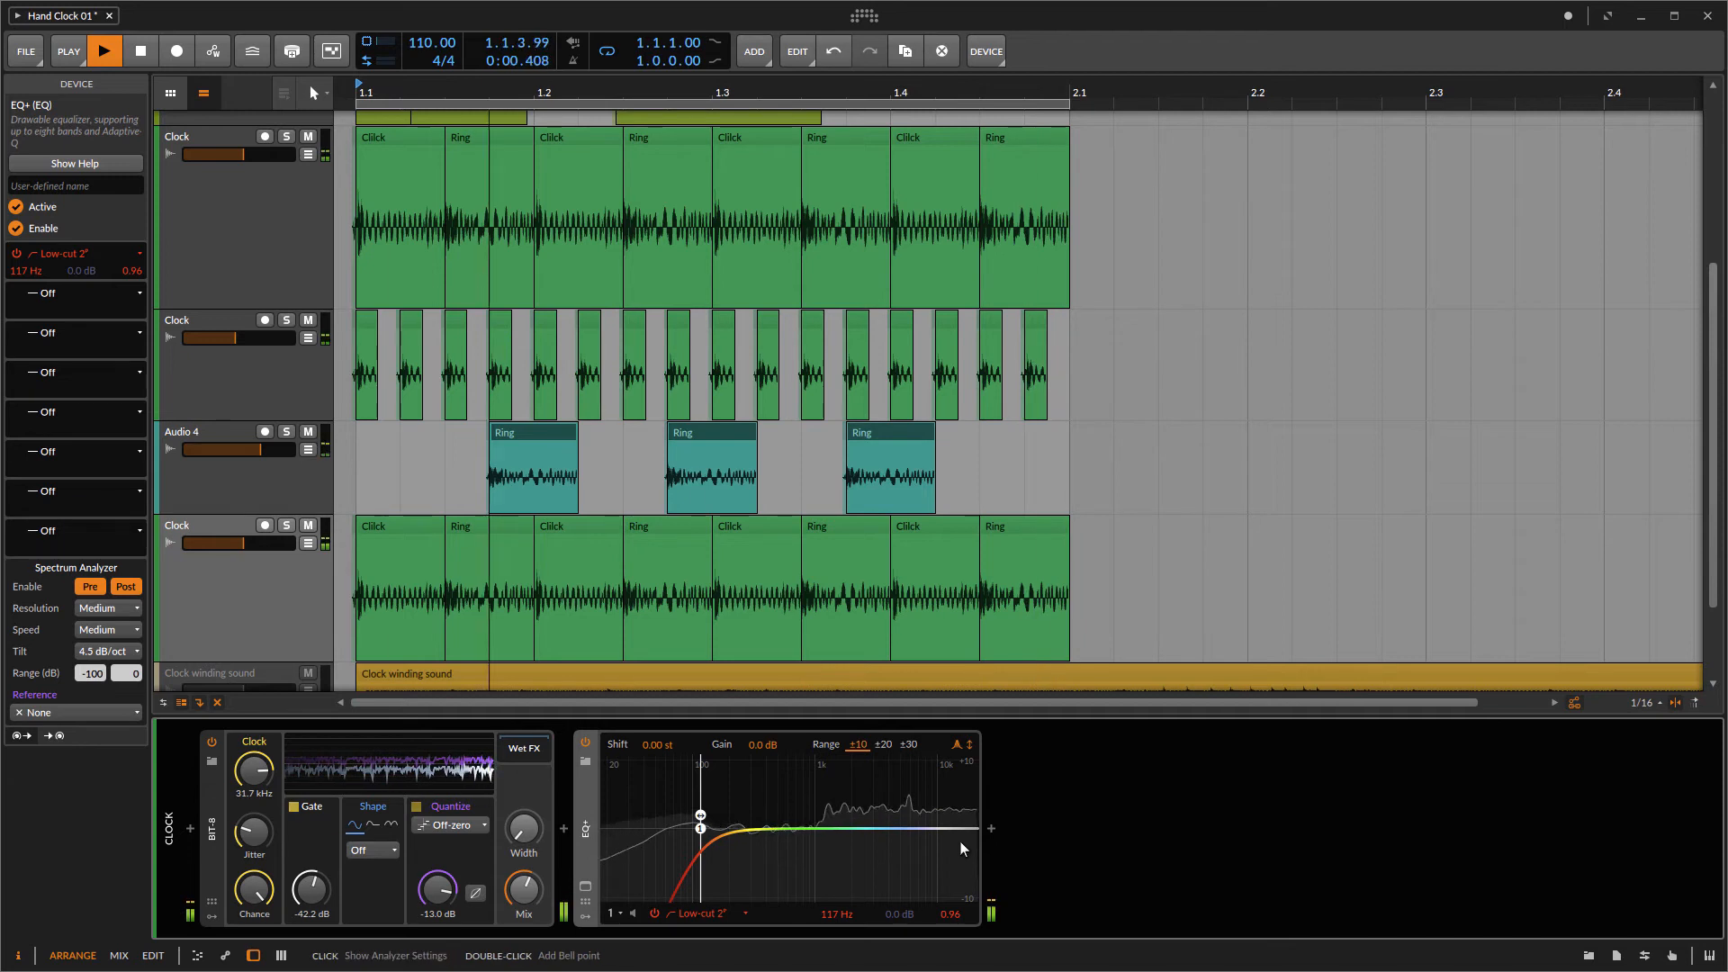
left_click_drag(962, 848, 863, 828)
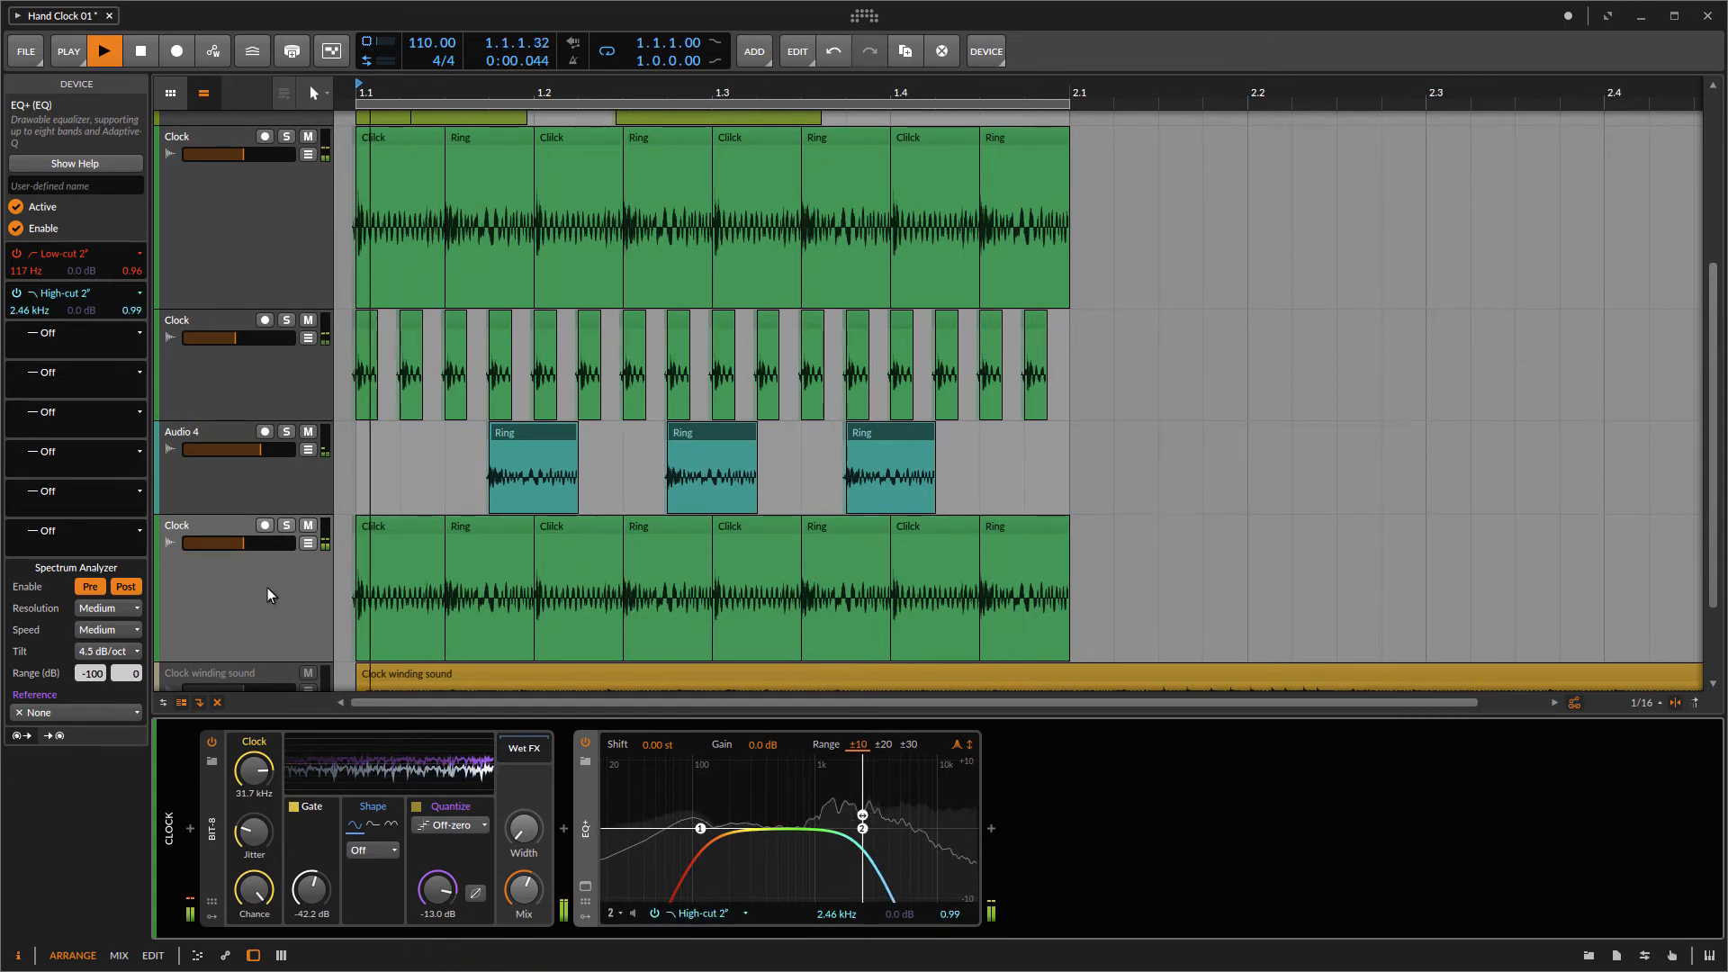
Step: Rename the bottom Clock track to Bass and the Audio 4 track to FX
scroll(267, 587, "down", 3)
left_click(287, 417)
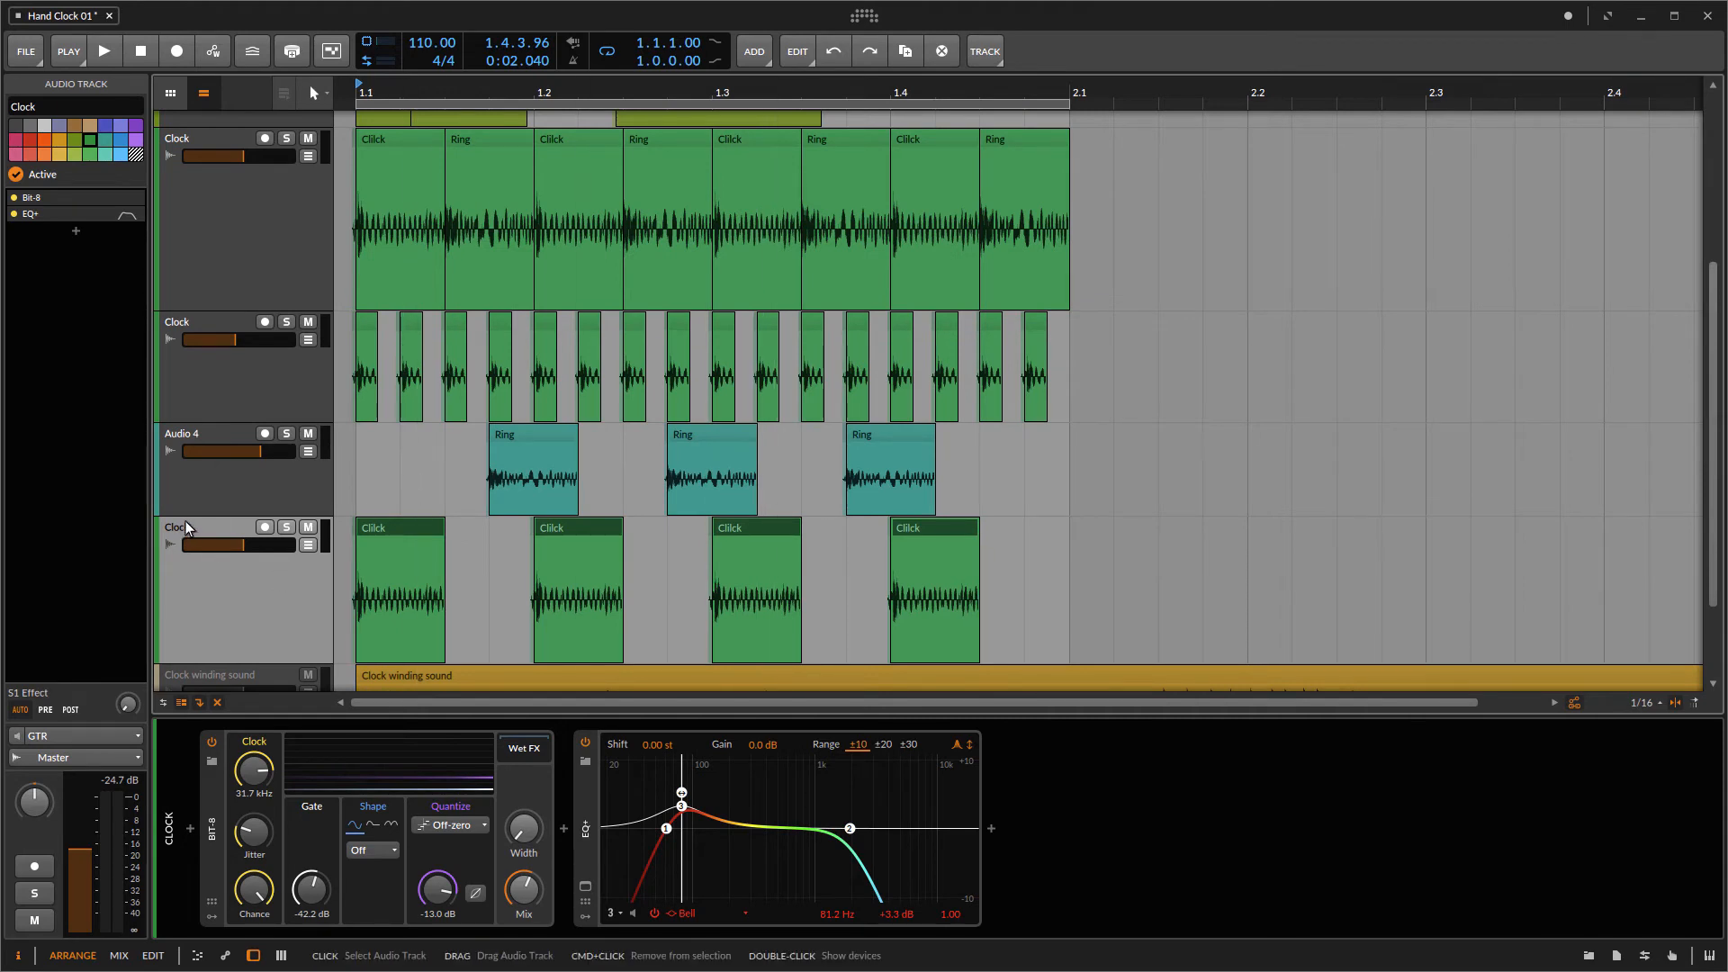
left_click(36, 107)
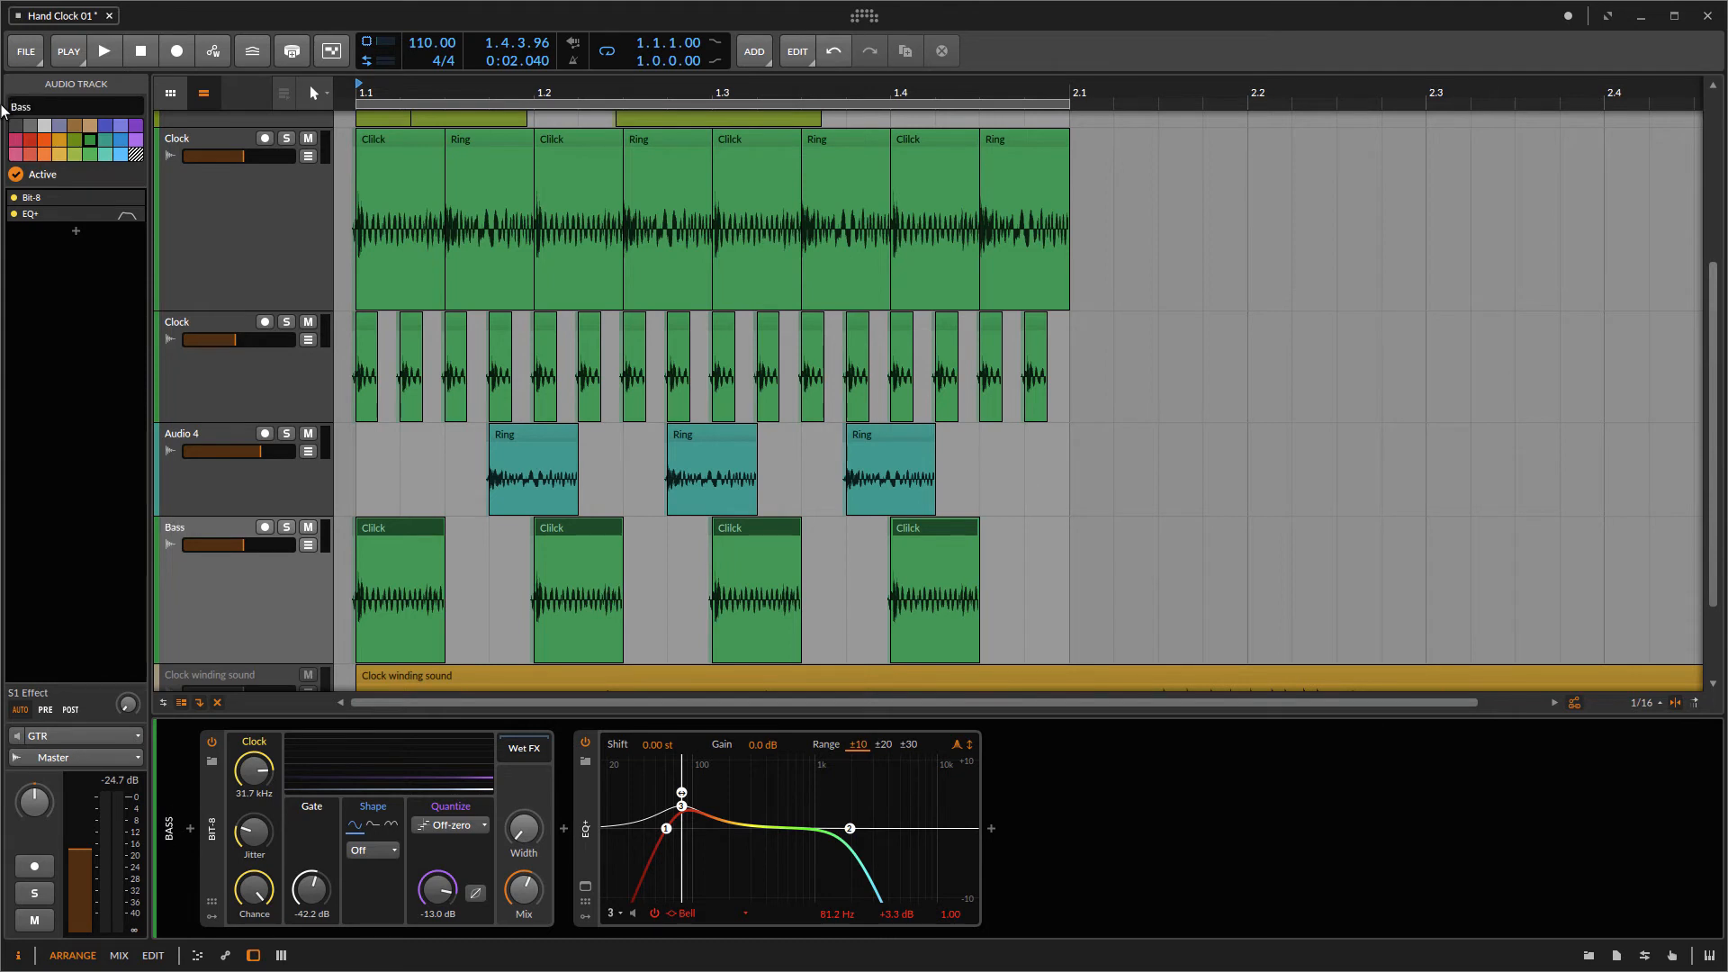
left_click(217, 463)
left_click(46, 107)
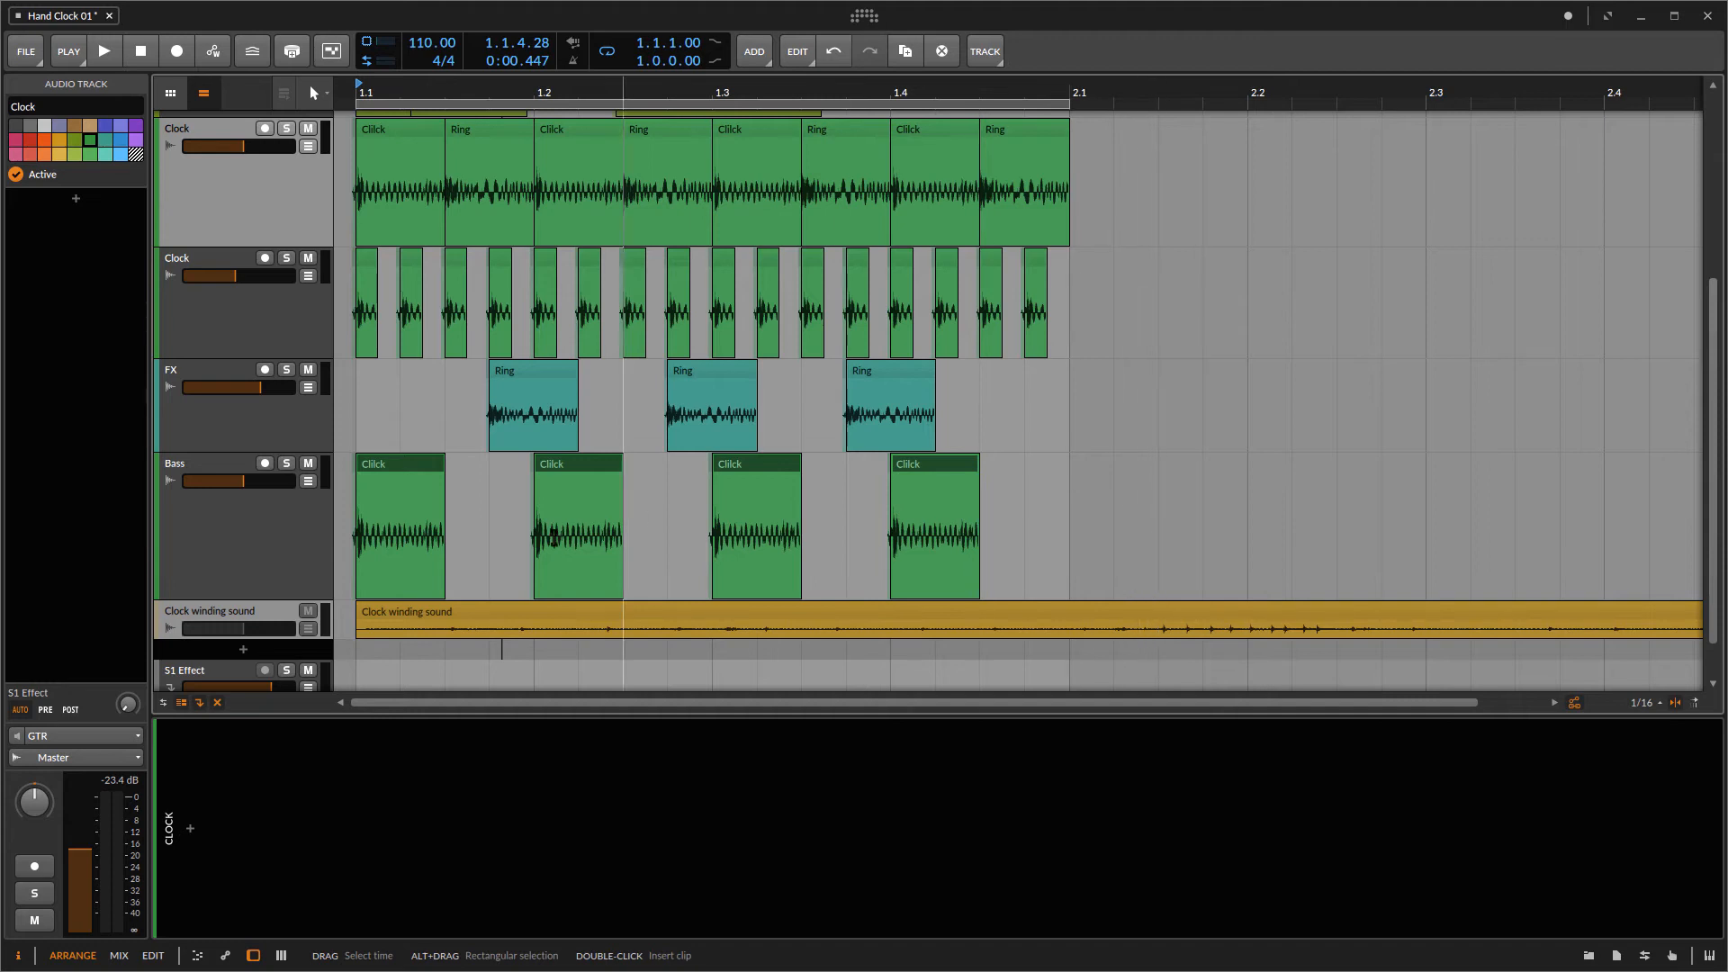
Step: Toggle the Clock winding sound track active
left_click(262, 607)
right_click(262, 607)
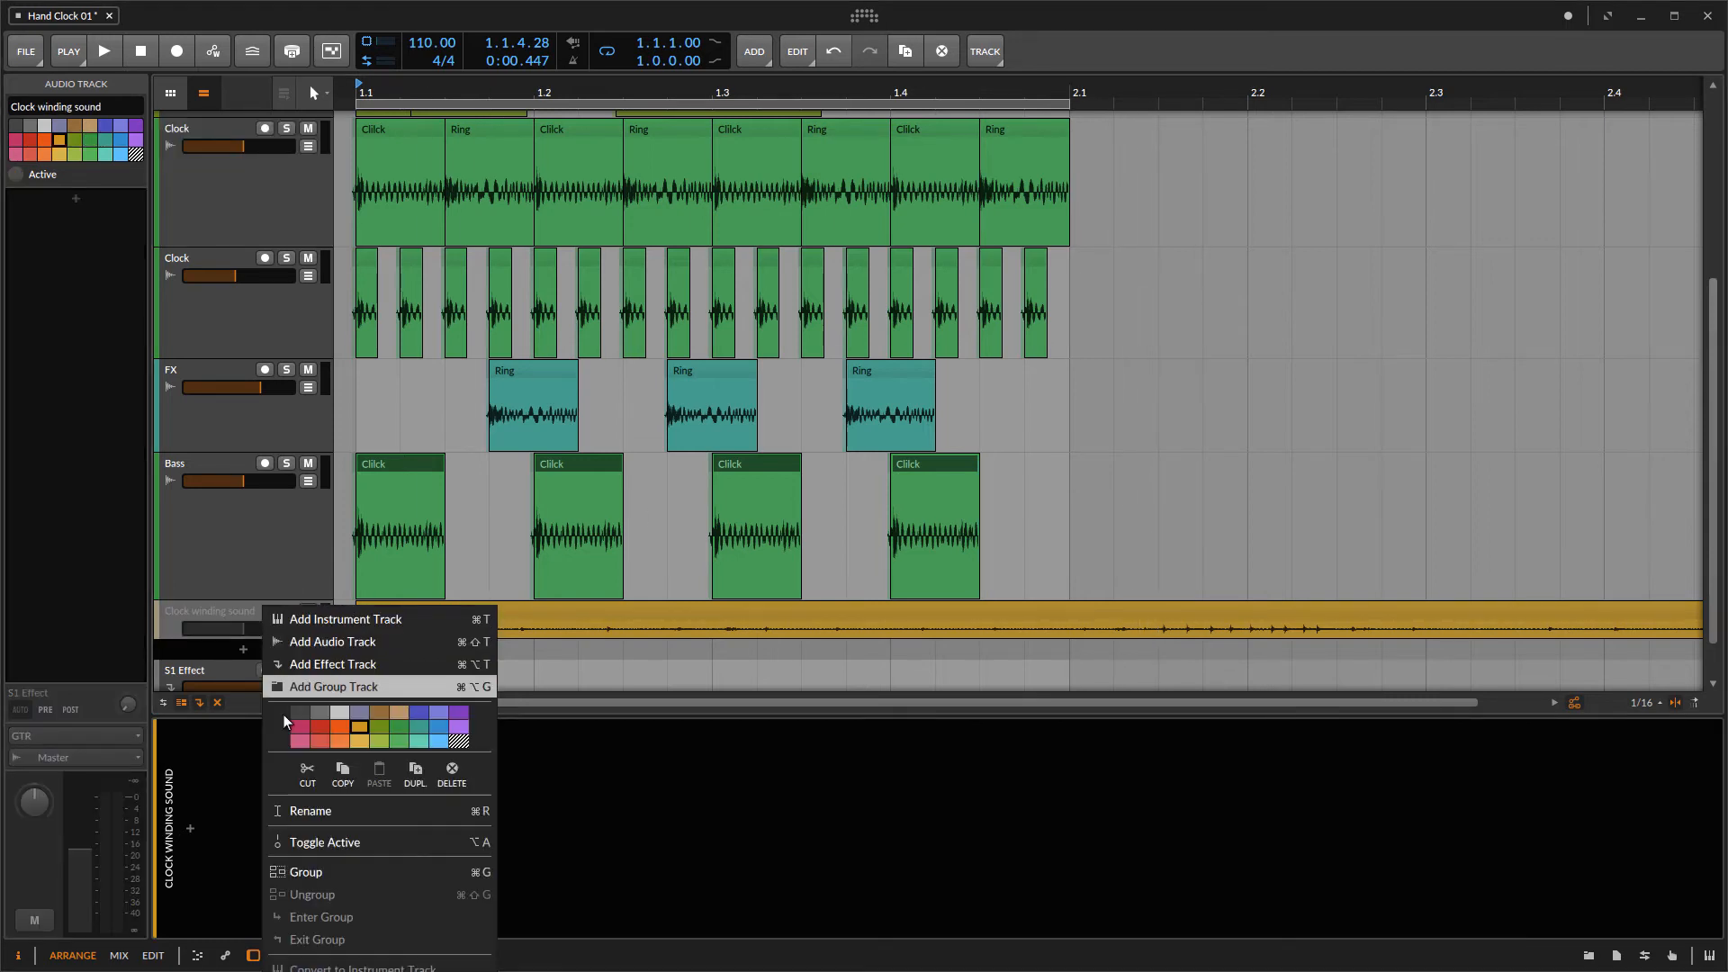
left_click(306, 839)
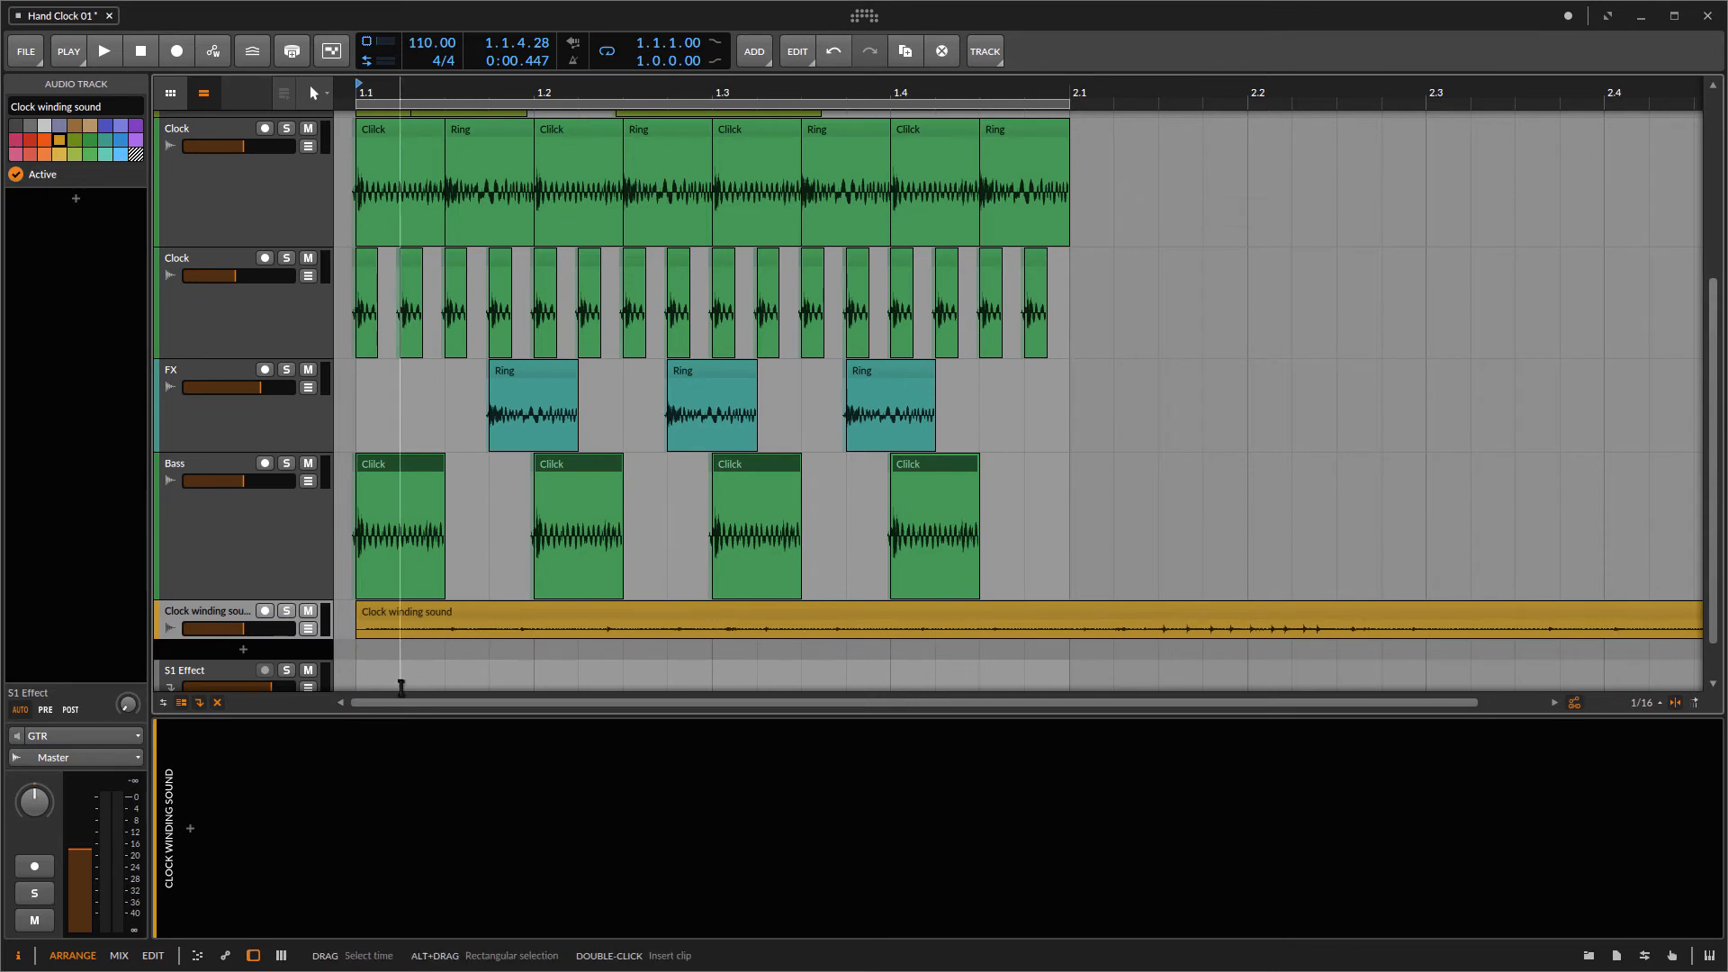
Step: Trim the Clock winding sound clip to one bar, play the arrangement, and reverse the clip
left_click(457, 625)
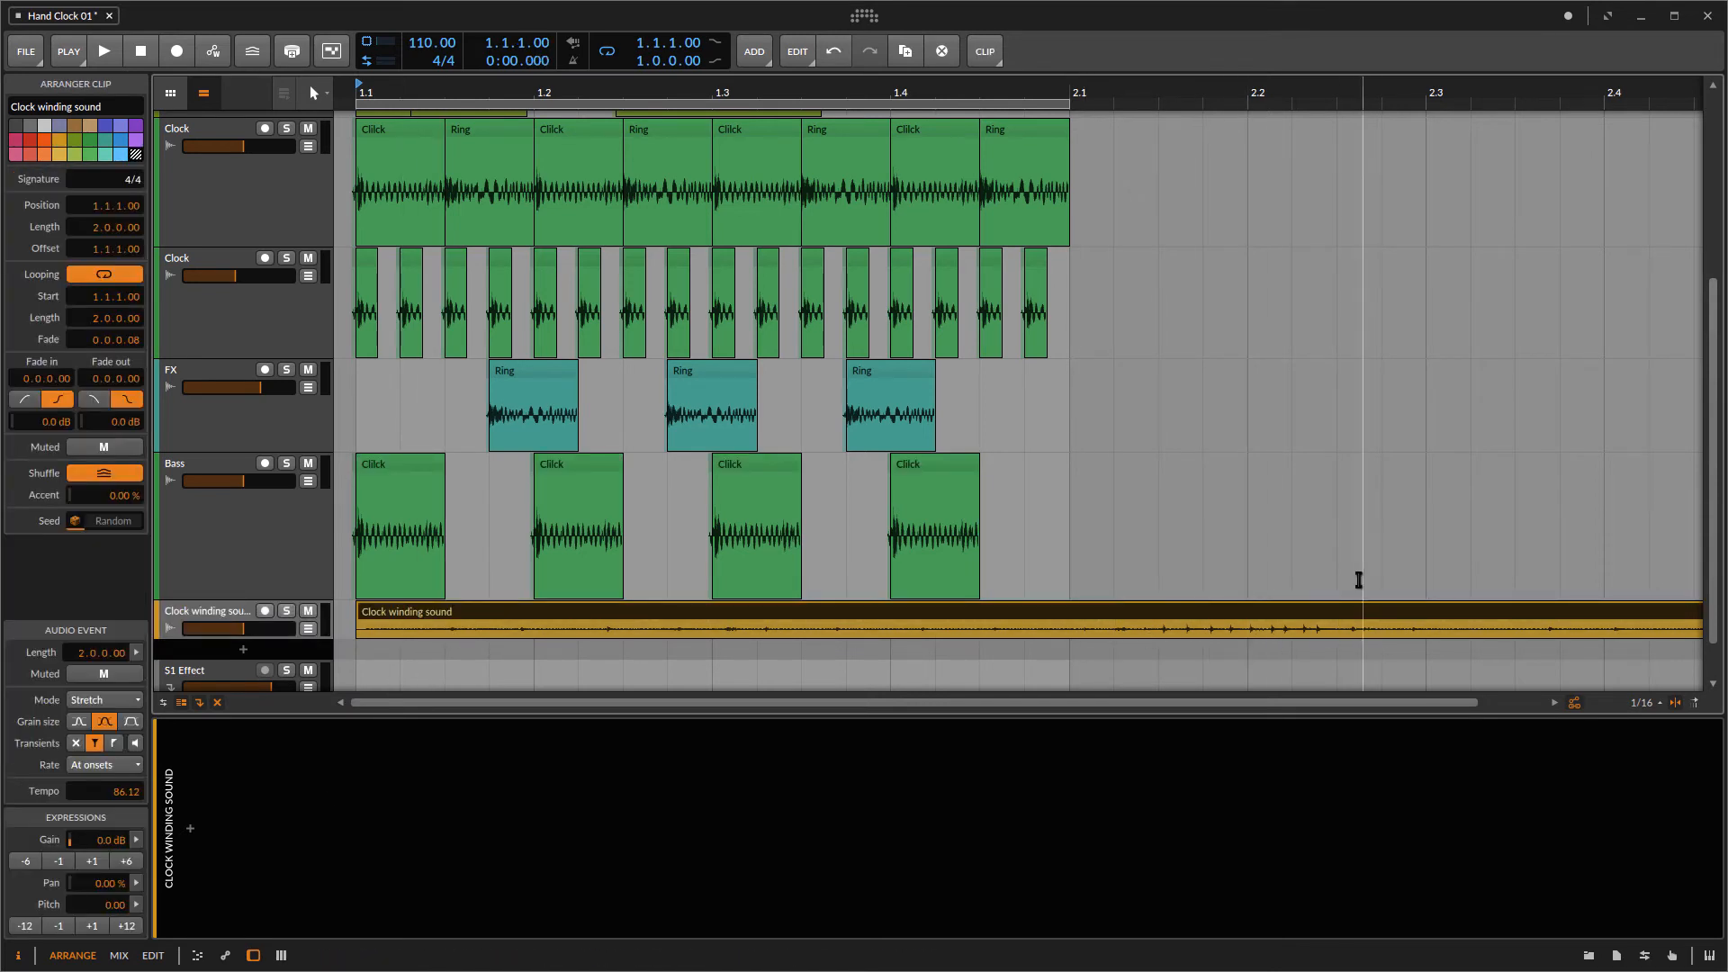
left_click_drag(355, 606, 367, 640)
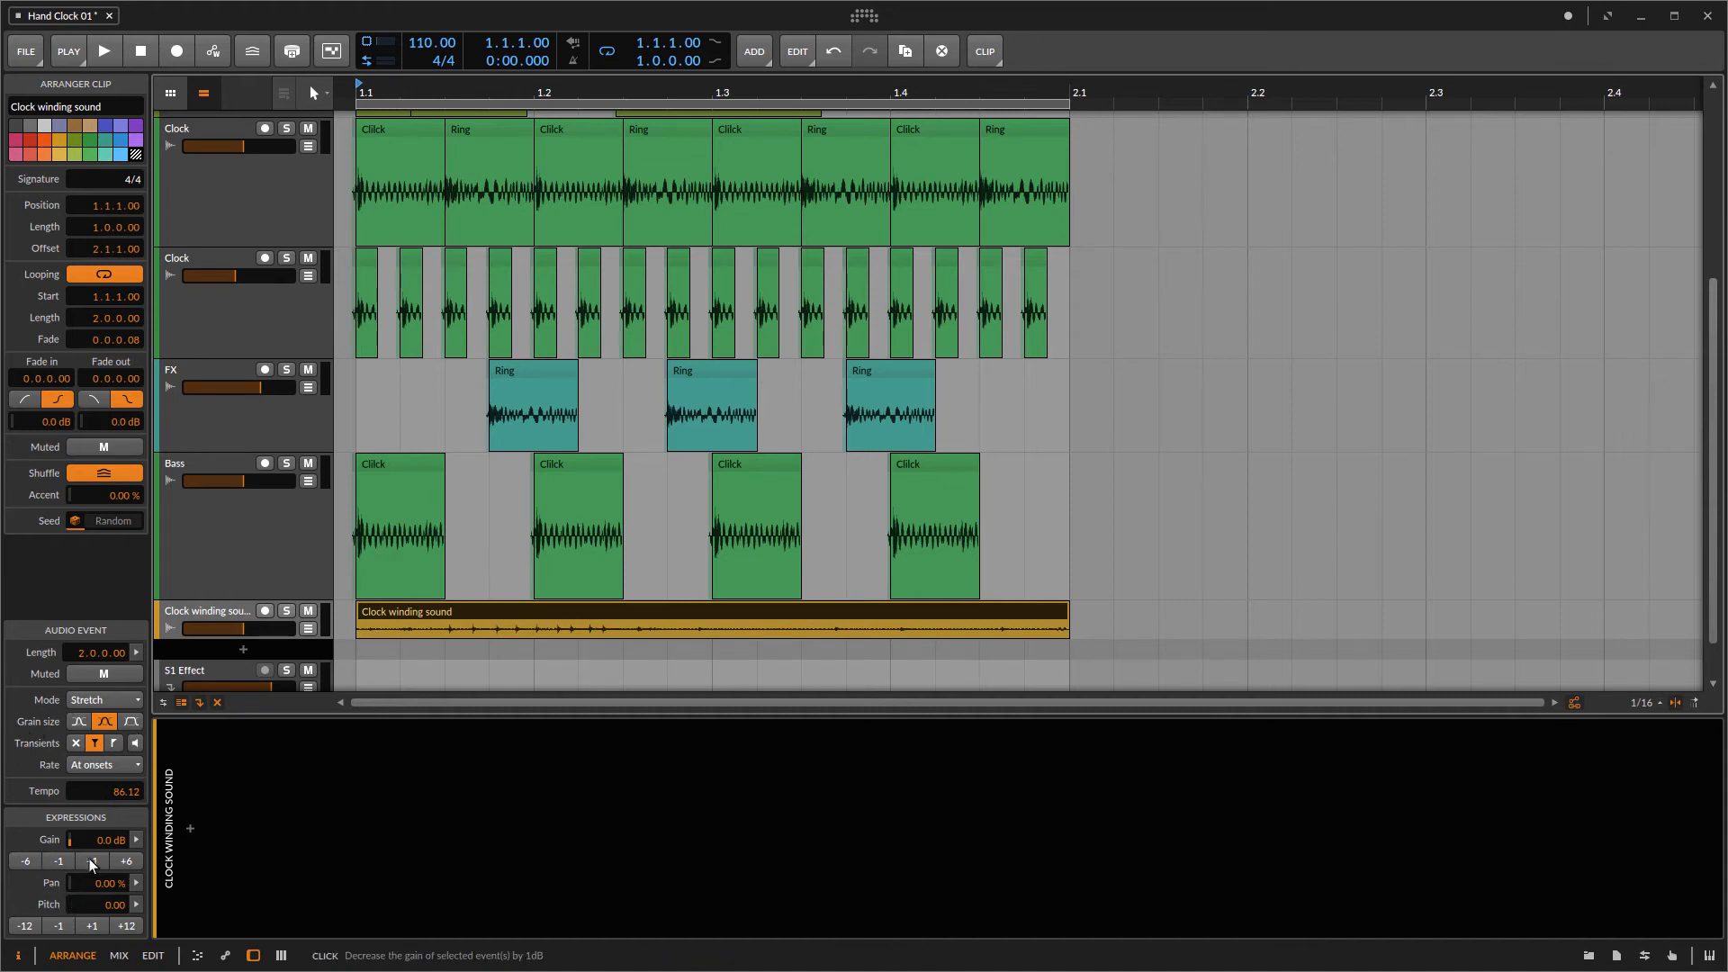
key("space")
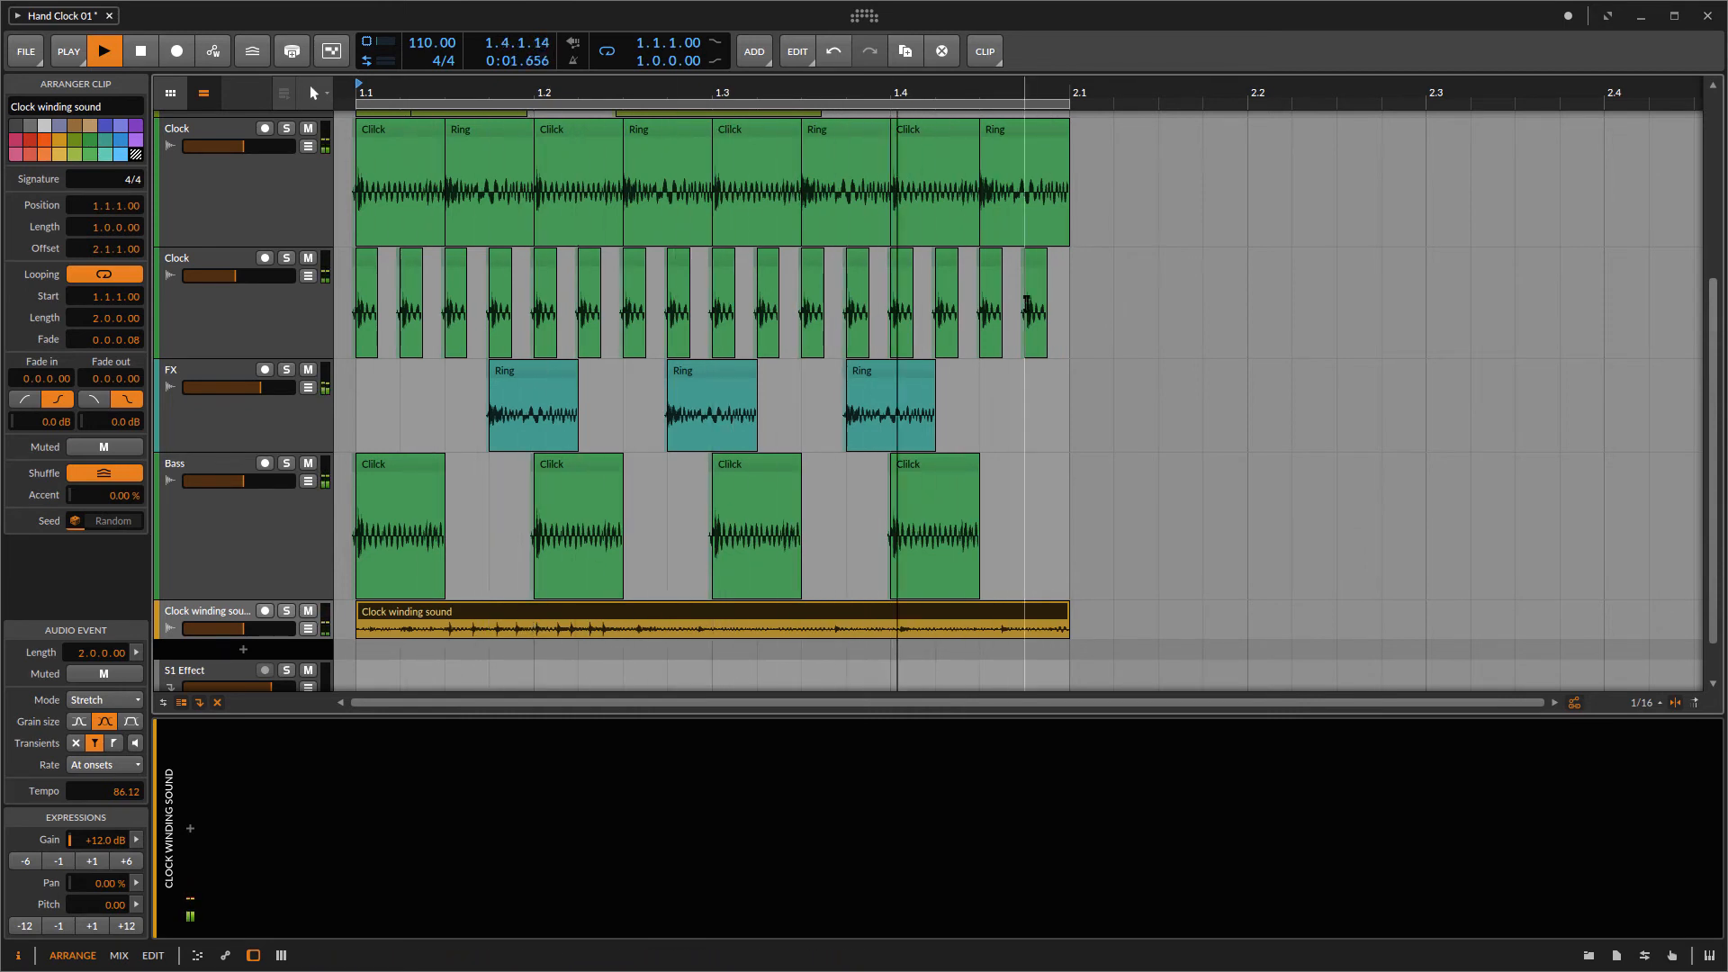
left_click(984, 54)
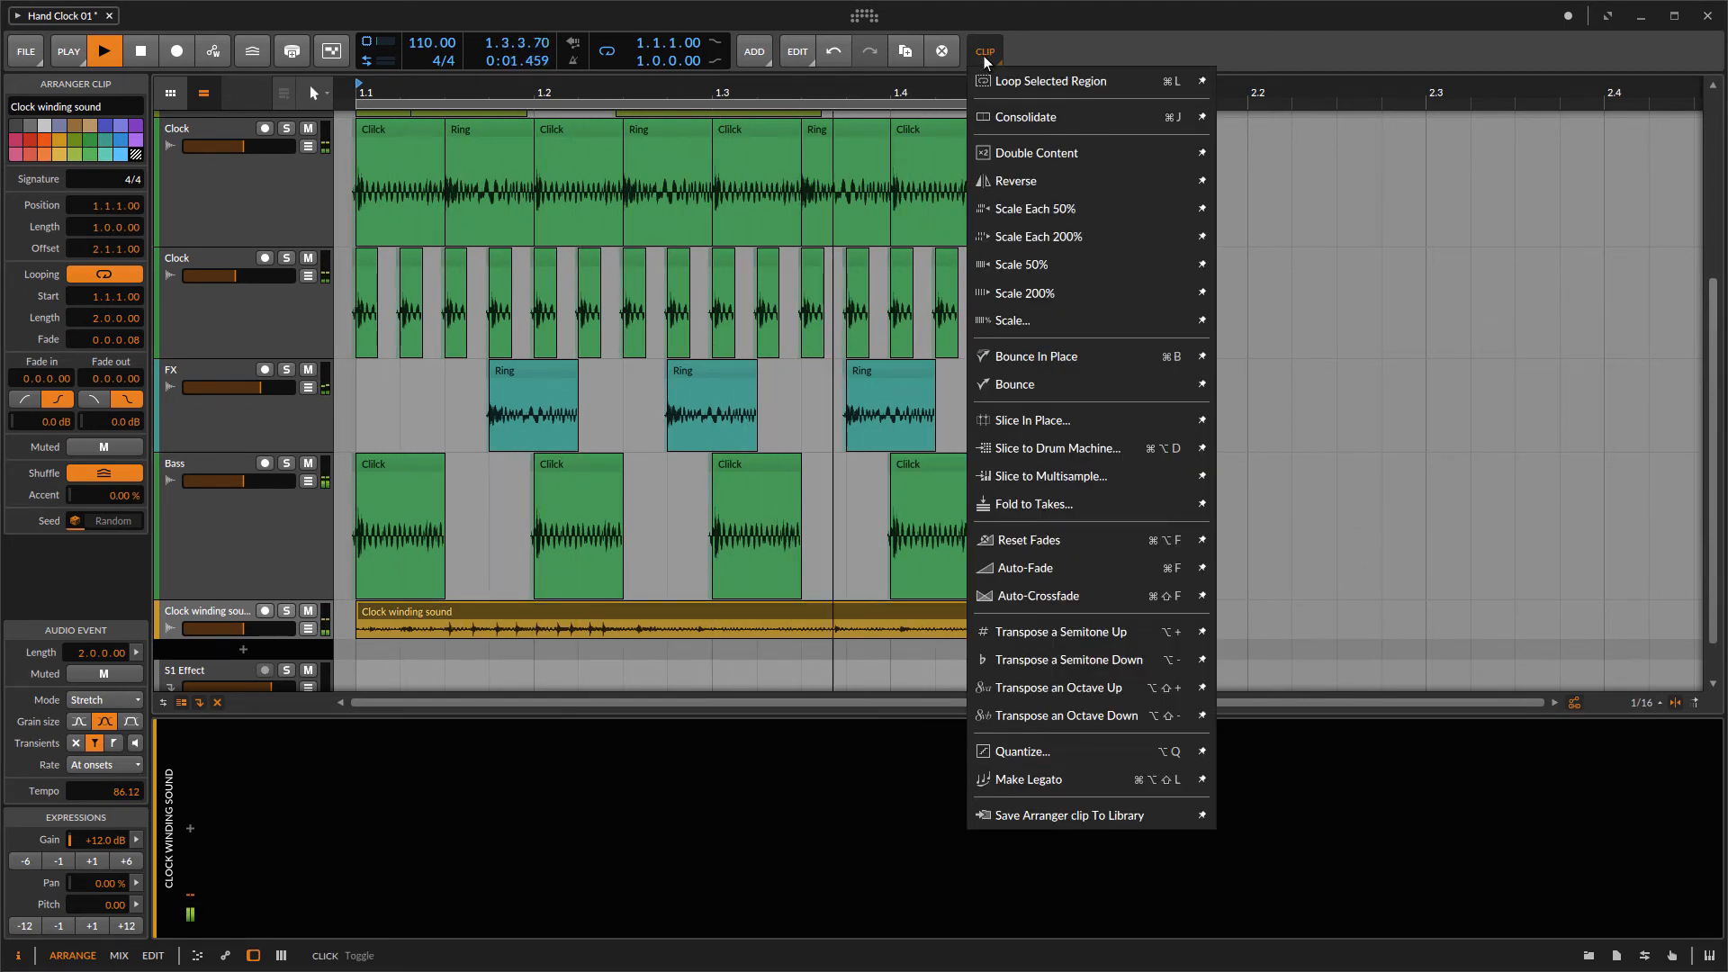
left_click(1023, 181)
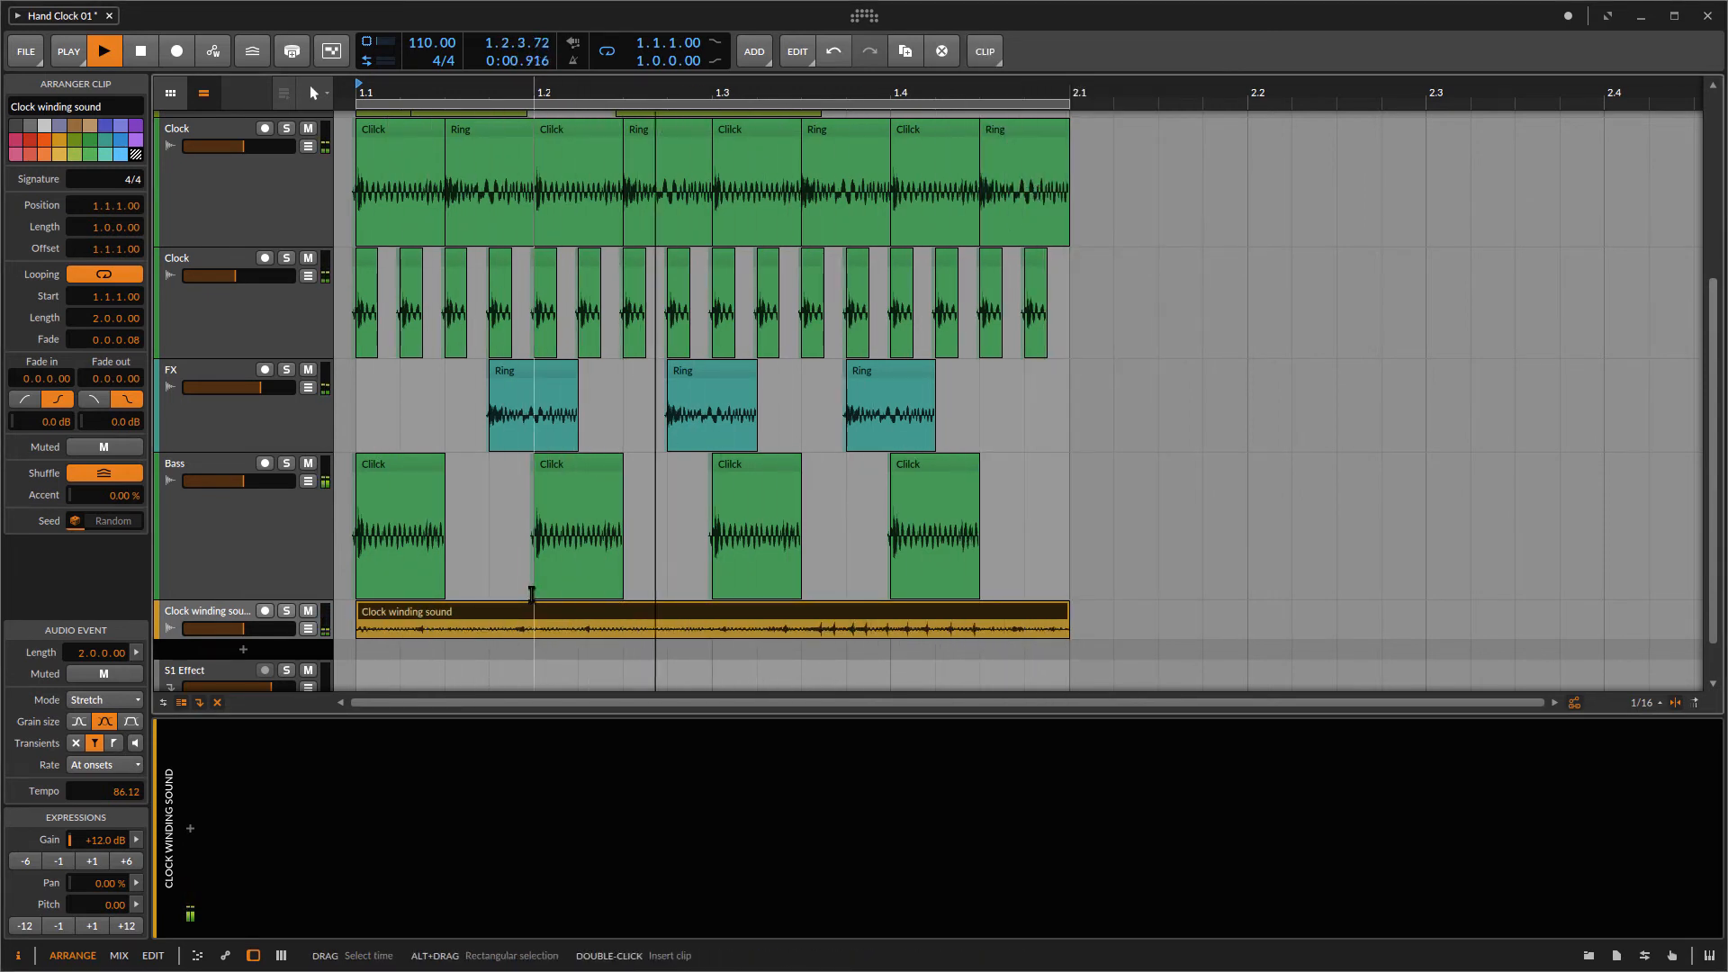
Step: Add an EQ+ device to the Clock winding sound track and stop playback
left_click(195, 827)
type("eq")
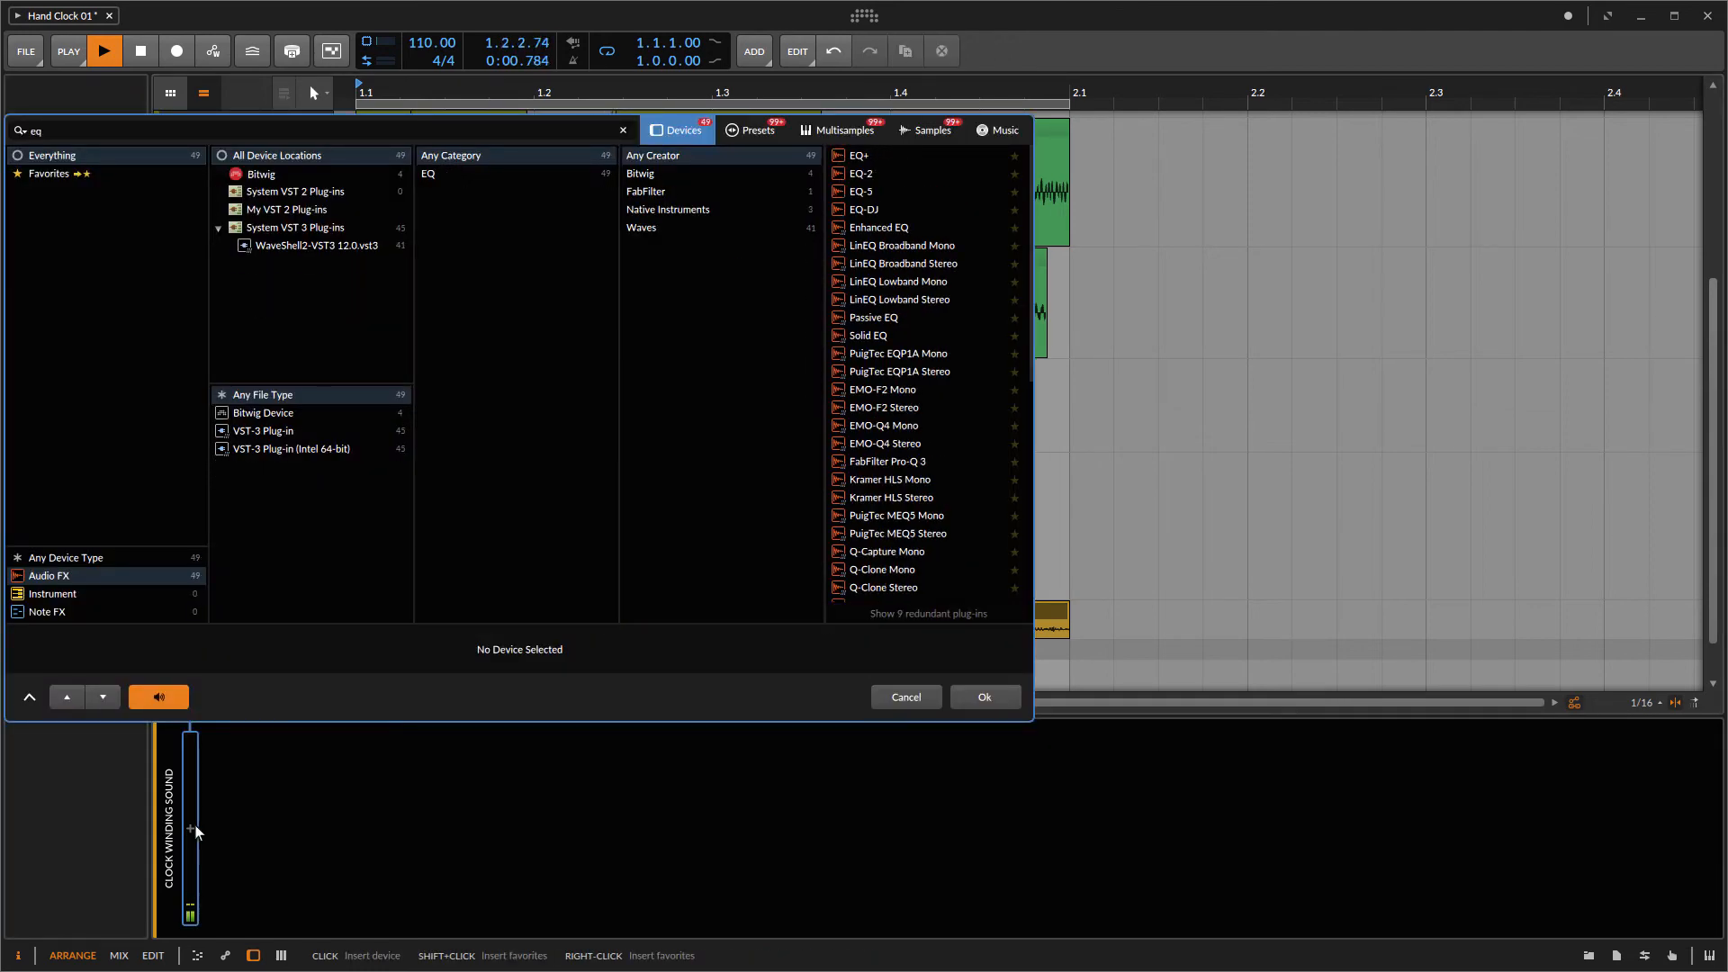
double_click(856, 160)
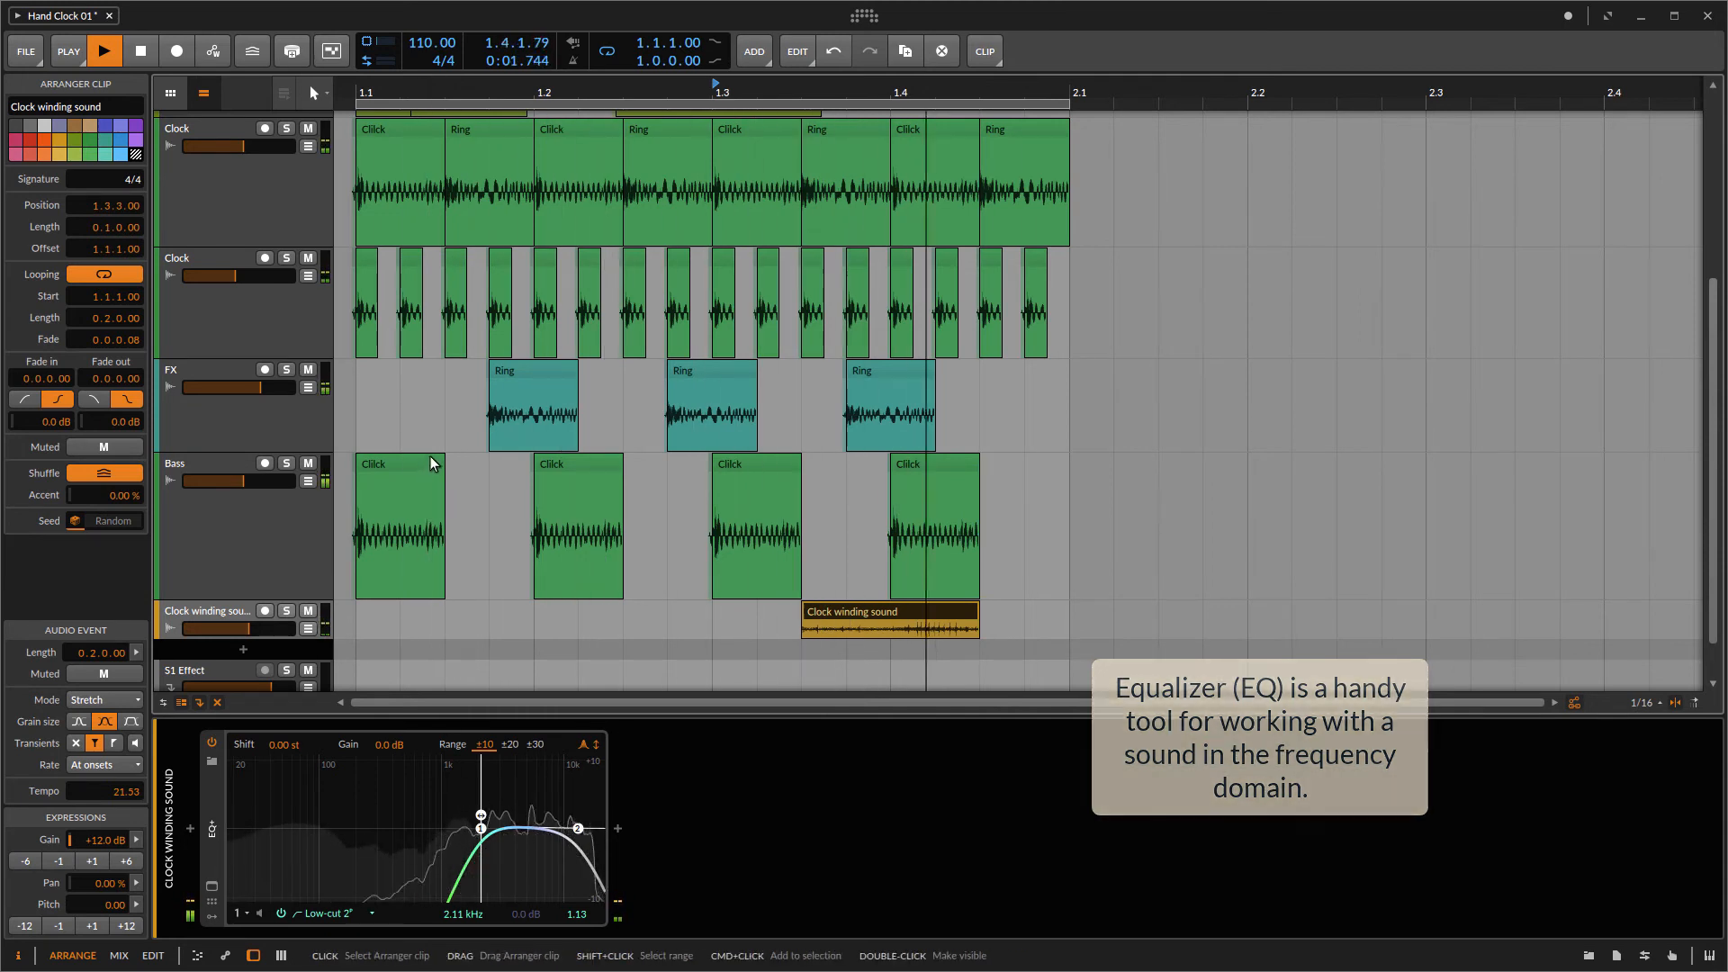
key("space")
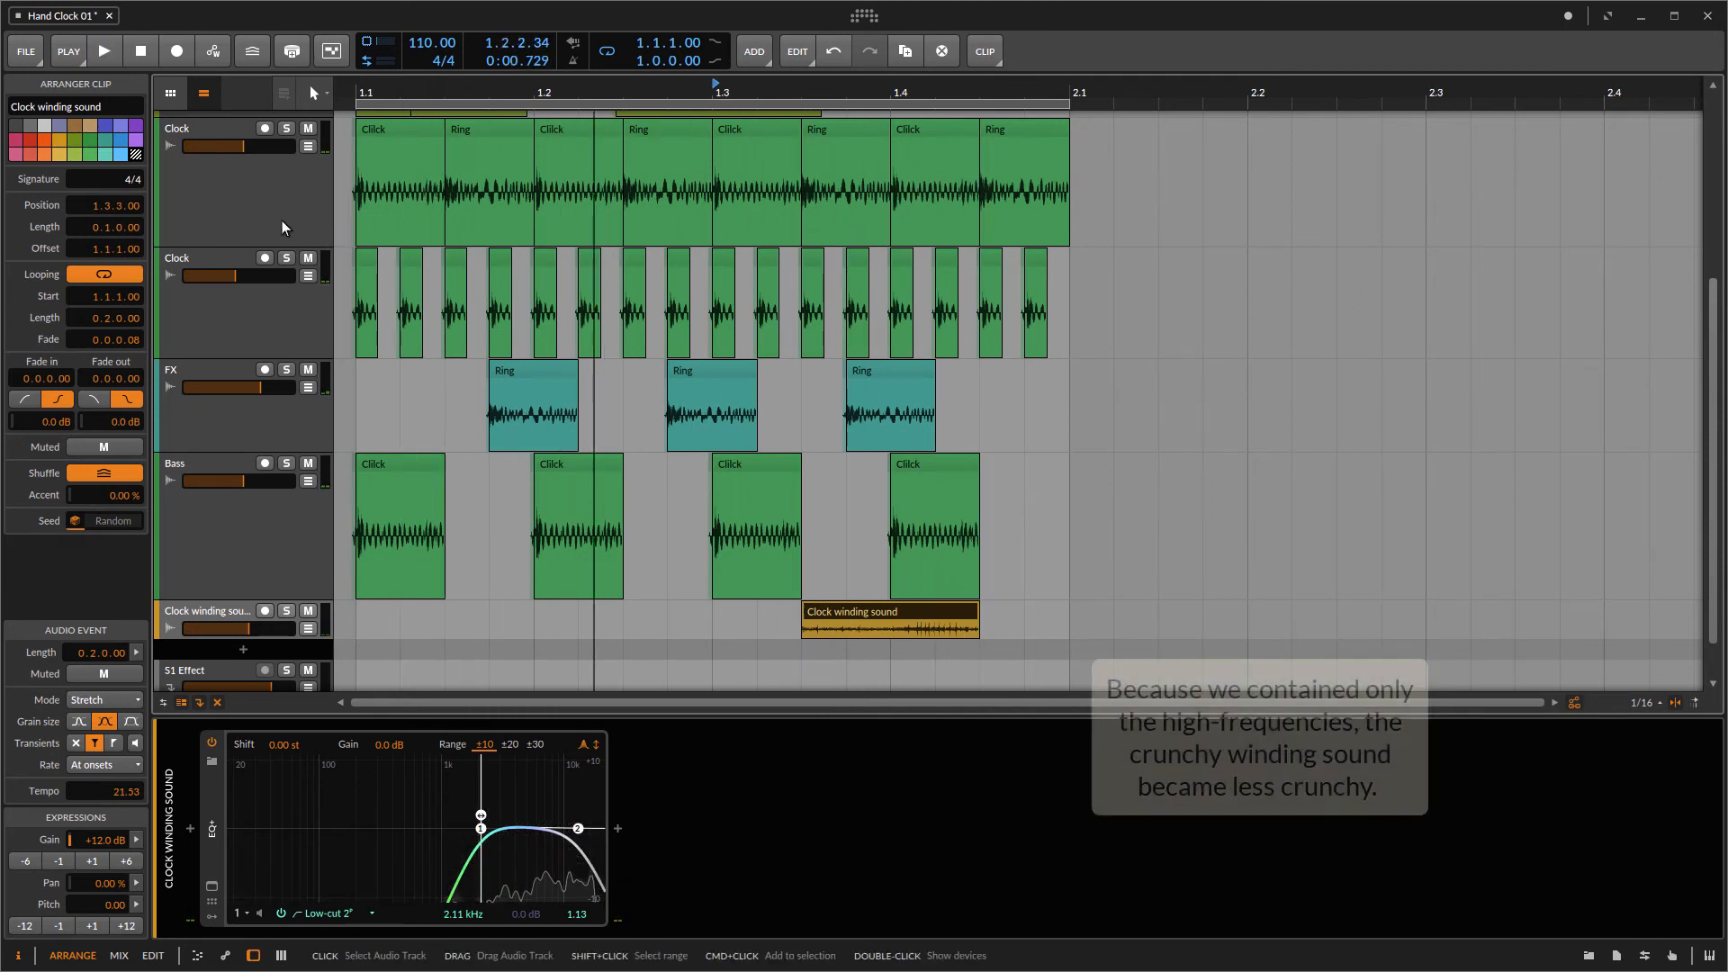
left_click(280, 219)
right_click(278, 214)
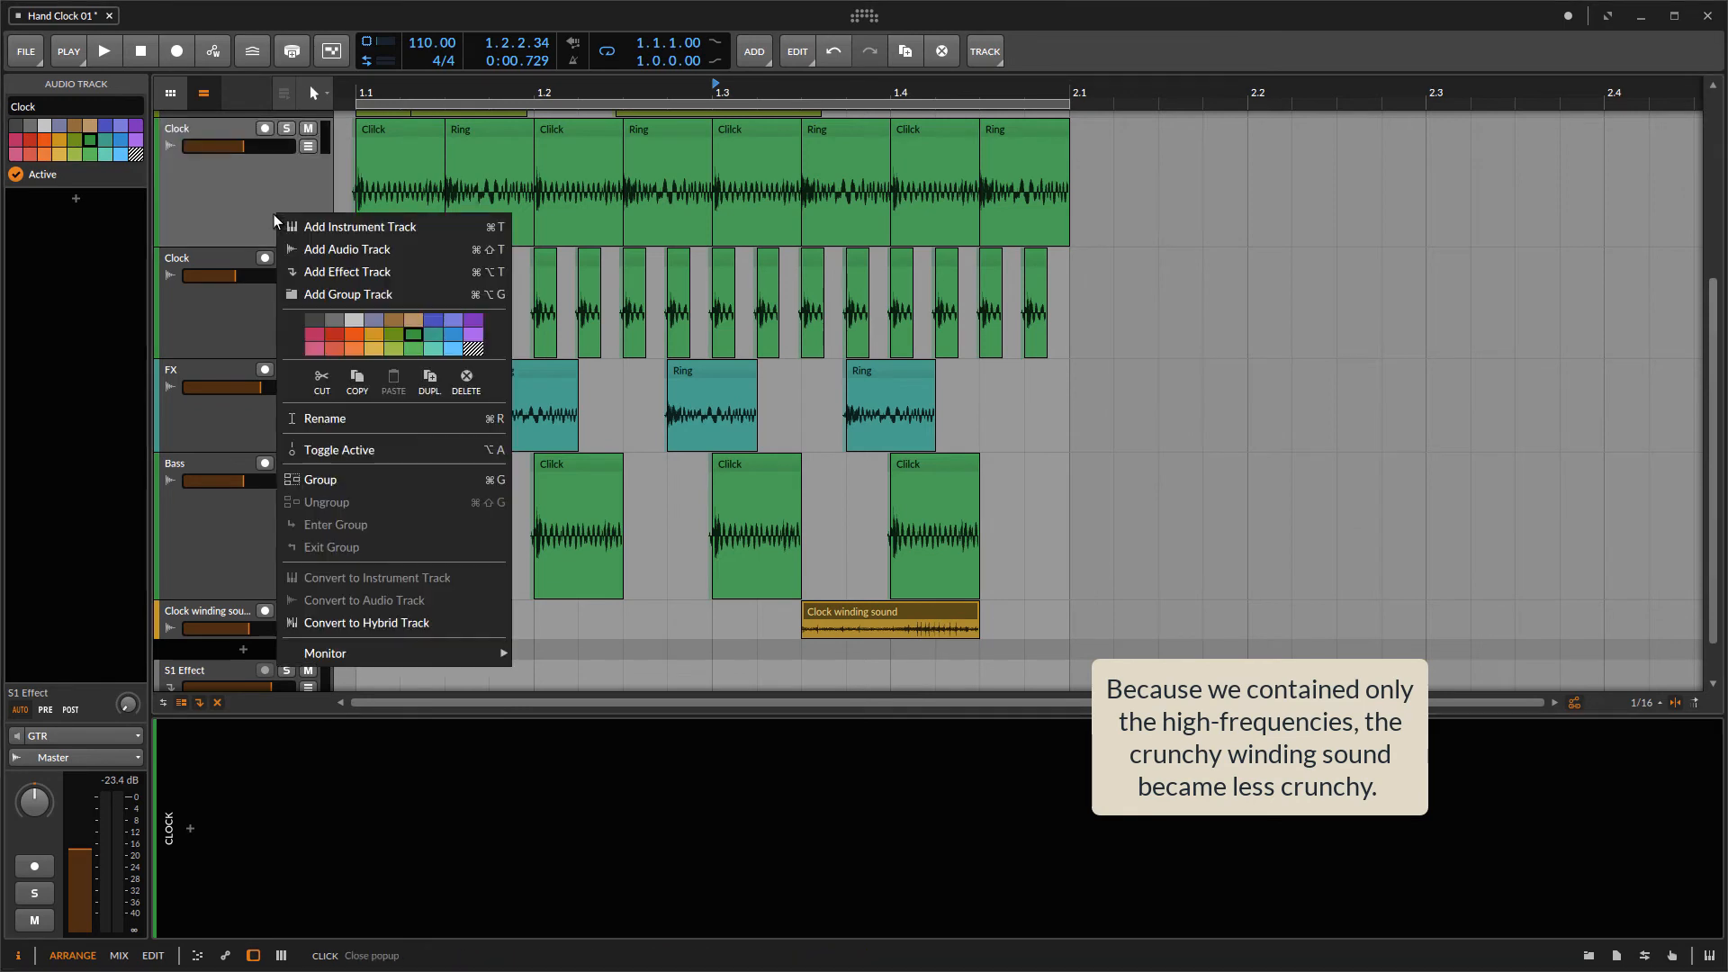
left_click(327, 251)
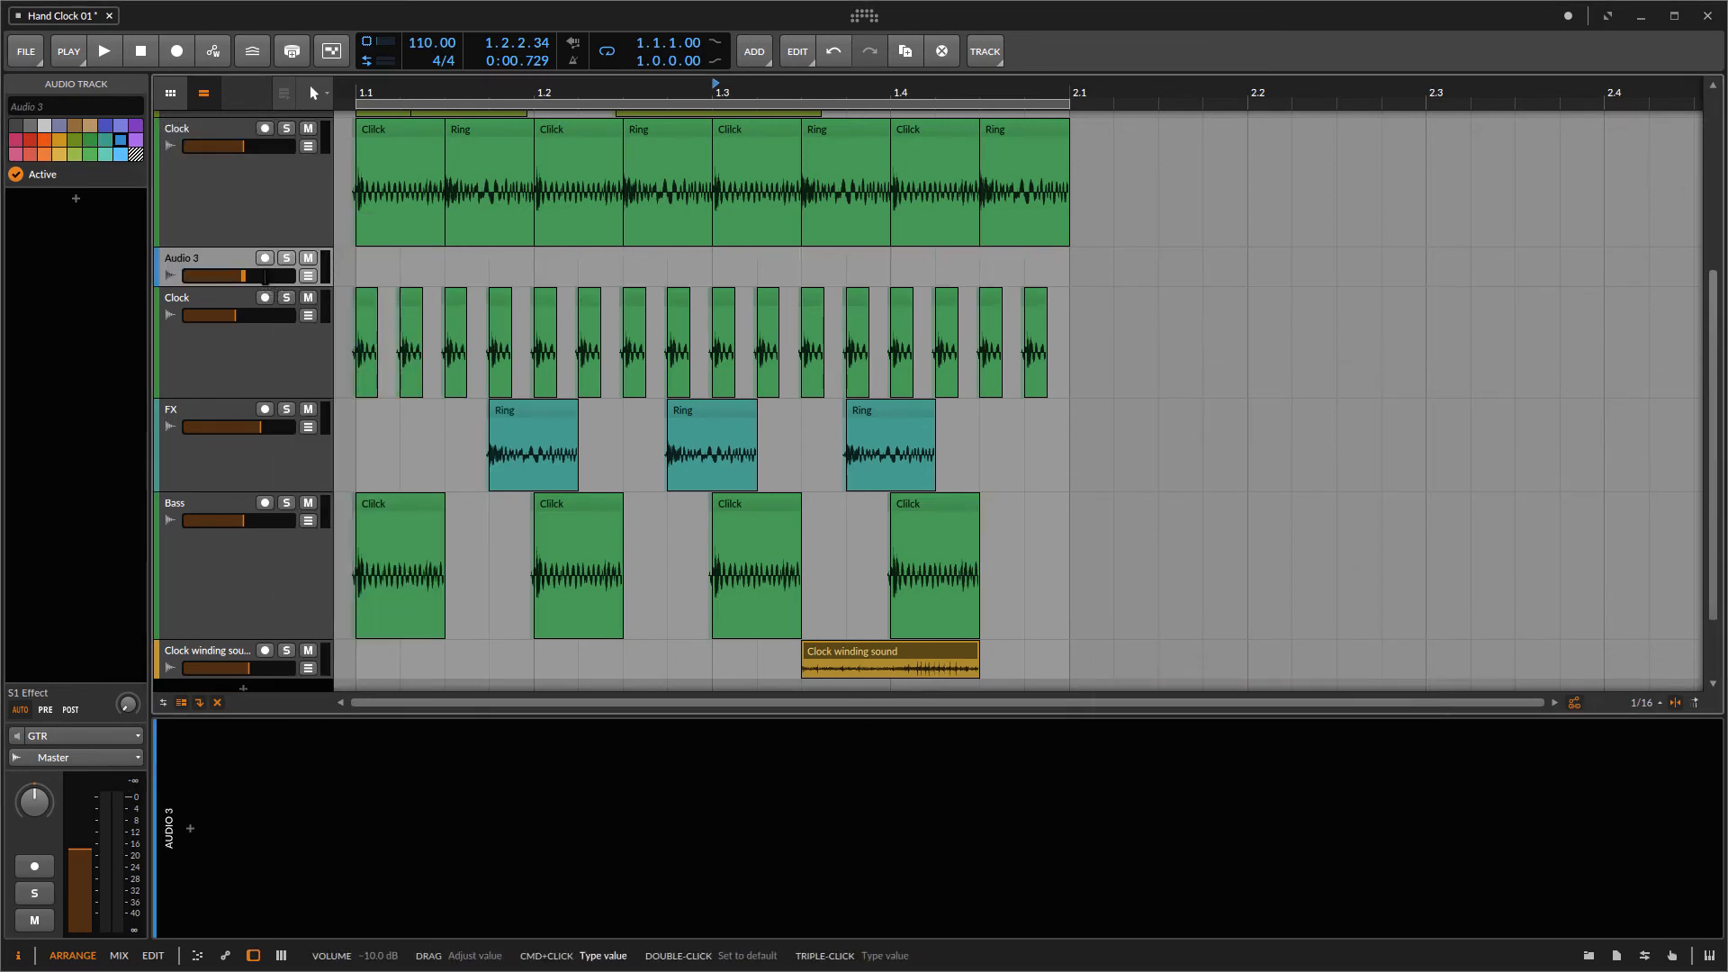
key("ctrl+z")
Step: Duplicate the top Clock track and enlarge the duplicate's track height
right_click(266, 214)
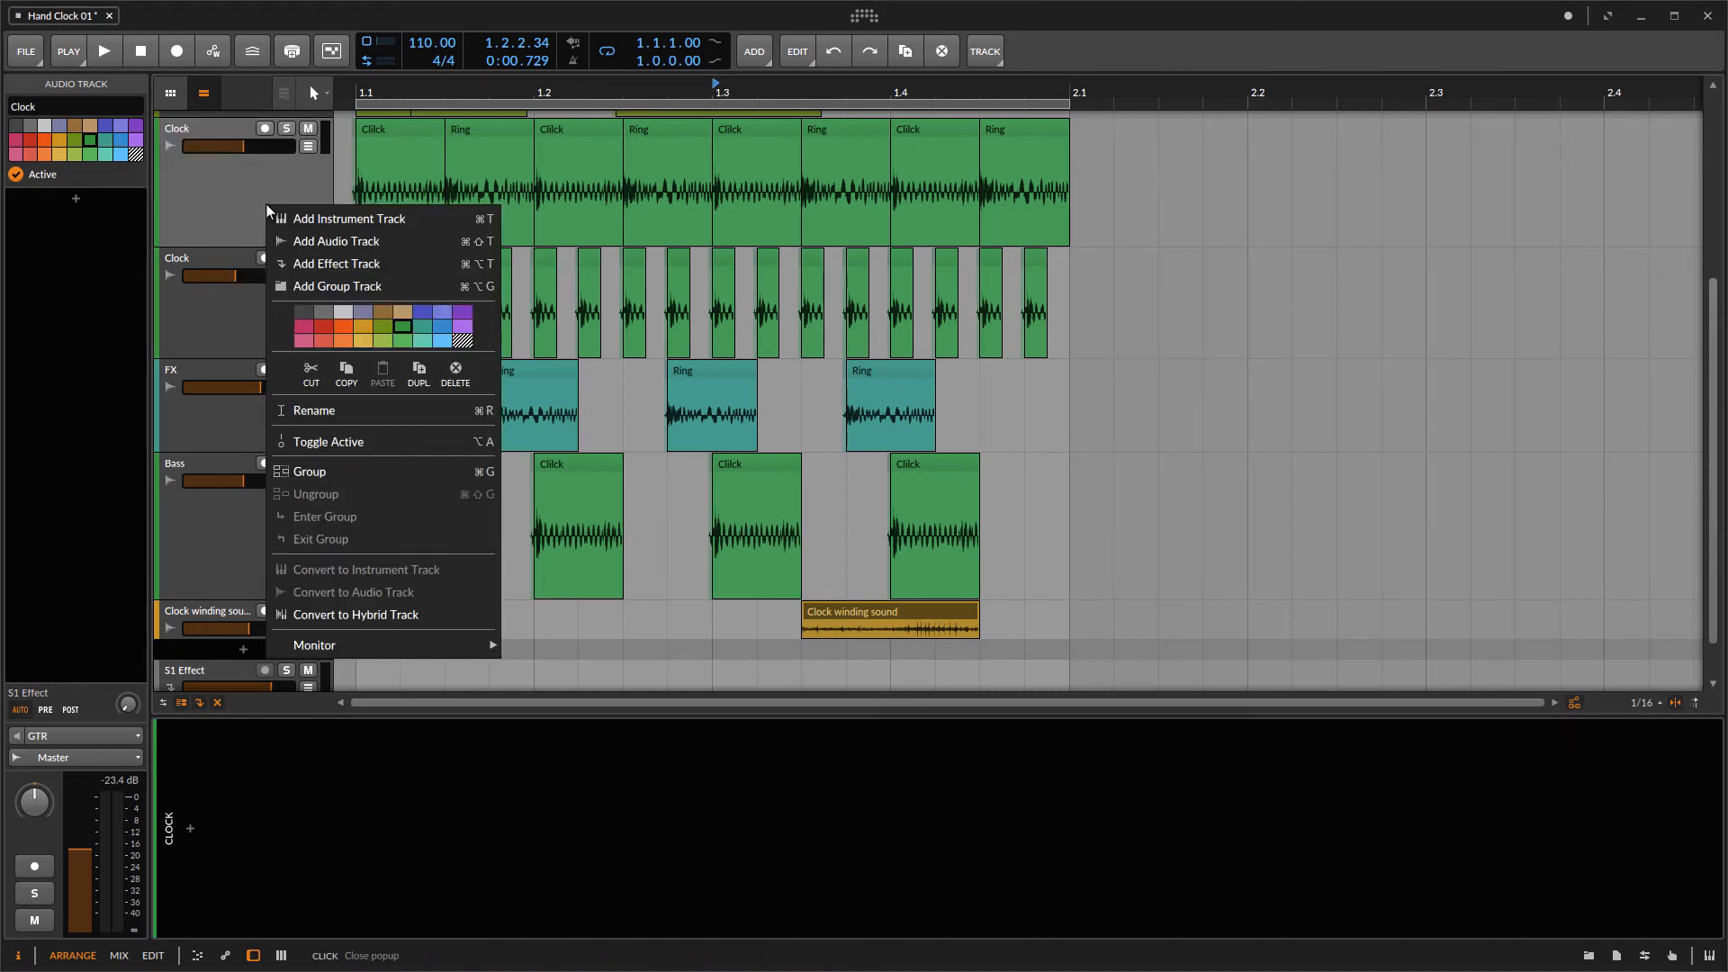
left_click(413, 372)
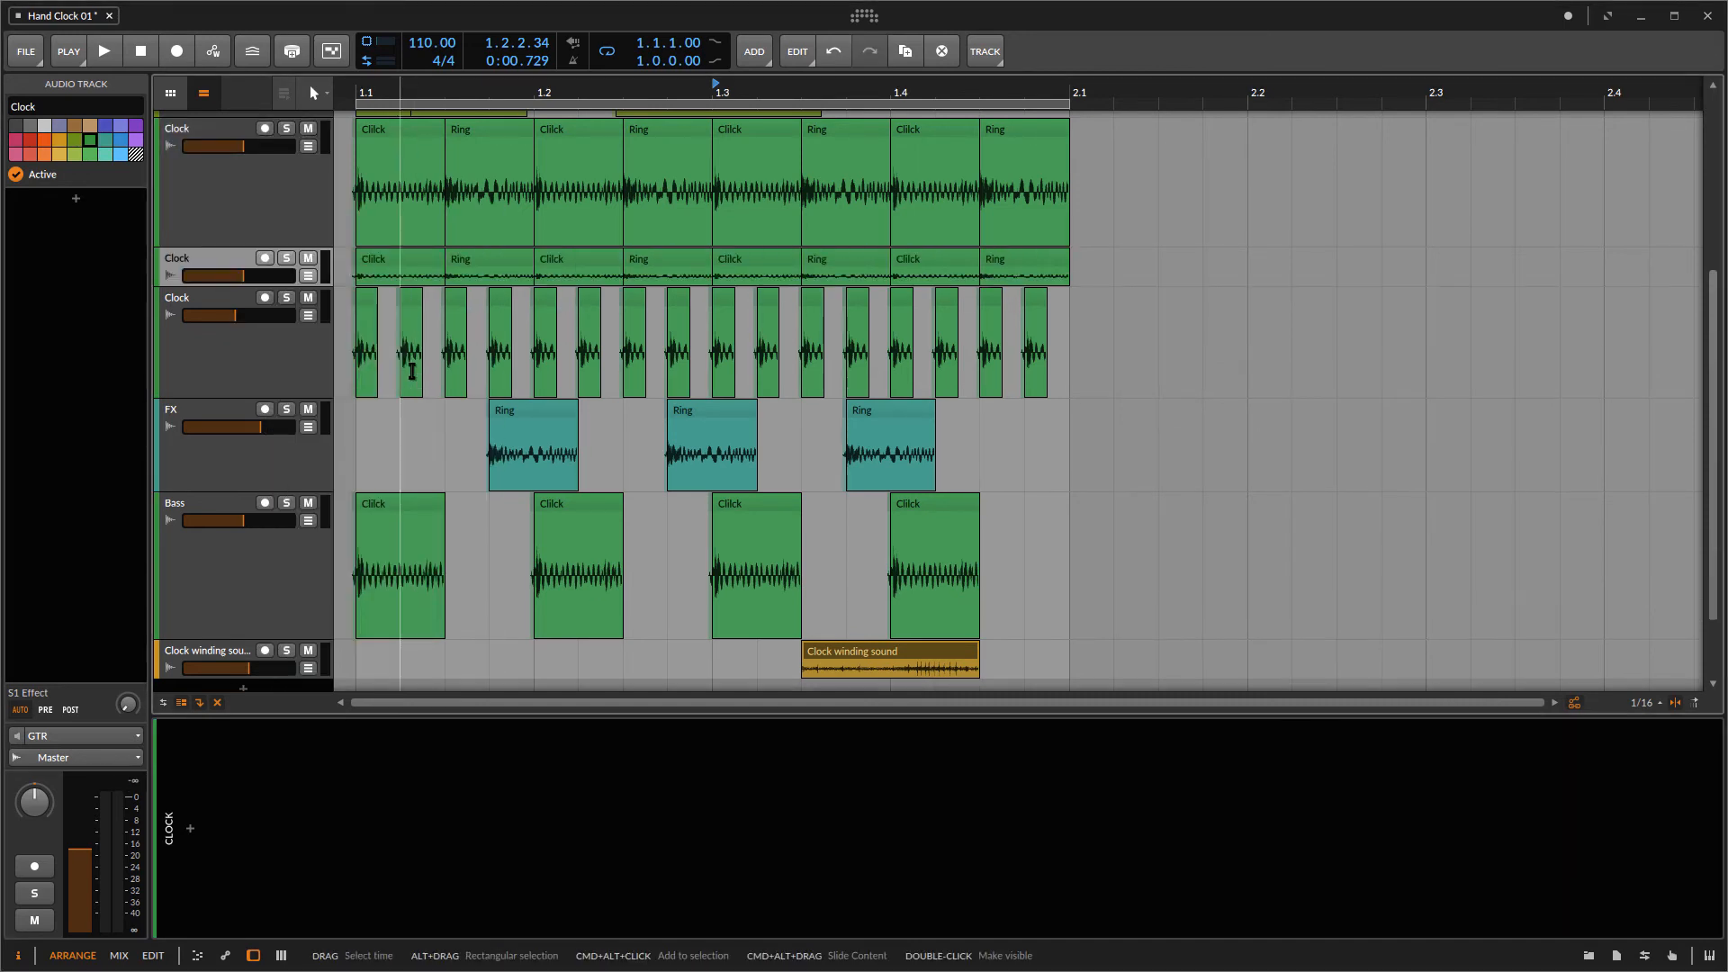
left_click_drag(234, 289, 251, 326)
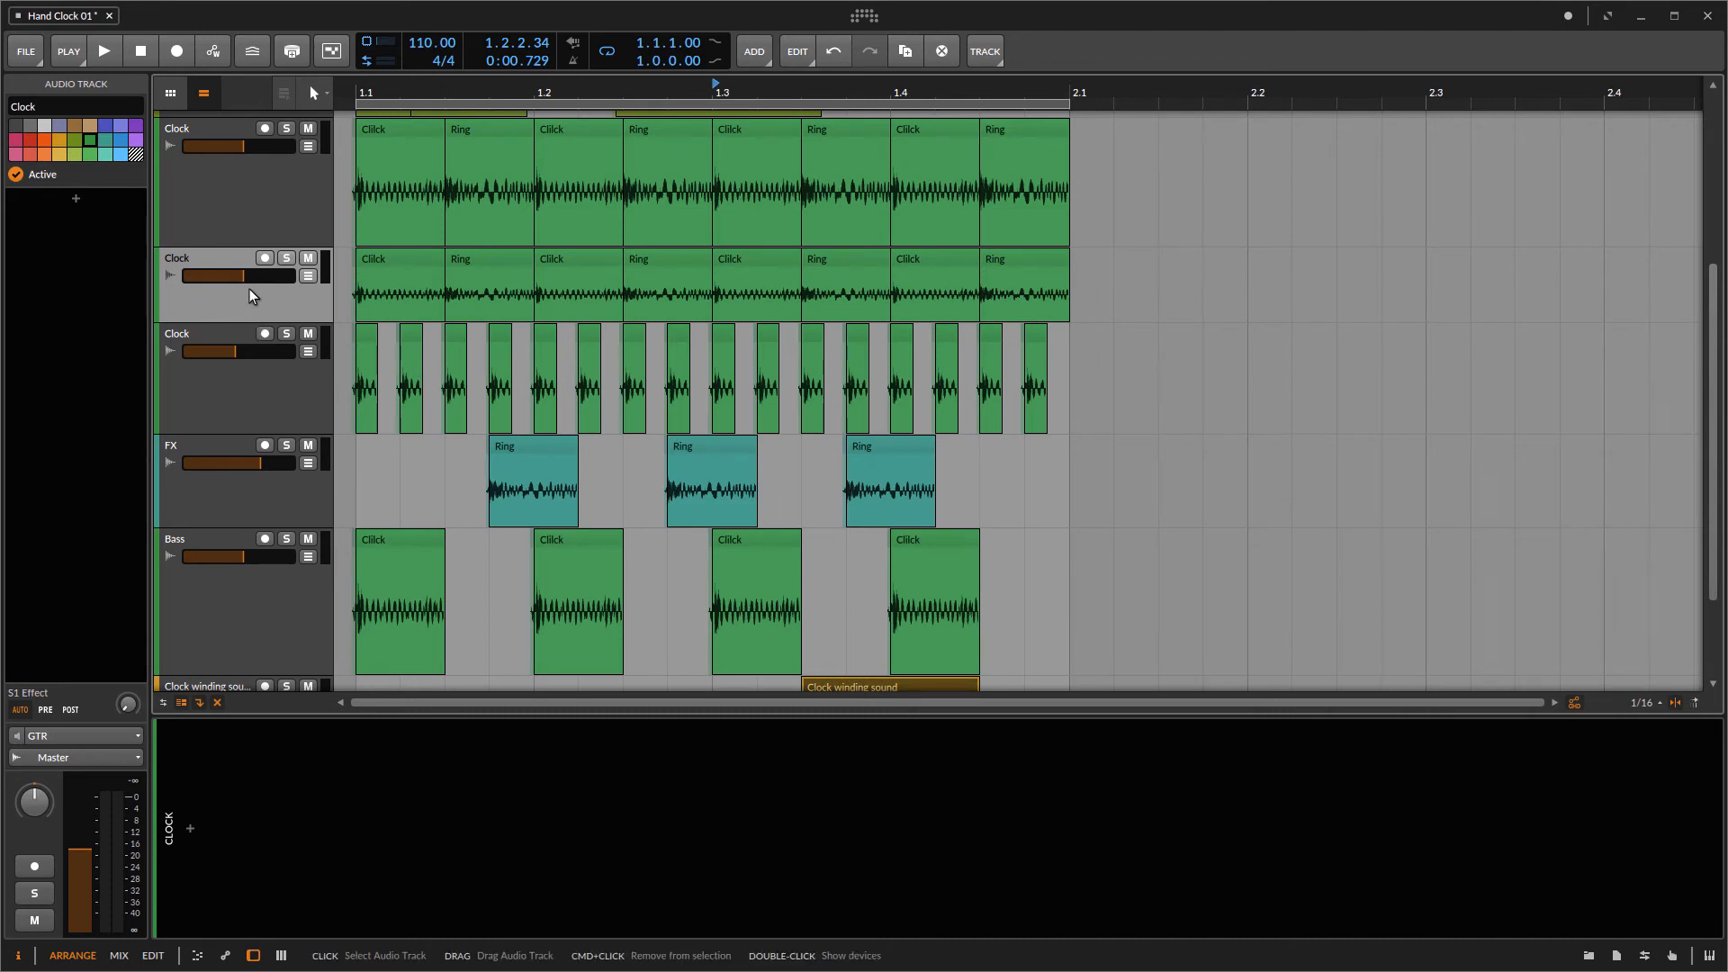
Step: Add a Bit-8 device to the duplicated Clock track's device chain
left_click(190, 829)
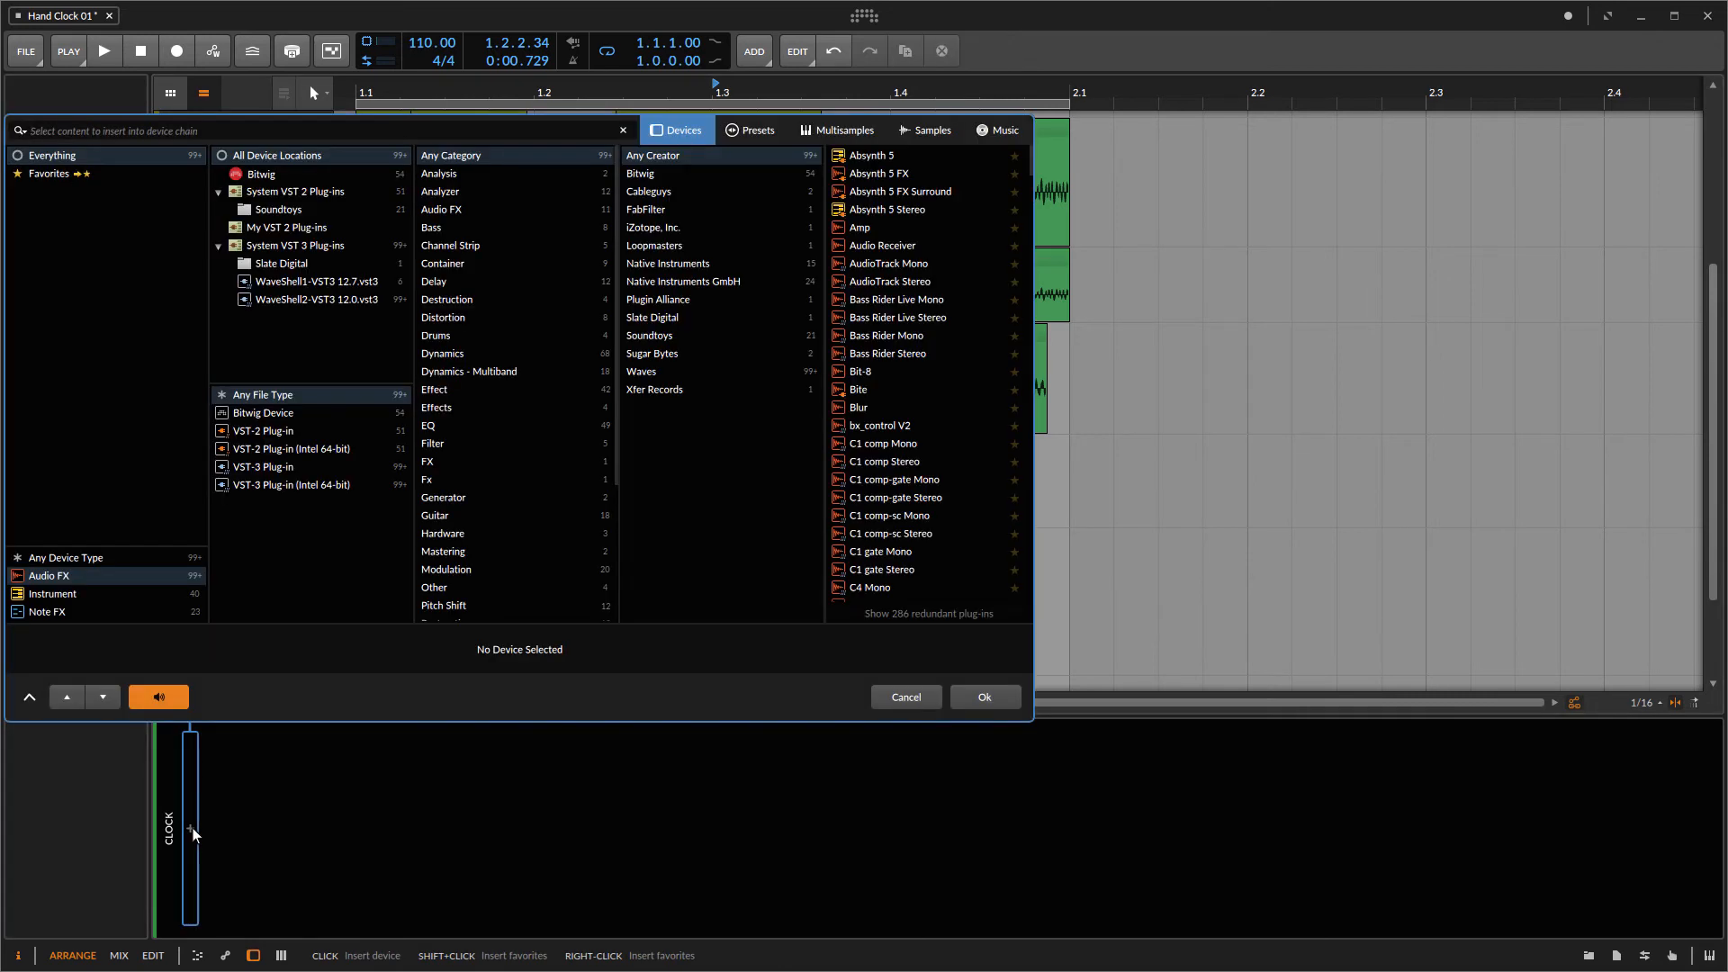
type("bit")
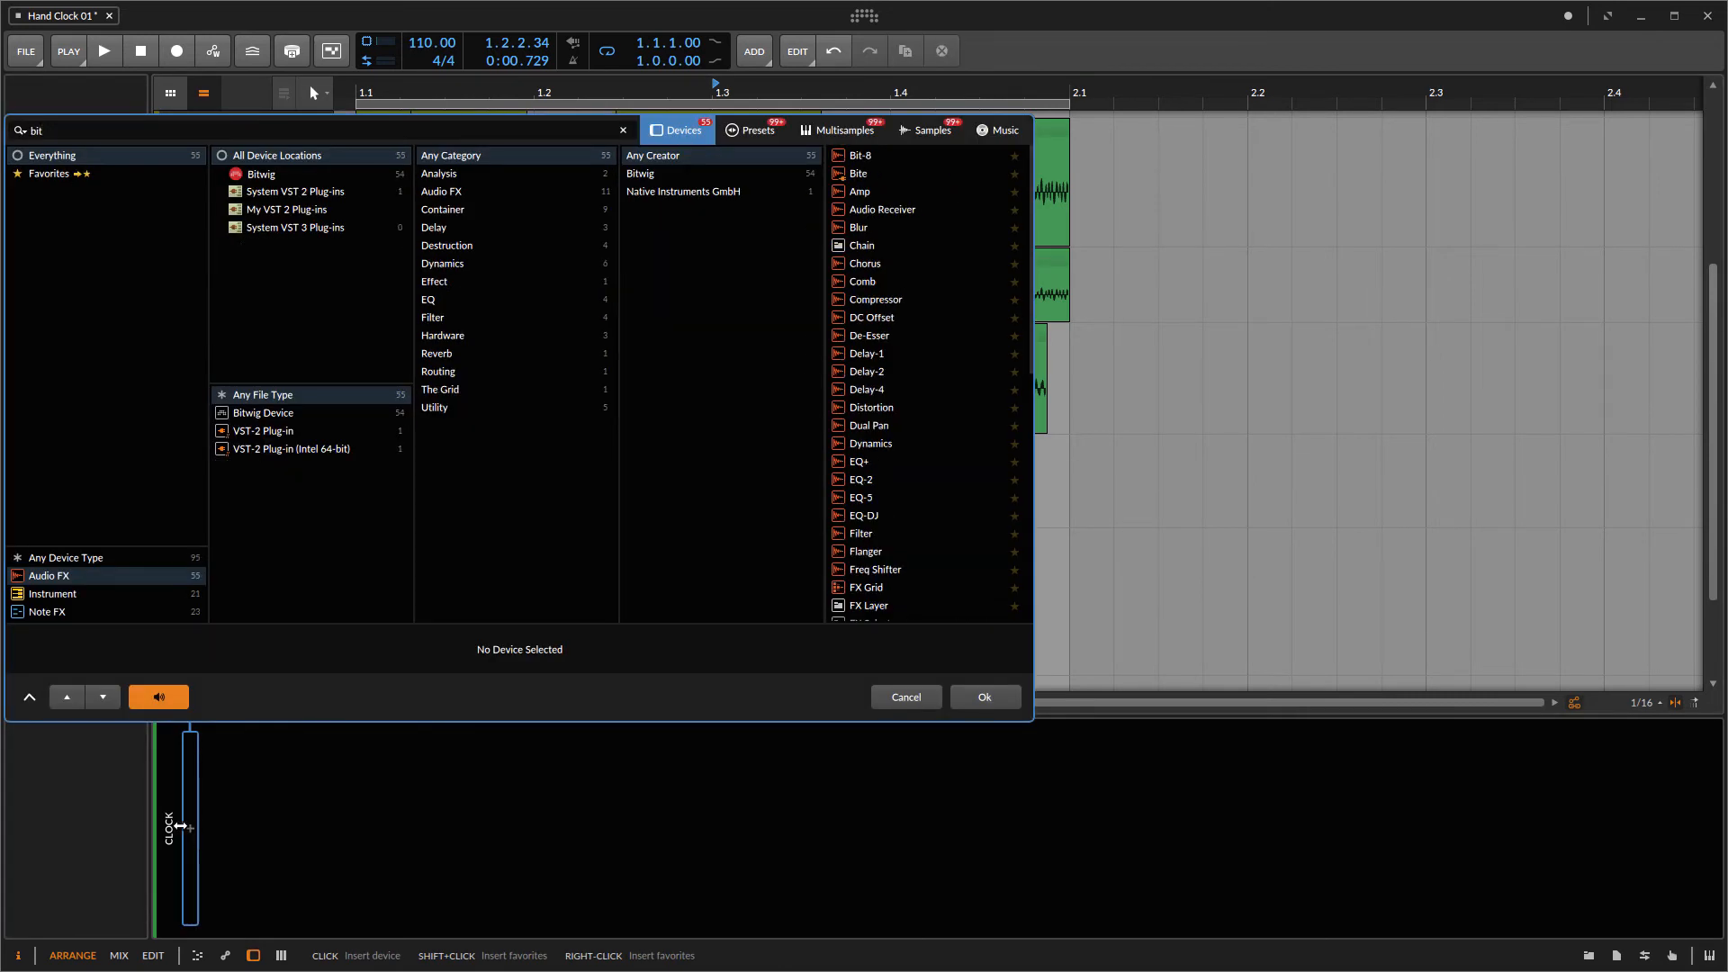
double_click(888, 156)
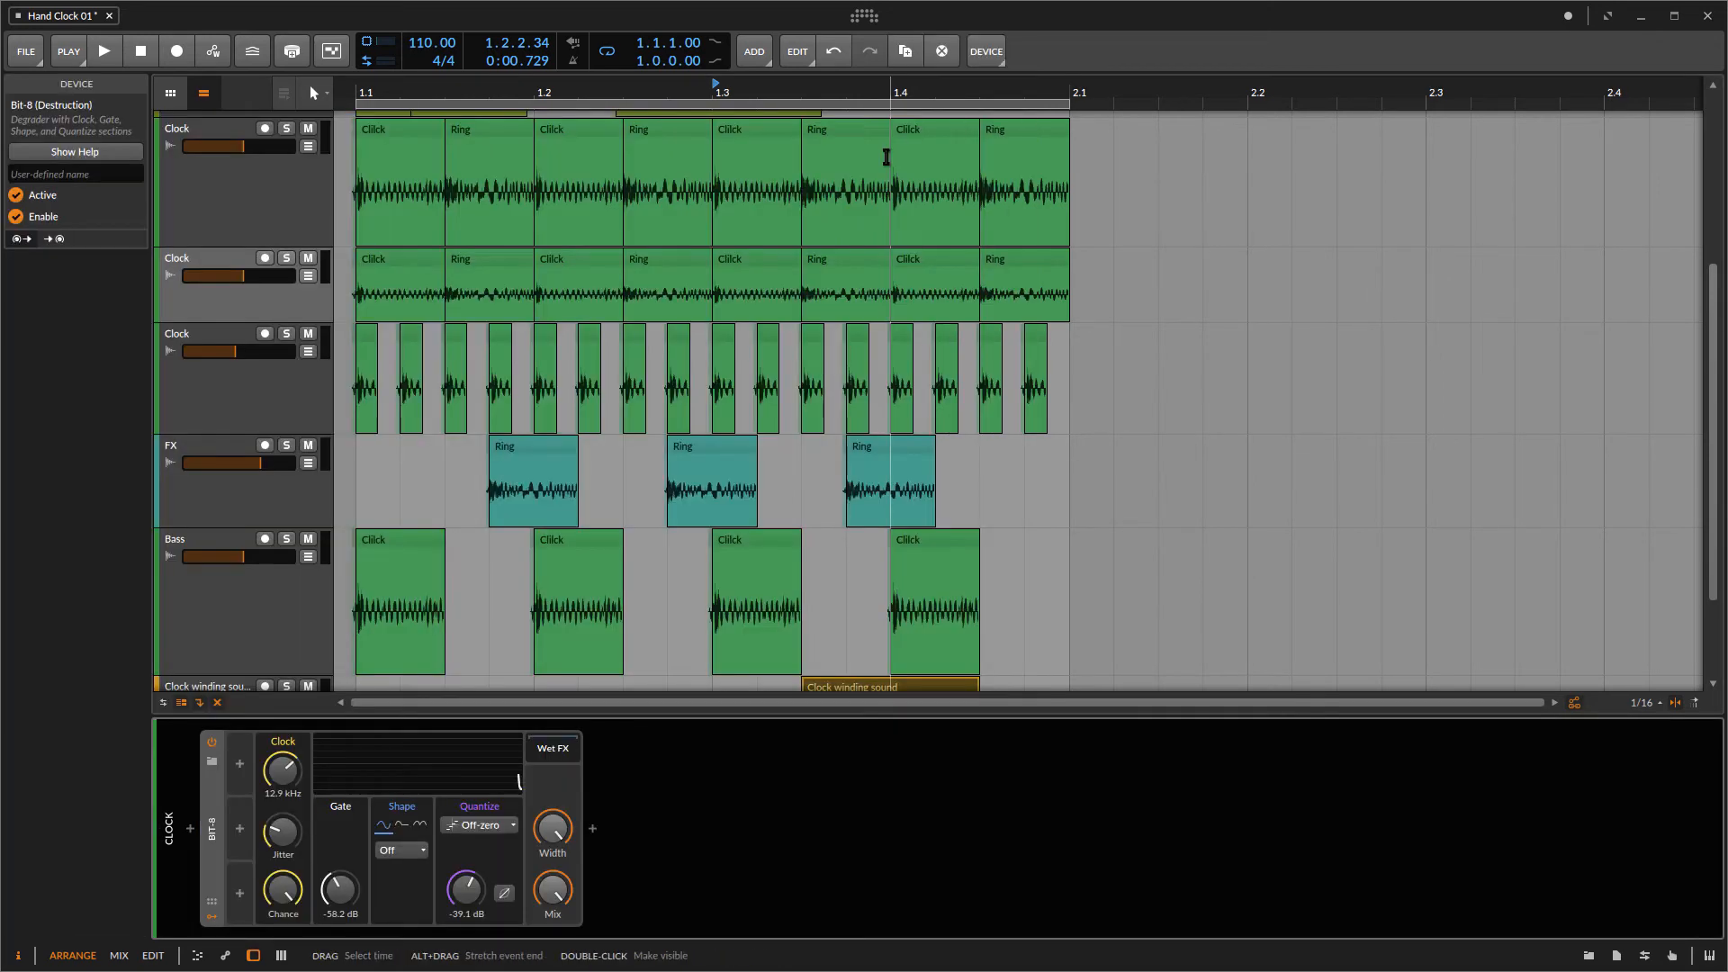
Step: Start playback and solo the duplicated Clock track
key("space")
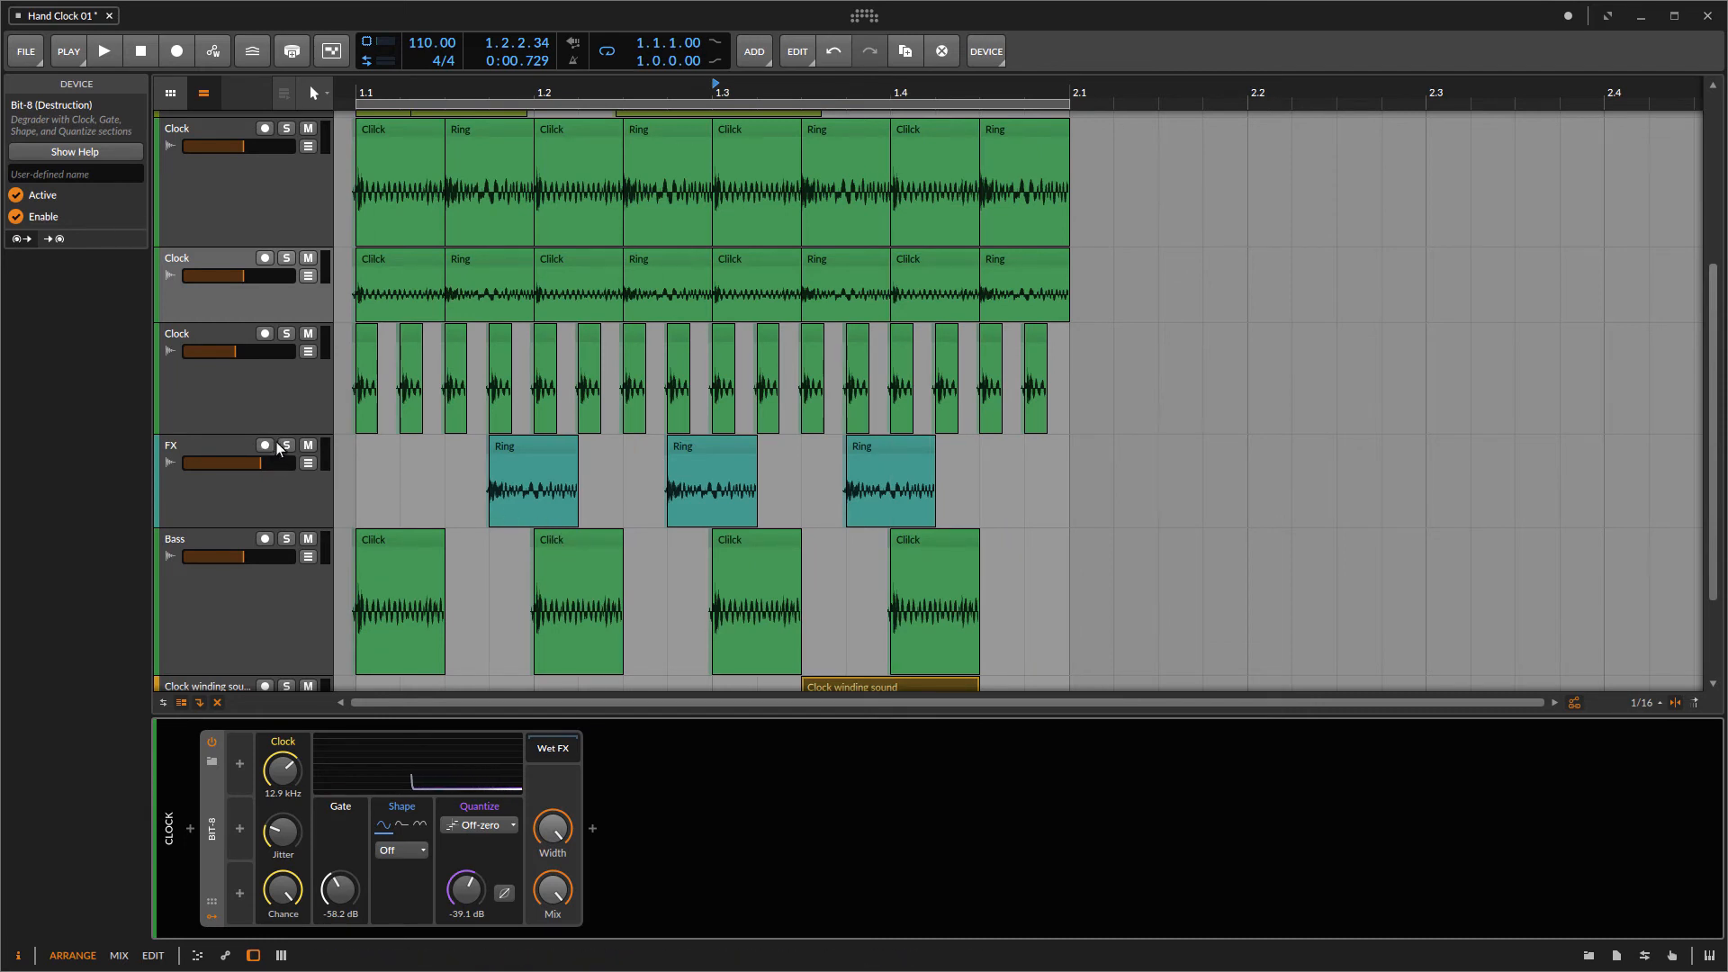
left_click(282, 396)
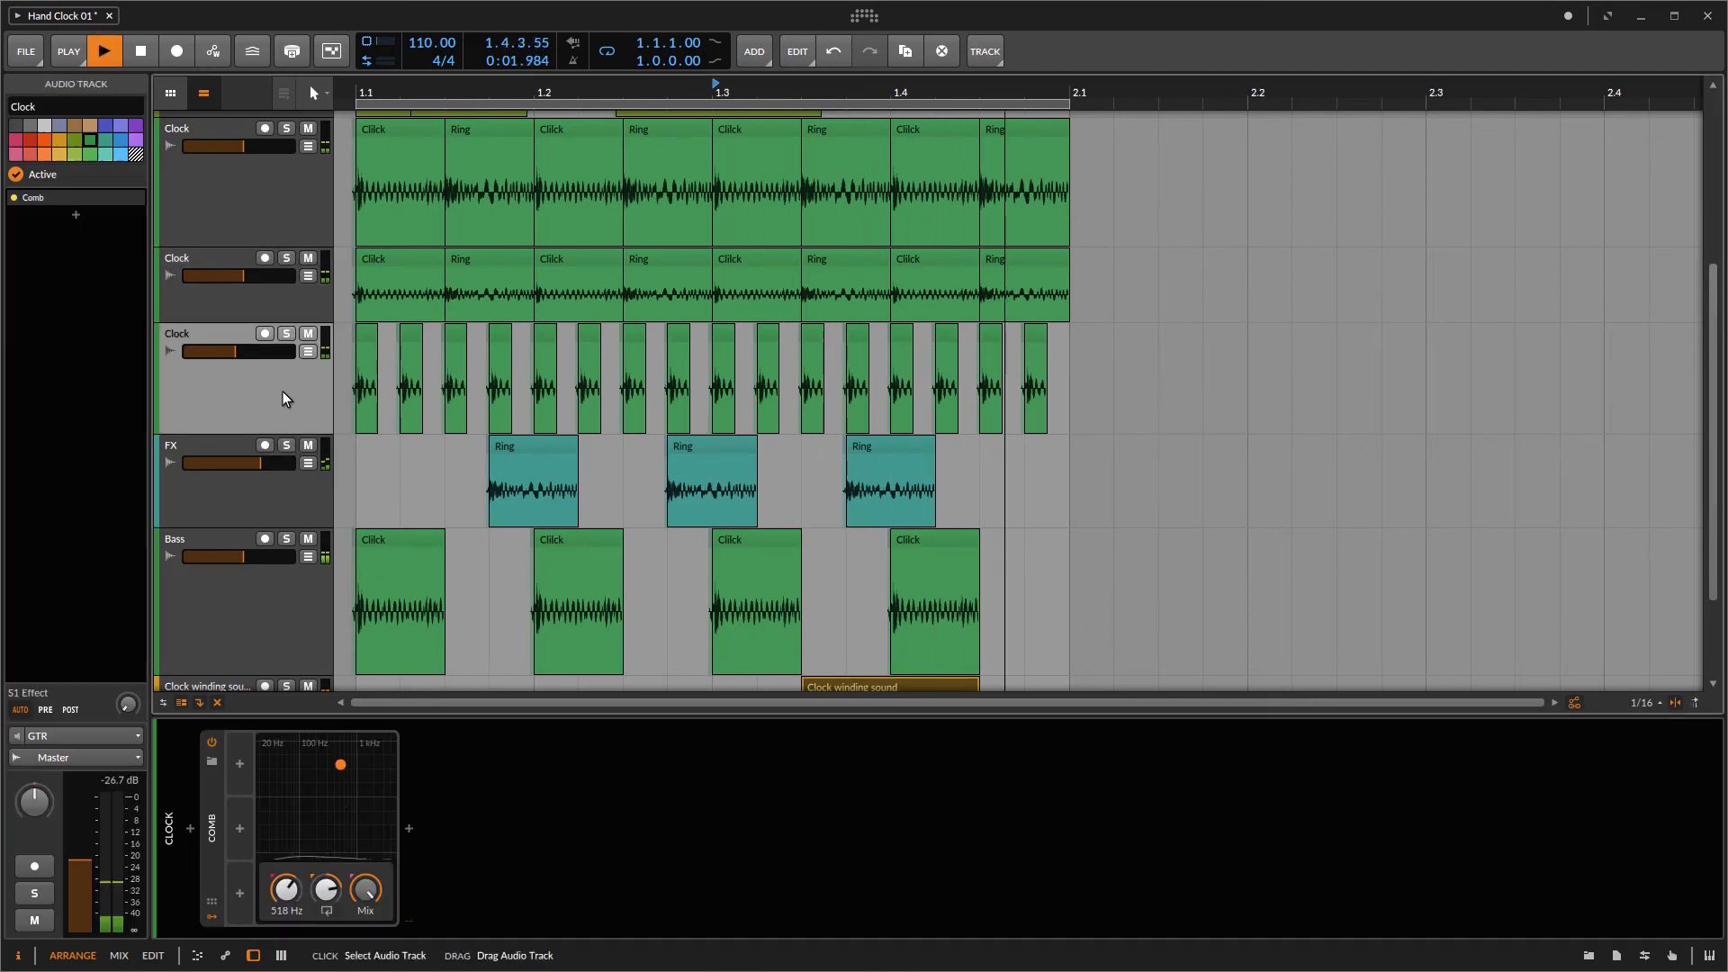
left_click(275, 286)
left_click(283, 259)
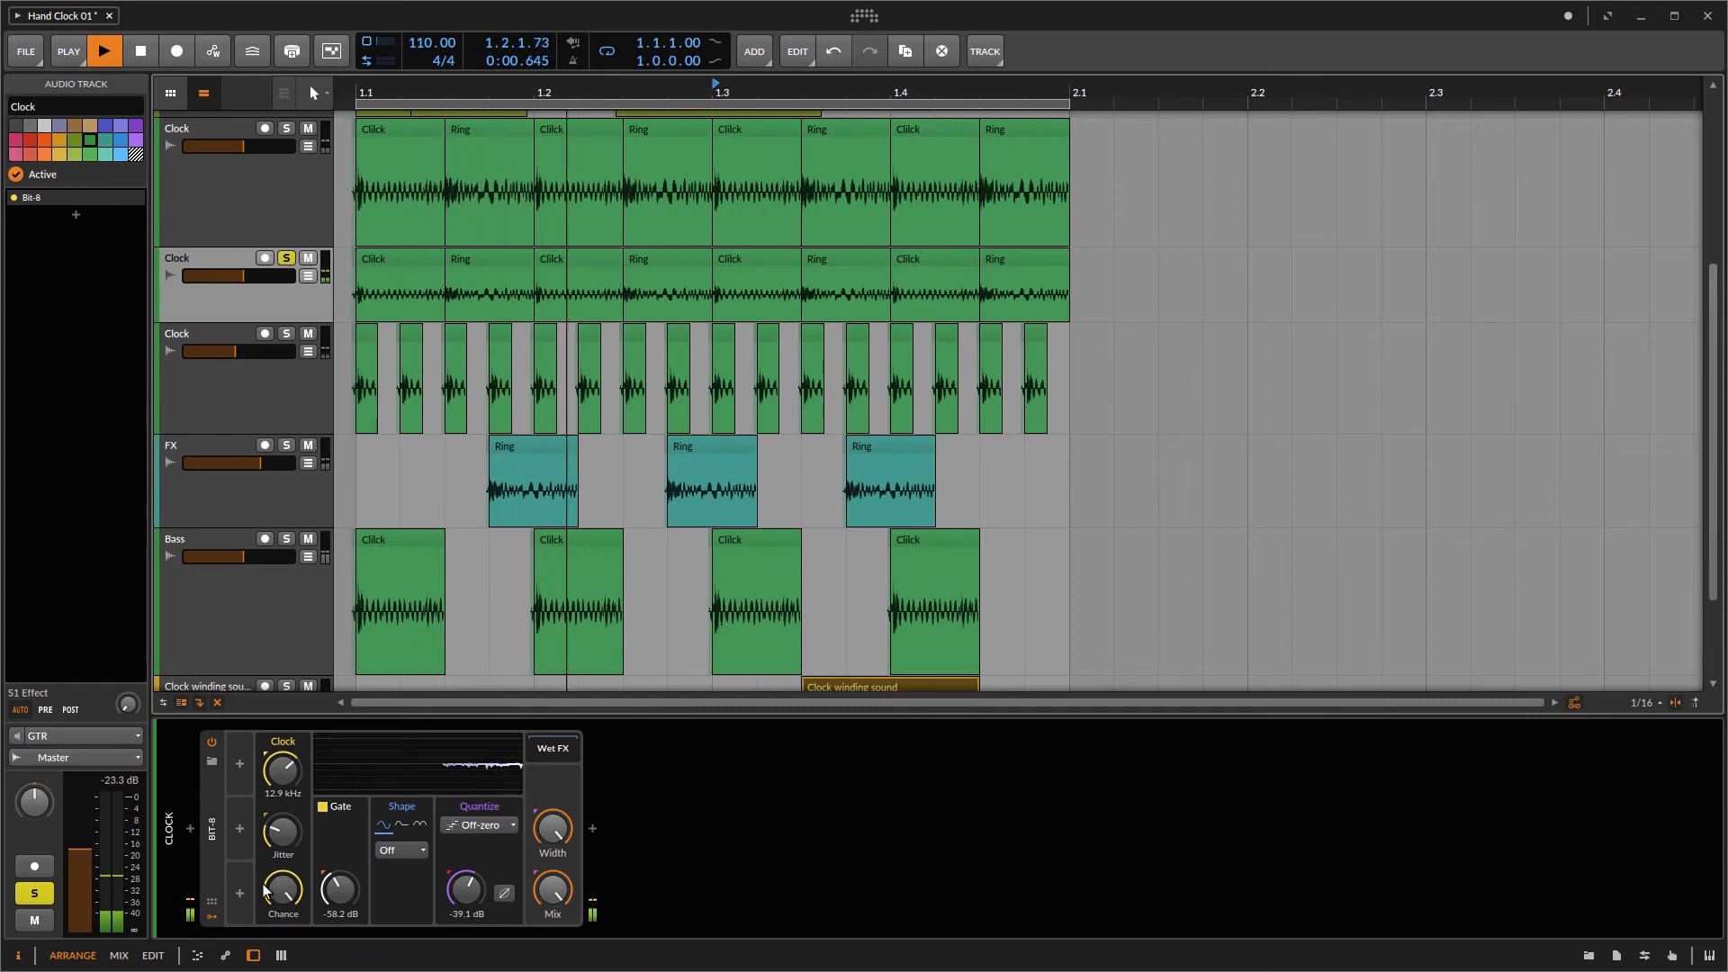
Step: Load the Beat Crusher preset onto the Bit-8 device after previewing Brass Enhancer and Clock Crush 1
left_click(212, 762)
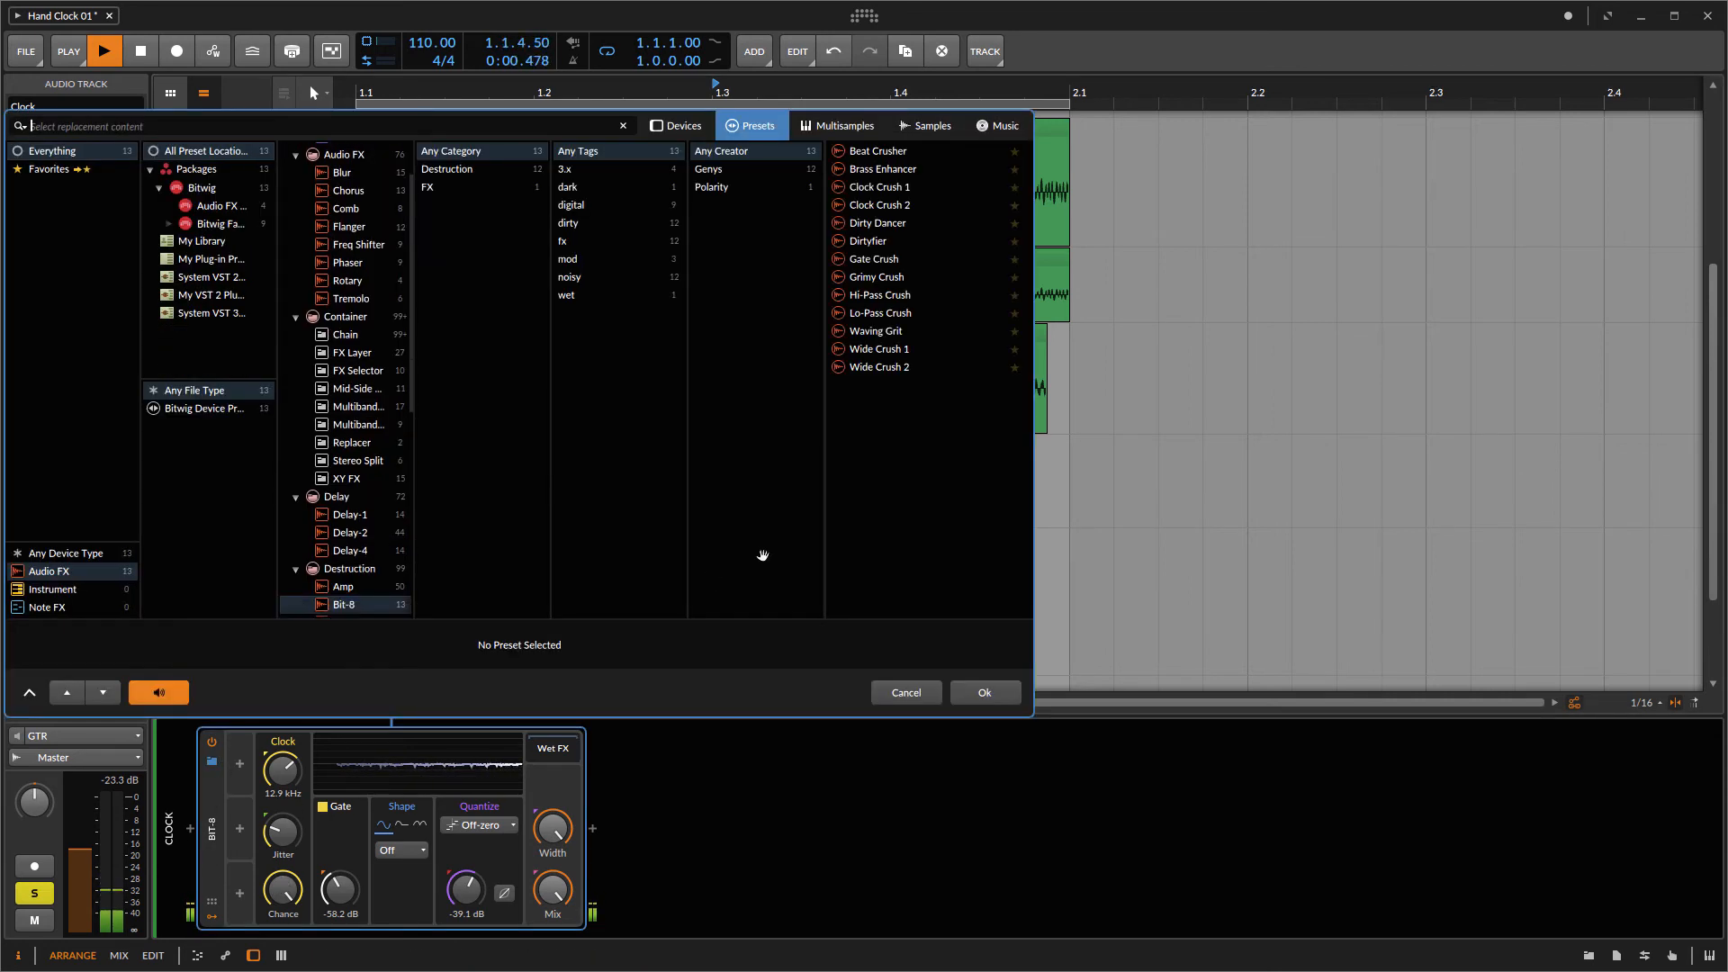
left_click(911, 173)
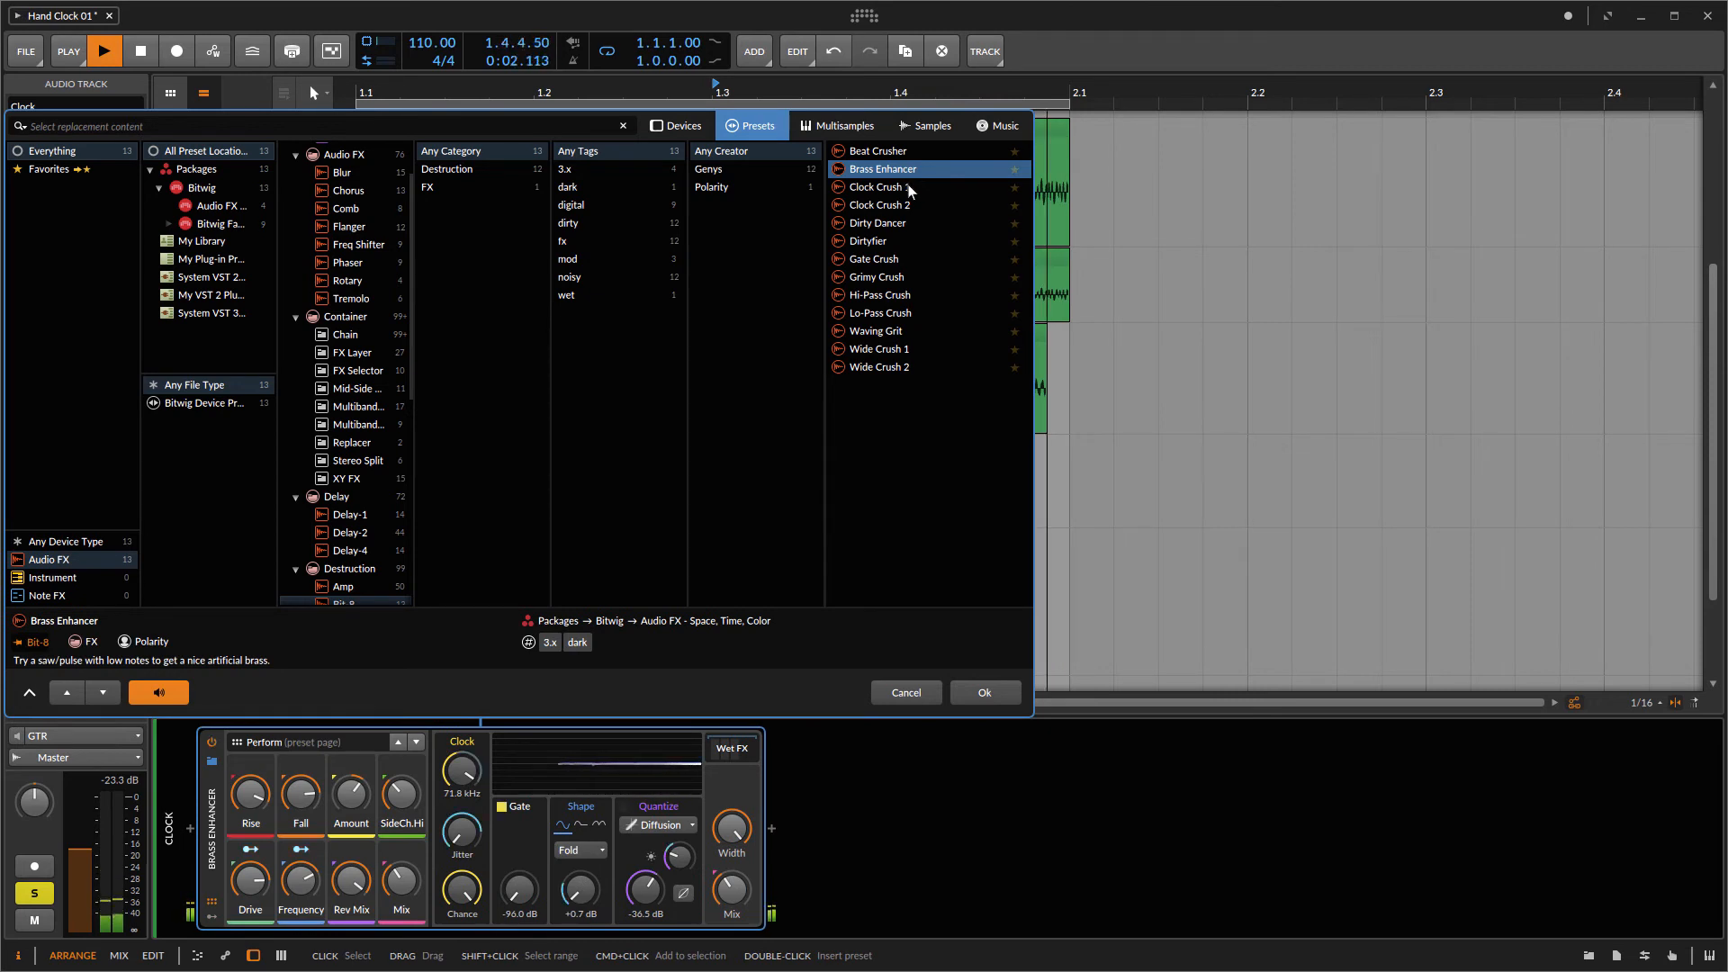
left_click(909, 188)
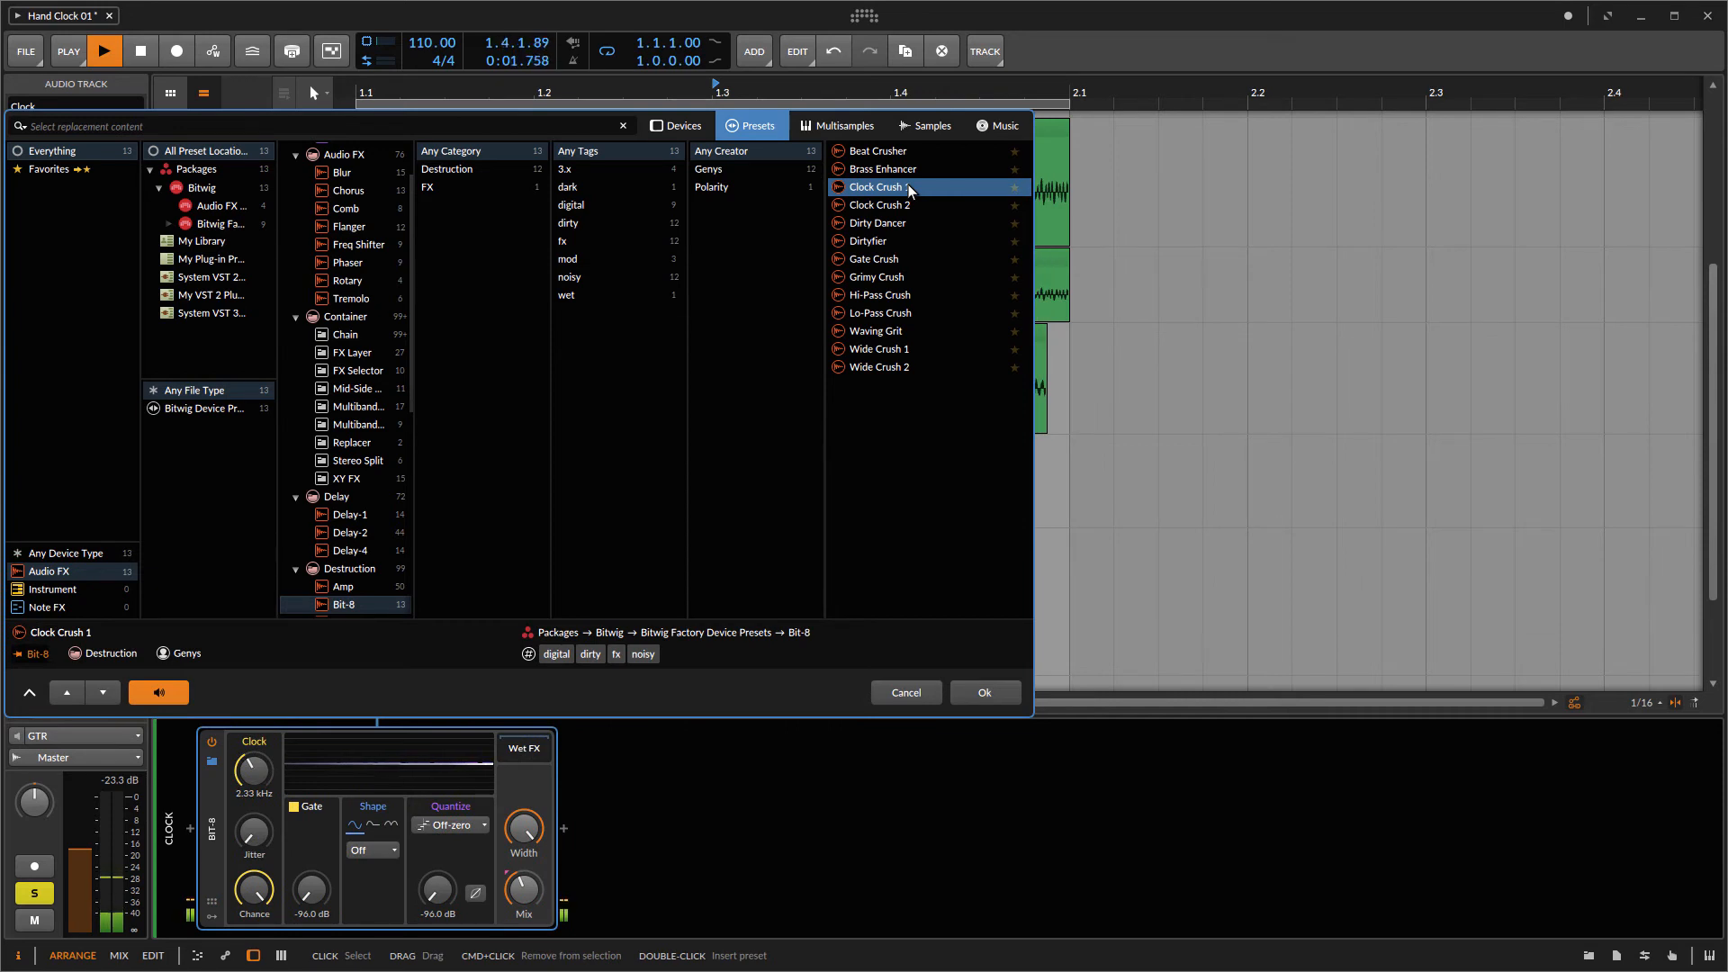
left_click(899, 154)
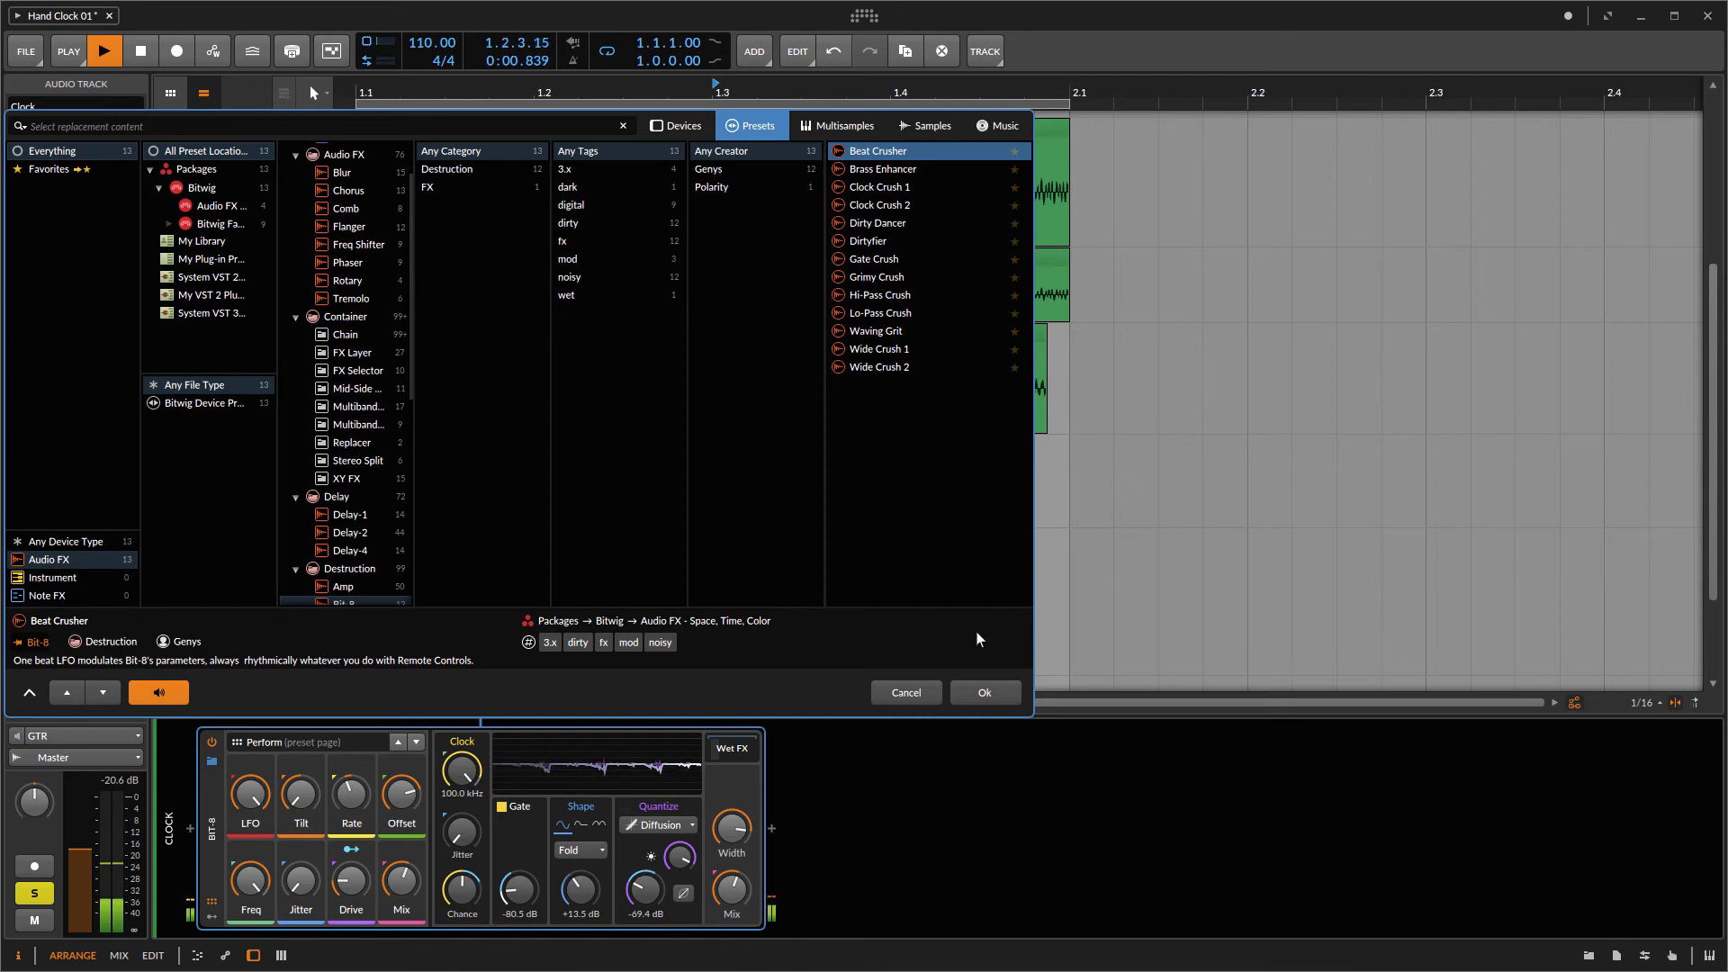
left_click(983, 693)
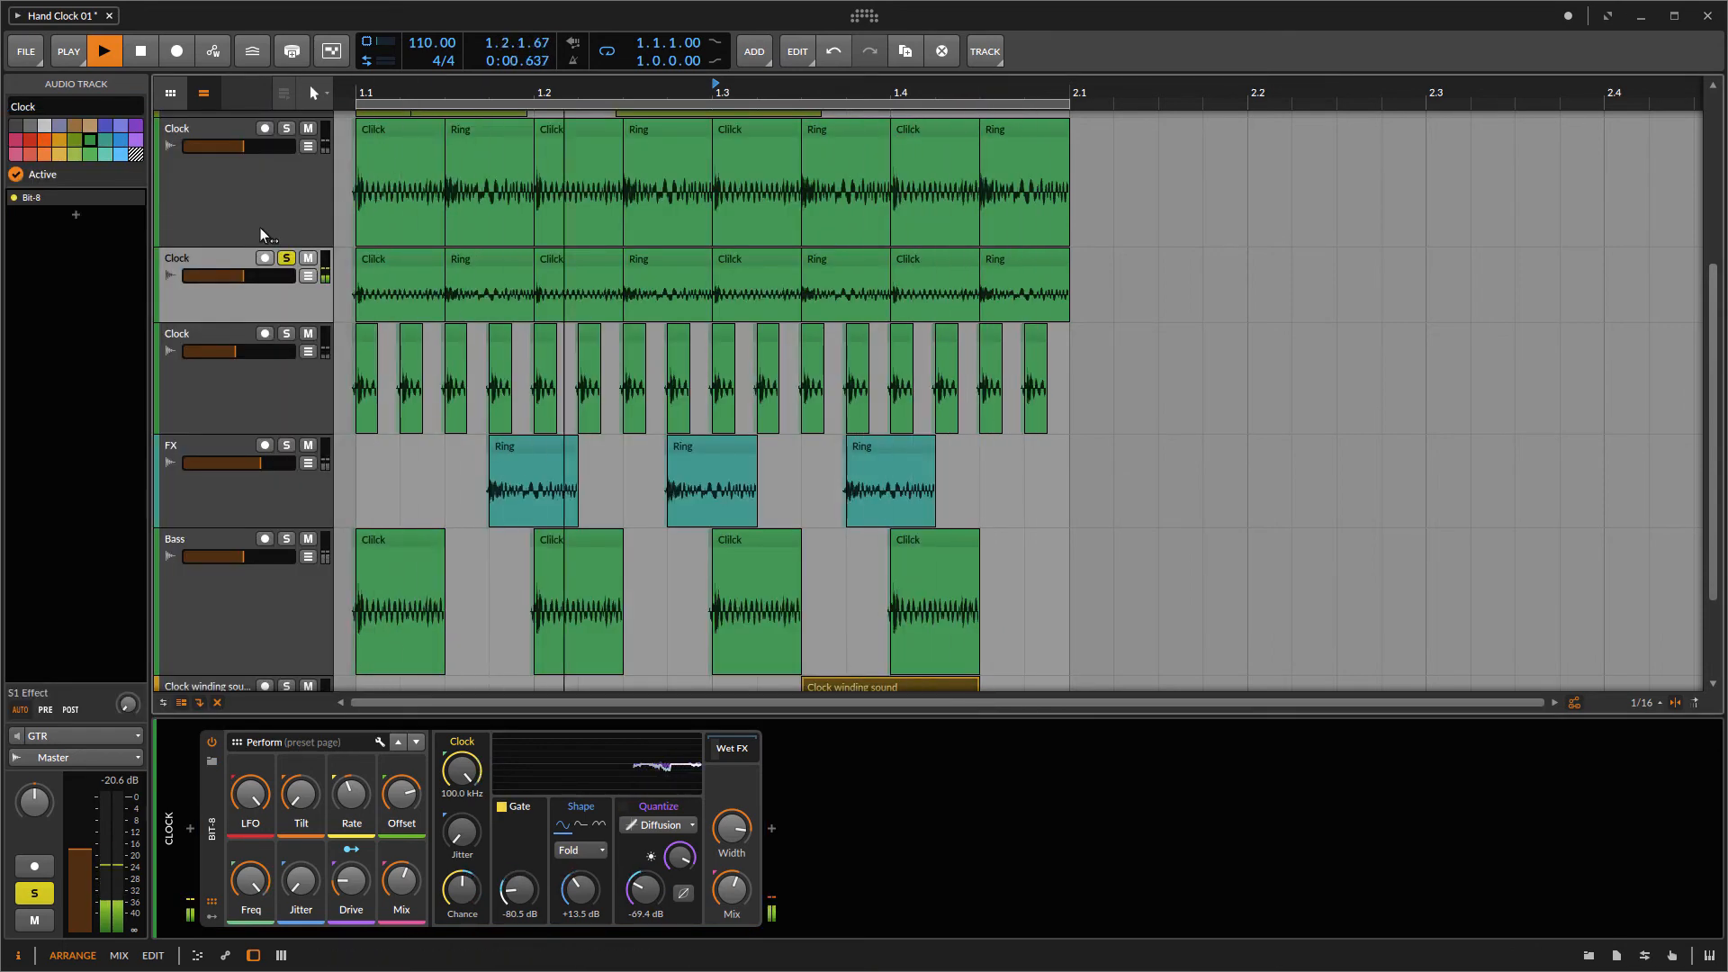
Step: Unsolo the duplicated Clock track
left_click(288, 258)
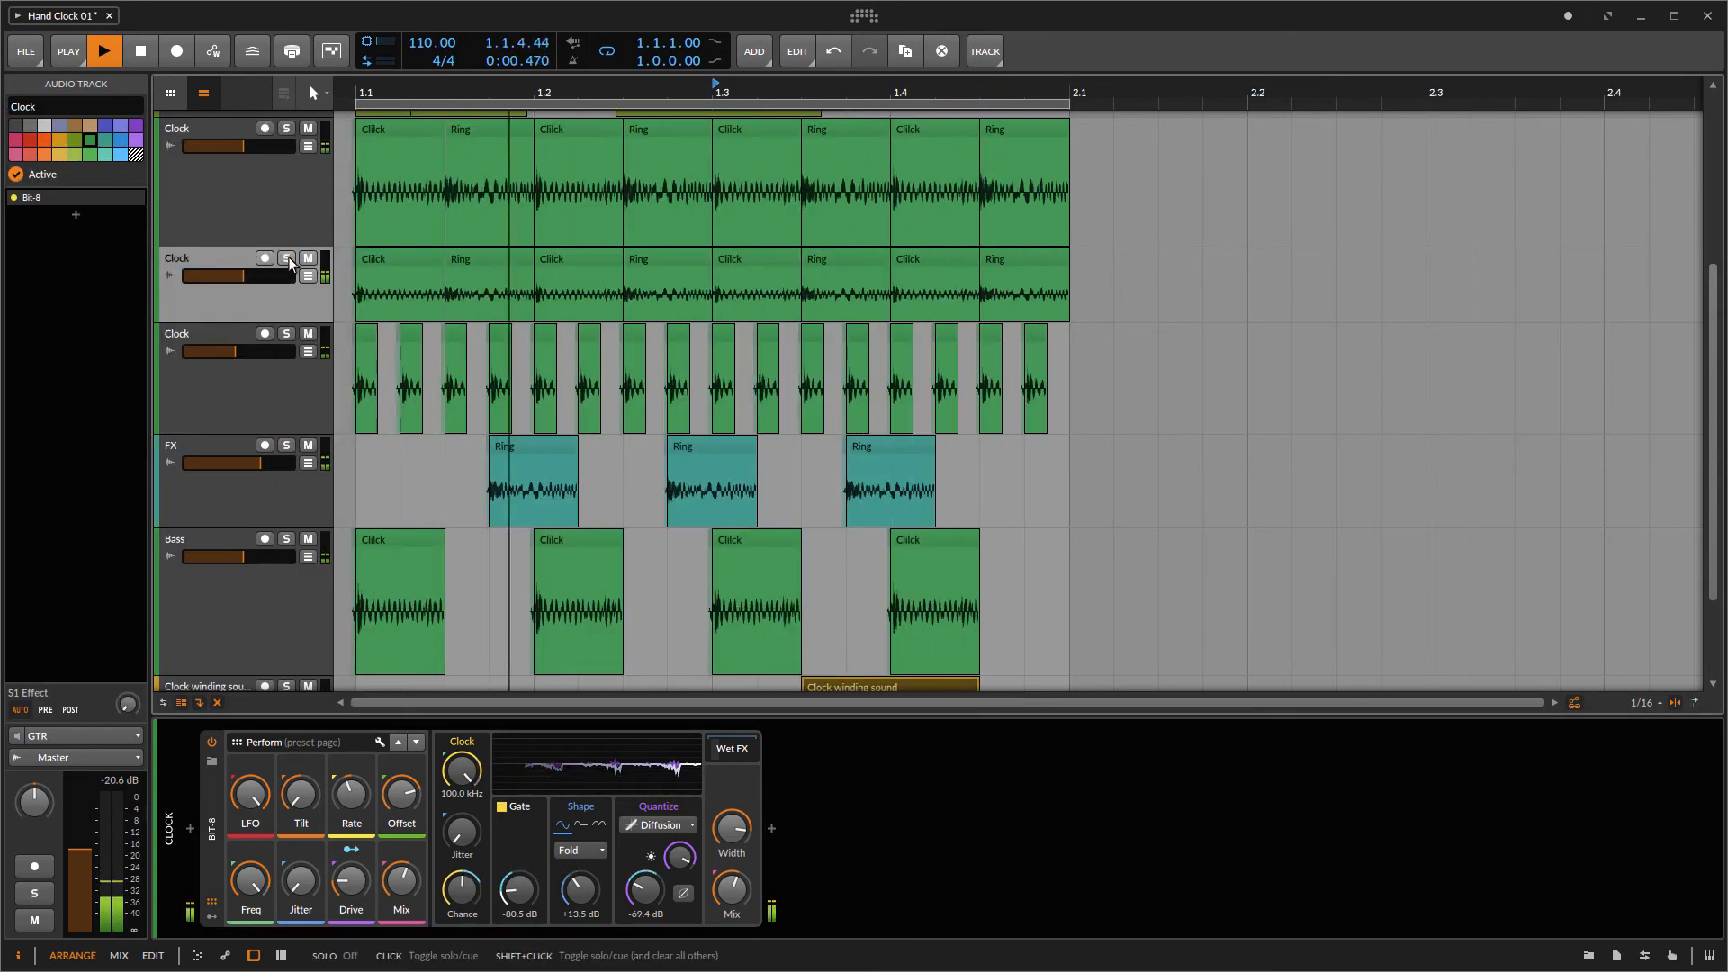
scroll(780, 442, "down", 1)
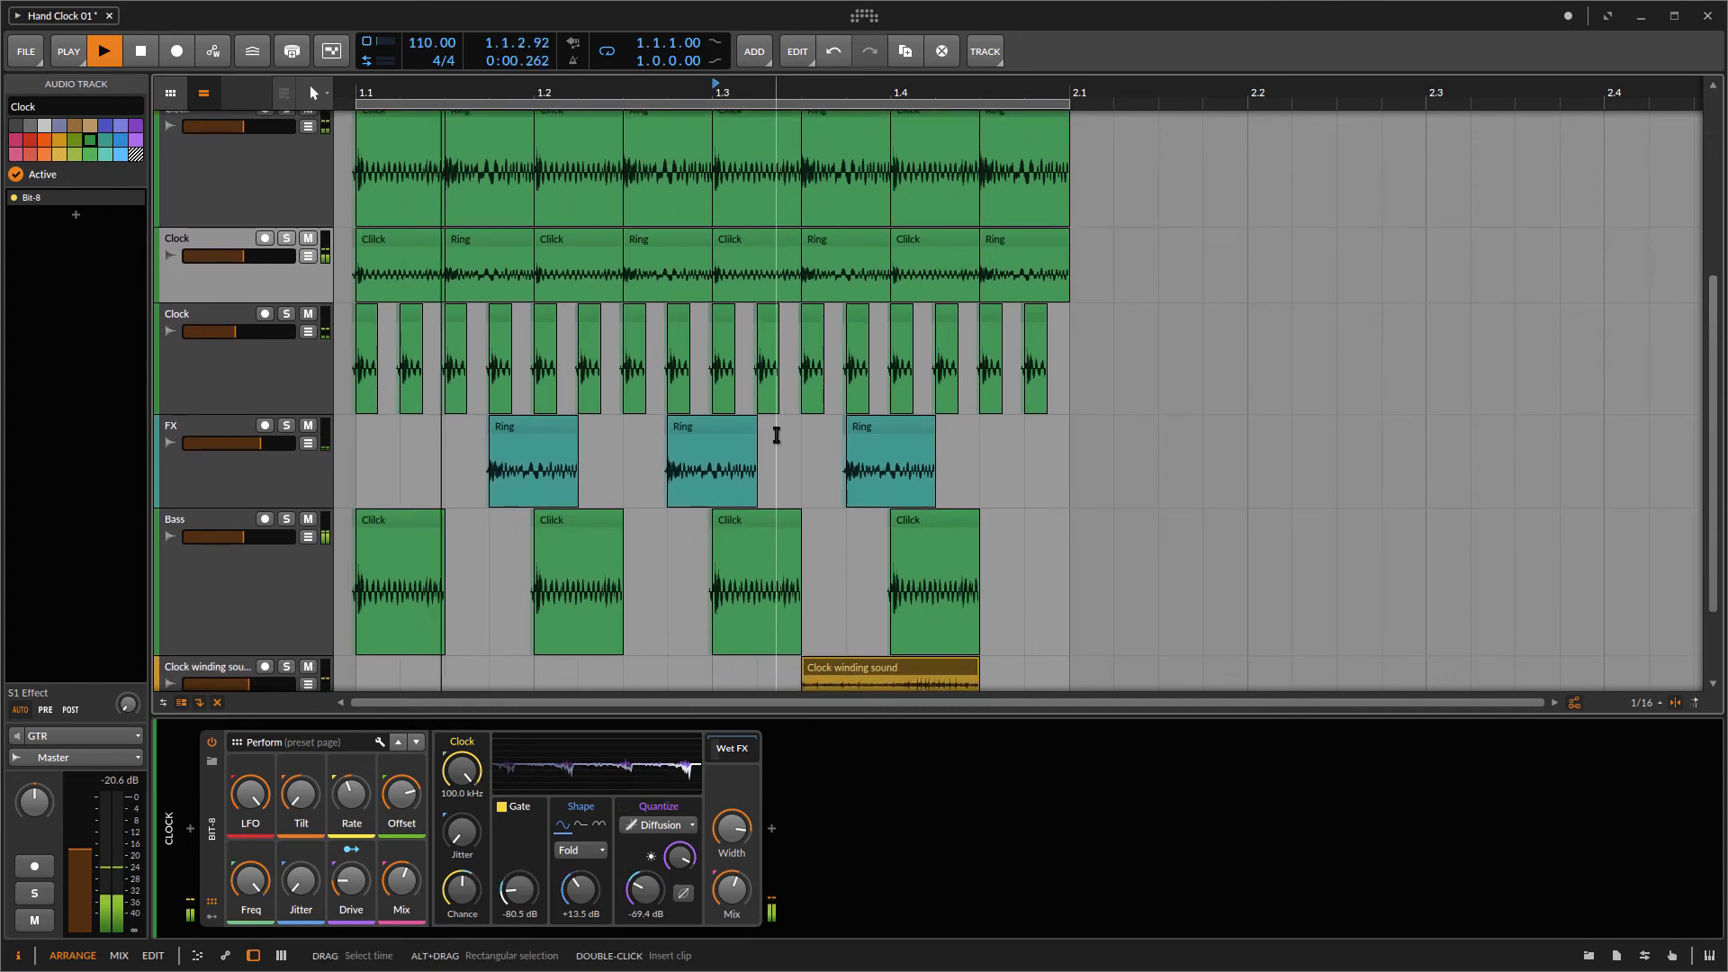
scroll(776, 436, "down", 2)
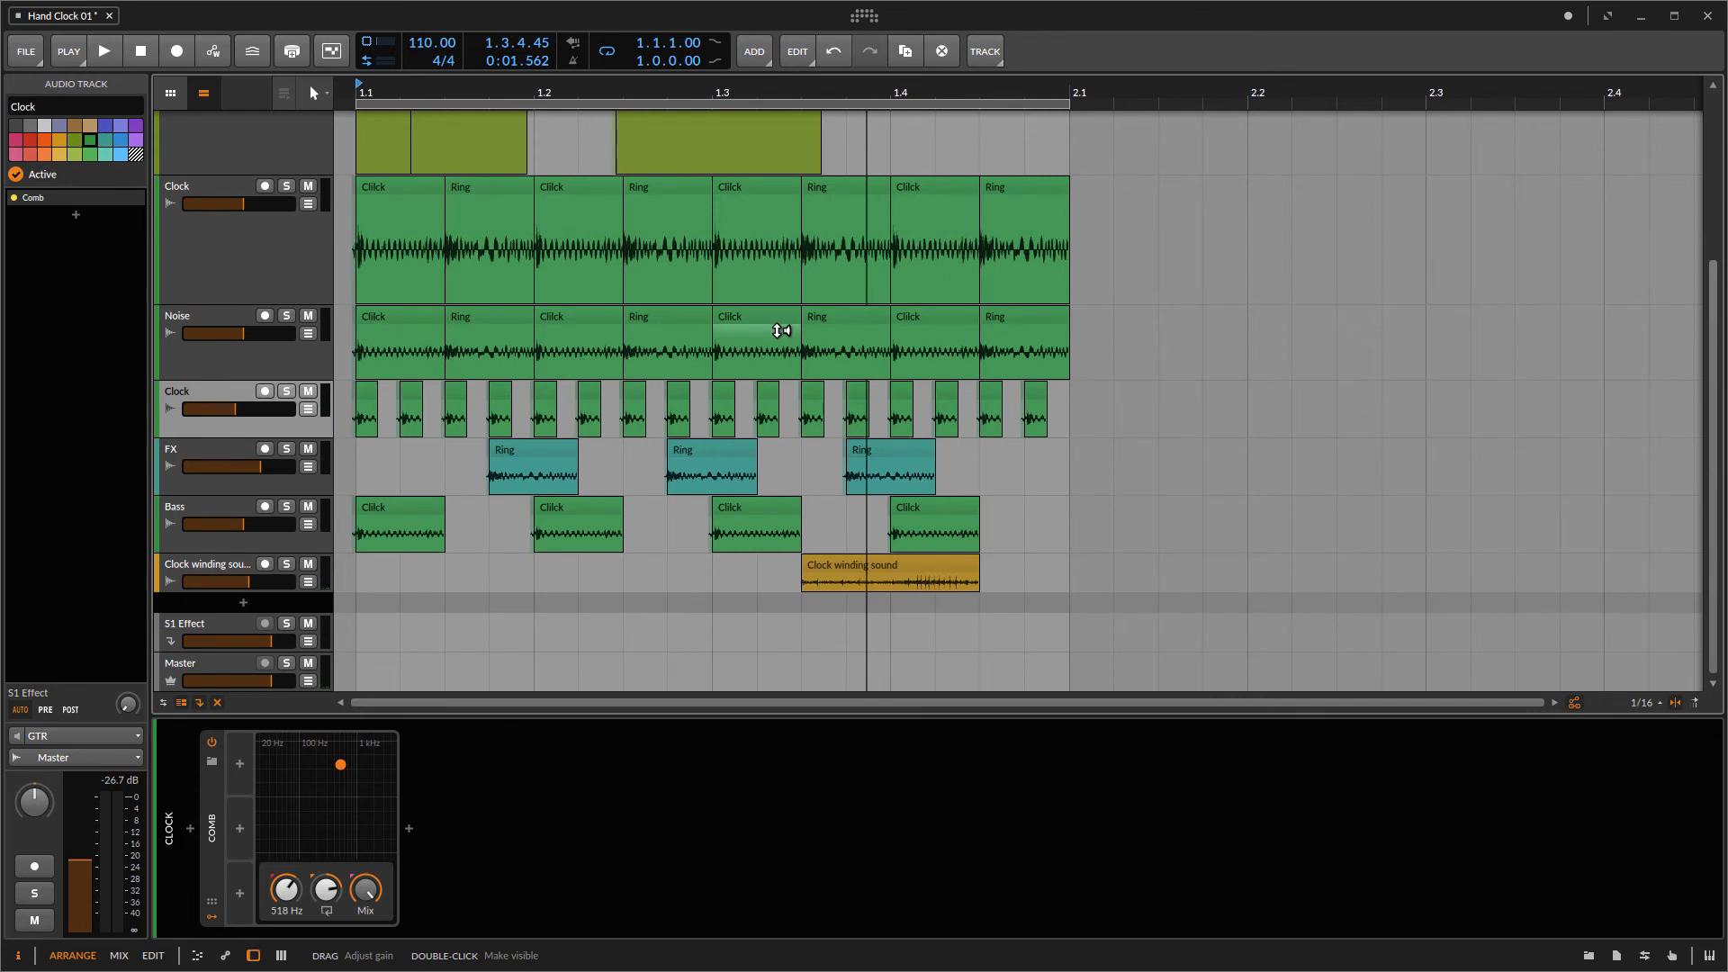
Step: Duplicate the top Clock track again and enlarge the new track's height
left_click(256, 367)
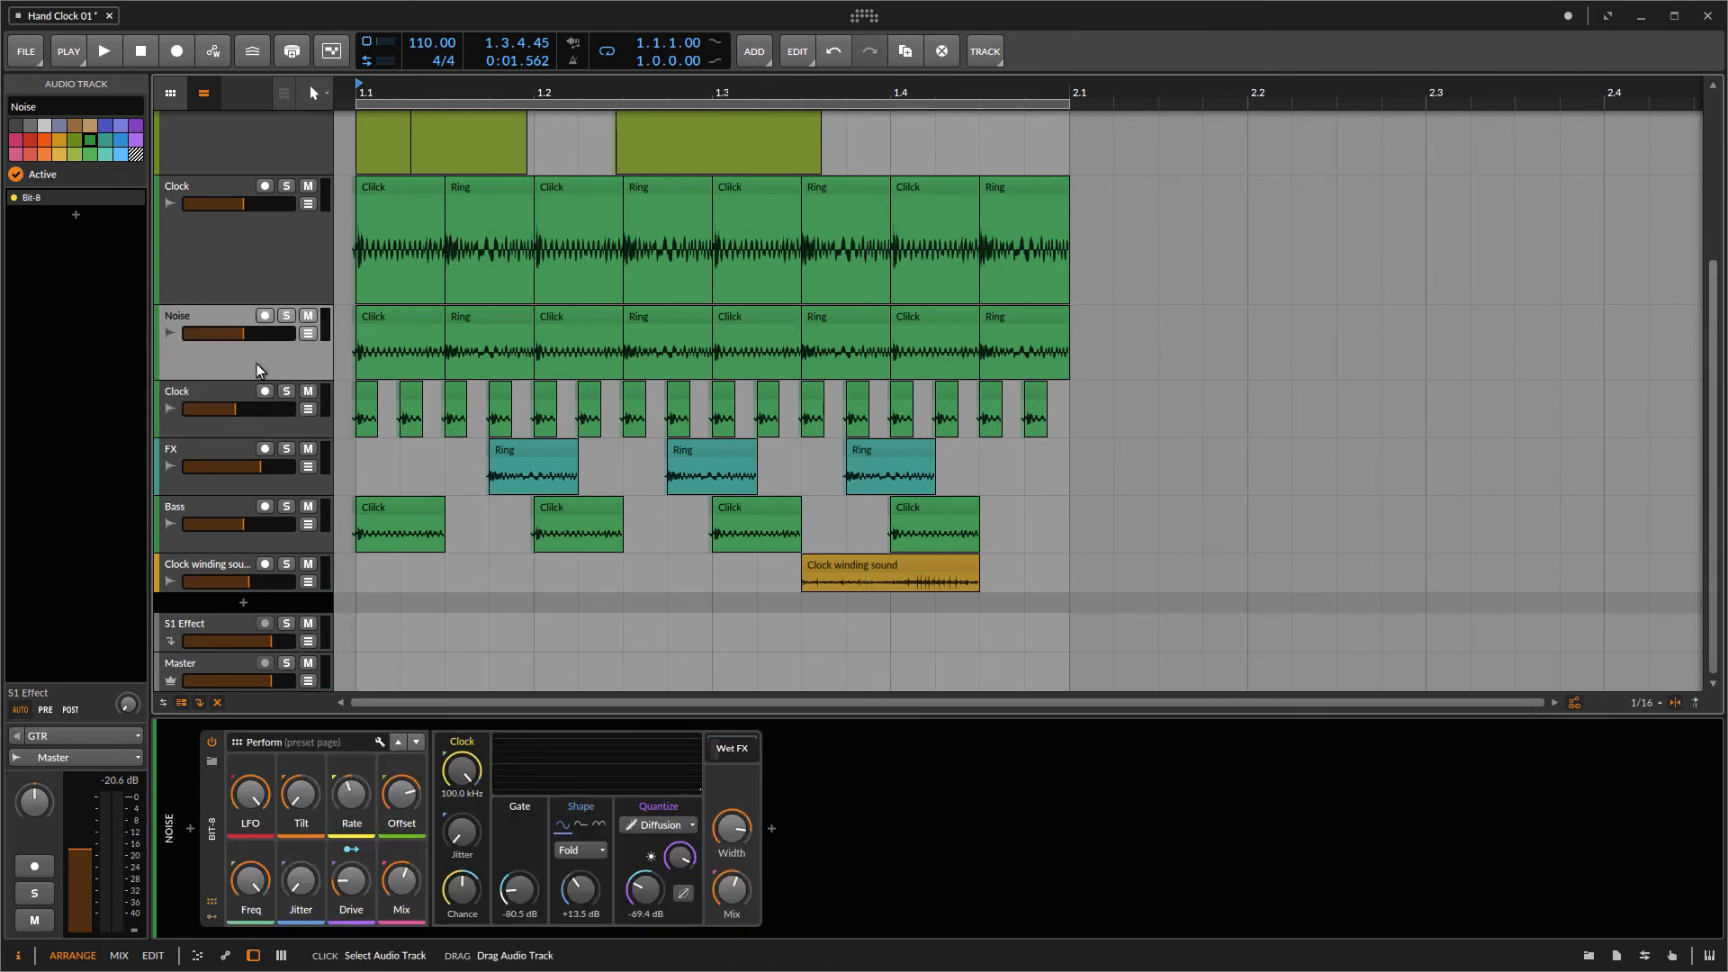
left_click(253, 274)
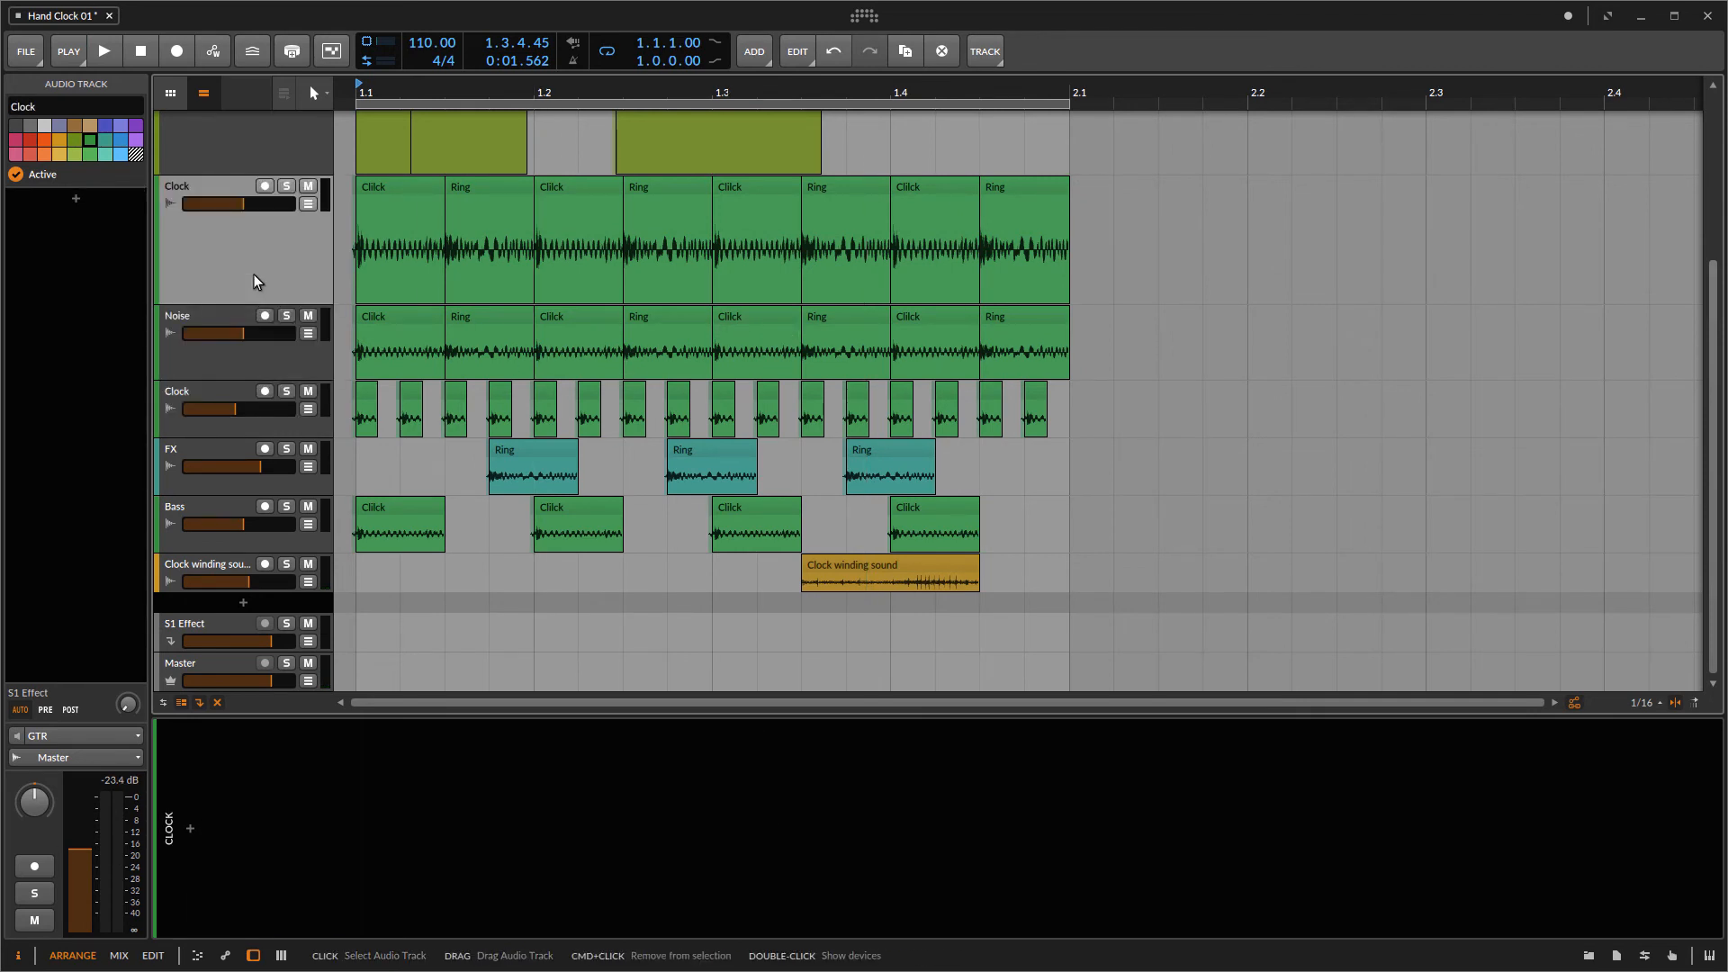
right_click(253, 274)
left_click(406, 441)
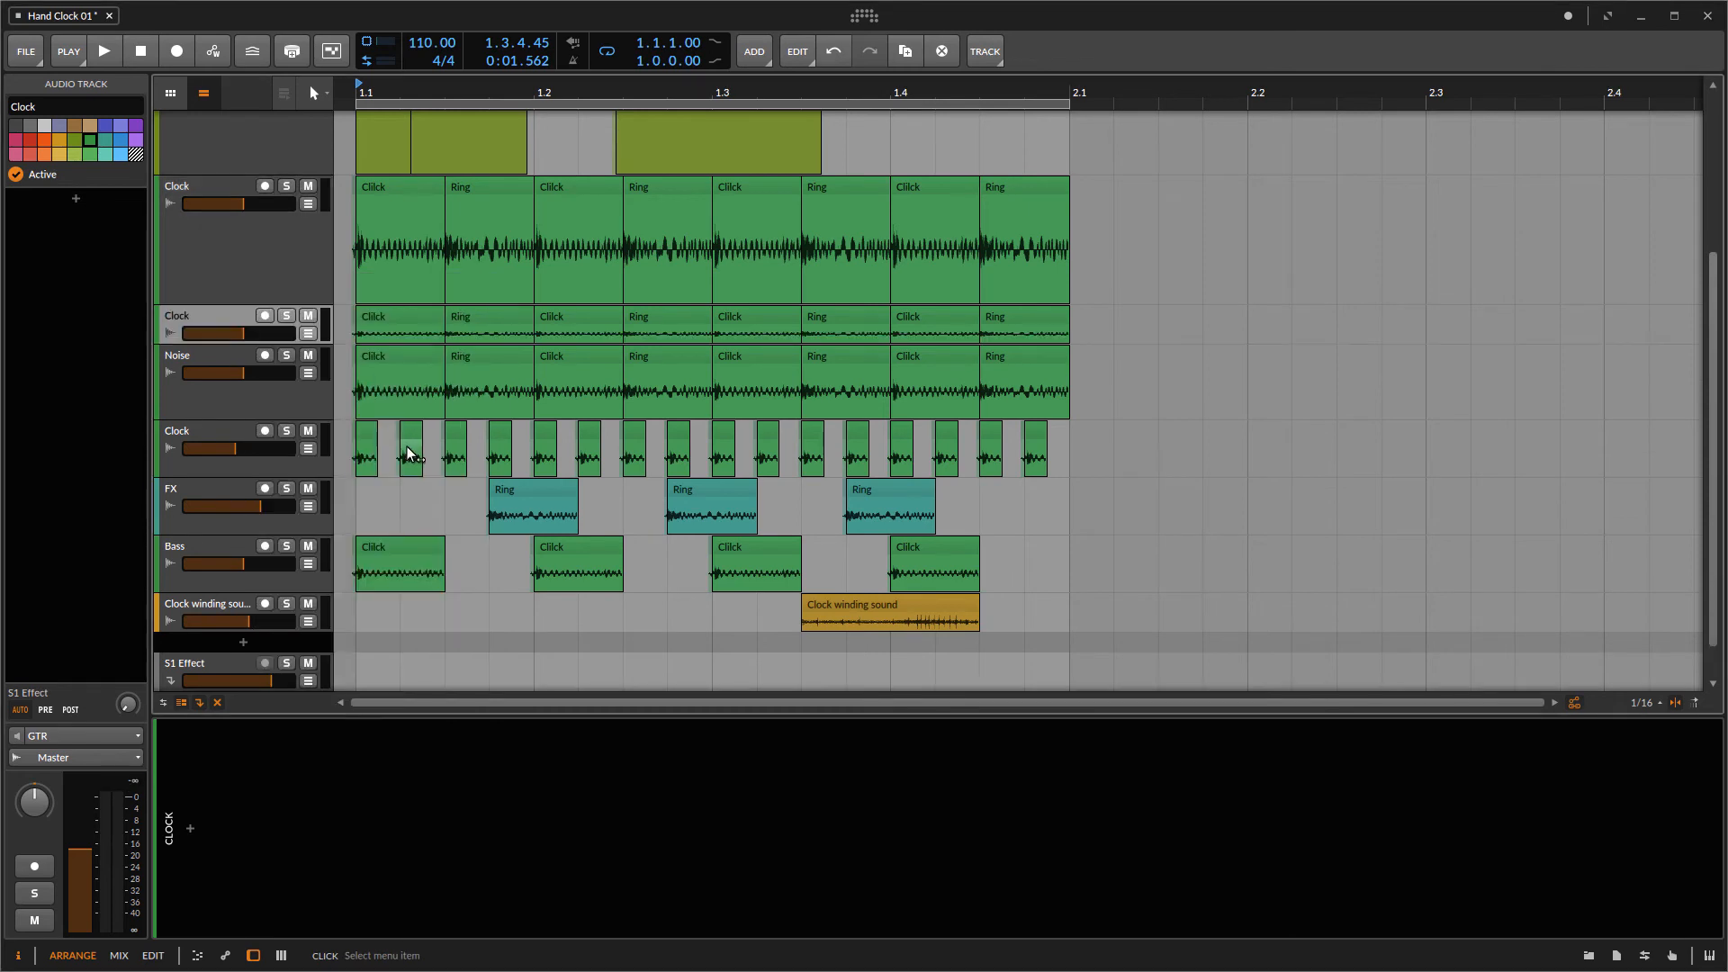
left_click_drag(220, 346, 227, 416)
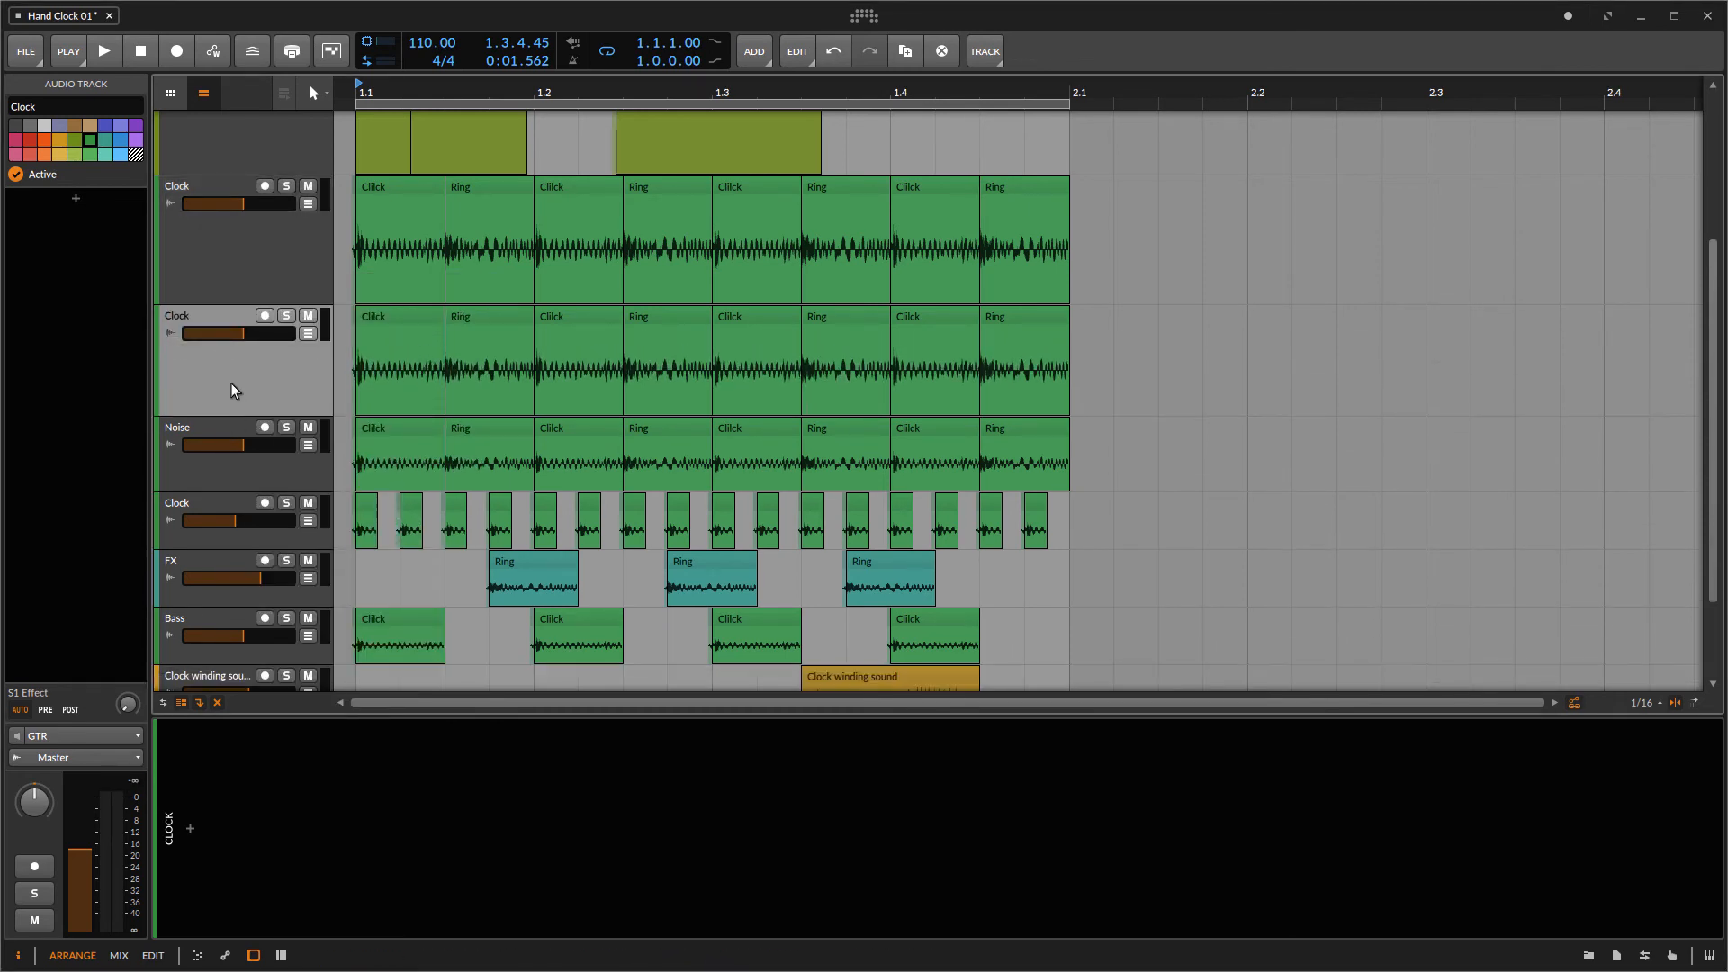
Step: Delete the four Ring clips from the new duplicated Clock track, keeping only the Click clips
left_click(480, 320)
key("Delete")
left_click(657, 312)
key("Delete")
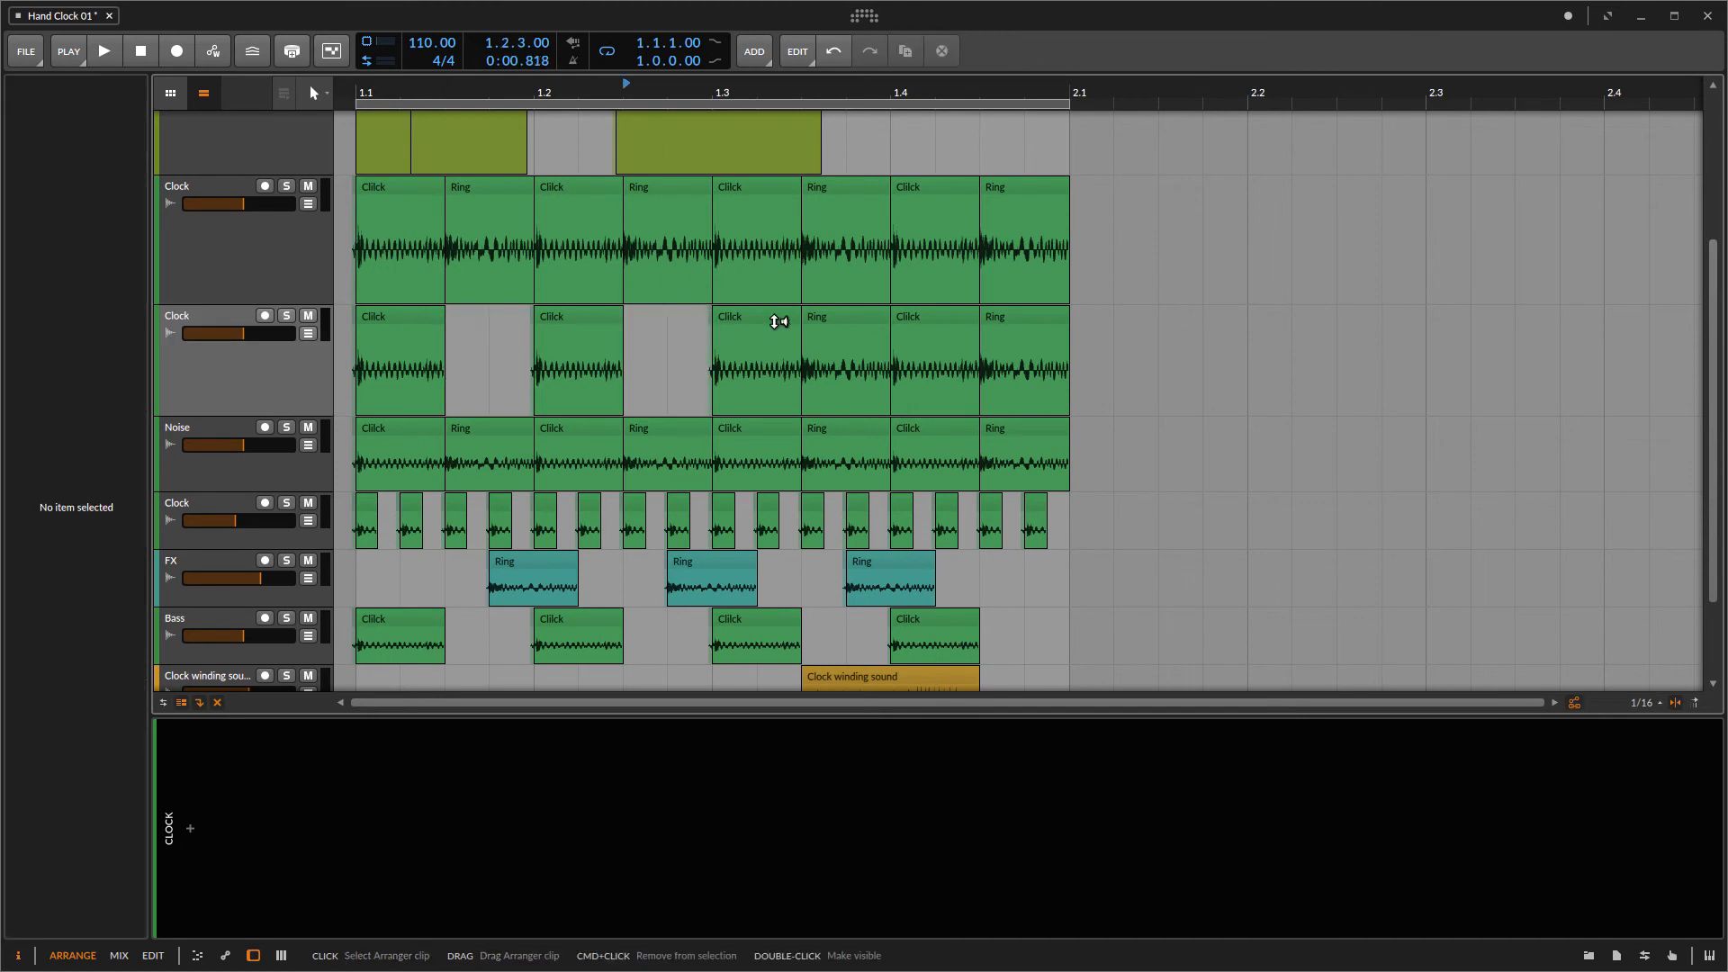
left_click(1023, 316)
key("Delete")
left_click(847, 317)
key("Delete")
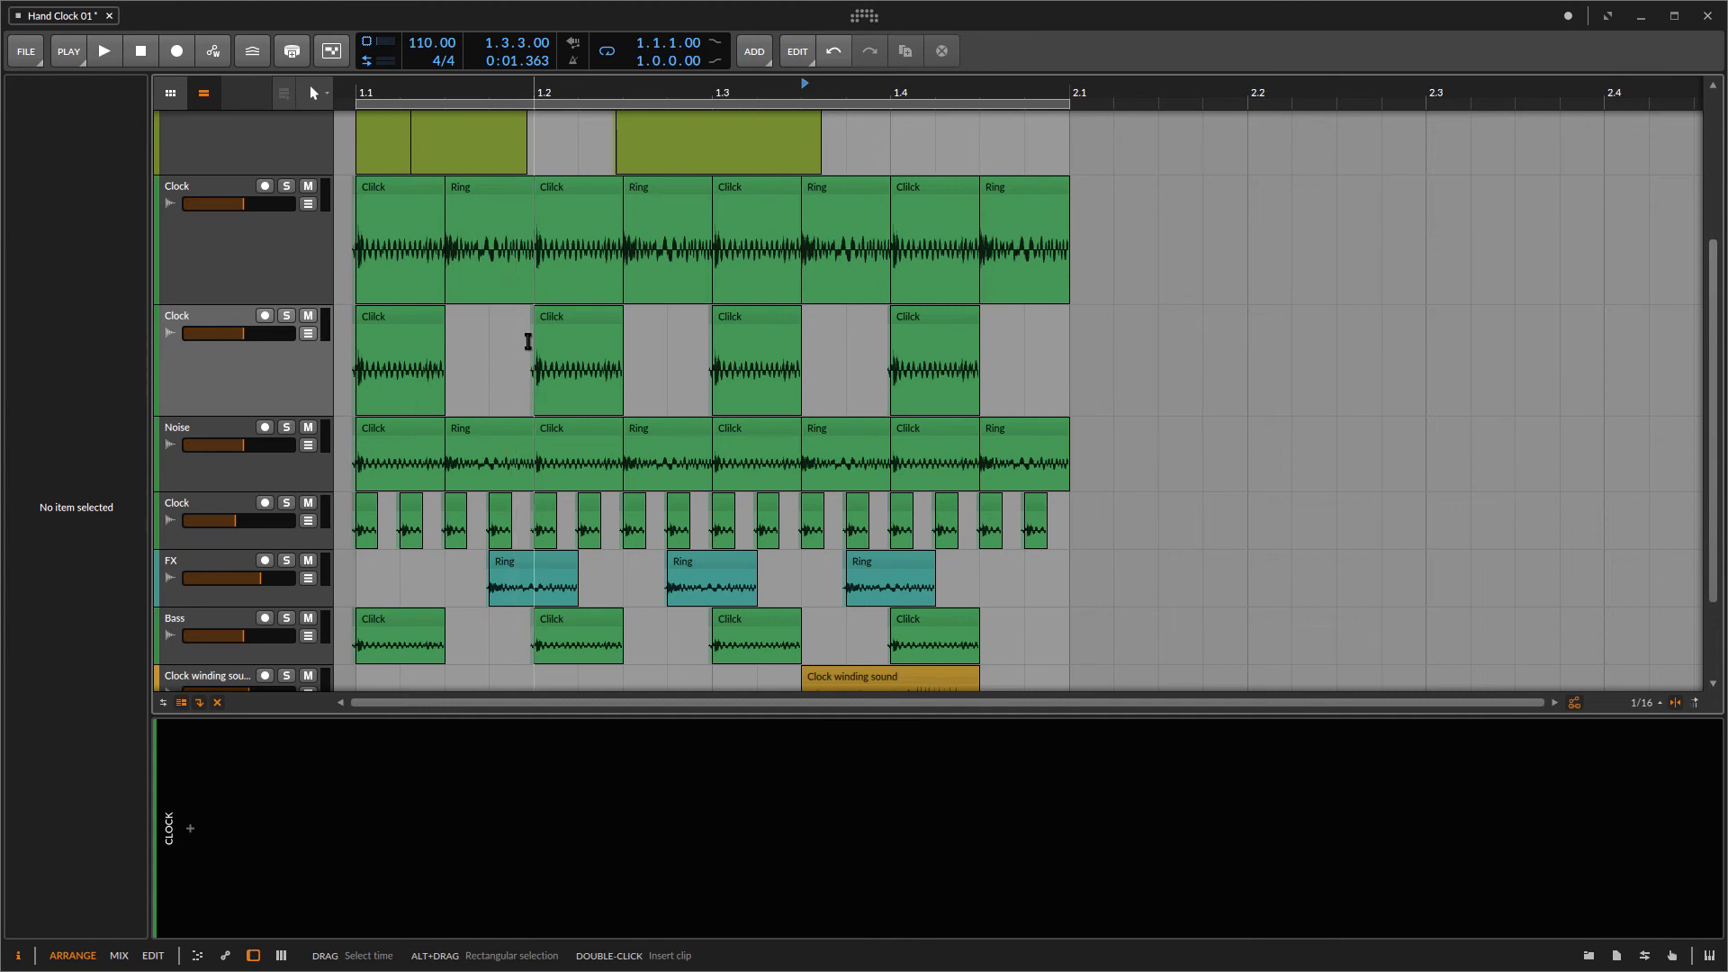
Step: Shorten the four remaining Click clips to one sixteenth each
left_click_drag(987, 322, 394, 329)
left_click_drag(393, 326, 399, 327)
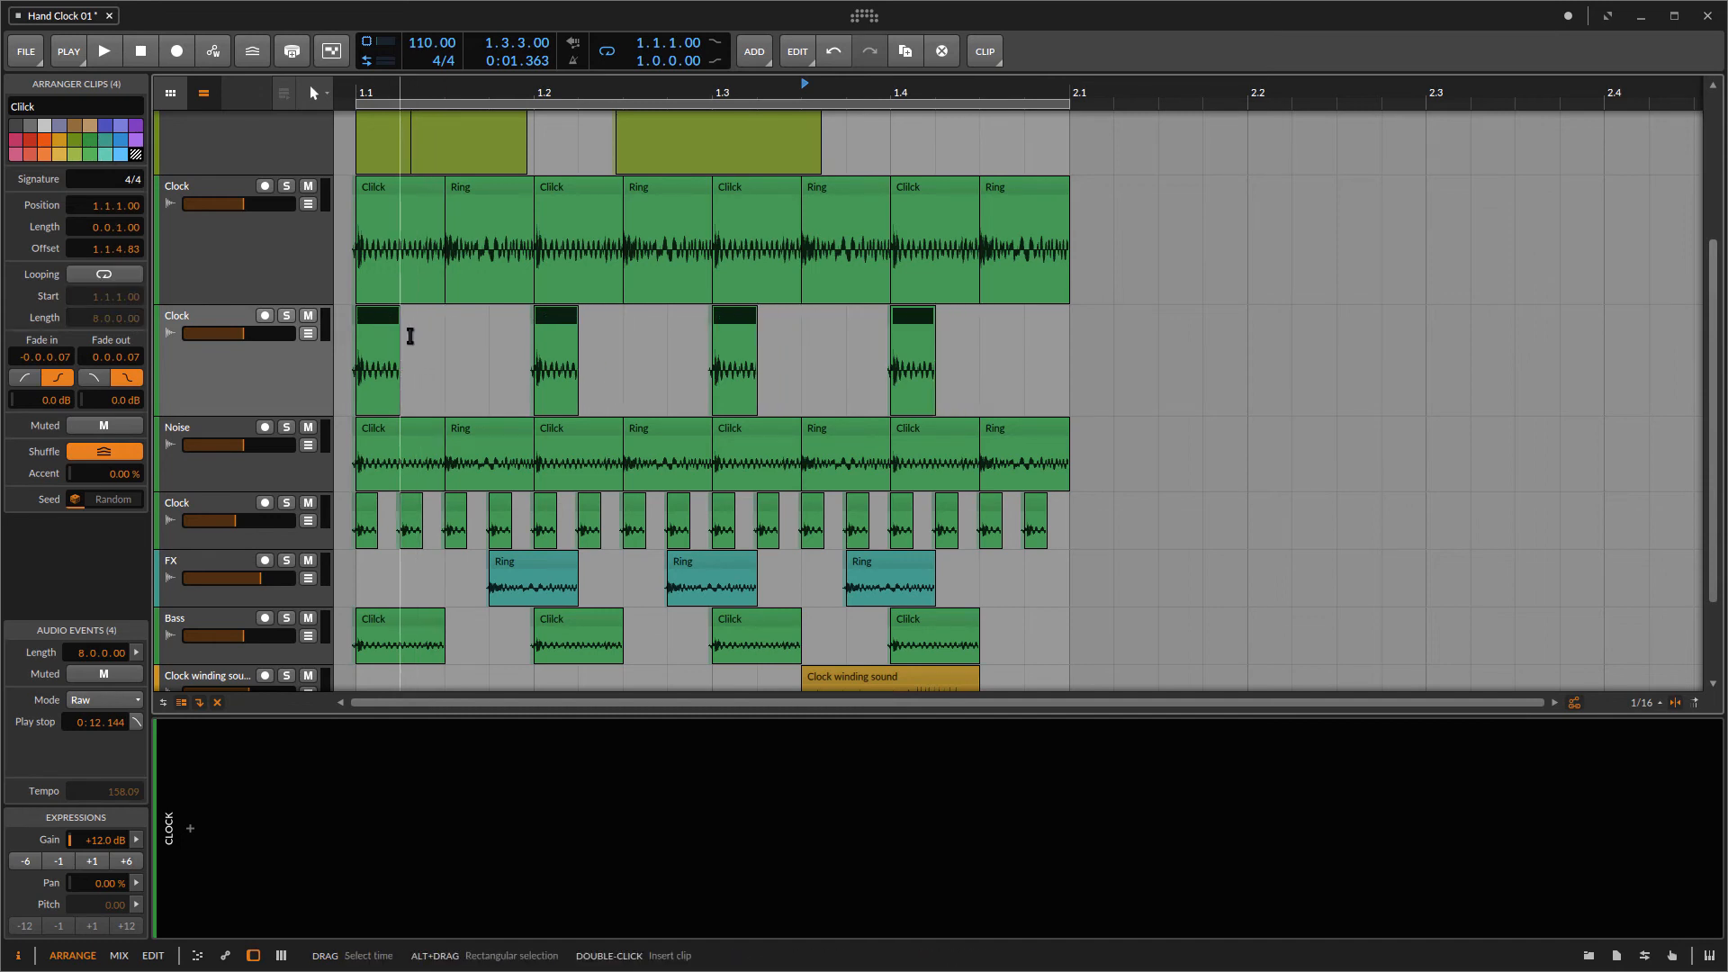
Step: Rename the new track to Drum and solo it
left_click(215, 399)
double_click(197, 312)
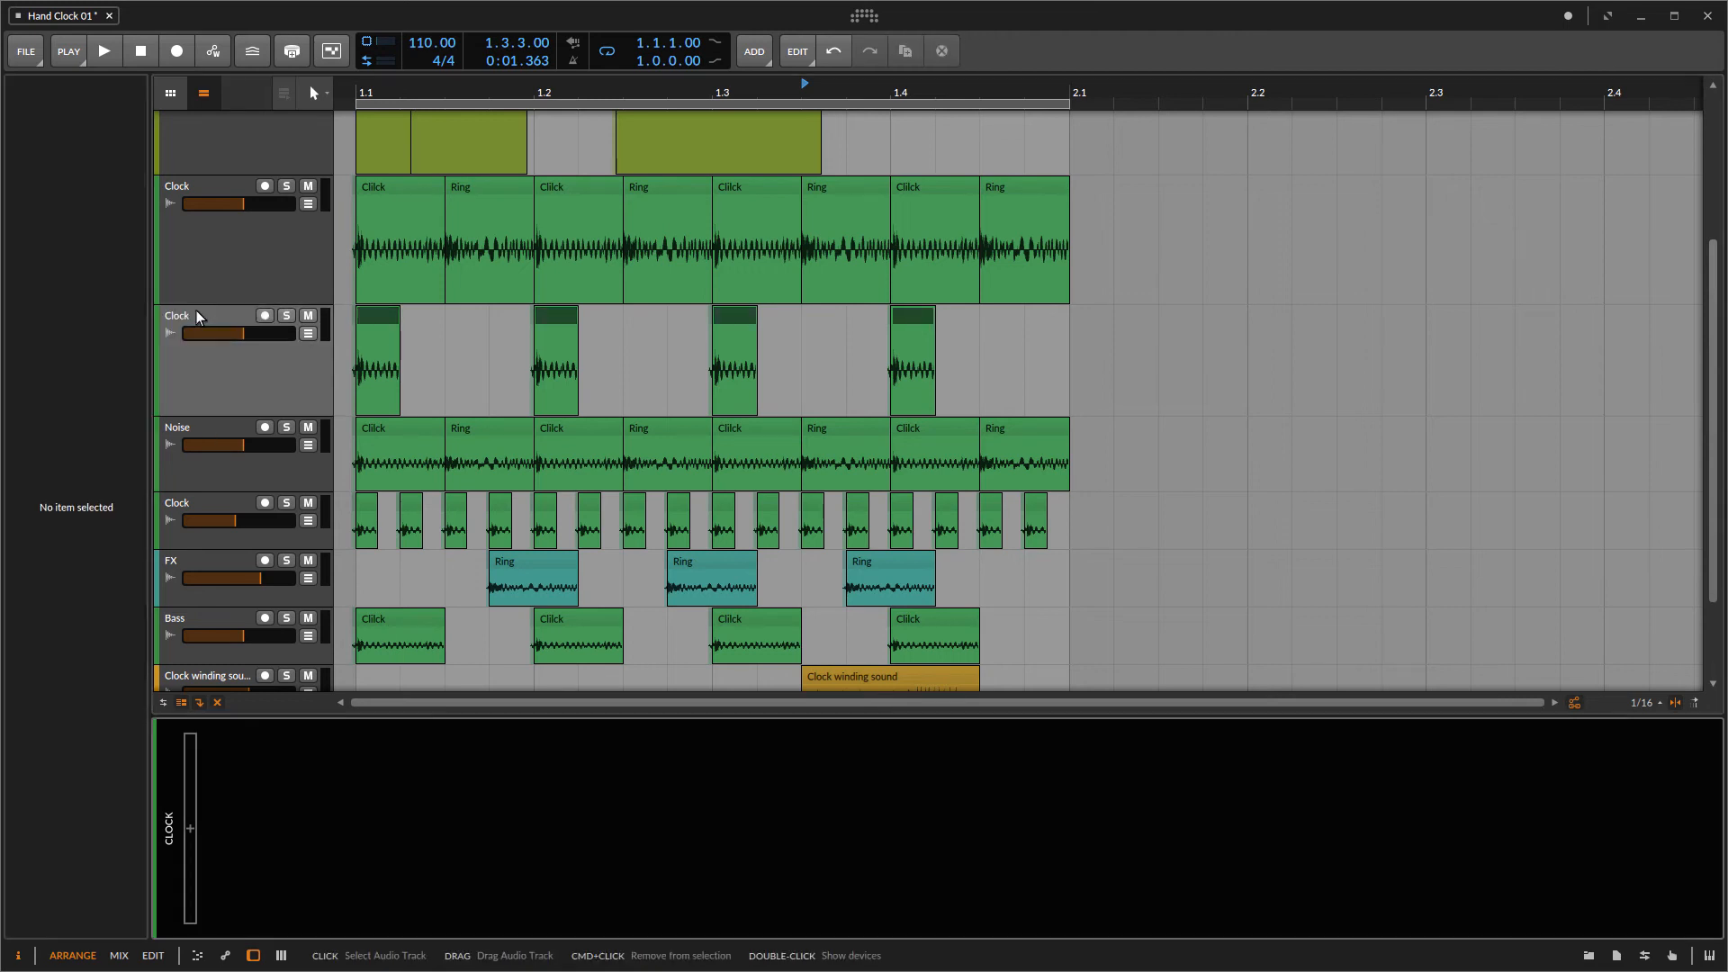
left_click(184, 317)
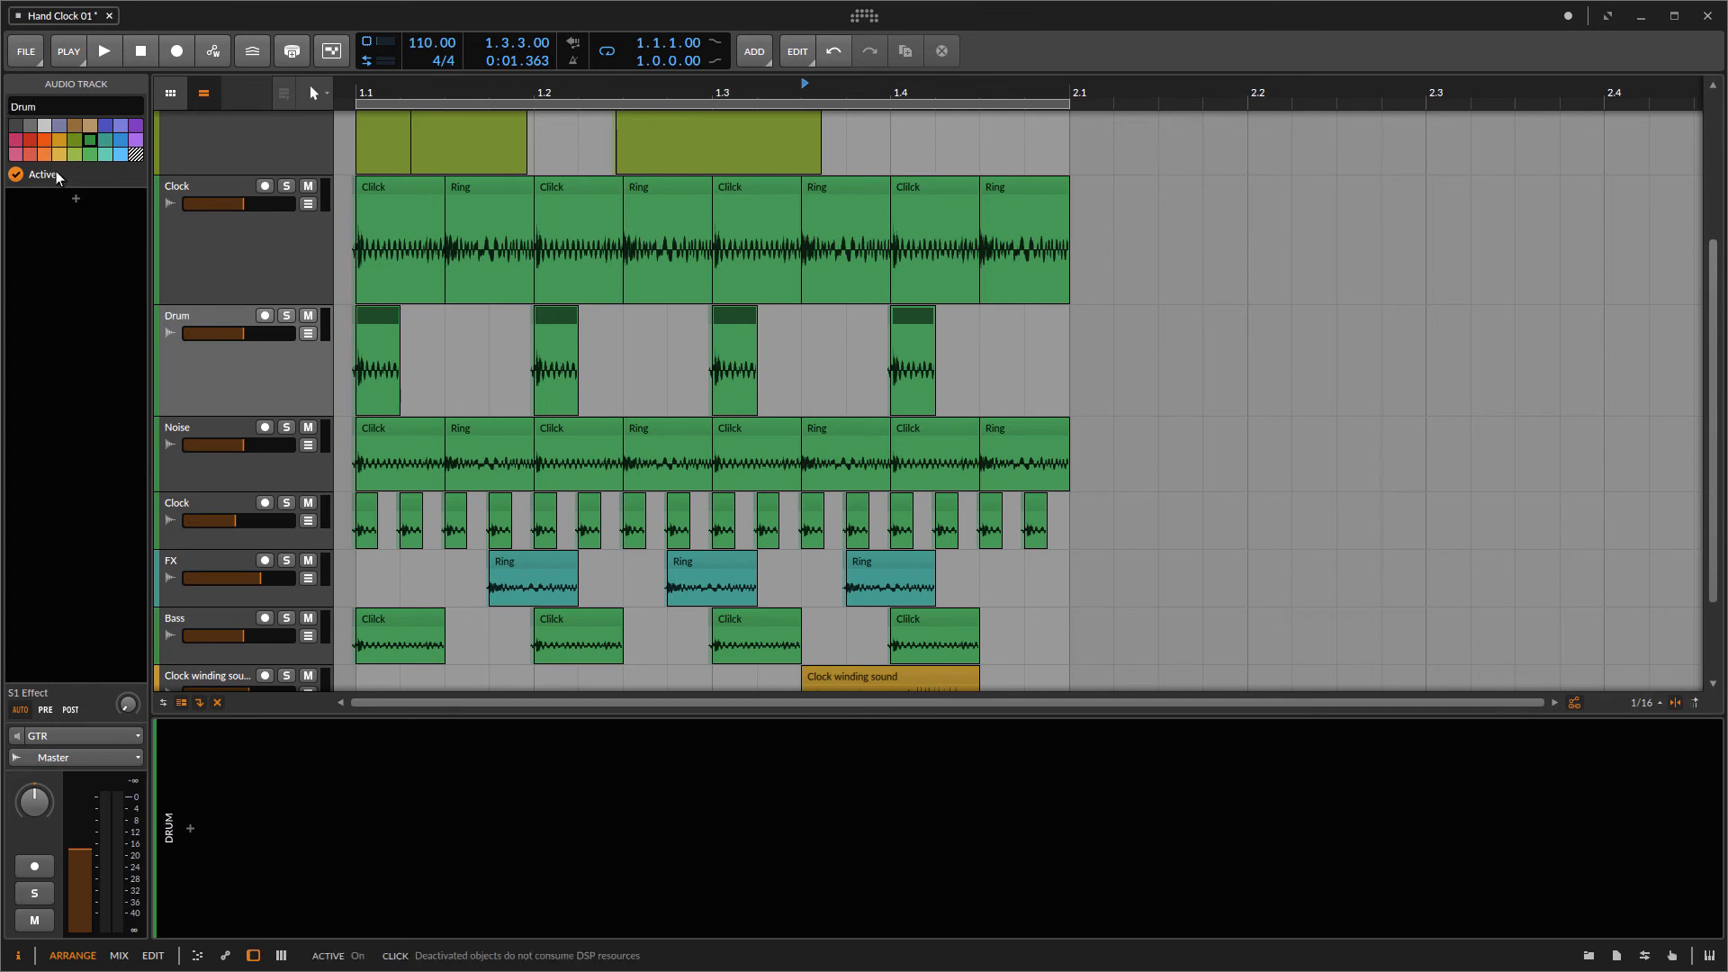
left_click(251, 364)
left_click(286, 315)
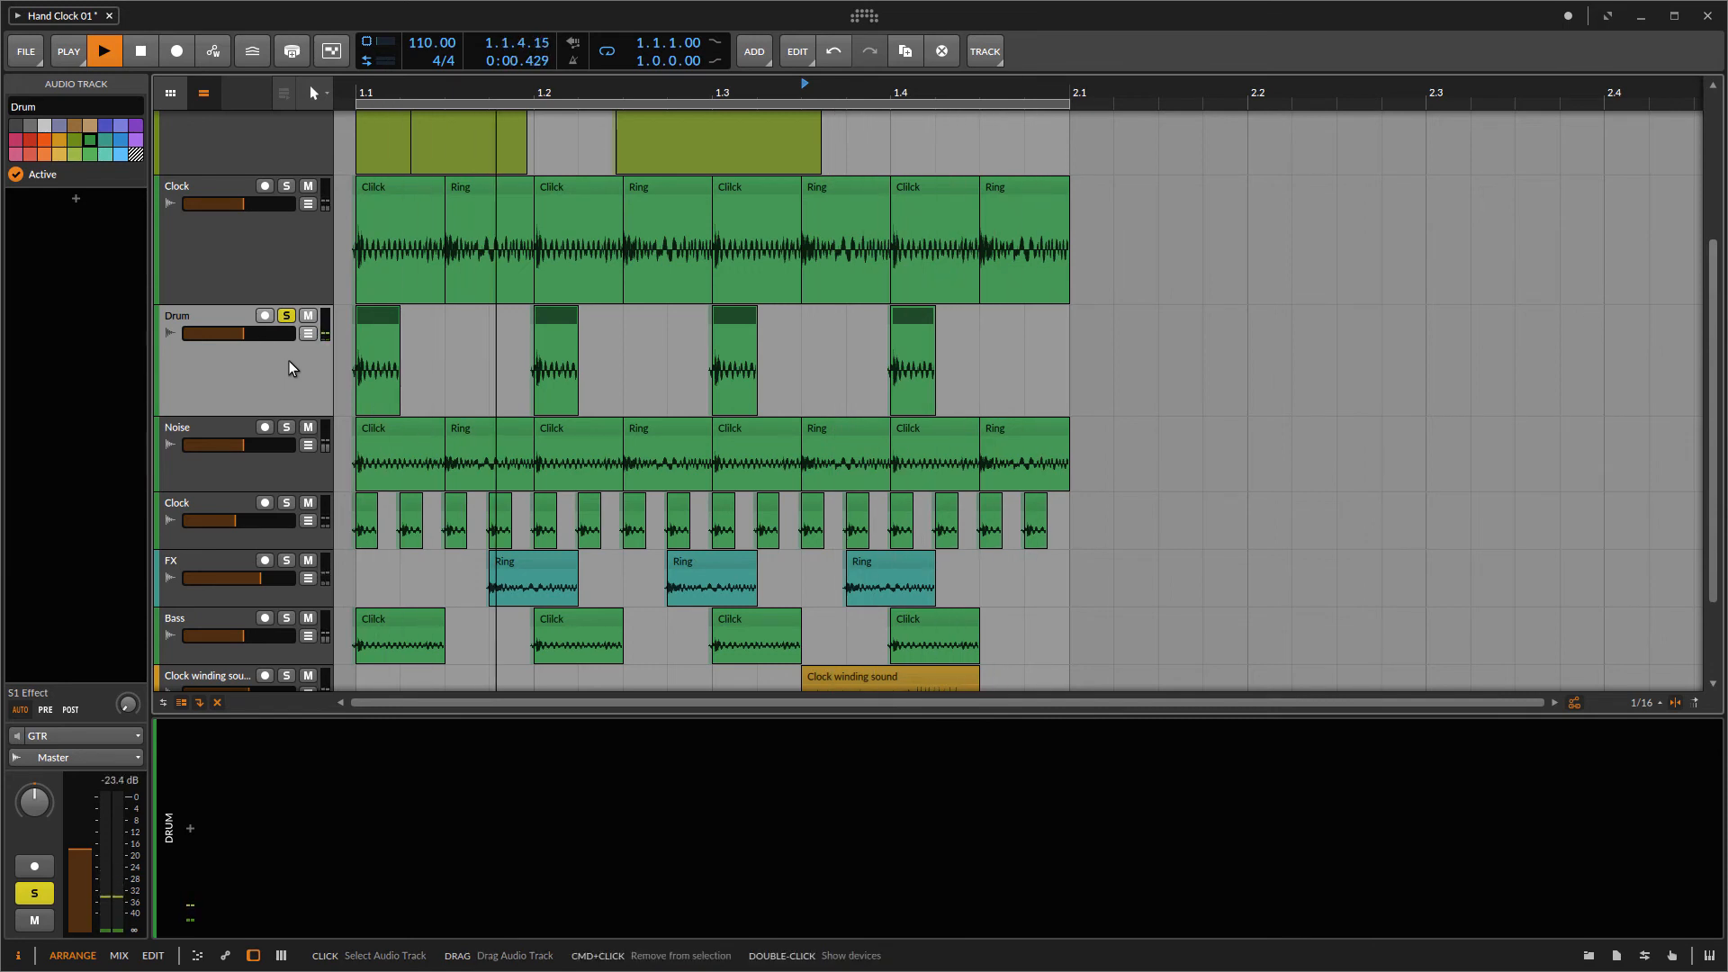
Step: Add a Freq Shifter device to the Drum track
left_click(190, 829)
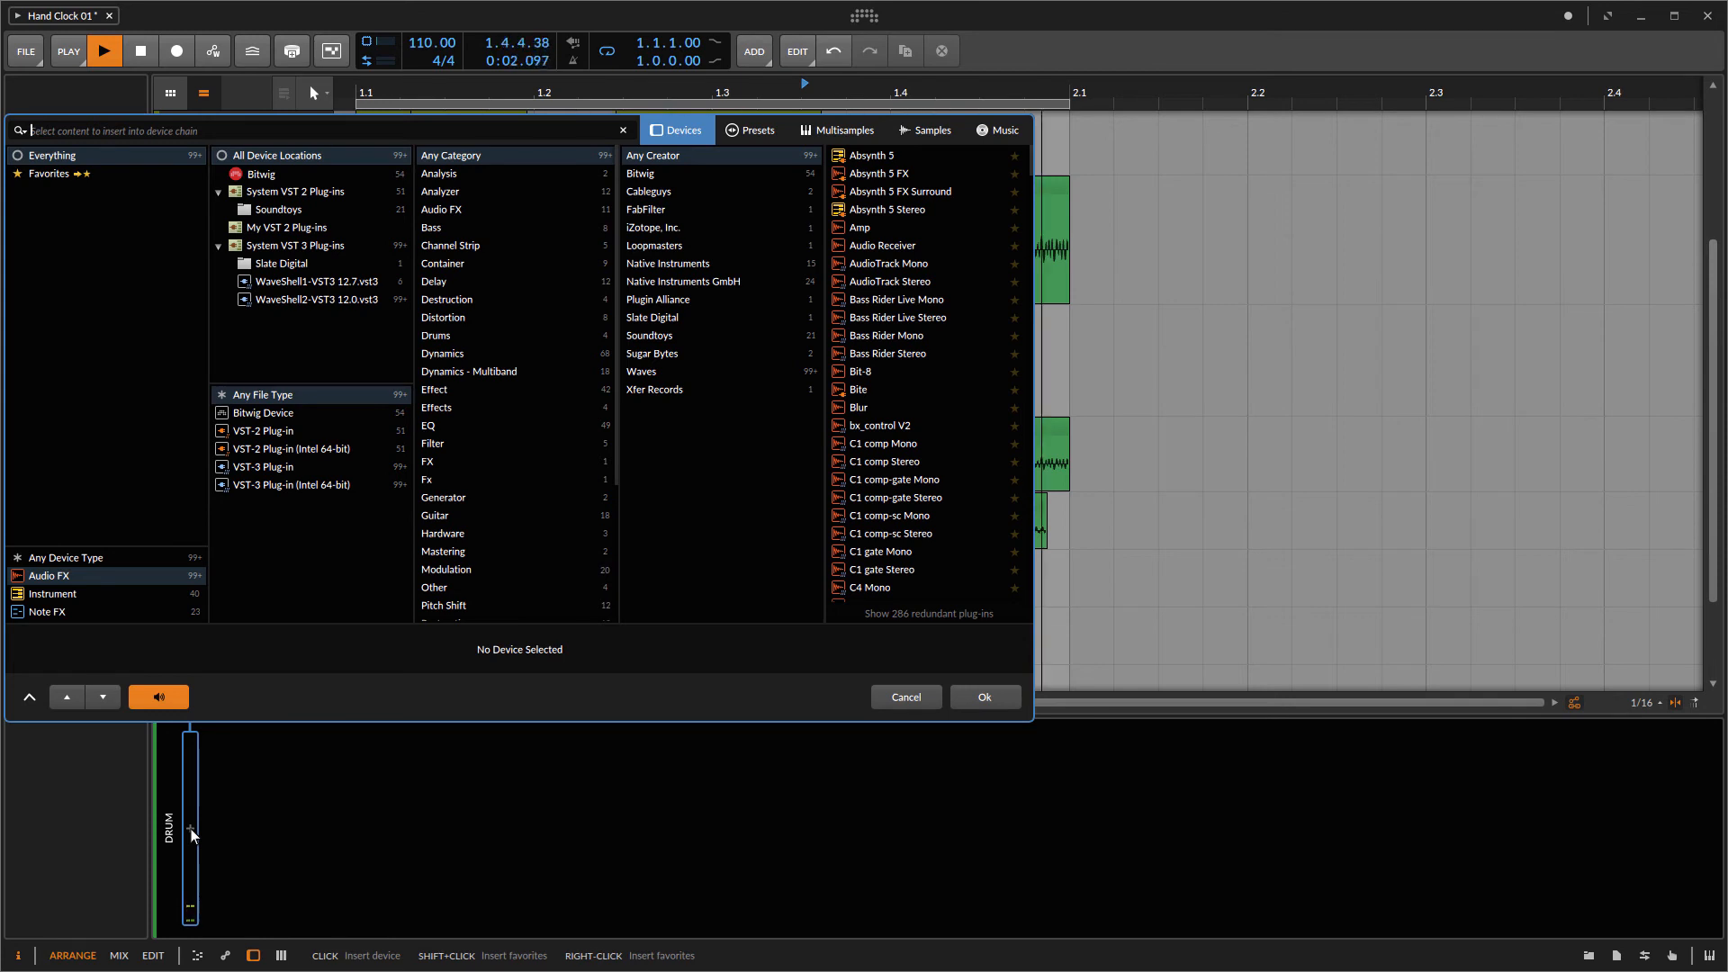
type("freque")
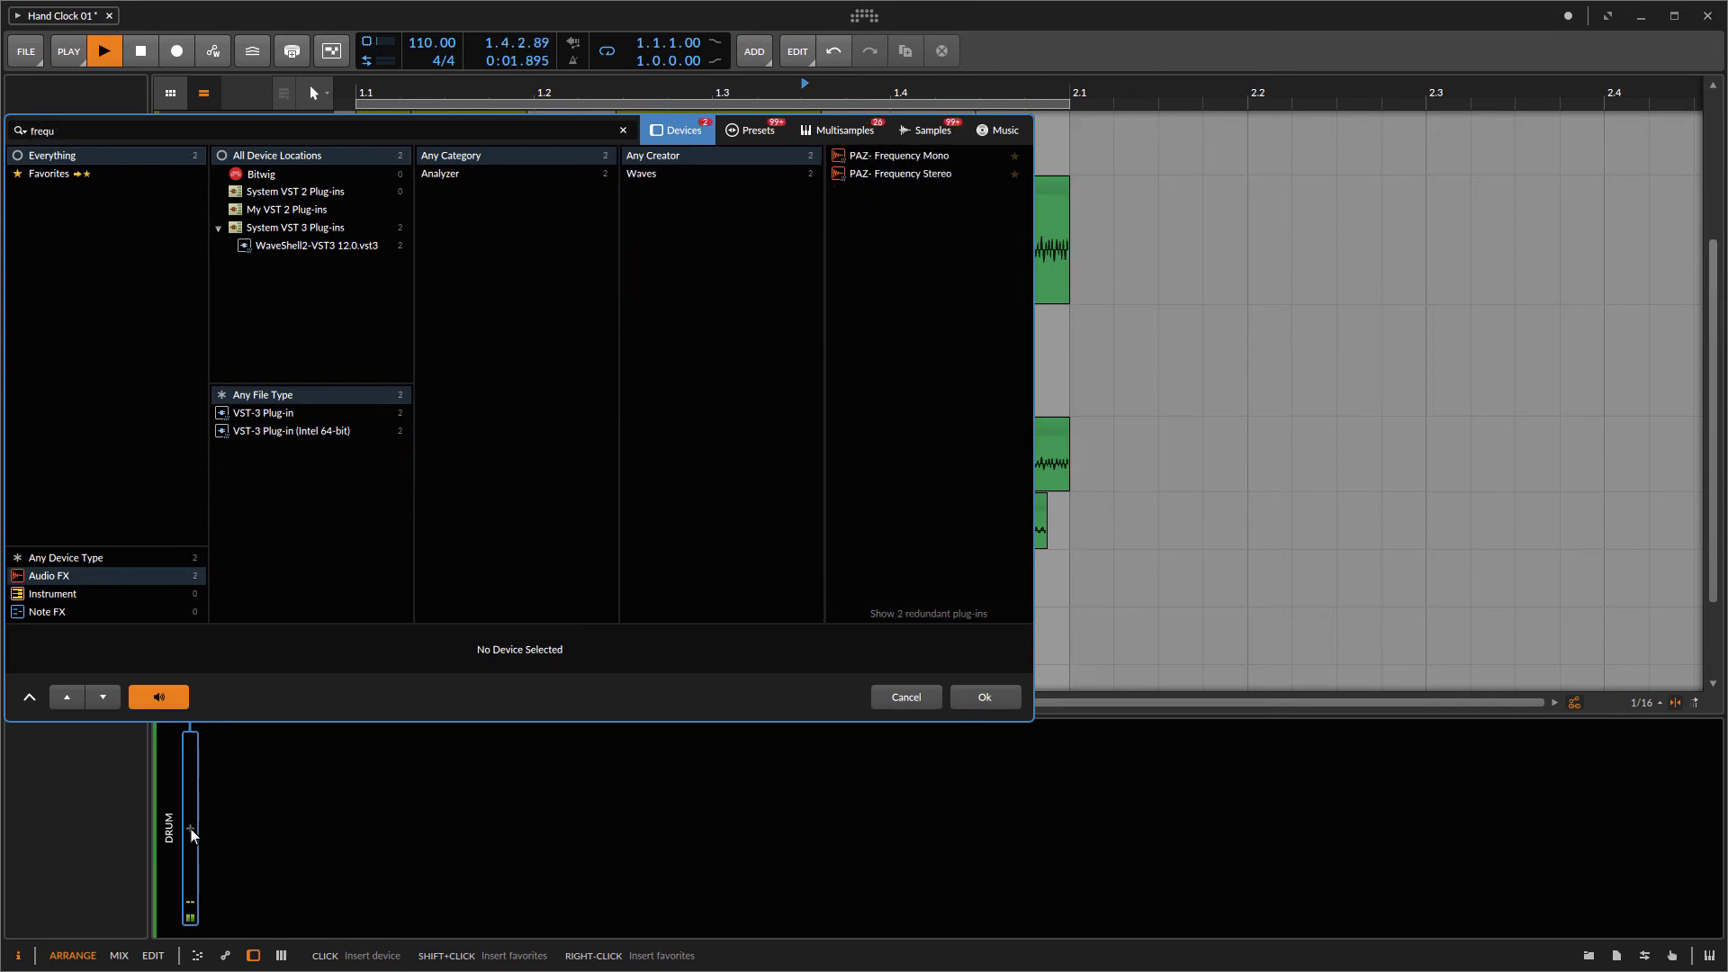
key("BackSpace")
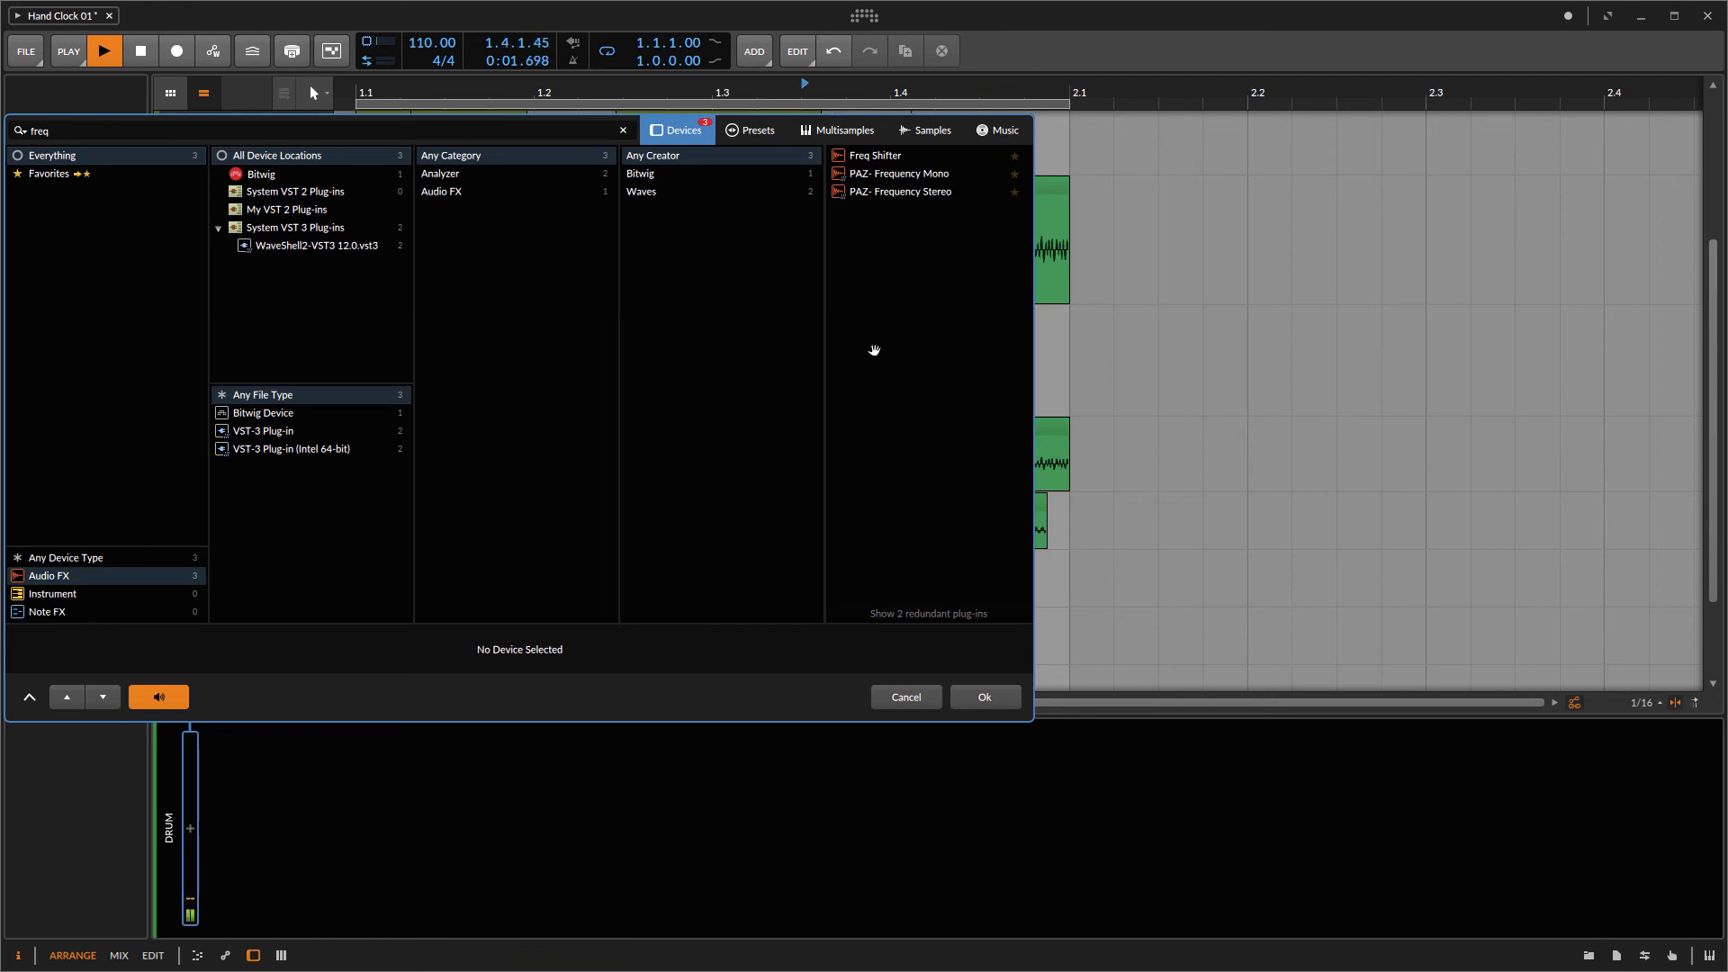
double_click(875, 158)
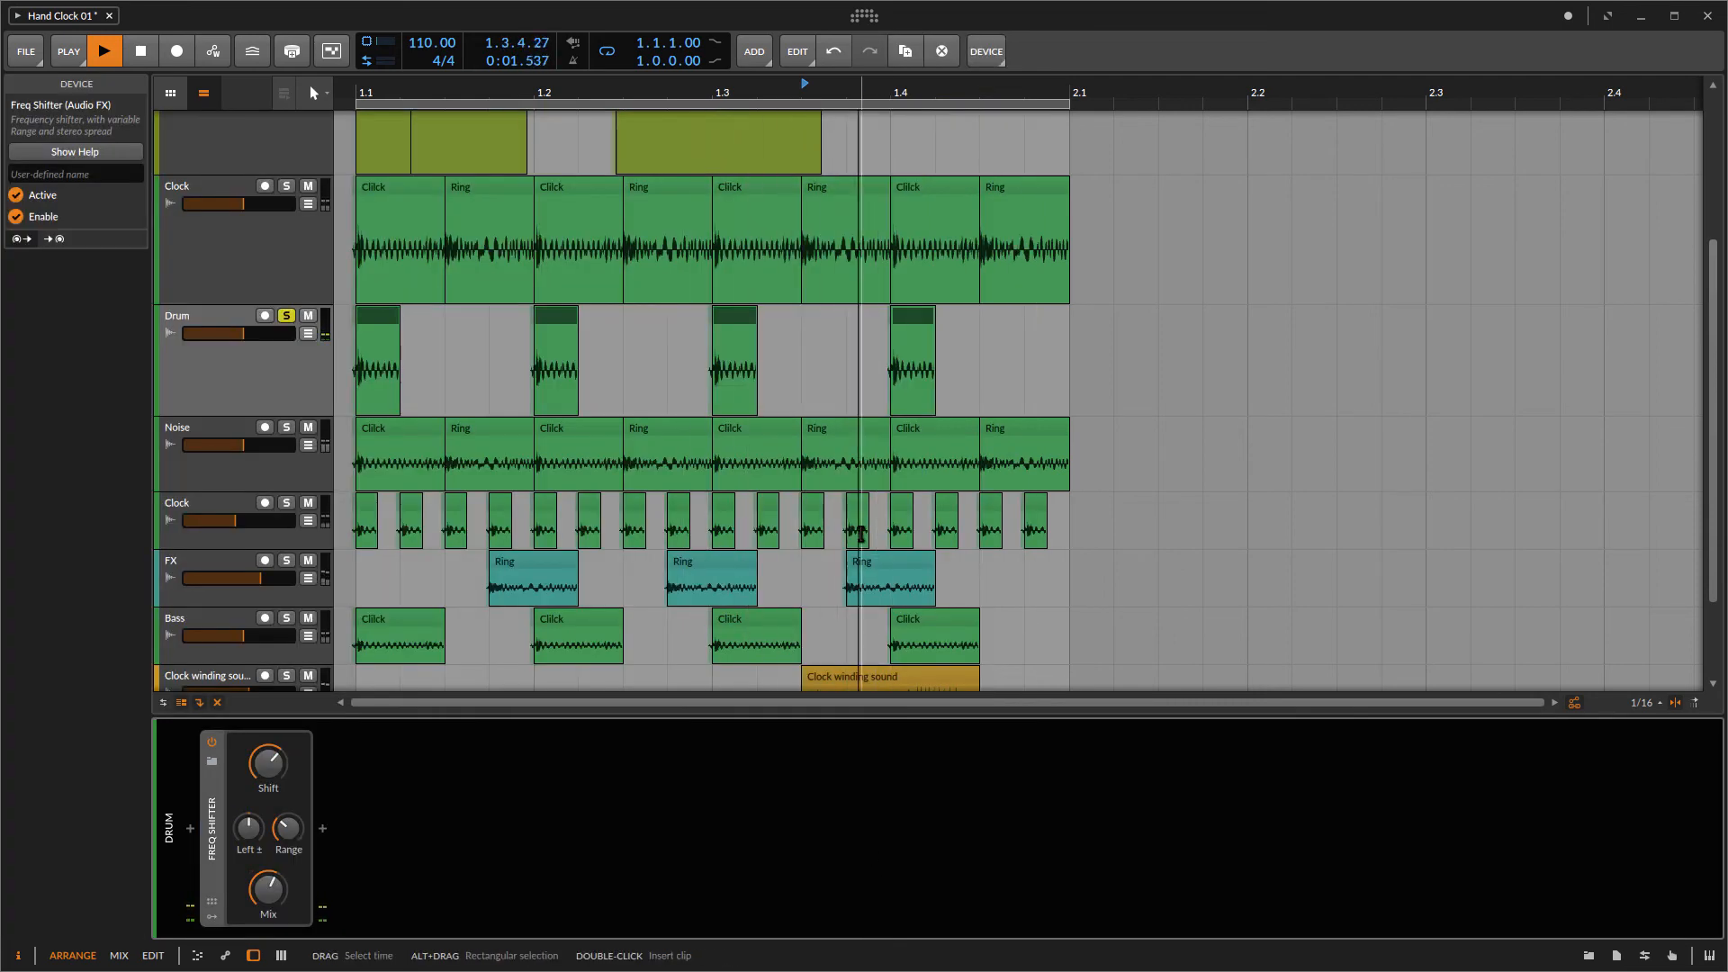
Step: Load the Pitched Down A Lot preset onto the Drum track's Freq Shifter
left_click(237, 771)
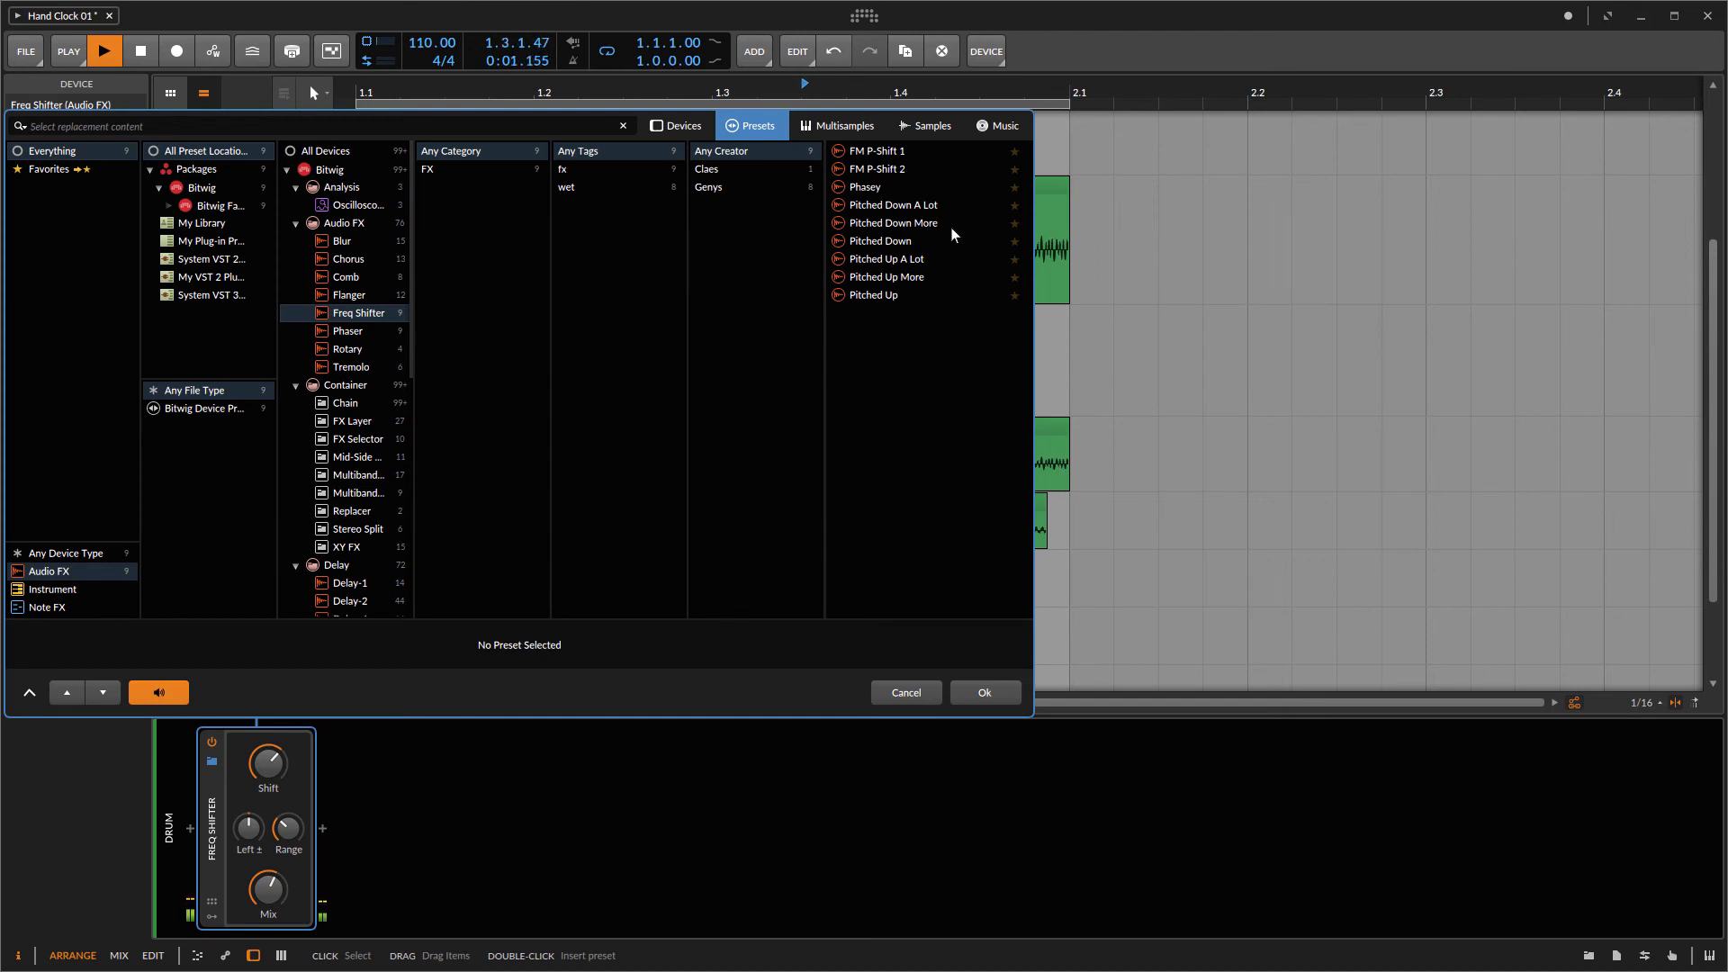
left_click(905, 242)
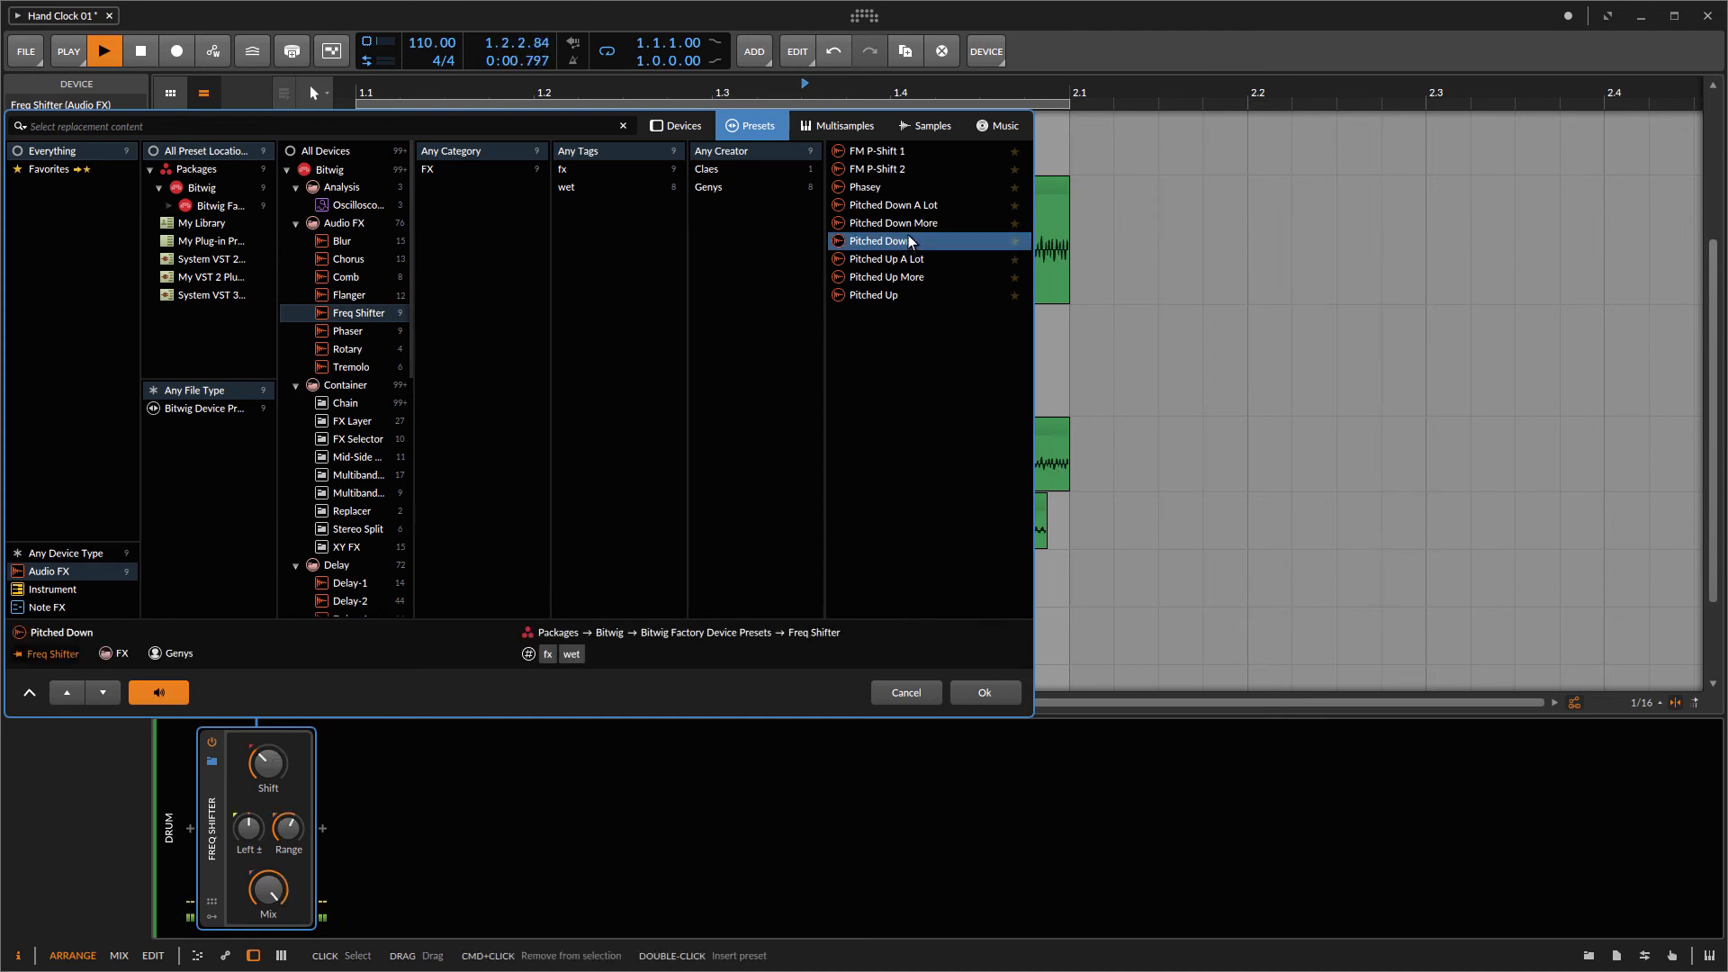
left_click(903, 225)
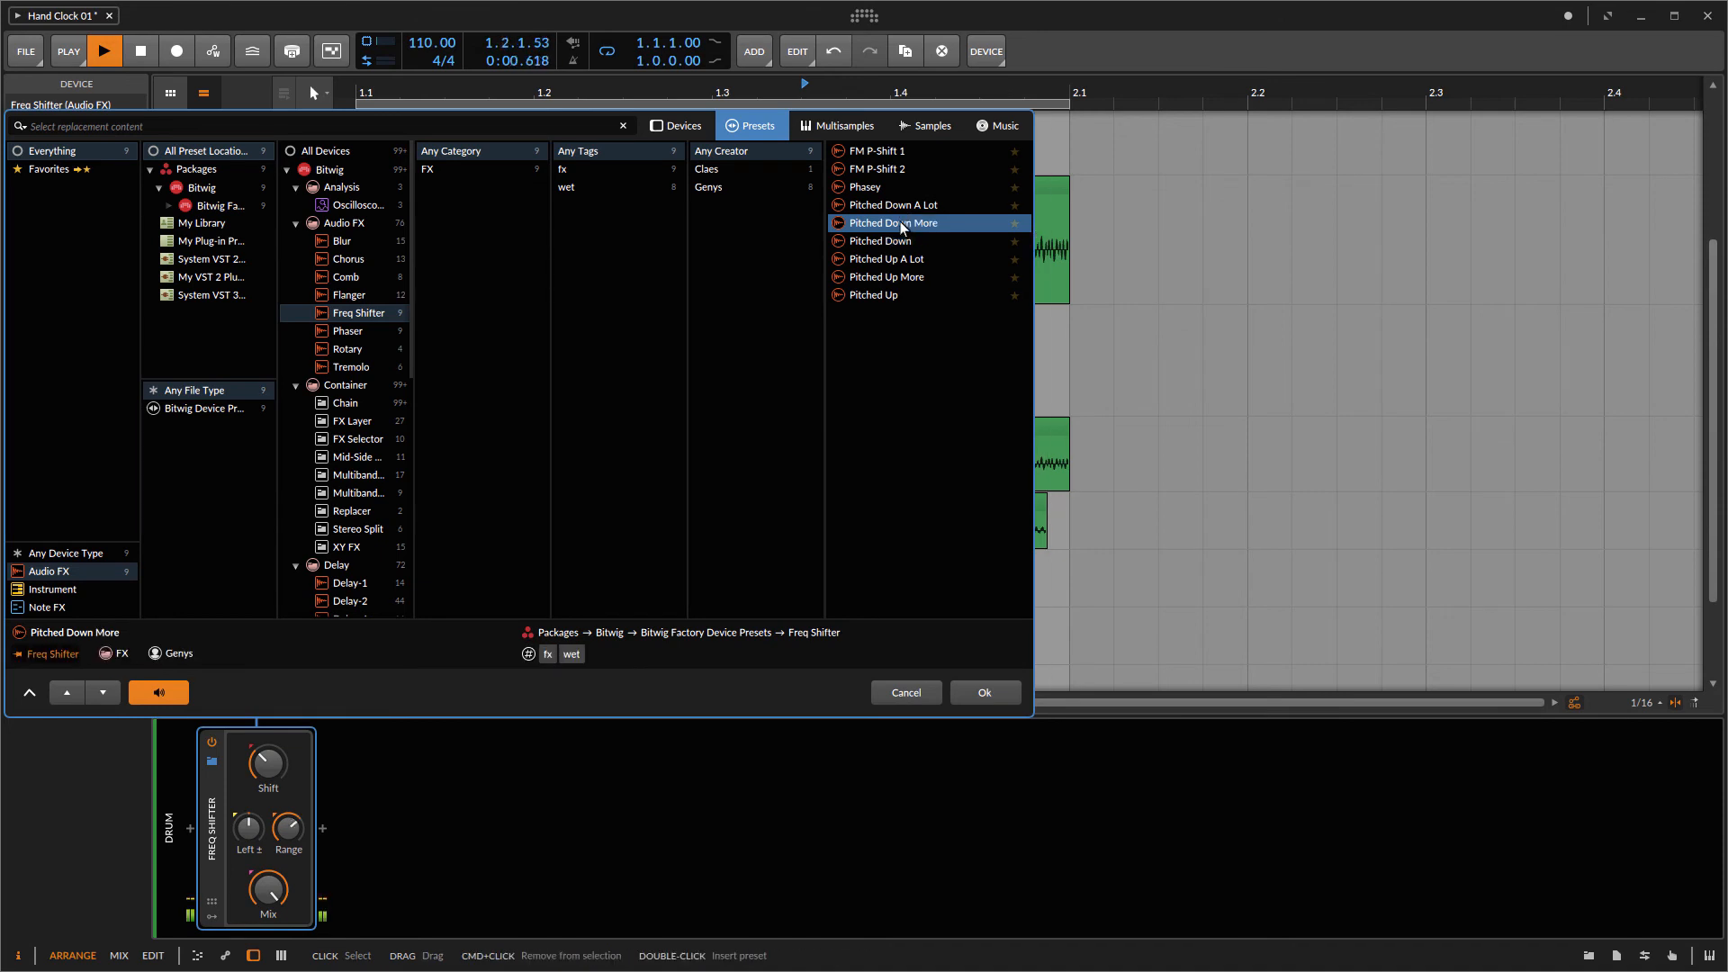
left_click(899, 207)
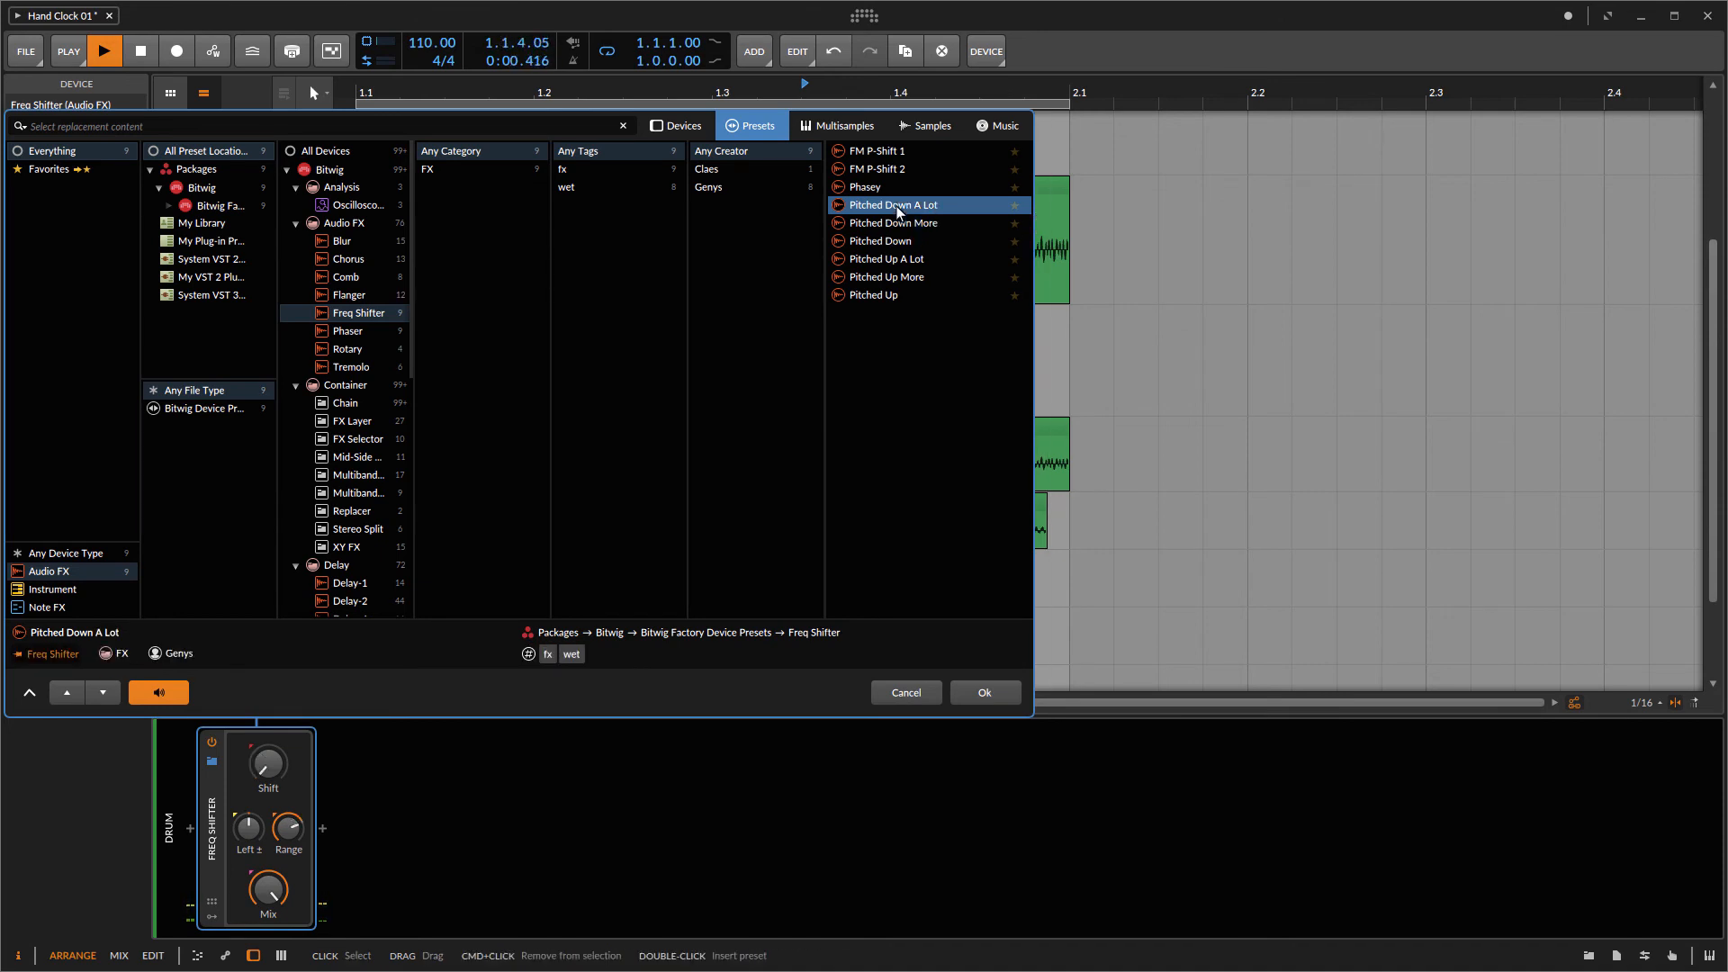
left_click(973, 695)
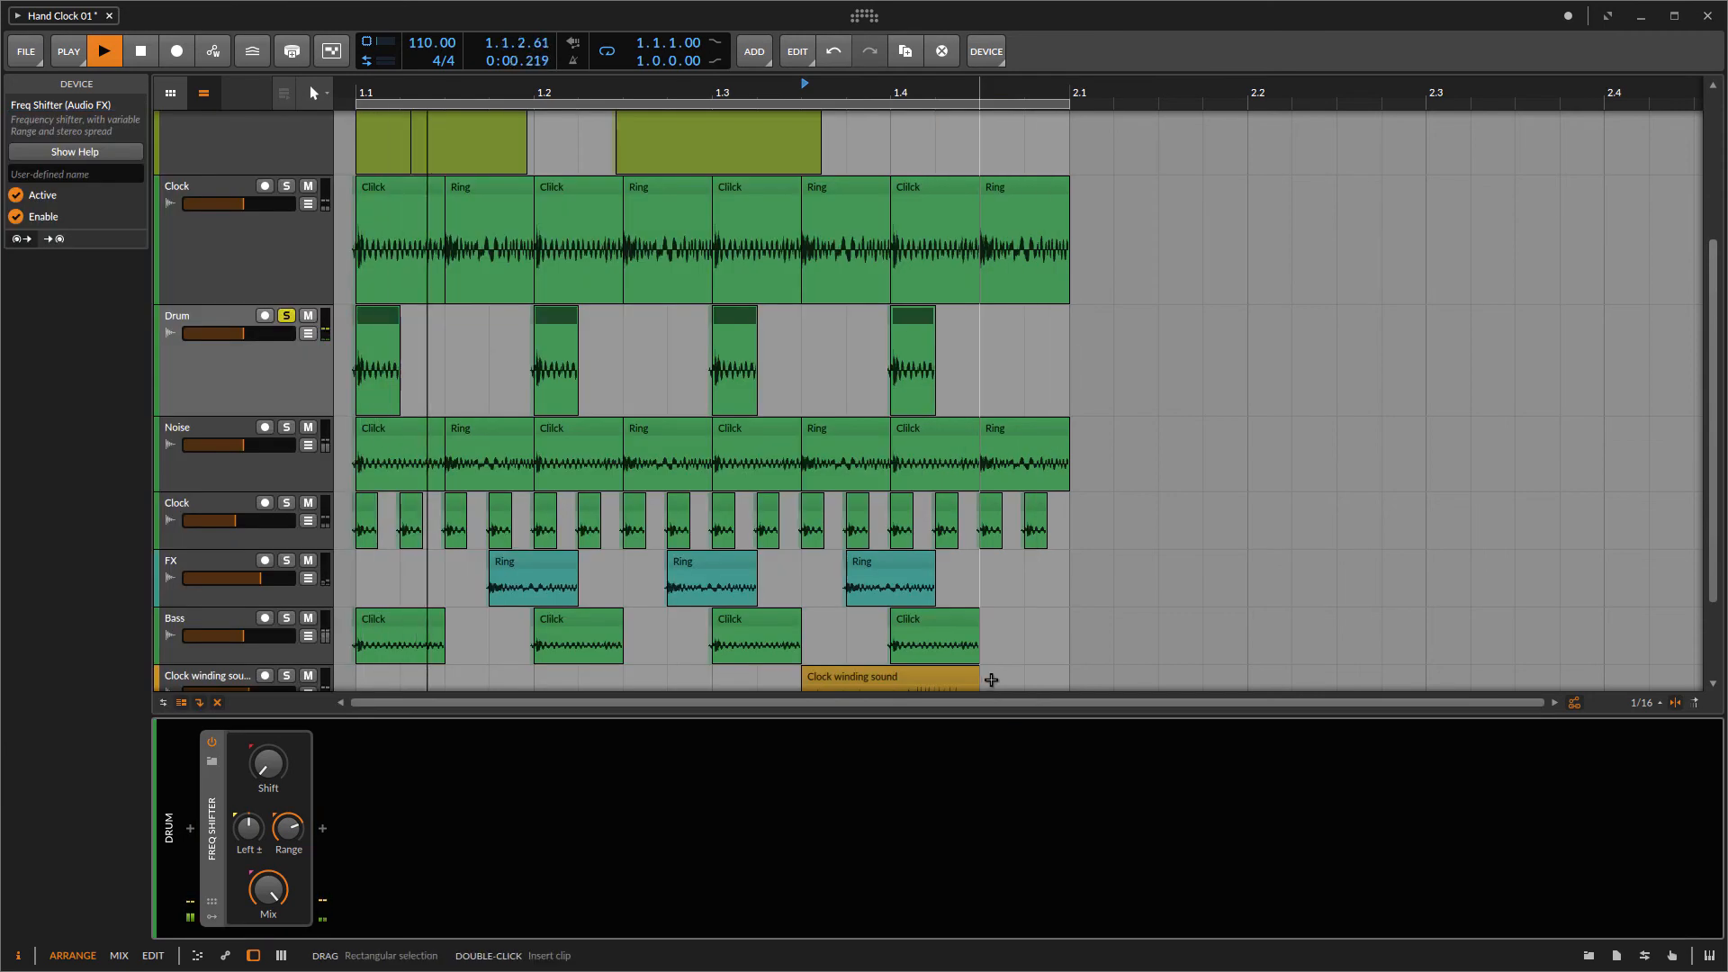
left_click(211, 762)
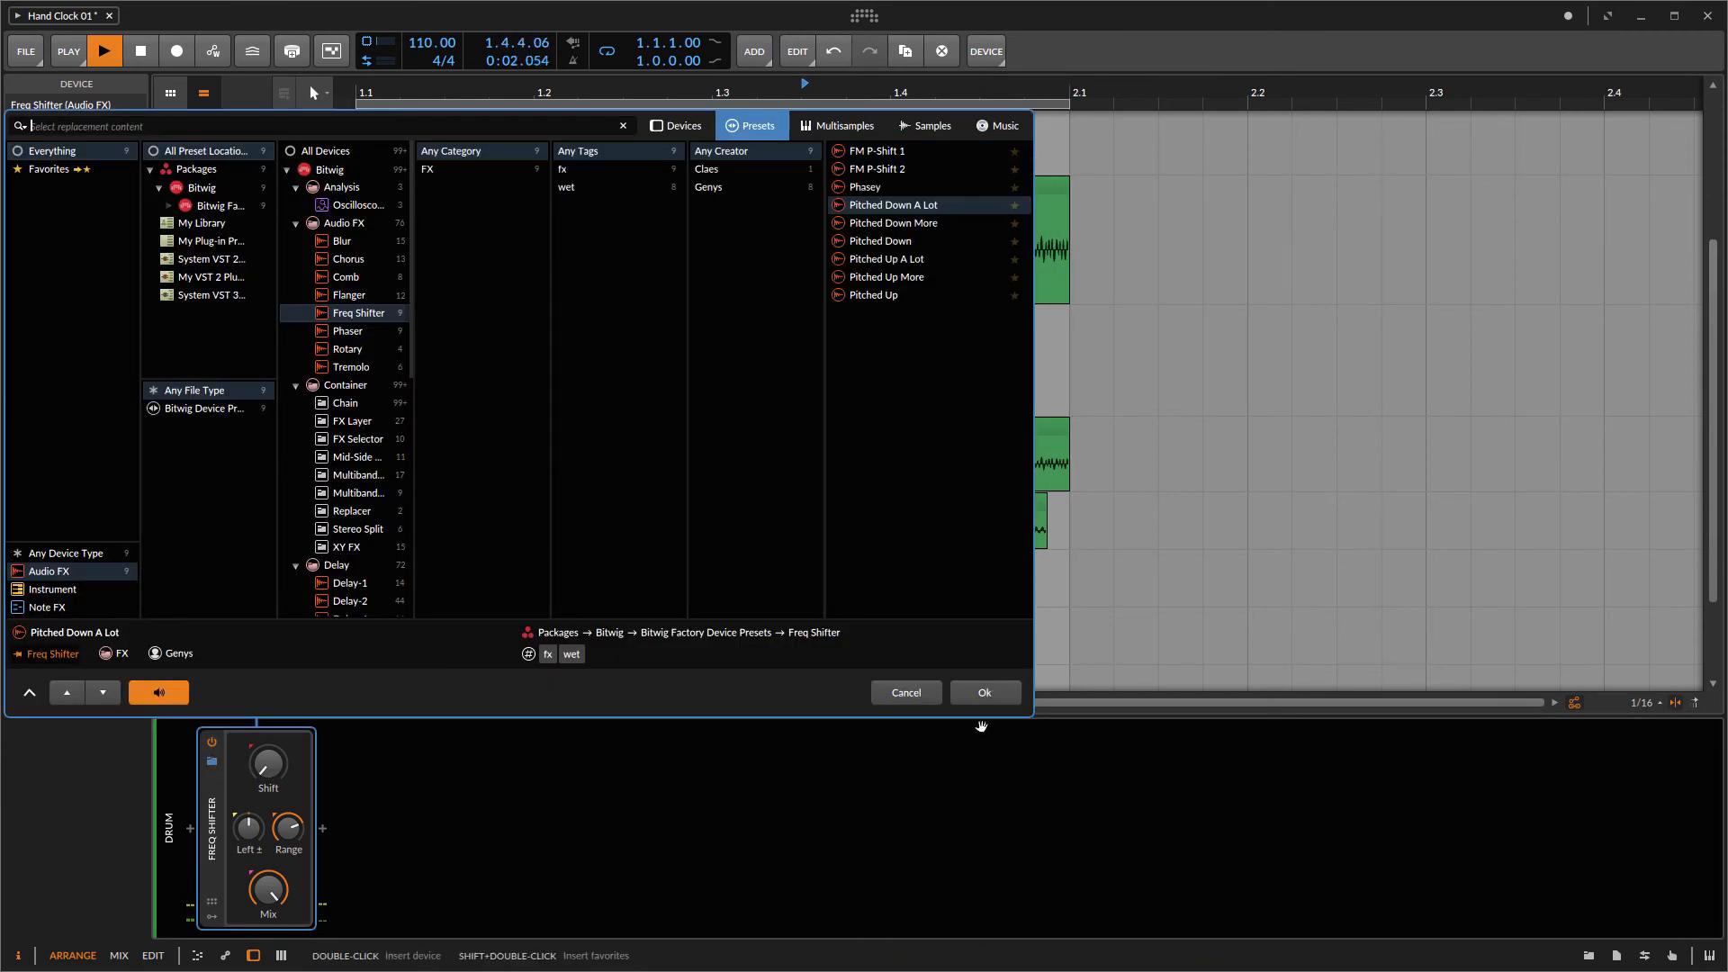
left_click(986, 695)
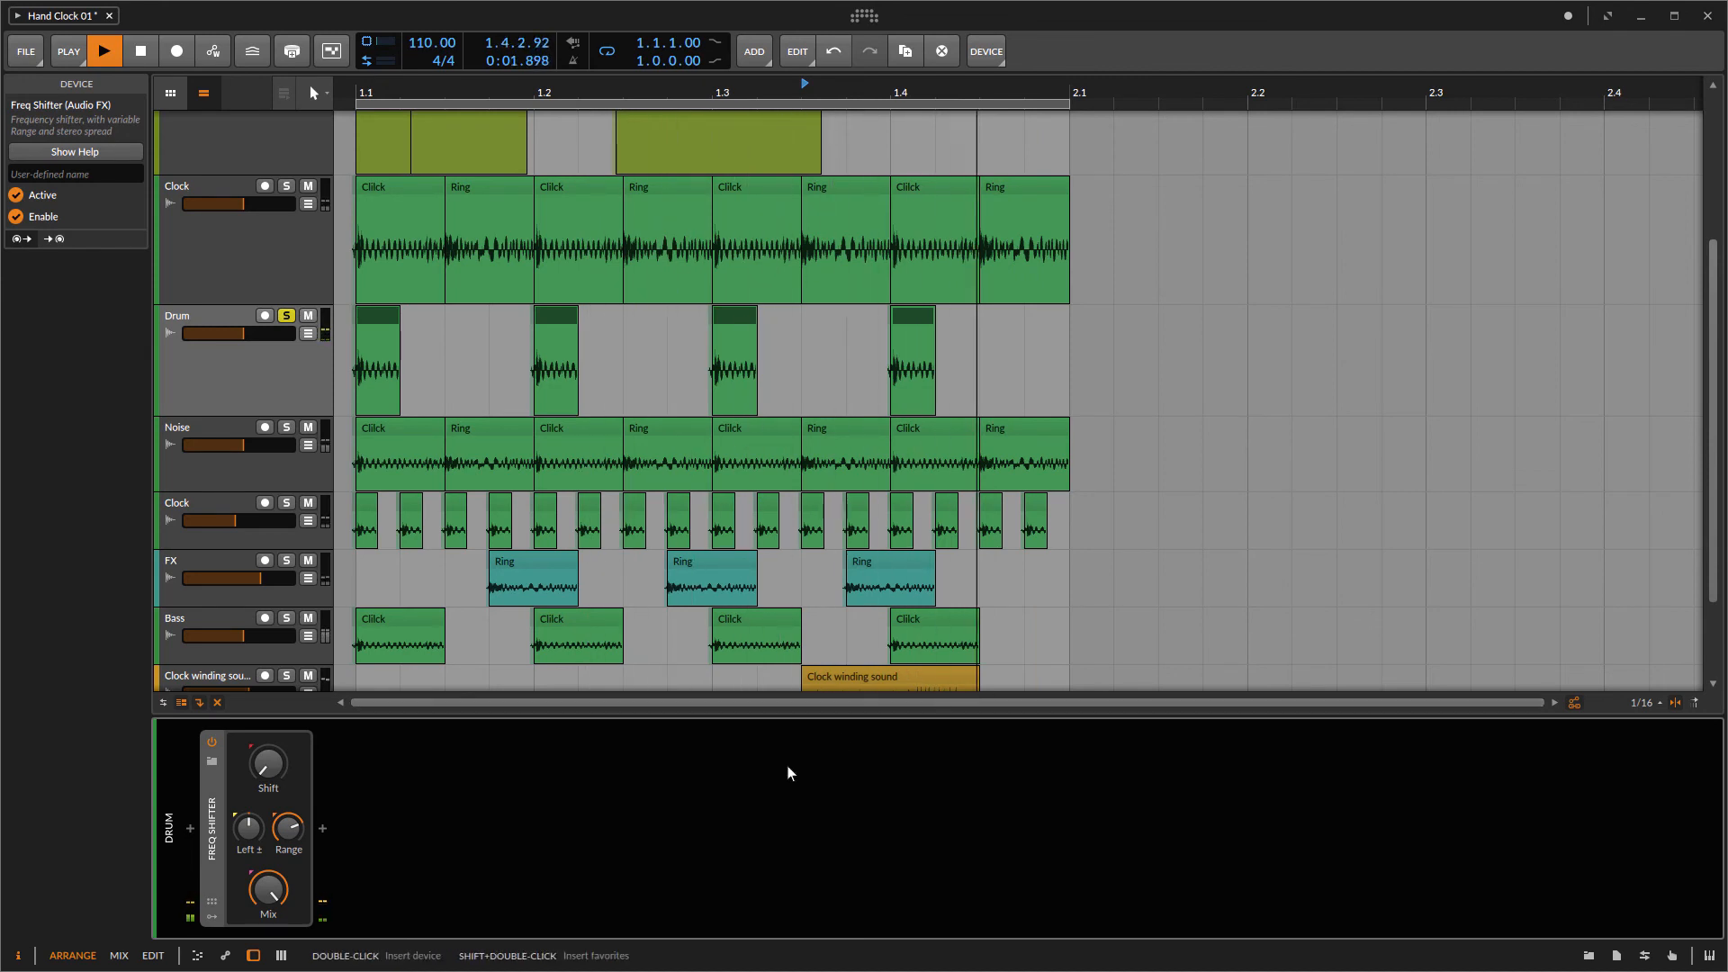
Step: Add an Amp device after the Freq Shifter on the Drum track
left_click(273, 390)
left_click_drag(254, 334, 261, 334)
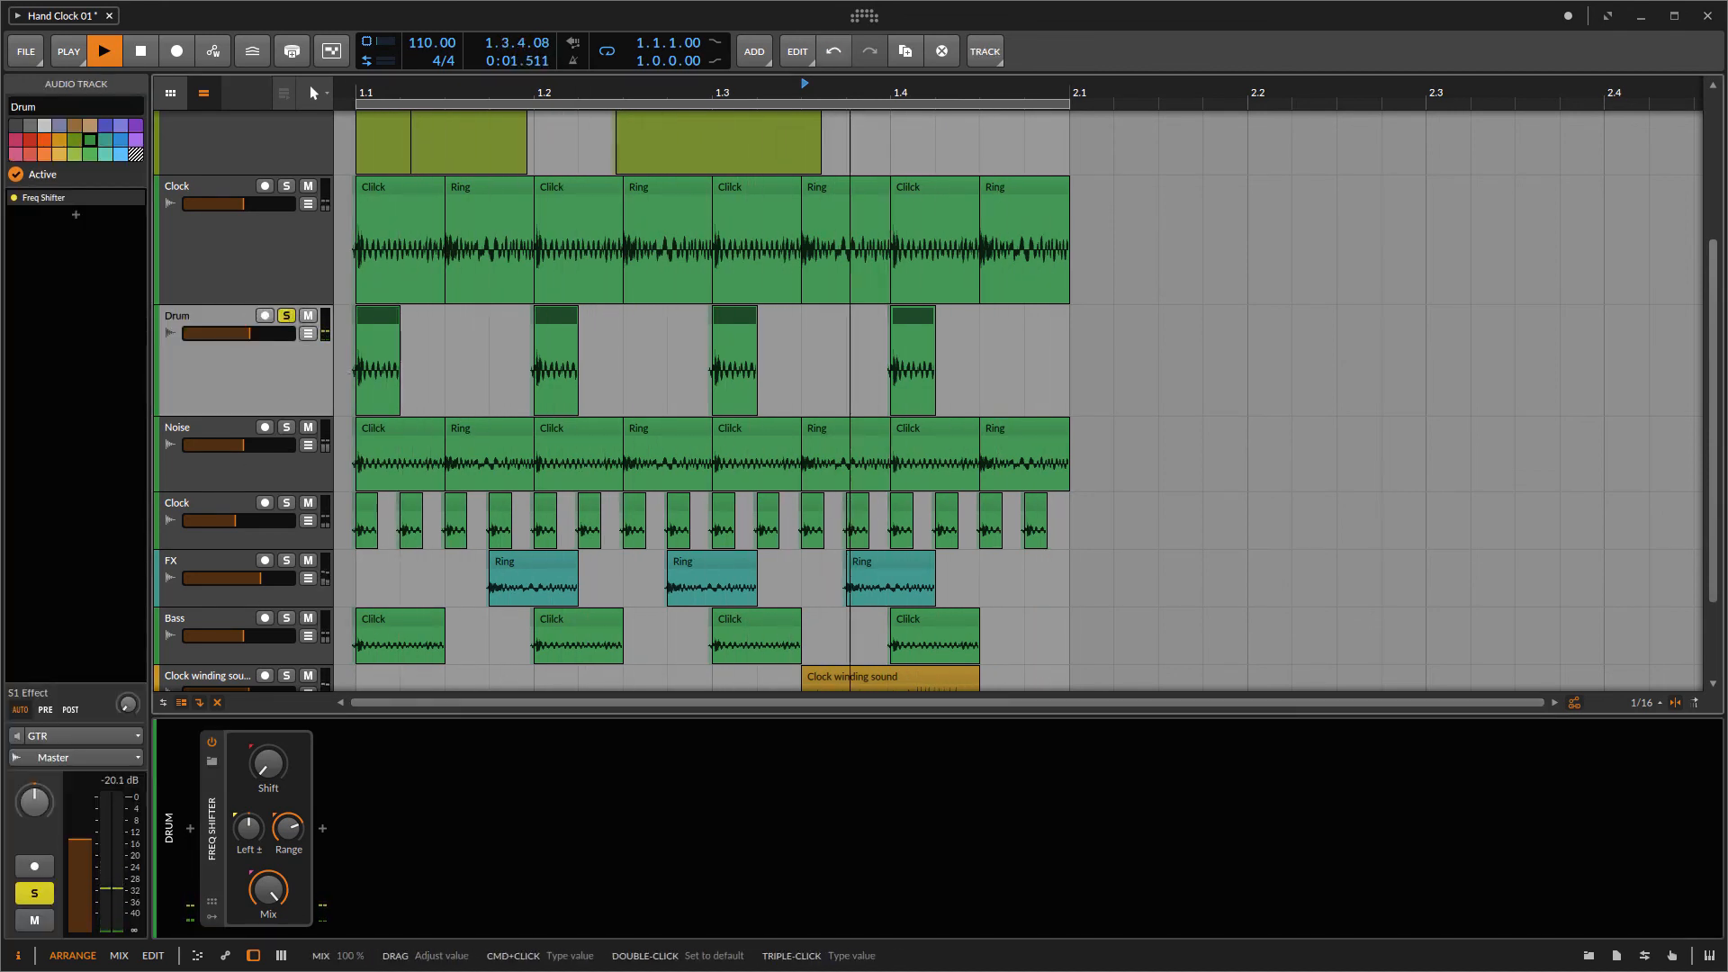
left_click(324, 829)
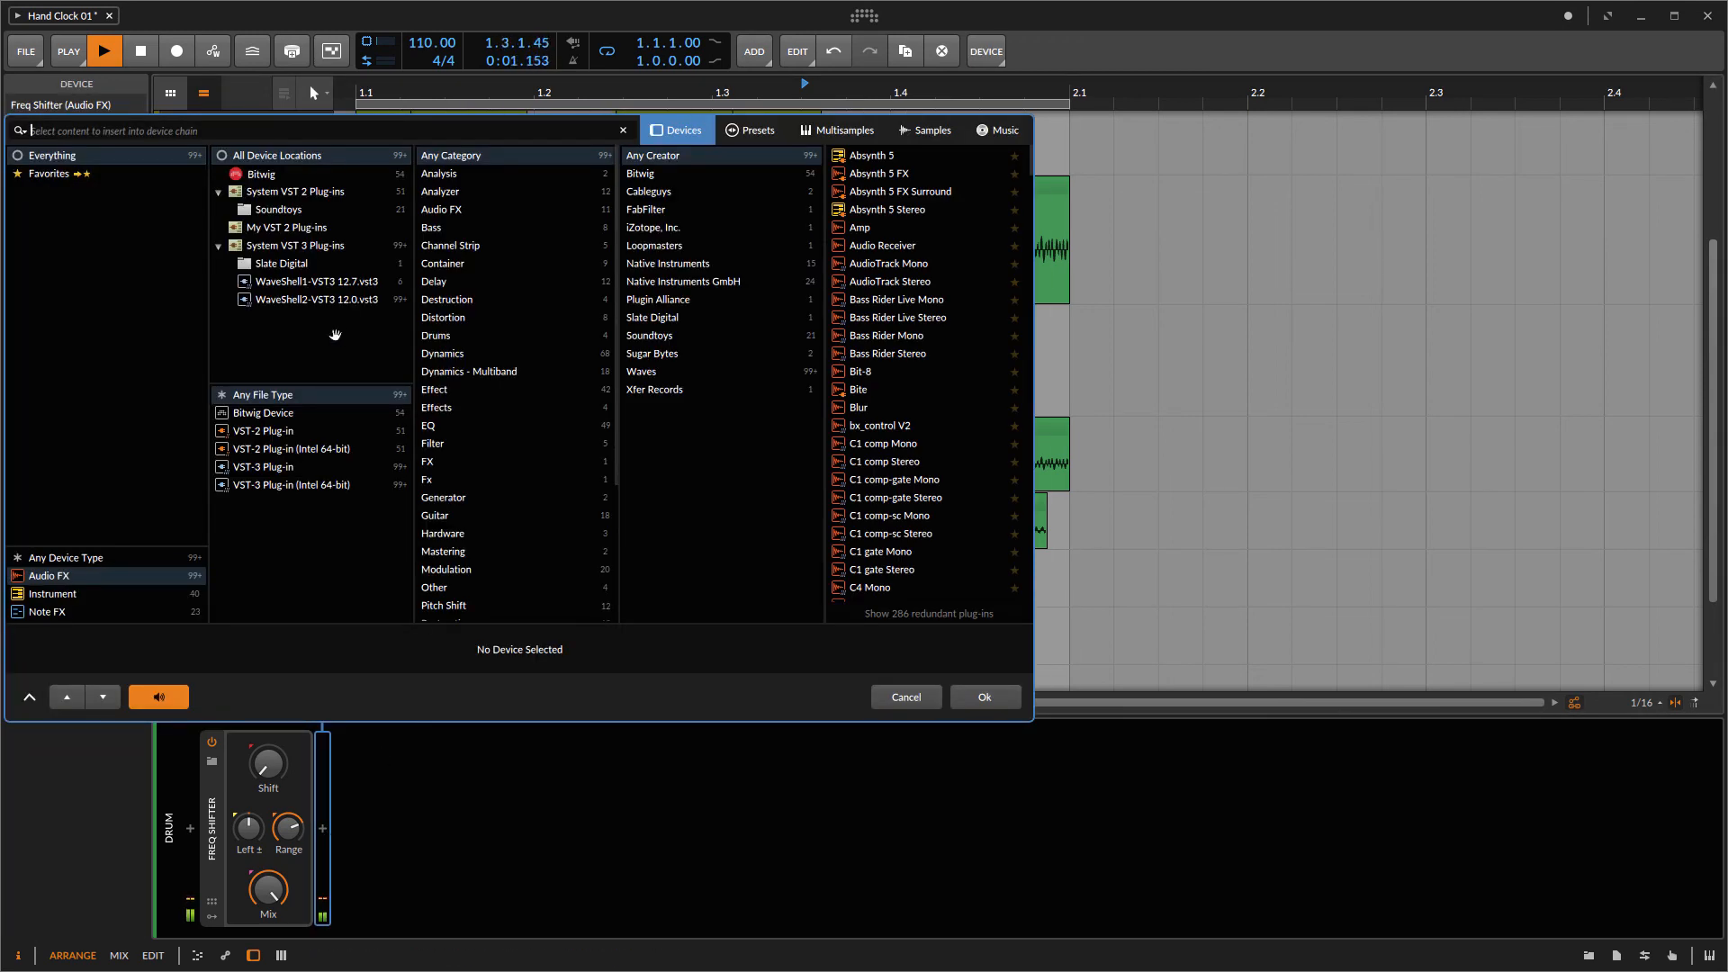
left_click(267, 176)
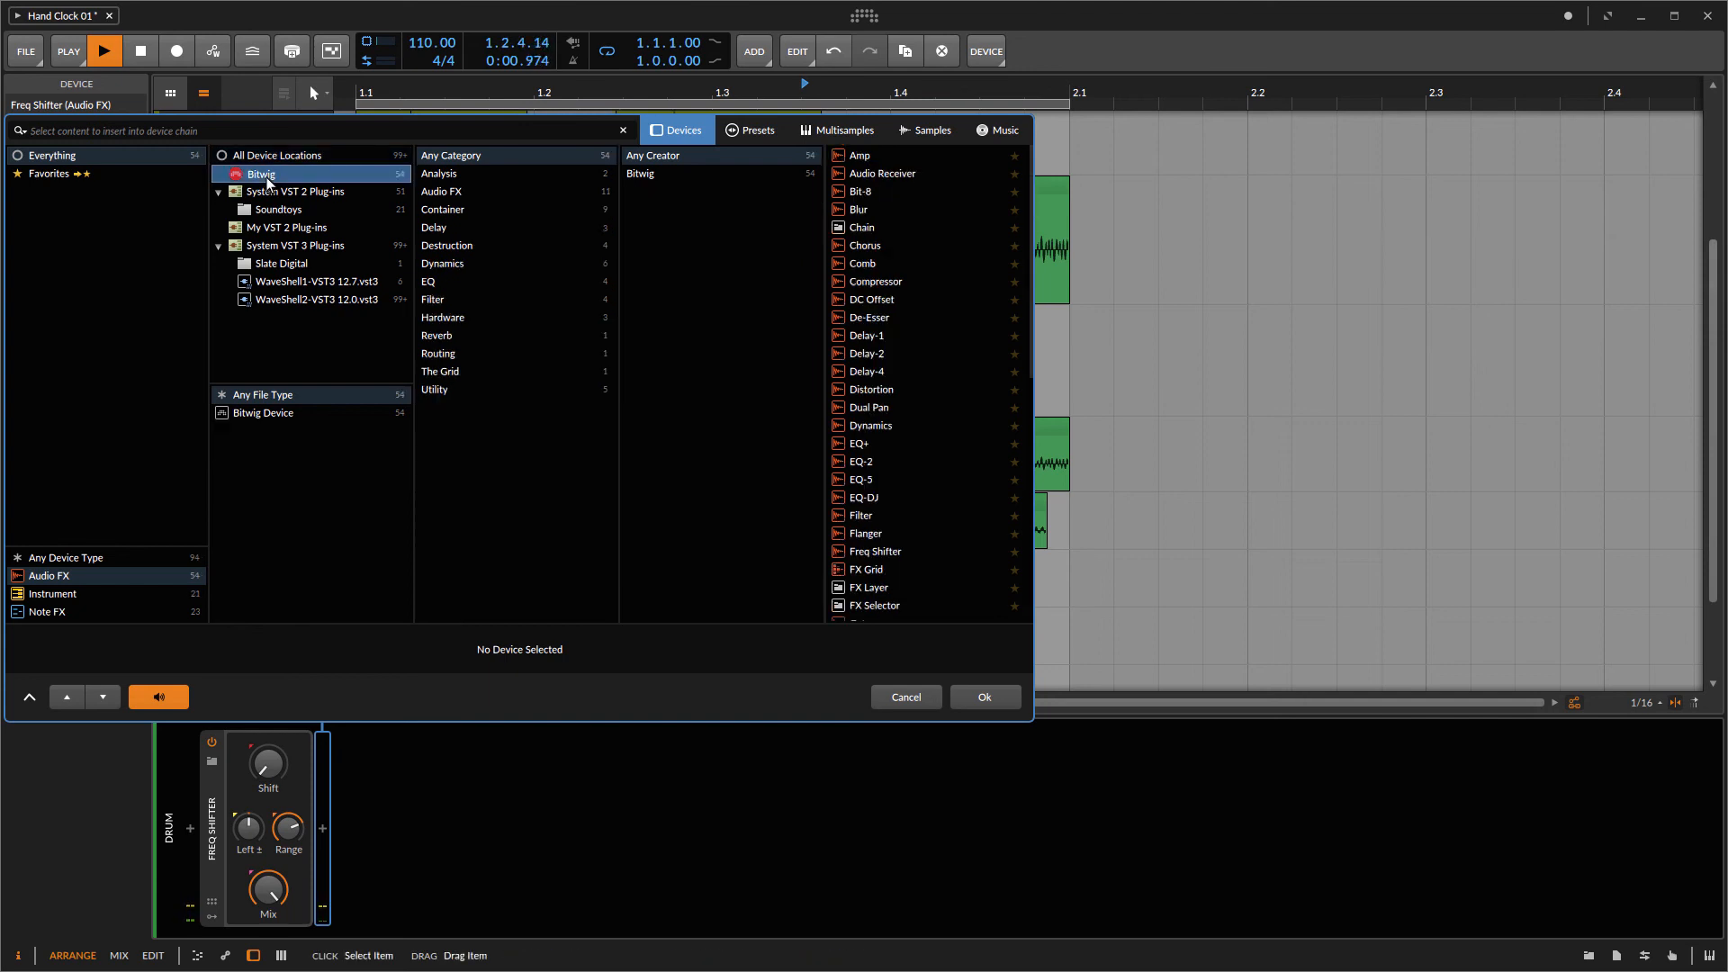
left_click(850, 153)
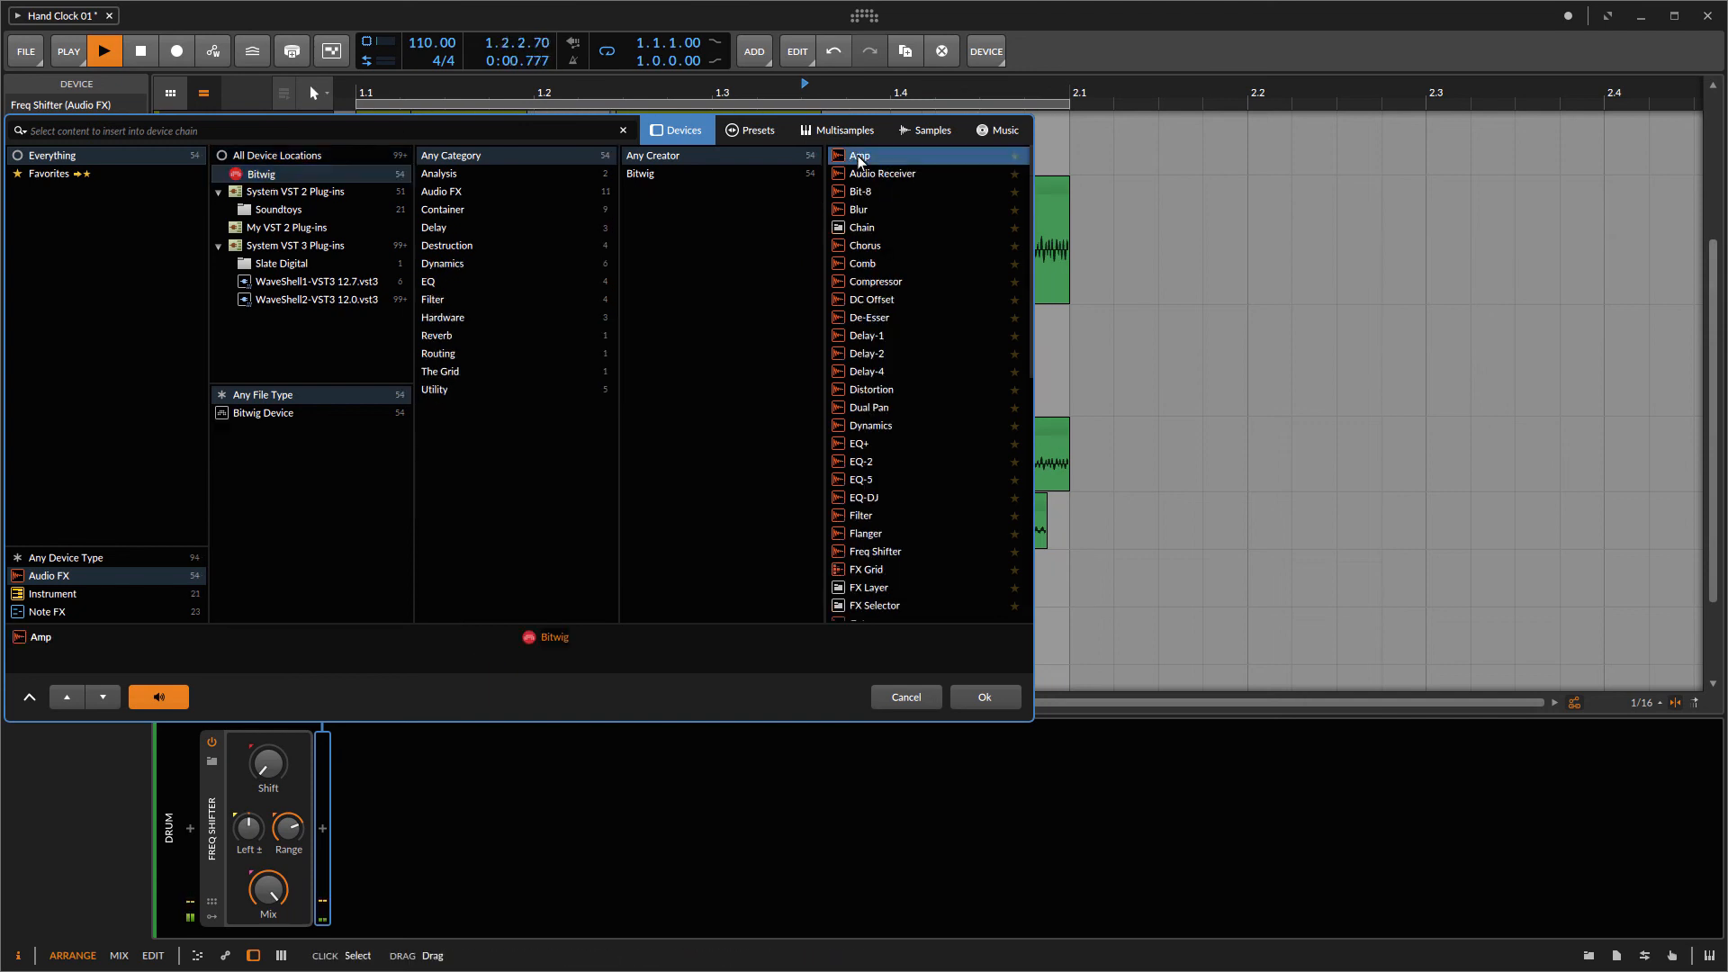
left_click(973, 700)
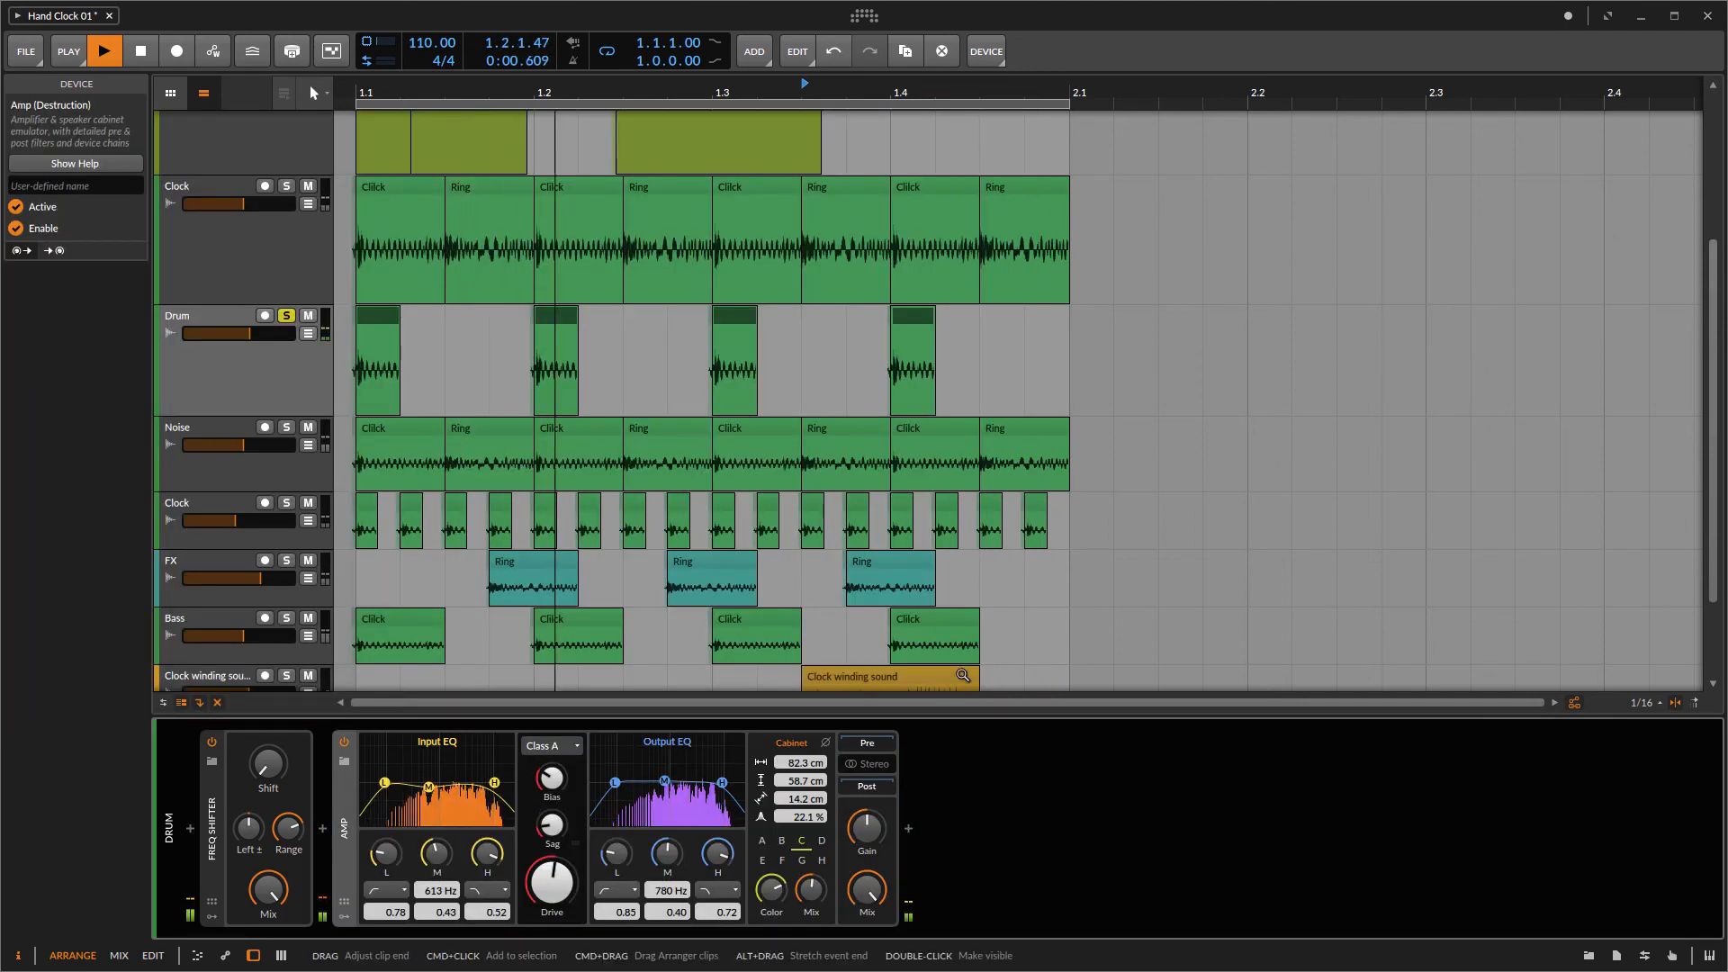
Step: Audition Amp presets and load the Kjell preset onto the Amp device
left_click(343, 762)
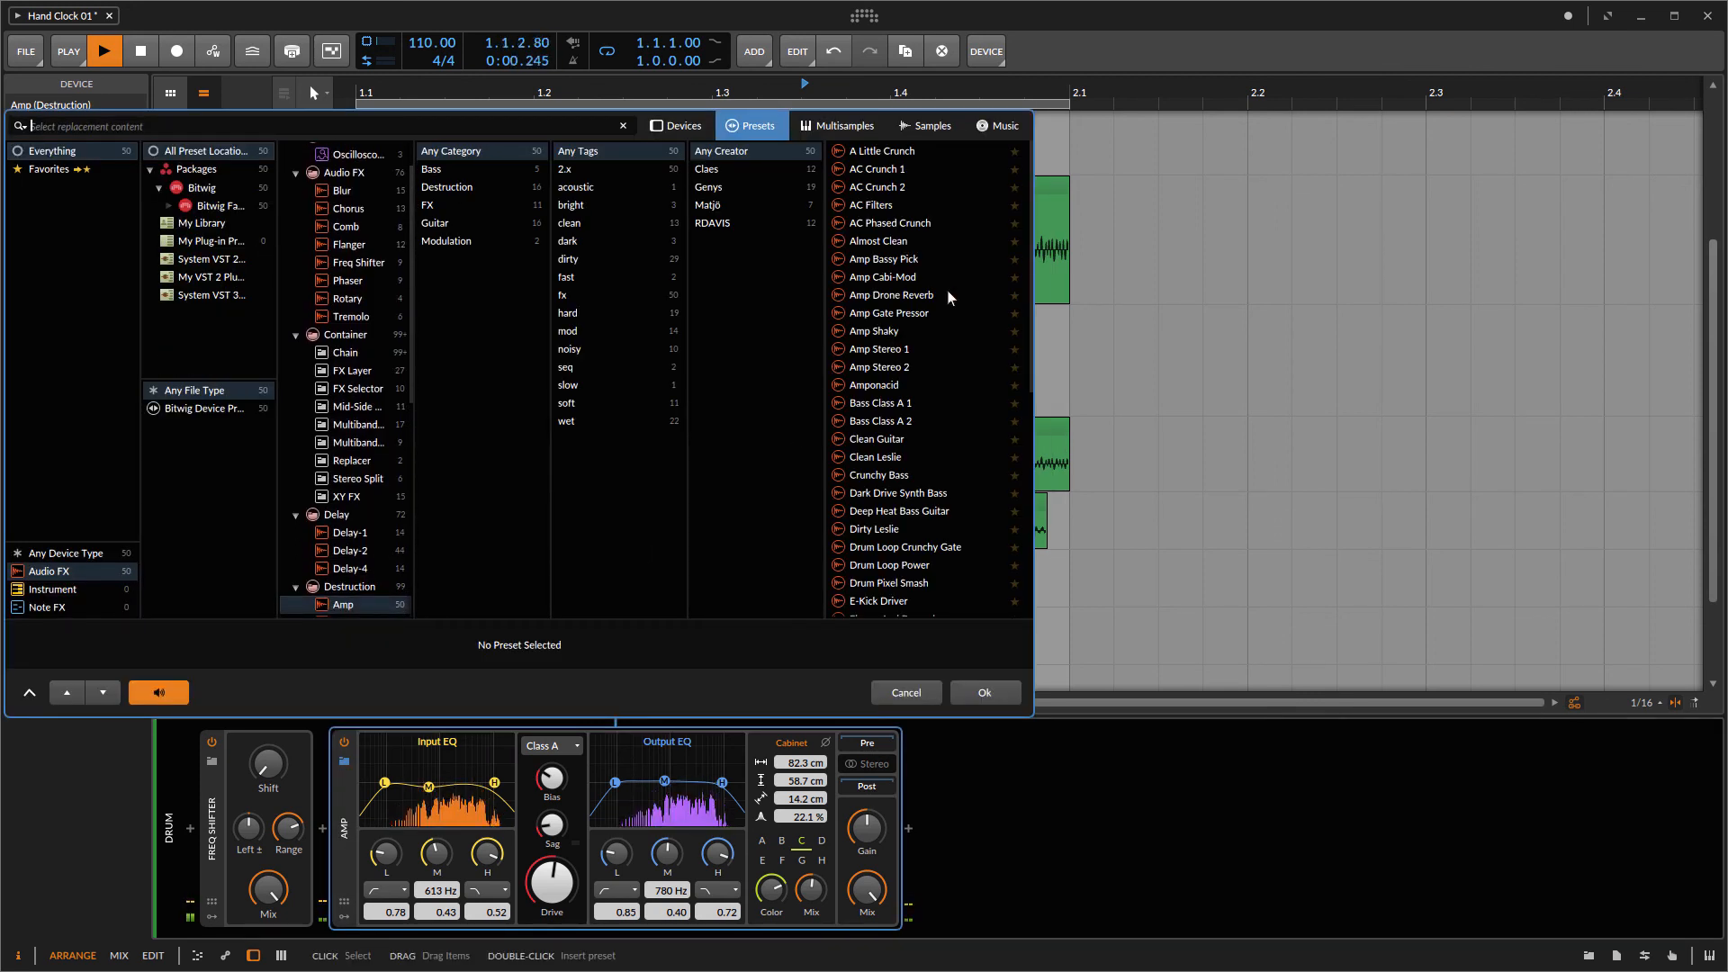
left_click(899, 153)
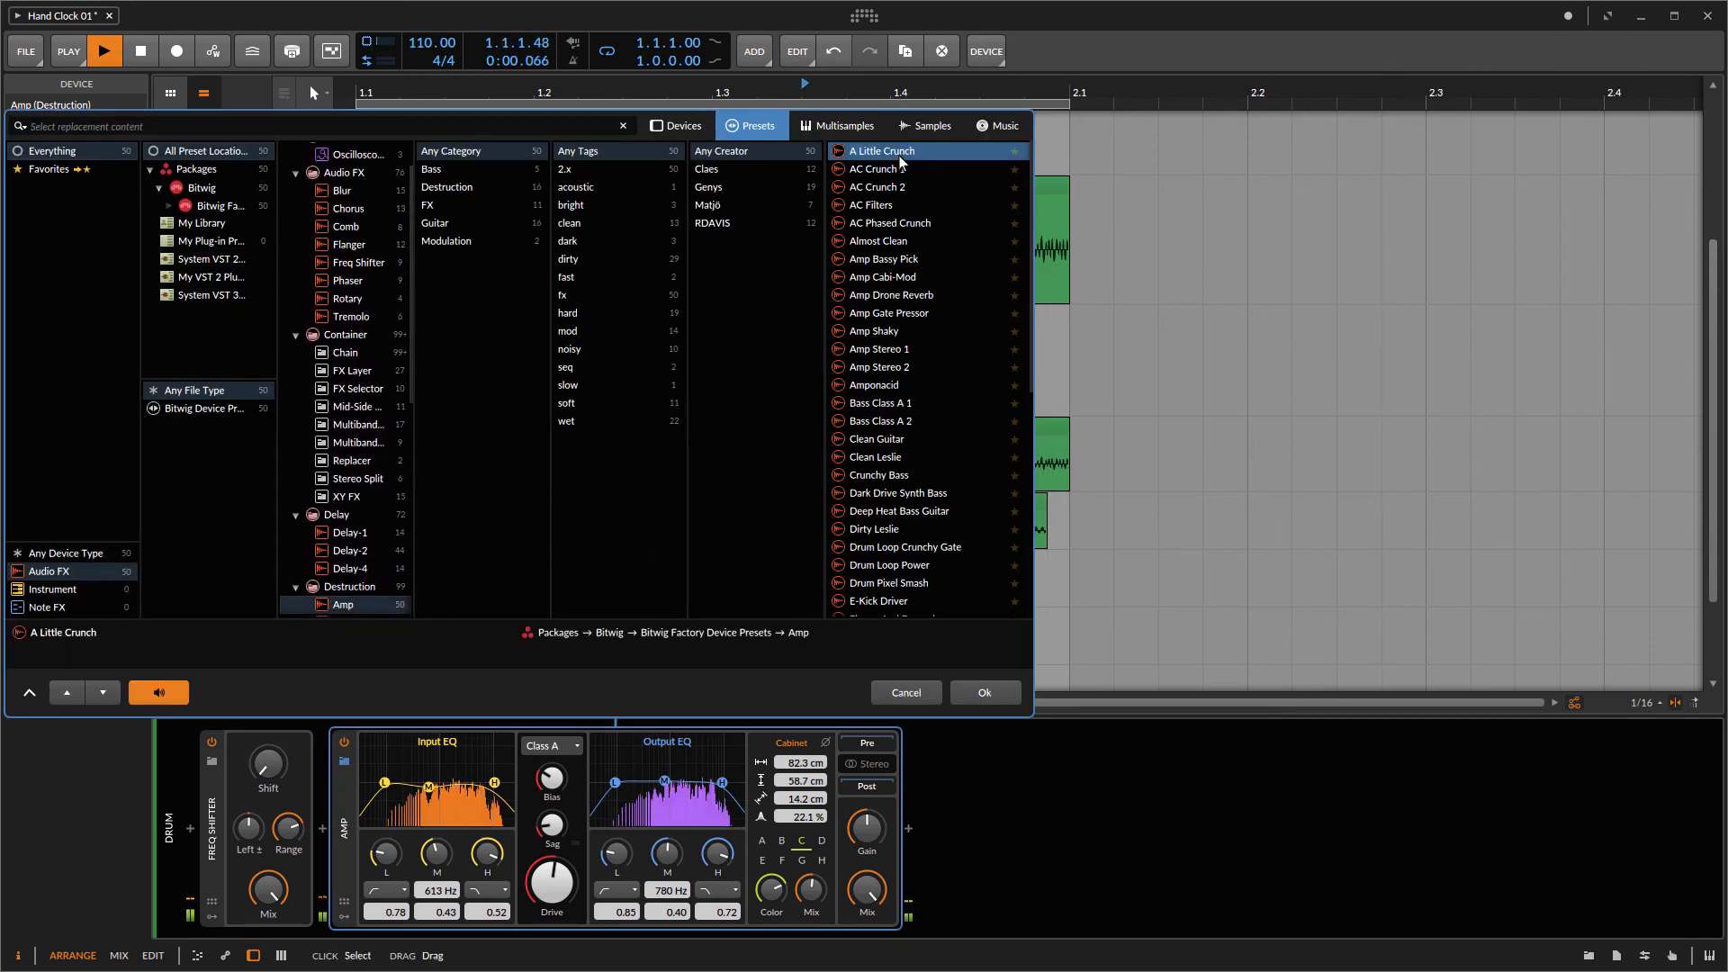
scroll(964, 356, "down", 8)
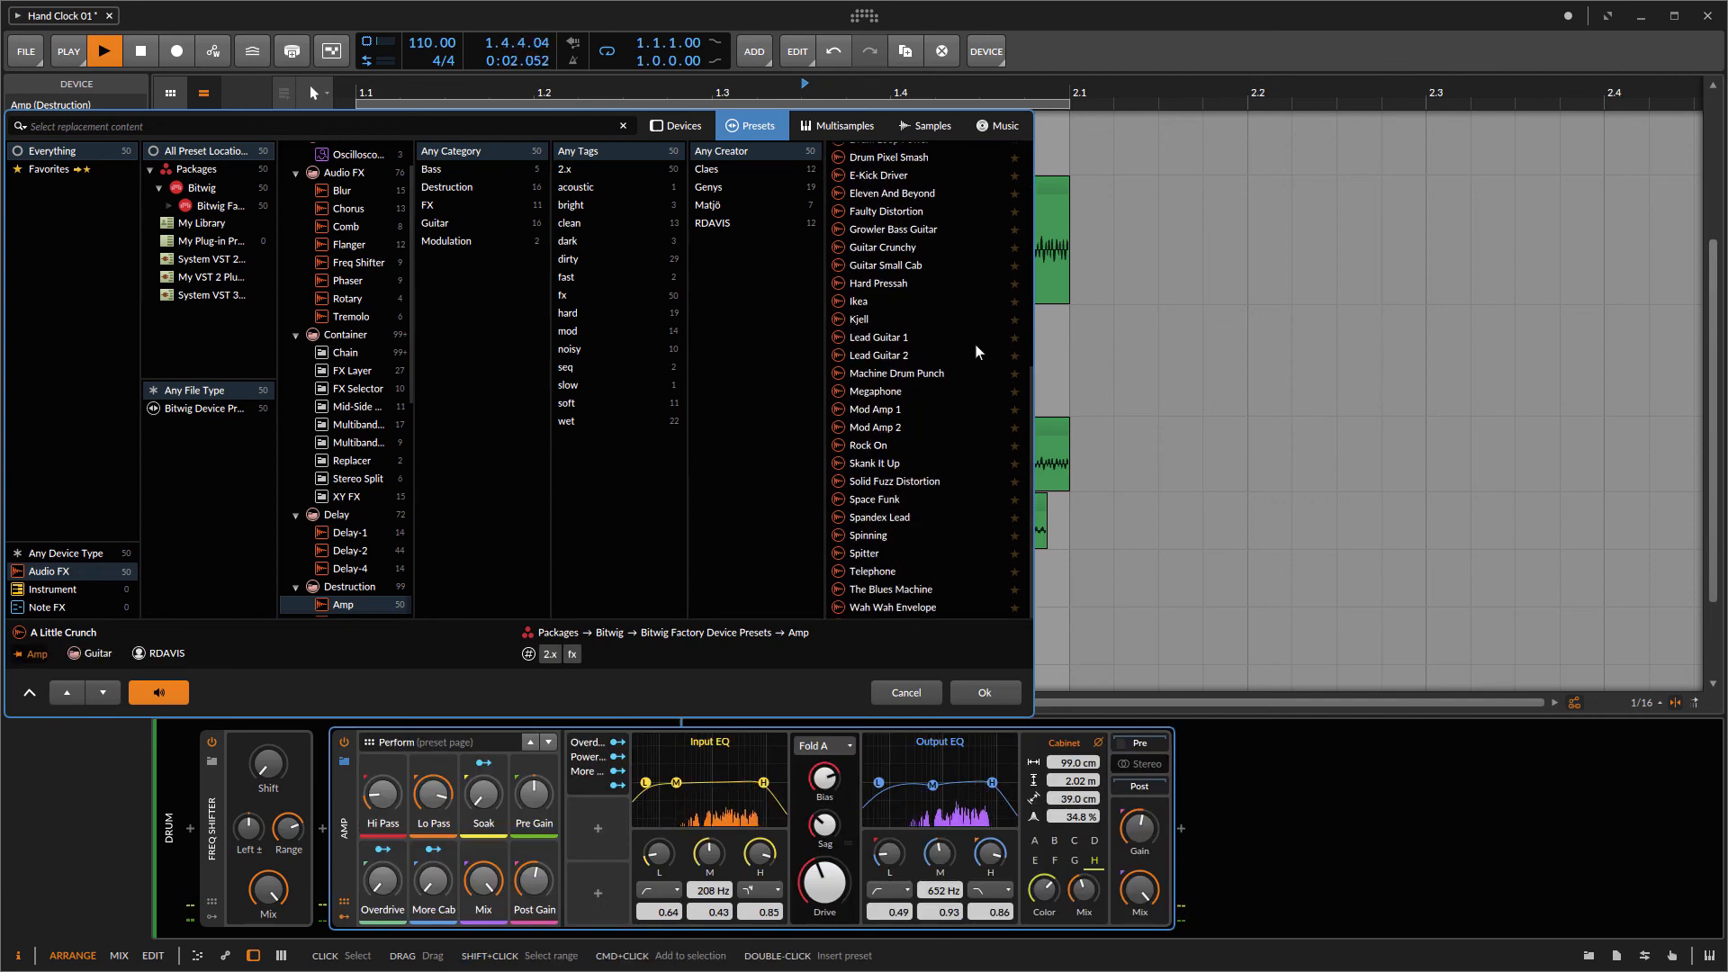
left_click(879, 300)
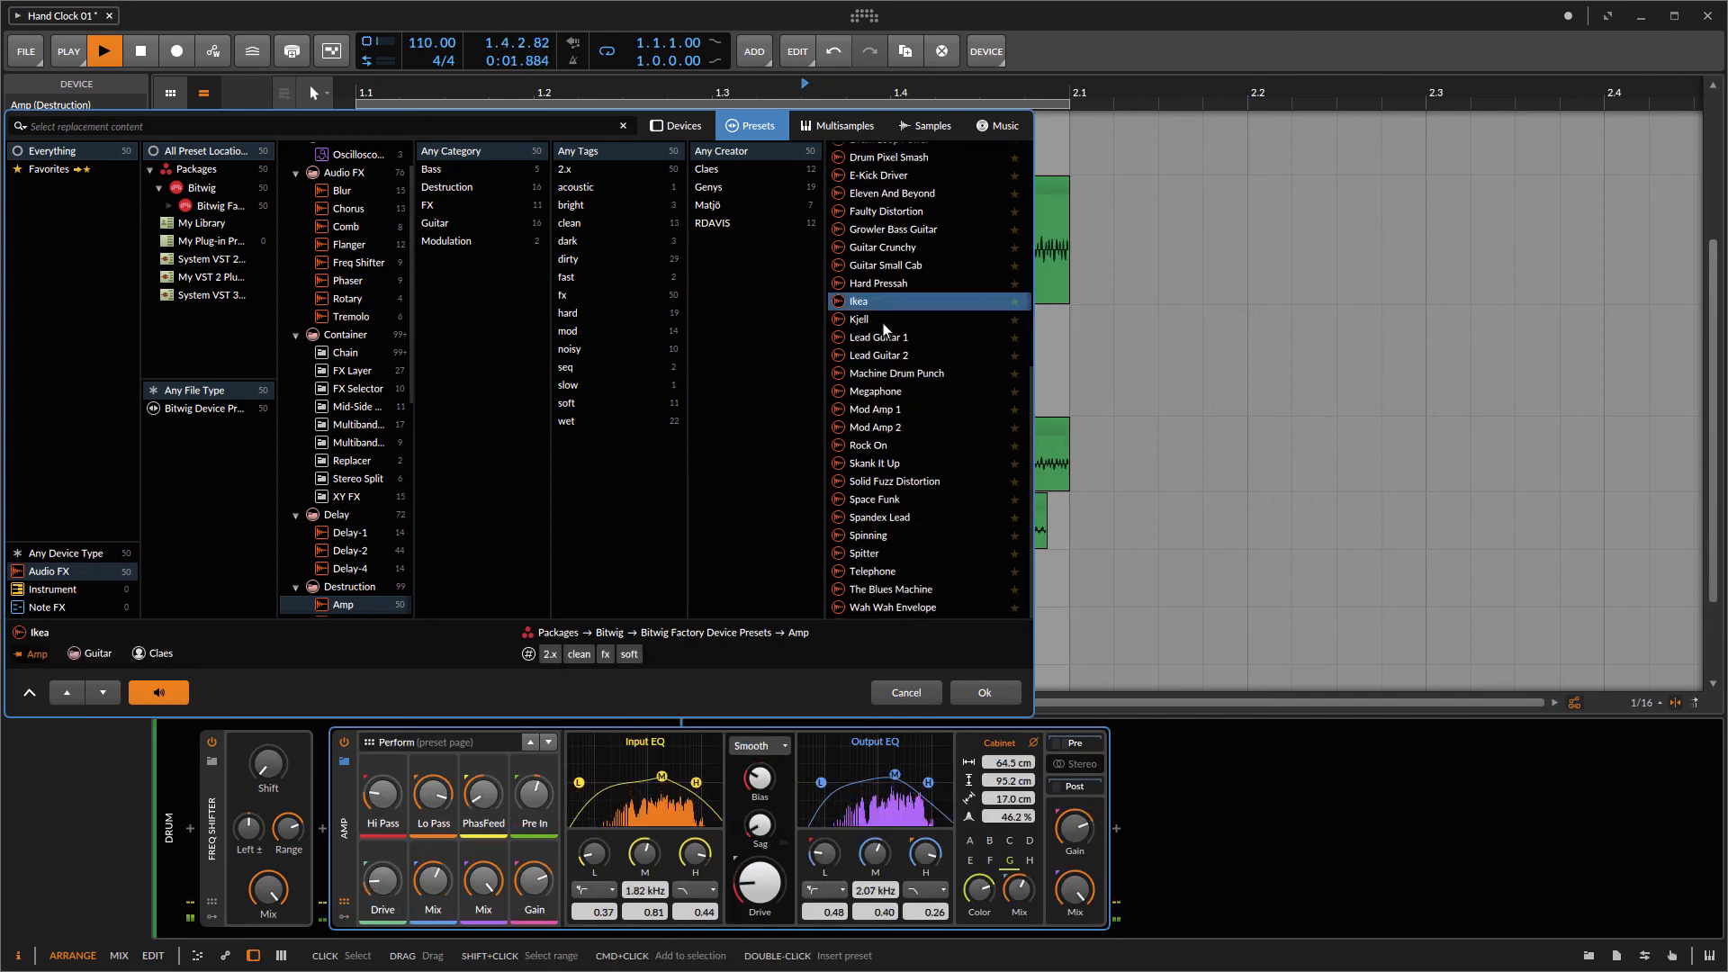
left_click(882, 321)
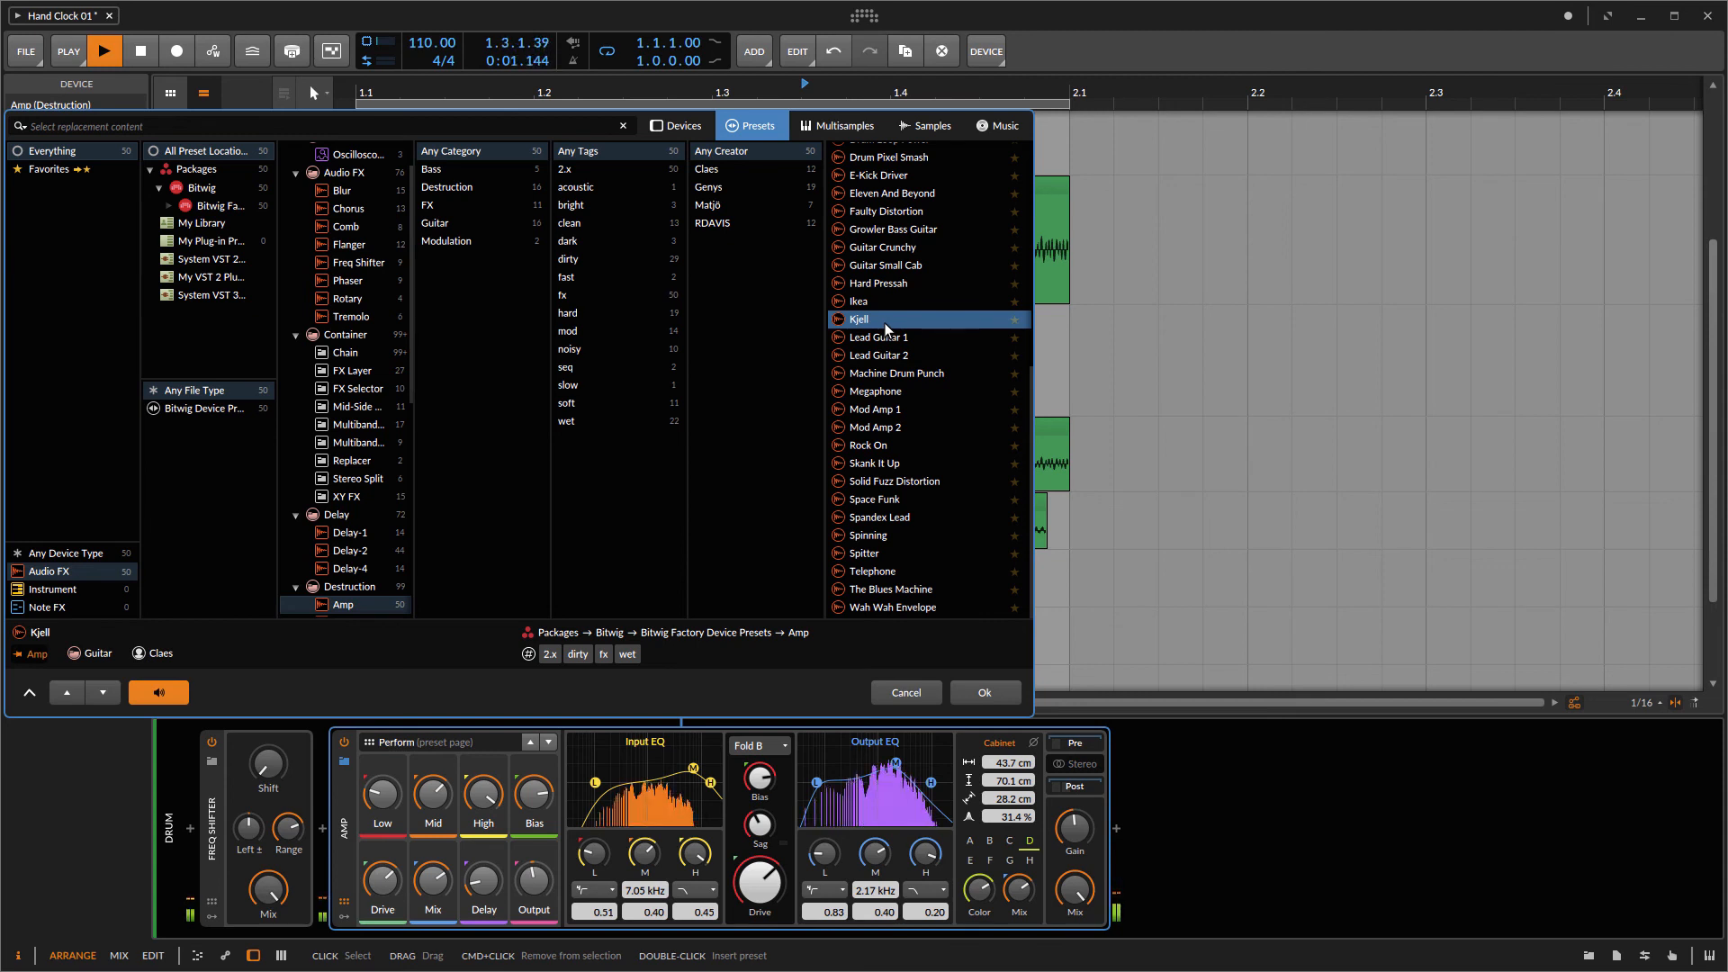
left_click(899, 375)
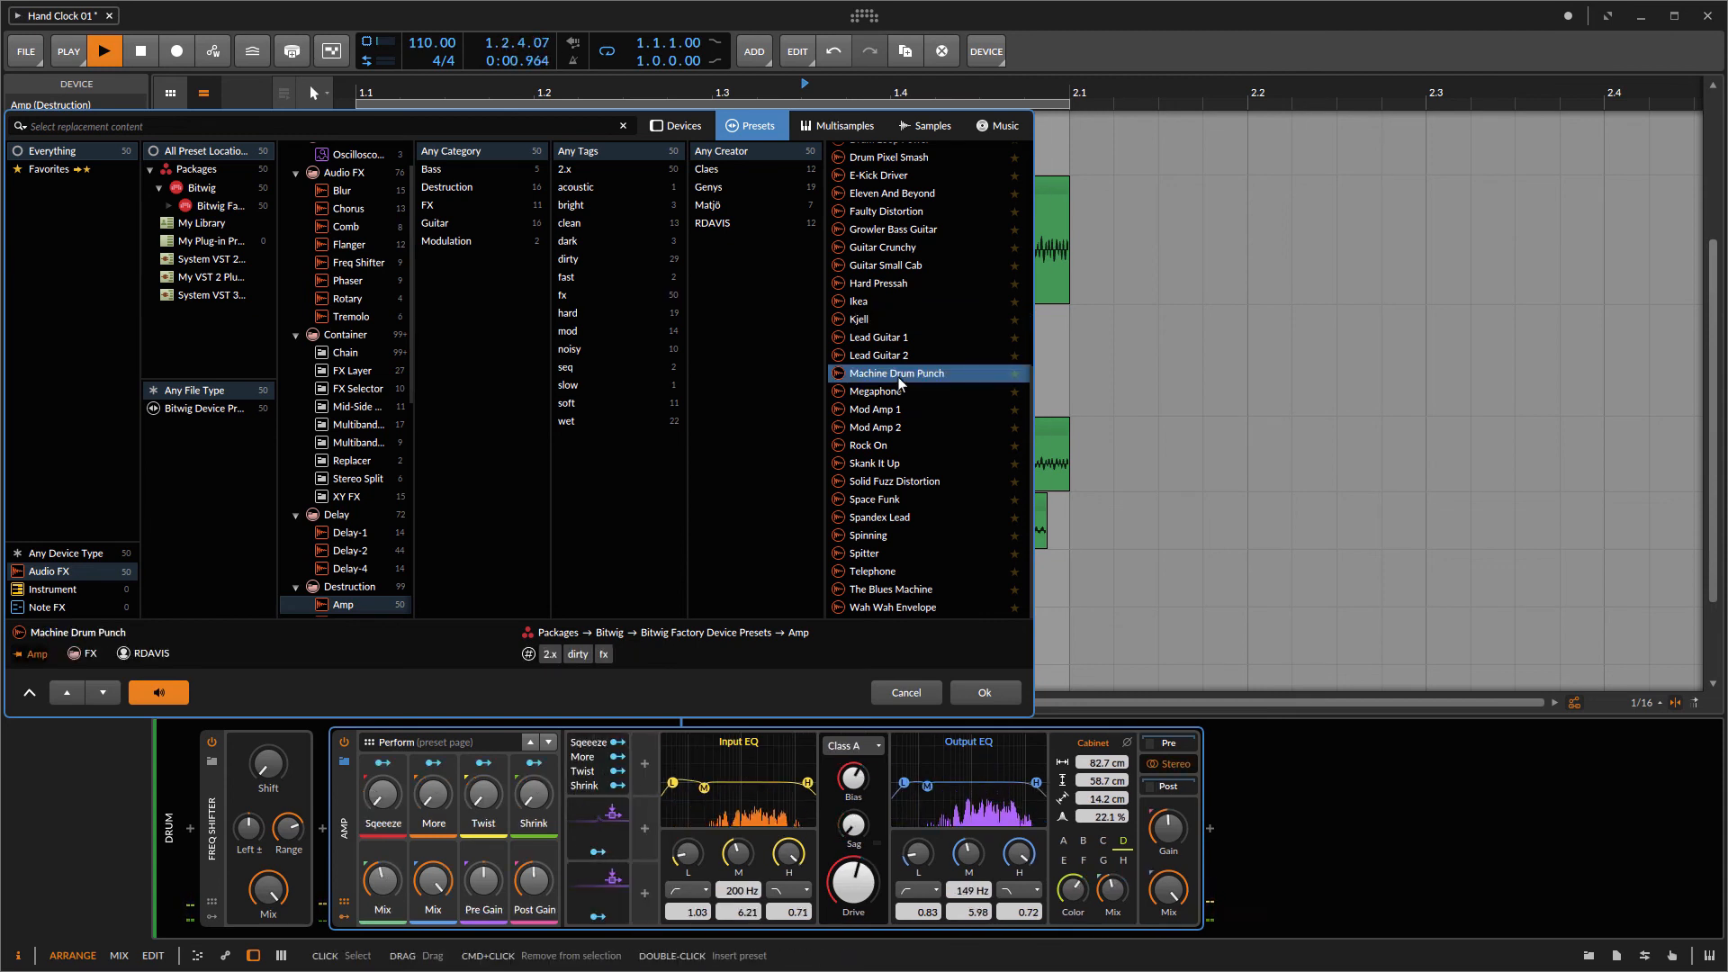
left_click(899, 392)
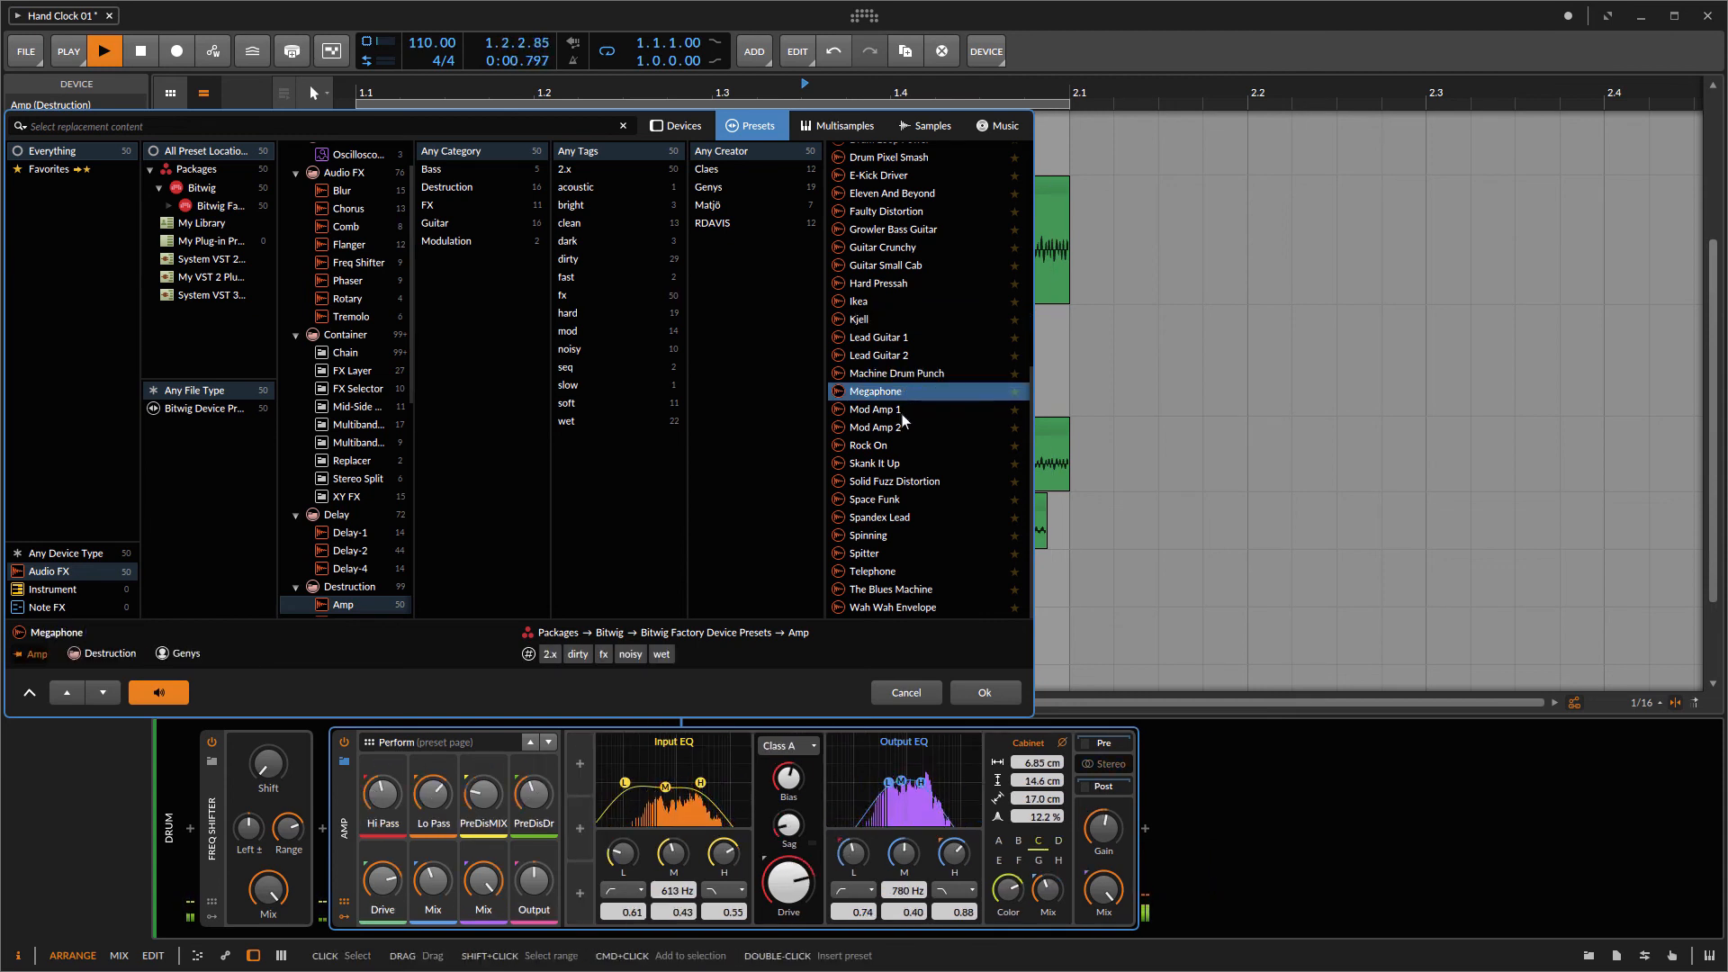
left_click(903, 411)
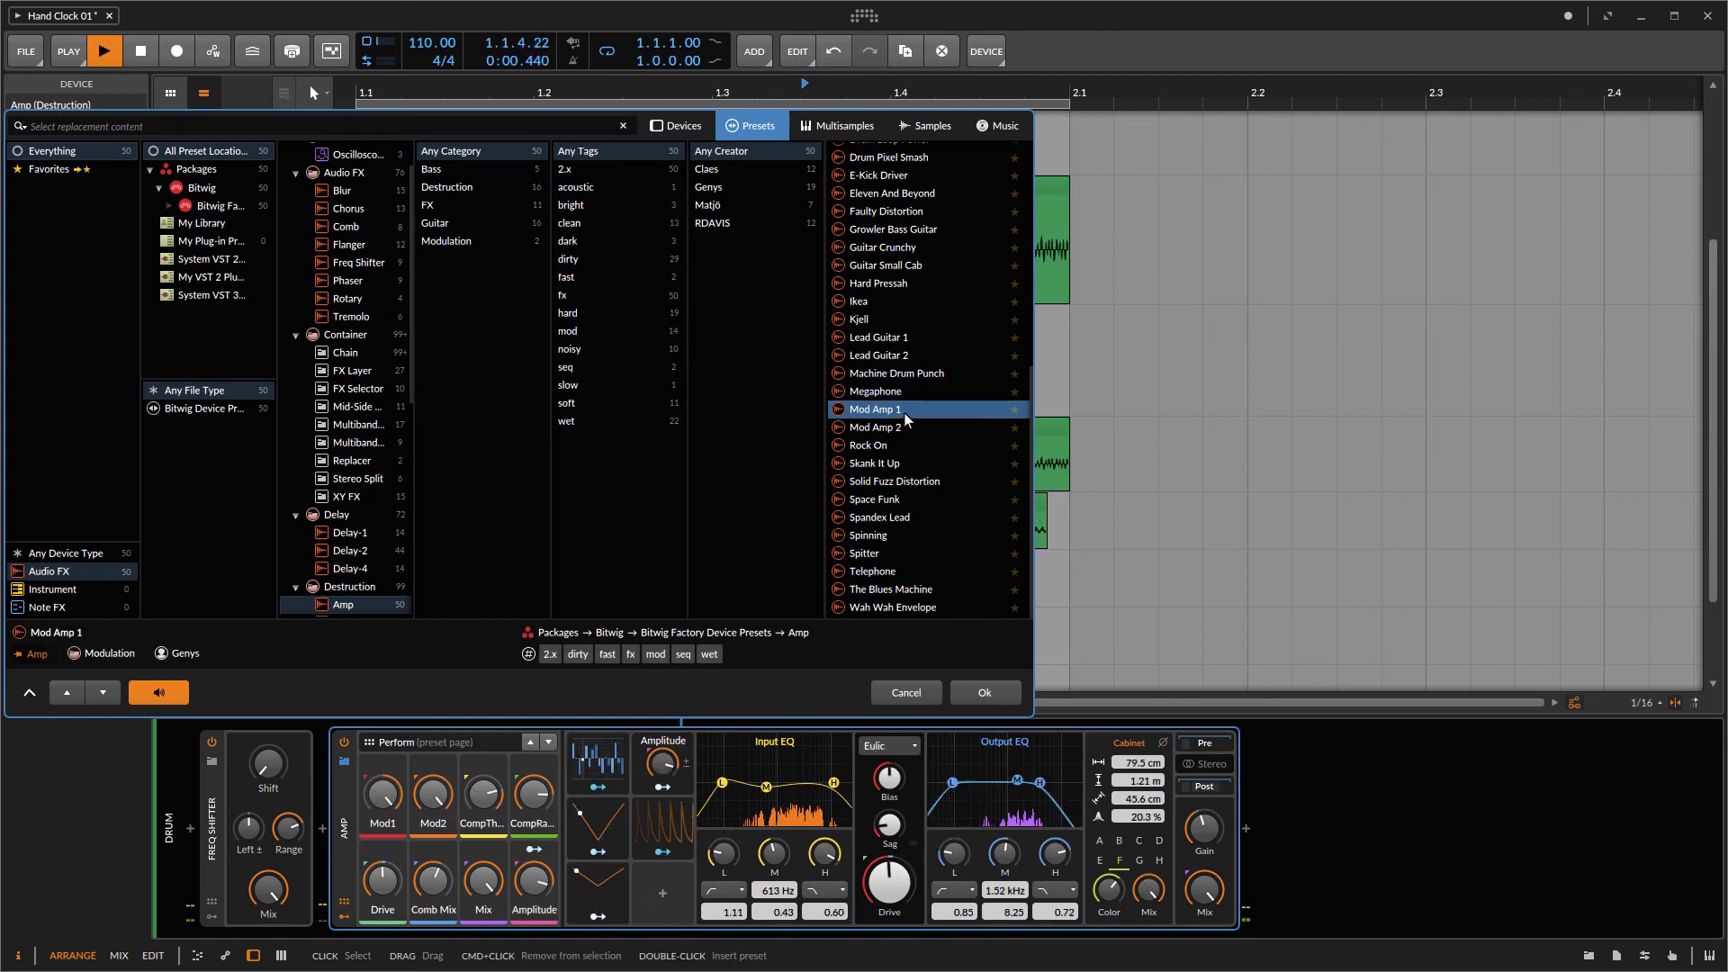
left_click(899, 322)
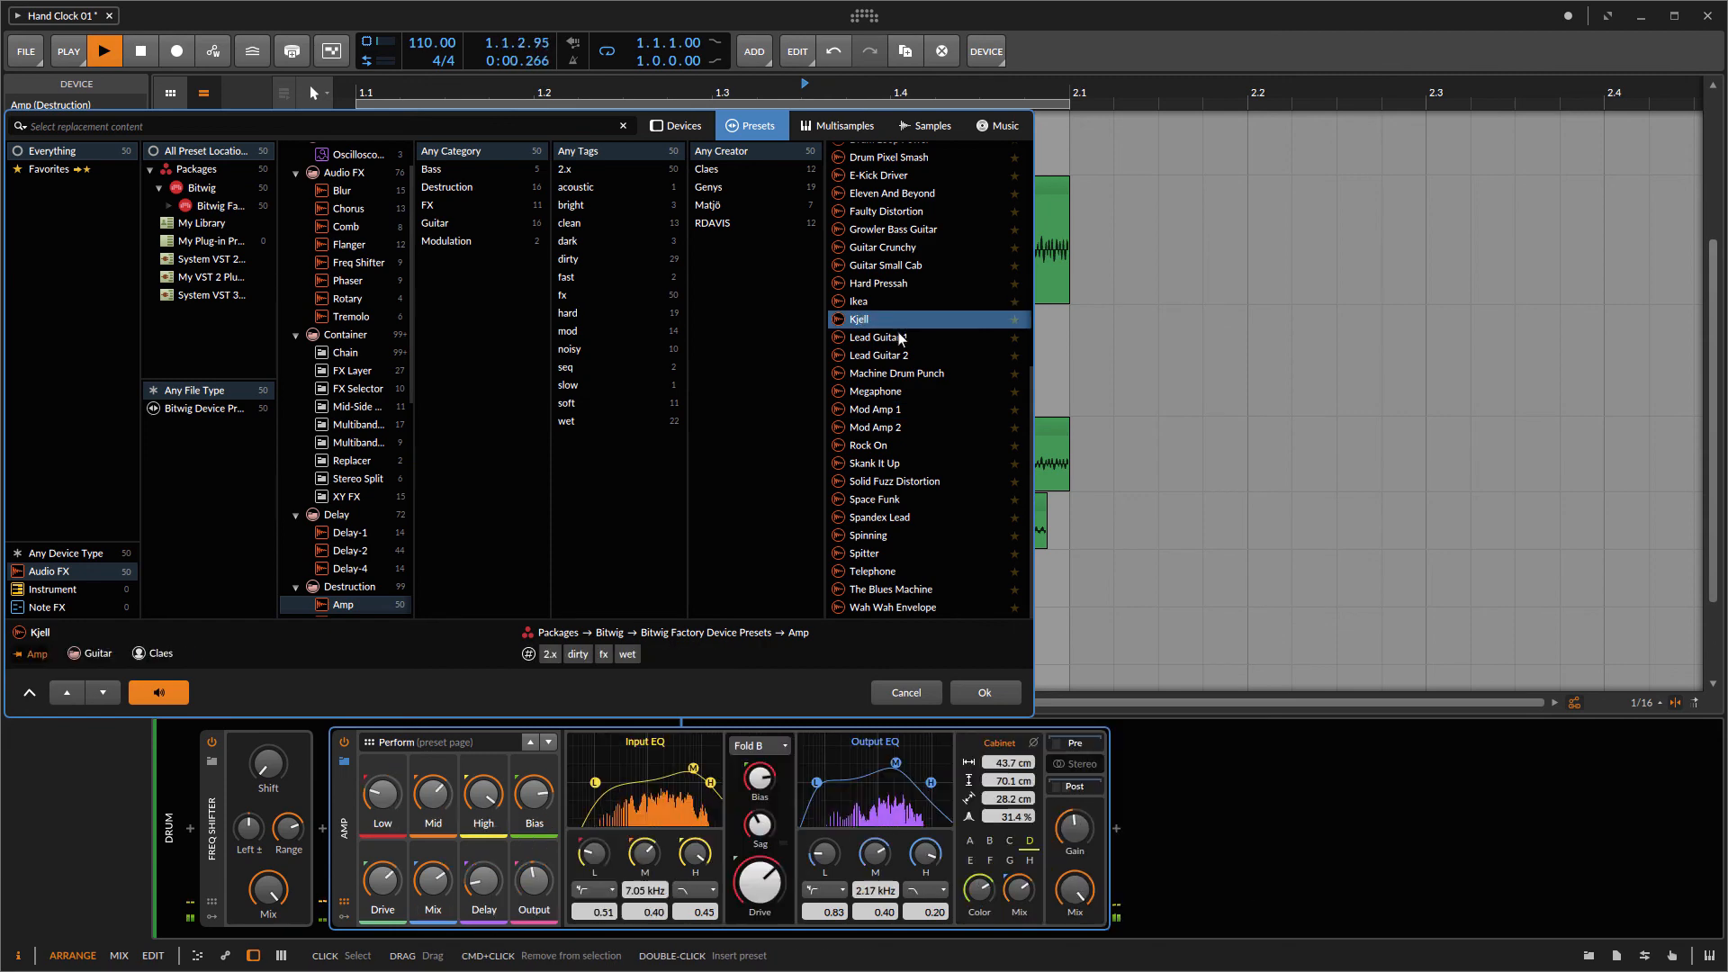
left_click(980, 694)
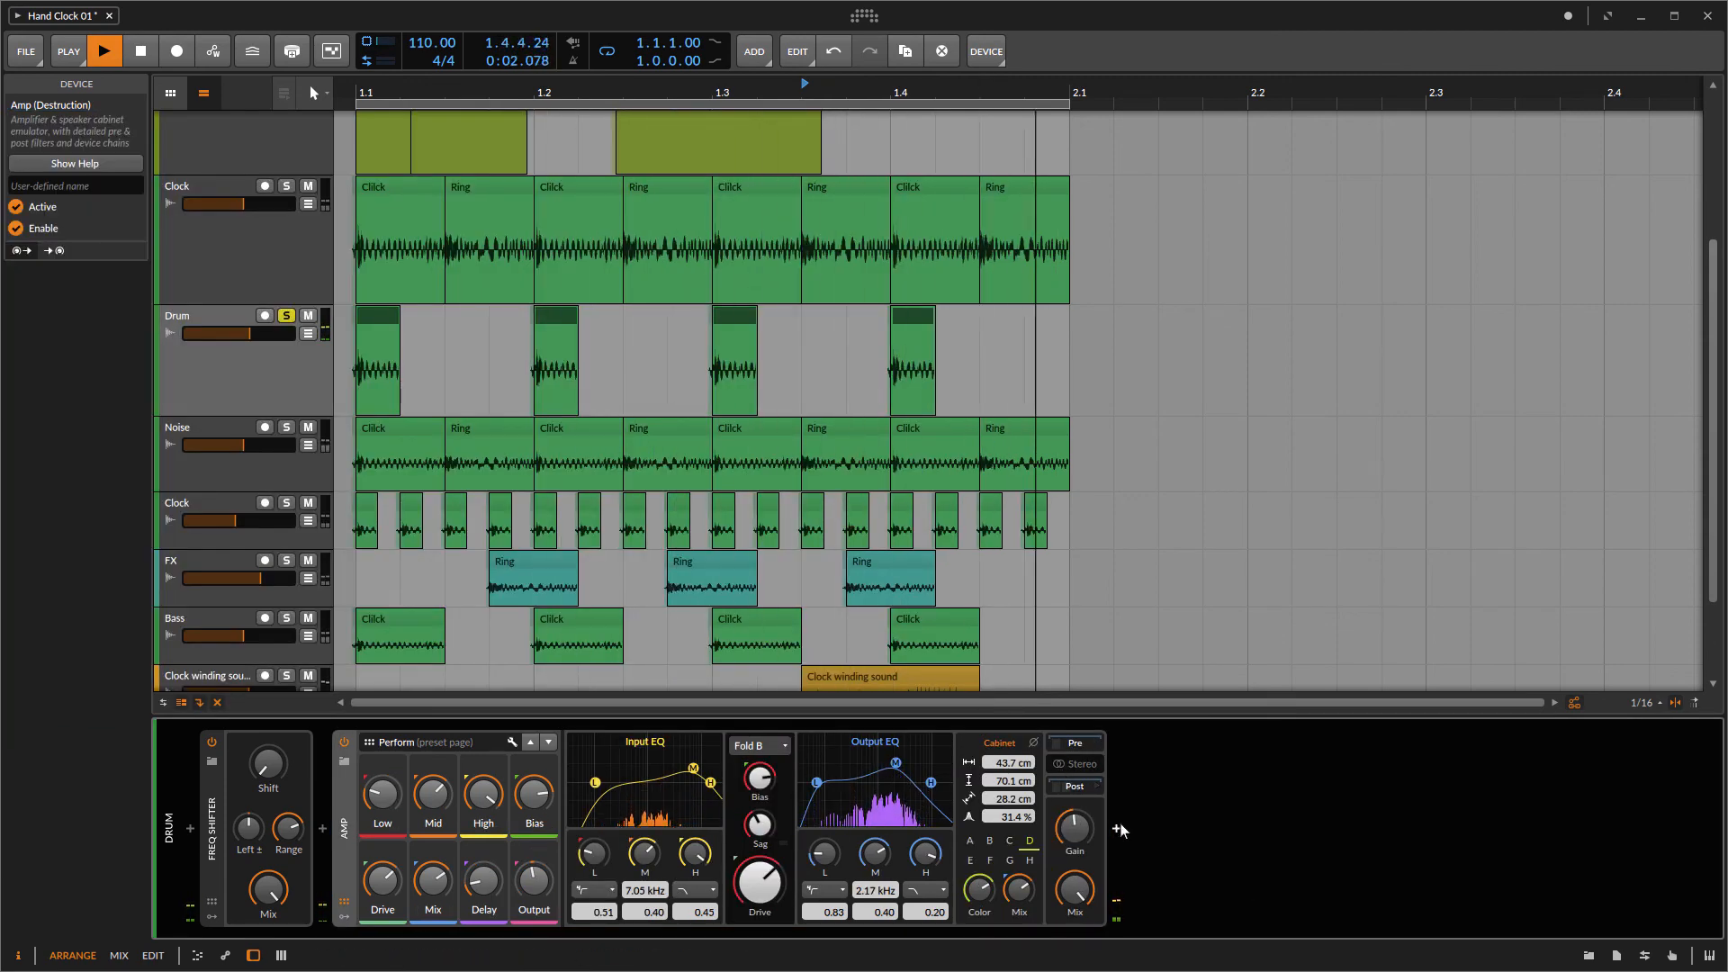
Step: Unsolo the Drum track and add a Reverb device after the Amp
left_click(287, 316)
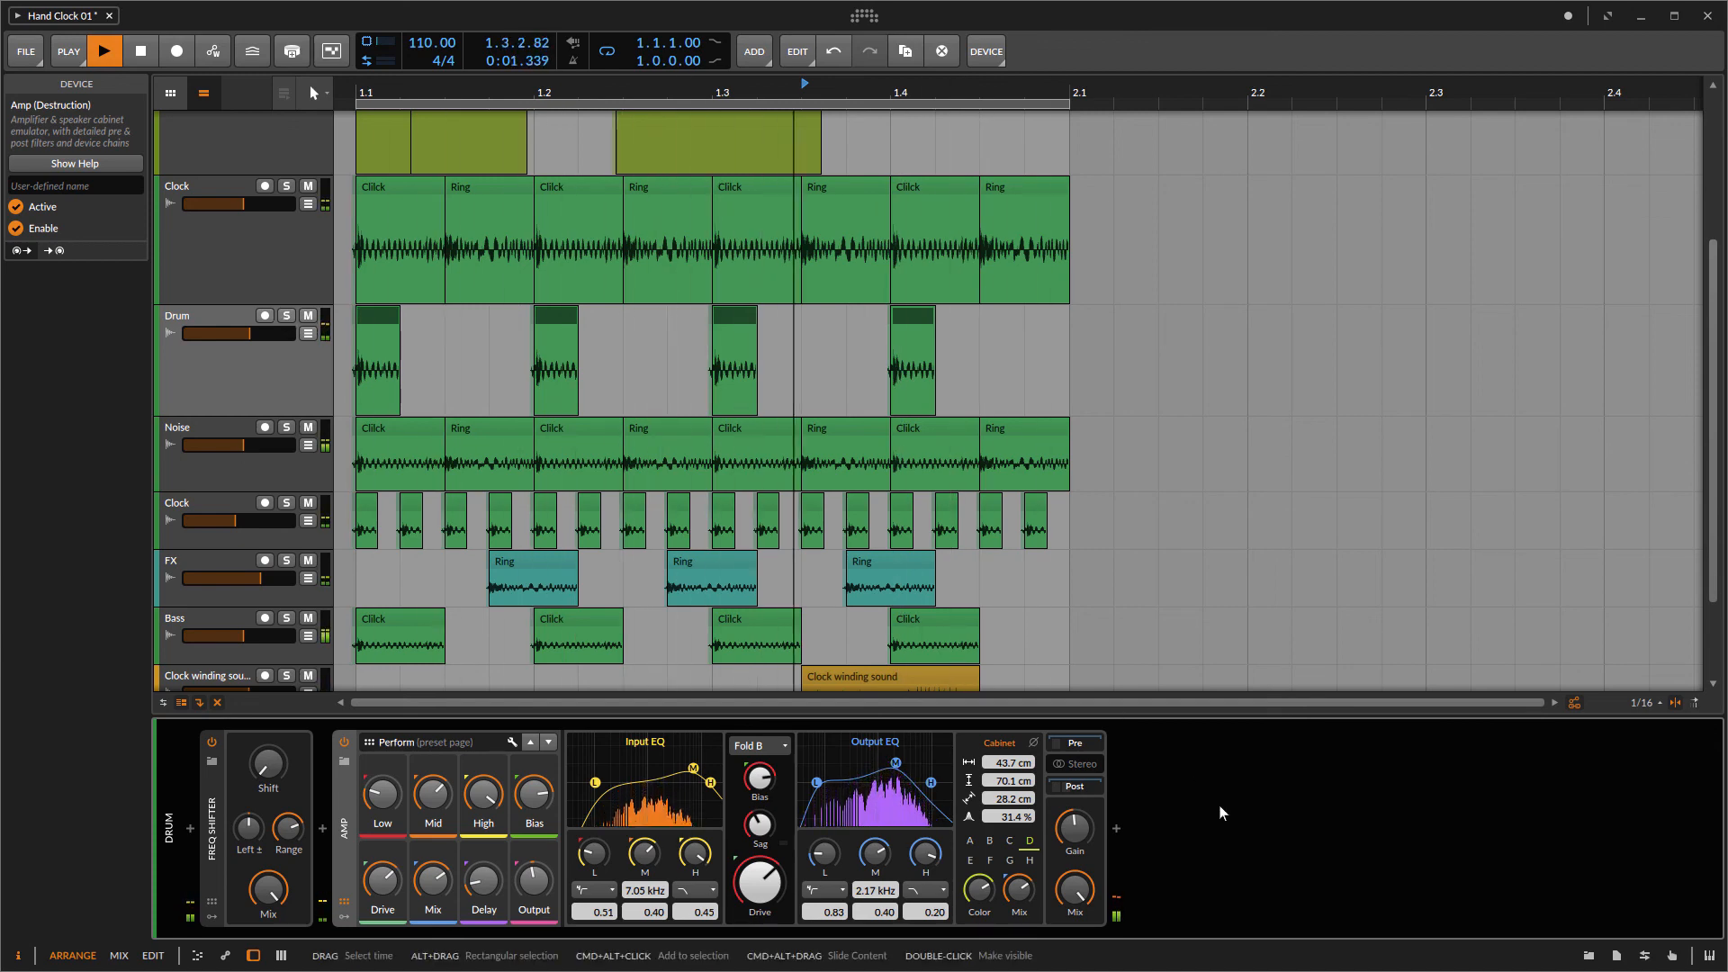
left_click(1118, 827)
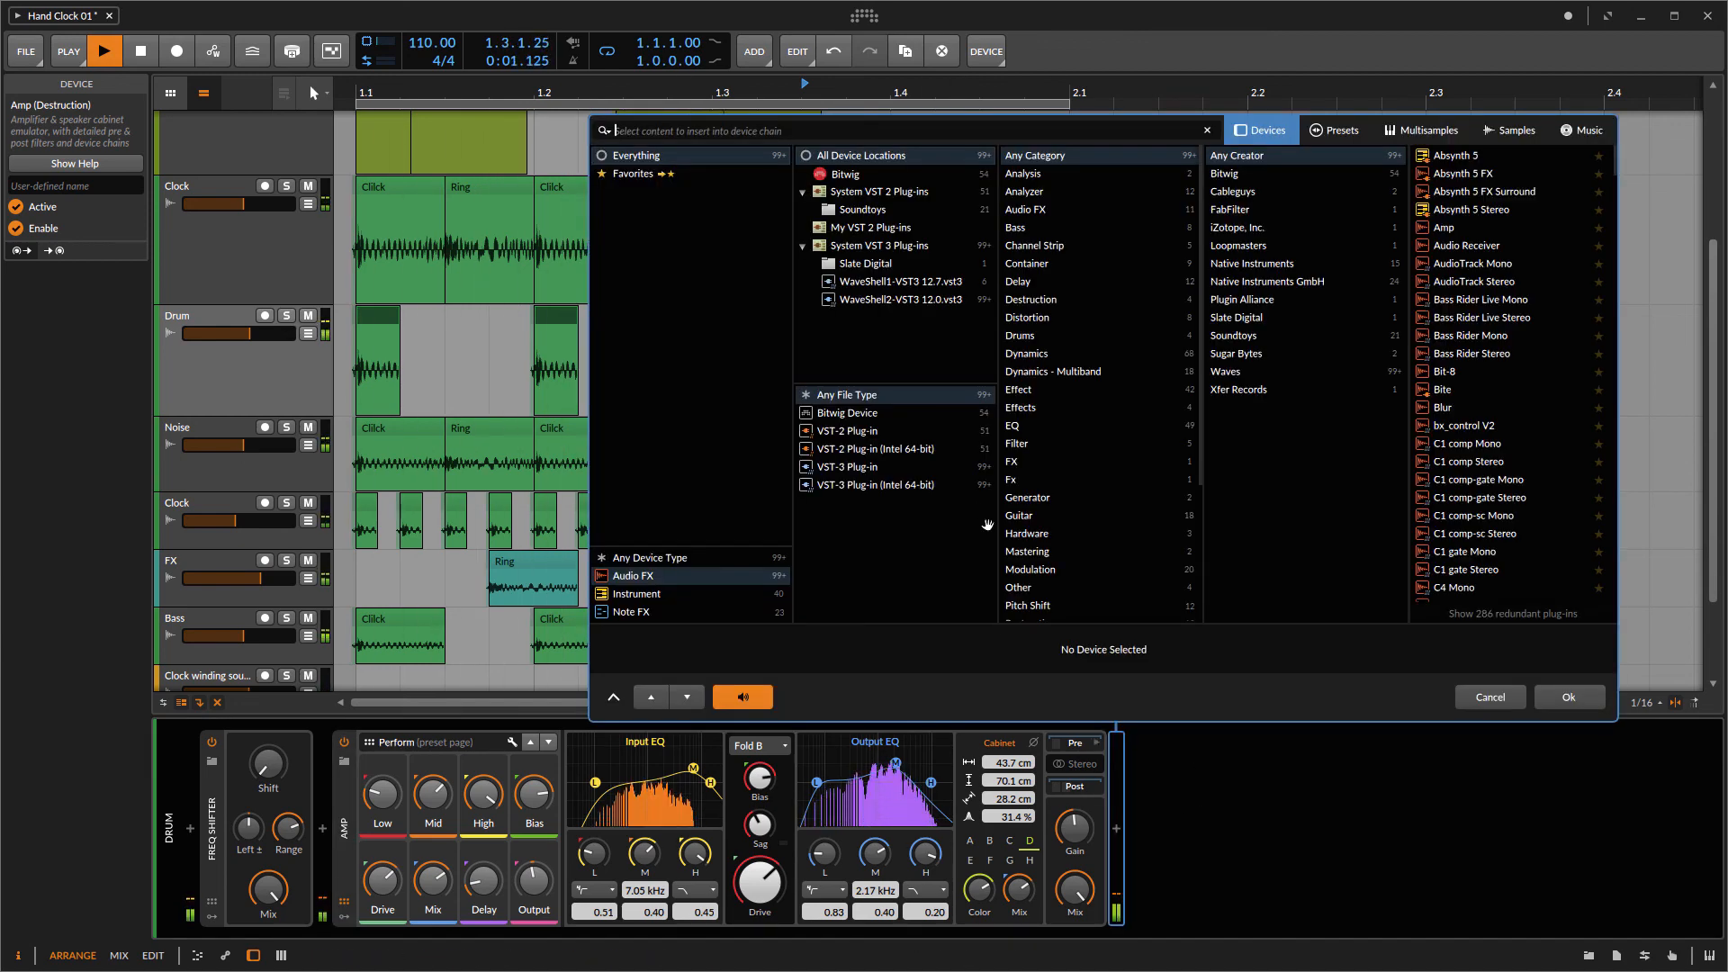
type("reverb")
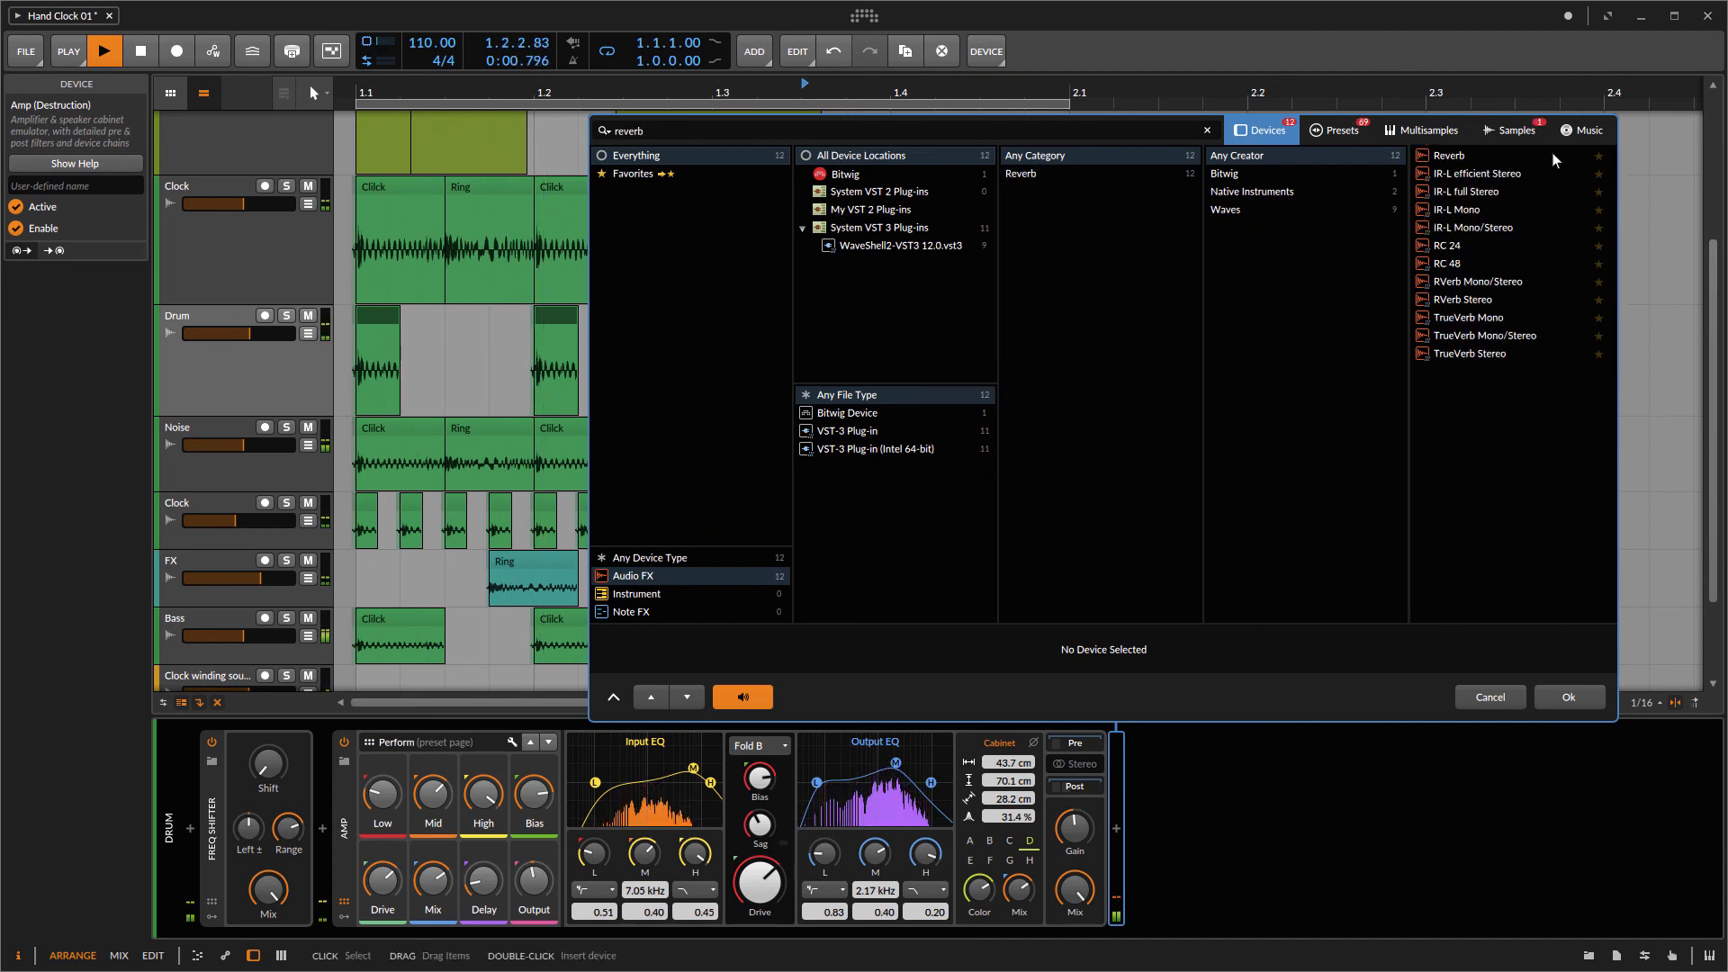
double_click(1455, 158)
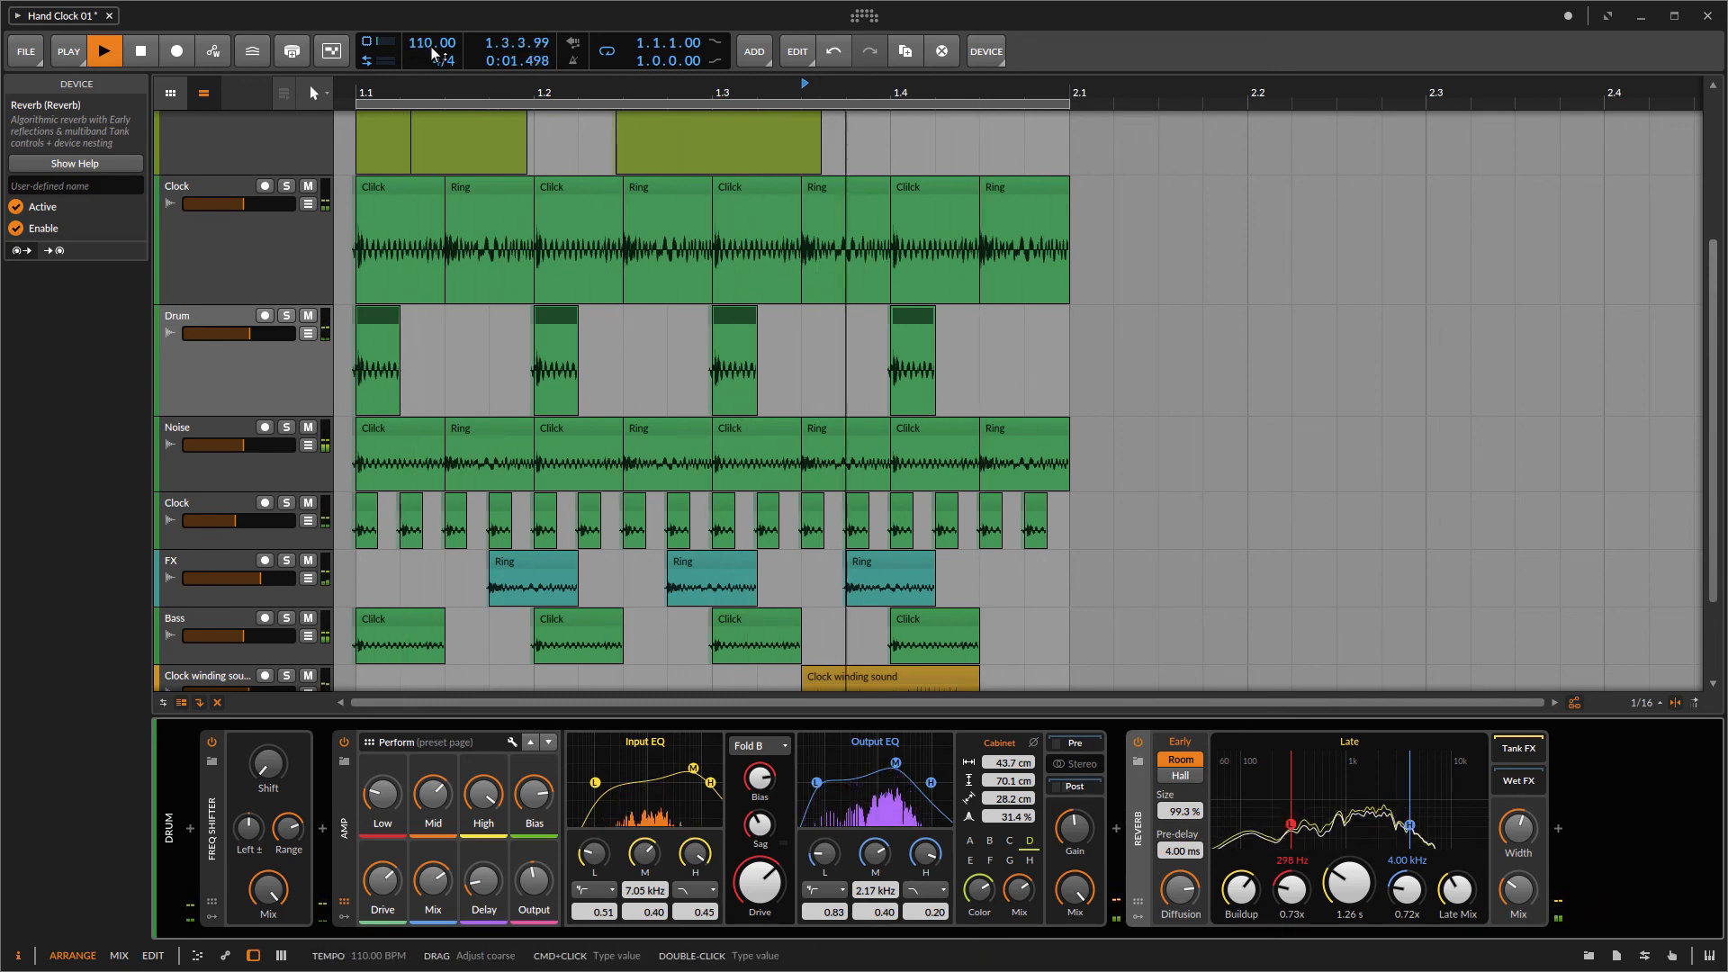
Step: Set the project tempo to 113 BPM
left_click_drag(429, 49, 429, 13)
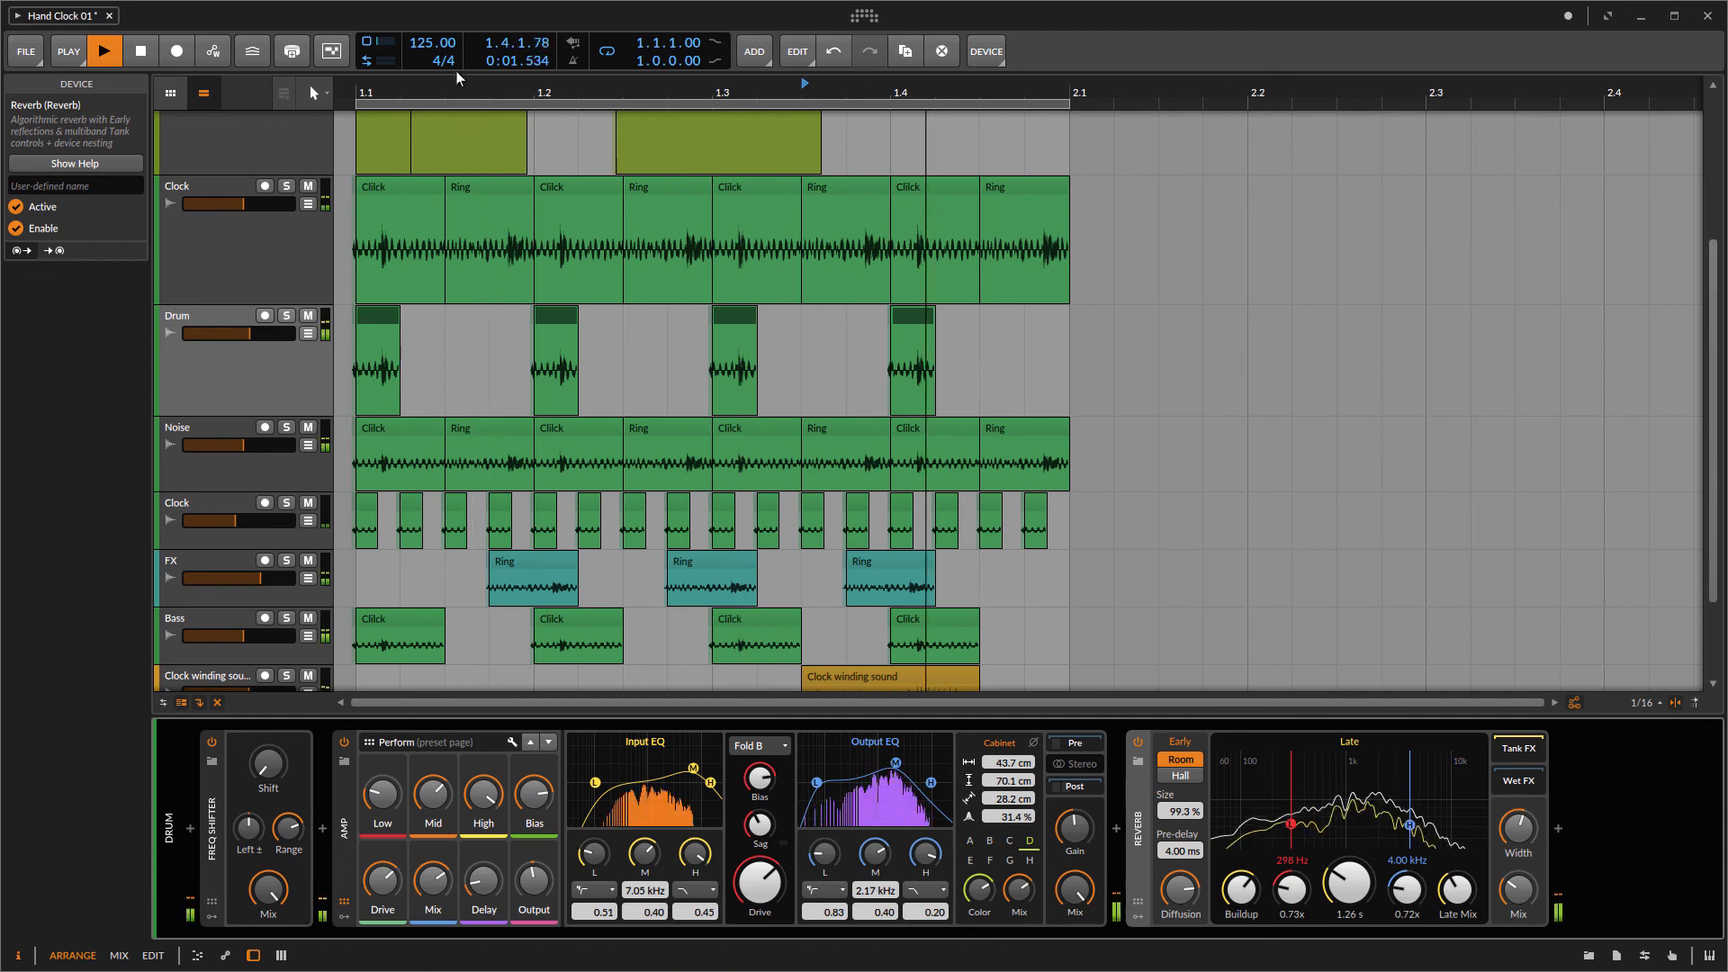
left_click_drag(428, 53, 429, 73)
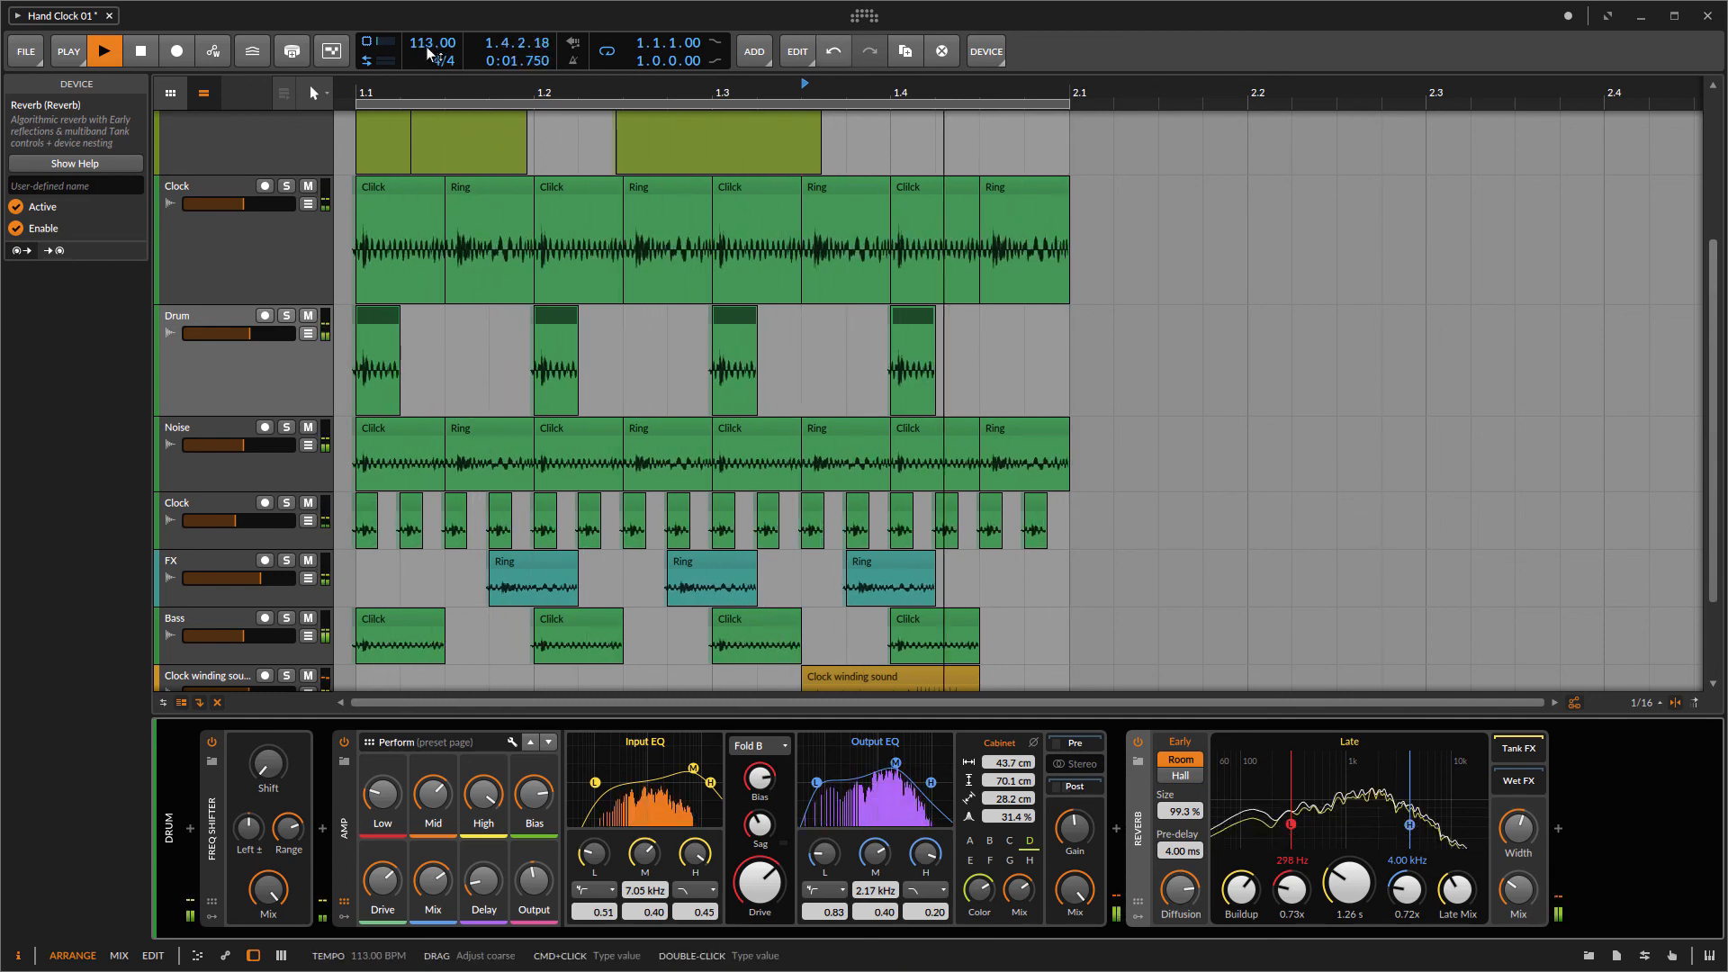